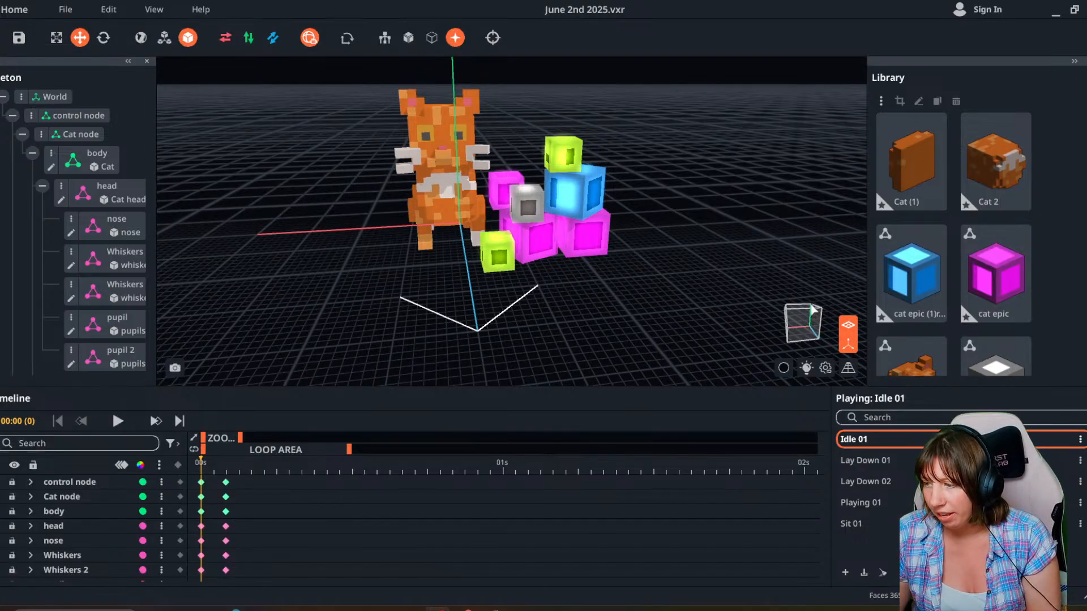
Hide the coordinate axes in the viewport and play the Idle 01, Lay Down 01 and Lay Down 02 animations in turn.
click(850, 348)
right_drag(396, 198, 504, 294)
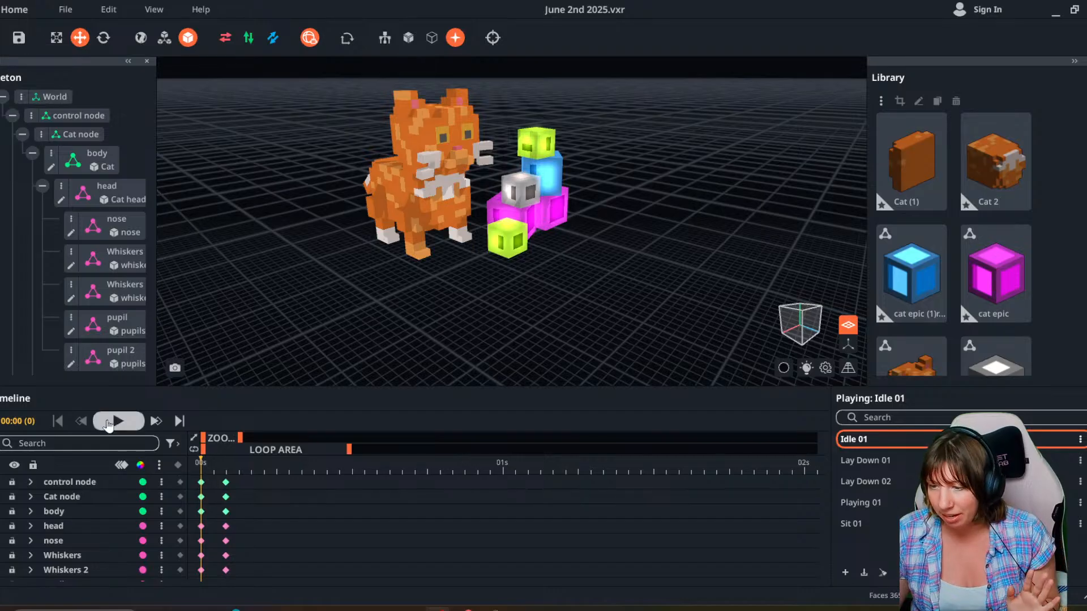
click(114, 425)
right_drag(452, 209, 452, 209)
click(866, 460)
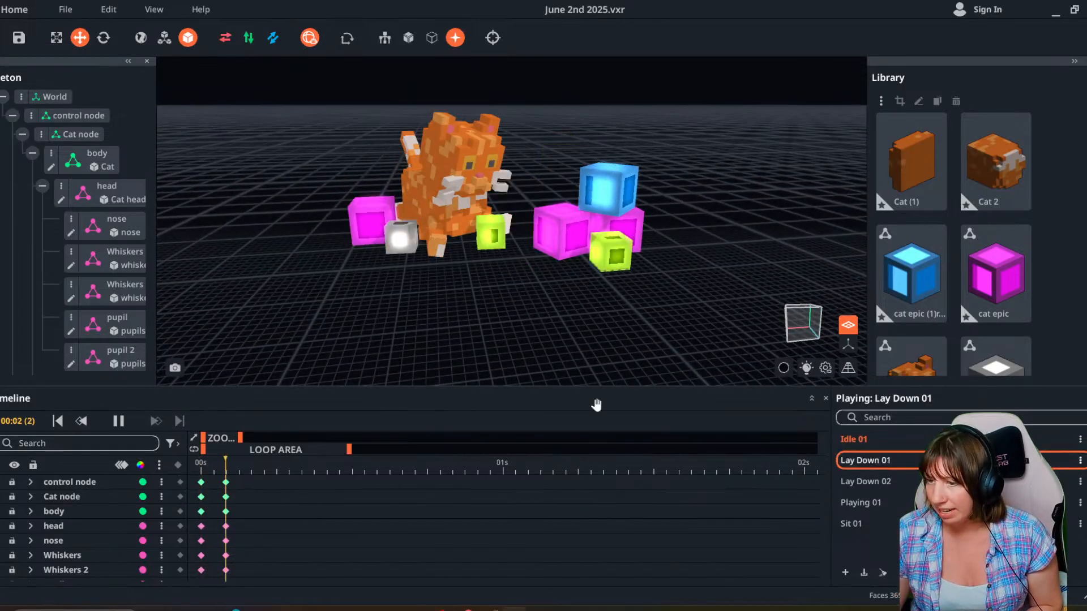
right_drag(452, 209, 452, 209)
click(866, 481)
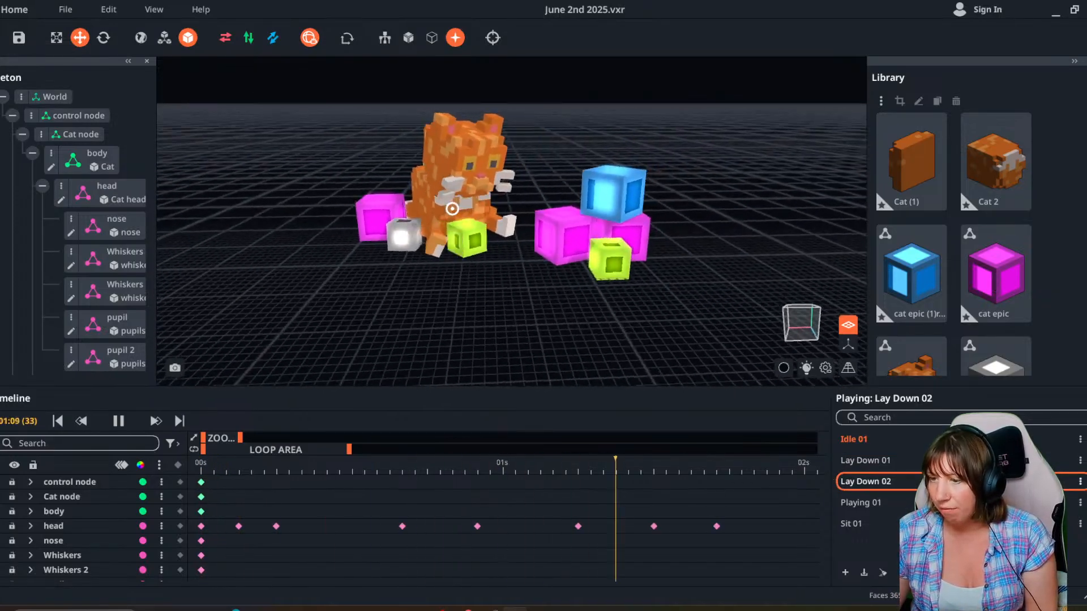
right_drag(620, 354, 577, 333)
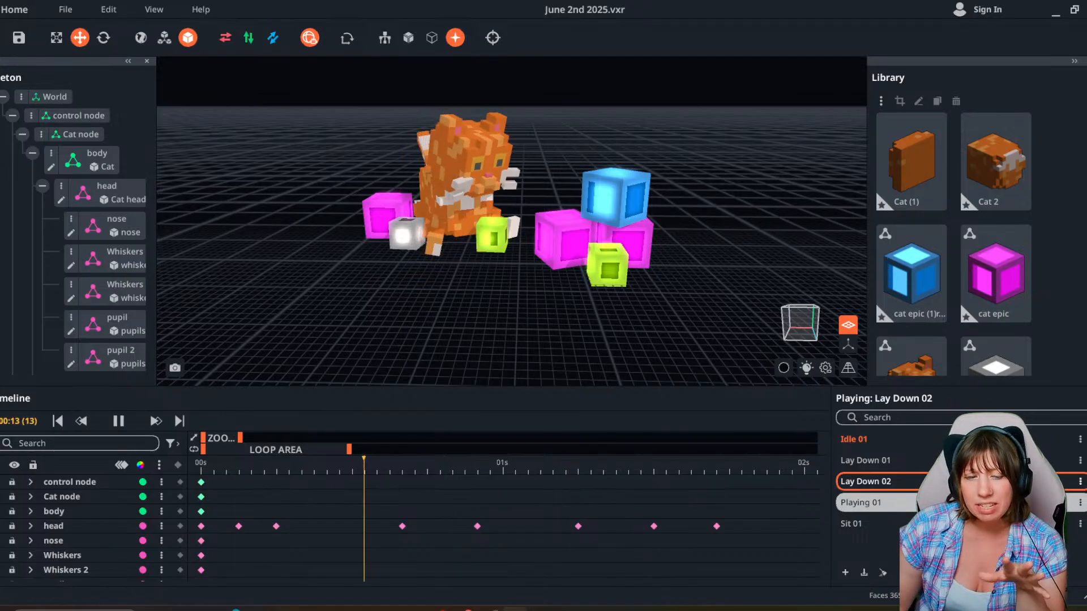
Play the Playing 01 animation and watch the cat from several angles.
click(917, 502)
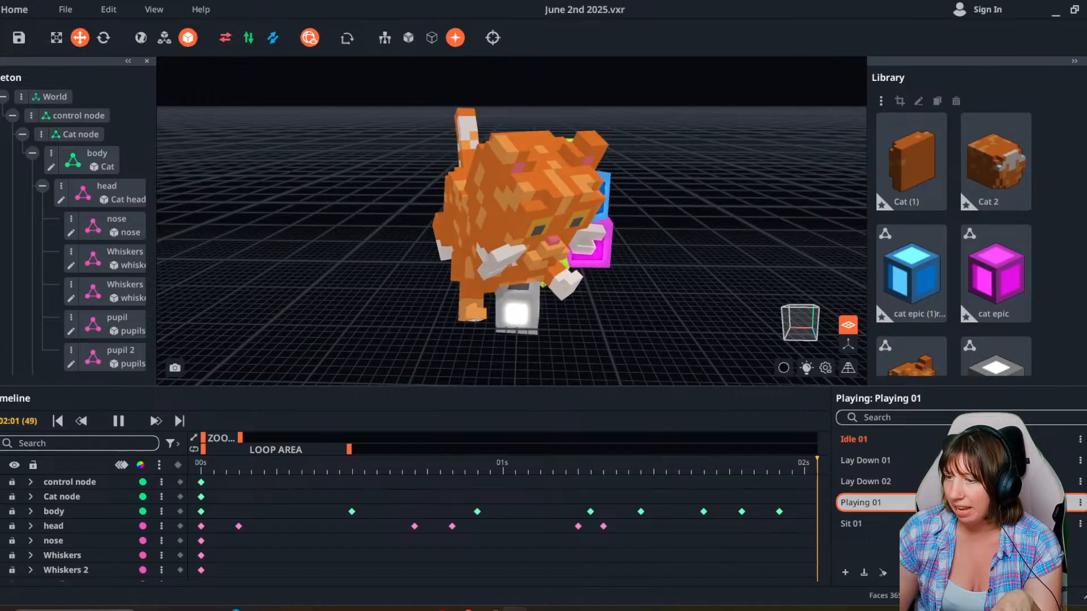
scroll(588, 338, down, 3)
right_drag(588, 337, 567, 310)
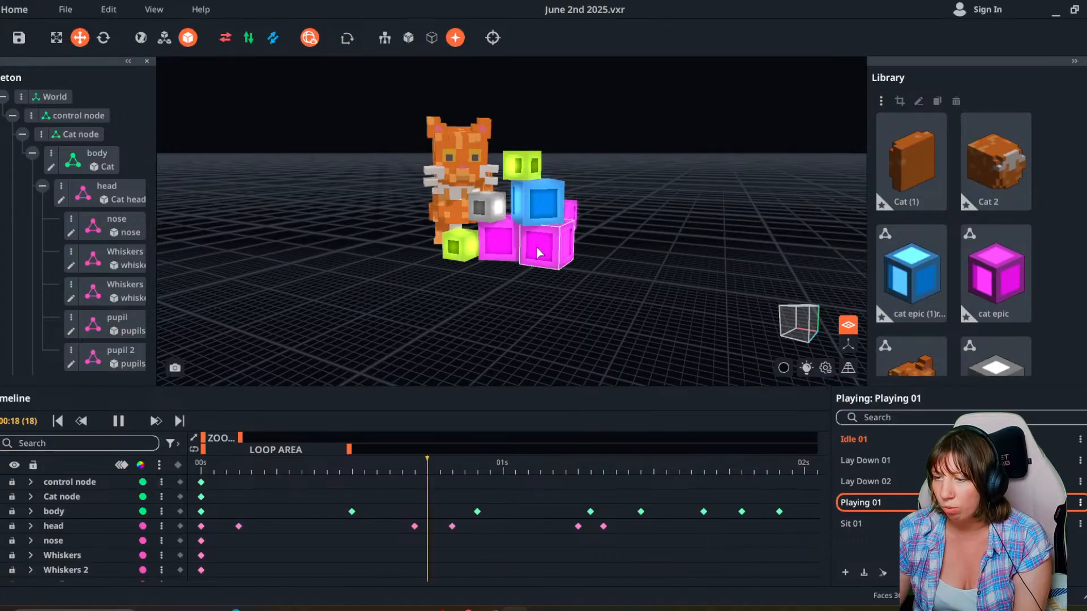
right_drag(537, 253, 550, 312)
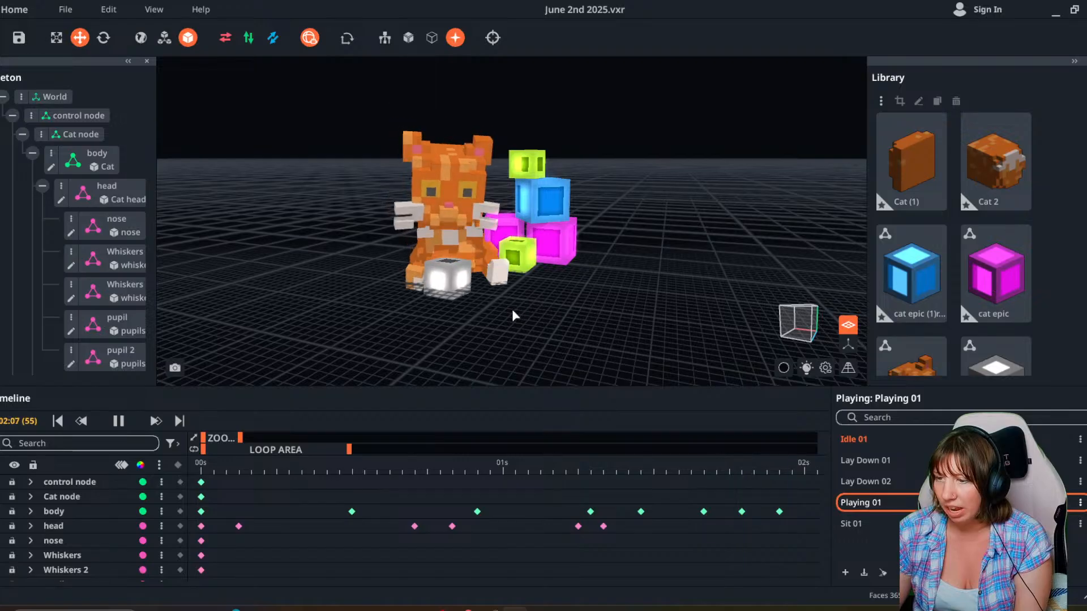
scroll(540, 314, up, 2)
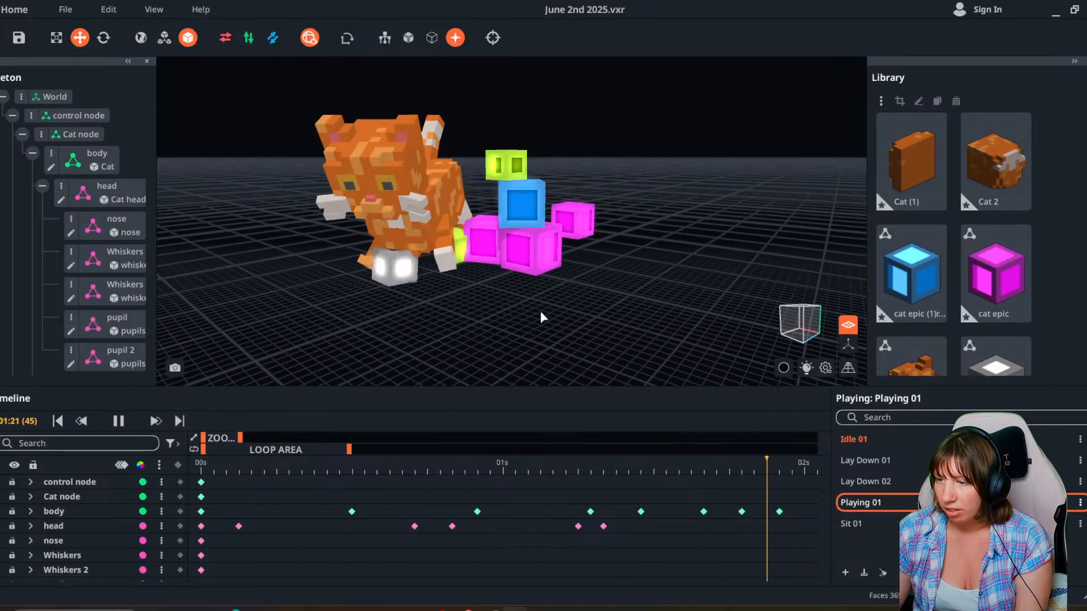
Switch to the Sit 01 animation and inspect the sitting pose from all sides.
click(874, 526)
mouse_move(620, 357)
right_down()
mouse_move(708, 378)
mouse_move(501, 384)
right_up()
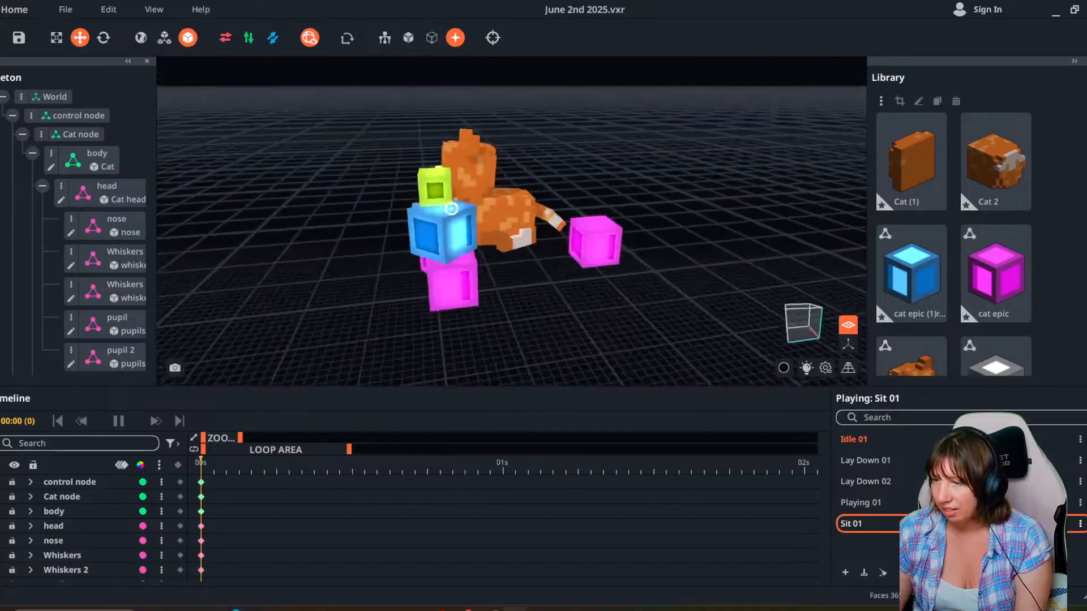
mouse_move(385, 370)
right_down()
mouse_move(489, 339)
mouse_move(518, 344)
mouse_move(532, 320)
mouse_move(431, 237)
mouse_move(448, 209)
mouse_move(319, 277)
right_up()
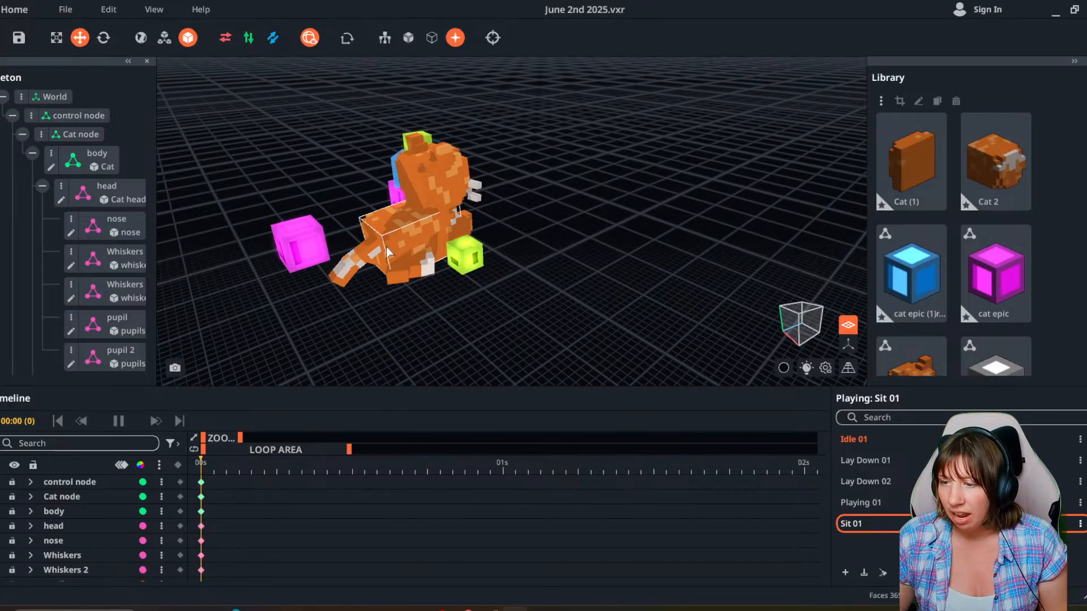
right_drag(430, 234, 405, 283)
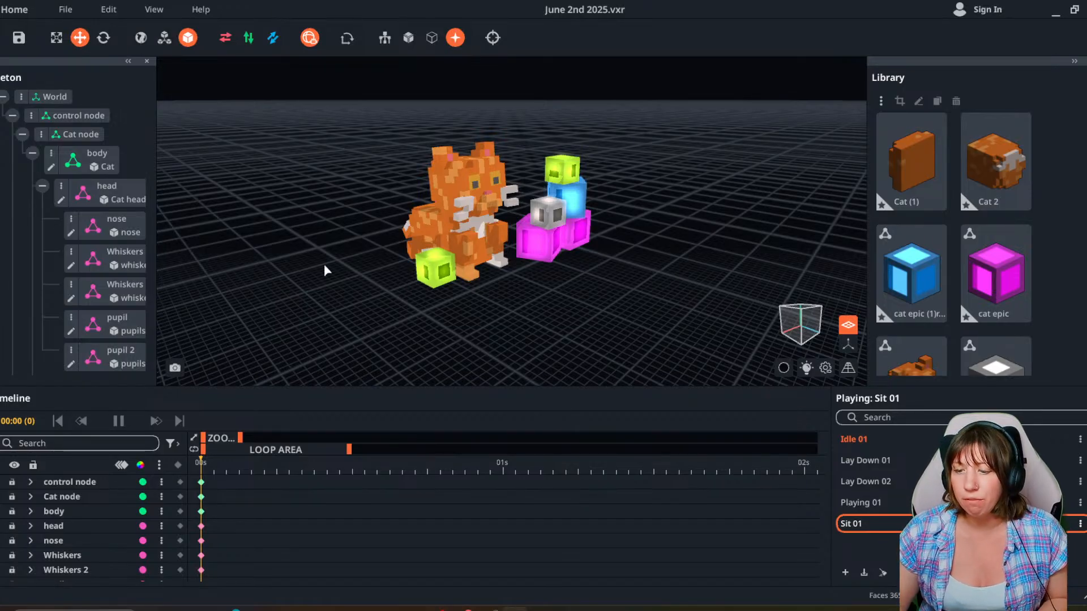
Stop playback and create a keyframe for all nodes at frame 1 of the Sit 01 animation.
click(225, 462)
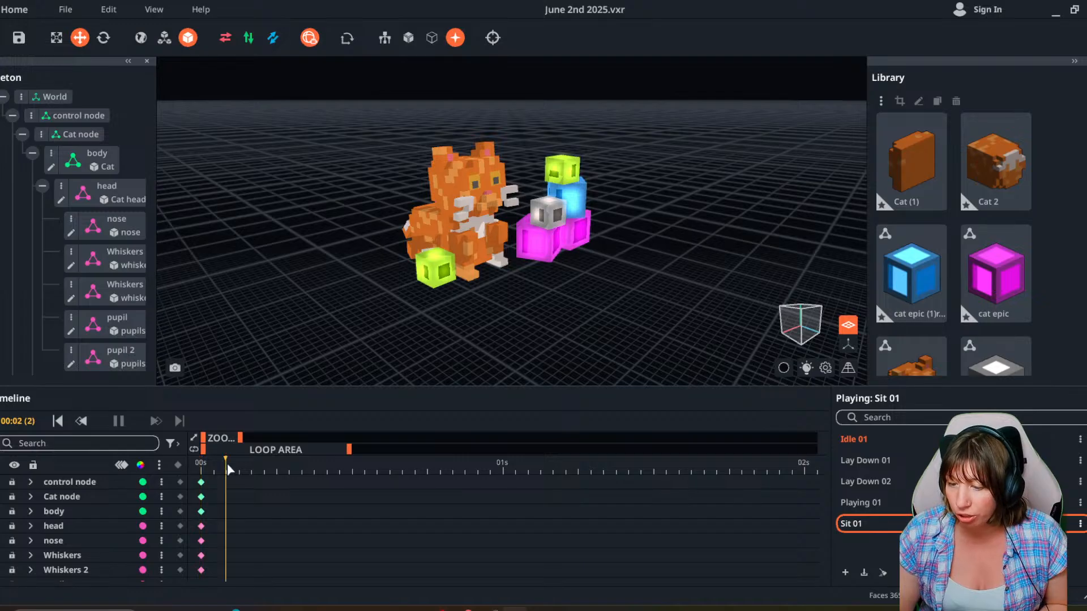
key(Home)
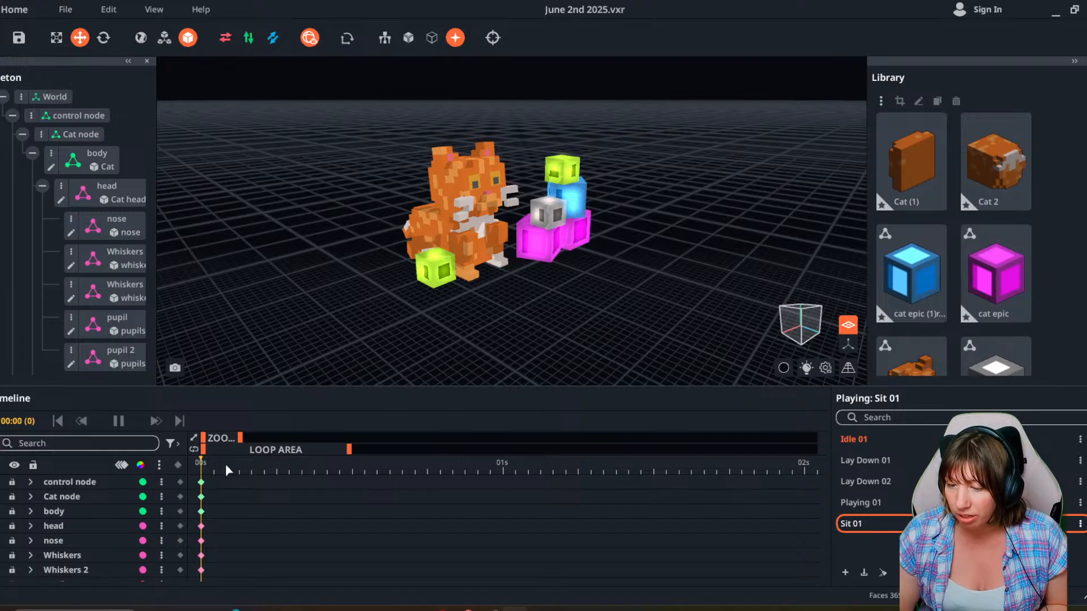
click(119, 421)
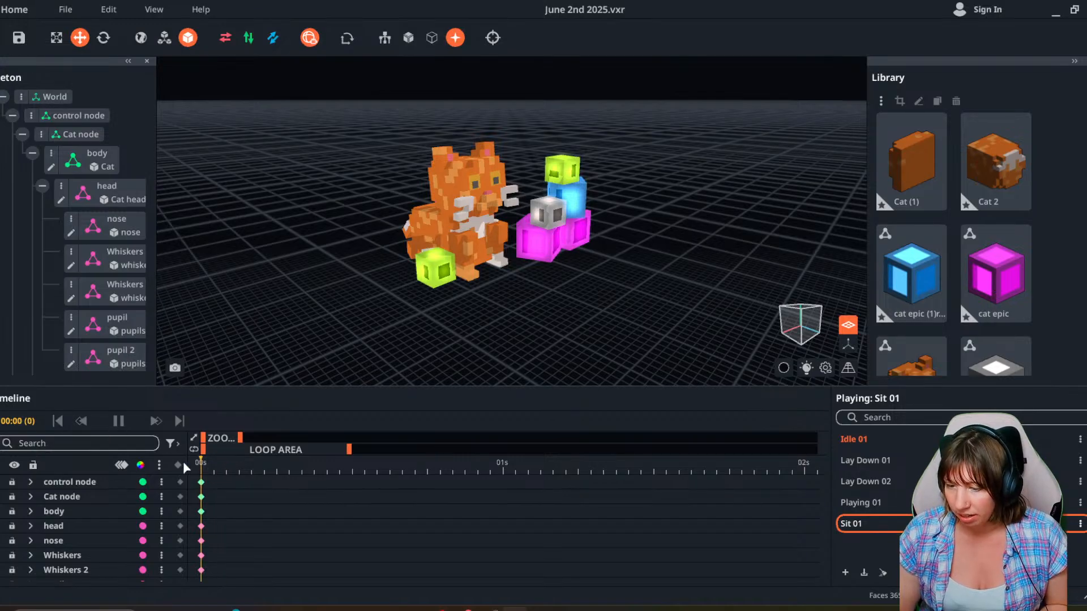
click(860, 503)
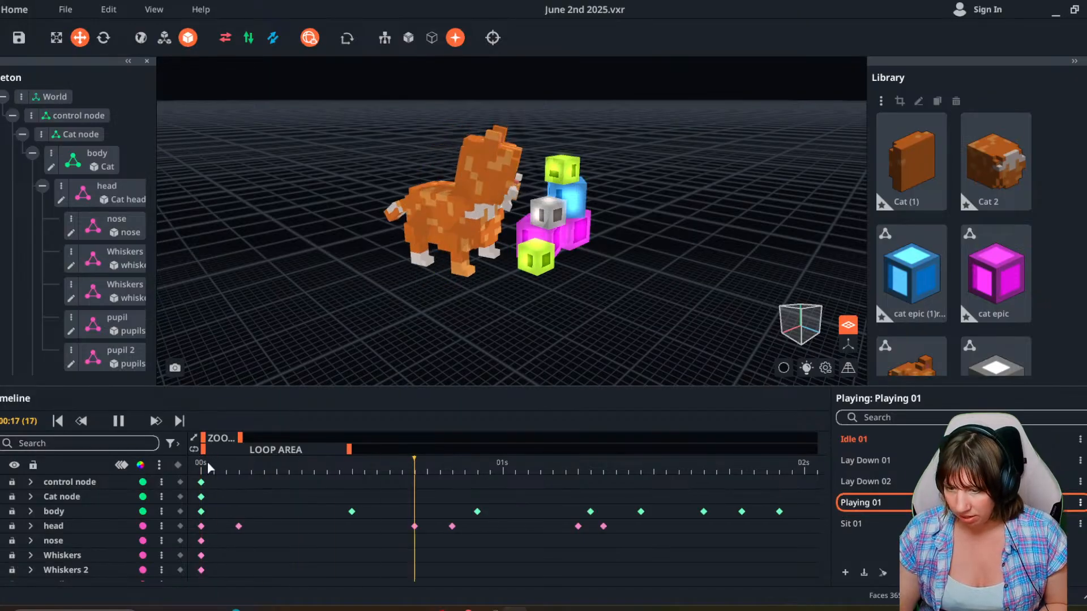
click(118, 420)
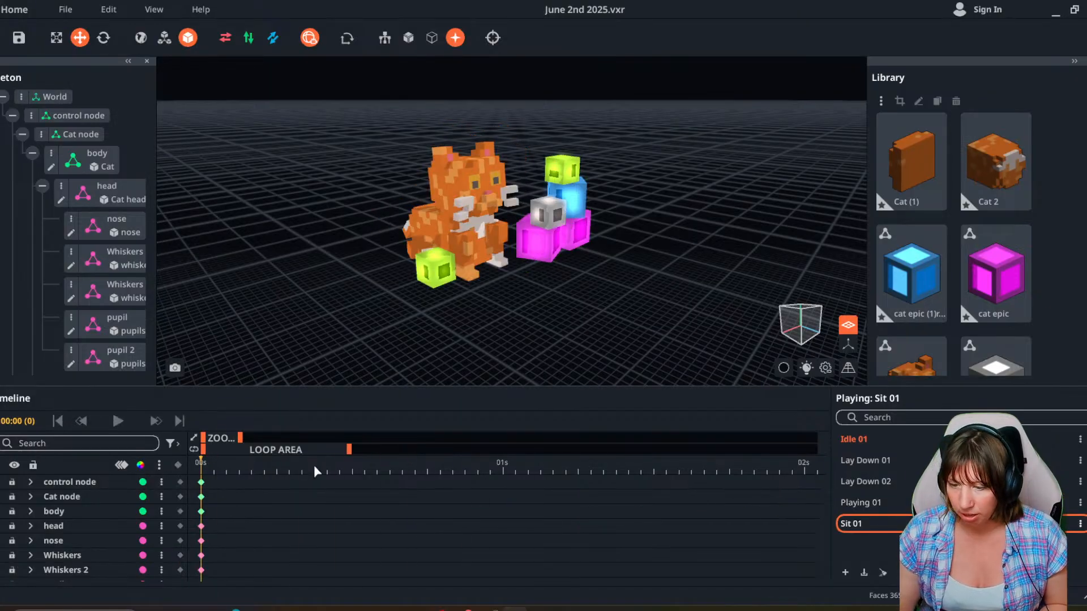
click(215, 467)
click(179, 465)
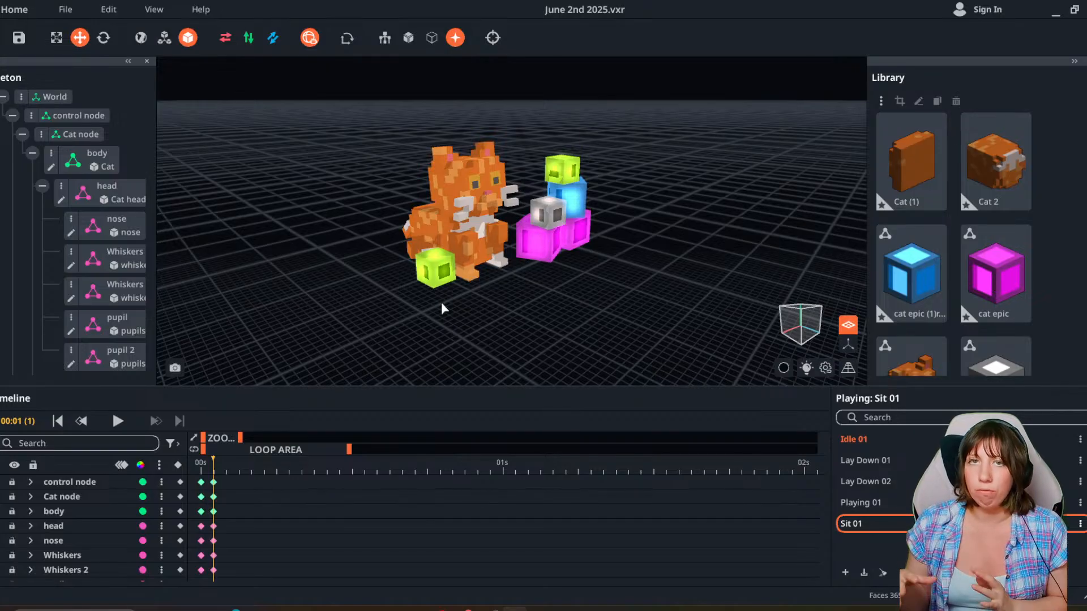
Look through the Lay Down 01, Lay Down 02, Playing 01 and Sit 01 animations to check their keyframes.
right_drag(441, 304, 433, 287)
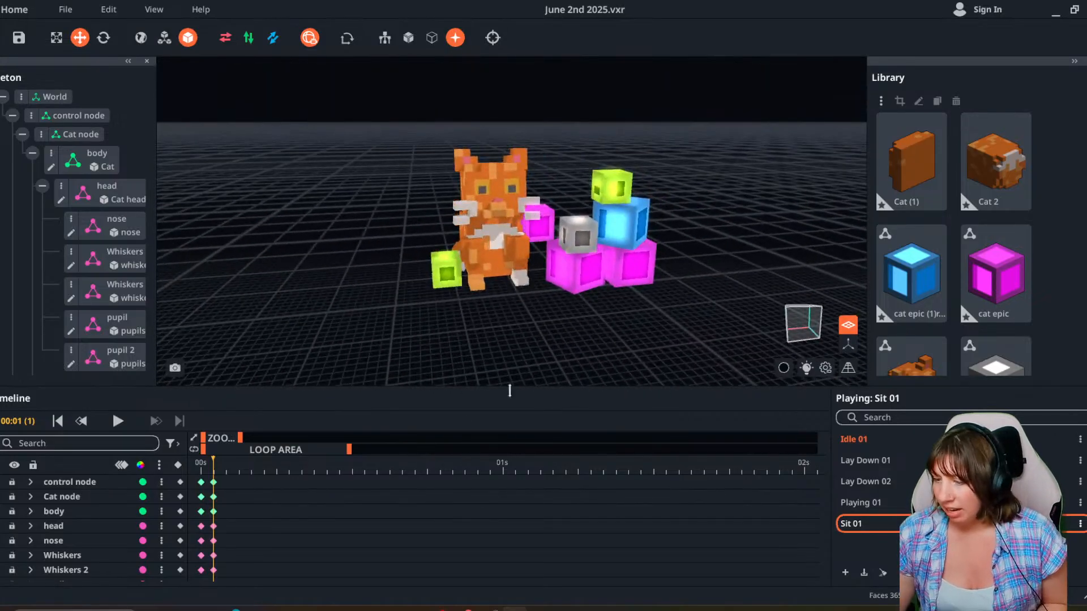
click(872, 461)
click(879, 481)
click(884, 503)
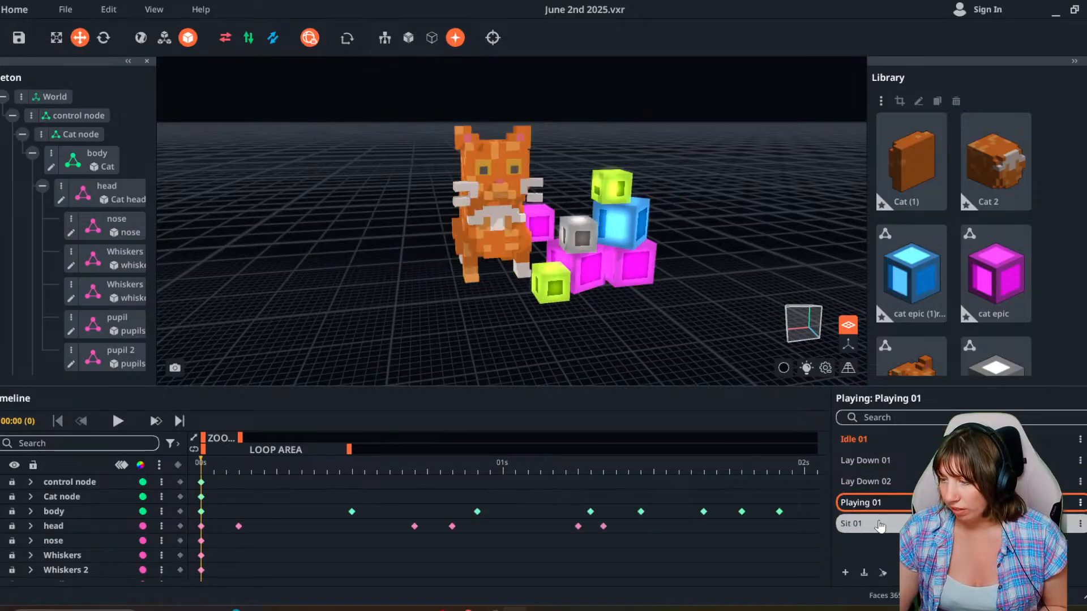
click(879, 524)
Create a keyframe for all nodes at frame 41, the last keyframe of the Lay Down 02 animation.
click(875, 461)
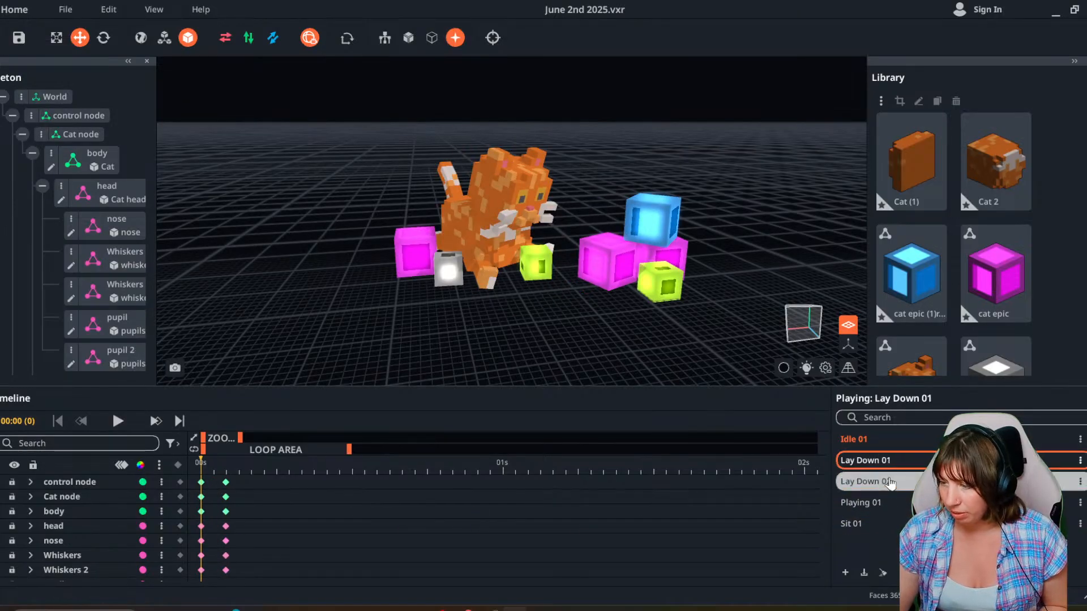
key(Down)
click(179, 420)
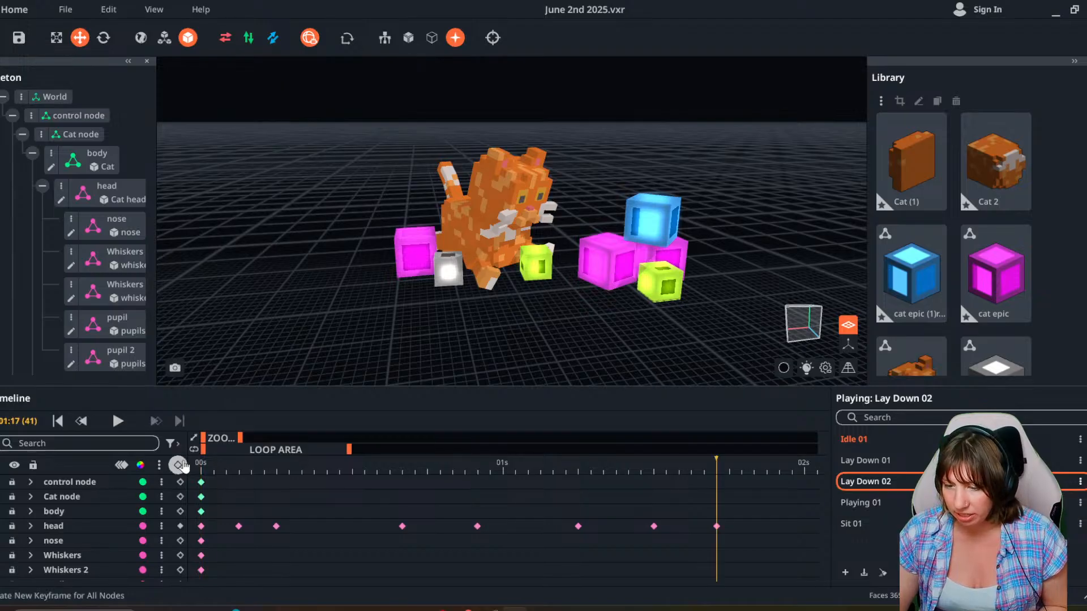
click(178, 465)
Create a keyframe for all nodes at frame 57, the end of the Playing 01 animation.
key(Down)
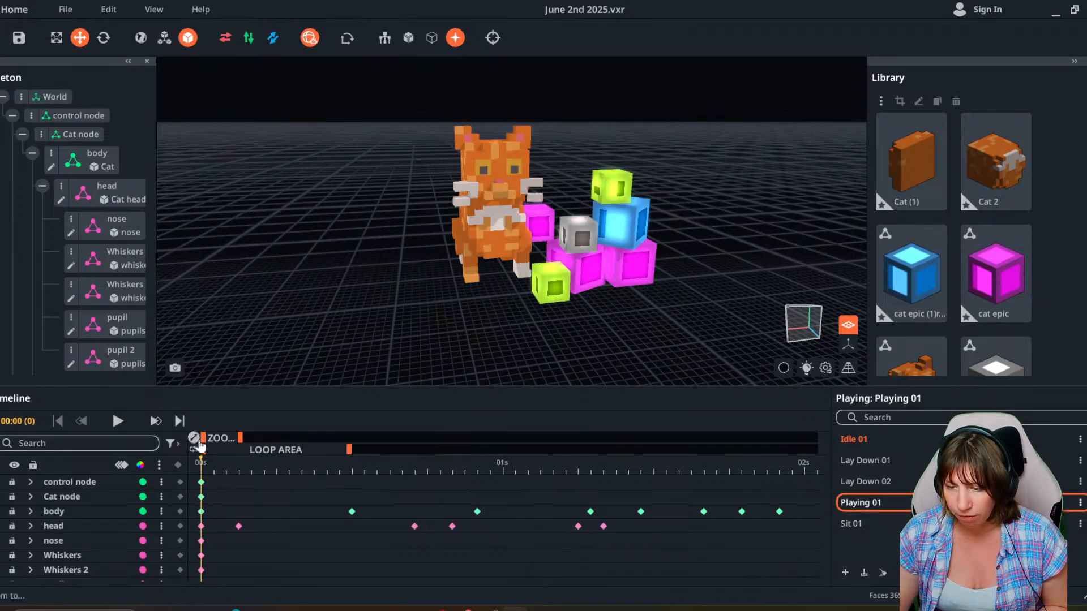
click(179, 421)
click(179, 464)
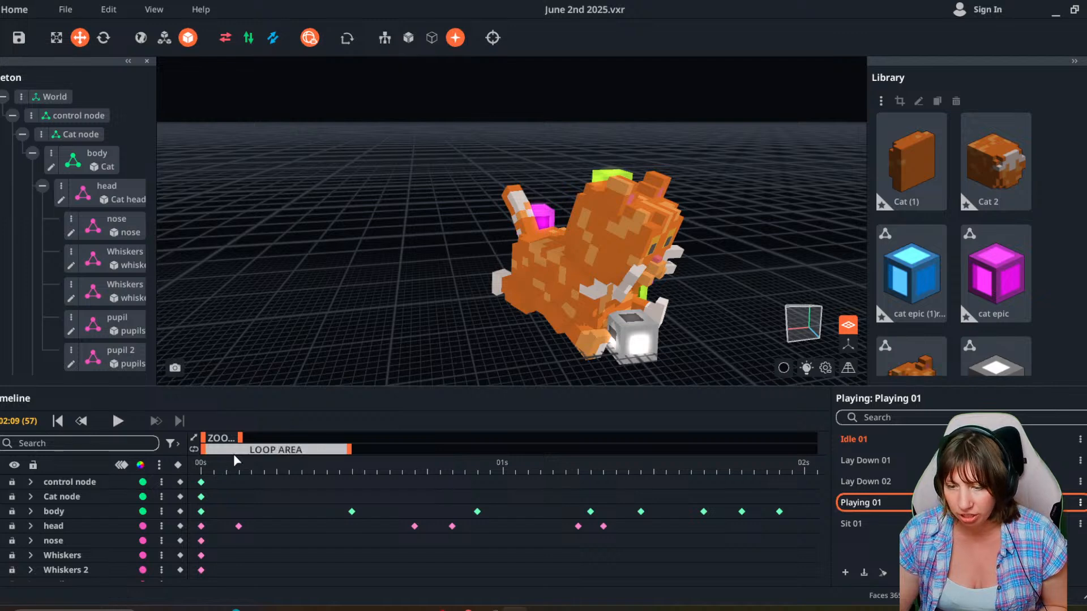
drag(210, 466, 553, 495)
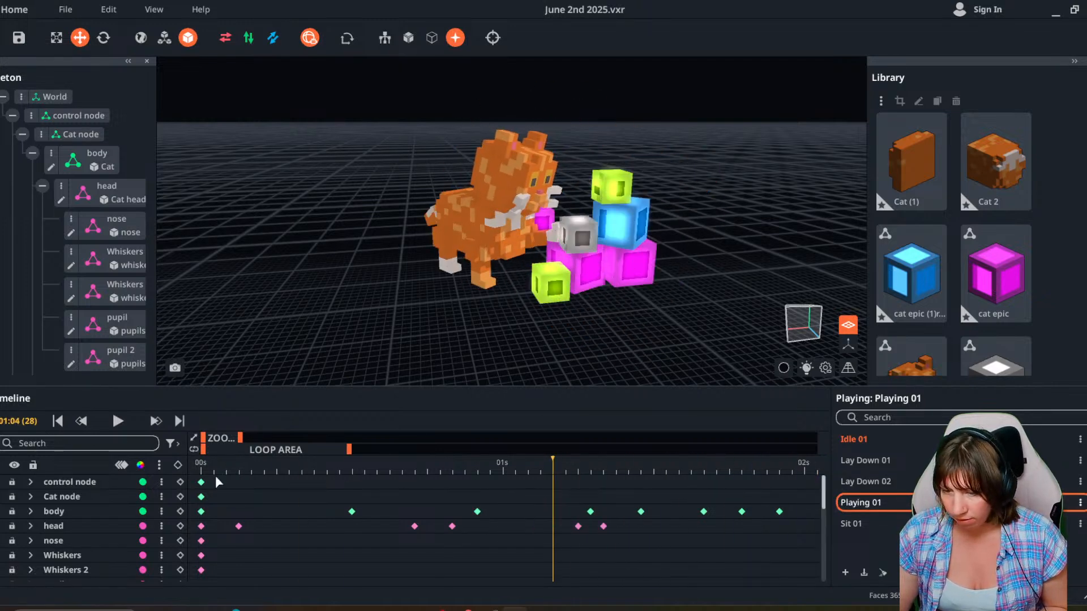
click(179, 465)
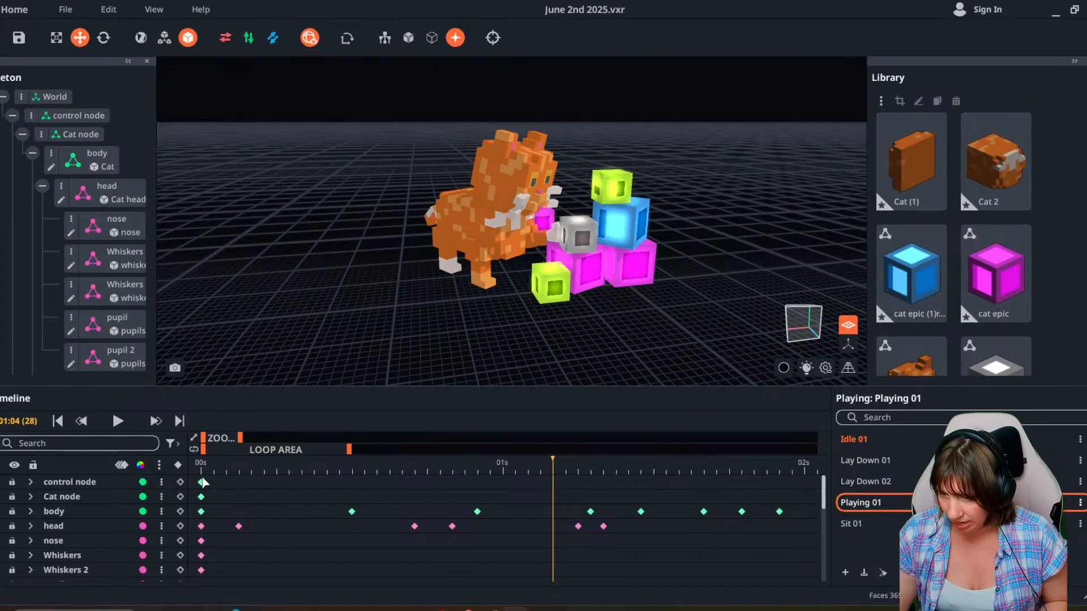
click(178, 422)
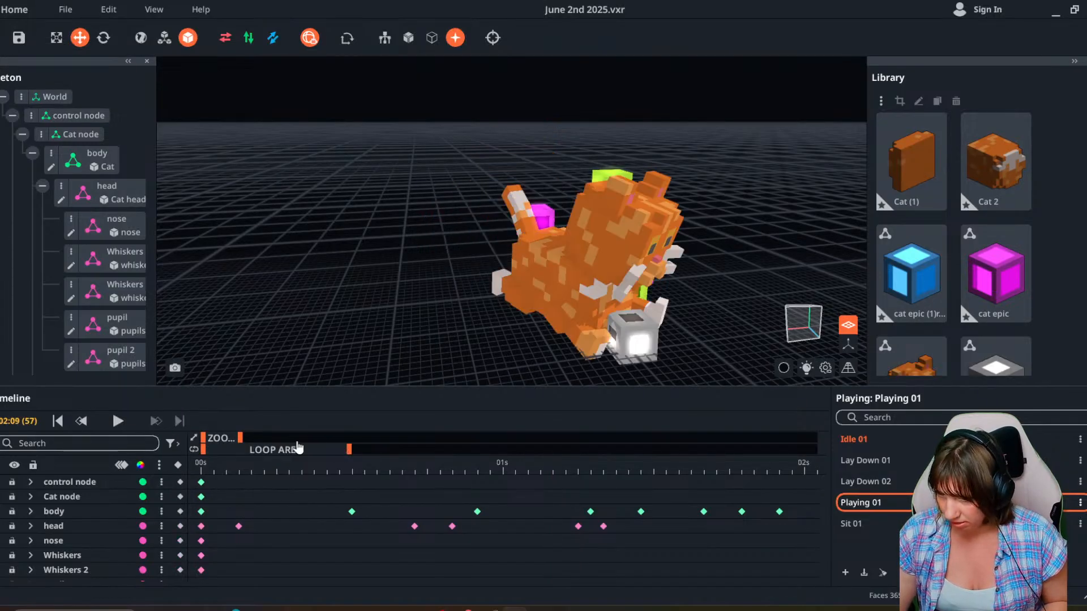
Widen the timeline's zoom area to show more than four seconds and scrub Playing 01 back to frame 17.
drag(240, 438, 296, 438)
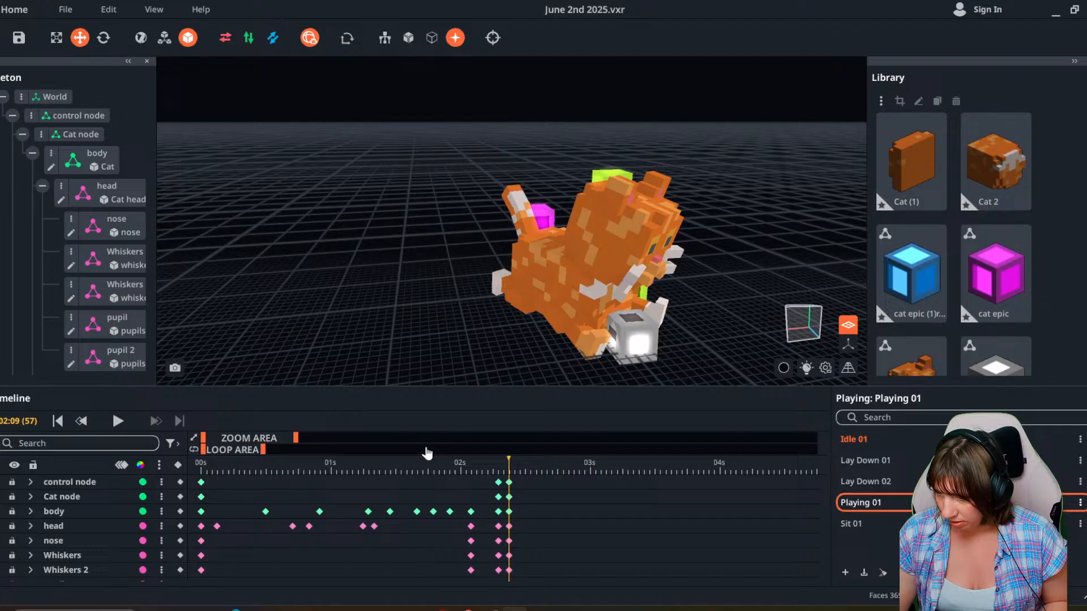
click(501, 468)
drag(500, 467, 293, 477)
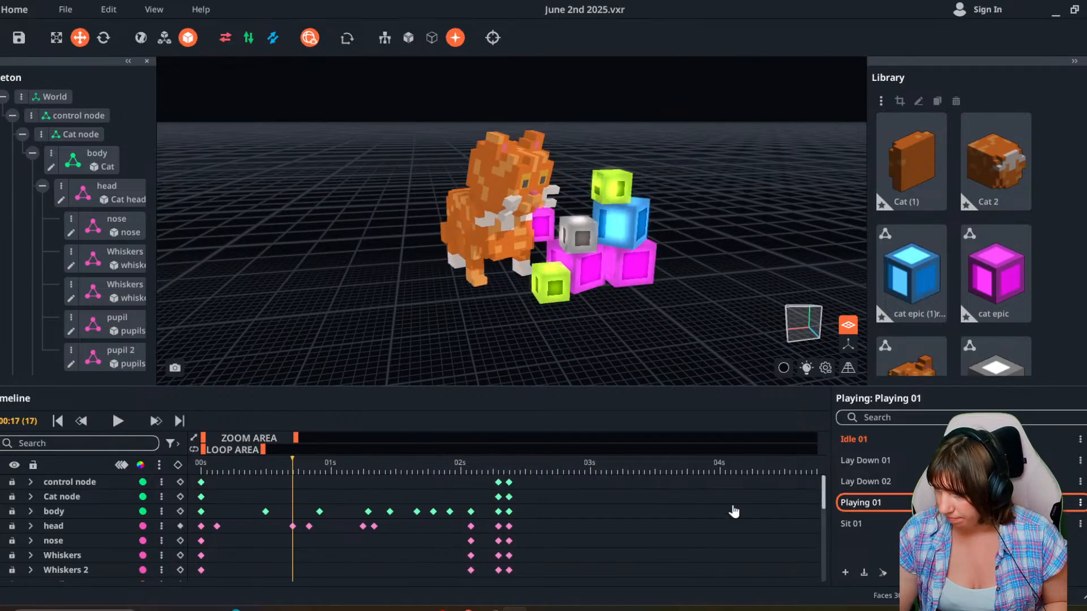
Compare the Sit 01 and Playing 01 poses, then scrub Playing 01 back to frame 0.
click(880, 526)
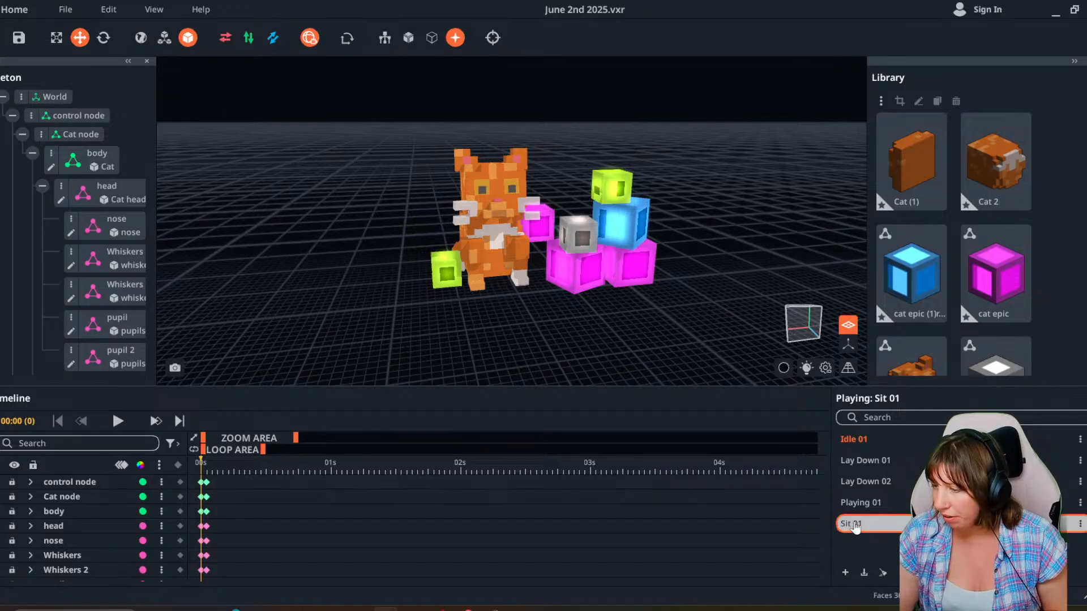
click(860, 502)
right_drag(432, 287, 432, 286)
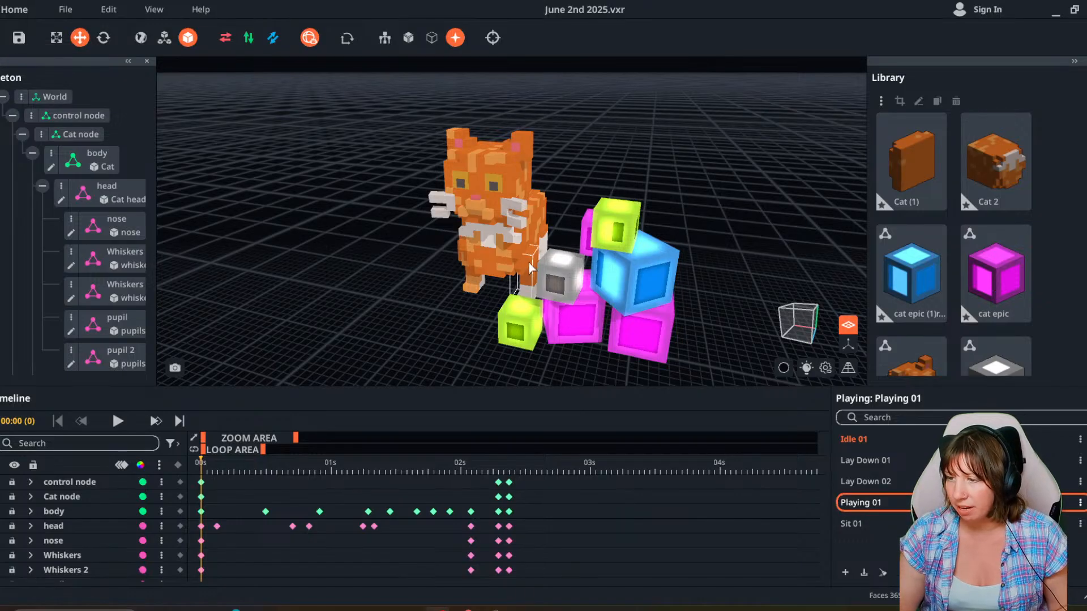
right_drag(362, 374, 388, 366)
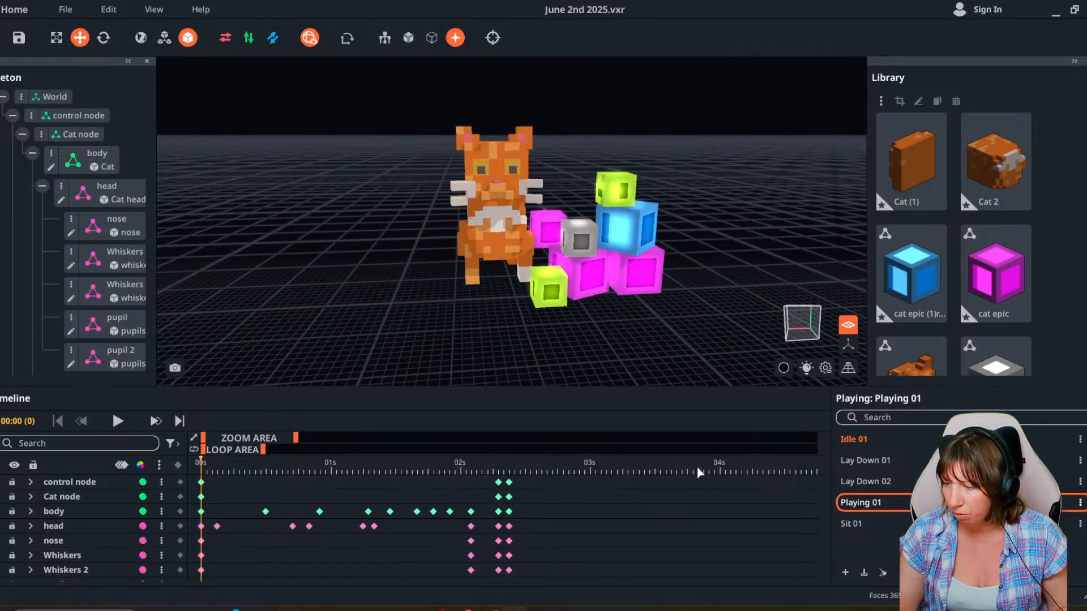
click(846, 573)
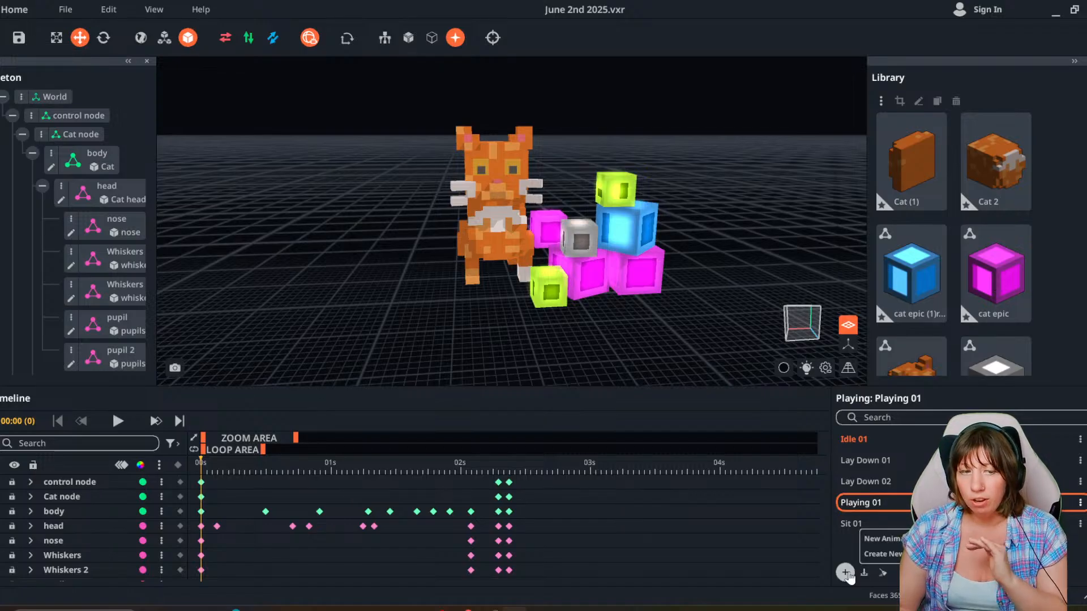
click(877, 524)
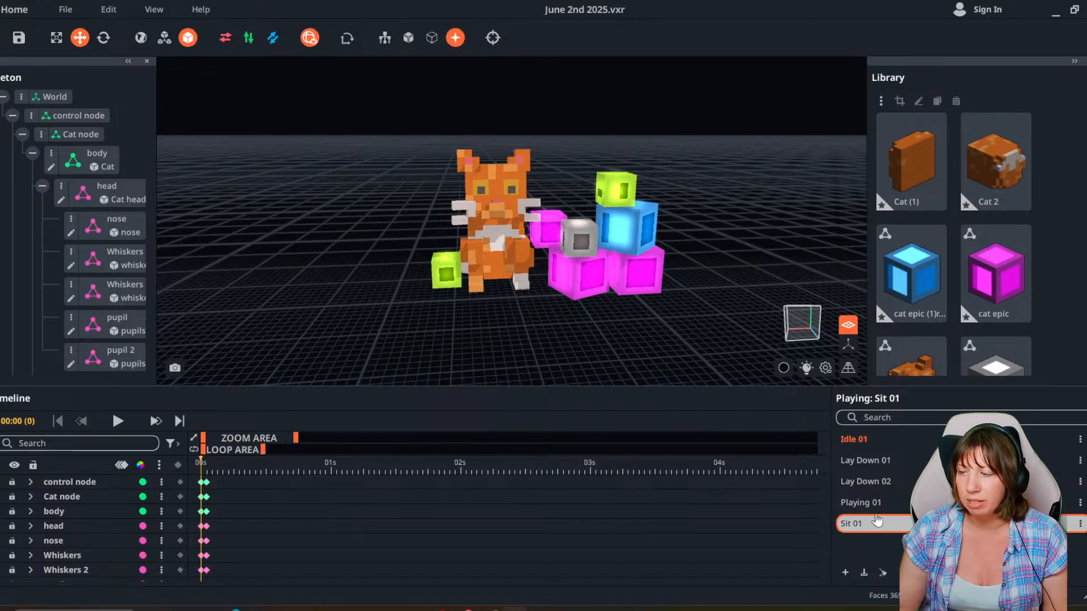
click(866, 503)
click(409, 476)
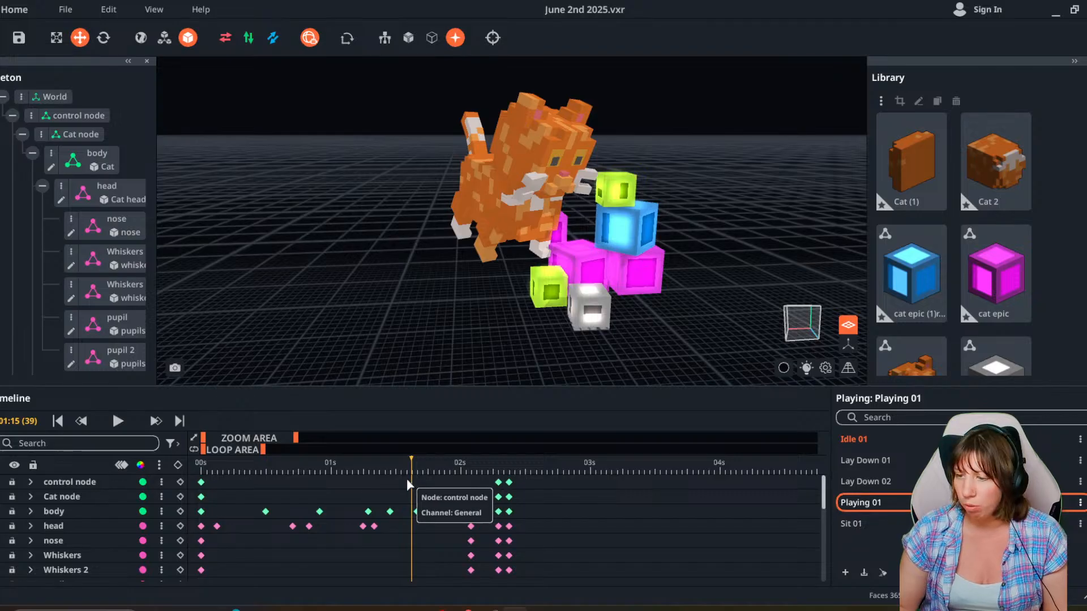
drag(418, 459, 173, 498)
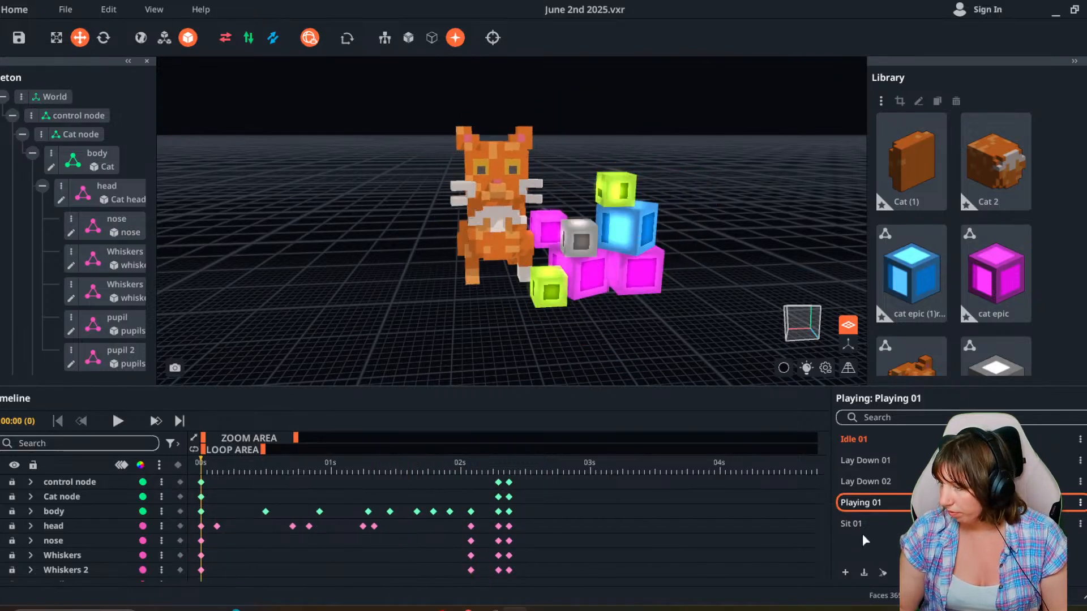
Create a new animation named Playing 02 starting from the cat's current pose.
click(845, 573)
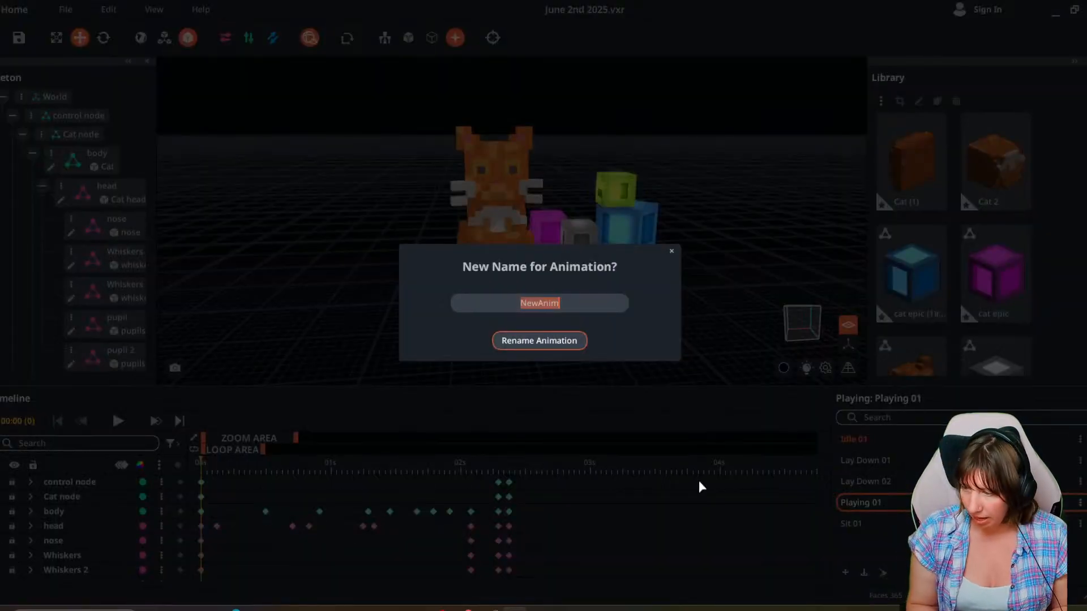
text(Playing 02)
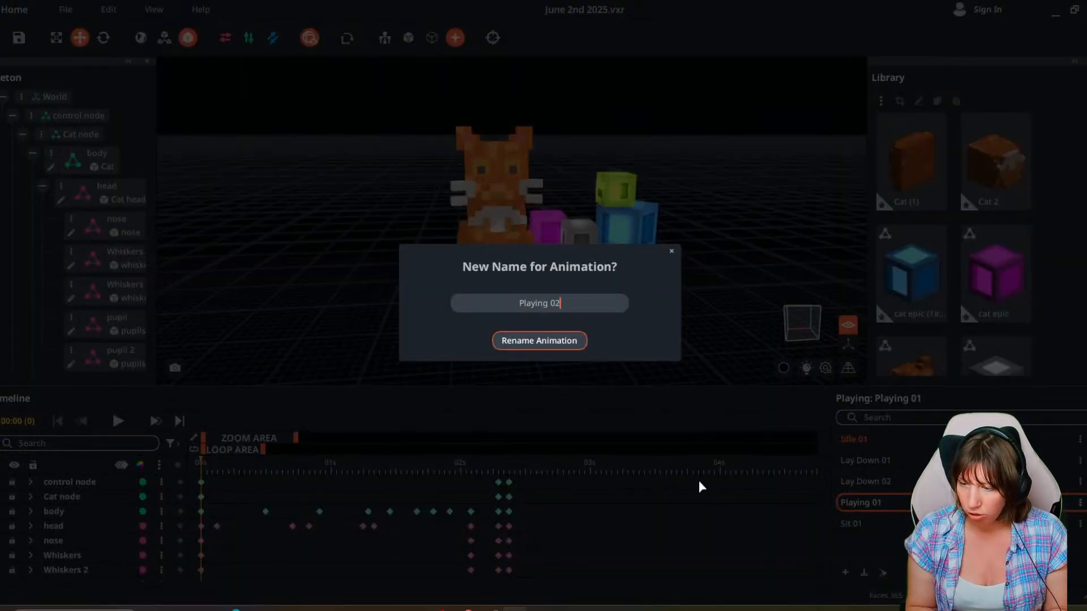
key(Return)
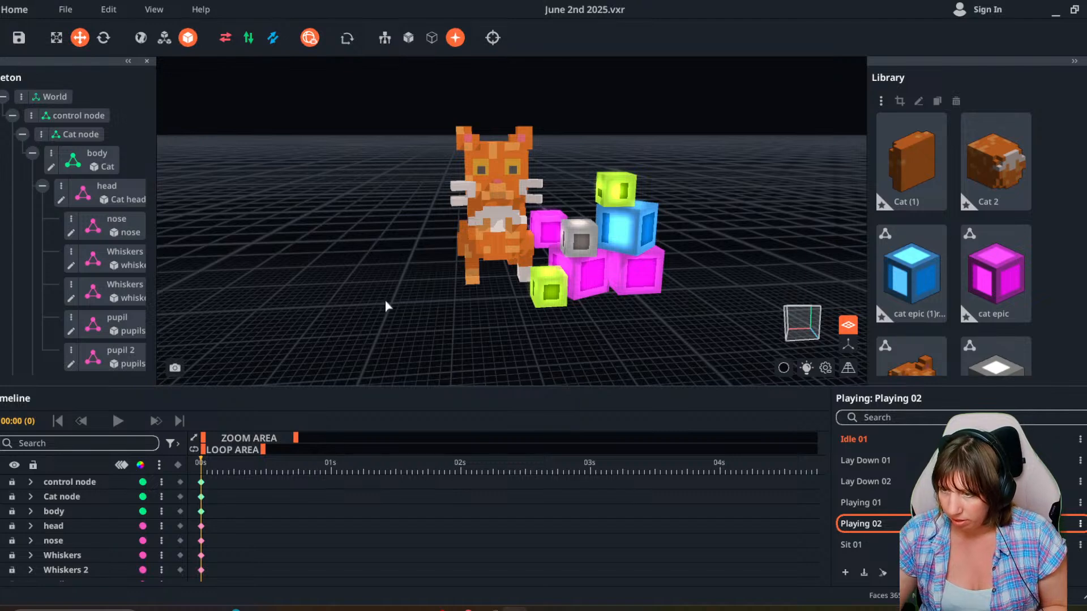
Rotate the cat's body about its vertical axis at frame 0 of Playing 02 so the cat turns toward the block stack.
click(481, 221)
click(103, 40)
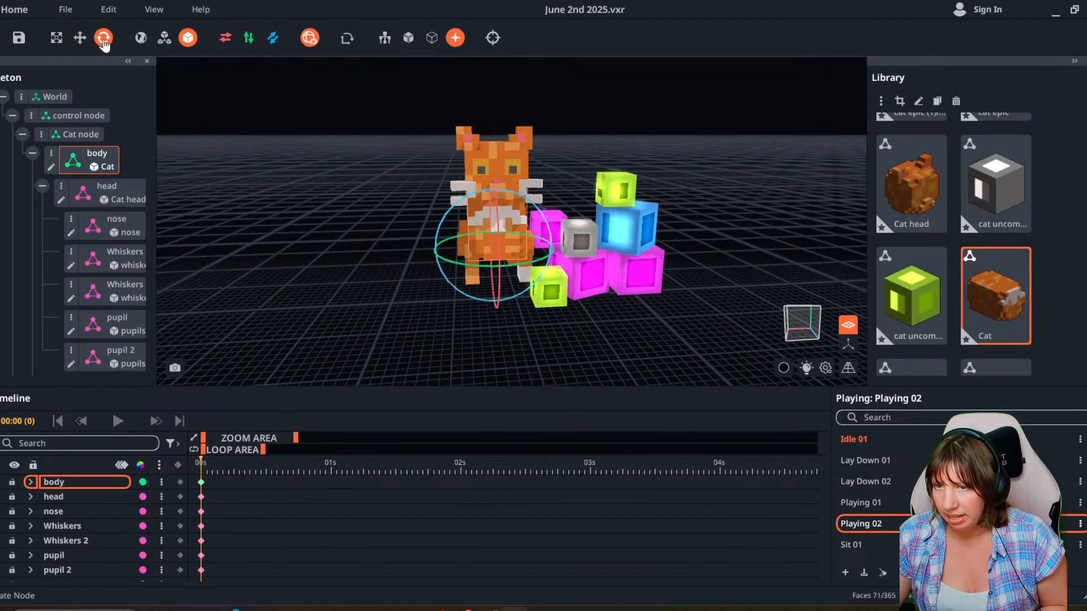
right_drag(408, 266, 445, 290)
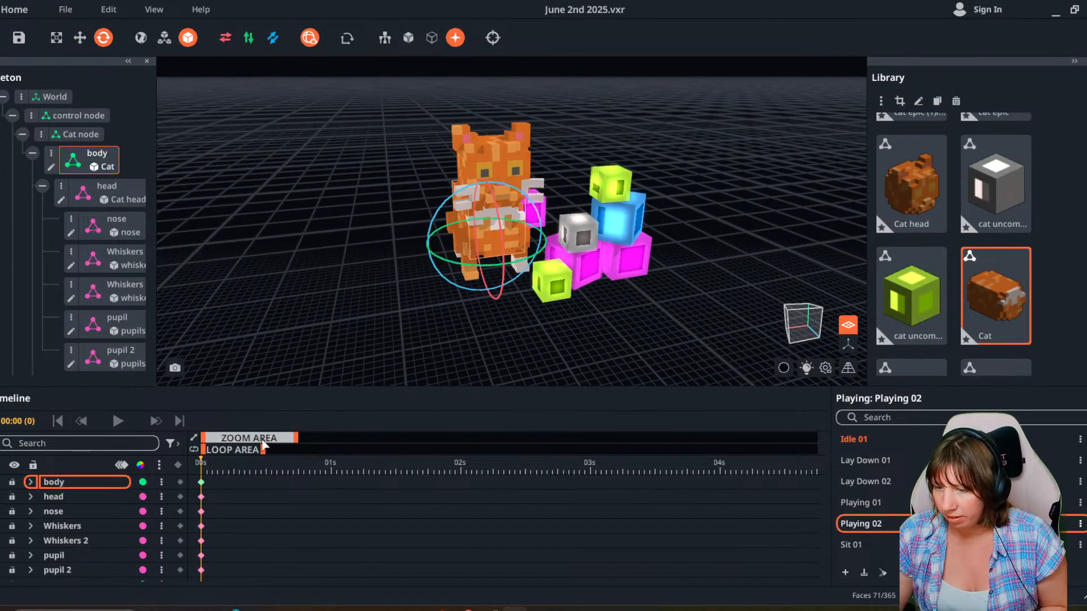
drag(202, 468, 228, 470)
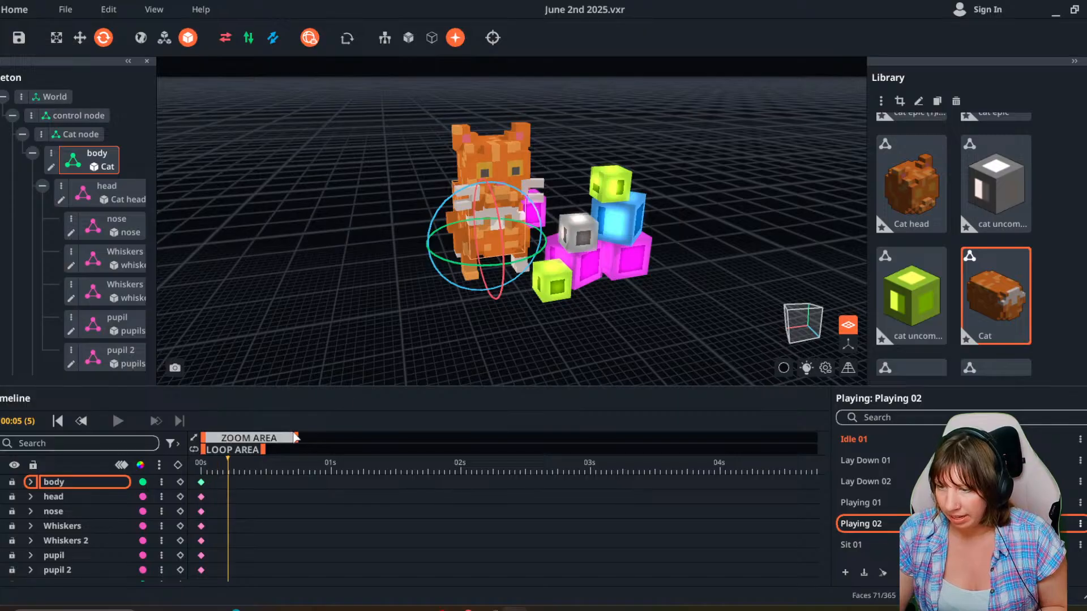
click(466, 262)
right_drag(489, 256, 431, 286)
drag(238, 475, 183, 467)
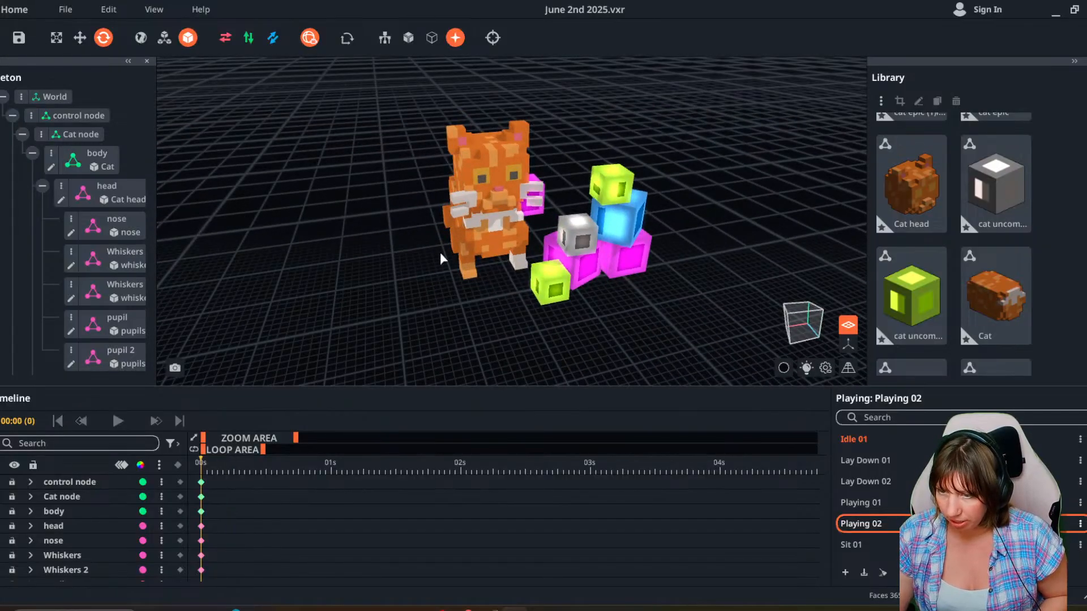
click(105, 164)
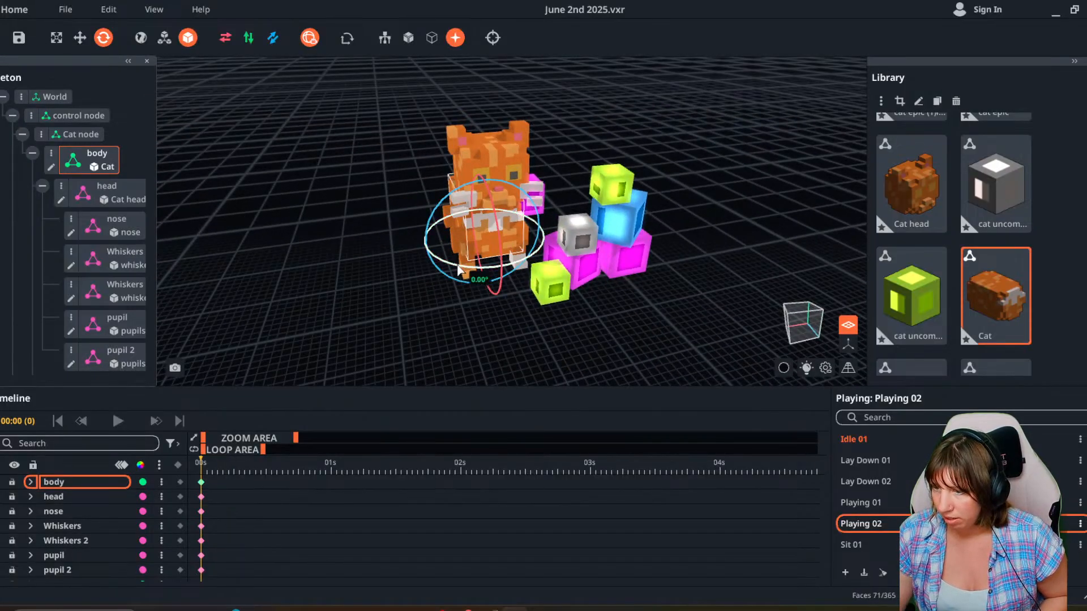
drag(458, 264, 483, 270)
Move the cat's body sideways at frame 0 to line it up with the stack, and pull it back from the blocks.
click(81, 34)
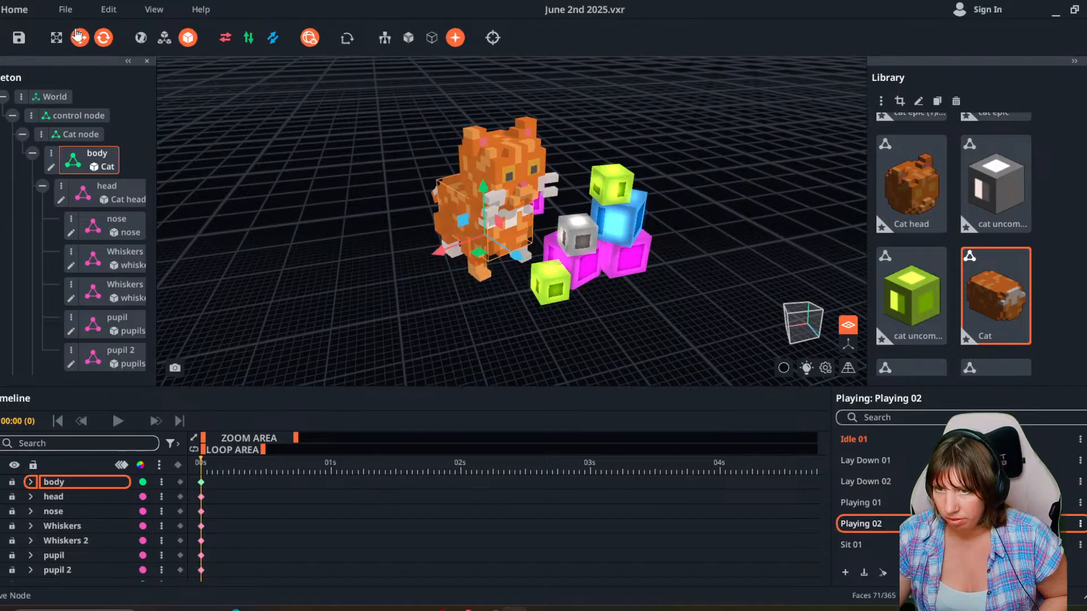
right_drag(432, 286, 432, 286)
click(491, 266)
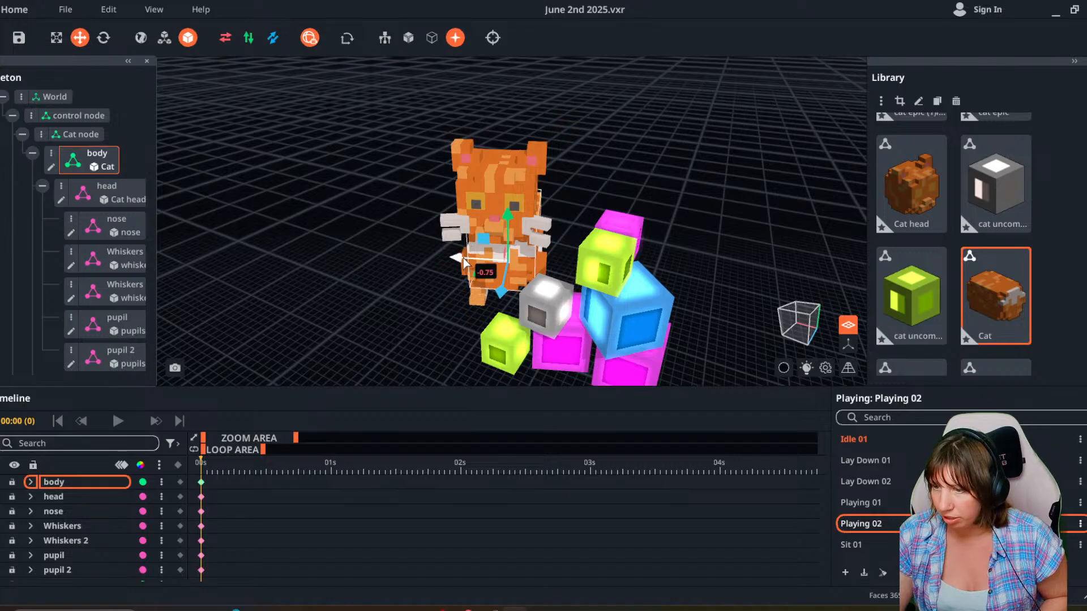
drag(465, 262, 505, 263)
right_drag(374, 281, 445, 280)
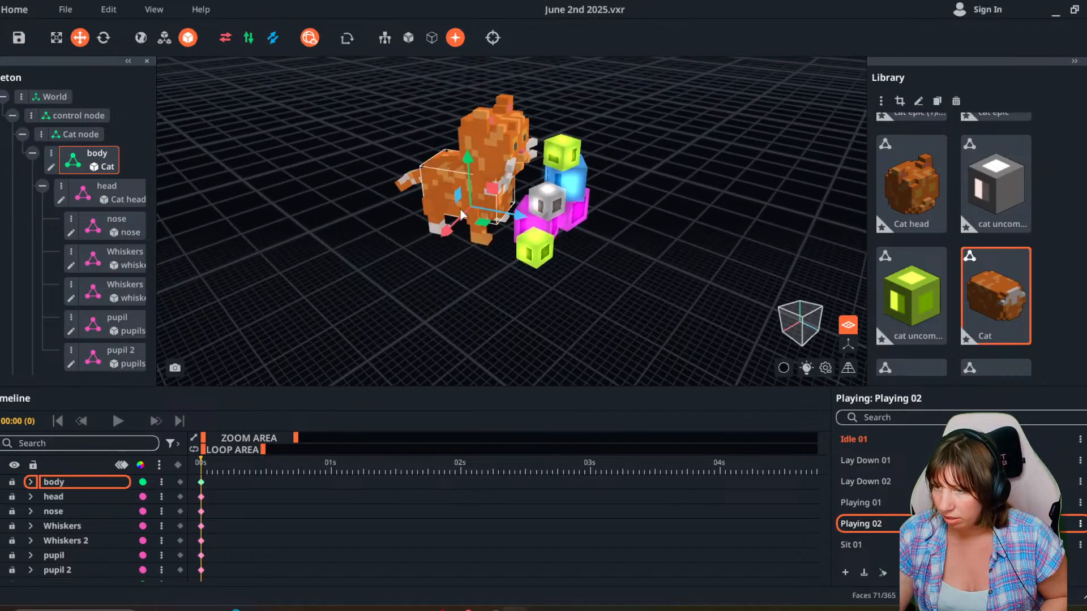
drag(516, 216, 493, 214)
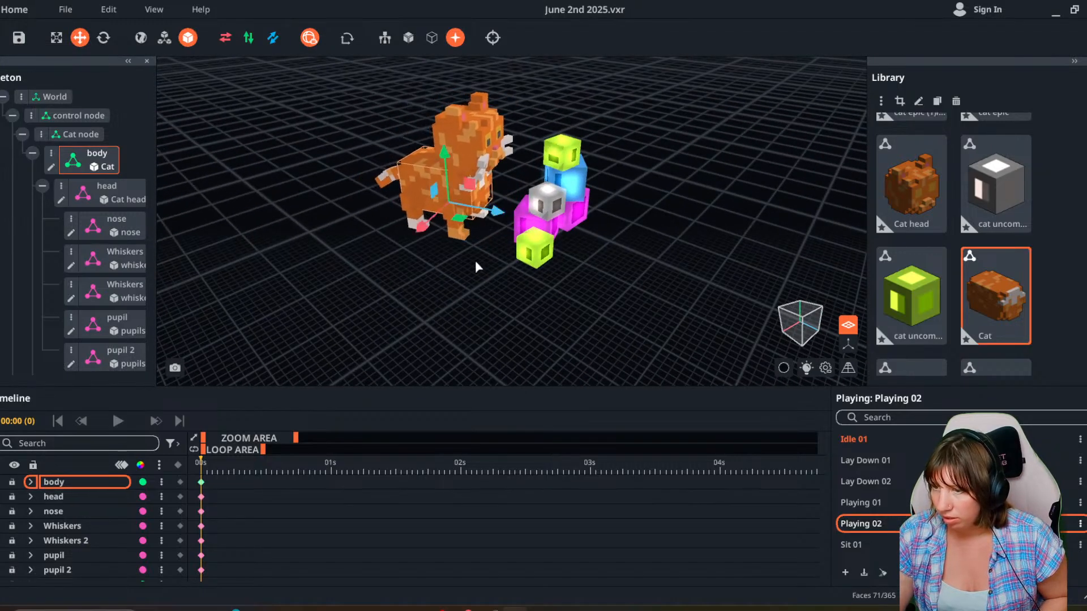
Shift the loose magenta cube, epic cat1 (2), slightly outward beside the cat at frame 0.
right_drag(476, 266, 665, 283)
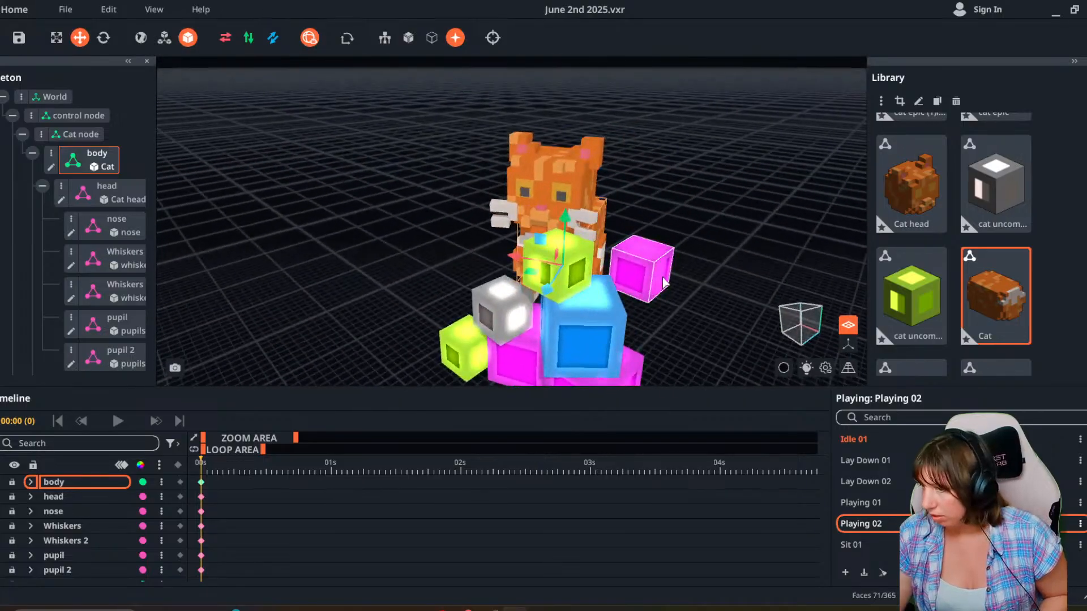
click(665, 283)
drag(623, 266, 629, 267)
click(694, 225)
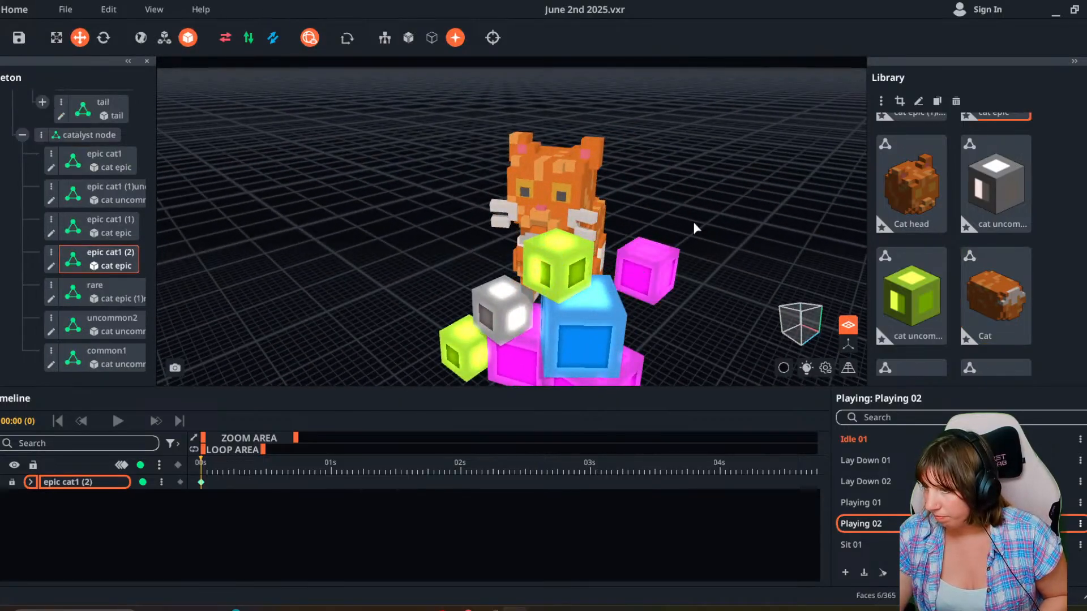
right_drag(694, 224, 453, 322)
middle_drag(444, 362, 412, 359)
mouse_move(424, 325)
right_down()
mouse_move(476, 251)
mouse_move(422, 325)
right_up()
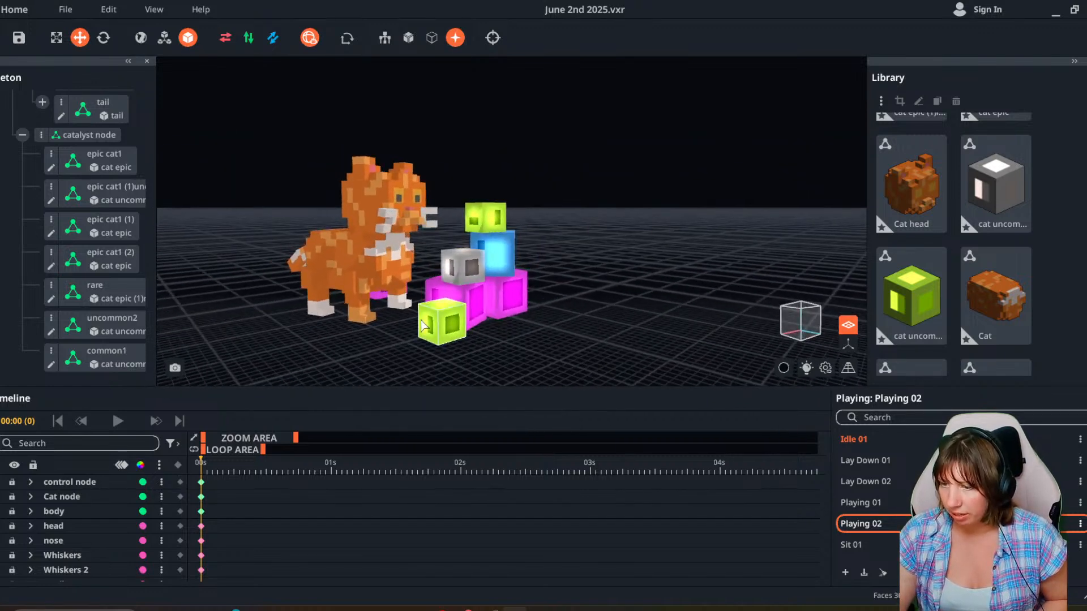
Keyframe the body at frame 11 by raising it about 7 units and moving it forward about 6 units toward the blocks.
click(211, 464)
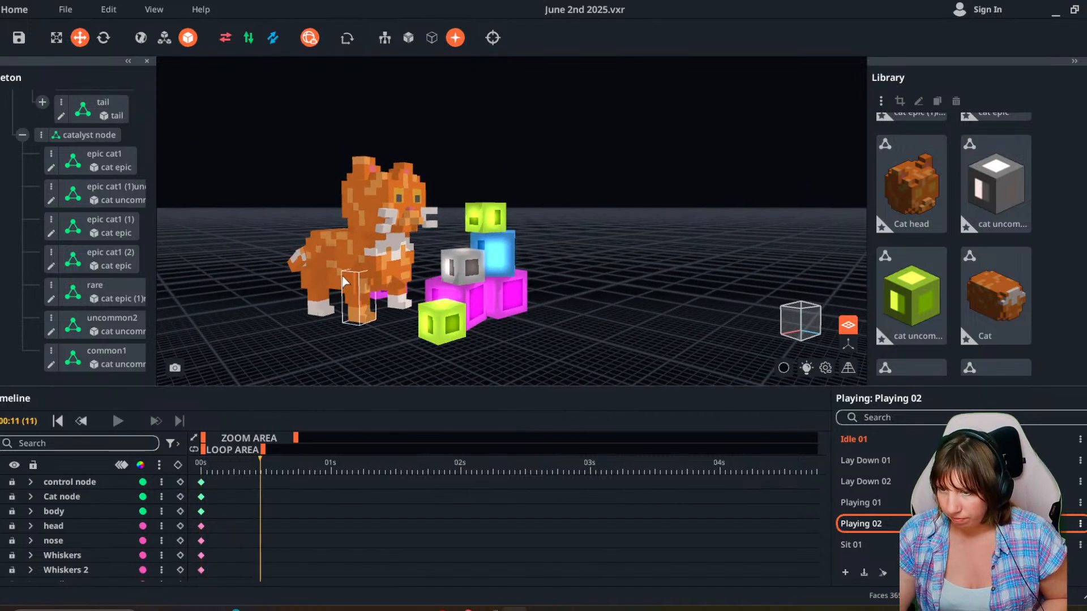
click(356, 258)
right_drag(345, 279, 361, 278)
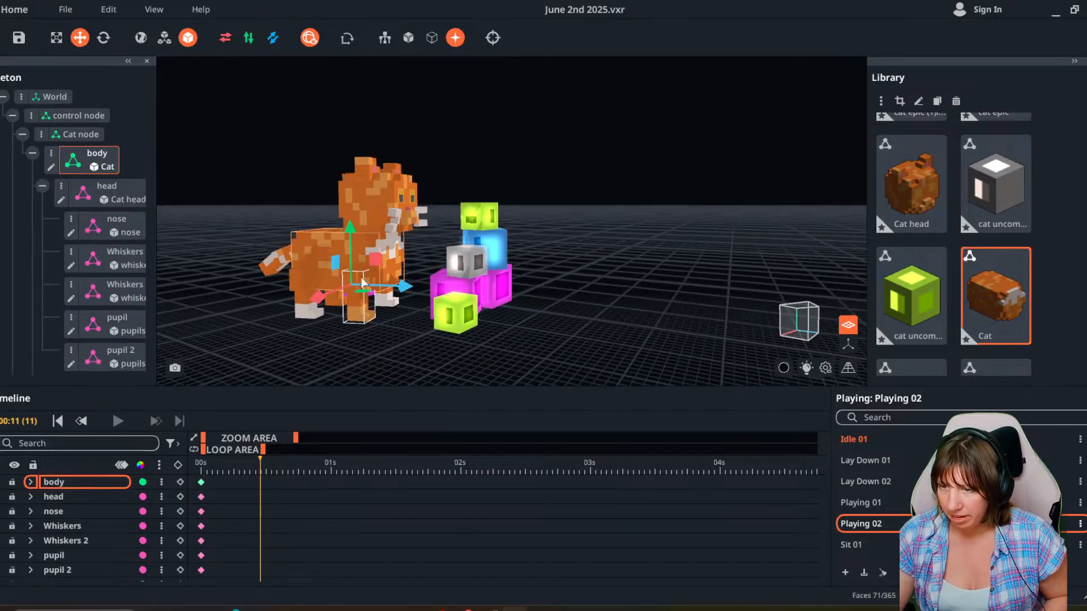
drag(351, 229, 354, 205)
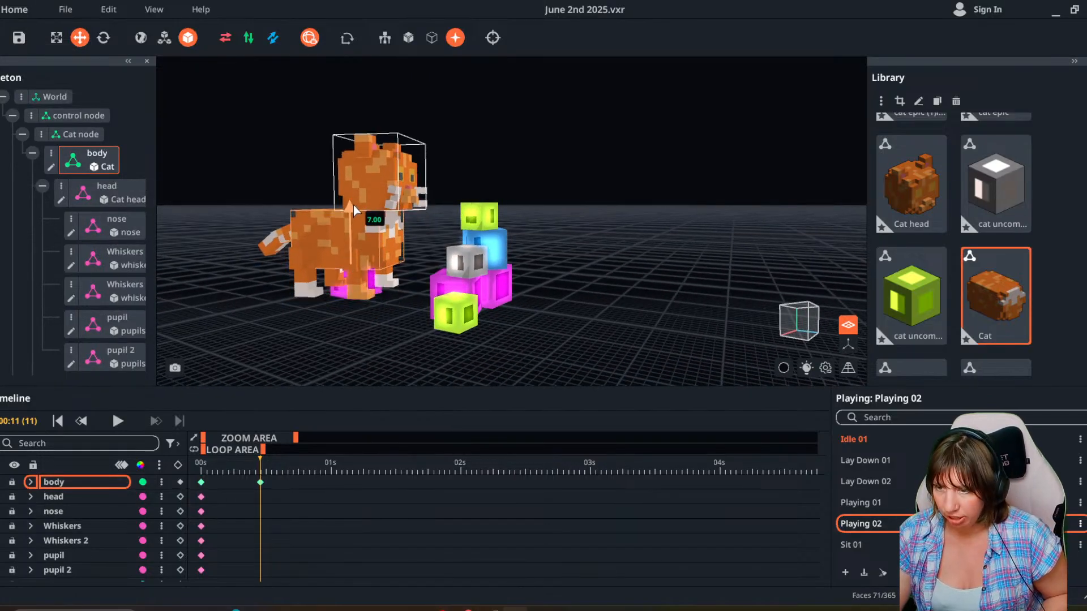
drag(403, 264, 433, 271)
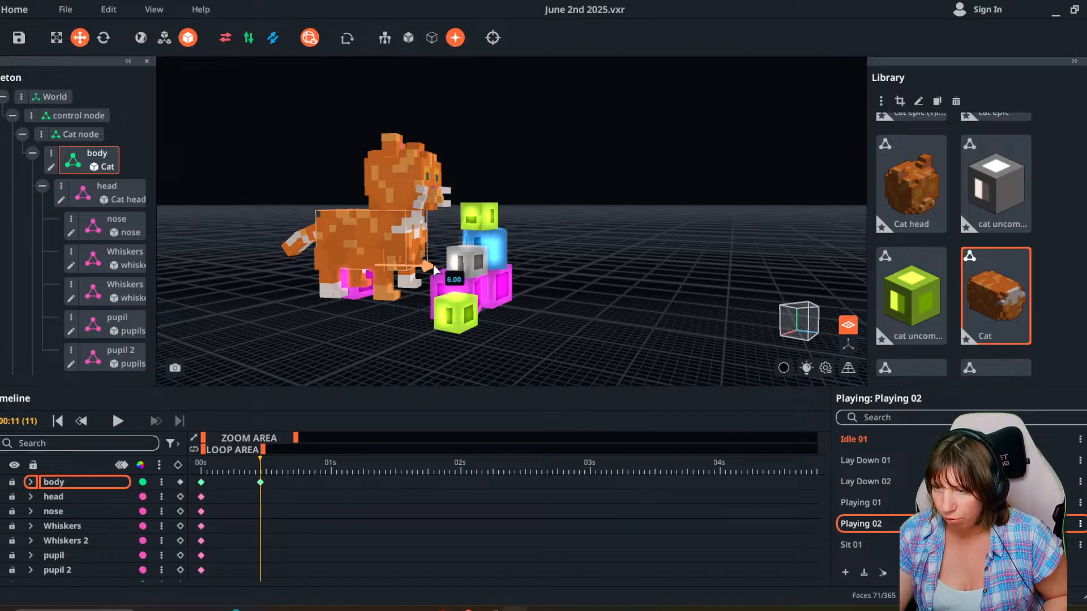
right_drag(420, 278, 395, 306)
Keyframe the body at frame 22 further forward and higher up beside the blocks, and scrub through the start of the leap.
mouse_move(260, 464)
mouse_down()
mouse_move(215, 471)
mouse_move(312, 470)
mouse_move(186, 477)
mouse_move(277, 471)
mouse_move(206, 478)
mouse_move(260, 476)
mouse_move(258, 463)
mouse_move(192, 457)
mouse_move(259, 463)
mouse_up()
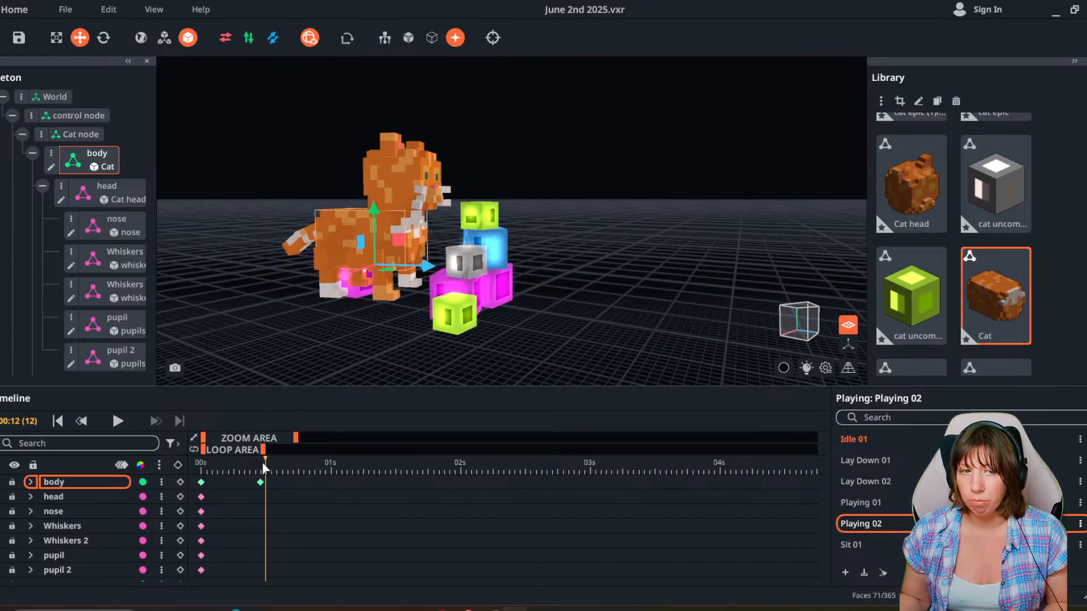
mouse_move(264, 467)
mouse_down()
mouse_move(197, 470)
mouse_move(247, 479)
mouse_move(222, 469)
mouse_move(242, 460)
mouse_move(299, 468)
mouse_move(184, 473)
mouse_move(263, 478)
mouse_up()
scroll(348, 307, up, 5)
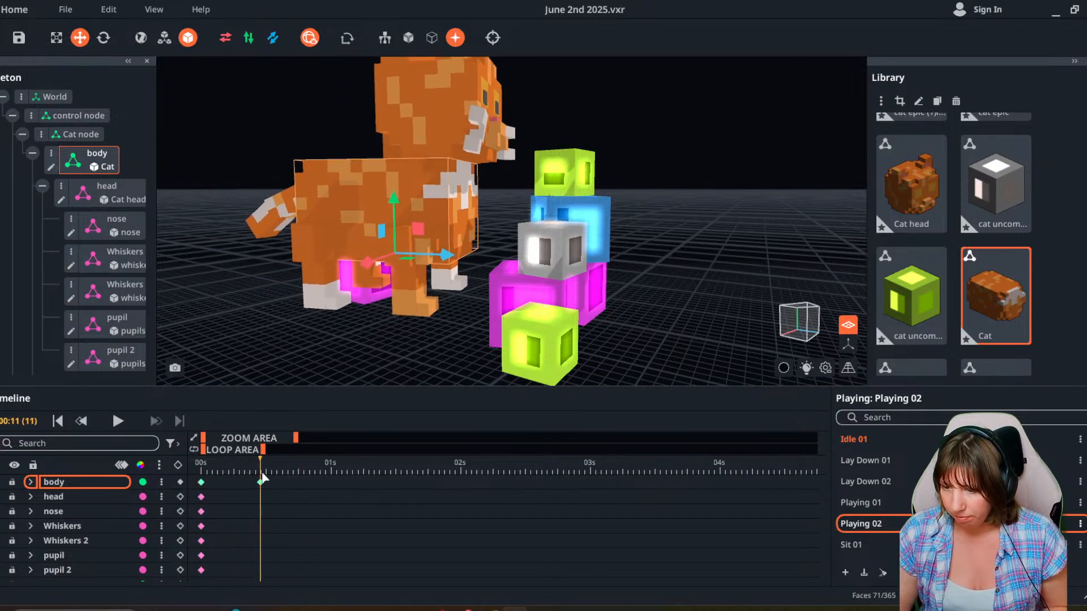
drag(446, 249, 456, 313)
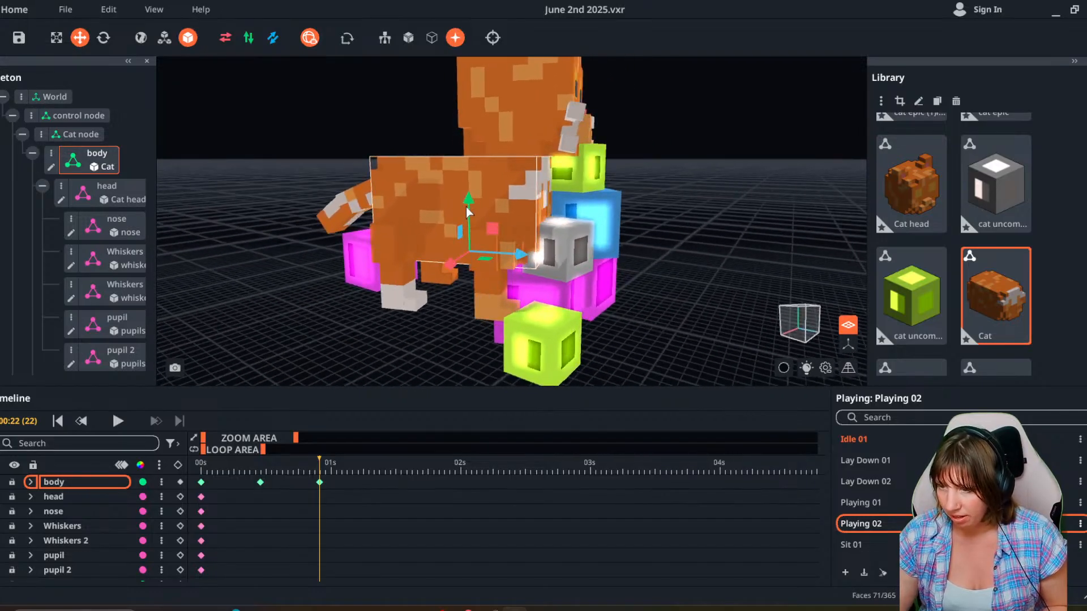
click(199, 495)
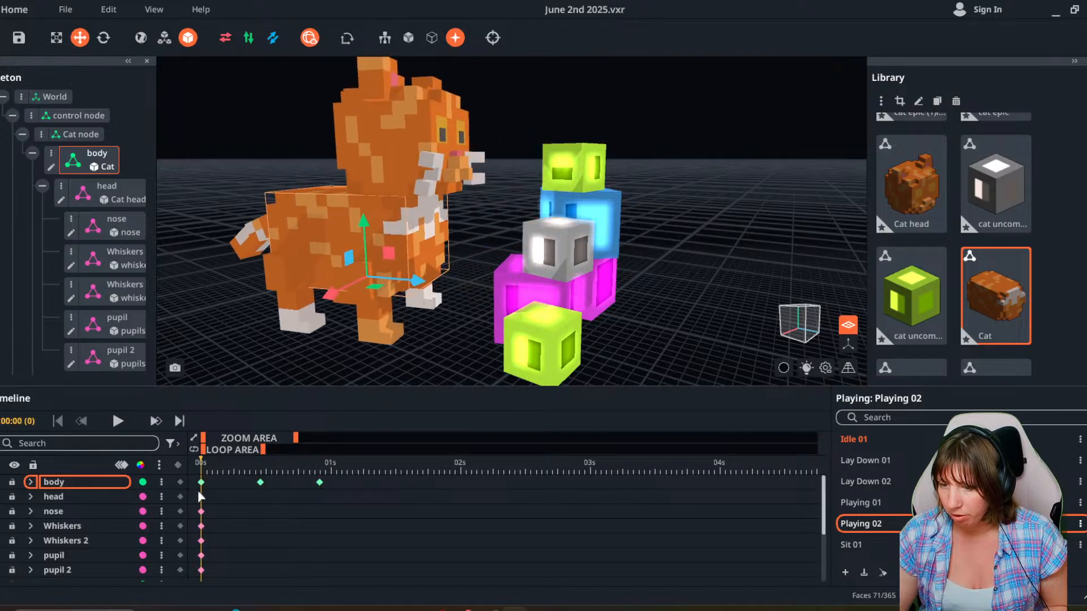
drag(199, 496, 343, 502)
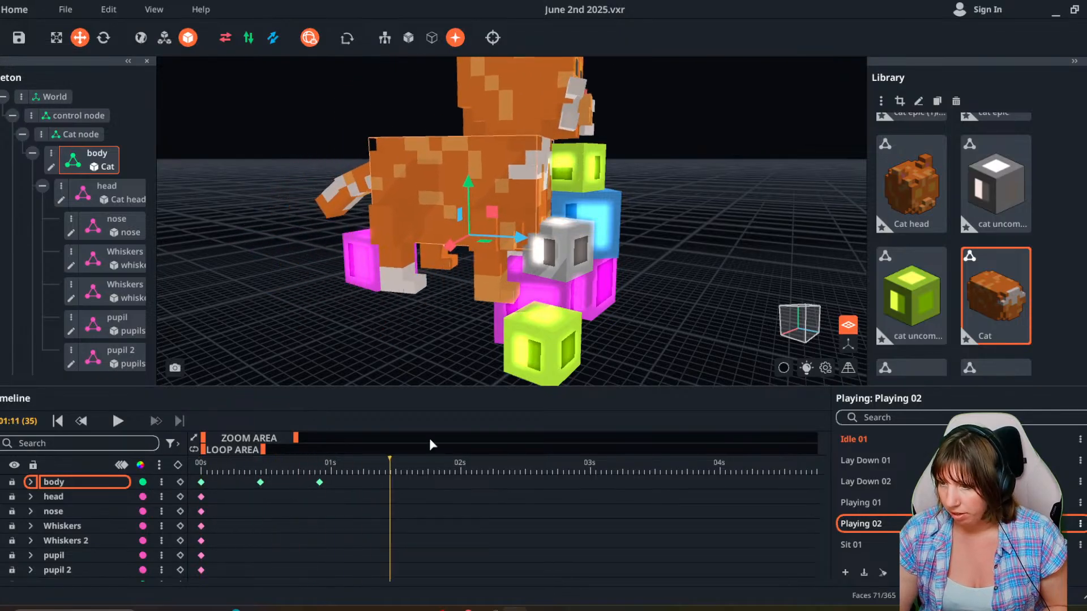
Keyframe the body at frame 35 by moving it forward past the block stack and lowering it to the floor.
scroll(443, 325, down, 3)
right_drag(444, 325, 466, 329)
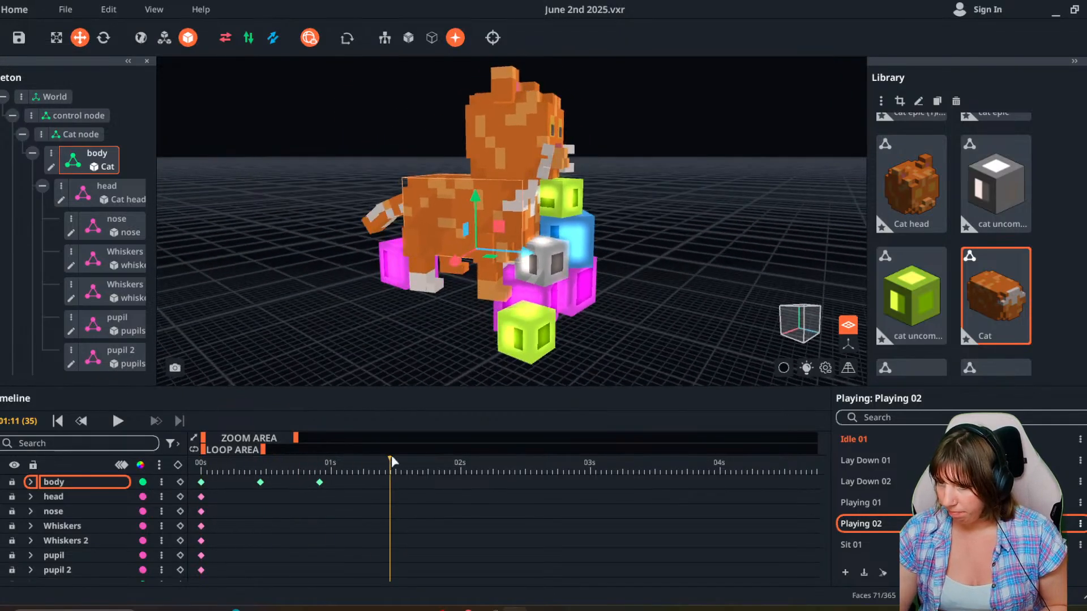
drag(520, 244, 661, 279)
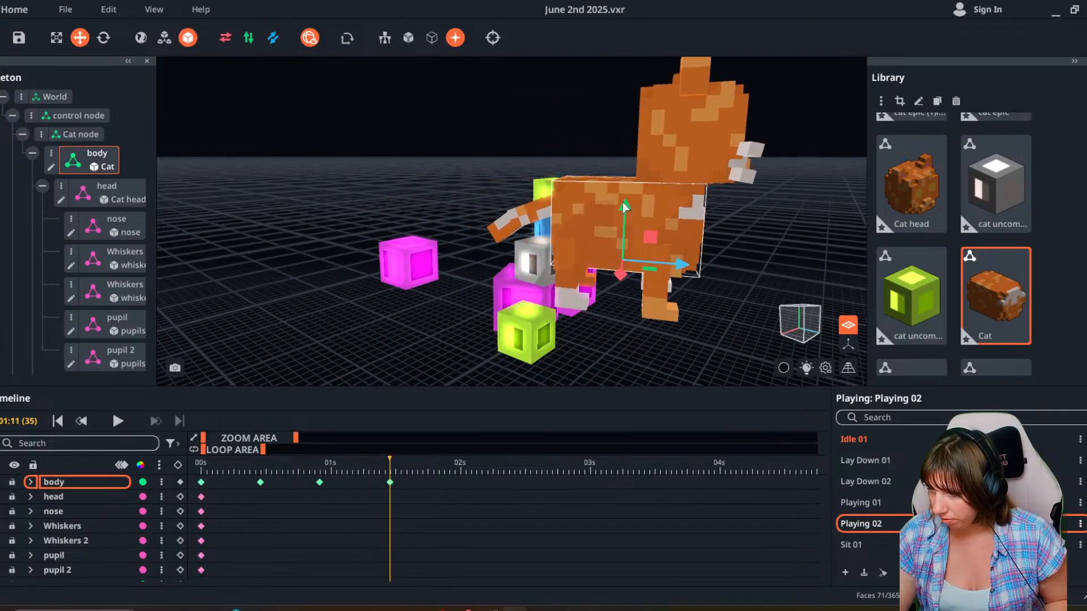
drag(625, 218, 627, 255)
right_drag(598, 304, 650, 259)
mouse_move(663, 287)
mouse_down()
mouse_move(680, 289)
mouse_move(671, 288)
mouse_up()
Play back Playing 02 from frame 0 to review the cat's leap past the blocks, and return to frame 0.
drag(390, 465, 272, 479)
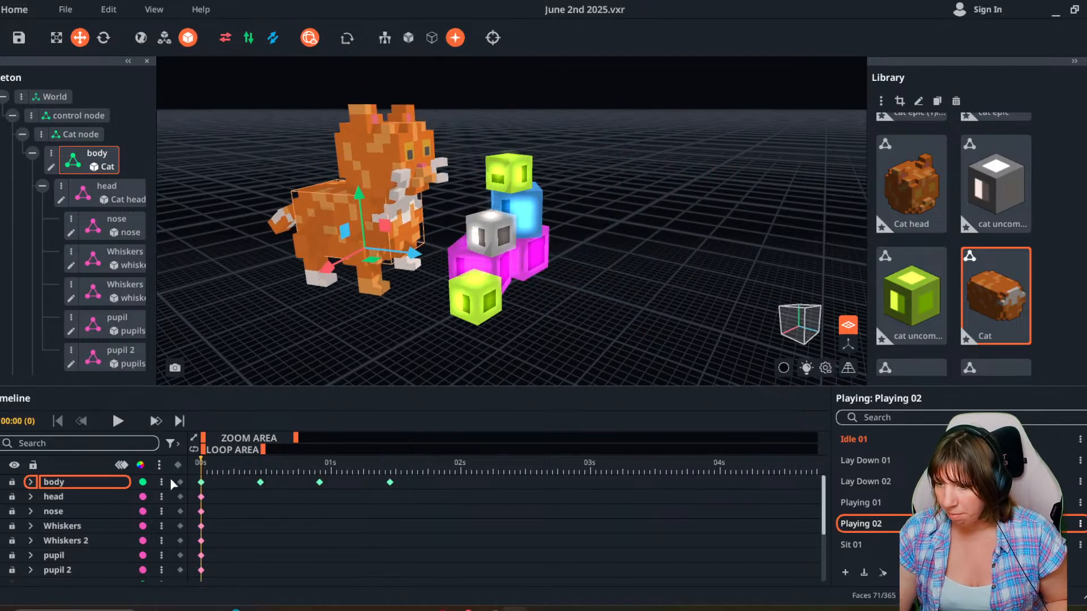
click(118, 421)
click(549, 313)
scroll(551, 311, down, 2)
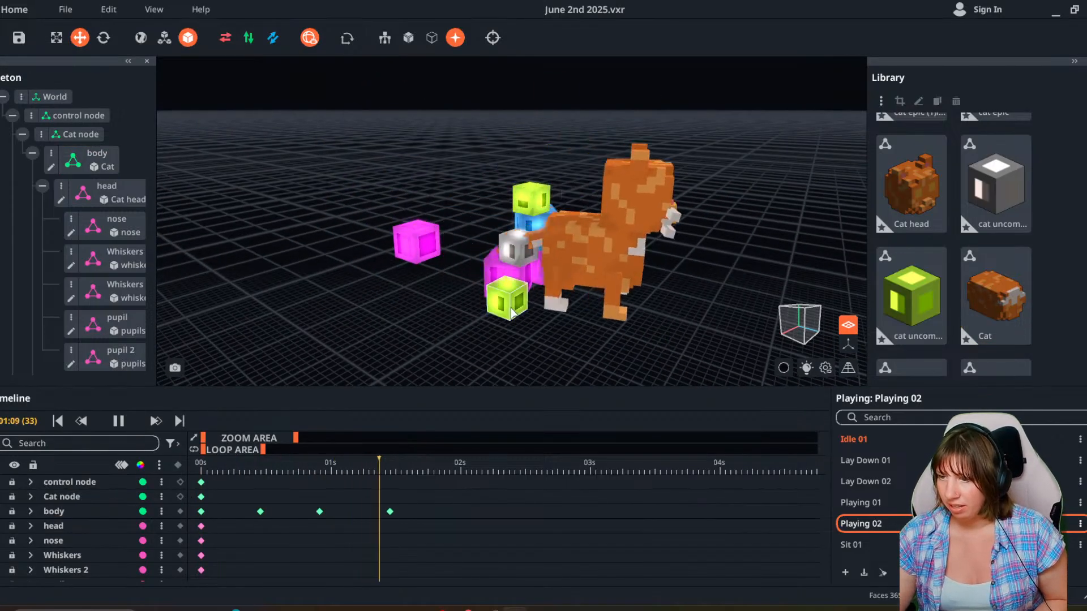
right_drag(616, 328, 617, 294)
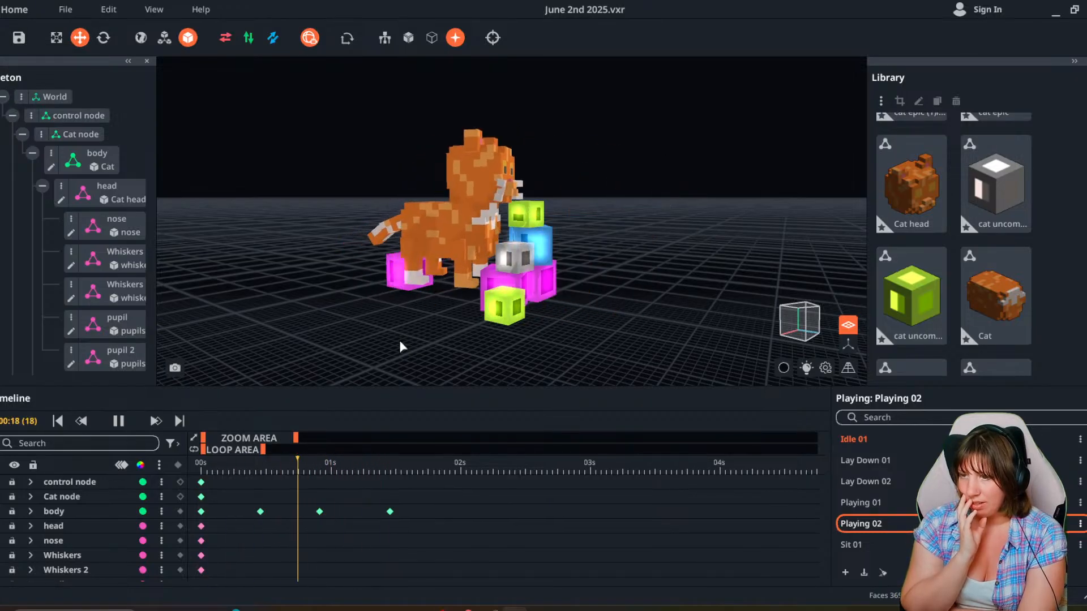
click(119, 420)
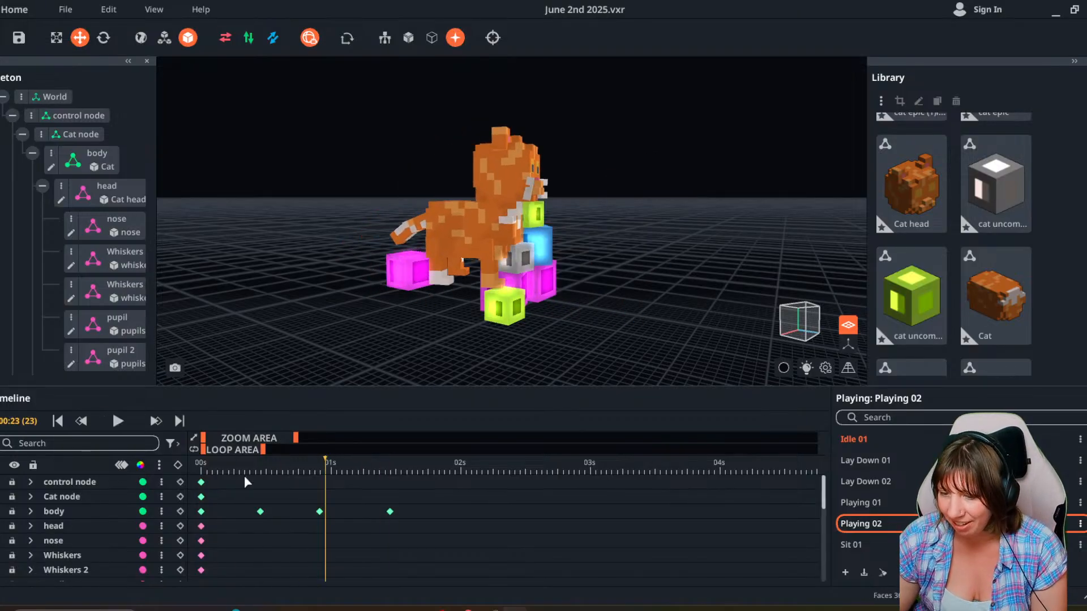
drag(243, 474, 194, 473)
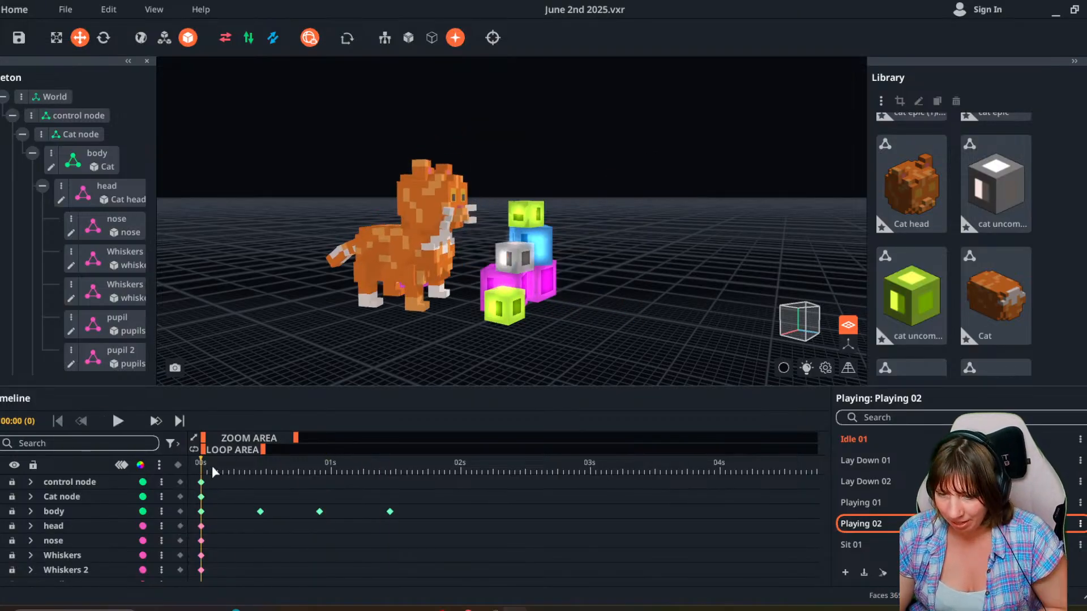
Speed up the leap by moving the body's last three keyframes earlier, to about frames 8, 17 and 27.
click(393, 259)
click(261, 480)
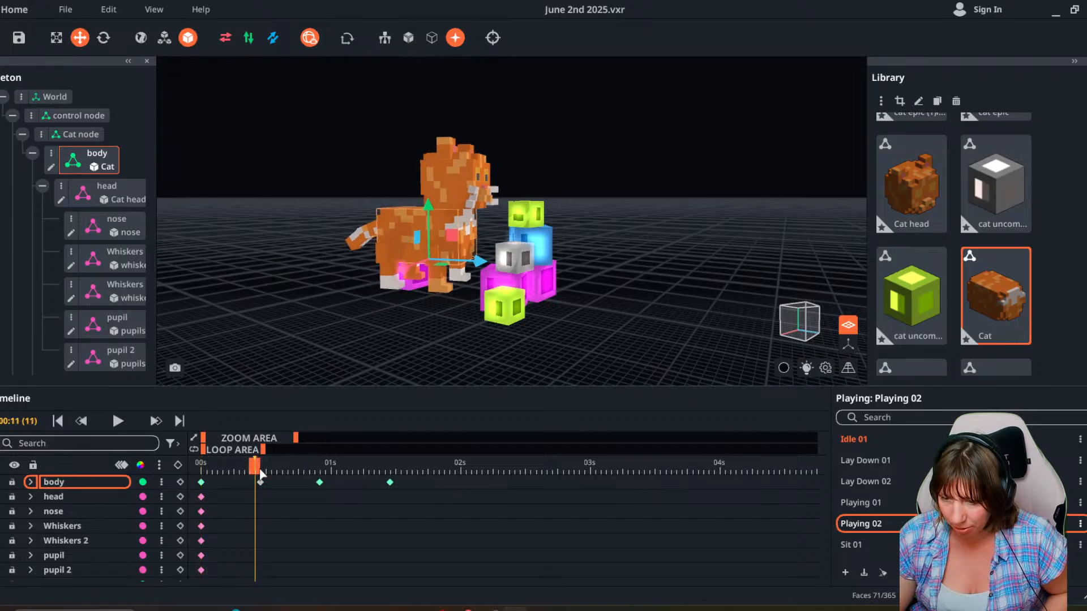
mouse_move(260, 474)
mouse_down()
mouse_move(279, 474)
mouse_move(246, 485)
mouse_up()
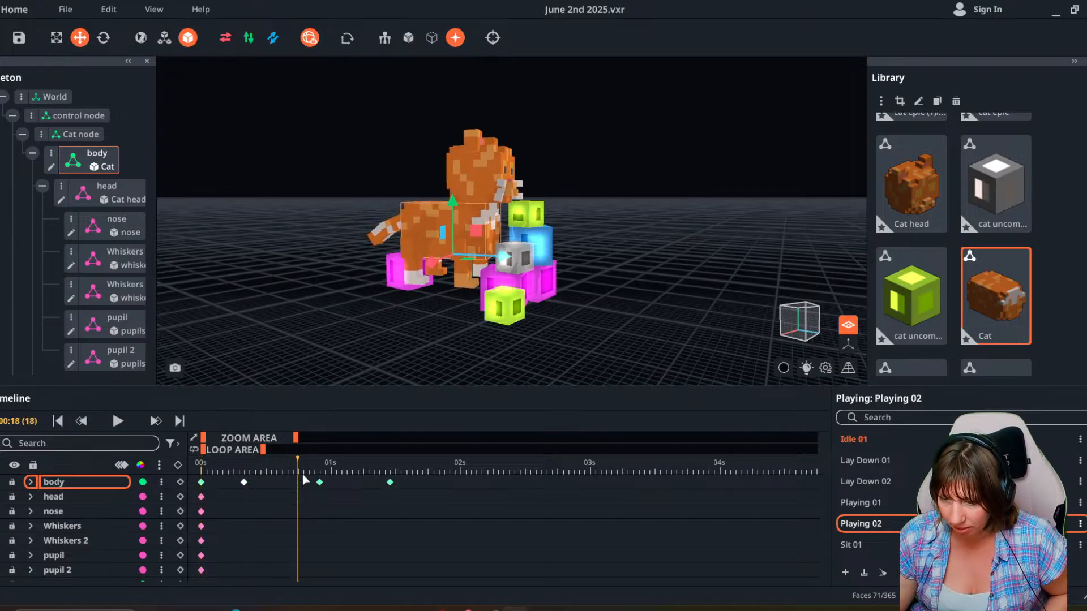
drag(393, 484, 302, 484)
drag(390, 483, 346, 483)
Play back the retimed leap in Playing 02 and return the playhead to frame 0.
click(224, 469)
click(117, 421)
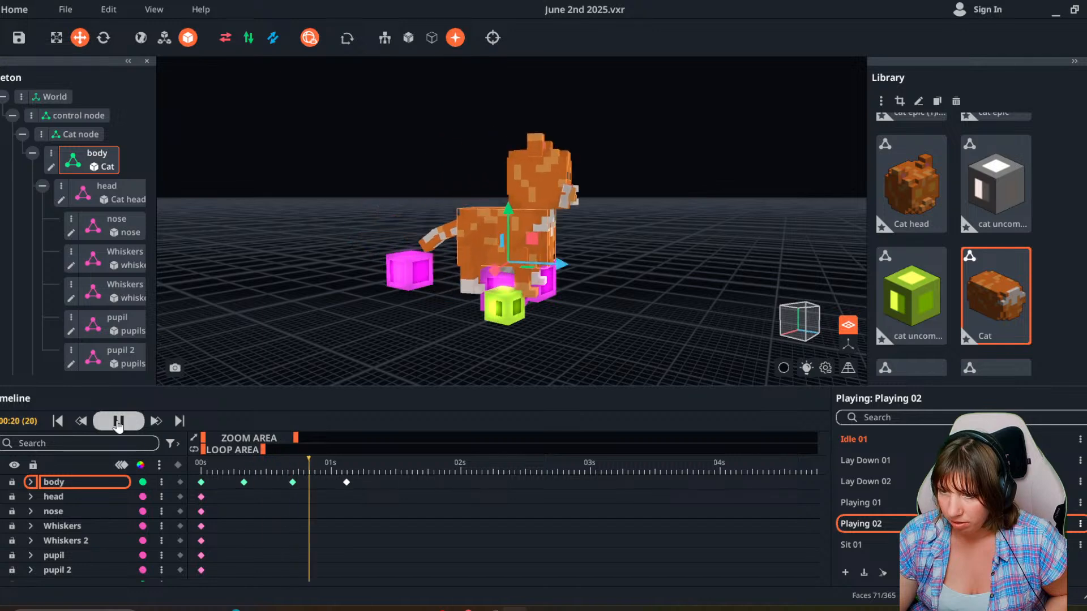
click(118, 421)
click(203, 470)
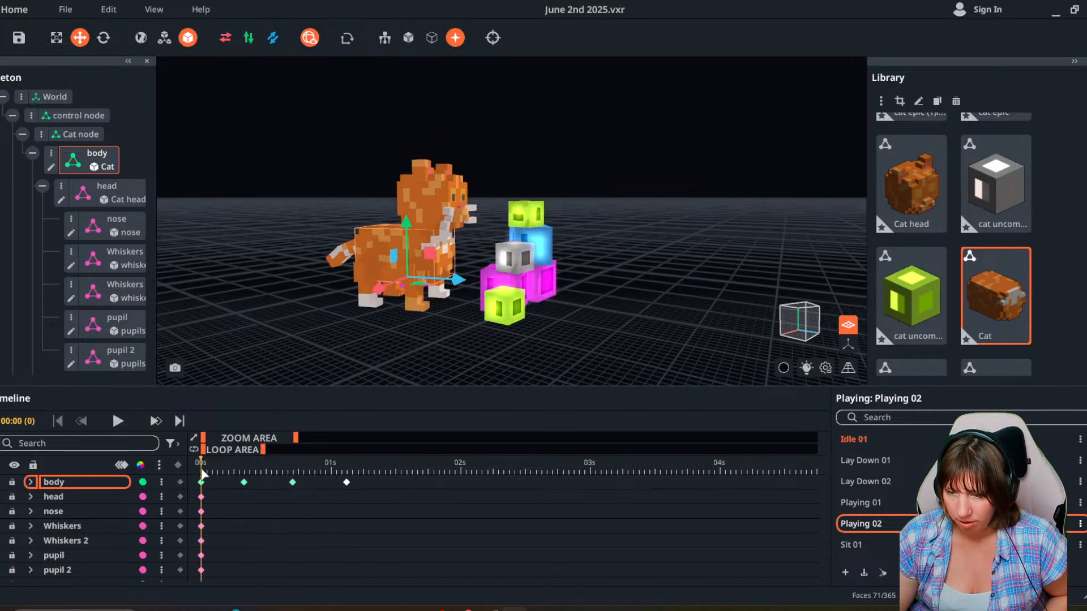
Keyframe the body at frame 3, tilted nose-up for the take-off.
scroll(369, 335, up, 3)
right_drag(345, 293, 316, 281)
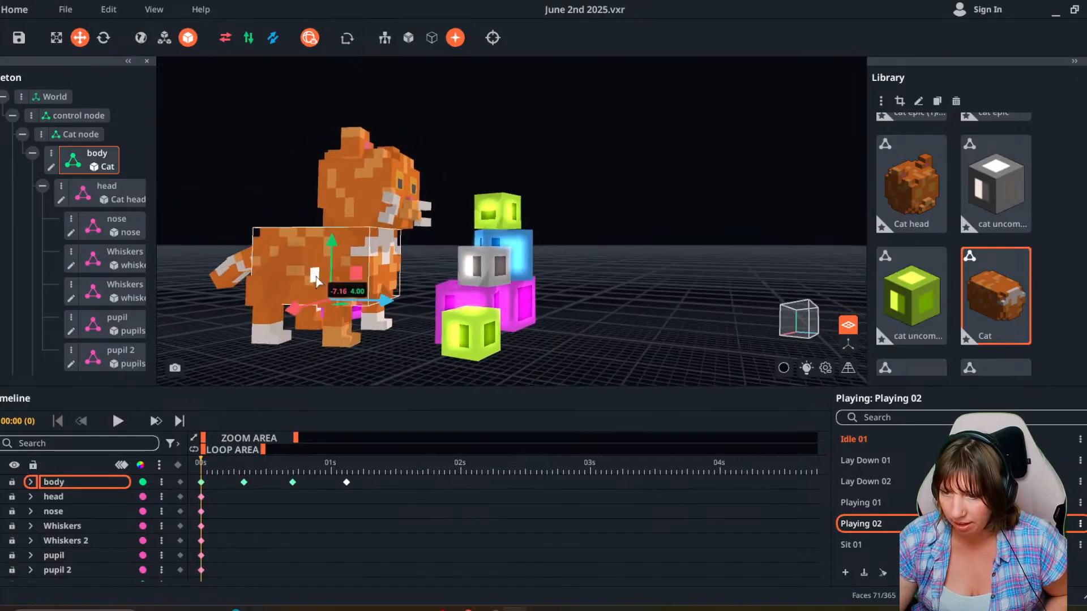
click(216, 471)
key(e)
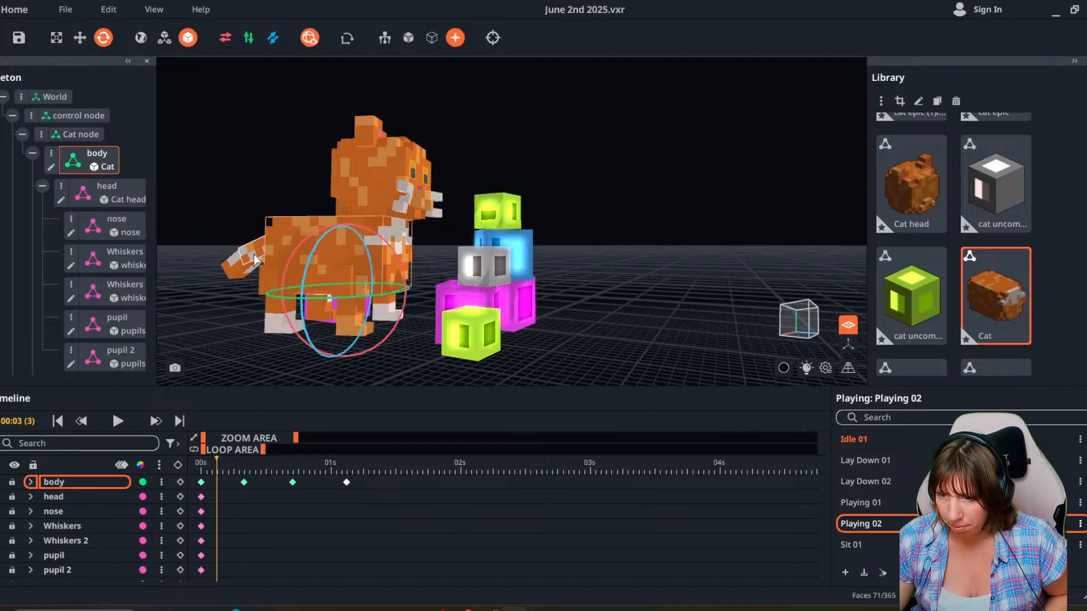
click(287, 317)
click(297, 271)
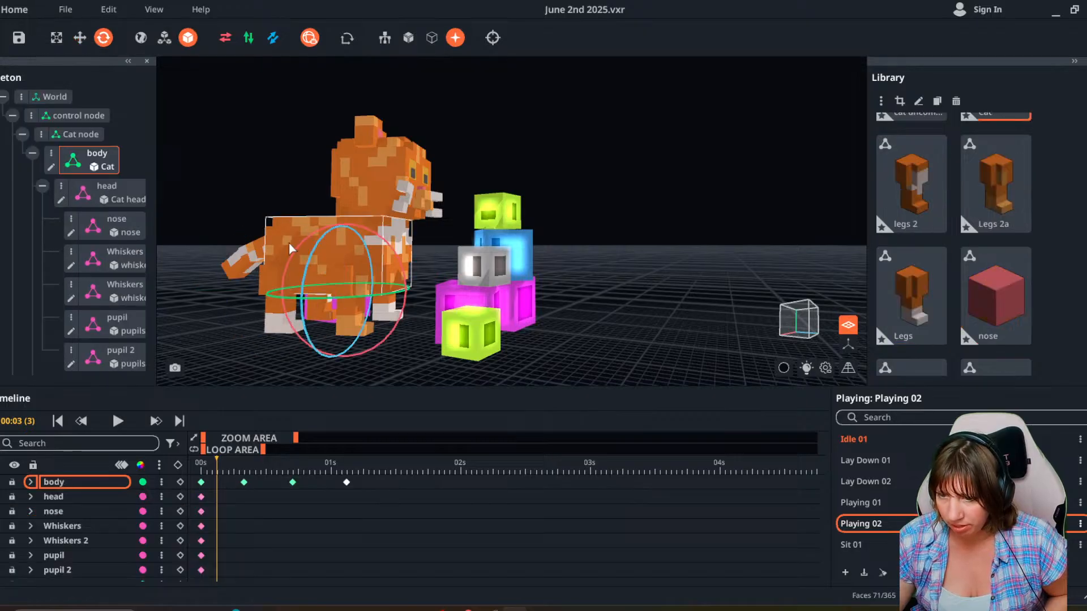
drag(287, 257, 284, 266)
Keyframe the body at frame 20, pitched nose-down for the descent, and return the playhead to frame 3.
drag(202, 470, 307, 485)
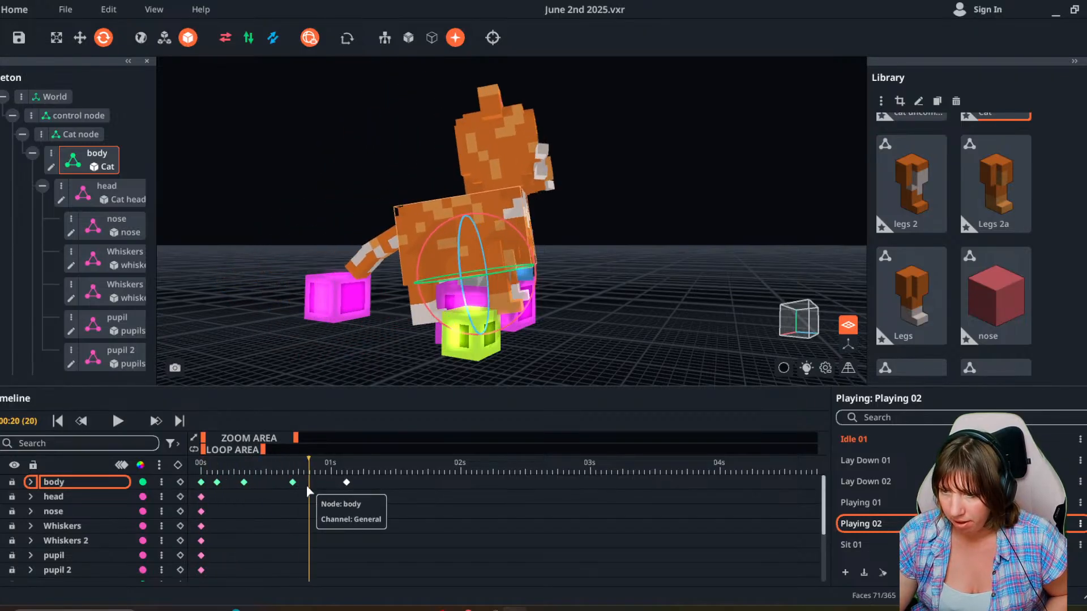
drag(506, 227, 517, 243)
drag(318, 475, 217, 491)
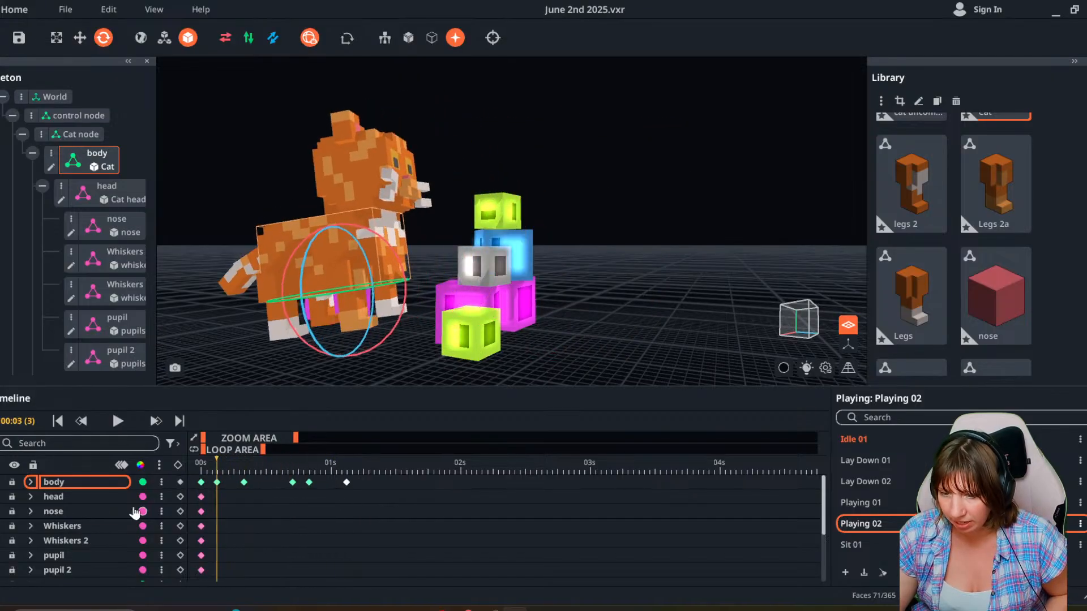
Copy the body's rotation keyframes from frame 3 and paste them at frame 12.
click(29, 482)
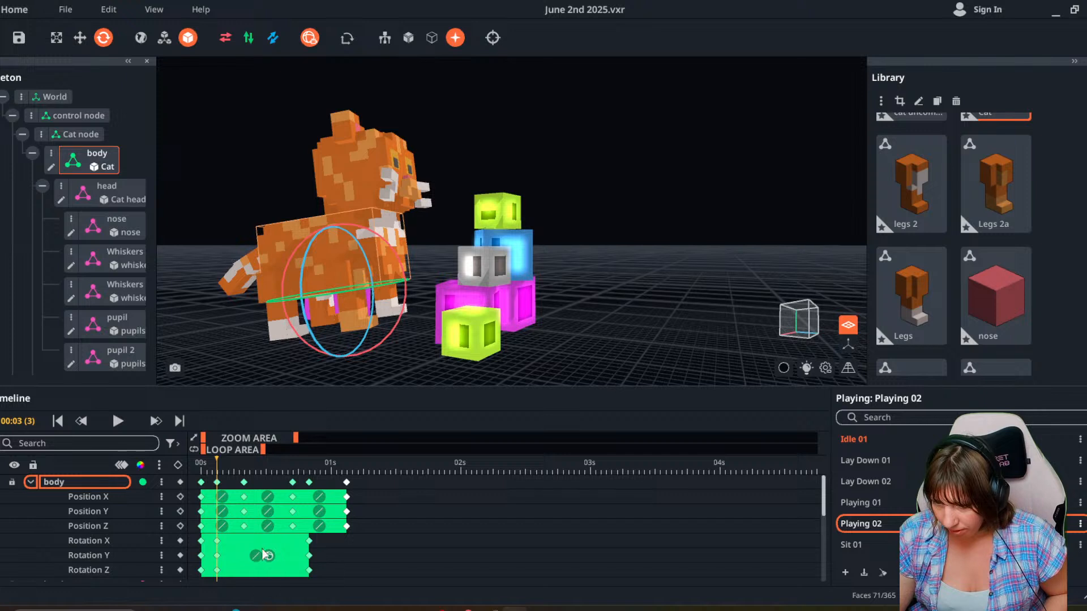
right_click(219, 541)
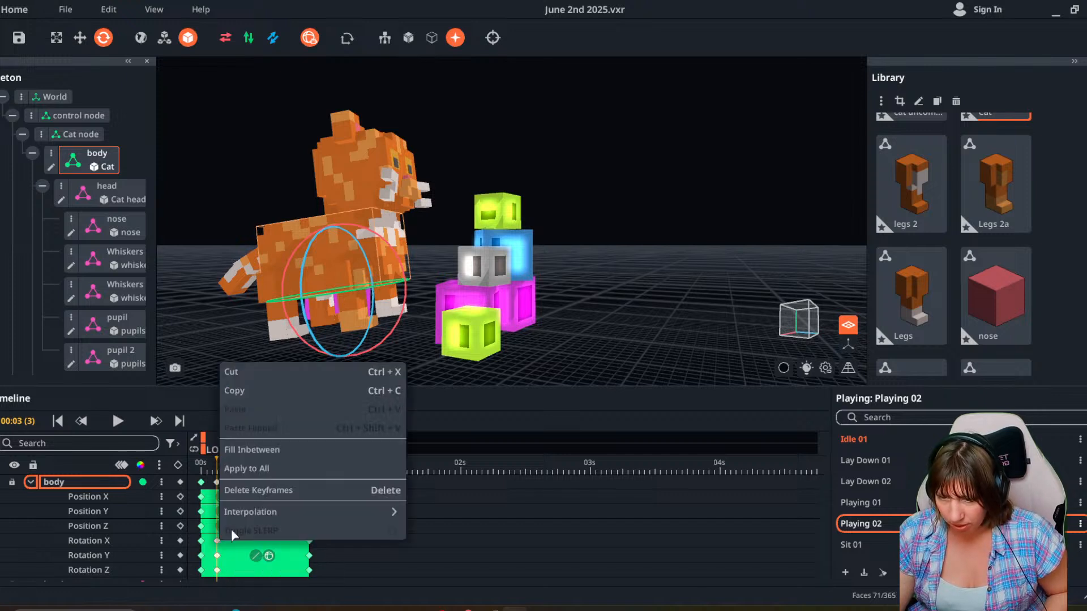
click(266, 390)
click(266, 473)
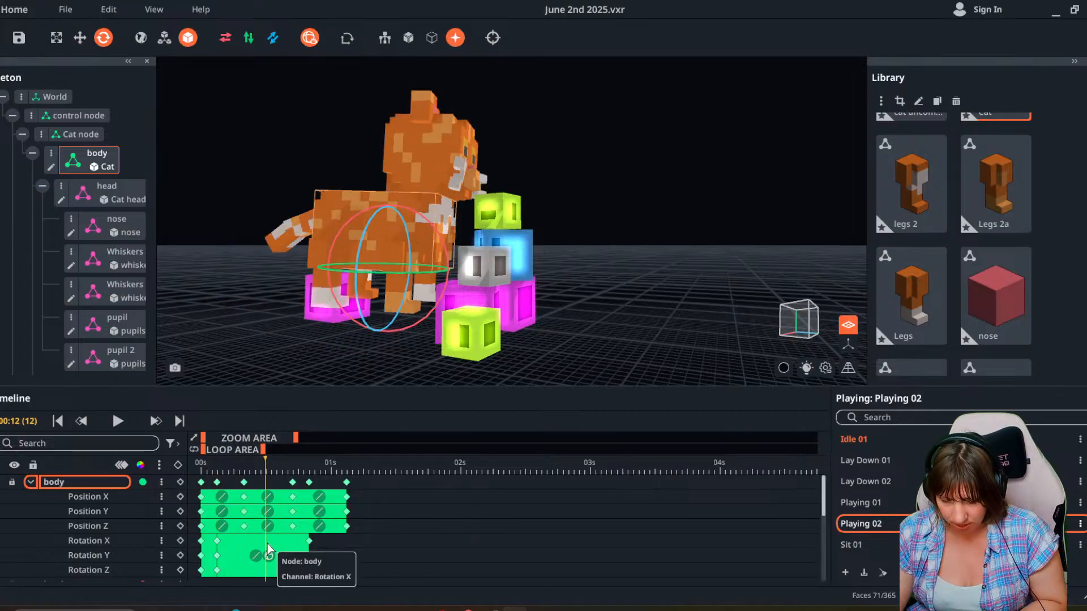
key(ctrl+v)
Keyframe the body's rotation at frame 32 so the cat stands level after landing.
drag(265, 460, 365, 504)
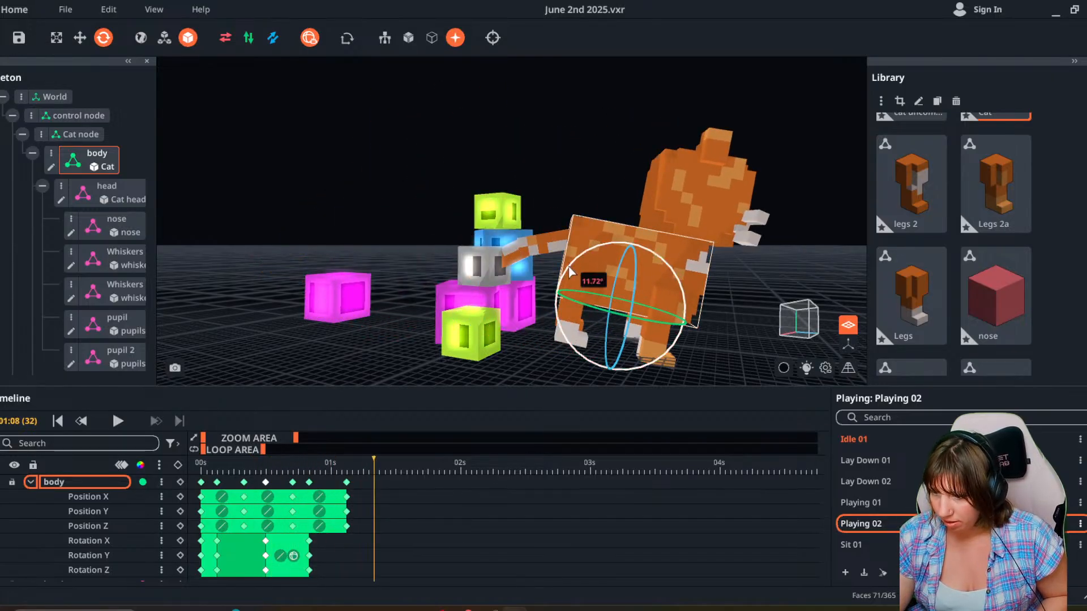
drag(569, 271, 550, 268)
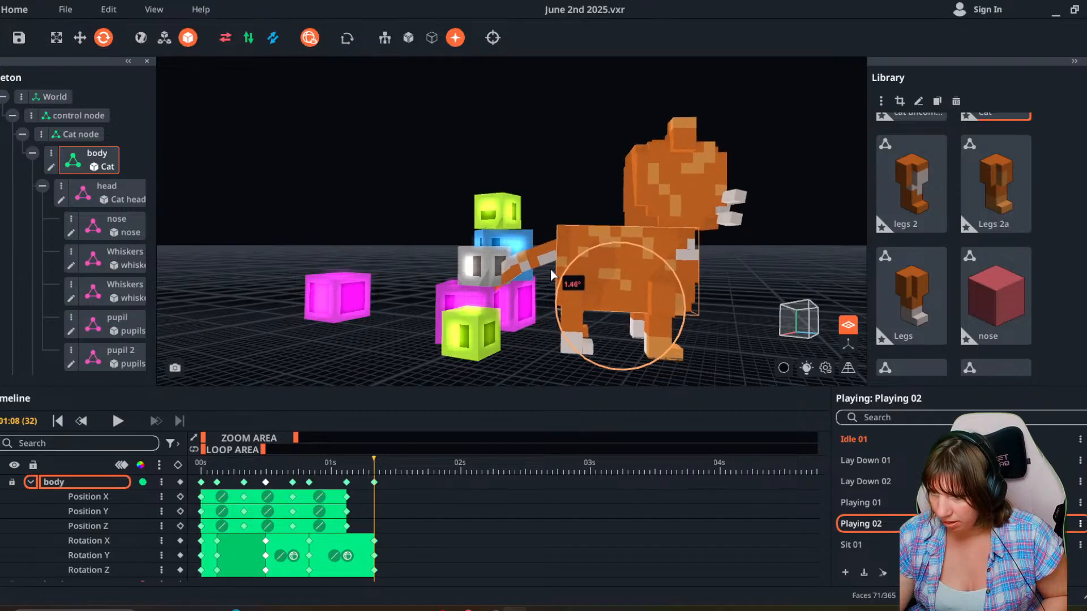
click(392, 500)
drag(353, 468, 388, 508)
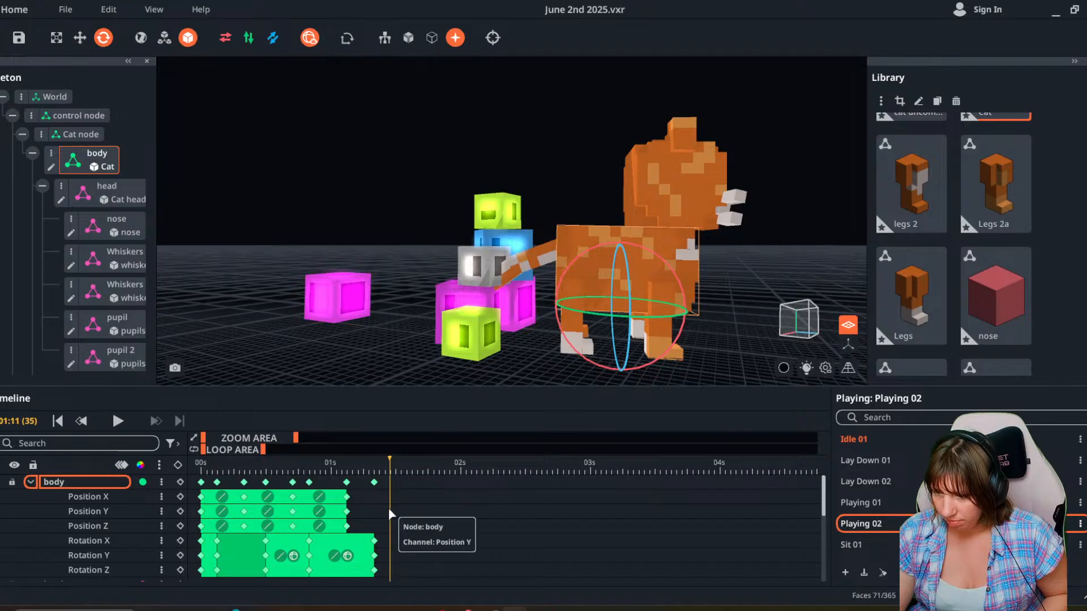
Keyframe leg 2 at frame 2, rotated so the hind foot stretches backward.
click(207, 486)
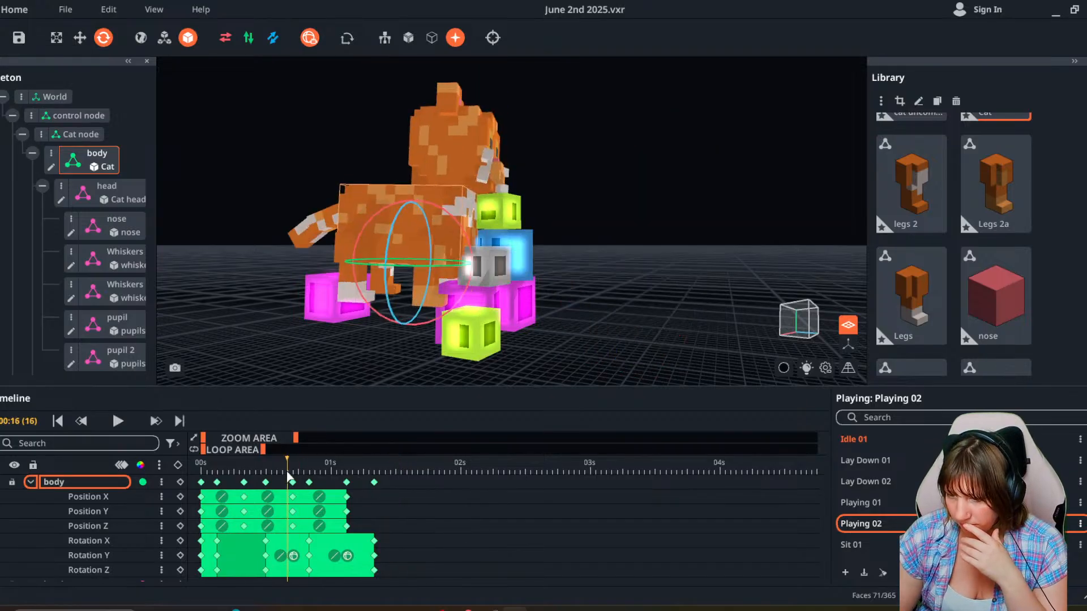
click(340, 319)
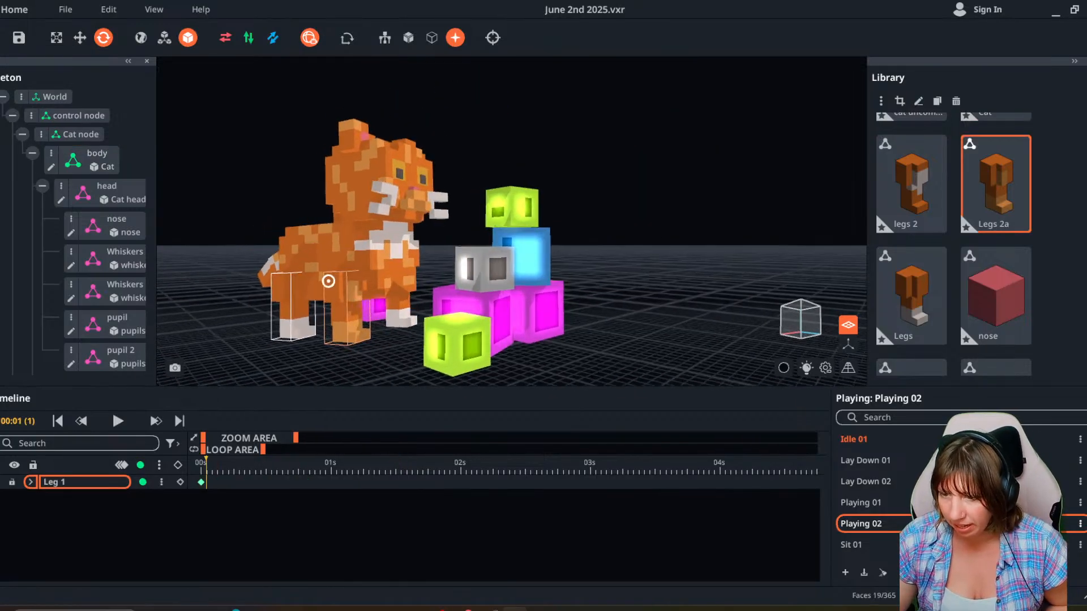
mouse_move(211, 465)
mouse_down()
mouse_move(222, 463)
mouse_move(213, 467)
mouse_up()
drag(305, 355, 286, 364)
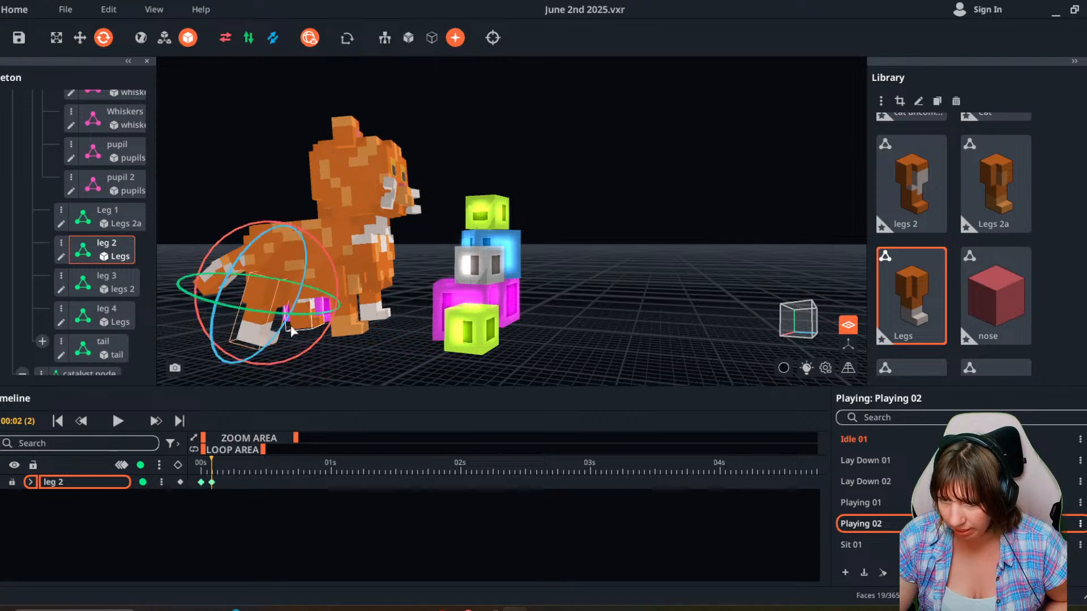
Keyframe Leg 1 at frame 2, rotated so the front foot reaches forward.
click(347, 305)
drag(362, 349, 386, 323)
right_drag(387, 322, 318, 296)
drag(329, 351, 311, 351)
Hold Leg 1's pose with a keyframe at frame 17 and keyframe it swung further forward at frame 20.
drag(211, 461, 310, 463)
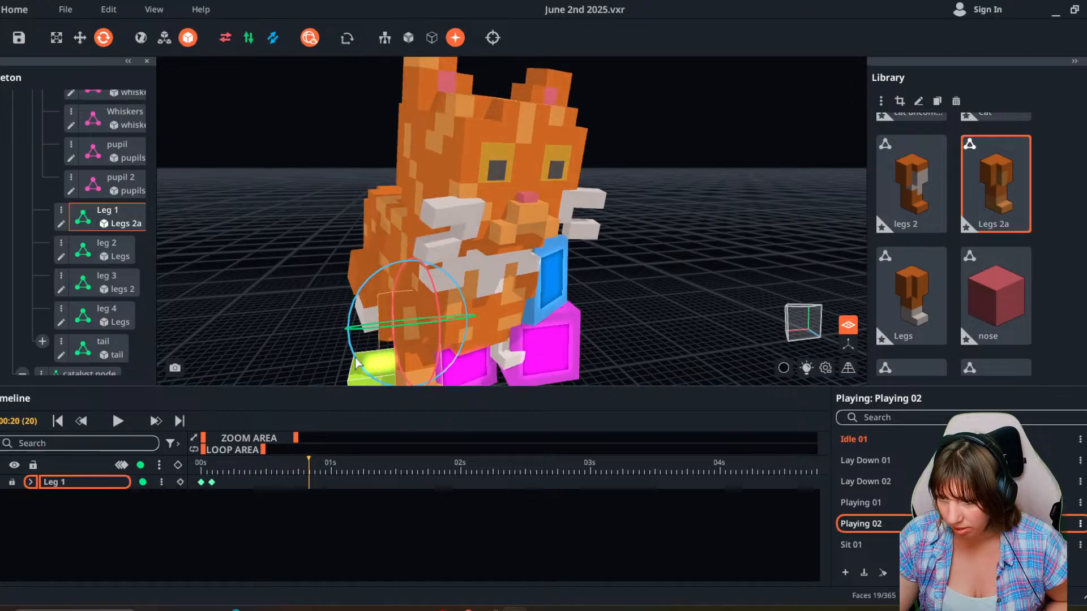
right_drag(294, 357, 371, 337)
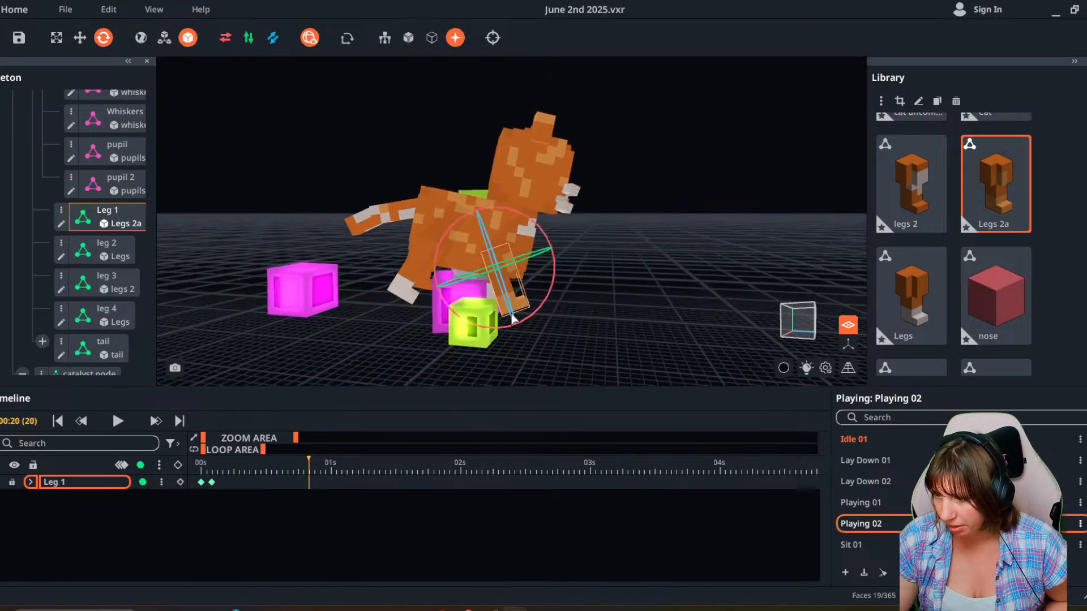
drag(512, 319, 537, 319)
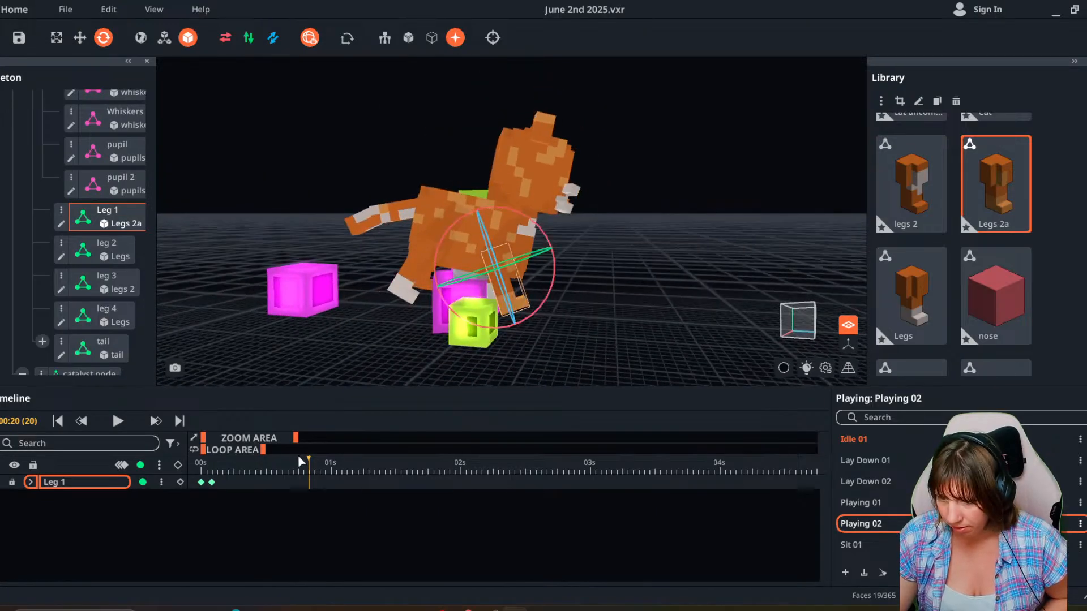
click(180, 482)
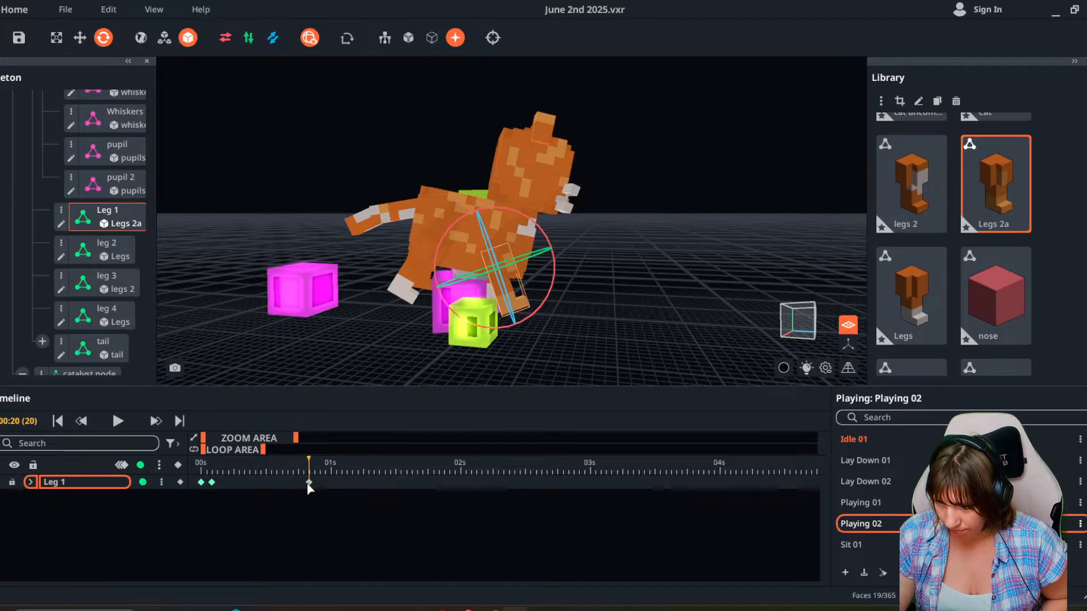
drag(308, 484, 294, 482)
drag(500, 325, 518, 326)
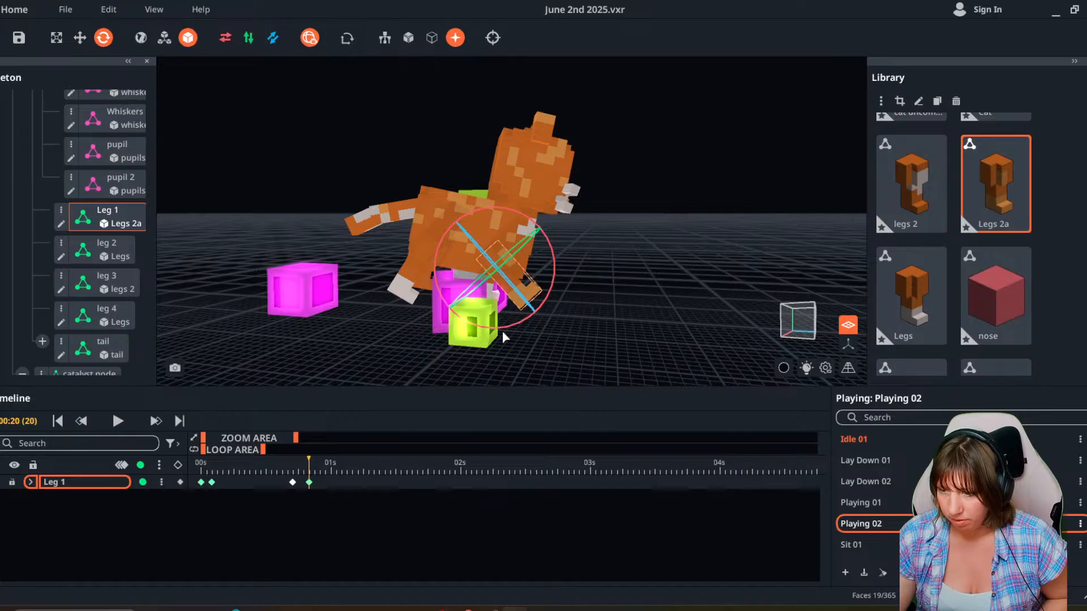
Add a keyframe at frame 17 for the magenta block epic cat1 (1) at the base of the stack.
right_drag(534, 282, 413, 305)
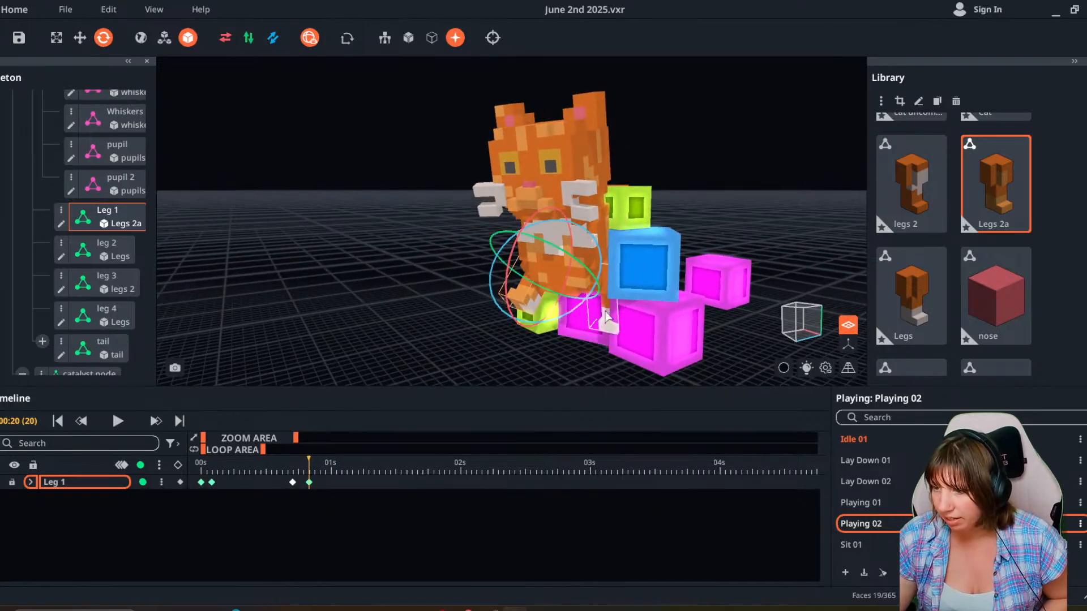
click(606, 316)
click(292, 464)
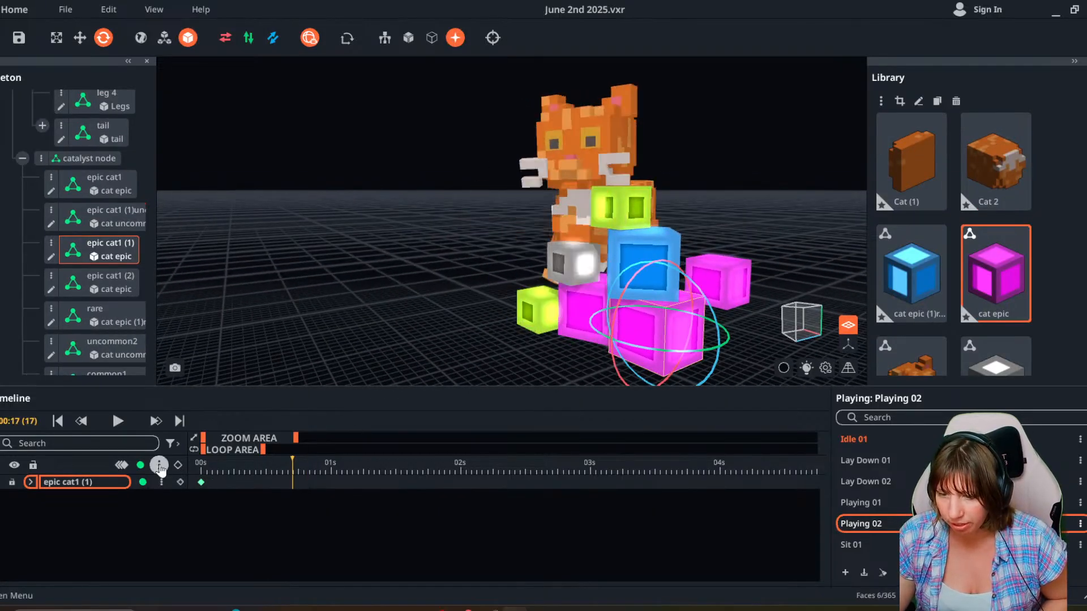
click(325, 467)
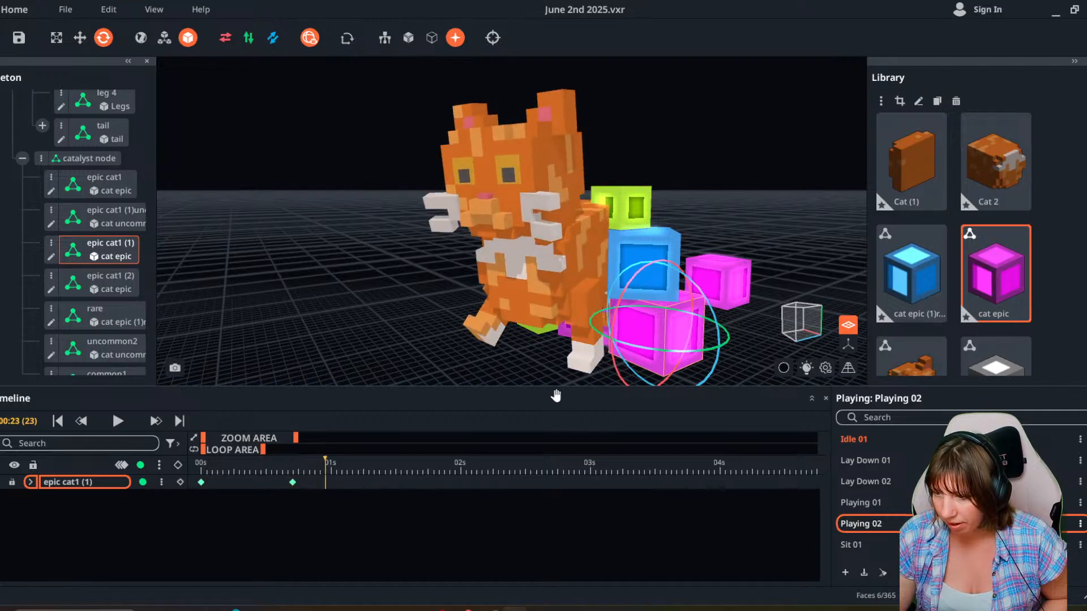
Keyframe leg 4 at frame 23, swung forward for the landing, and return the playhead to frame 0.
click(575, 369)
right_drag(573, 372, 501, 356)
drag(459, 355, 386, 334)
right_drag(351, 338, 524, 300)
drag(325, 469, 199, 484)
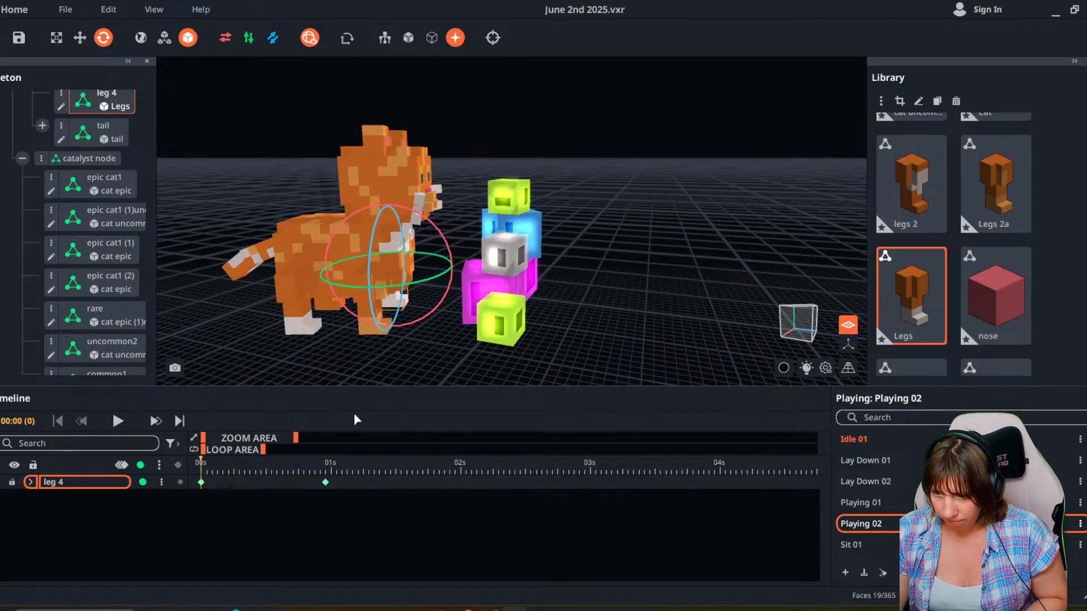
Copy leg 4's keyframe from frame 0 and paste it at frame 19.
click(304, 472)
drag(306, 471, 252, 474)
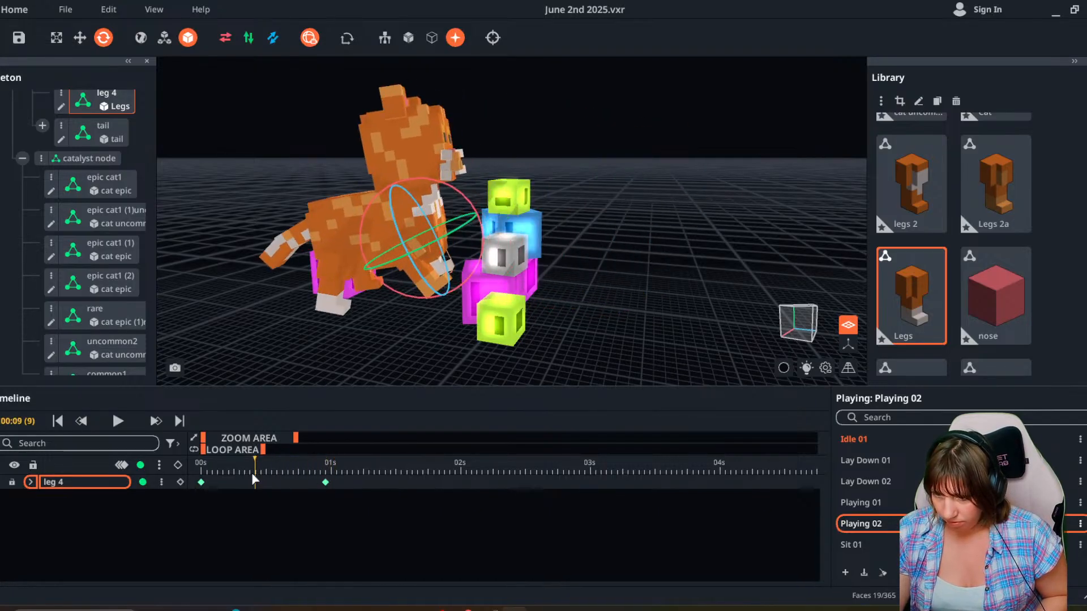
right_click(202, 484)
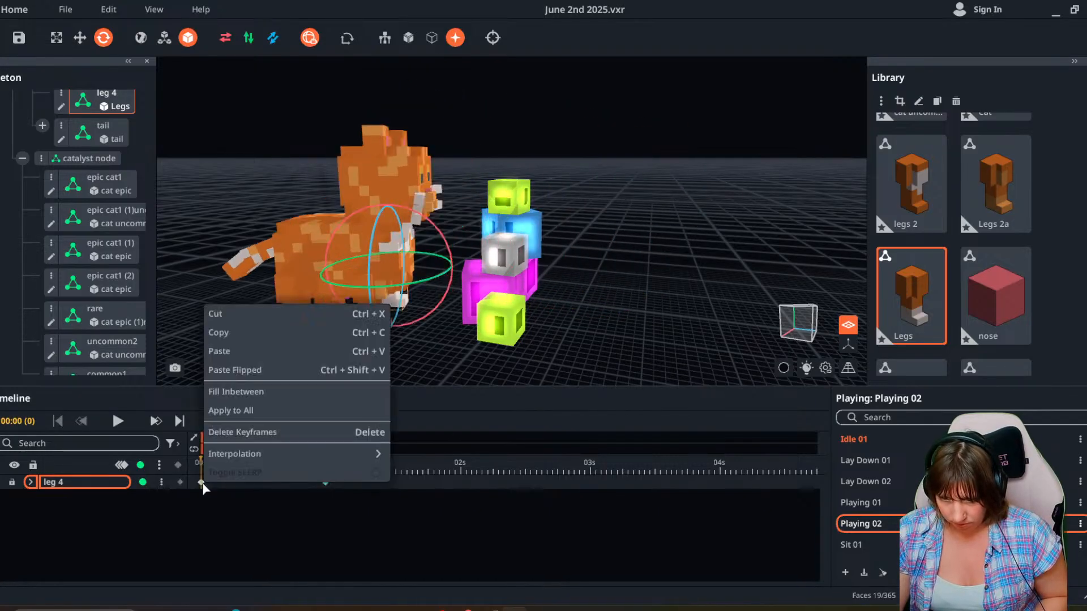
click(249, 332)
click(304, 465)
right_click(305, 481)
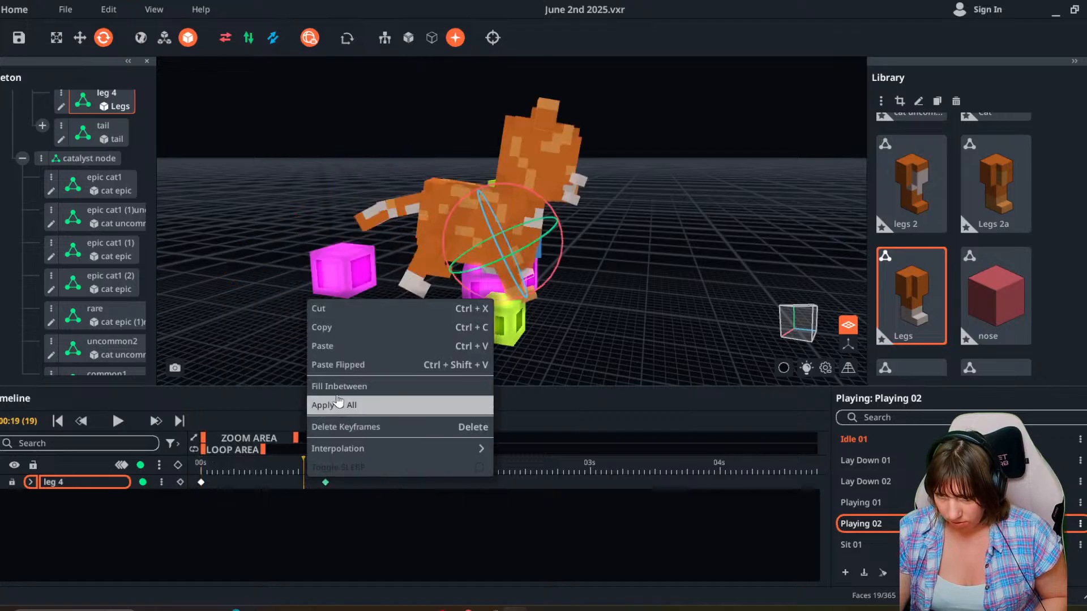
click(340, 346)
Add Leg 1 keyframes at frames 8, 12 and 19, swinging the leg backward in mid-leap.
drag(305, 465, 258, 487)
click(426, 270)
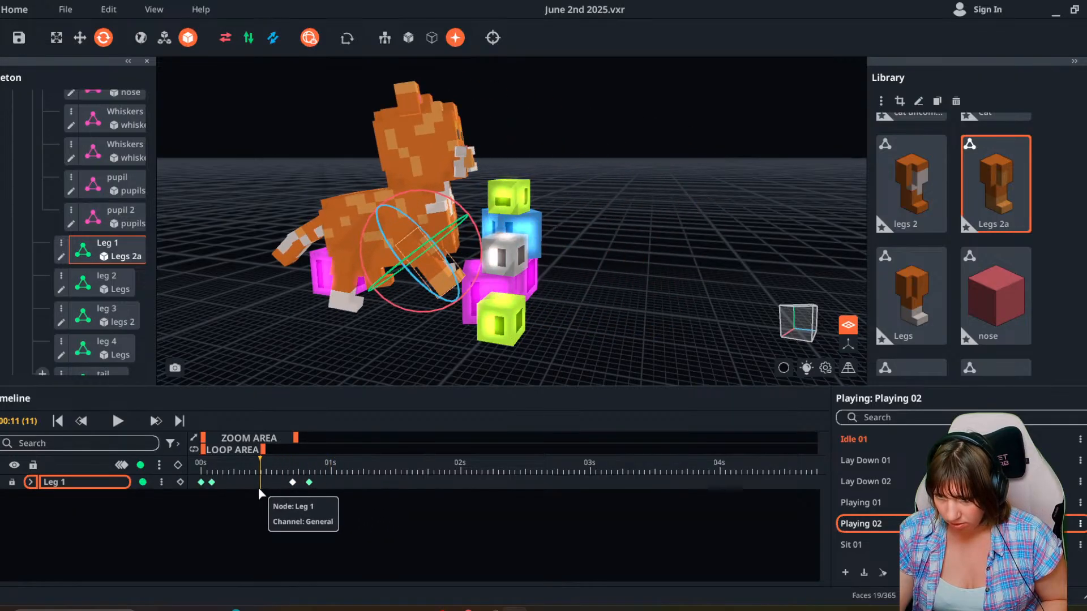
click(426, 312)
click(439, 282)
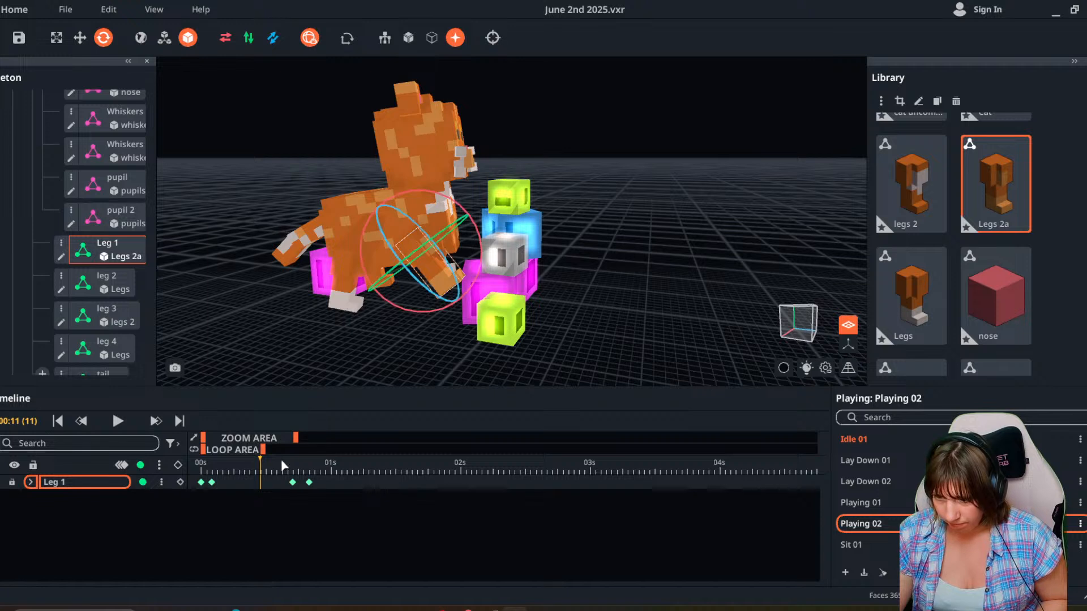
drag(233, 468, 266, 468)
click(178, 483)
drag(444, 309, 389, 331)
Keyframe Leg 1 at frame 25, rotated upright beneath the body.
drag(264, 460, 335, 467)
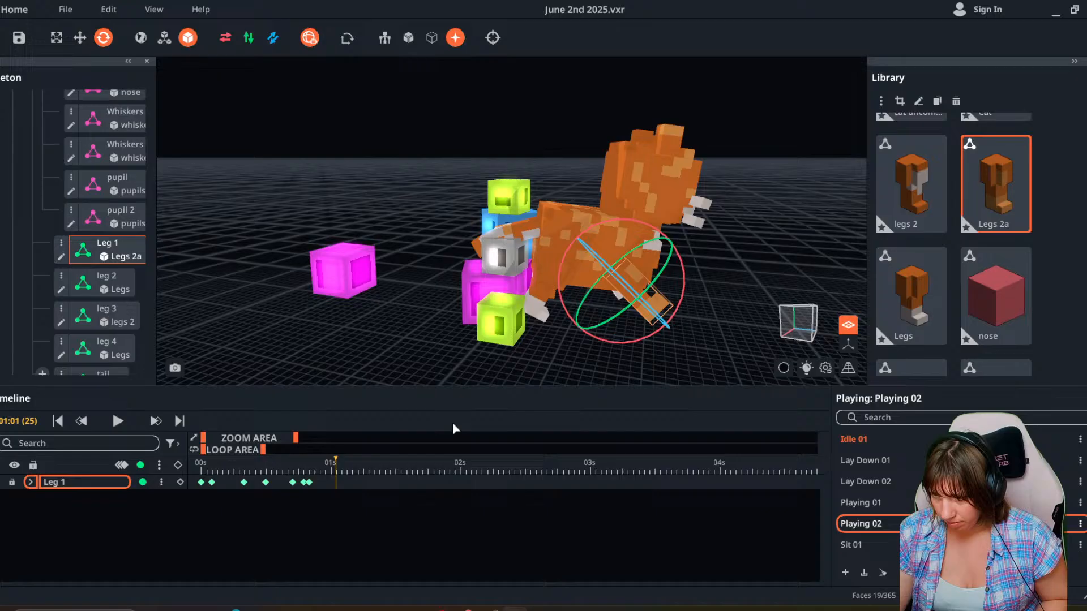
click(635, 343)
click(644, 313)
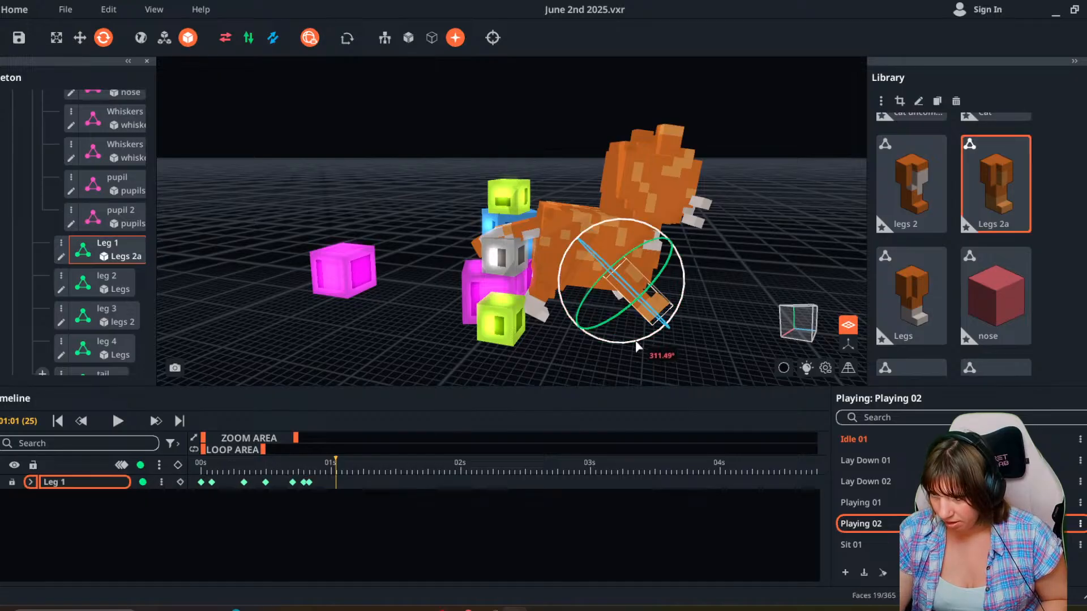
drag(636, 342, 581, 346)
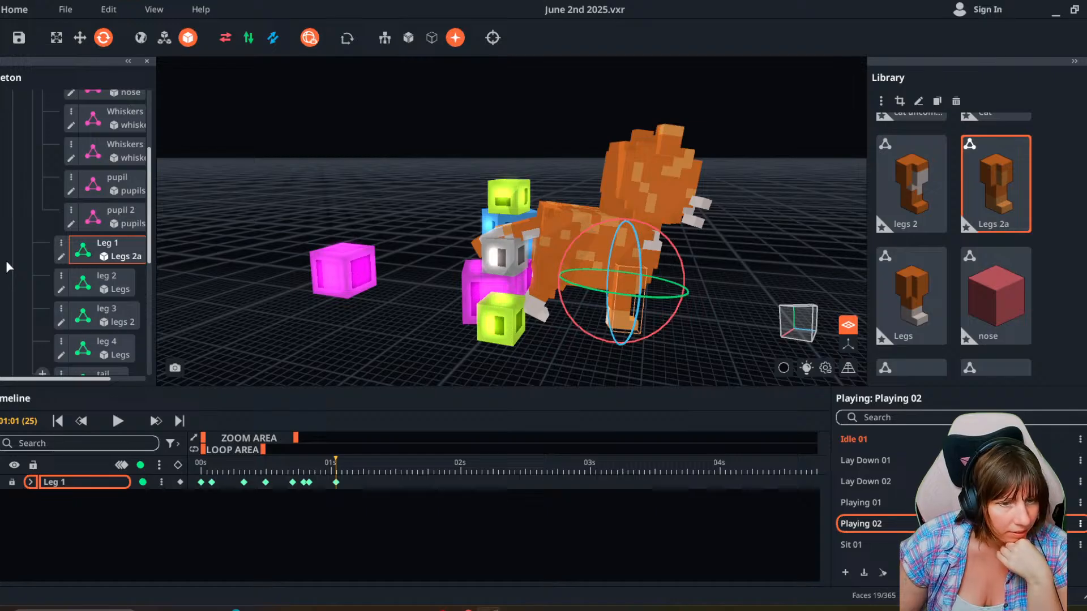
Keyframe leg 4 at frame 25, rotated back toward upright on the cat's far side.
right_drag(644, 348, 465, 336)
click(705, 326)
right_drag(667, 373, 538, 365)
drag(588, 347, 649, 368)
right_drag(543, 368, 502, 364)
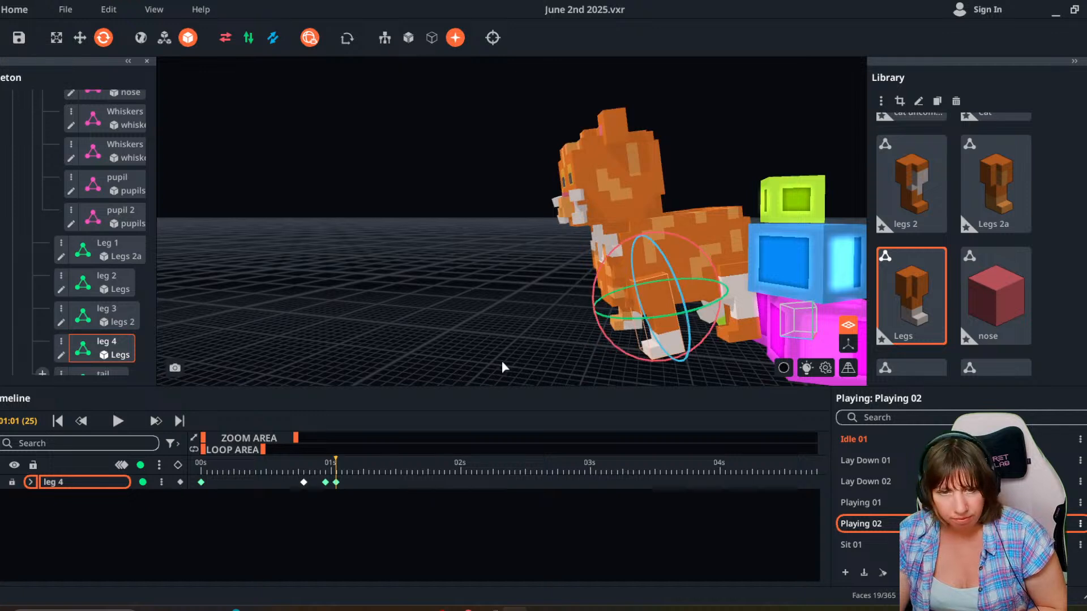
Hold leg 3's pose with a keyframe at frame 21 and keyframe it rotated backward at frame 25.
click(719, 295)
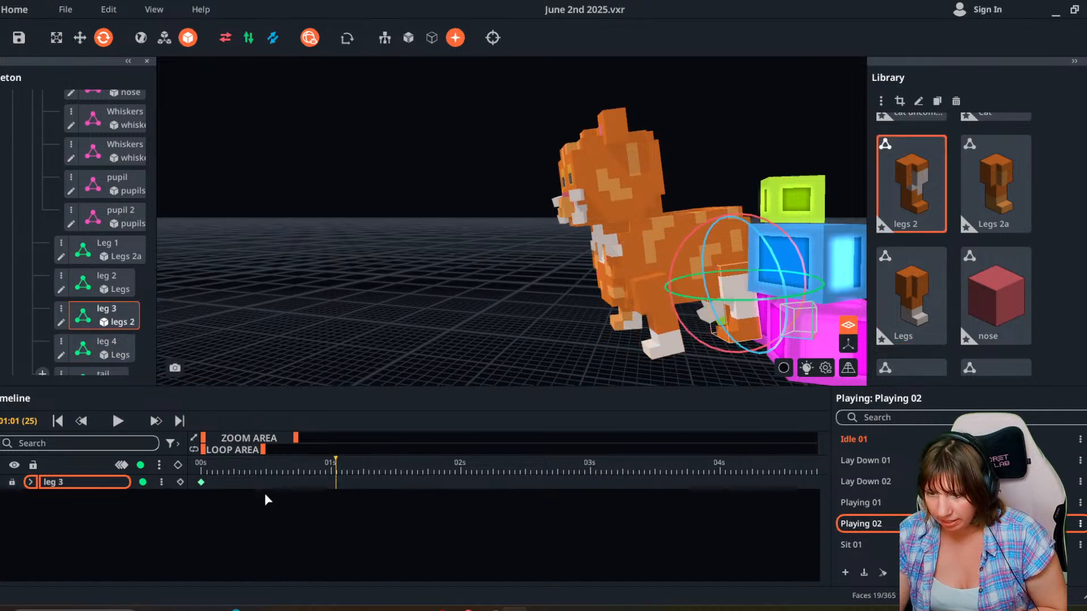
click(180, 481)
drag(335, 481, 314, 481)
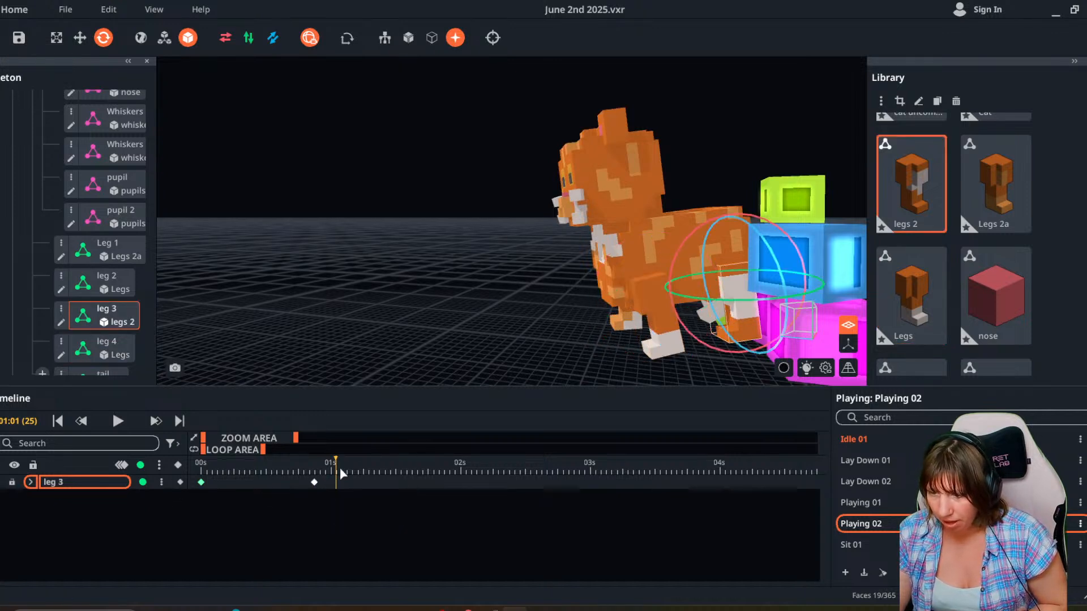
drag(689, 330, 725, 348)
Keyframe leg 3 at frame 30, swung forward under the body, and advance the playhead to frame 31.
drag(338, 465, 363, 466)
drag(702, 360, 626, 362)
drag(363, 468, 368, 503)
right_drag(327, 322, 474, 307)
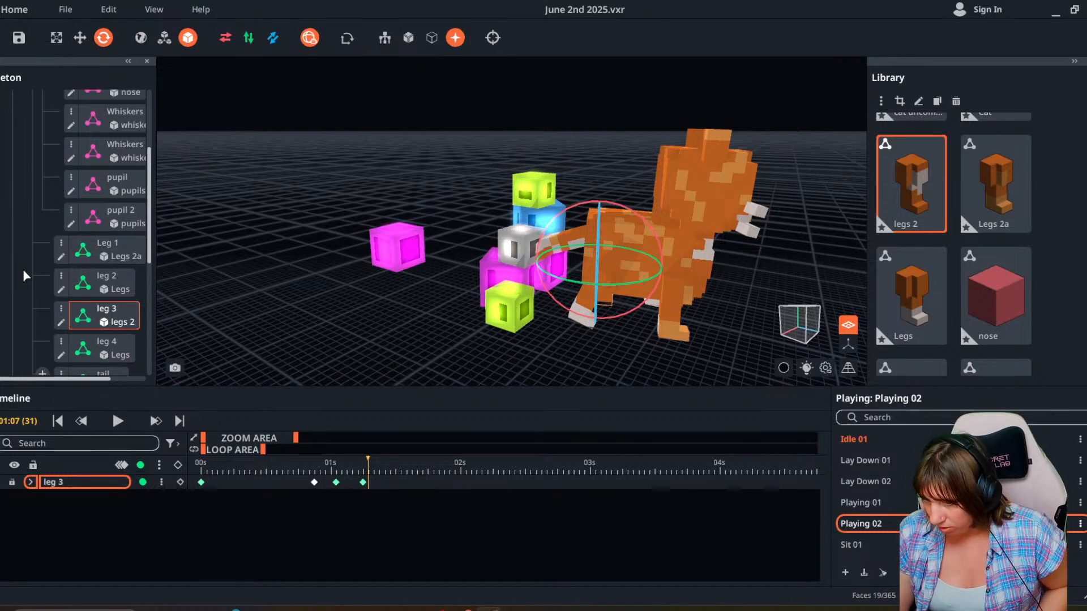
Hold leg 2's pose with a keyframe at frame 17 and keyframe it rotated further backward at frame 22.
click(599, 284)
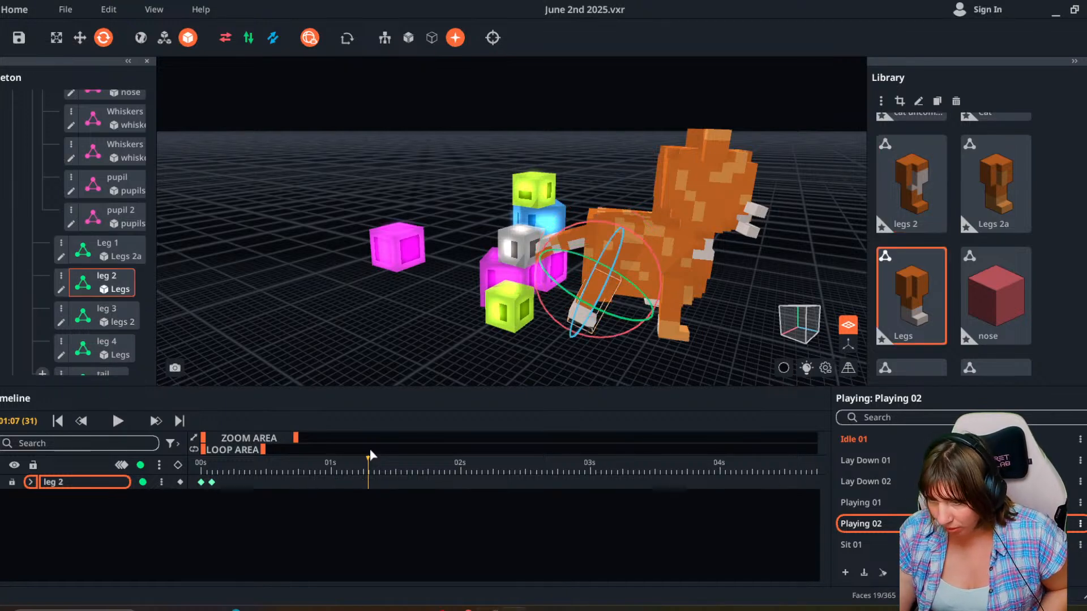
drag(369, 459, 319, 467)
click(180, 482)
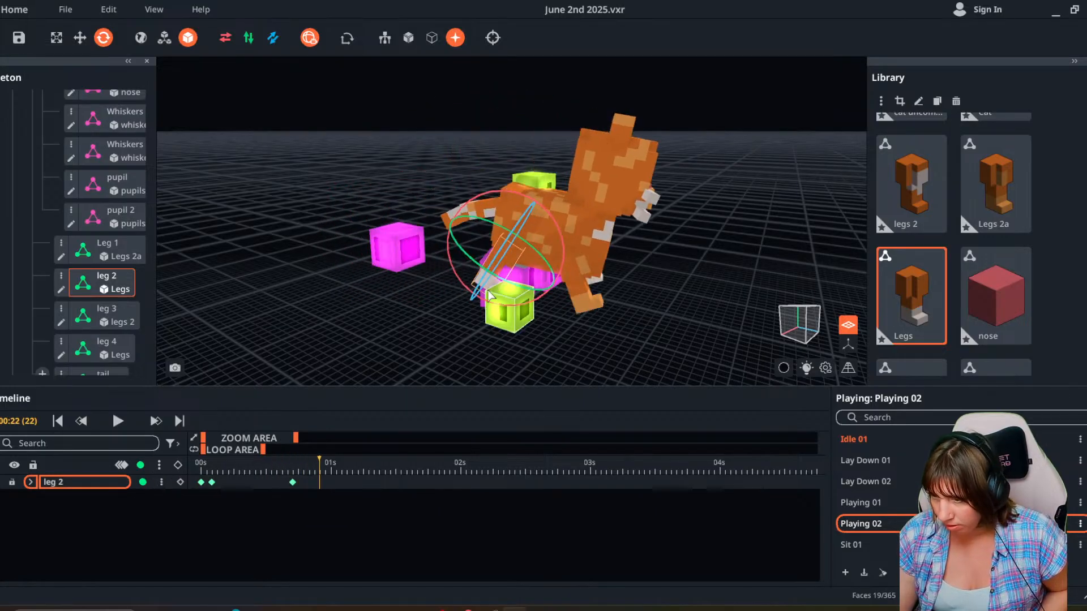
drag(490, 304, 444, 292)
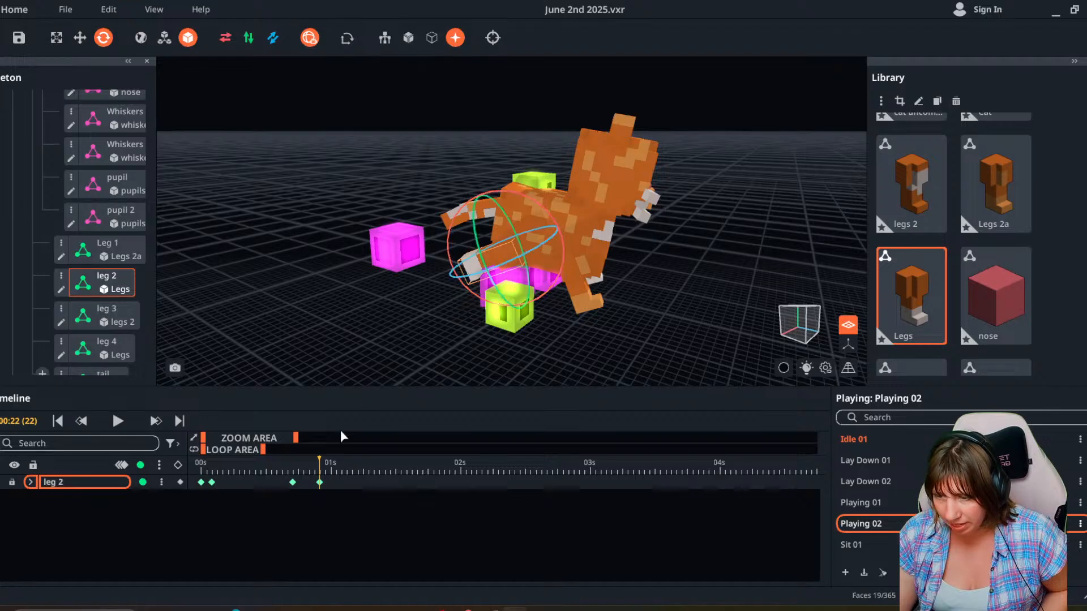
Hold leg 2's backward pose with a keyframe at frame 29 and keyframe it upright beneath the body at frame 32.
drag(320, 468, 359, 475)
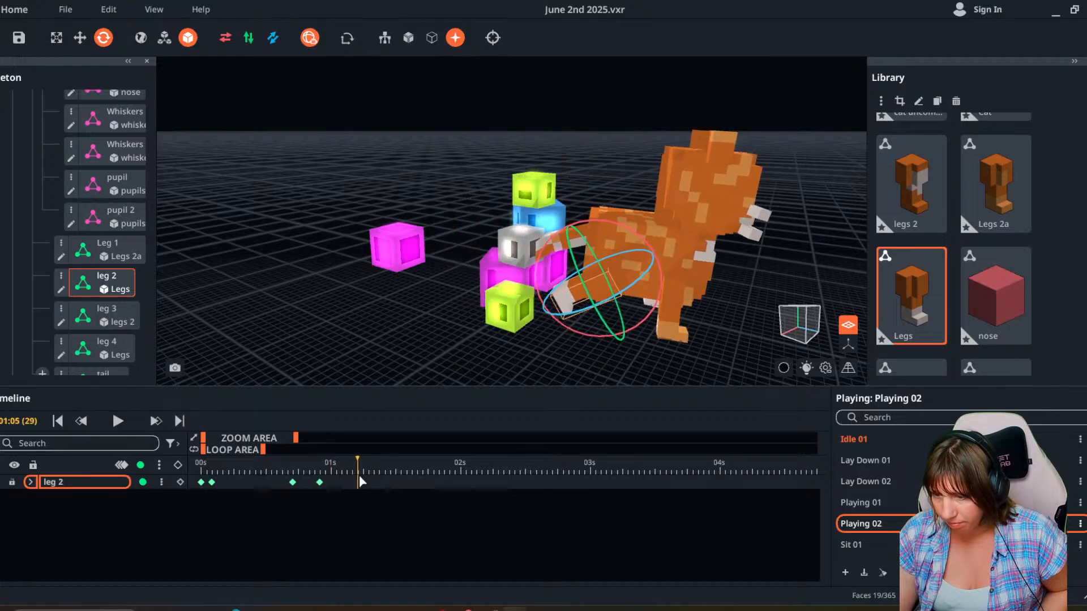
click(180, 483)
click(373, 463)
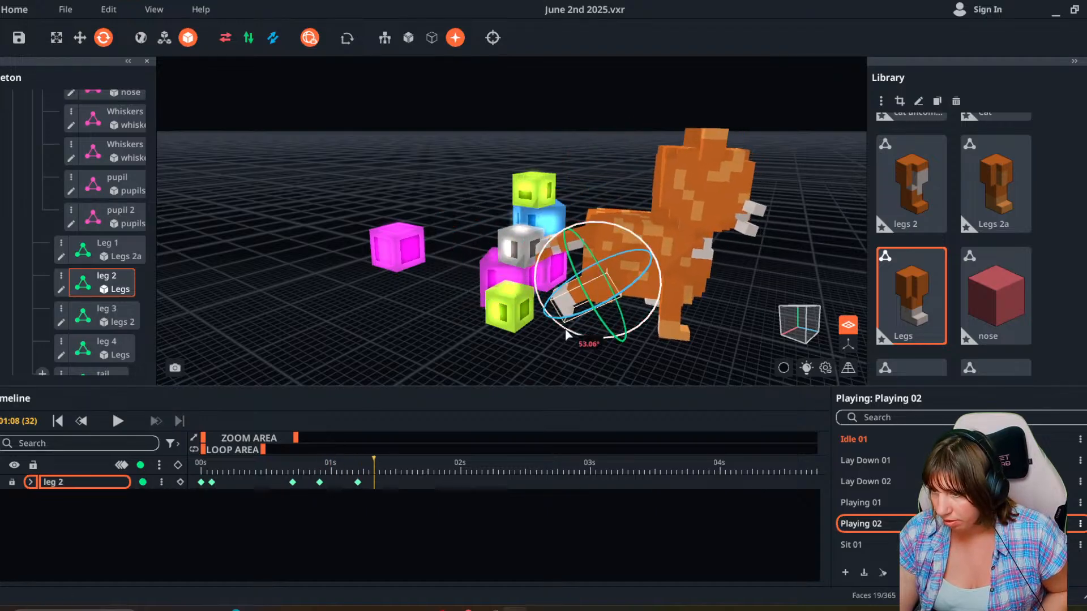
drag(565, 332, 628, 354)
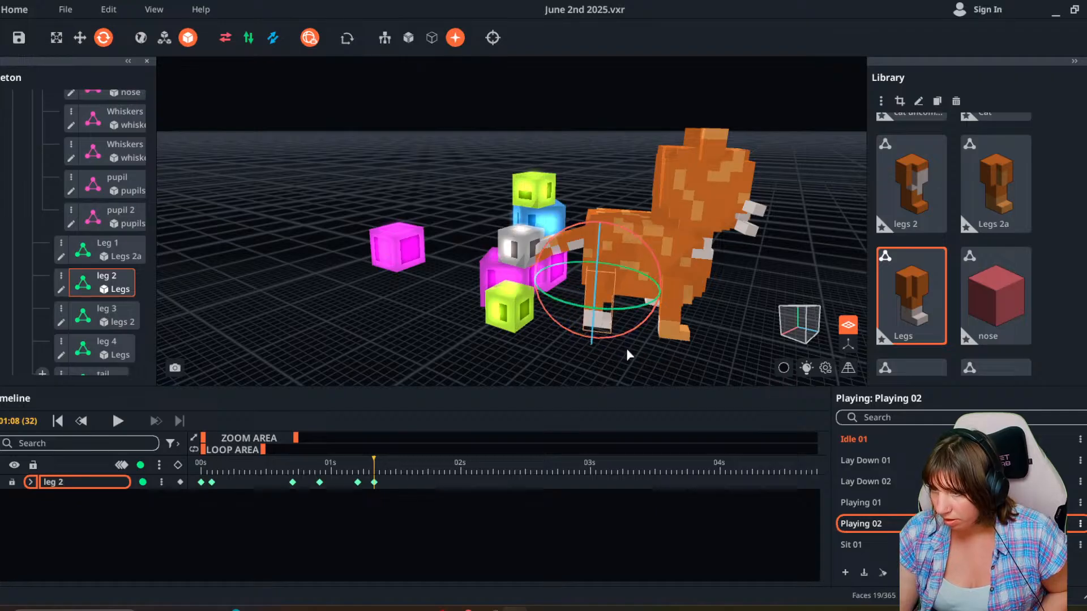
Play back and scrub the leap from different angles, and move leg 2's frame 29 keyframe to frame 28.
right_drag(627, 282, 627, 282)
right_drag(557, 352, 554, 352)
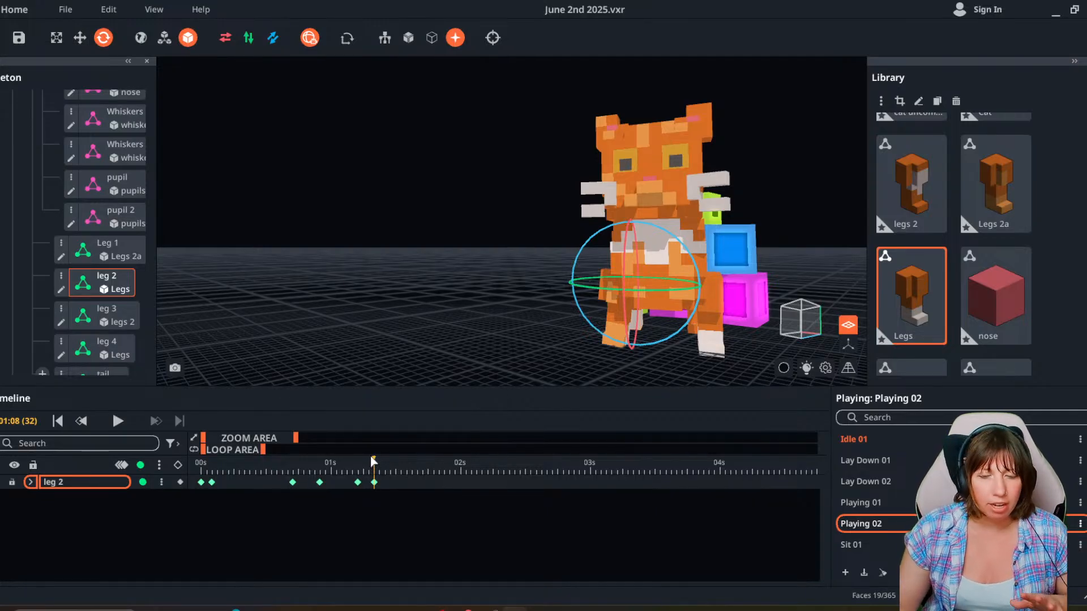
drag(375, 464, 201, 469)
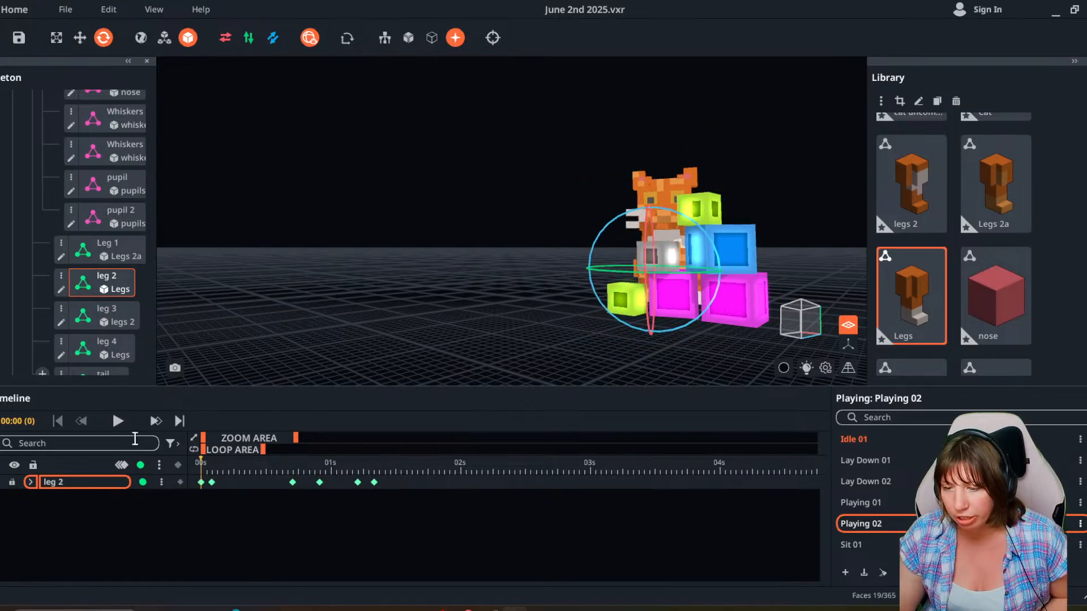
click(108, 425)
right_drag(345, 353, 532, 372)
scroll(544, 371, up, 2)
mouse_move(362, 466)
mouse_down()
mouse_move(193, 473)
mouse_move(385, 467)
mouse_move(347, 471)
mouse_up()
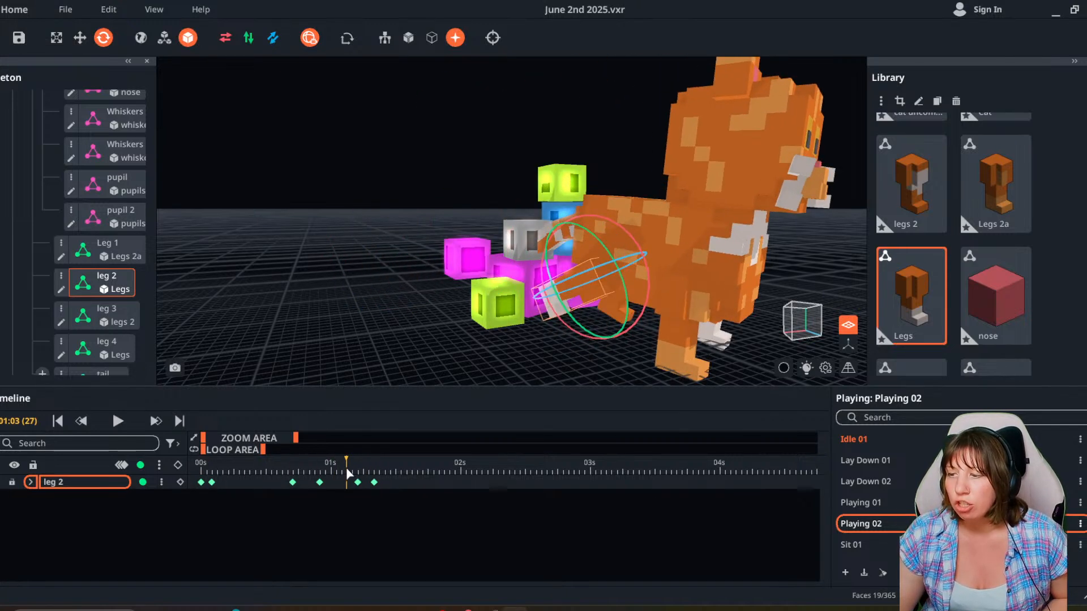
right_drag(635, 282, 557, 269)
mouse_move(349, 469)
mouse_down()
mouse_move(374, 471)
mouse_move(352, 483)
mouse_move(337, 474)
mouse_move(373, 480)
mouse_move(341, 471)
mouse_up()
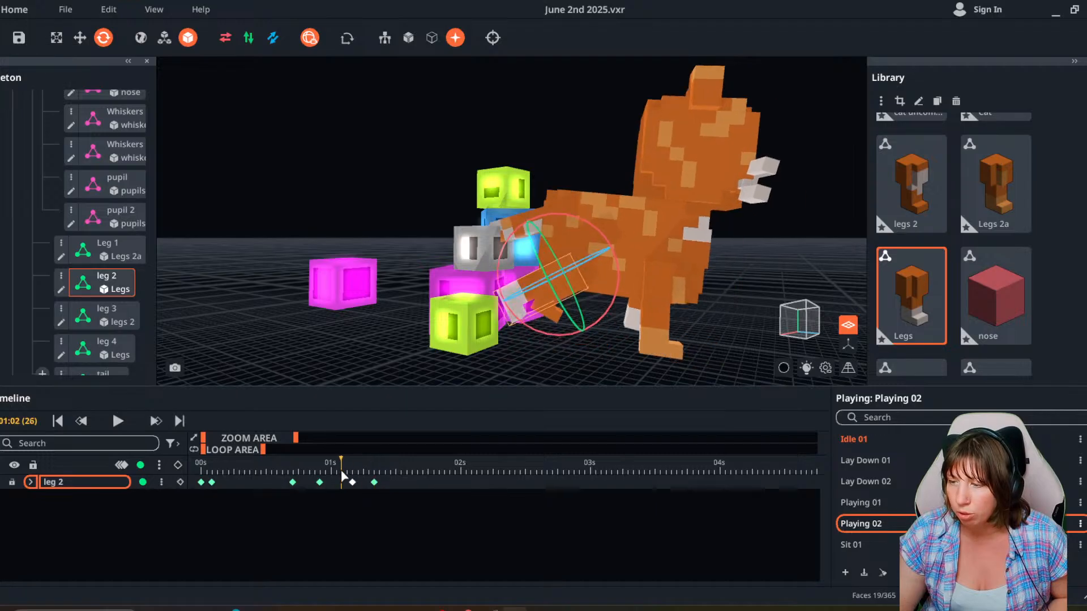
Rotate leg 3 further backward on its existing keyframe at frame 25.
click(547, 317)
click(284, 378)
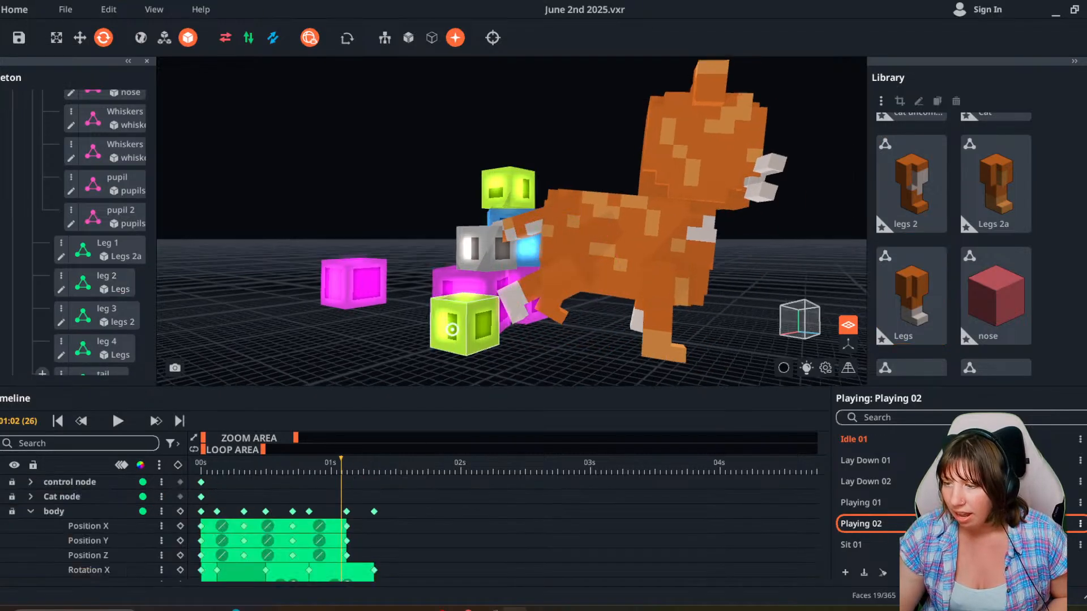
right_drag(611, 334, 427, 352)
click(424, 354)
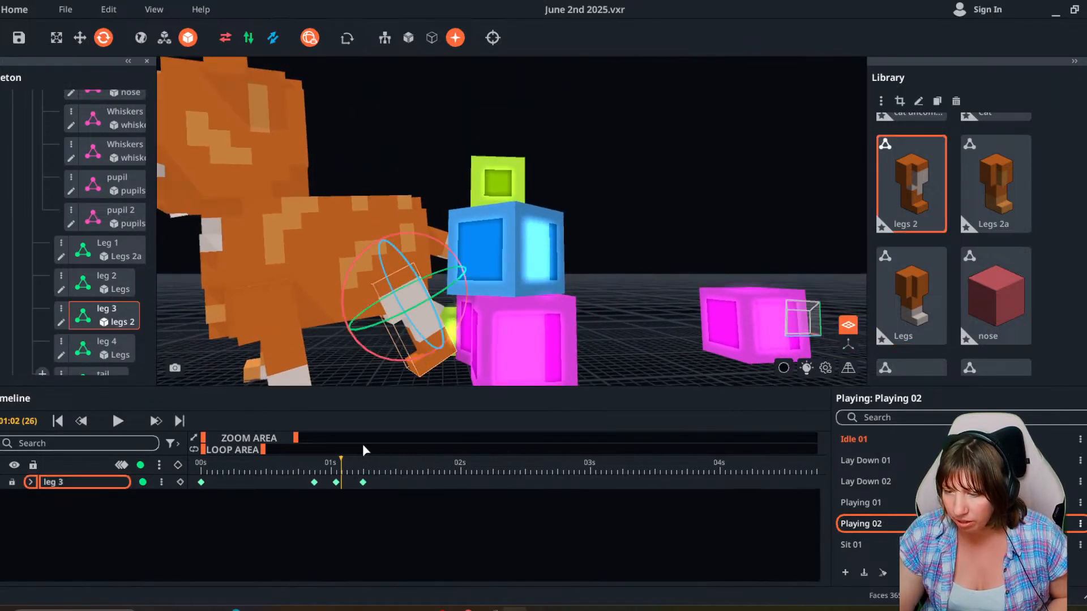
mouse_move(334, 470)
mouse_down()
mouse_move(348, 479)
mouse_move(336, 478)
mouse_up()
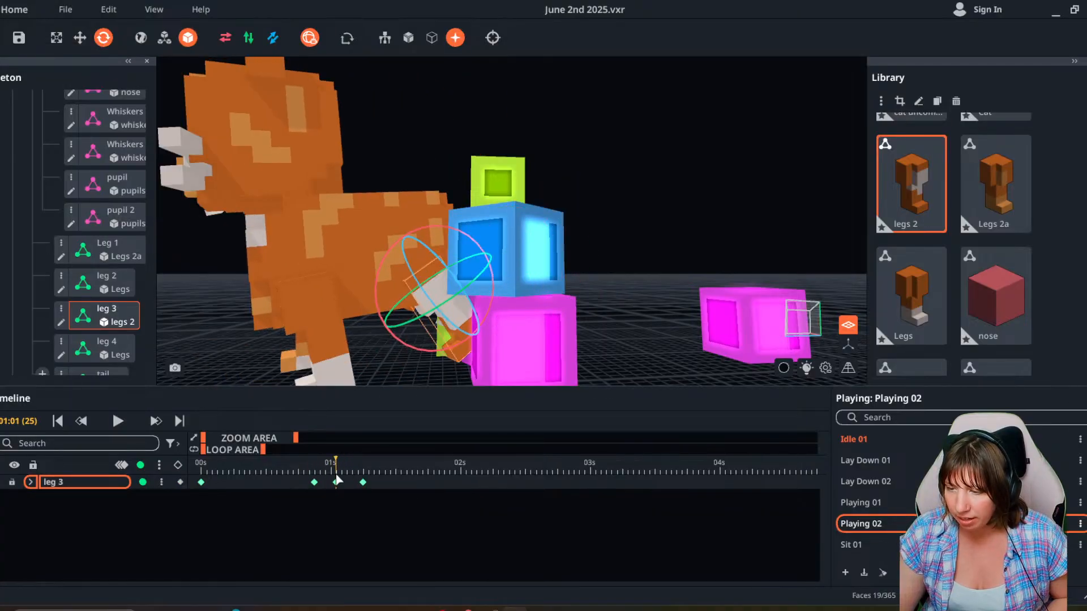
drag(412, 345, 438, 353)
Hold the cat head's pose with a keyframe at frame 8 and keyframe it tilted downward at frame 14.
click(326, 229)
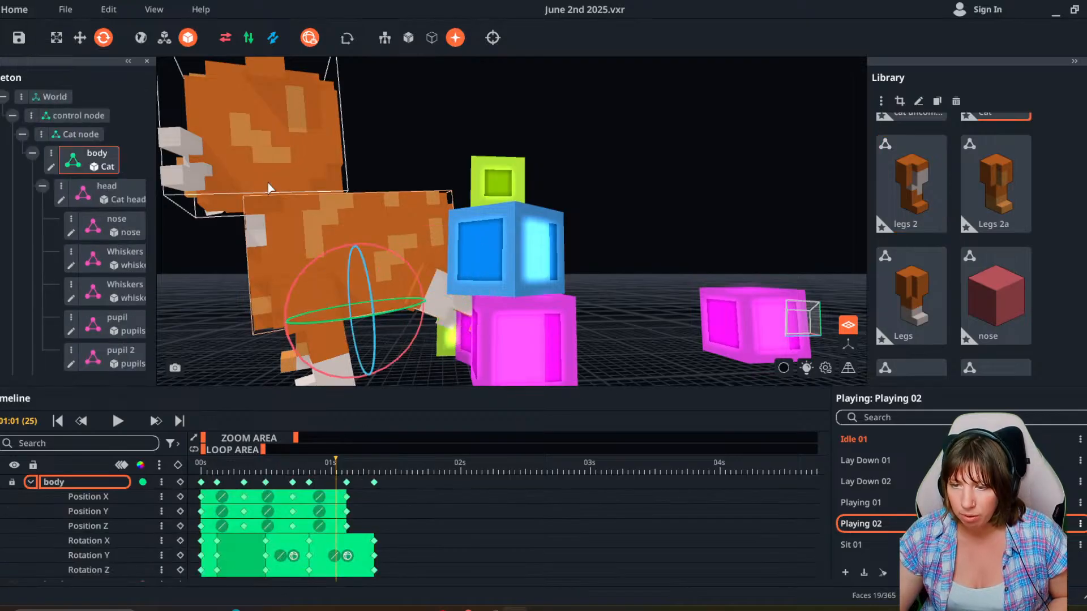
click(267, 182)
click(243, 472)
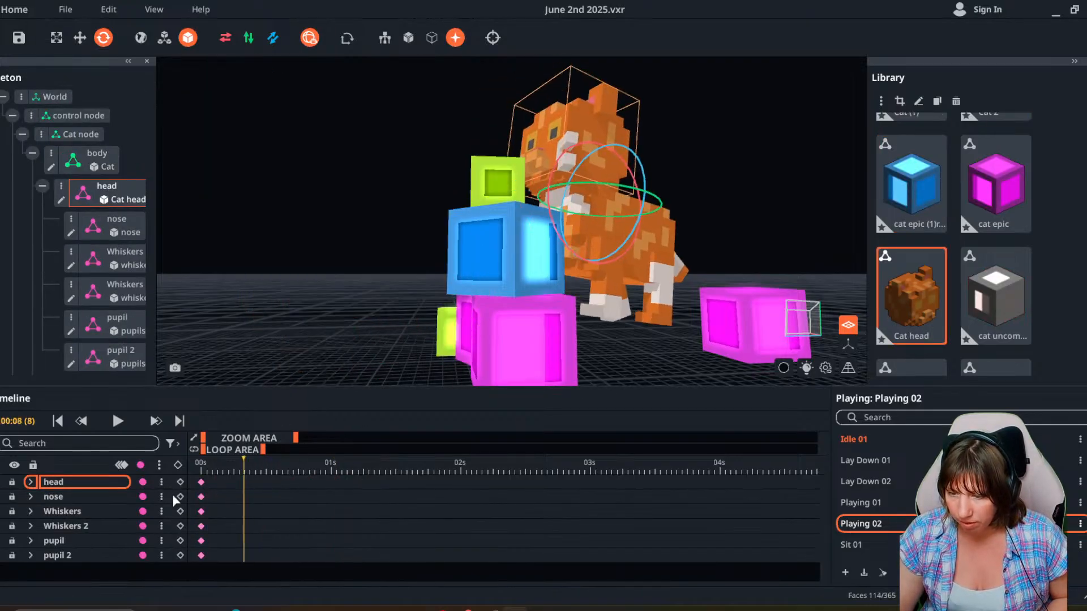
click(180, 481)
click(271, 467)
drag(272, 468, 276, 467)
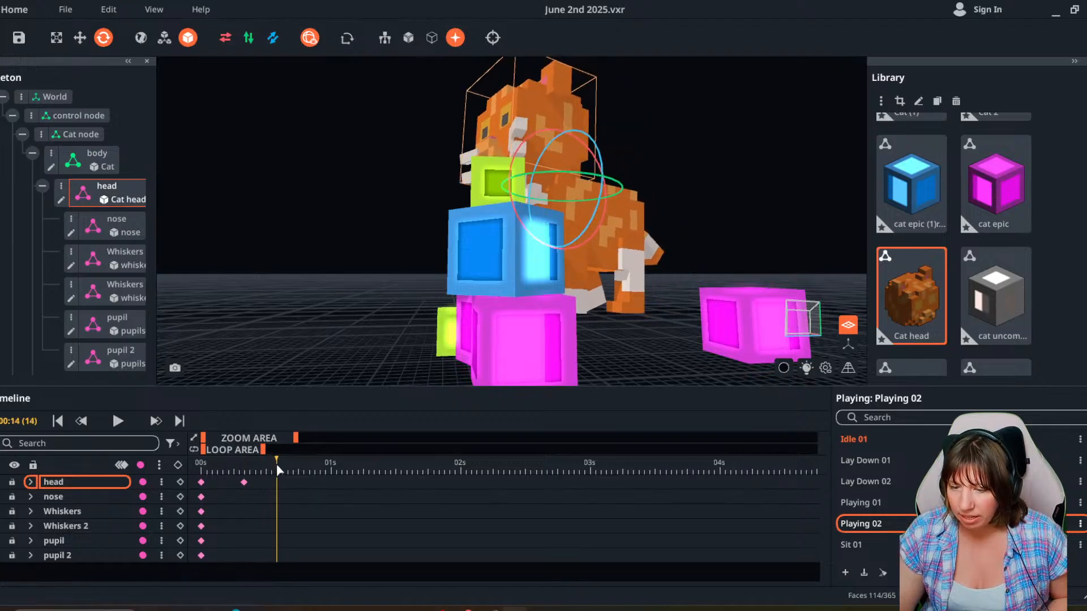
drag(518, 215, 519, 234)
right_drag(521, 233, 522, 236)
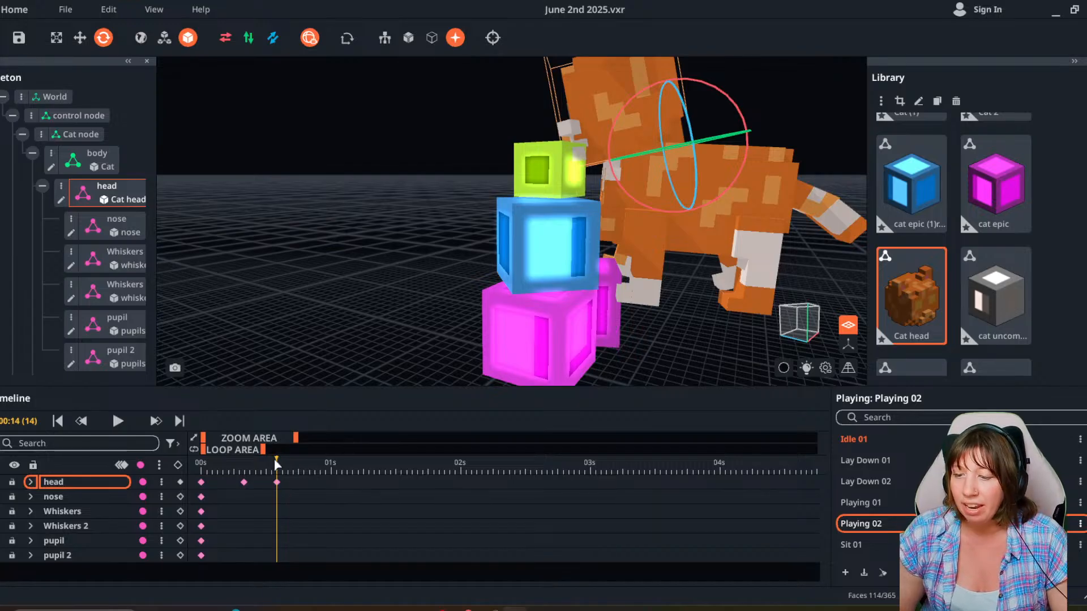
Hold the head's tilt with a keyframe at frame 21 and copy its frame 0 pose to frame 27.
drag(274, 458, 313, 502)
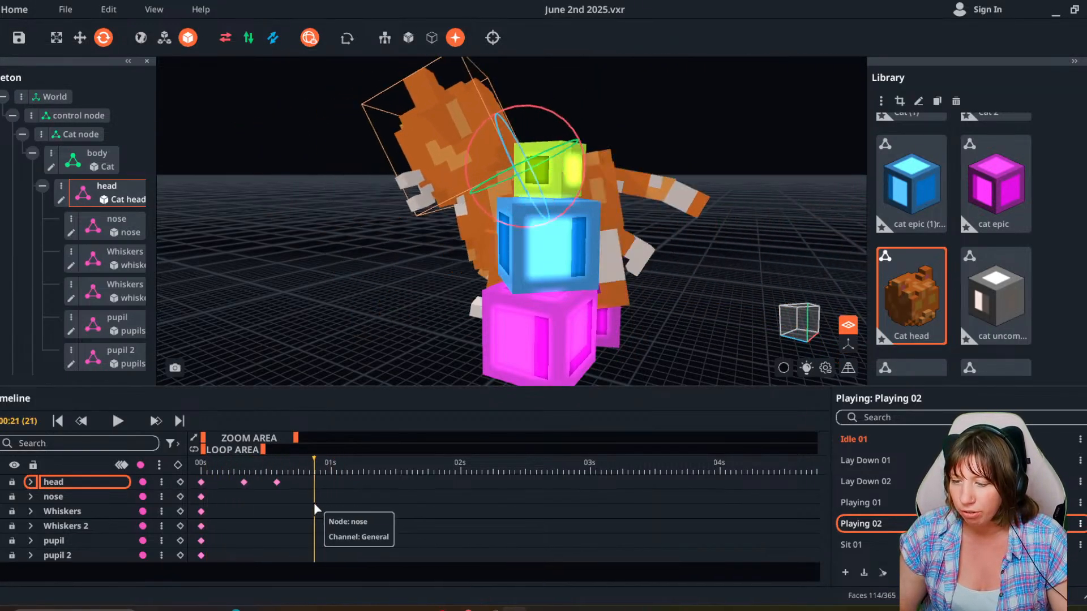
click(180, 481)
drag(311, 458, 340, 461)
drag(388, 230, 384, 243)
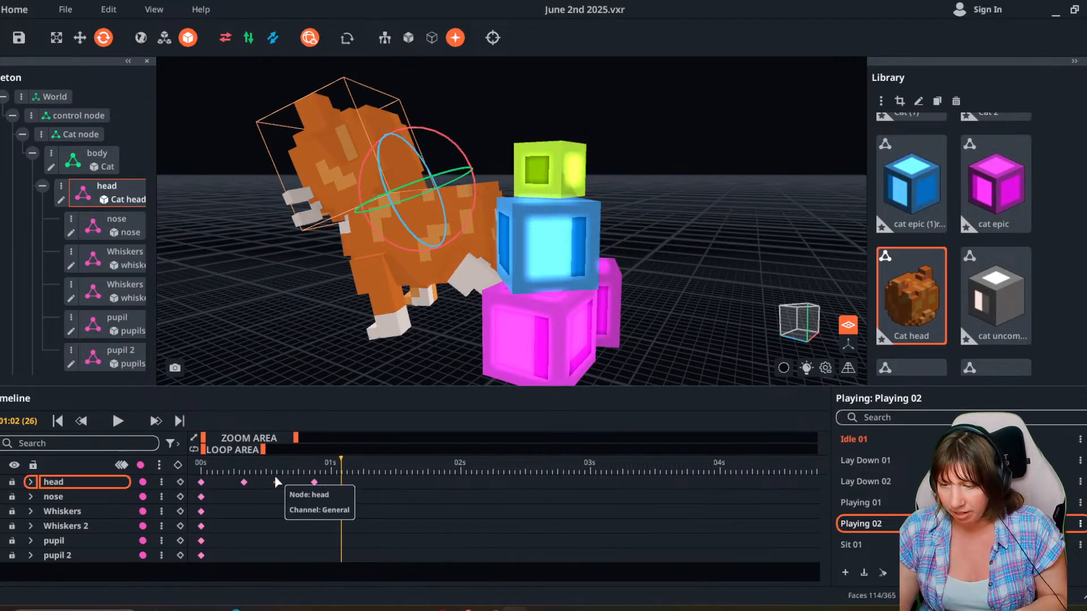
click(347, 467)
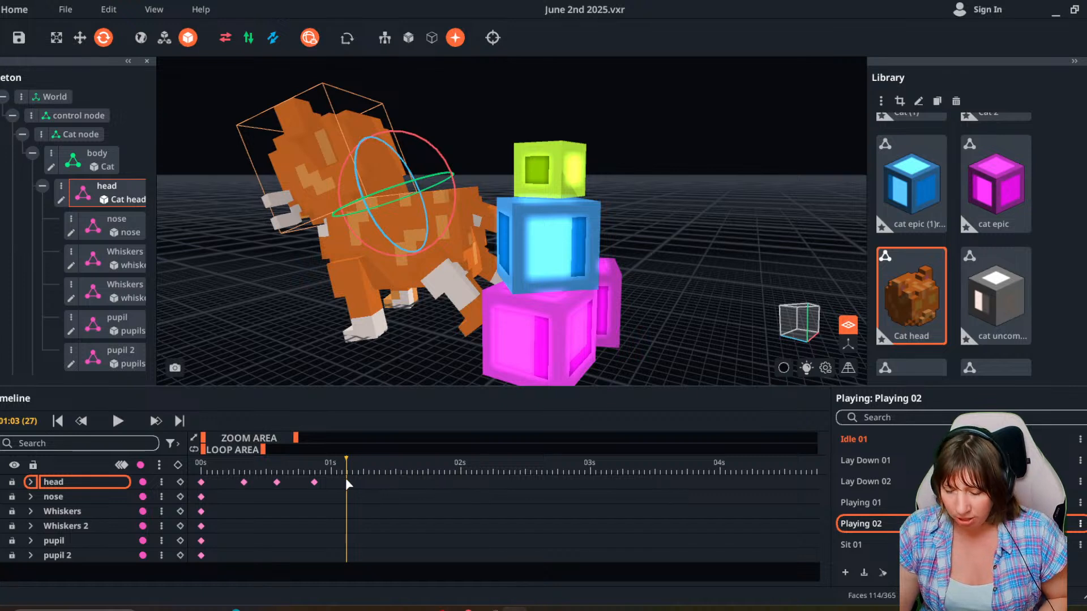
click(203, 483)
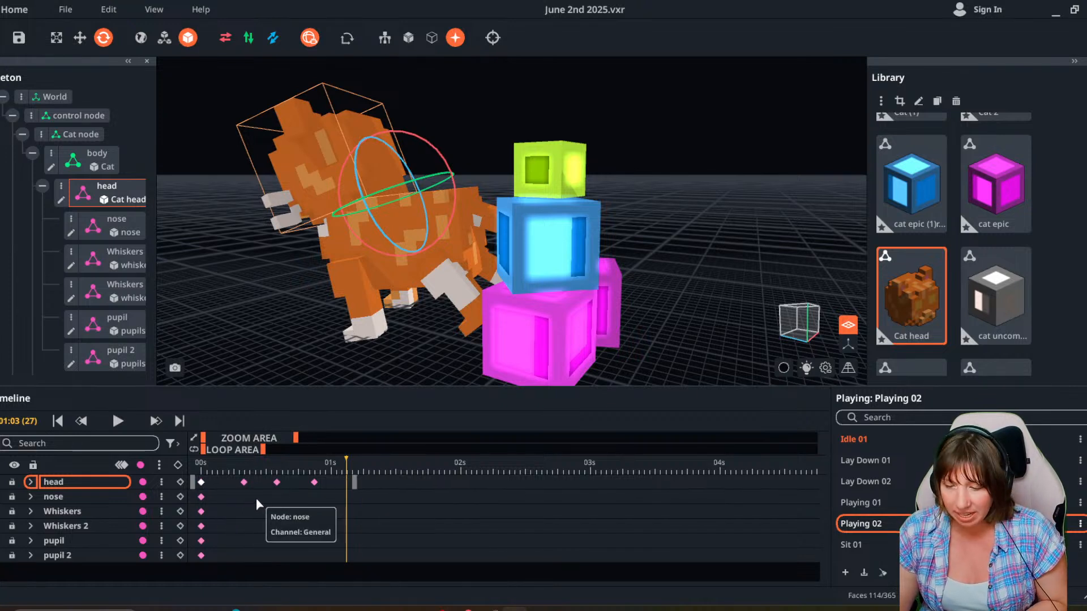
click(365, 491)
key(ctrl+v)
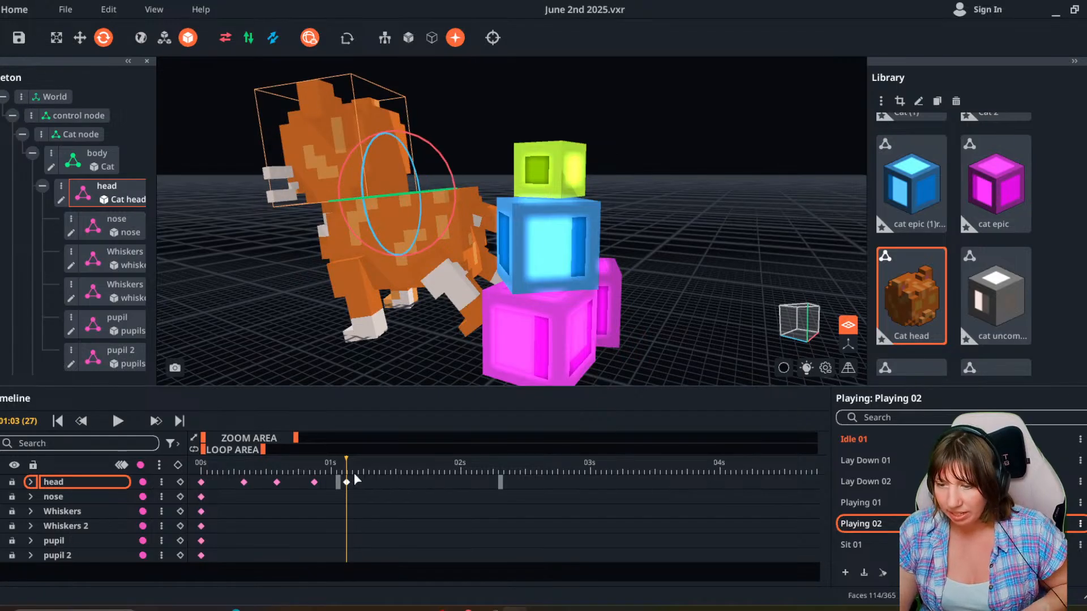
Play the leap from frame 0 and review the head and leg motion from both sides of the cat.
drag(365, 471, 380, 495)
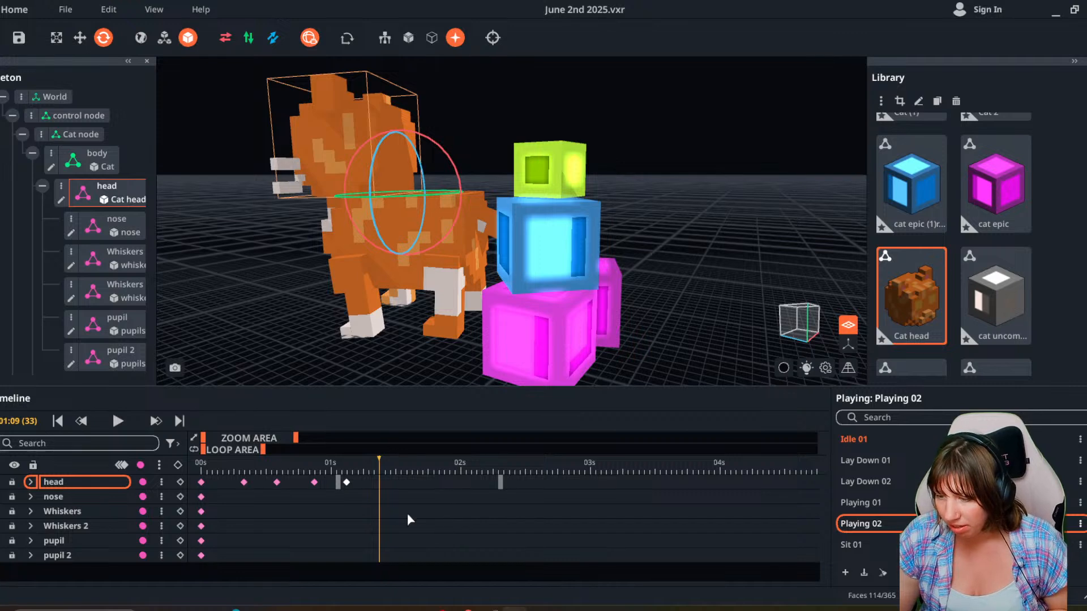
drag(385, 461, 179, 473)
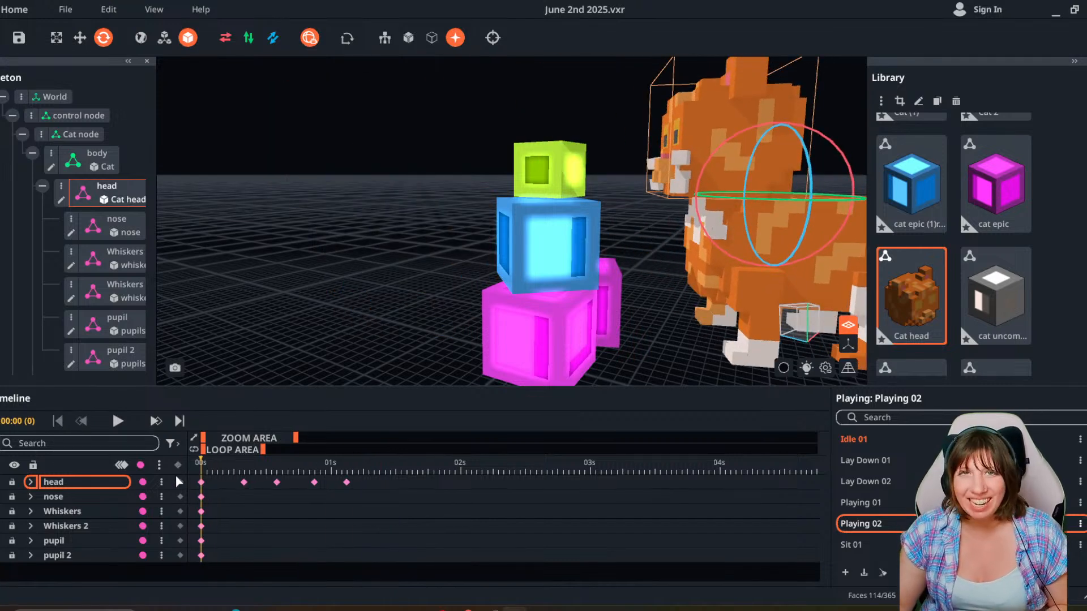
click(124, 423)
click(126, 426)
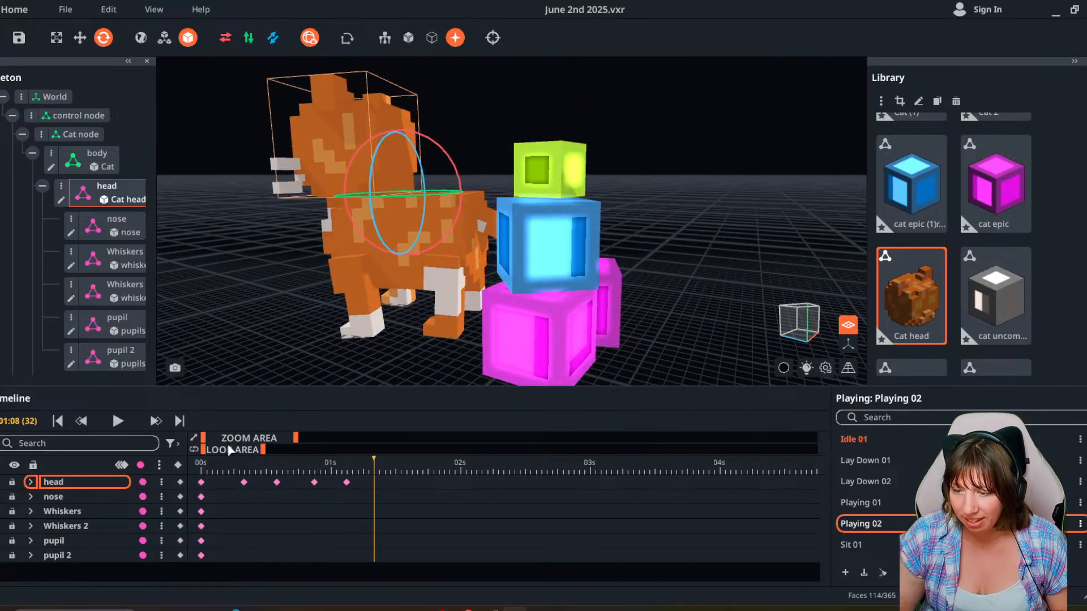
right_drag(339, 354, 301, 351)
scroll(321, 316, down, 5)
right_drag(321, 316, 372, 430)
drag(371, 469, 167, 465)
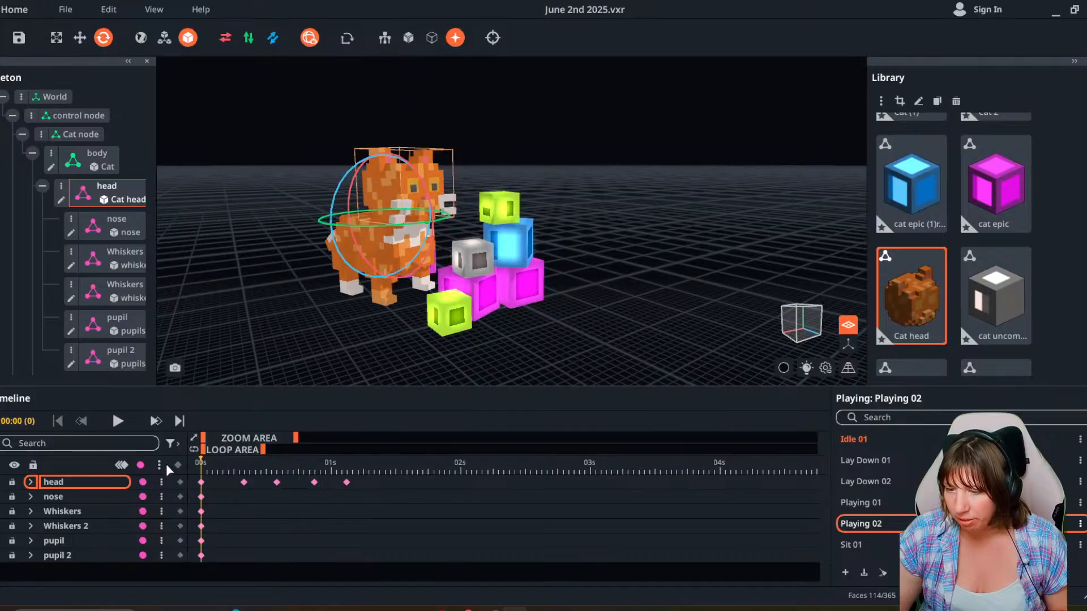
click(110, 427)
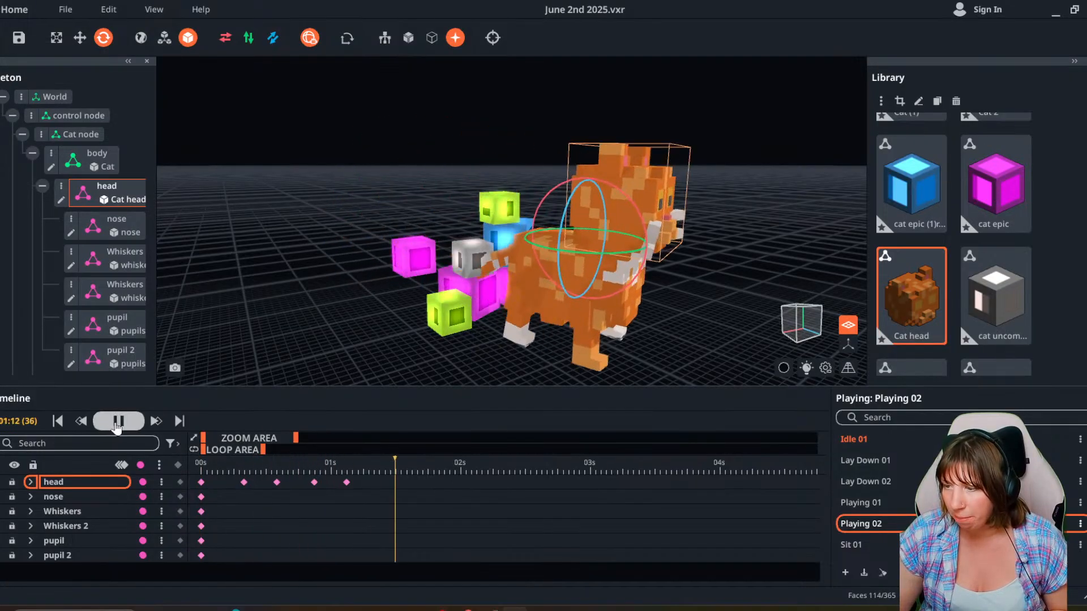
right_drag(417, 359, 524, 230)
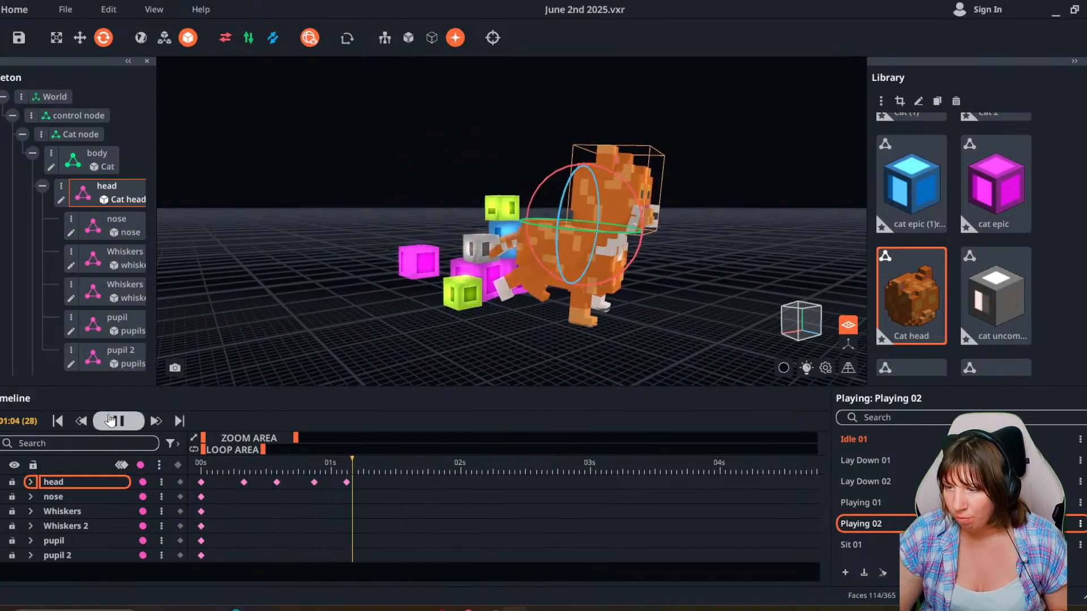
key(space)
Inspect leg 2 around the landing up to frame 34 and widen the timeline's zoom area to about seven seconds.
click(513, 283)
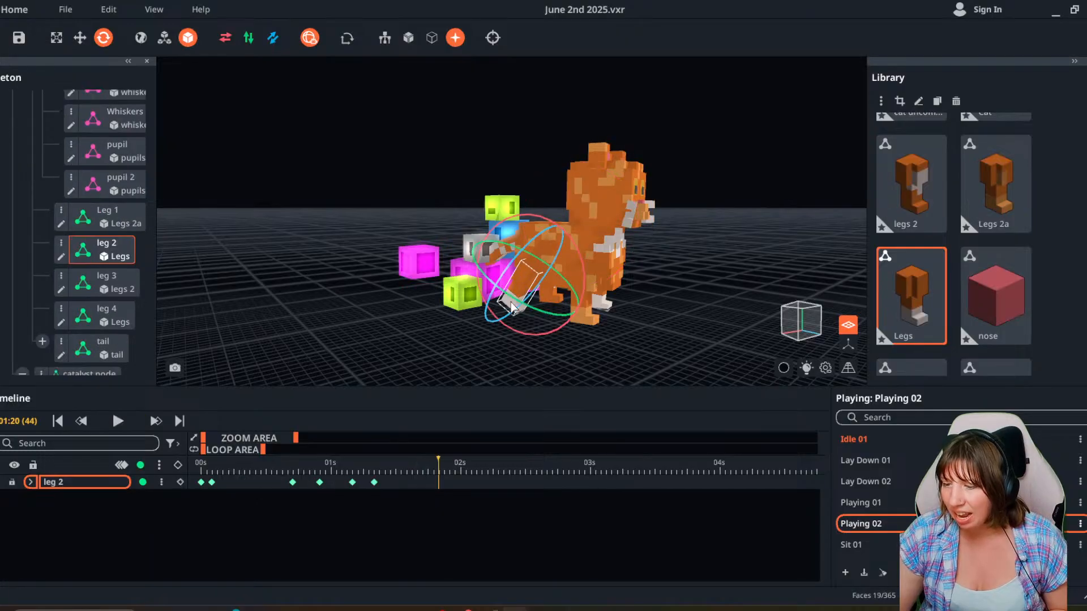
click(445, 465)
drag(445, 466, 390, 463)
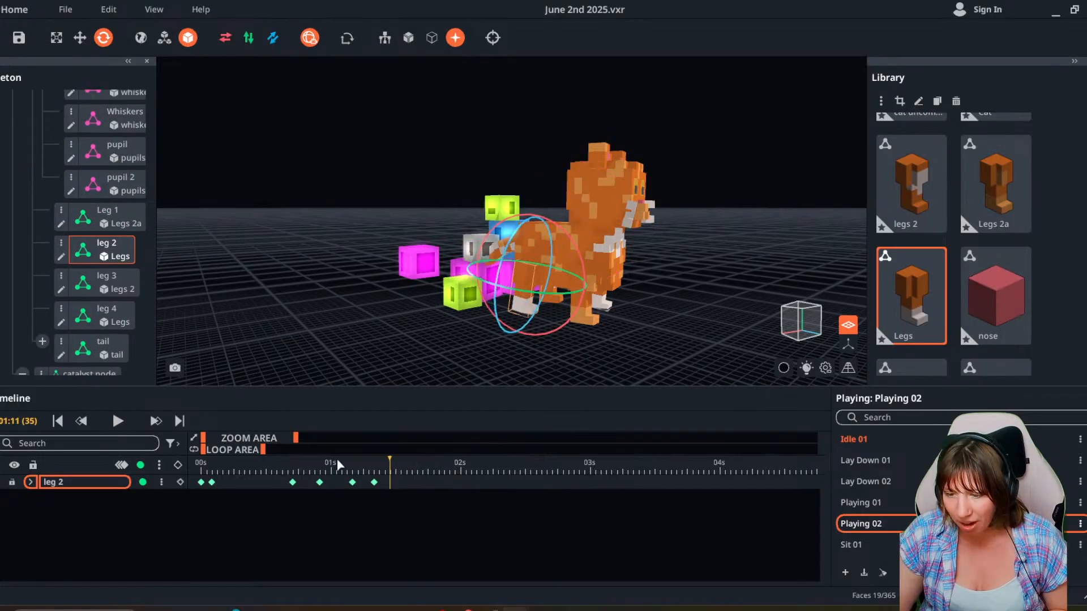
drag(297, 439, 323, 471)
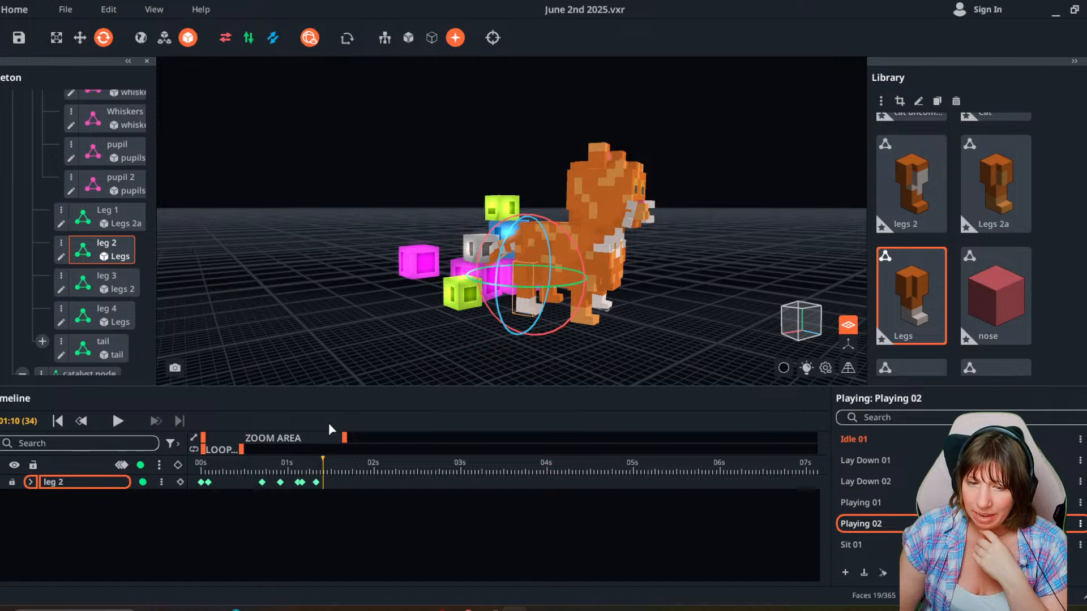
Play the leap from frame 0 and review the cat's tail motion from its side up to frame 10.
click(480, 355)
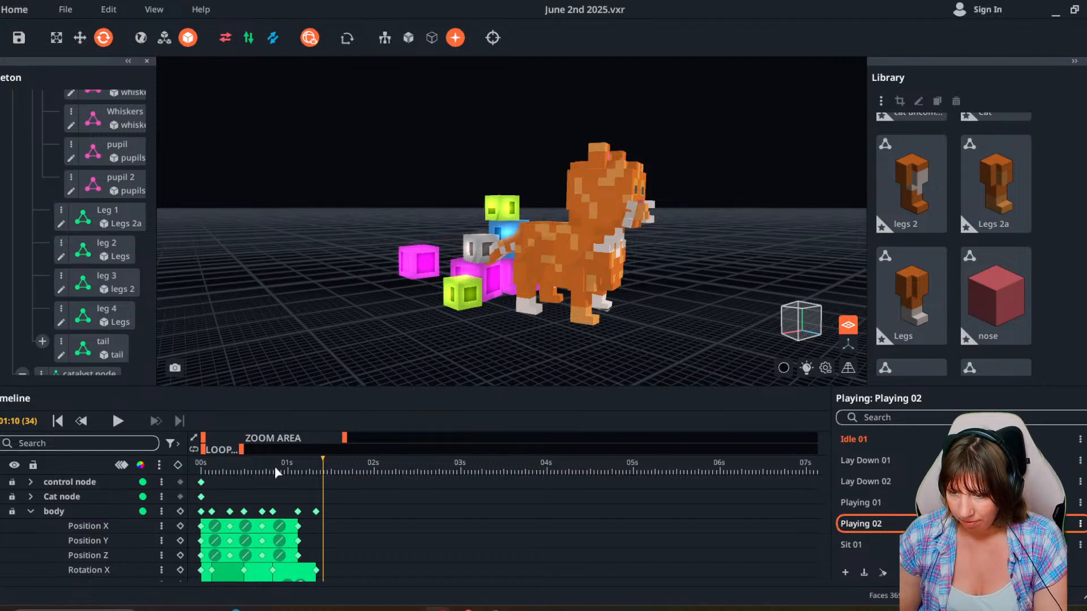
drag(274, 466, 152, 491)
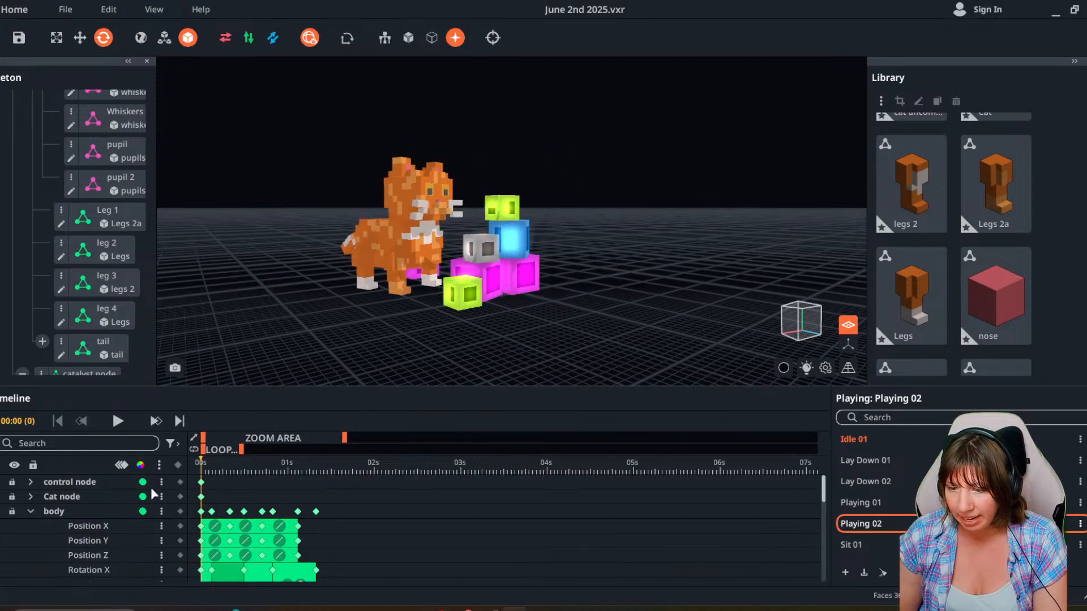
click(122, 420)
right_drag(306, 254, 341, 295)
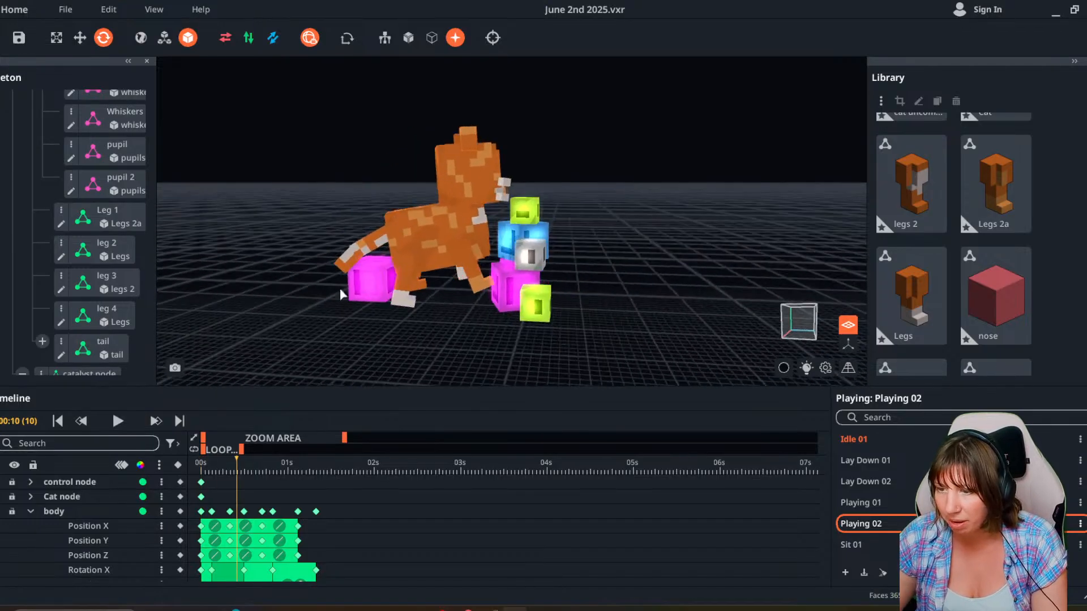
Hold the tail's pose with a keyframe at frame 9 and keyframe it rotated upward at frame 18.
click(367, 248)
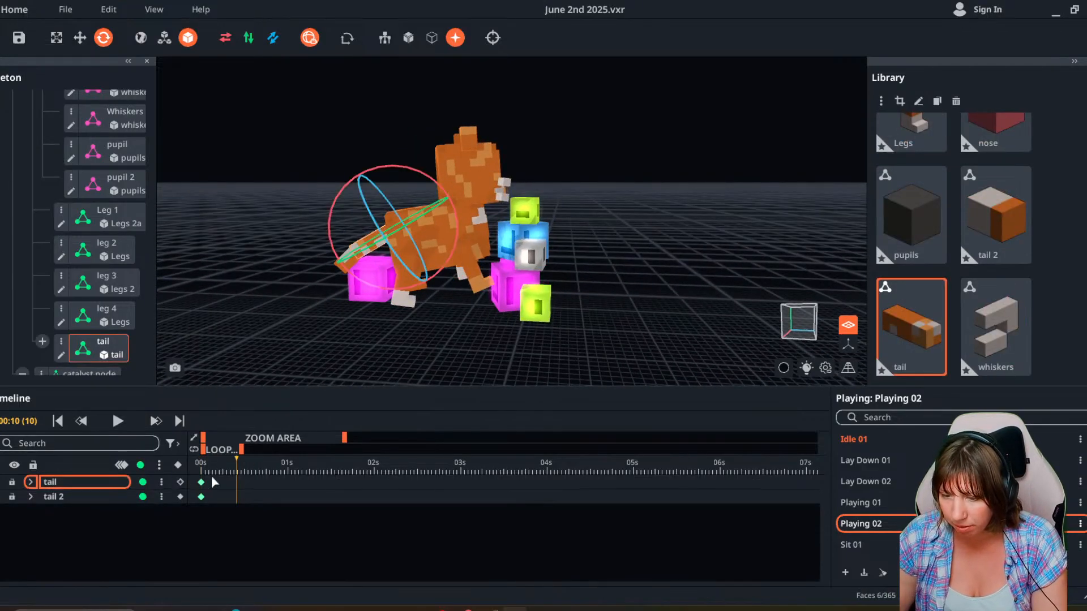
click(251, 464)
mouse_move(251, 464)
mouse_down()
mouse_move(233, 464)
mouse_move(266, 463)
mouse_up()
click(180, 482)
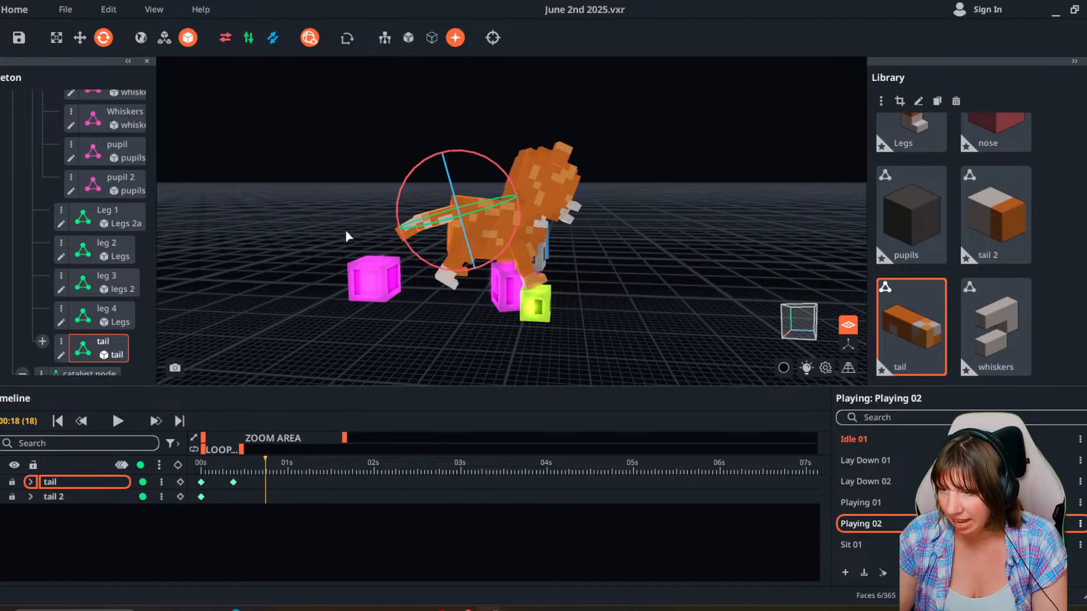
drag(421, 264, 324, 201)
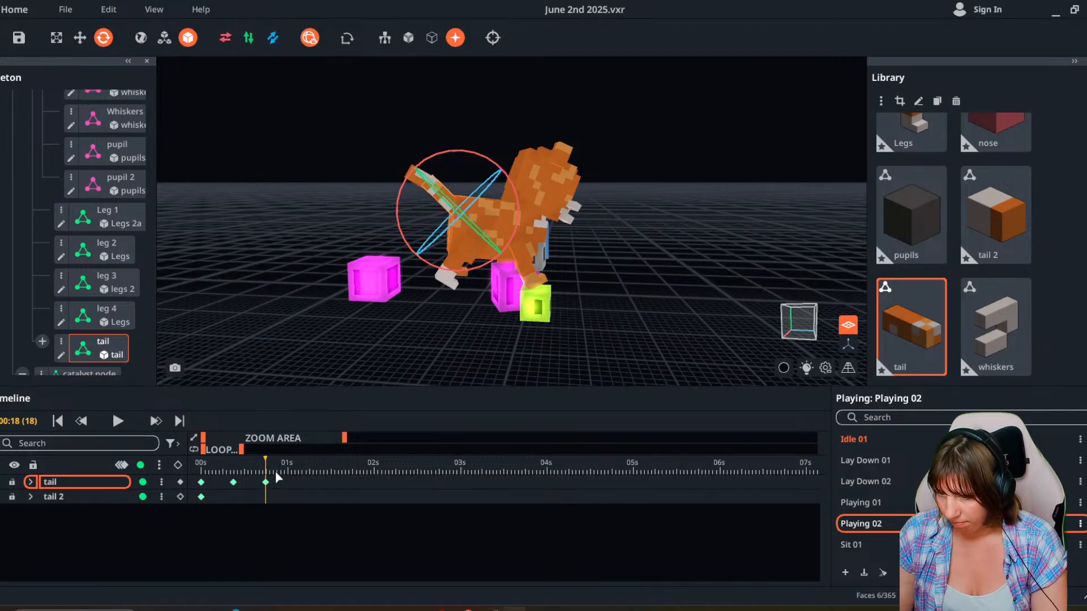
Add a tail keyframe at frame 31 and keyframe the tail rotated downward at frame 46.
drag(275, 471, 228, 474)
drag(255, 477, 366, 461)
click(313, 462)
click(180, 483)
drag(524, 253, 583, 348)
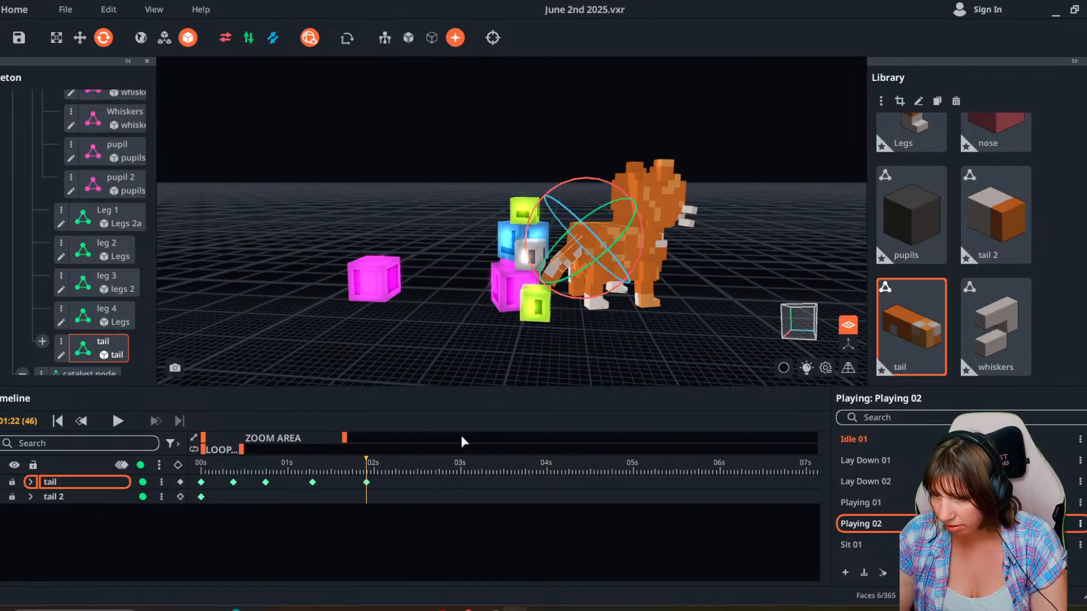
Retime the tail's last three keyframes to frames 15, 25 and 34.
drag(367, 462, 323, 482)
click(315, 466)
drag(260, 469, 334, 478)
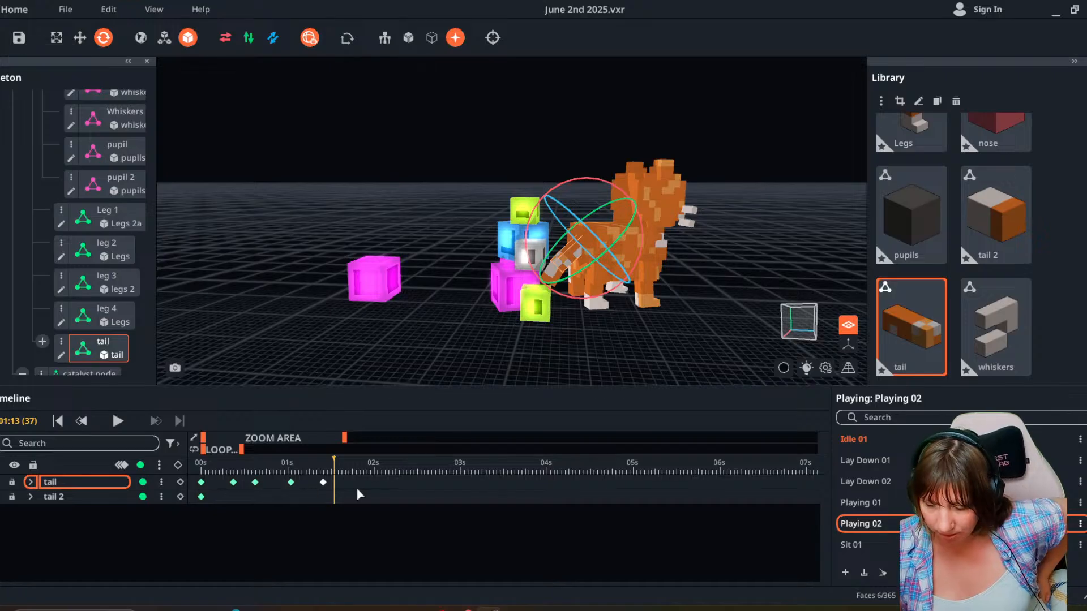
mouse_move(327, 468)
mouse_down()
mouse_move(260, 470)
mouse_move(337, 470)
mouse_up()
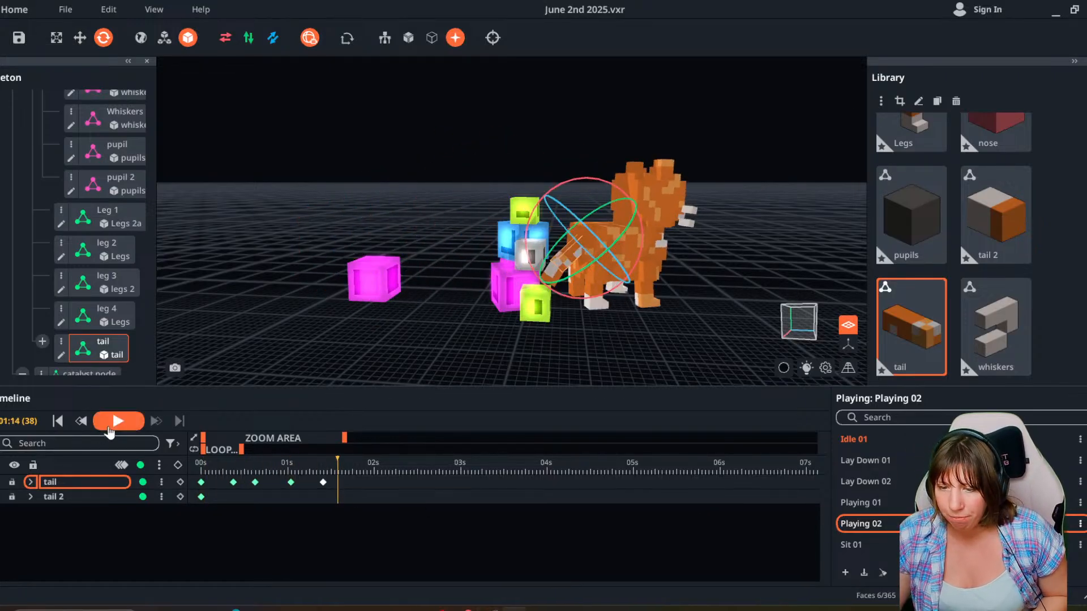
Play the leap with nothing selected and review the retimed tail motion from the front side of the cat.
click(109, 429)
mouse_move(393, 352)
right_down()
mouse_move(345, 354)
mouse_move(608, 324)
right_up()
right_drag(670, 304, 682, 304)
click(682, 304)
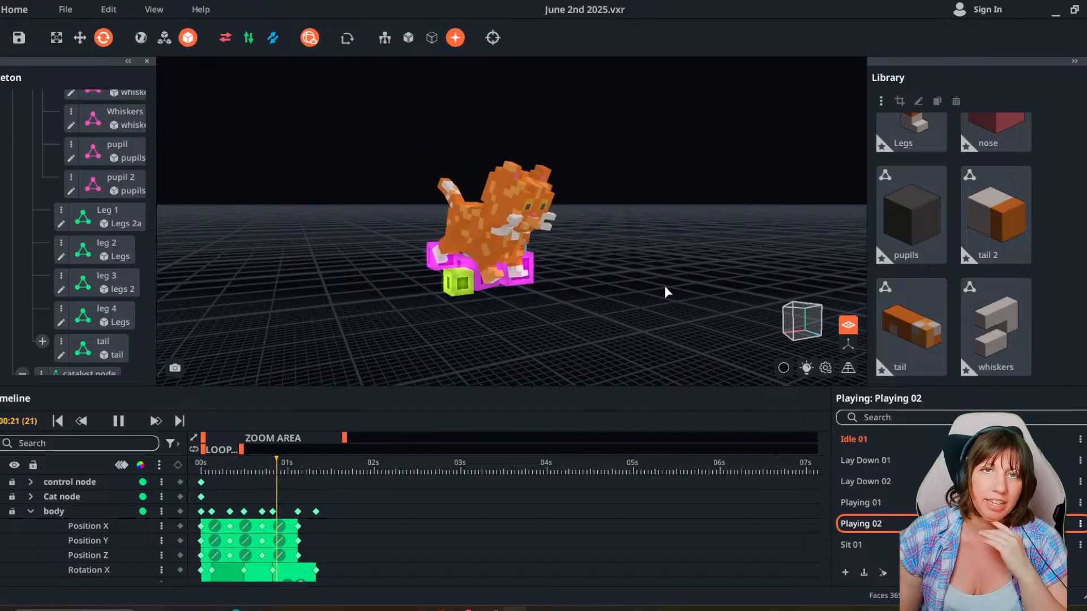
click(128, 423)
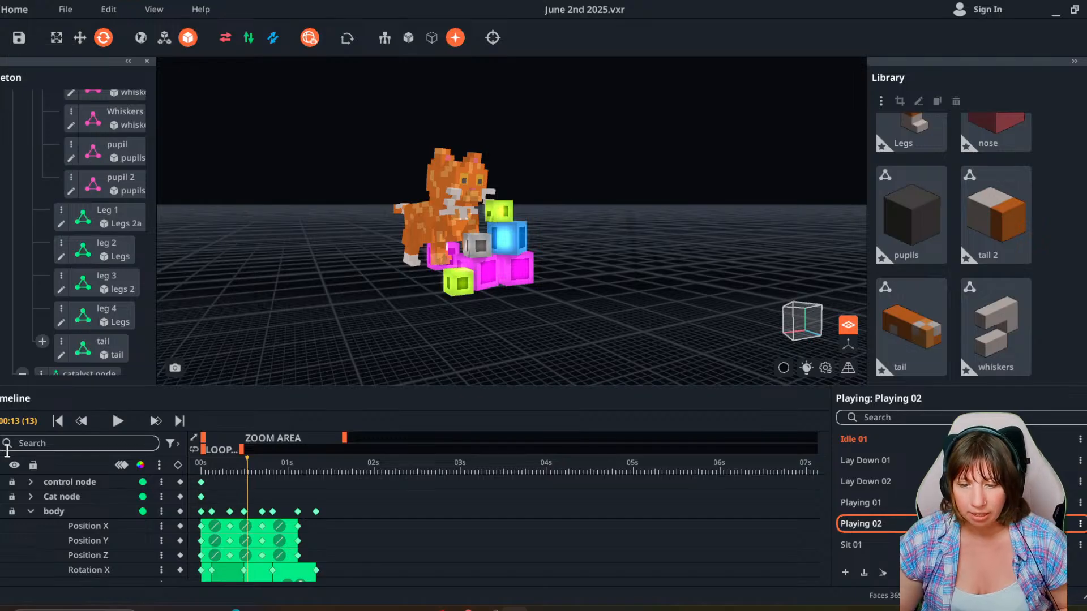
Collapse the head and body branches of the skeleton and keyframe the catalyst node with all its blocks at frame 14.
scroll(475, 337, up, 5)
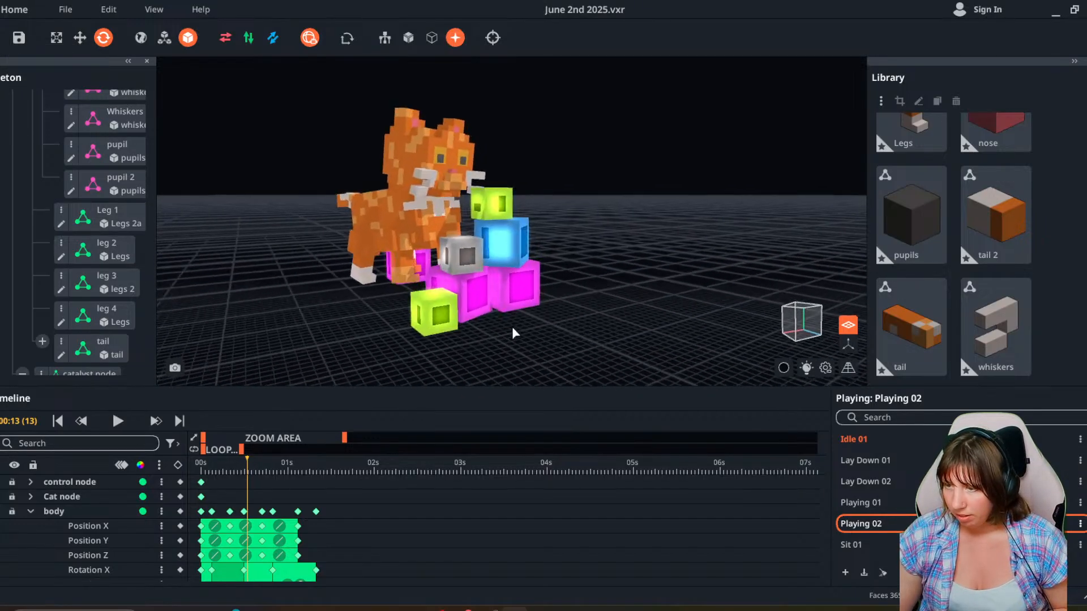
drag(286, 470, 251, 463)
right_drag(340, 362, 405, 340)
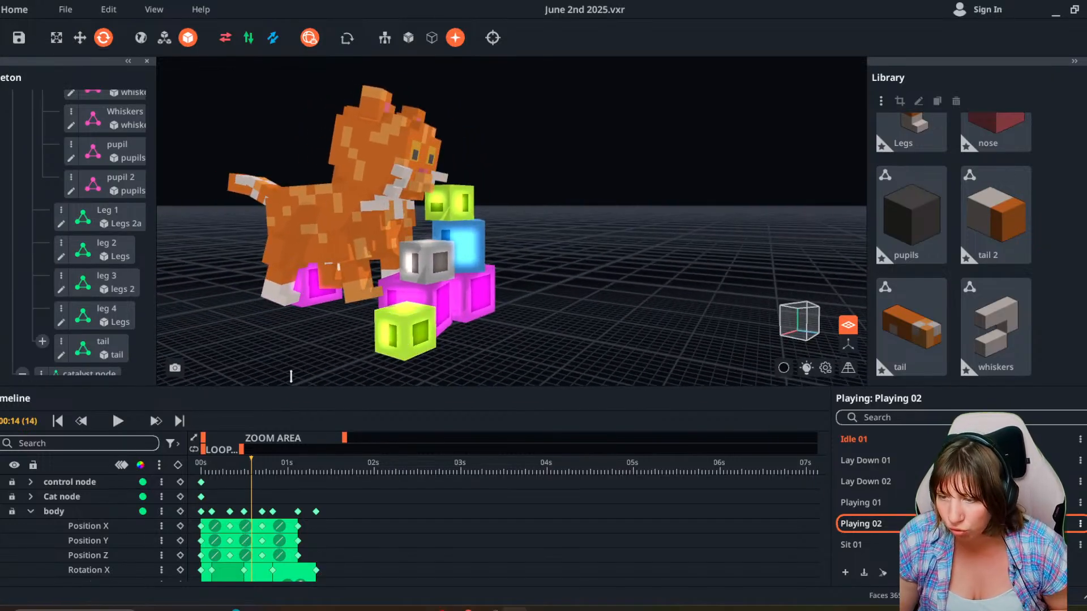
scroll(88, 260, up, 3)
scroll(80, 238, up, 3)
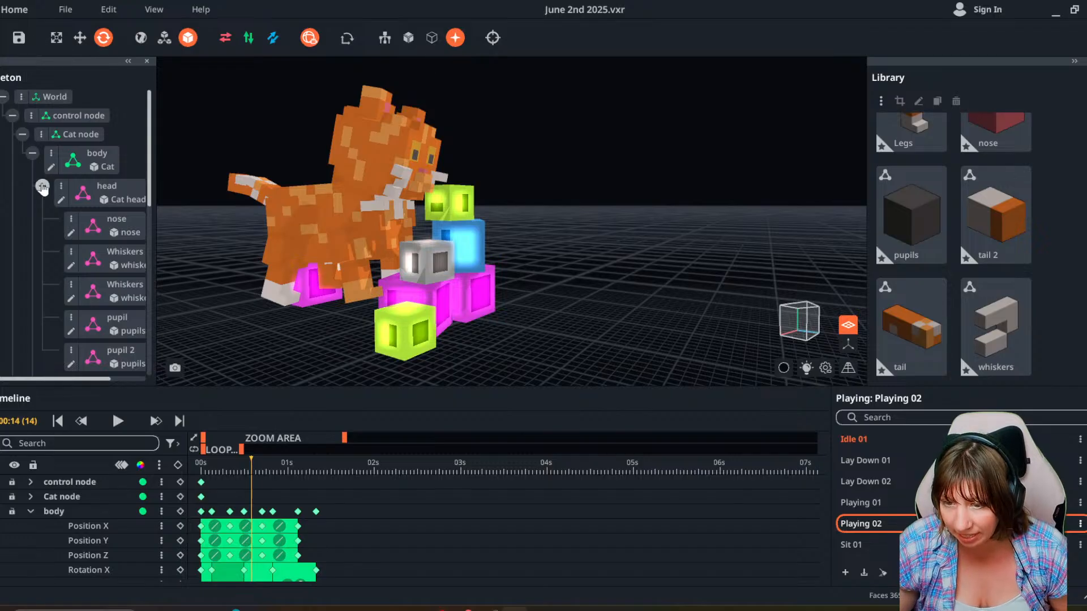
click(42, 186)
click(32, 153)
click(79, 187)
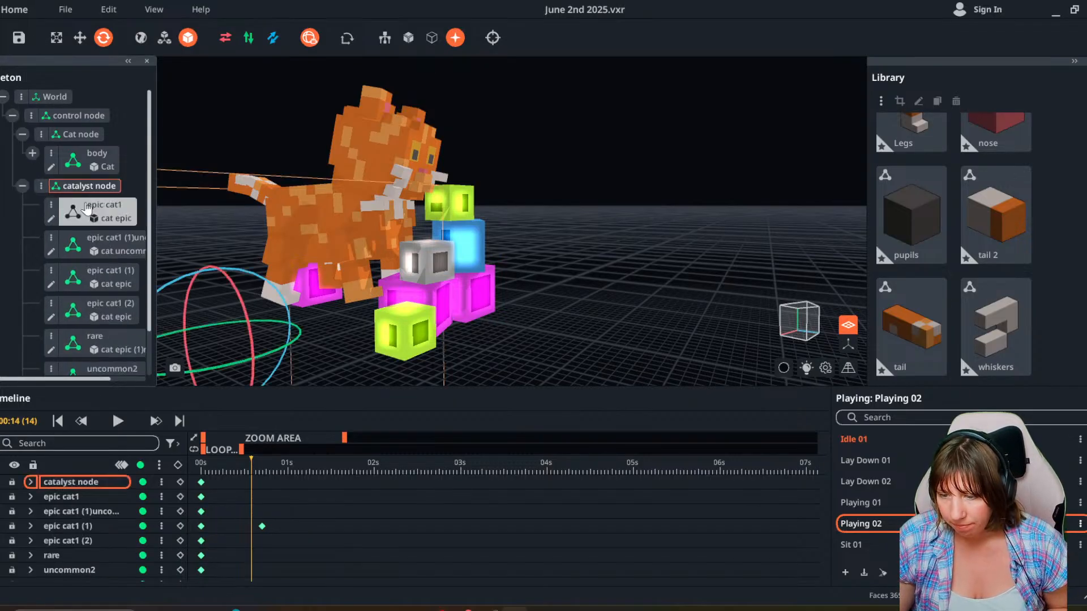
drag(253, 465, 258, 461)
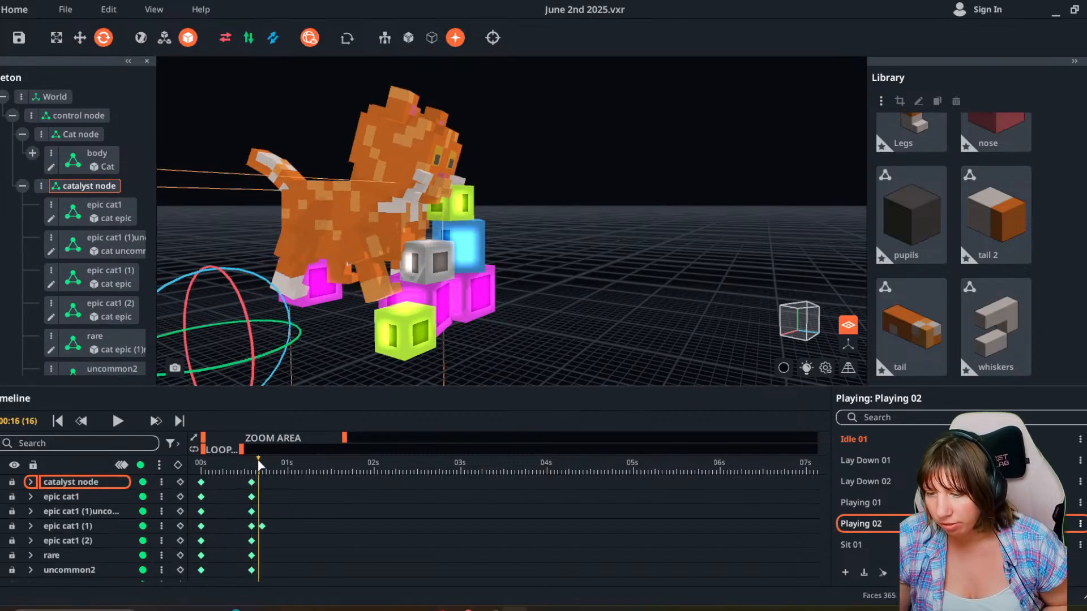
At frame 19, keyframe the blue rare block moved forward off the stack and tilted.
click(446, 268)
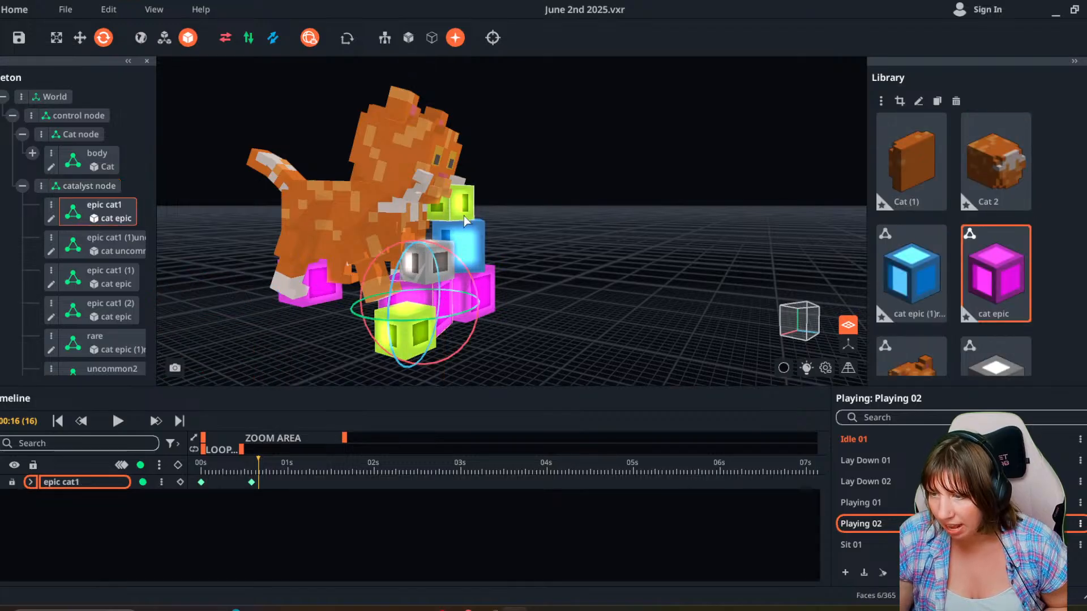
click(472, 247)
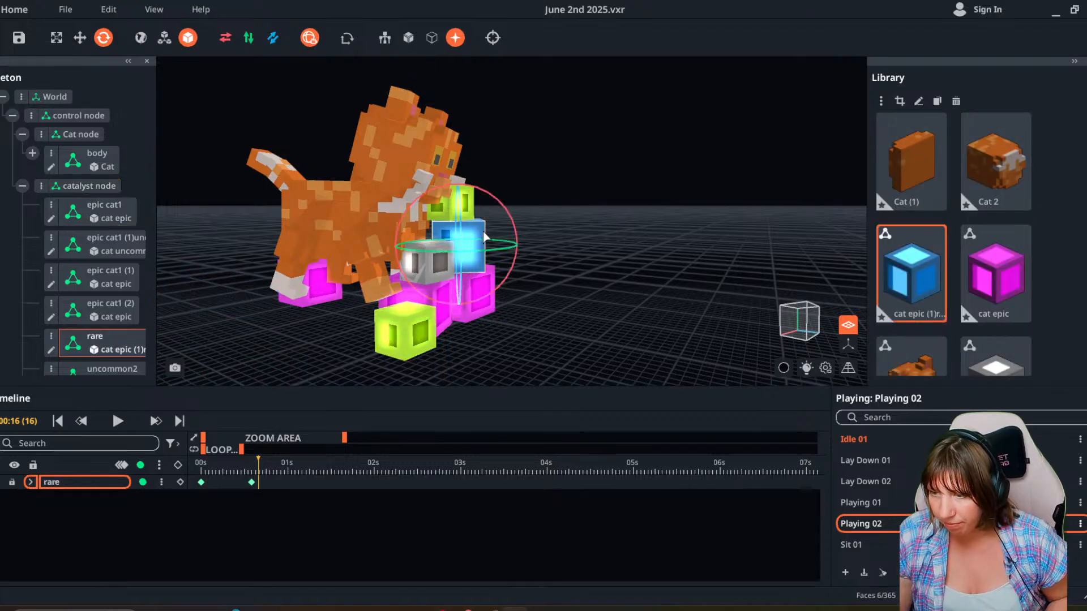
drag(258, 461, 269, 462)
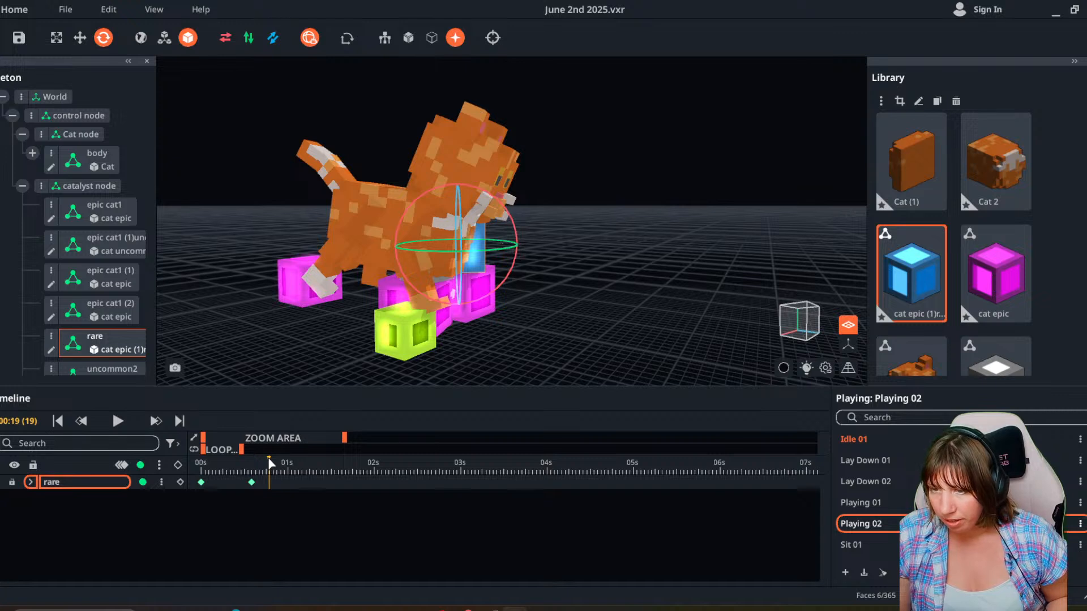
click(516, 229)
click(80, 38)
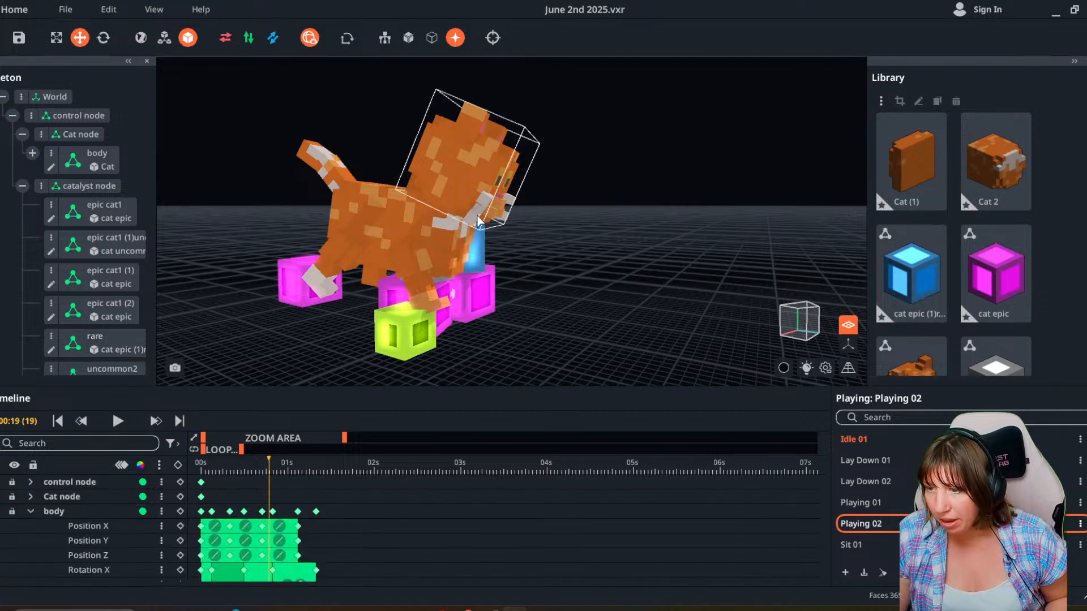
click(481, 250)
drag(505, 249, 582, 264)
mouse_move(582, 264)
right_down()
mouse_move(557, 277)
mouse_move(576, 272)
right_up()
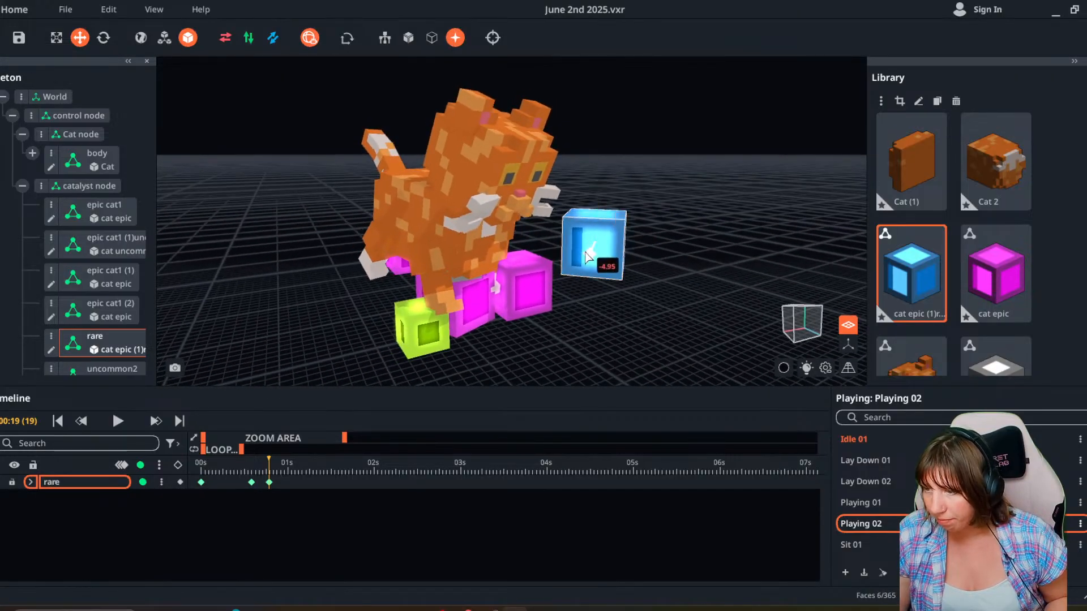
click(111, 41)
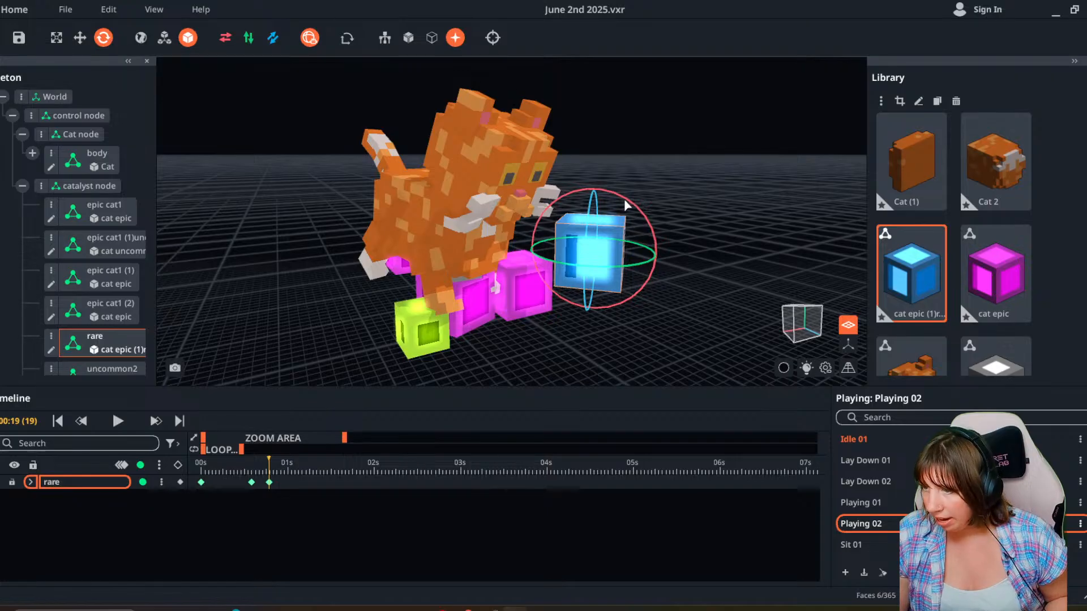
drag(626, 202, 682, 269)
Retime the blue rare block's last two keyframes to frames 18 and 26.
mouse_move(268, 461)
mouse_down()
mouse_move(236, 467)
mouse_move(278, 487)
mouse_move(259, 469)
mouse_up()
click(273, 469)
mouse_move(461, 363)
right_down()
mouse_move(409, 340)
mouse_move(466, 356)
right_up()
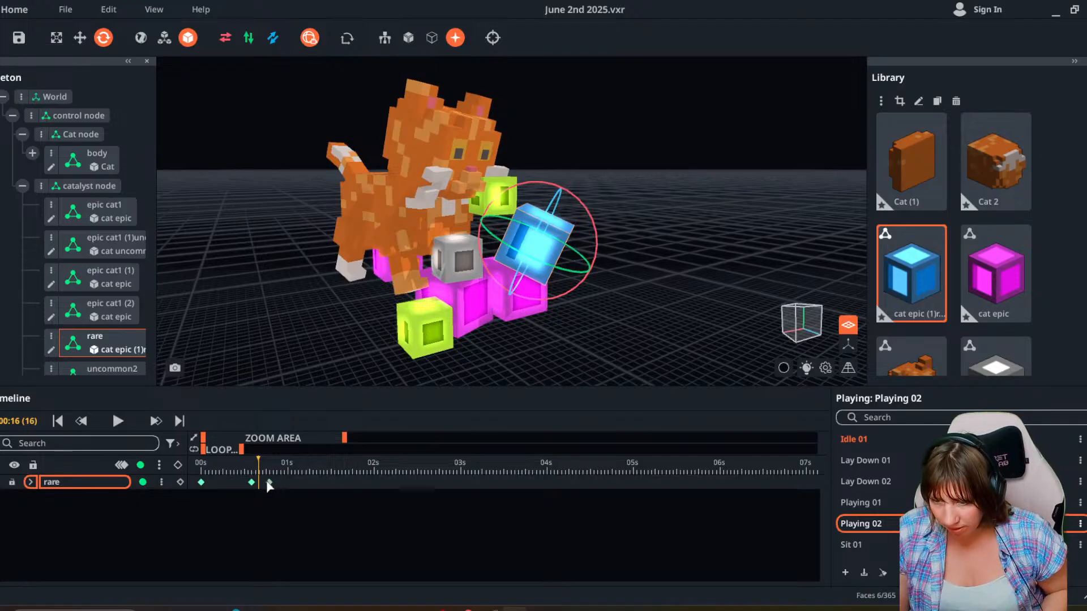
drag(268, 482, 259, 482)
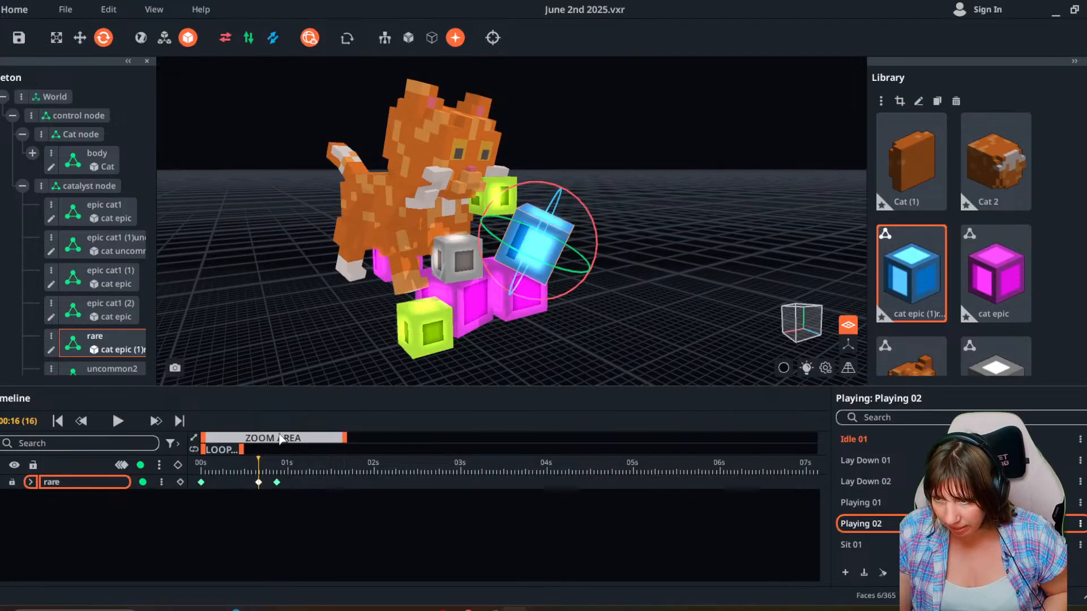
mouse_move(262, 468)
mouse_down()
mouse_move(305, 483)
mouse_move(267, 482)
mouse_up()
click(259, 484)
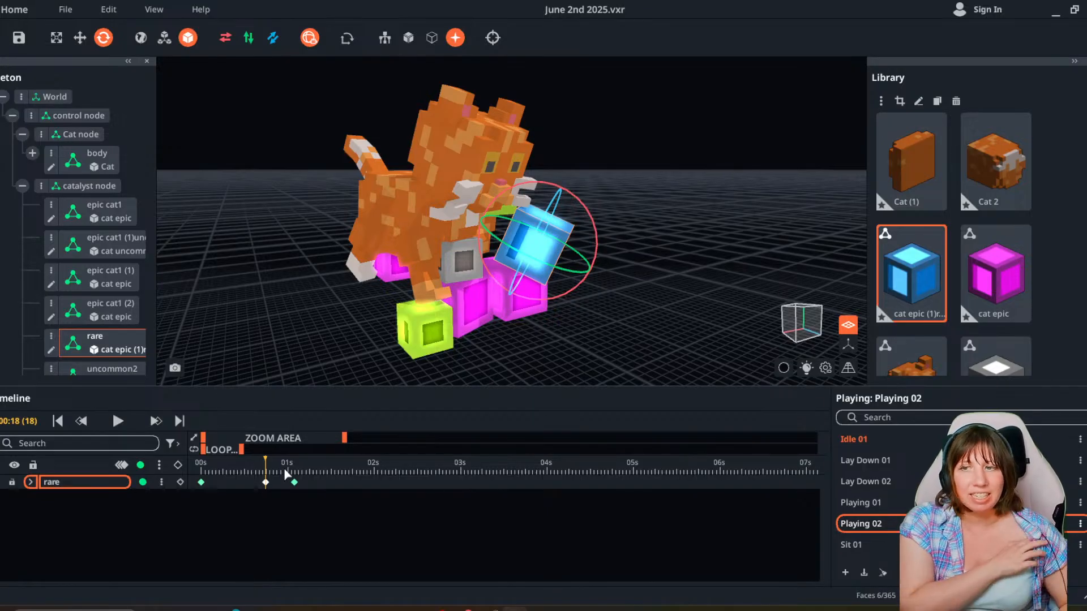
Shift the grey common1 block's frame 14 keyframe to frame 15 and keyframe the block pushed forward at frame 19.
drag(221, 470, 256, 479)
right_drag(348, 333, 376, 331)
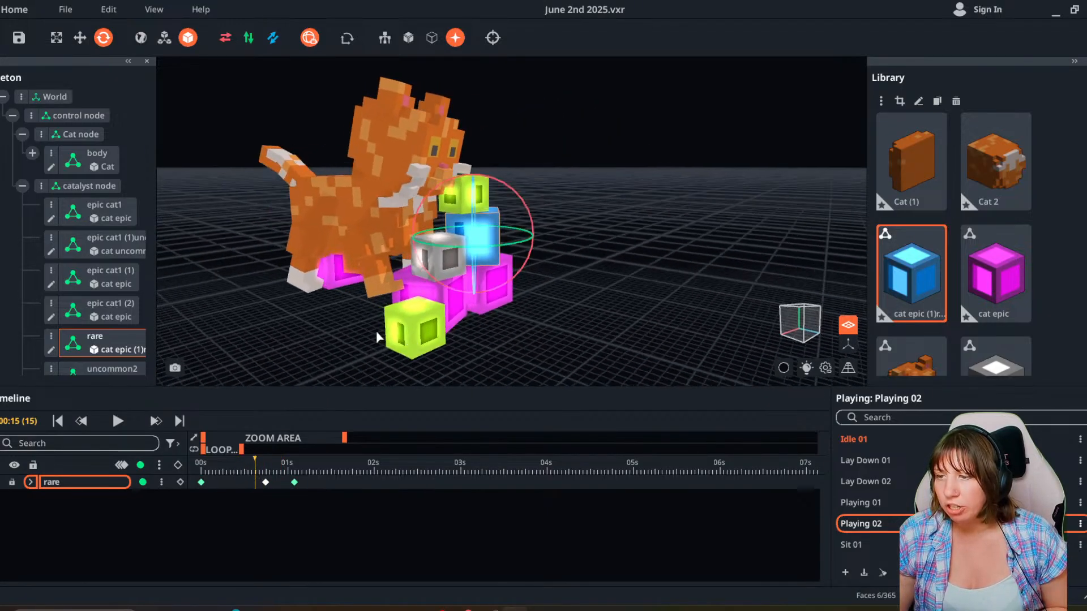
scroll(376, 330, up, 3)
click(440, 243)
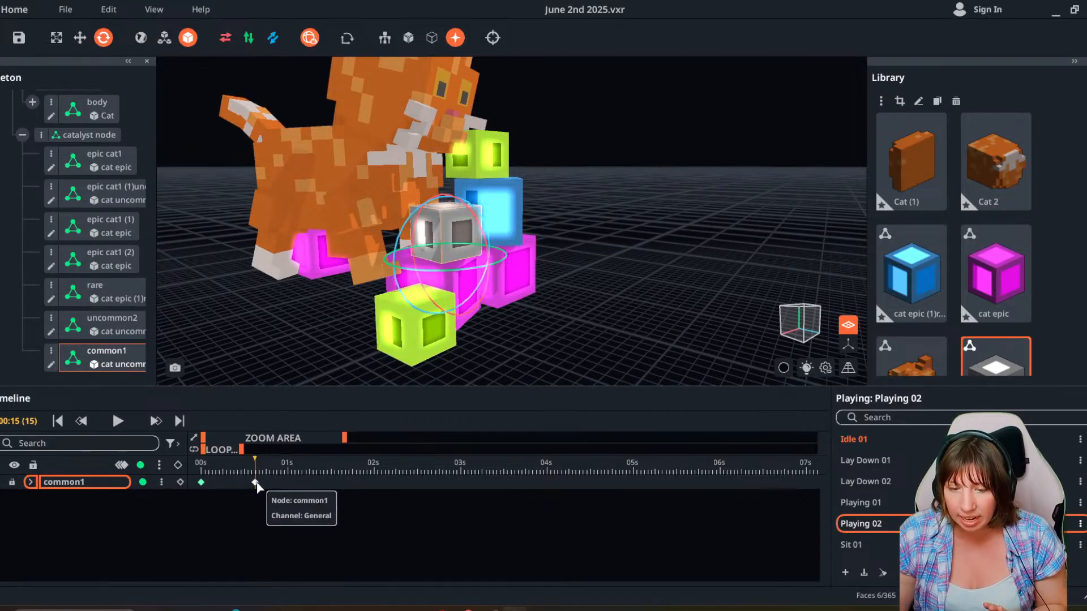
drag(255, 465, 267, 460)
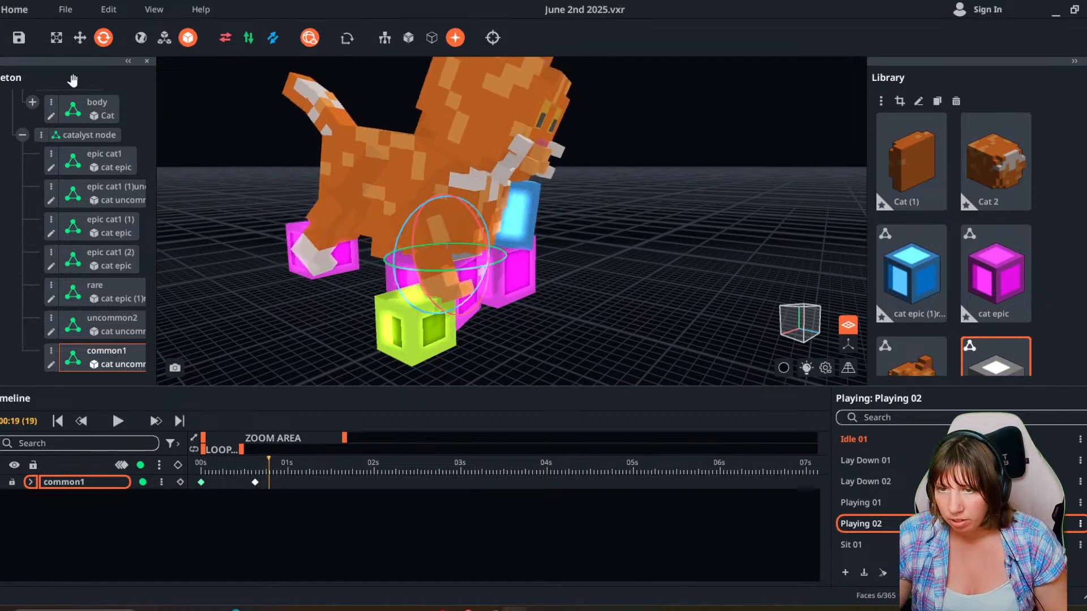
click(80, 38)
drag(464, 256, 496, 283)
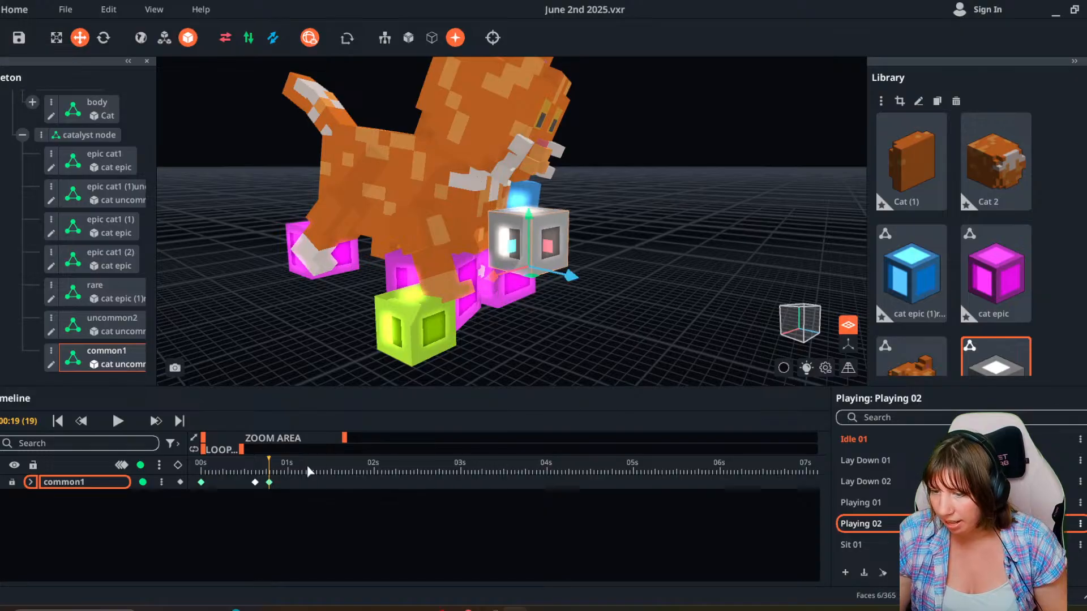
Rotate the grey common1 block at frame 19 into a tumbling tilt.
click(103, 38)
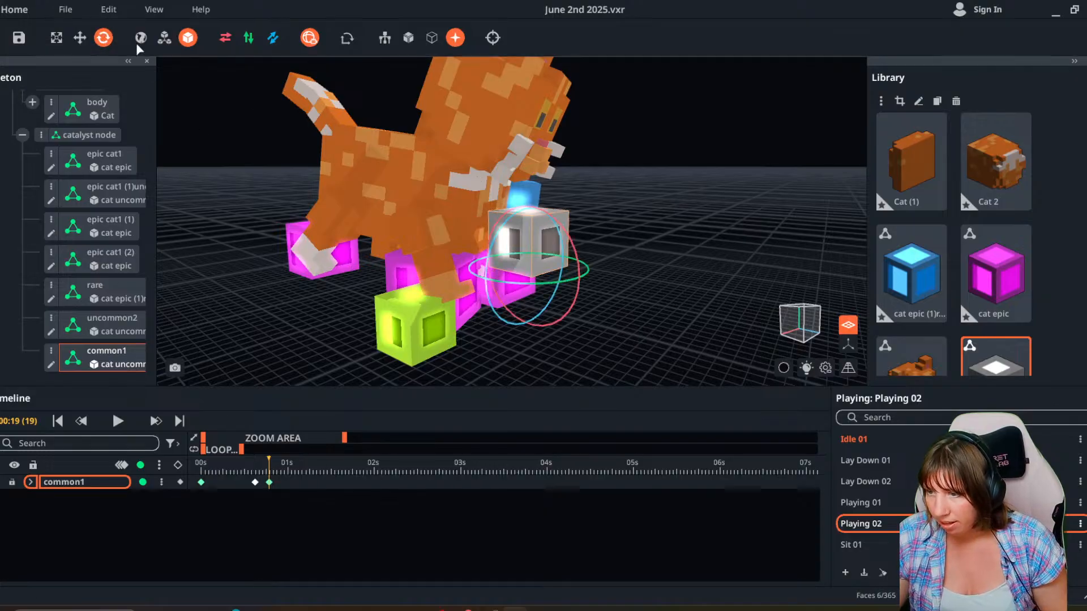
click(574, 249)
click(574, 249)
drag(592, 254, 585, 300)
At frame 26, rotate the grey common1 block further and move it down to the floor ahead of the cat's front legs.
drag(269, 471, 295, 467)
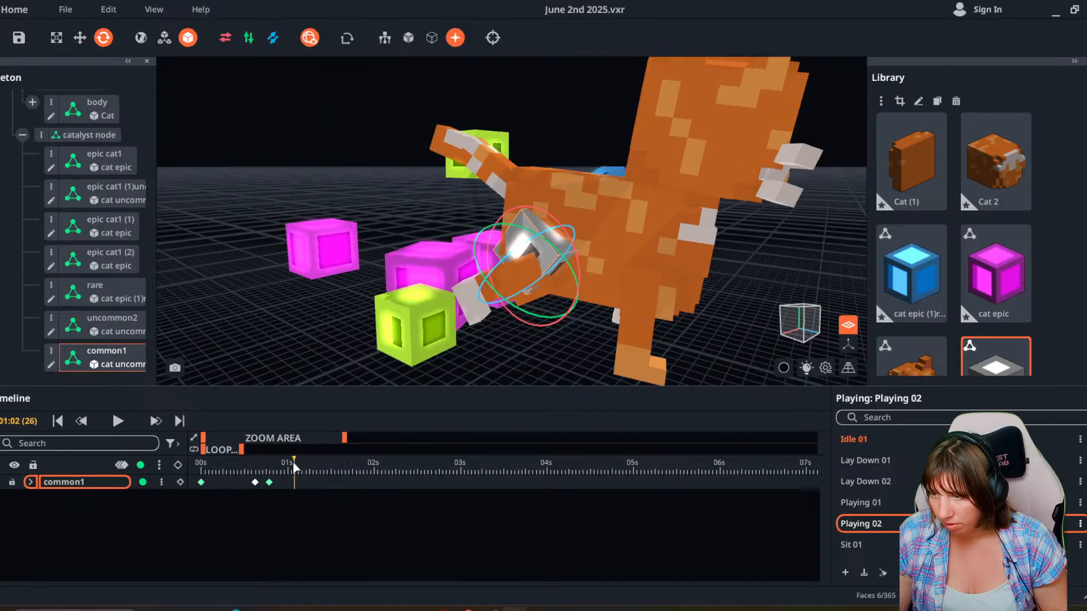
drag(576, 254, 749, 307)
click(80, 38)
right_drag(749, 305, 697, 283)
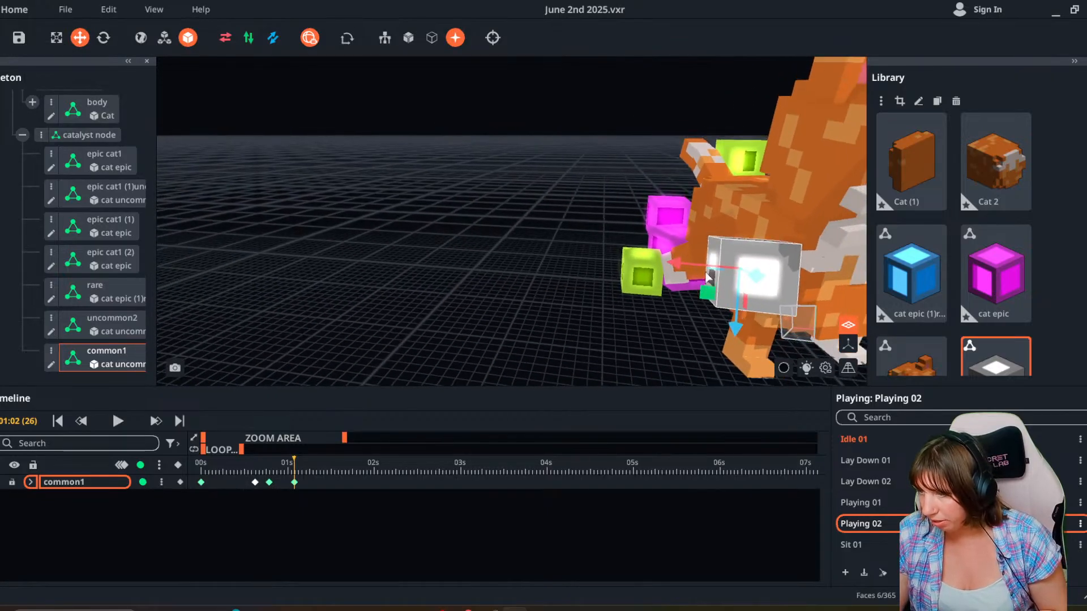
drag(680, 266, 746, 277)
right_drag(746, 278, 726, 270)
drag(726, 271, 716, 268)
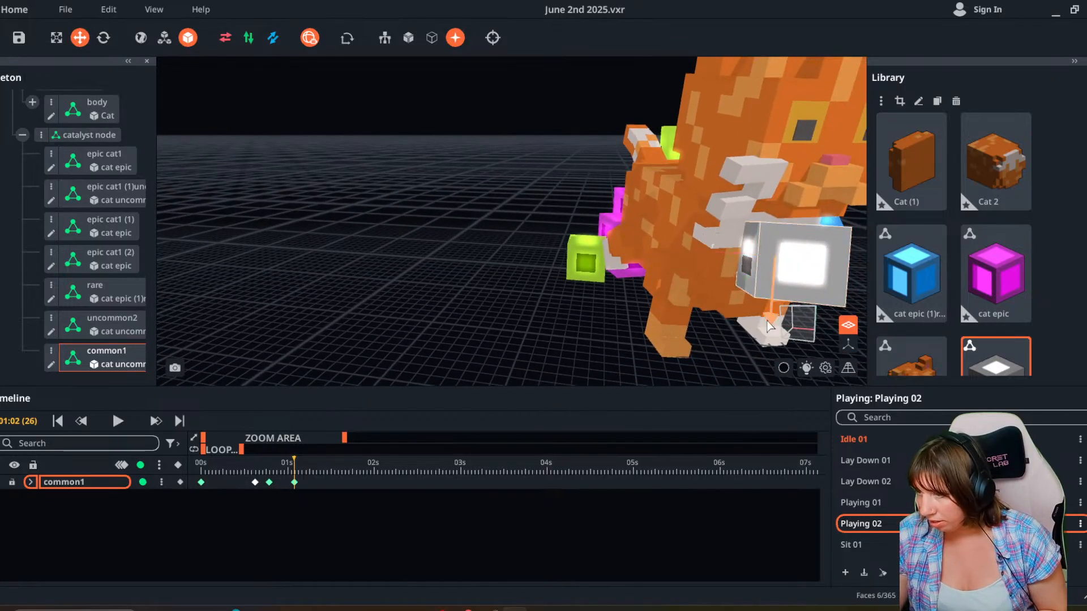
drag(756, 317, 746, 399)
right_drag(713, 325, 625, 323)
Inspect the green and magenta blocks around the cat at frame 26, checking each one's position and keyframes.
click(380, 324)
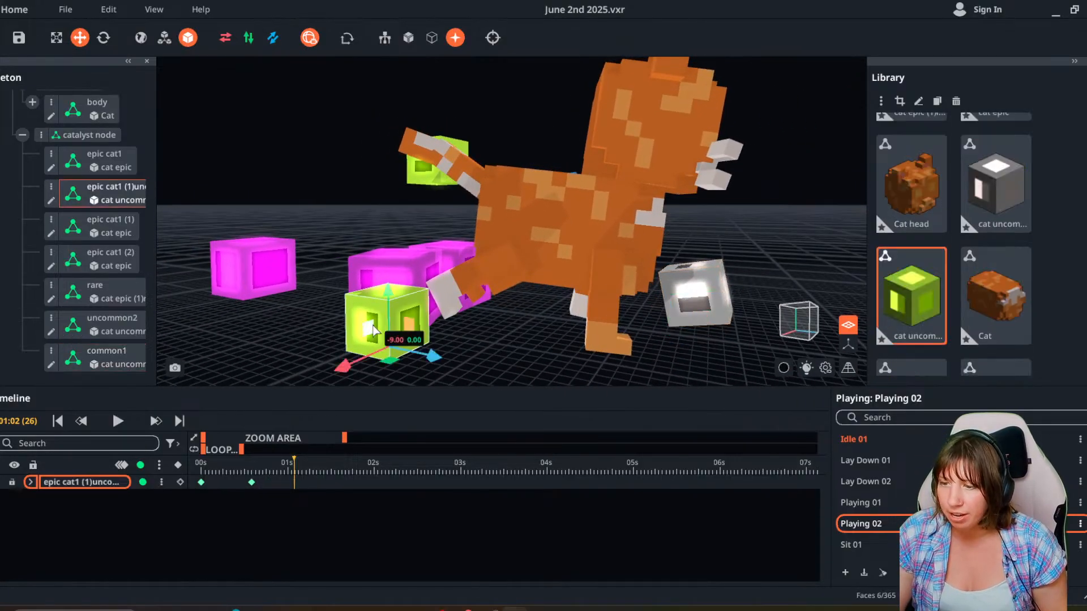
click(398, 268)
right_drag(614, 319, 558, 318)
scroll(509, 314, up, 4)
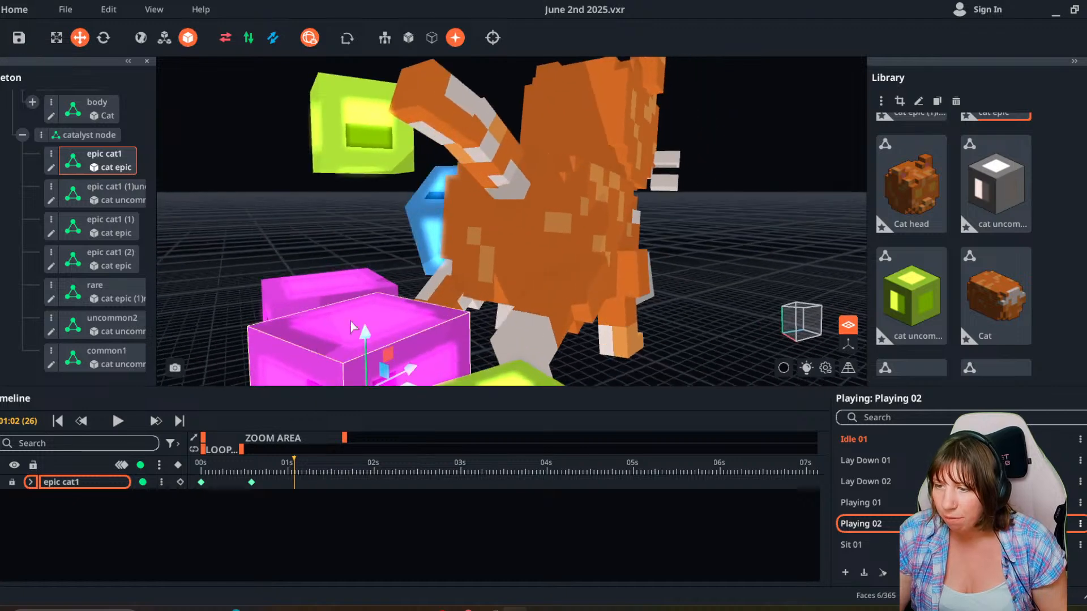
click(312, 297)
right_drag(317, 303, 405, 313)
scroll(471, 315, down, 3)
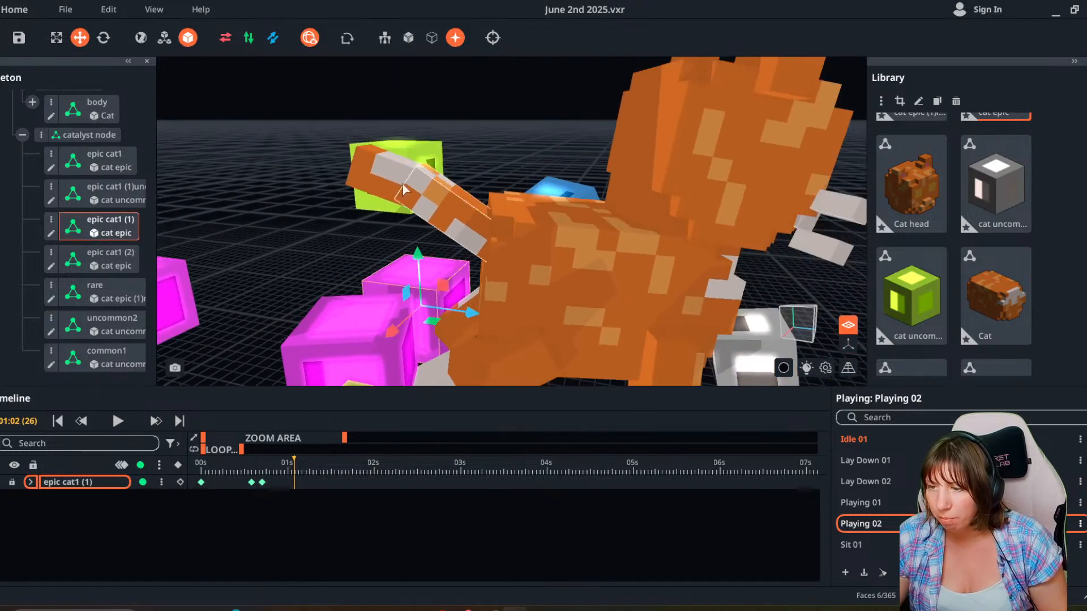
click(401, 188)
mouse_move(481, 299)
right_down()
mouse_move(492, 261)
mouse_move(518, 274)
mouse_move(468, 289)
right_up()
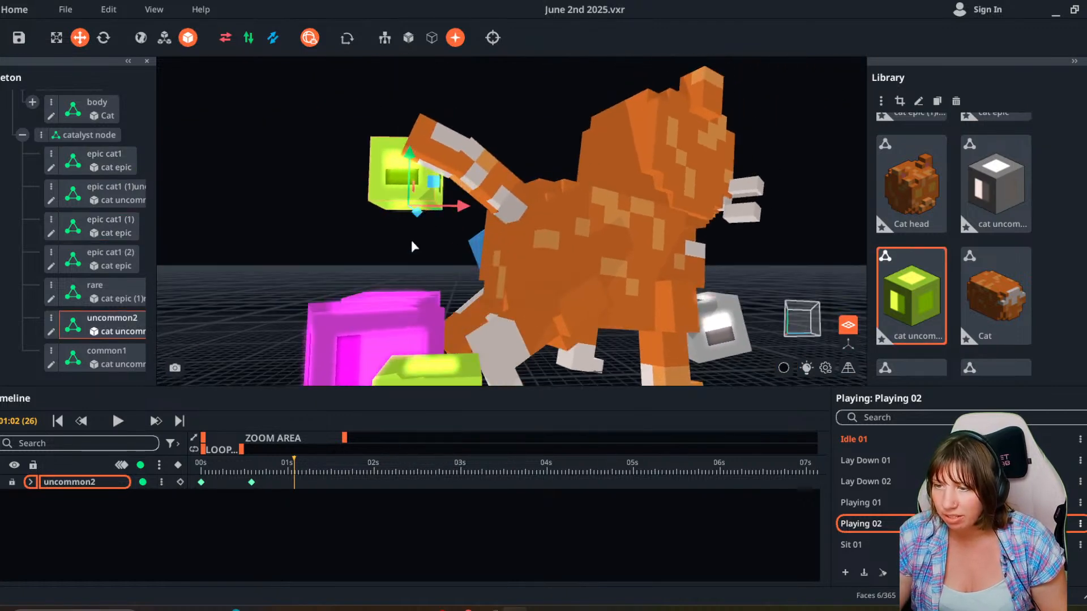
mouse_move(580, 284)
right_down()
mouse_move(687, 315)
mouse_move(708, 346)
mouse_move(692, 352)
right_up()
scroll(707, 328, down, 2)
Rotate the grey common1 block further in its tumble just after its frame 19 keyframe.
drag(295, 463, 196, 481)
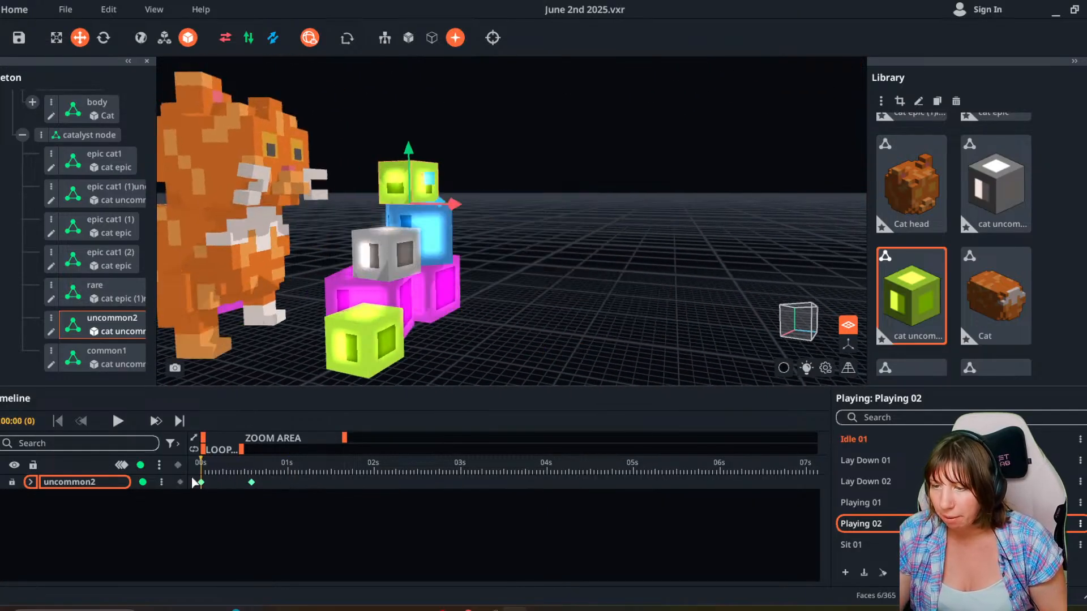
click(371, 265)
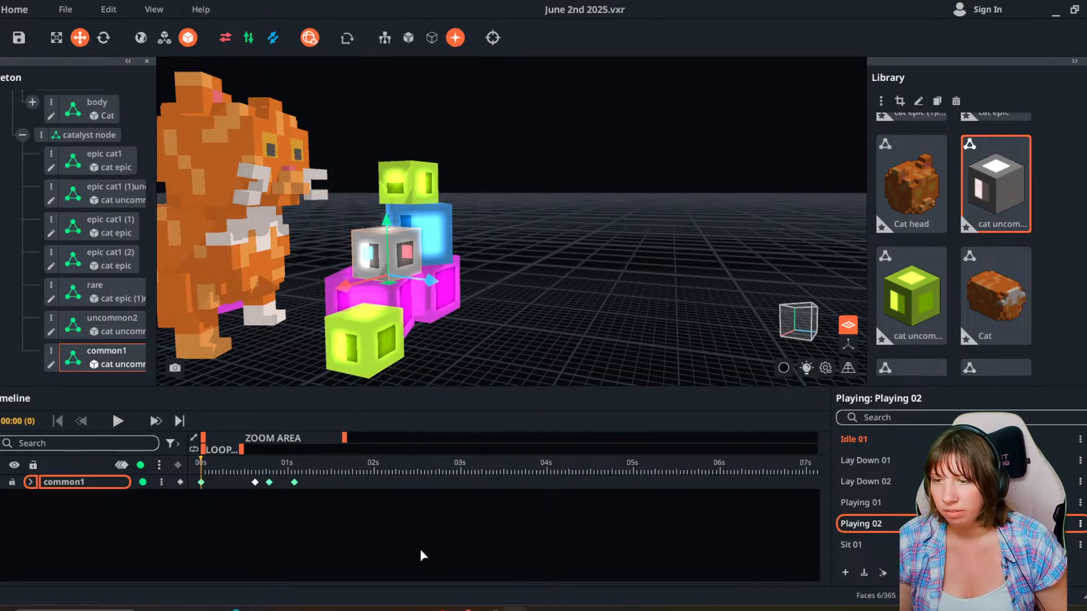
drag(216, 471, 272, 481)
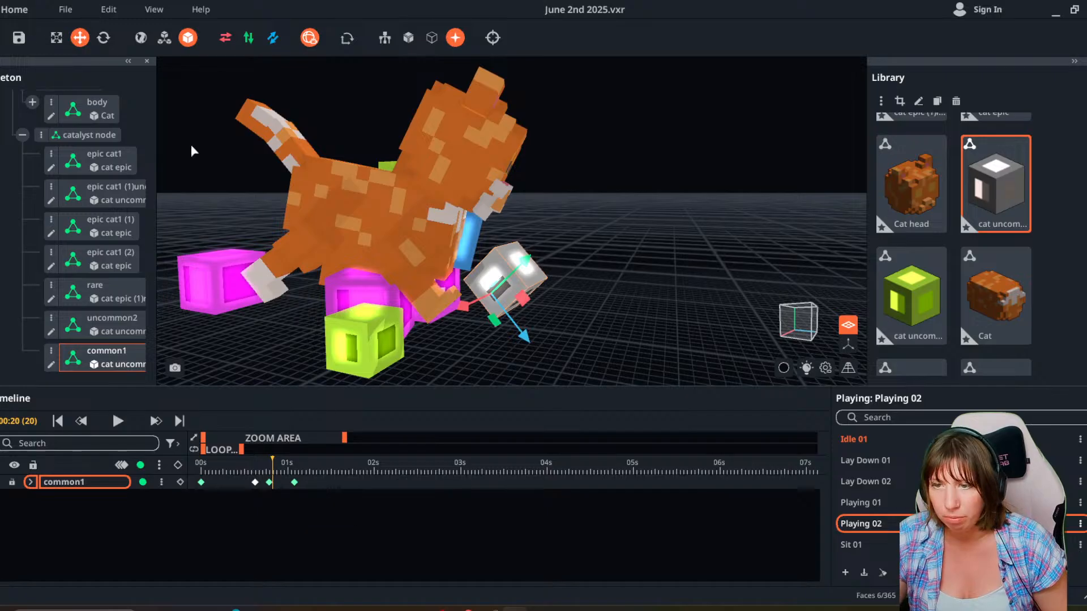
click(106, 43)
drag(549, 286, 558, 347)
At frame 24, rotate the grey common1 block further and nudge it up and forward, away from the cat's front legs.
mouse_move(272, 466)
mouse_down()
mouse_move(262, 471)
mouse_move(288, 474)
mouse_up()
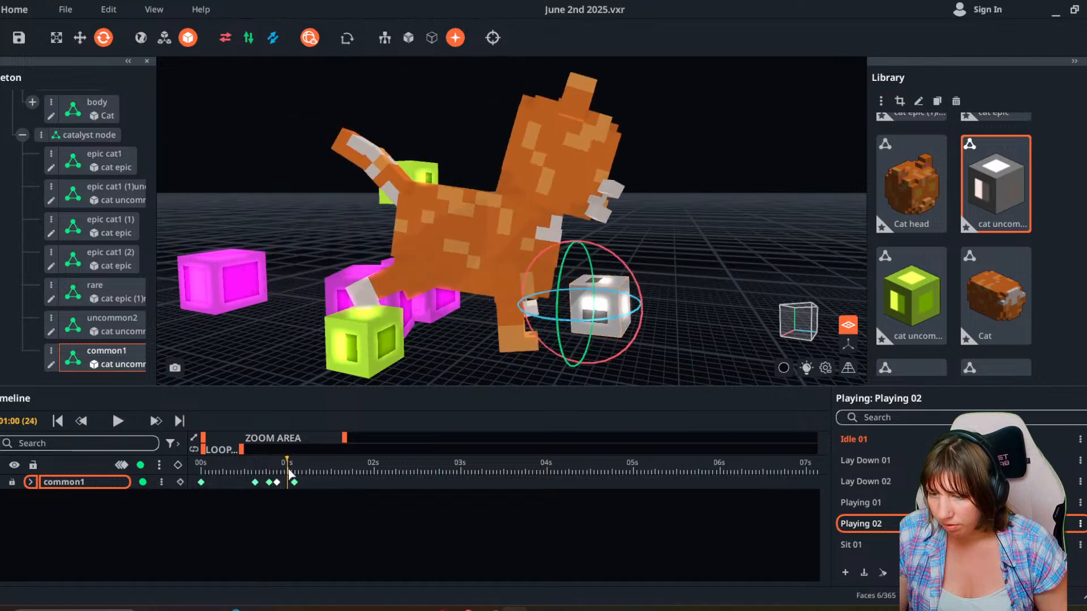
drag(623, 270, 562, 303)
key(w)
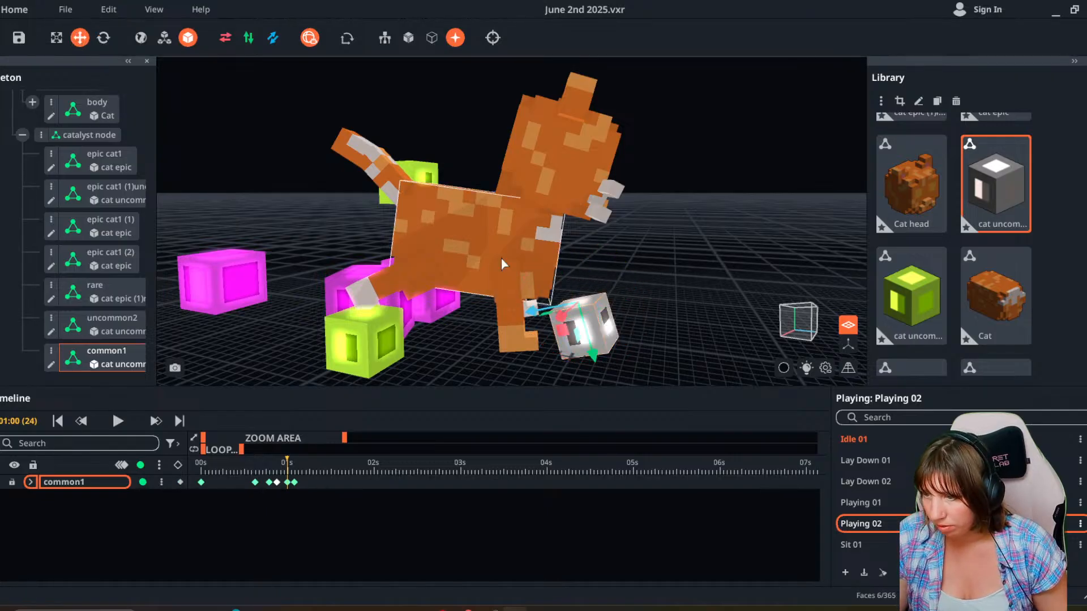
drag(590, 352, 588, 335)
drag(531, 300, 542, 297)
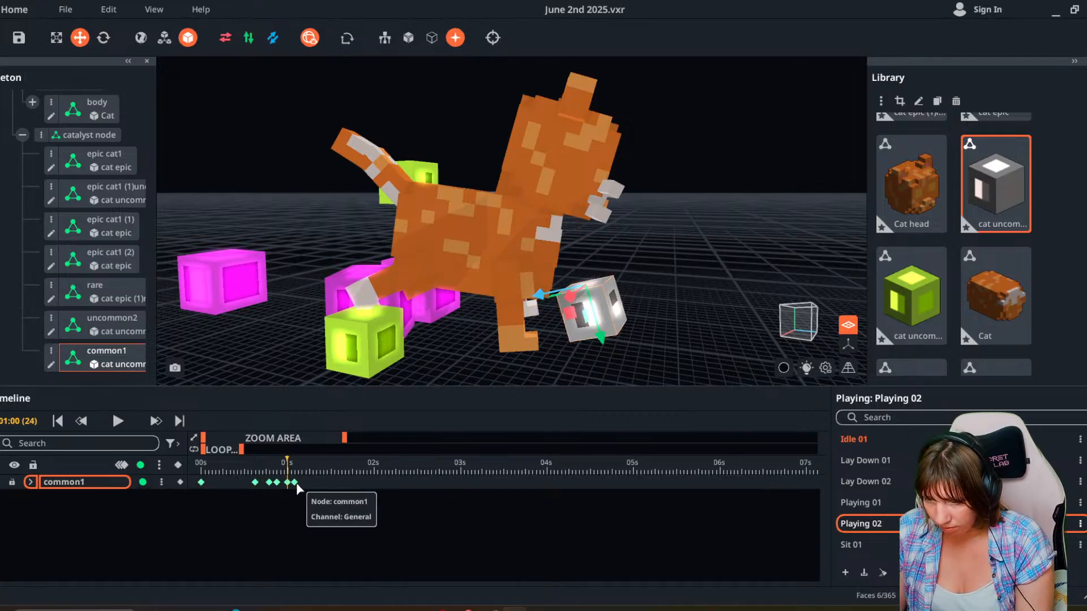
Delete the grey common1 block's frame 26 keyframe and, at frame 31, push the block well ahead of the cat and lower it.
drag(288, 468, 310, 481)
mouse_move(433, 297)
right_down()
mouse_move(467, 271)
mouse_move(445, 295)
right_up()
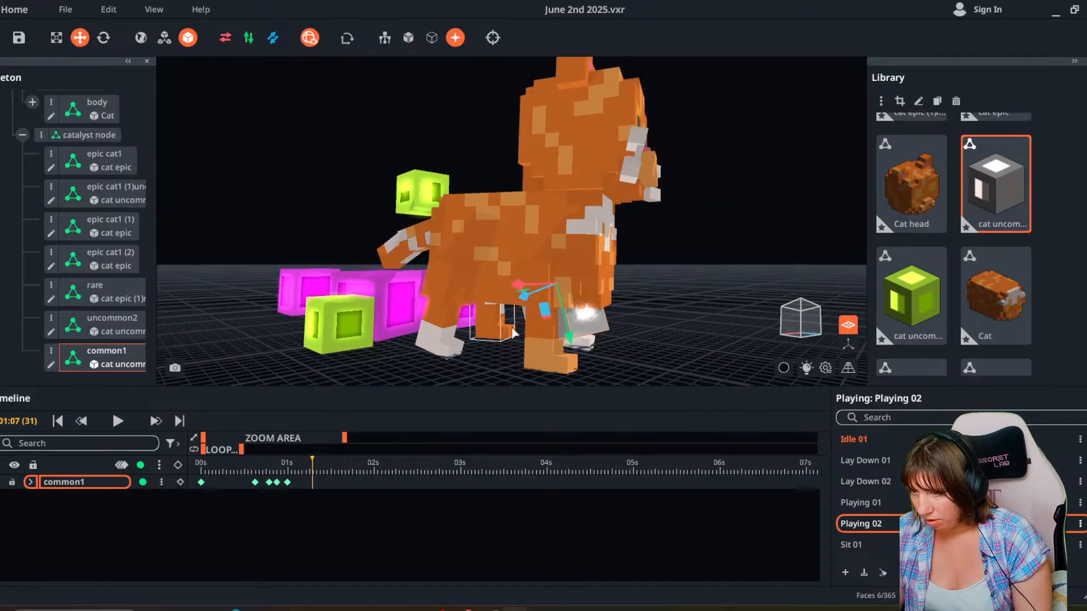
click(526, 286)
drag(523, 287, 614, 297)
right_drag(645, 291, 546, 300)
key(ctrl+z)
drag(538, 278, 500, 302)
right_drag(487, 300, 572, 302)
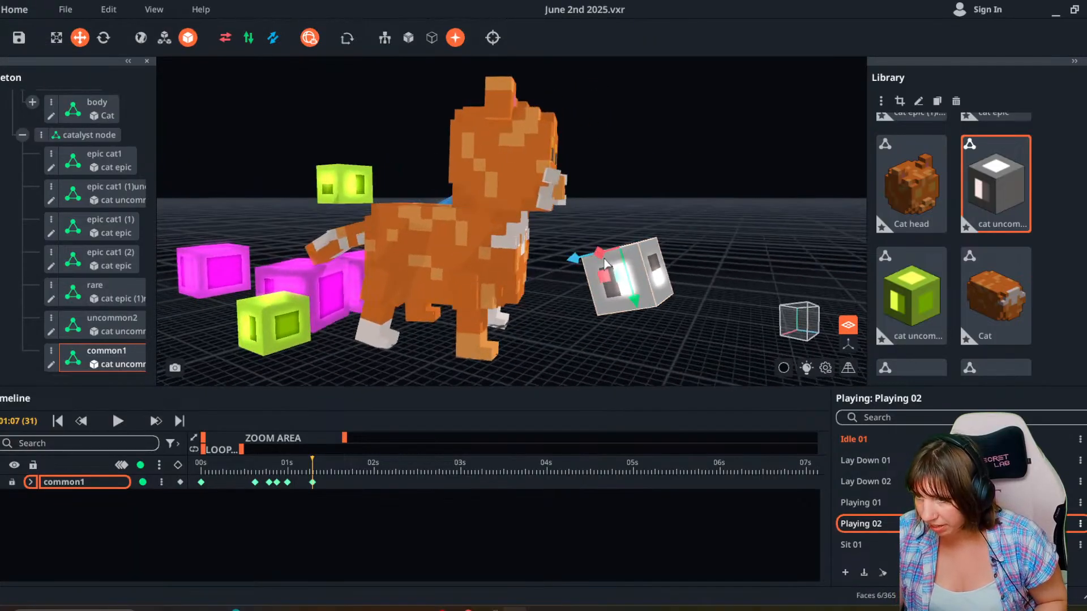
drag(629, 305, 634, 334)
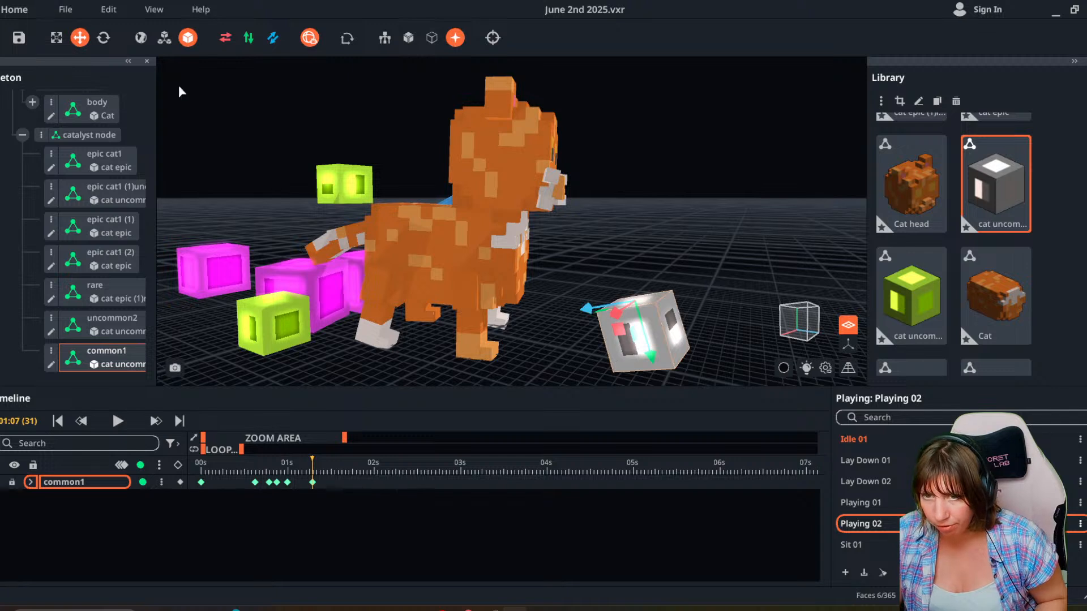
Rotate the grey common1 block upright at frame 31 so its faces sit level.
click(103, 38)
drag(699, 261, 600, 339)
click(80, 37)
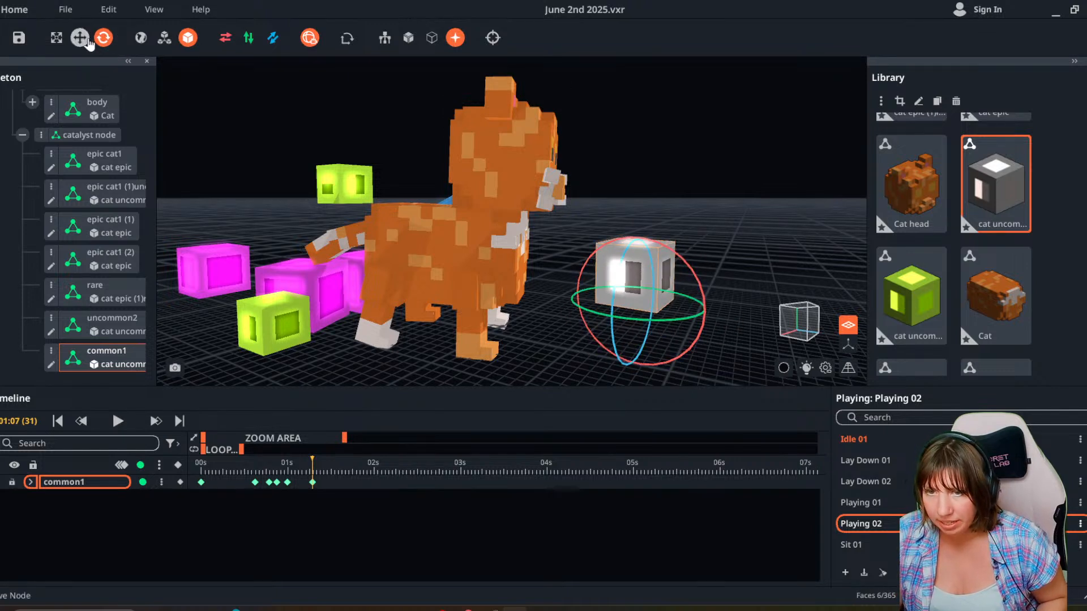
Shift the grey common1 block slightly at frame 31 and lower it onto the floor in front of the cat.
click(681, 304)
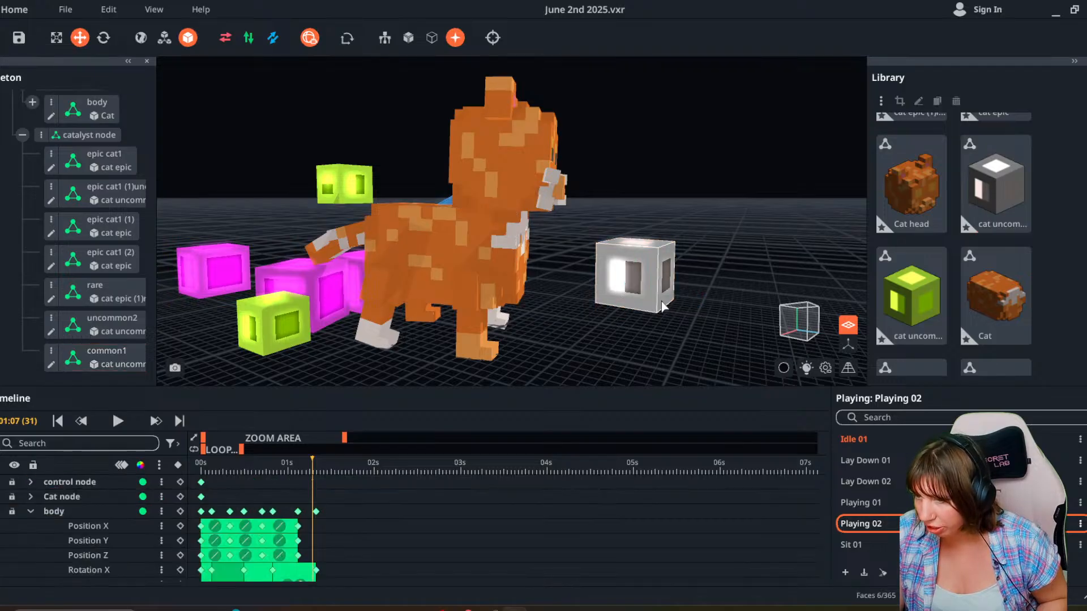
click(663, 305)
drag(686, 310, 639, 306)
drag(599, 252, 583, 319)
right_drag(534, 334, 524, 299)
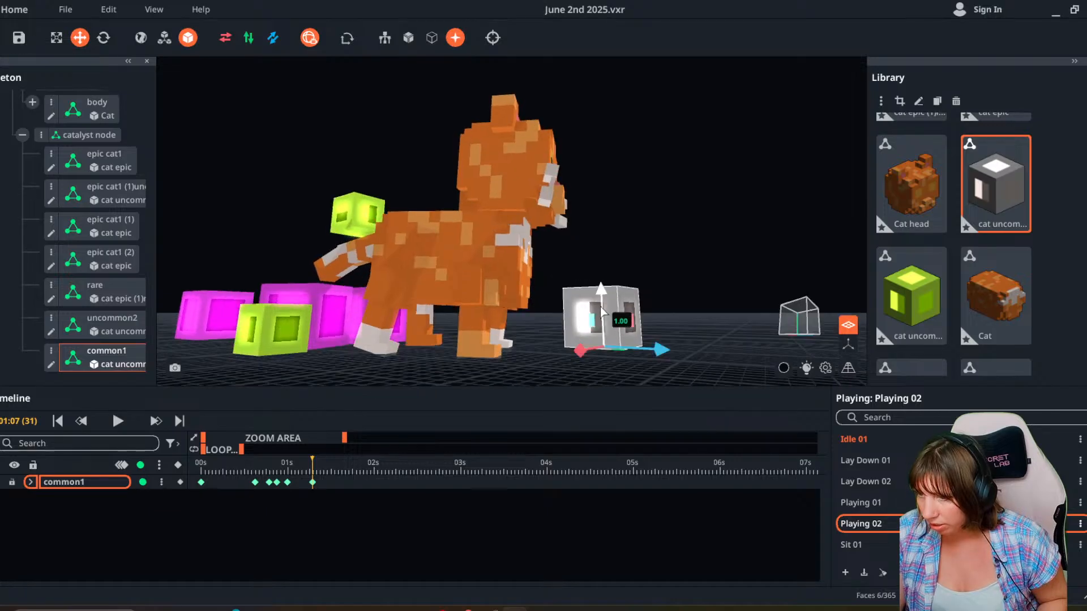
drag(603, 293, 601, 309)
right_drag(594, 320, 568, 346)
drag(577, 367, 590, 361)
Play back the Playing 02 animation and review the cat's leap and the grey block's tumble.
drag(290, 469, 226, 478)
click(118, 420)
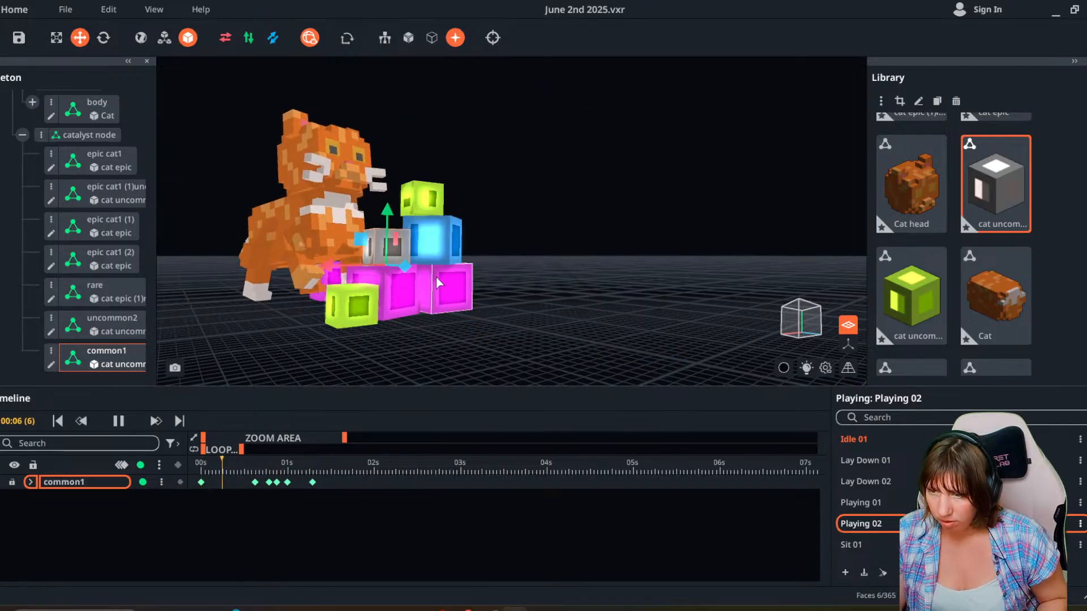
click(604, 315)
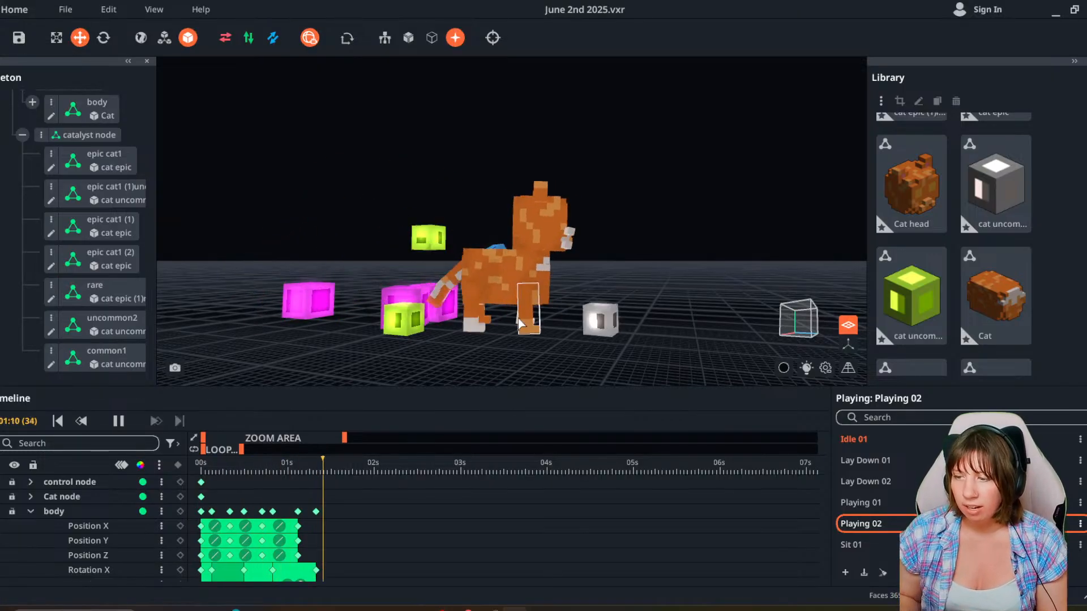
click(118, 421)
drag(256, 465, 232, 472)
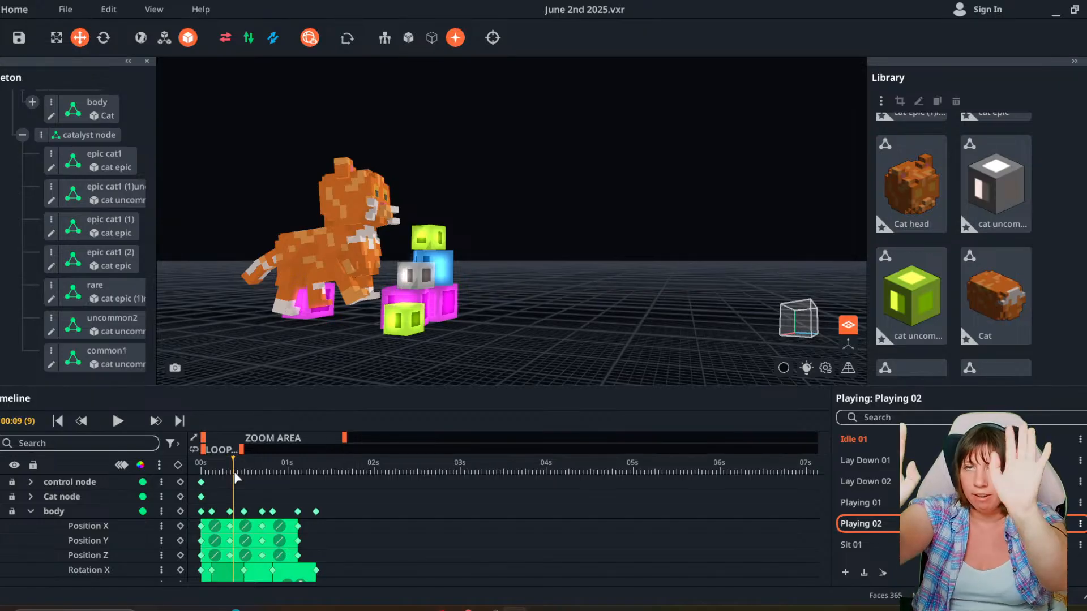
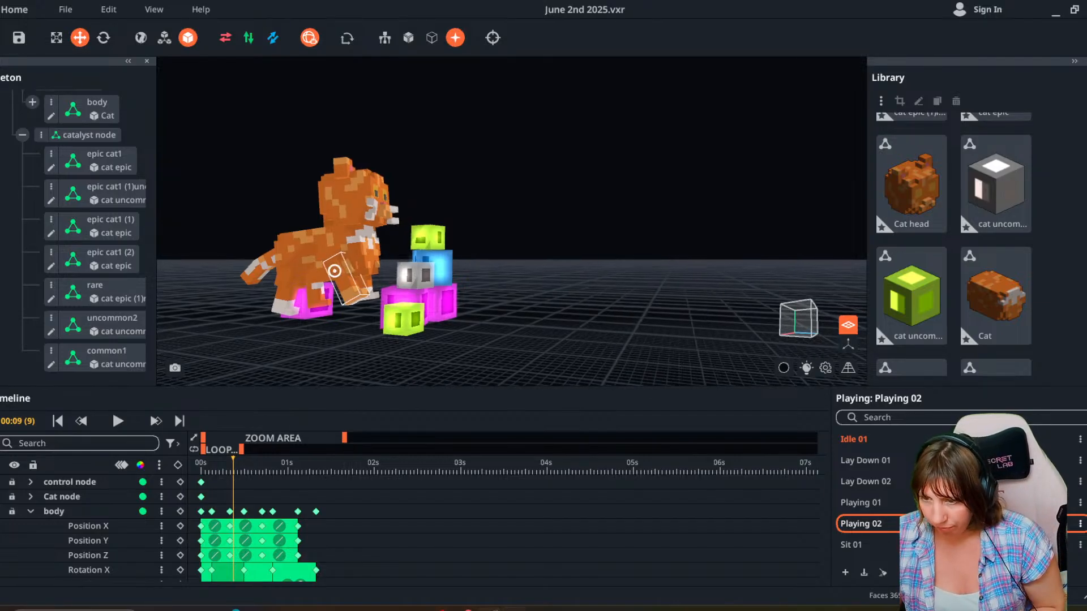
At frame 12, rotate the cat's Leg 1 up to reach forward and adjust its position against the body.
scroll(335, 287, up, 4)
click(354, 287)
mouse_move(229, 463)
mouse_down()
mouse_move(255, 468)
mouse_move(244, 468)
mouse_up()
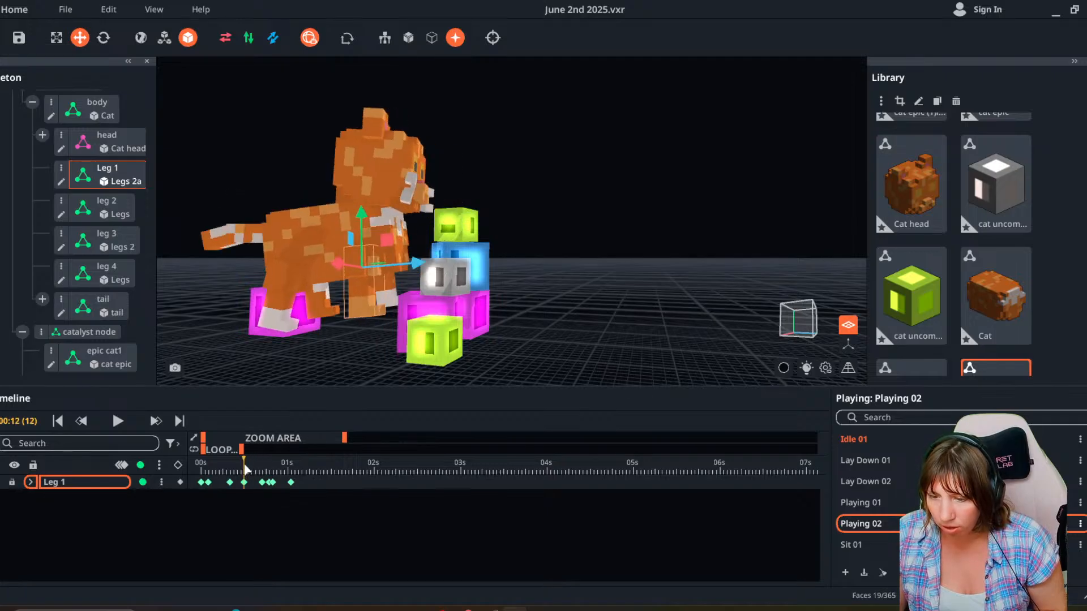
key(e)
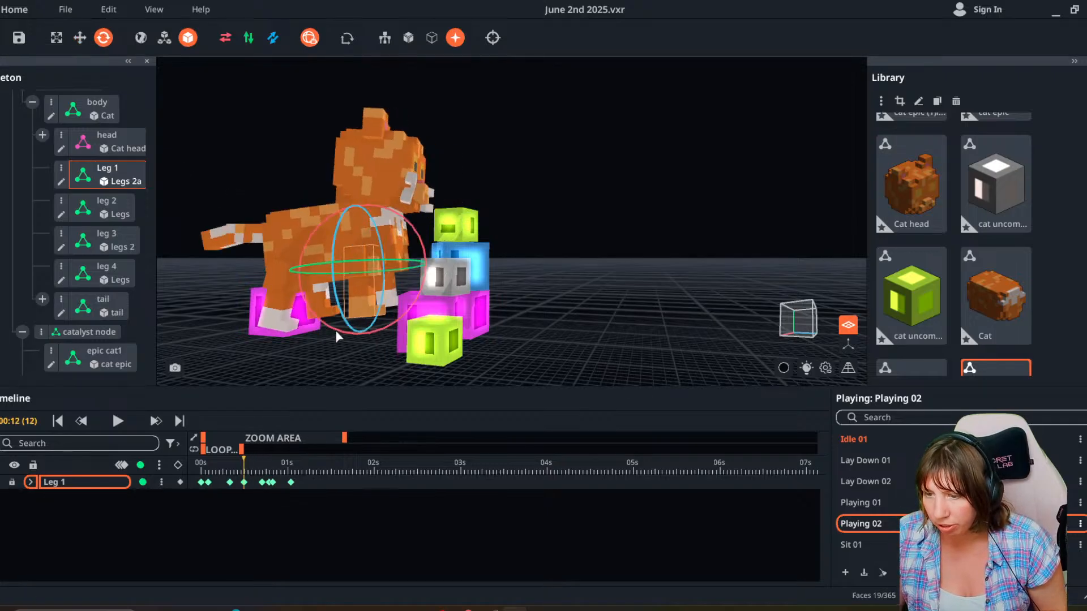
drag(339, 330, 433, 312)
right_drag(433, 283, 391, 277)
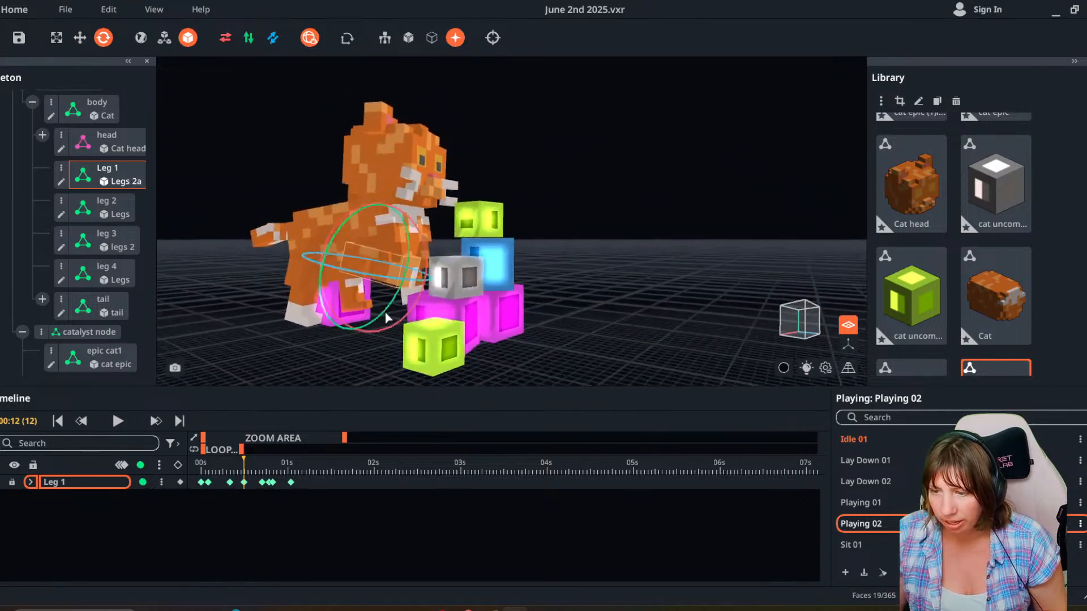
click(80, 37)
drag(346, 253, 342, 259)
drag(396, 221, 397, 213)
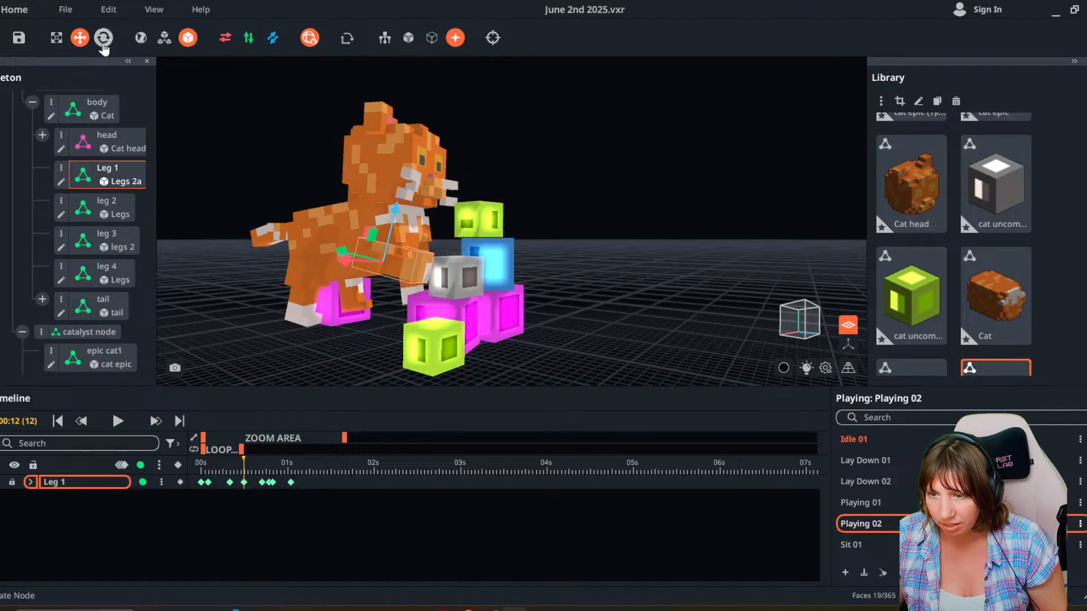
Copy leg 4's frame 0 keyframe and paste it at frame 5.
mouse_move(255, 471)
mouse_down()
mouse_move(214, 466)
mouse_move(251, 471)
mouse_up()
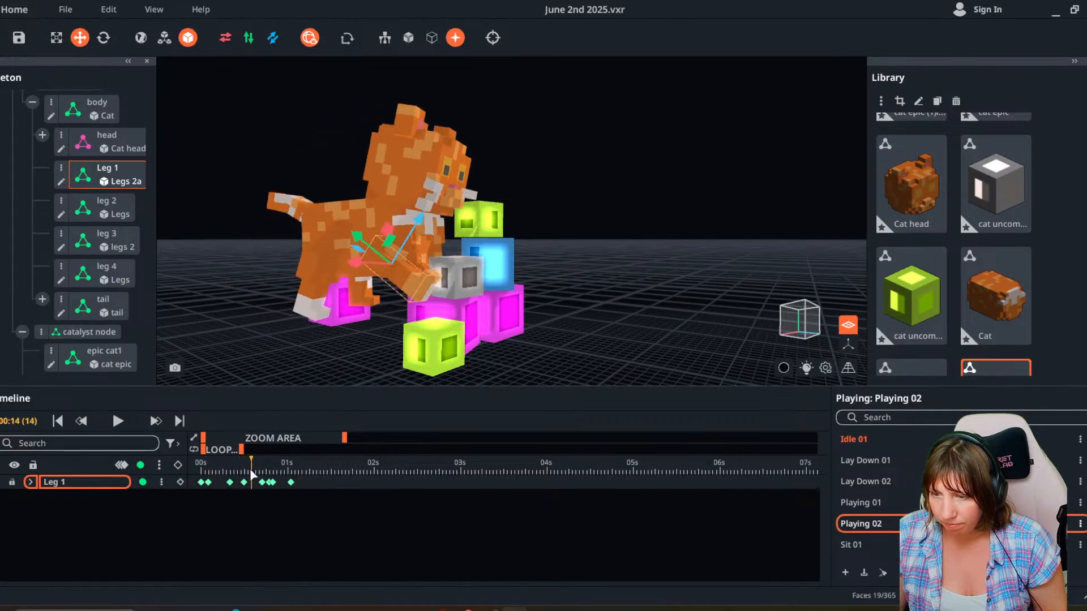
right_drag(422, 332, 467, 304)
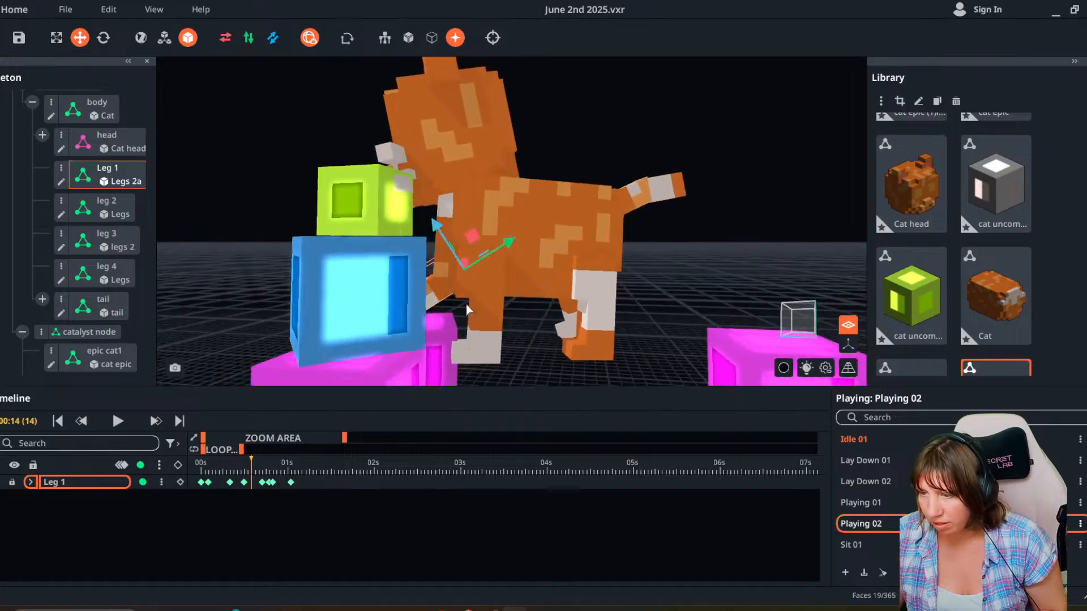
click(468, 308)
drag(251, 469, 201, 470)
right_click(201, 482)
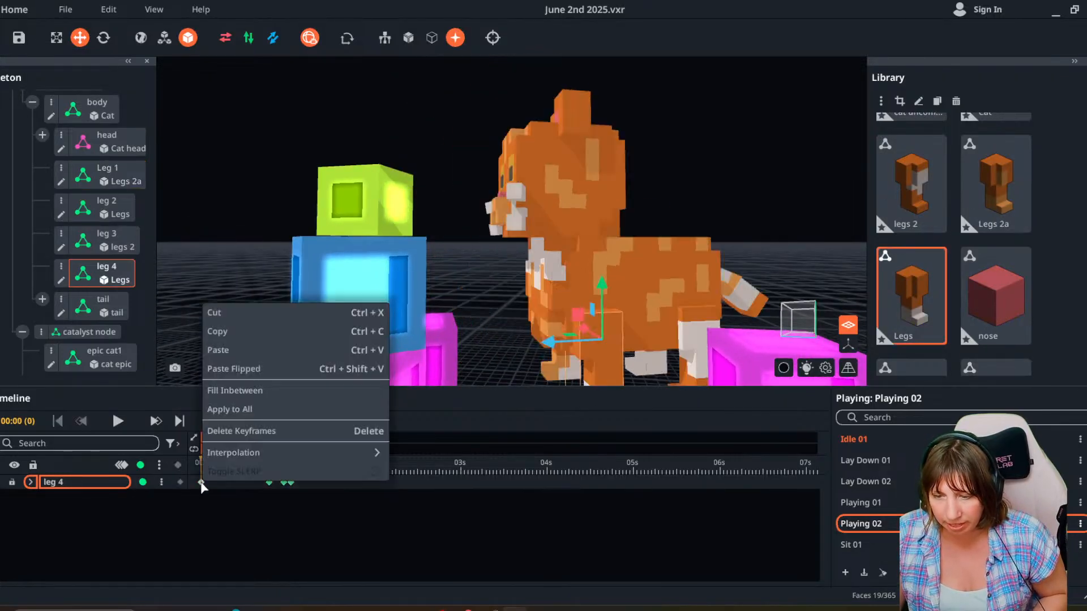
click(243, 333)
drag(226, 470, 219, 467)
key(ctrl+v)
At frame 12, rotate leg 4 up to reach forward and adjust its position against the cat's body.
click(244, 466)
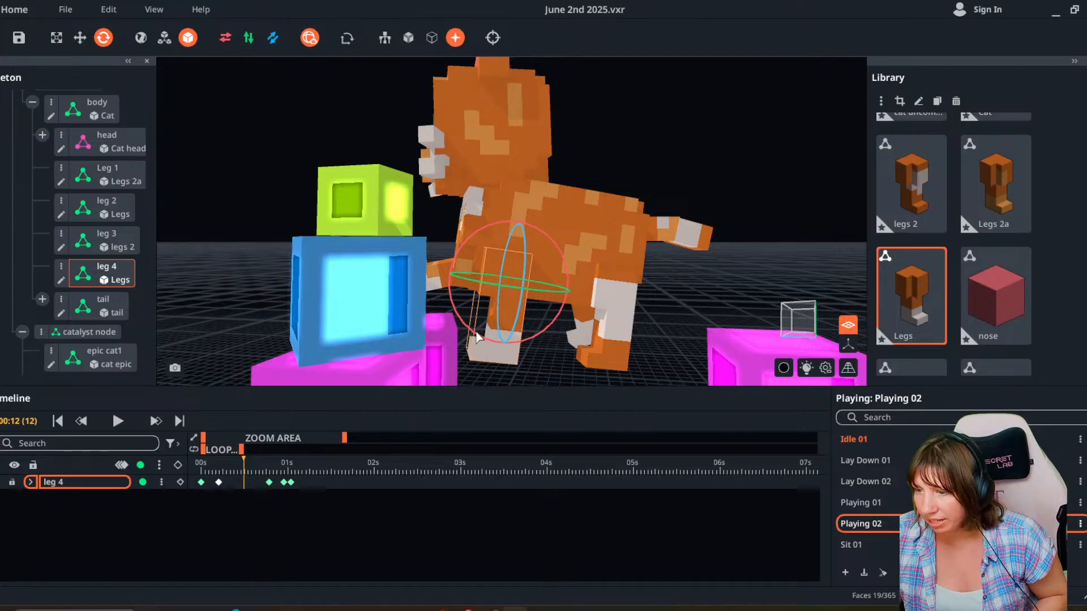
drag(482, 337, 352, 205)
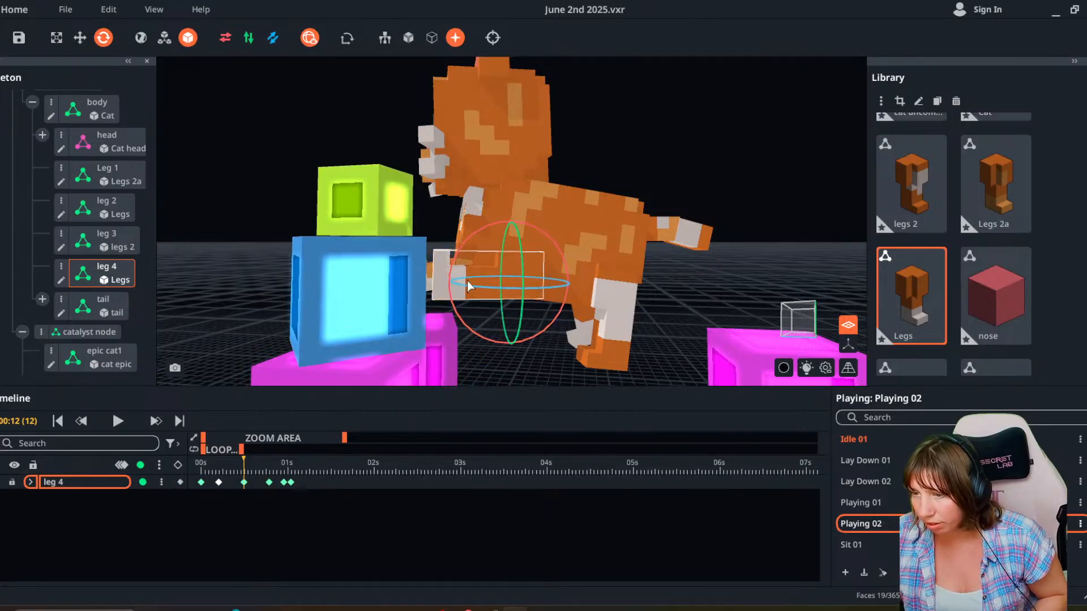
right_drag(385, 241, 474, 294)
click(470, 294)
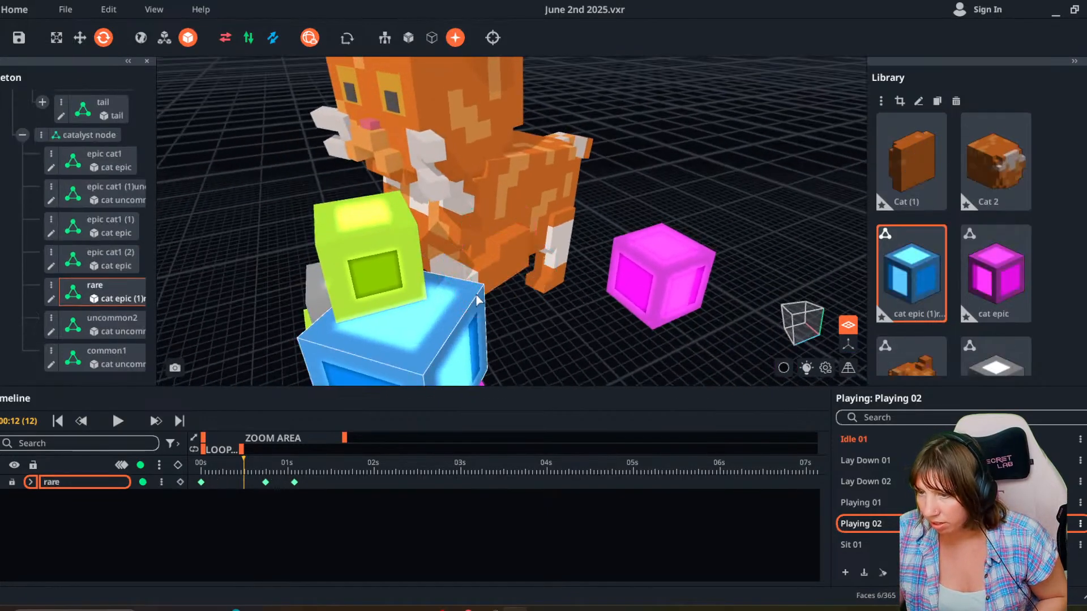
click(491, 275)
drag(471, 292, 475, 296)
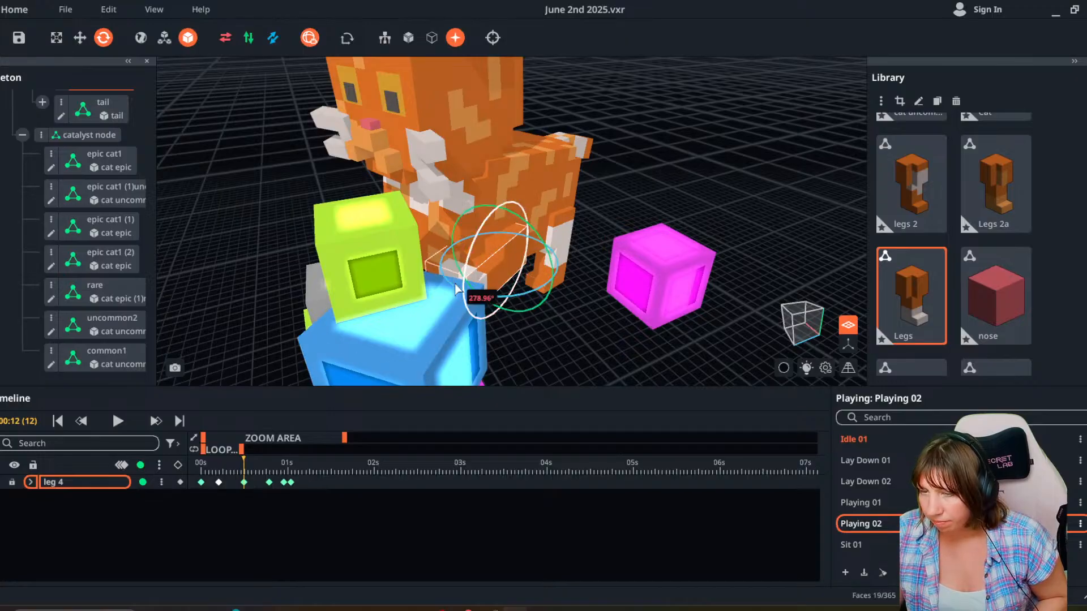
click(81, 39)
drag(521, 251, 514, 259)
Review the revised front leg motion from several angles, playing the animation through to its end.
drag(243, 467, 283, 467)
scroll(333, 378, down, 3)
mouse_move(324, 317)
right_down()
mouse_move(333, 303)
mouse_move(319, 318)
right_up()
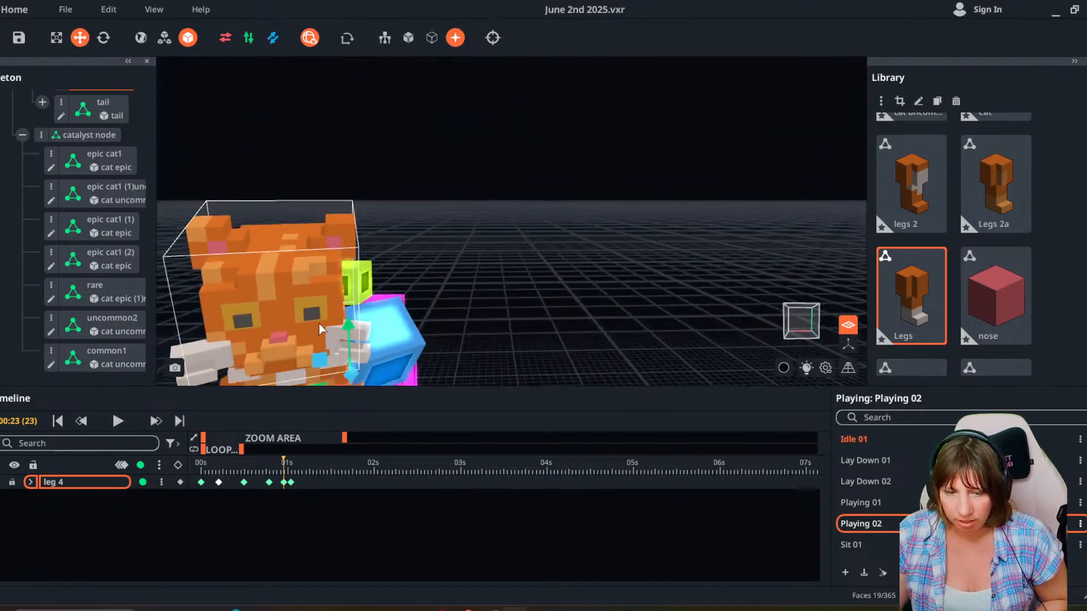
scroll(318, 324, down, 2)
middle_drag(318, 323, 334, 286)
right_drag(260, 361, 273, 379)
middle_drag(300, 374, 309, 326)
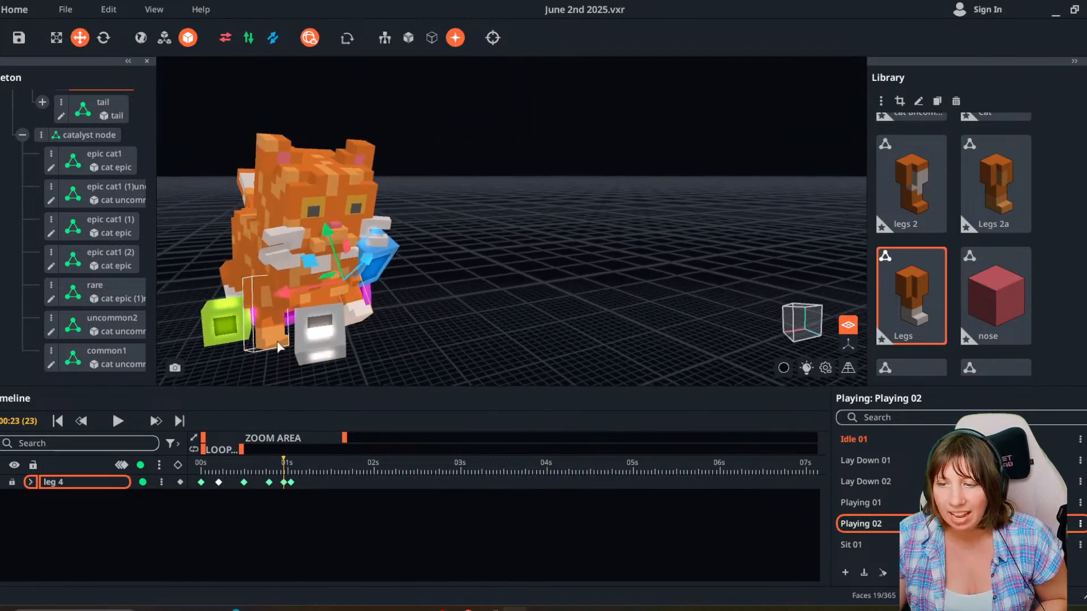
scroll(341, 361, down, 2)
right_drag(342, 361, 393, 268)
click(118, 422)
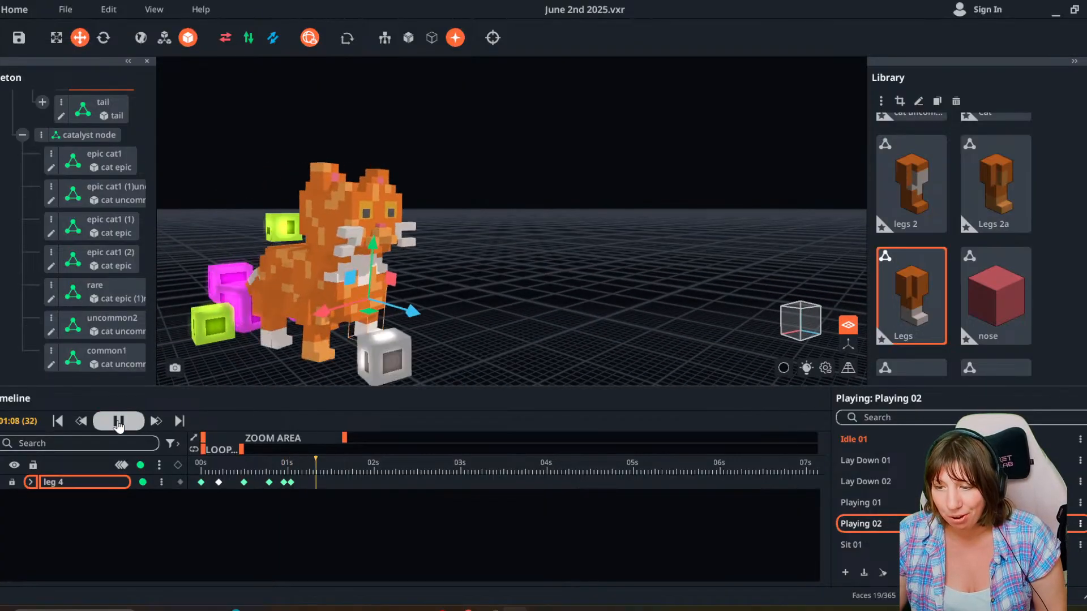
right_drag(271, 340, 337, 355)
click(378, 328)
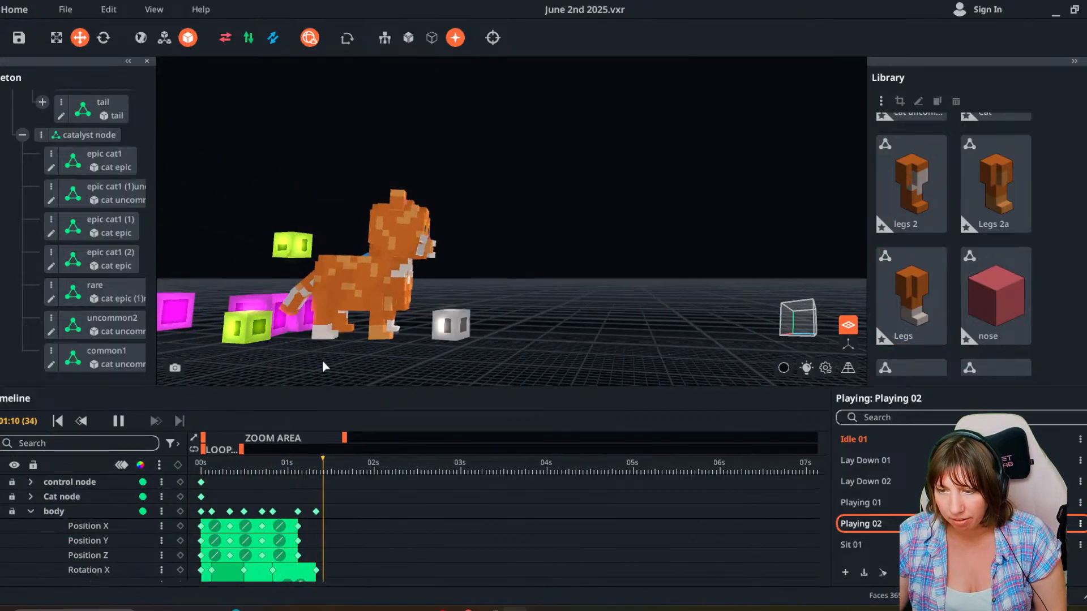
Copy Leg 1's frame 12 keyframe to frame 14 and play the animation to check the leap from the front.
click(117, 422)
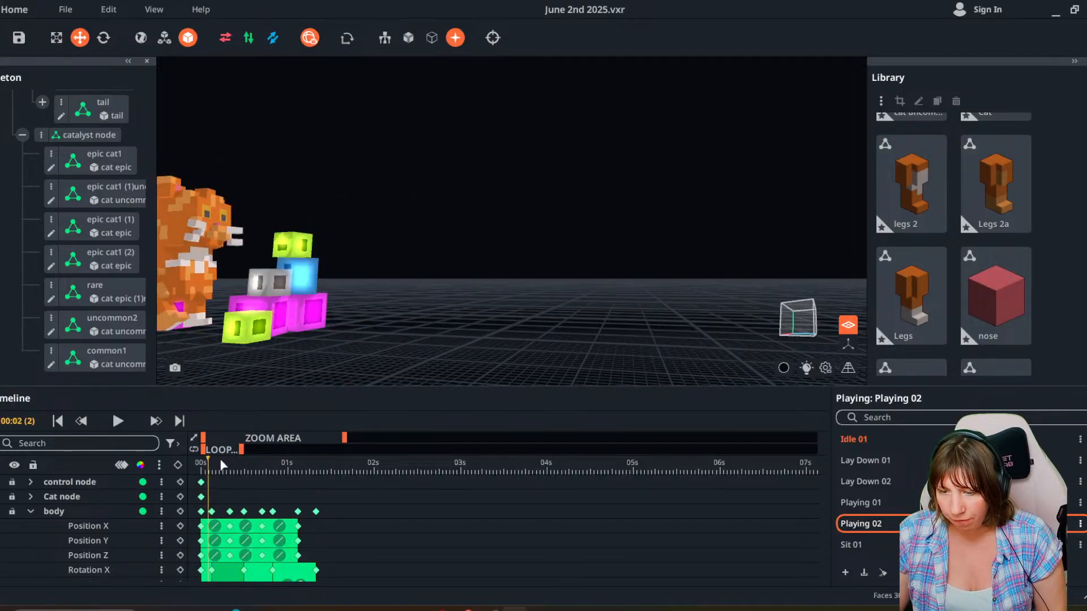
drag(221, 463, 251, 473)
click(235, 332)
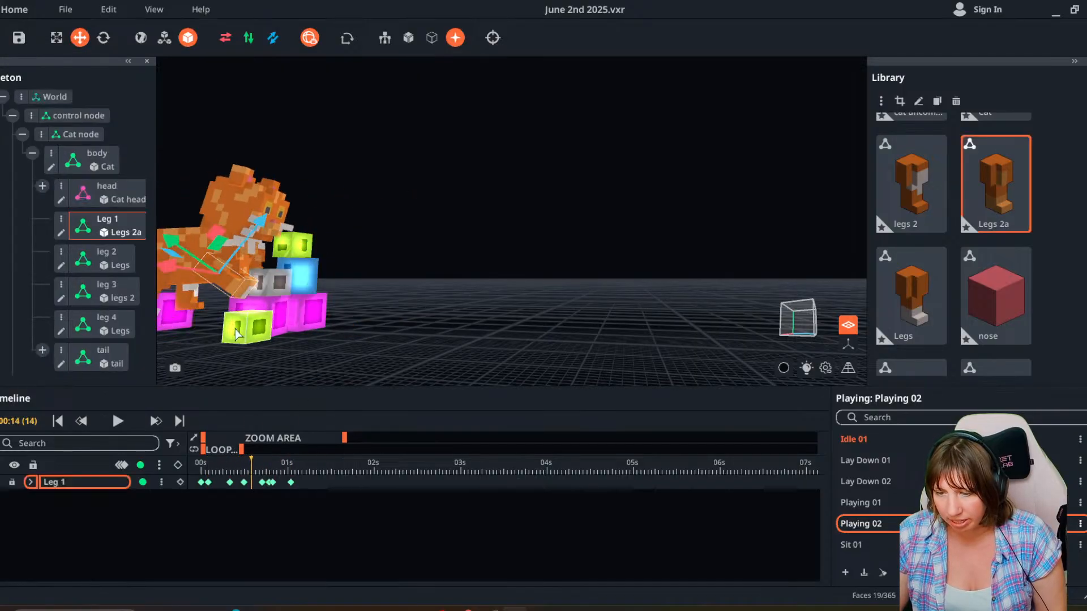
drag(346, 437, 240, 438)
right_click(352, 482)
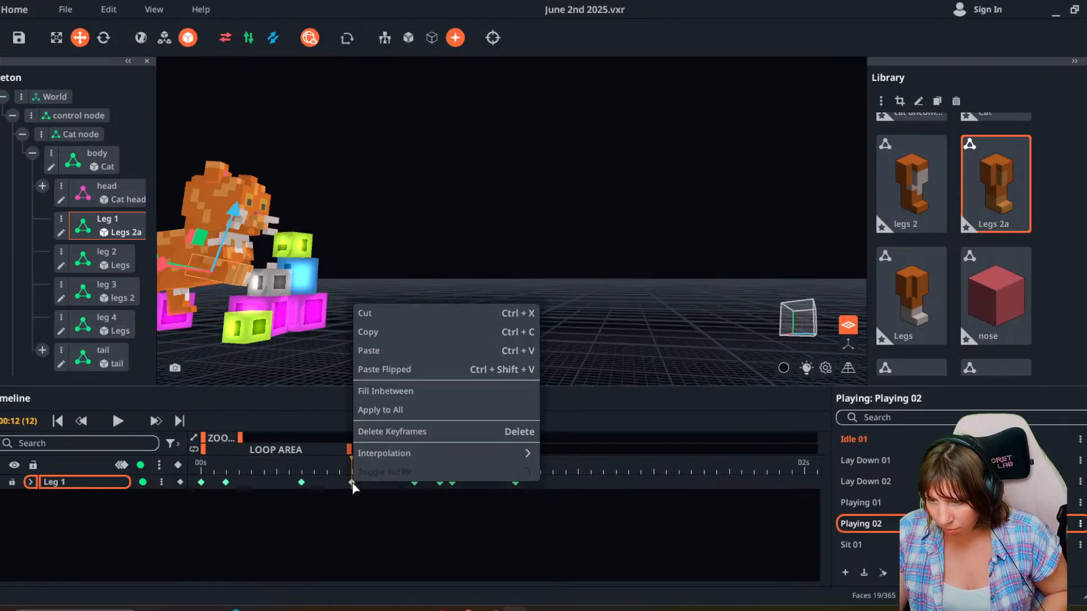
click(388, 351)
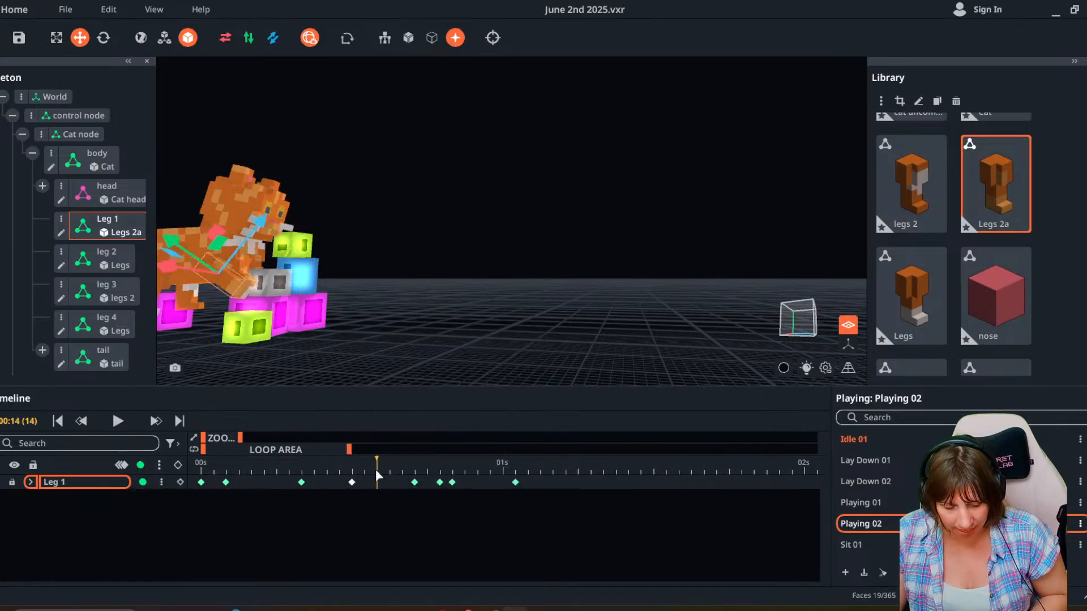
key(ctrl+v)
drag(377, 472, 177, 466)
click(121, 424)
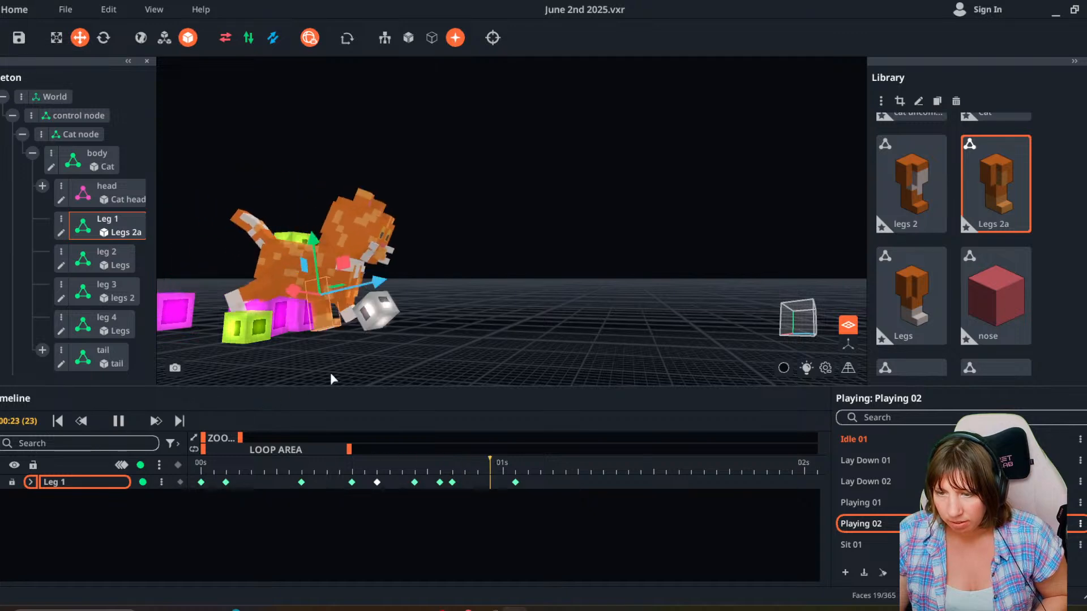
right_drag(340, 273, 336, 273)
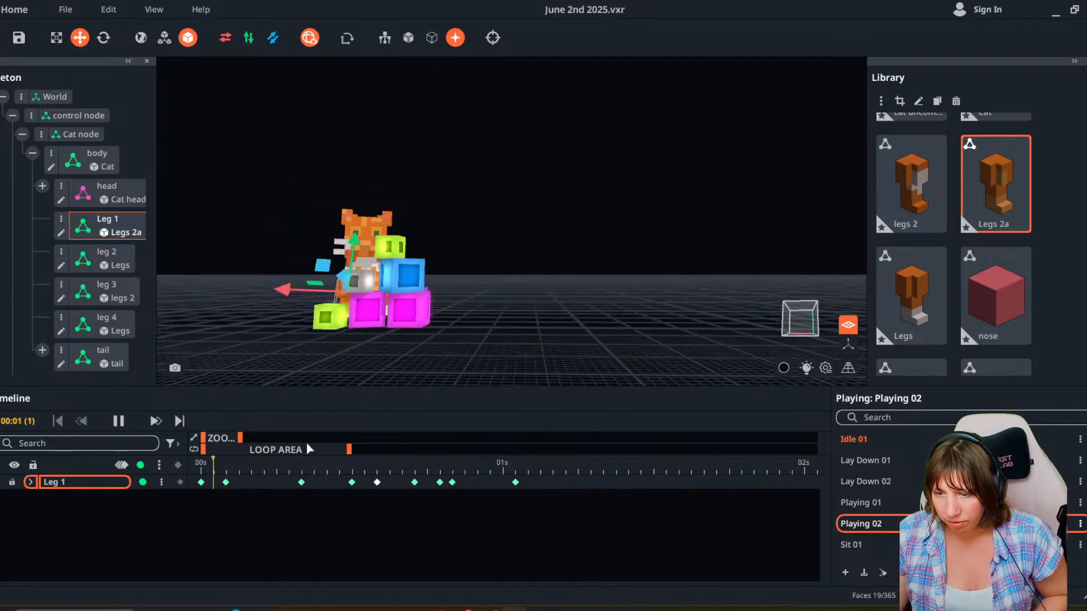
click(107, 422)
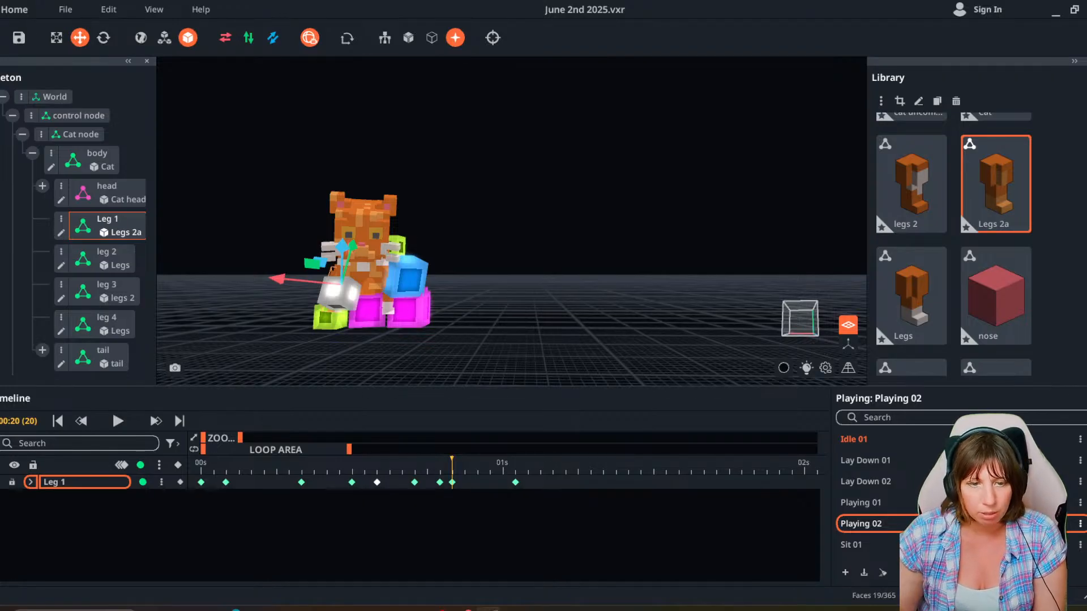
Move the frame 14 keyframe of the uncommon2 block on top of the stack to frame 15.
right_drag(181, 334, 274, 330)
scroll(278, 327, up, 4)
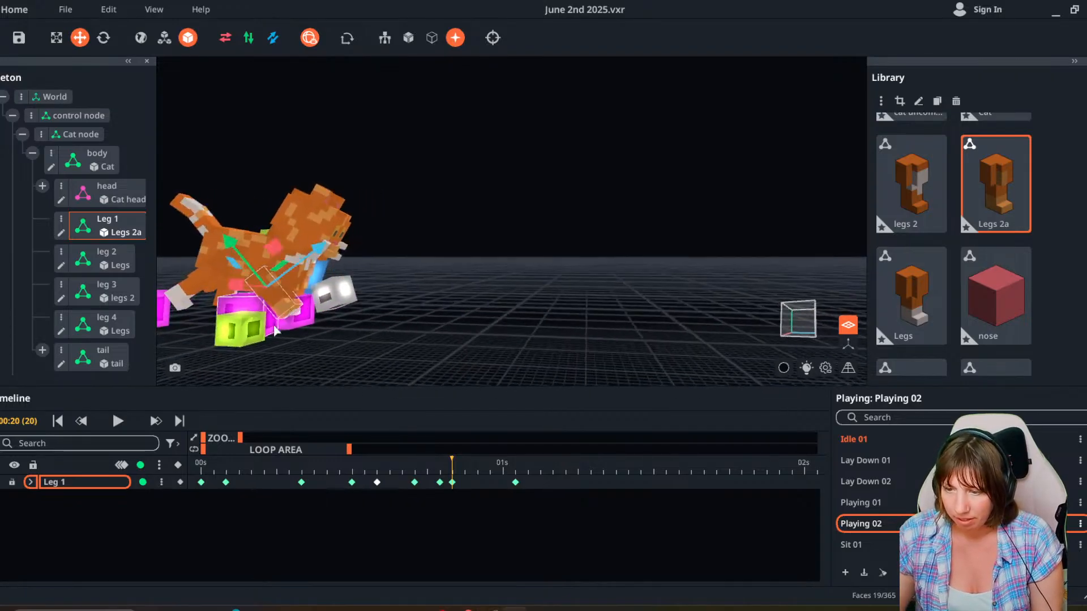
drag(250, 468, 378, 487)
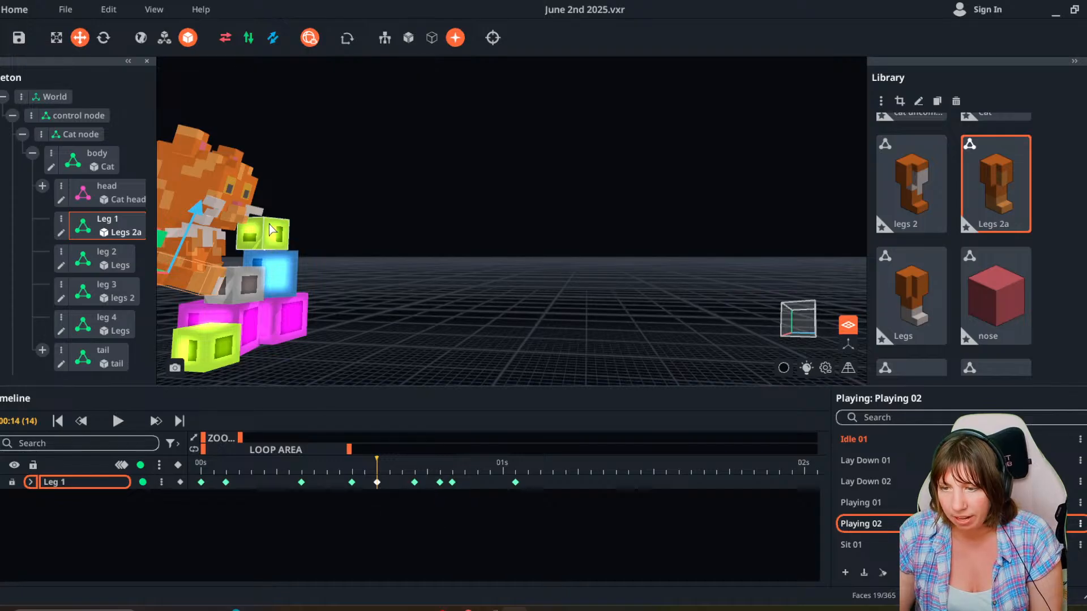
click(268, 263)
right_drag(268, 262, 260, 267)
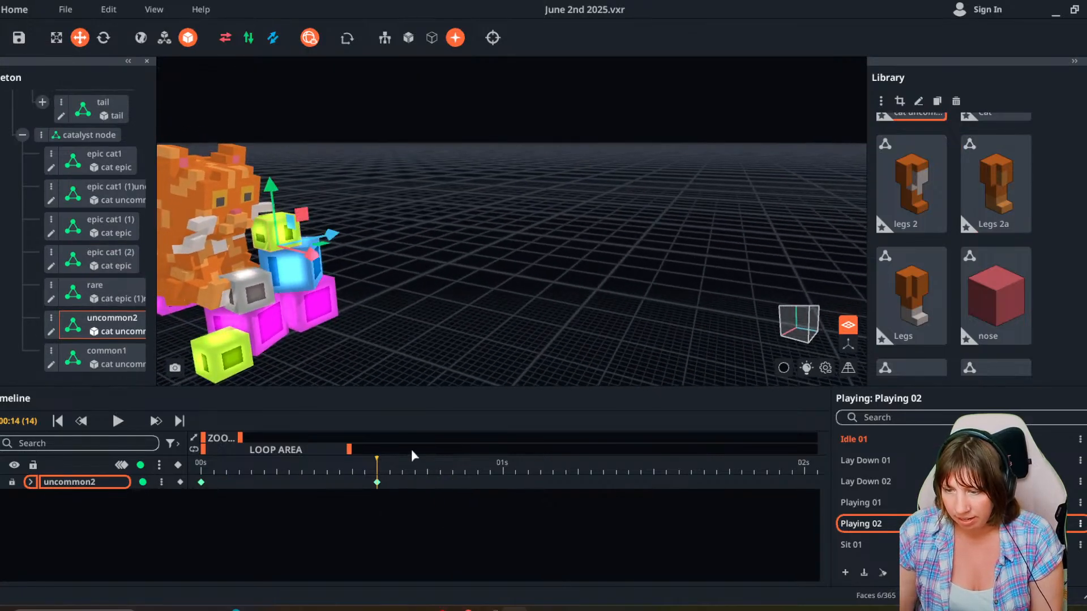
click(386, 460)
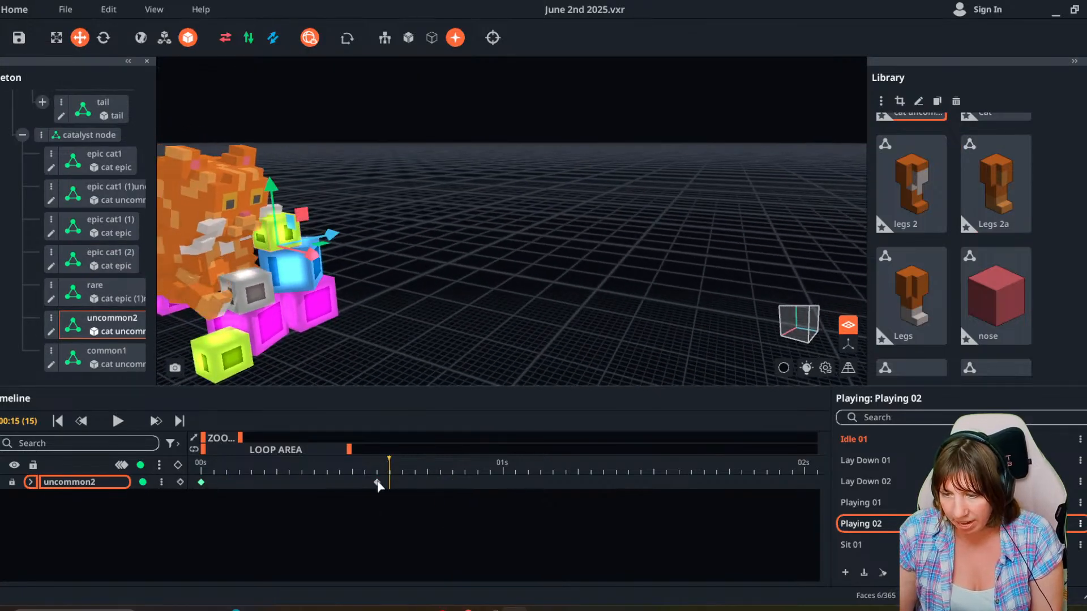
drag(386, 483, 396, 483)
At frame 18, move the uncommon2 block forward off the stack, well ahead of the cat.
right_drag(315, 312, 321, 307)
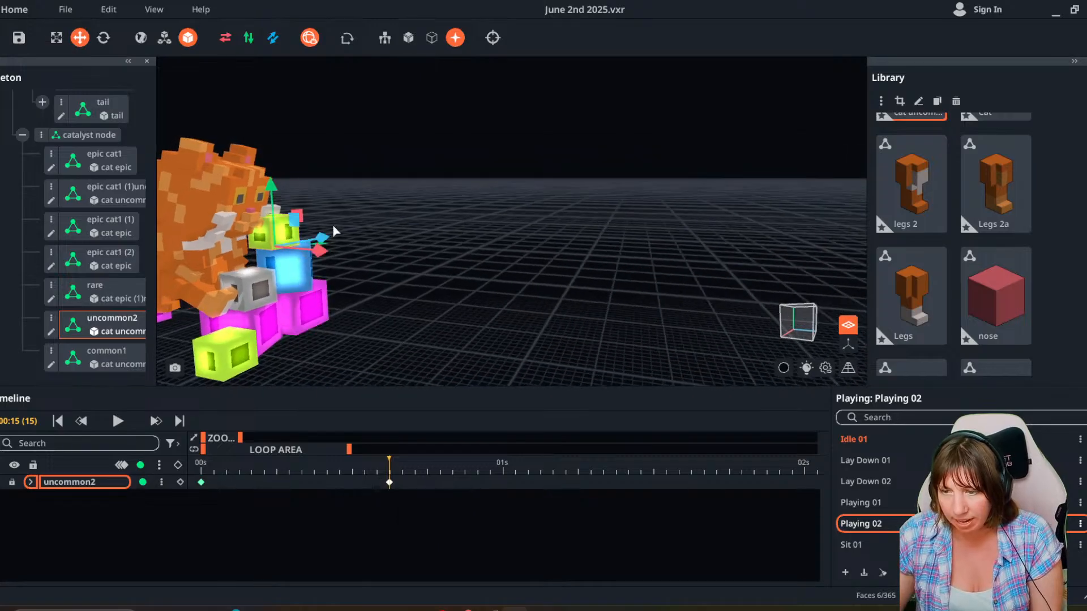
drag(317, 253, 396, 267)
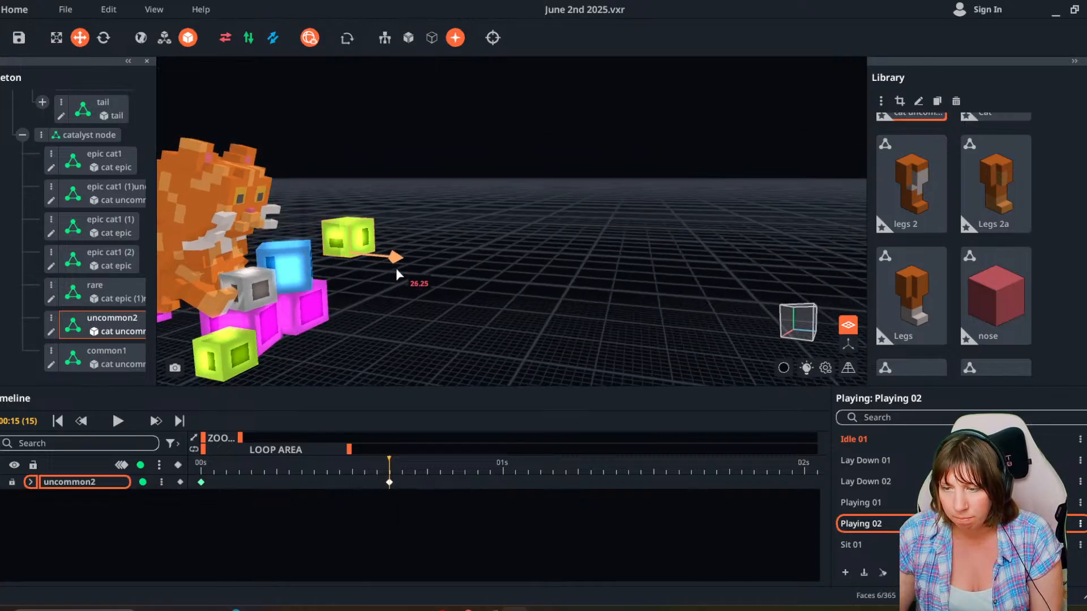
key(ctrl+z)
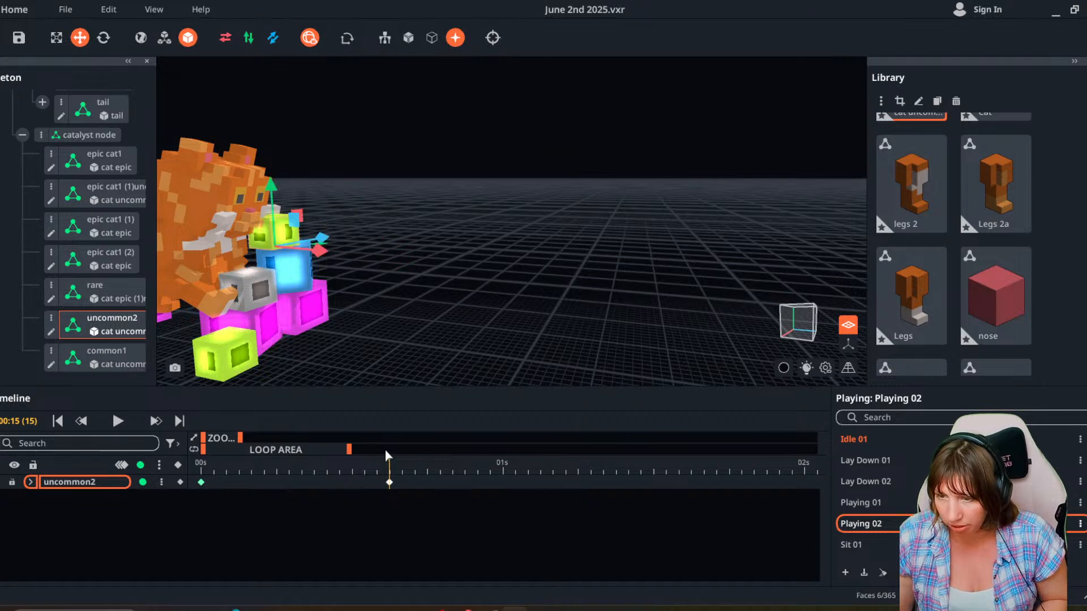
drag(390, 461, 425, 471)
drag(324, 251, 448, 291)
right_drag(448, 286, 440, 295)
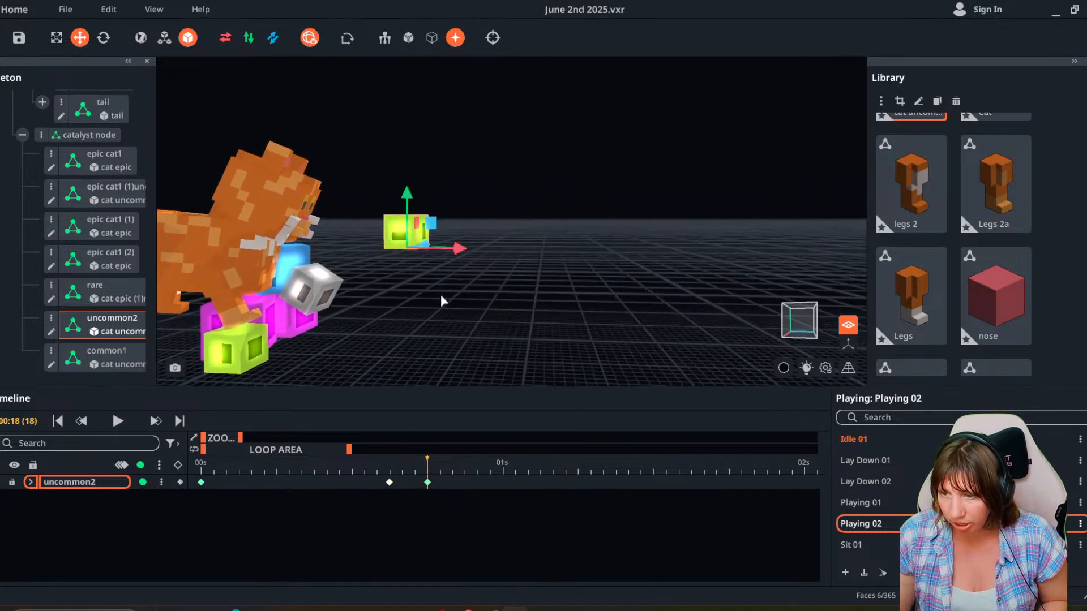
drag(457, 248, 496, 256)
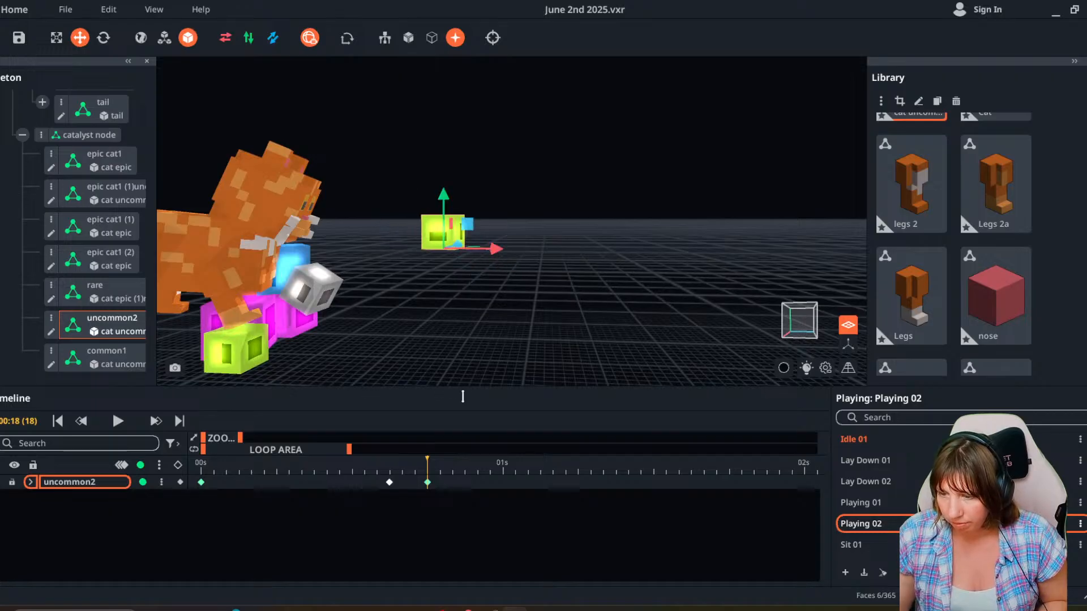
Shift the uncommon2 block's forward position keyframe to frame 23 and delete its extra keyframe at frame 18.
drag(427, 482, 474, 479)
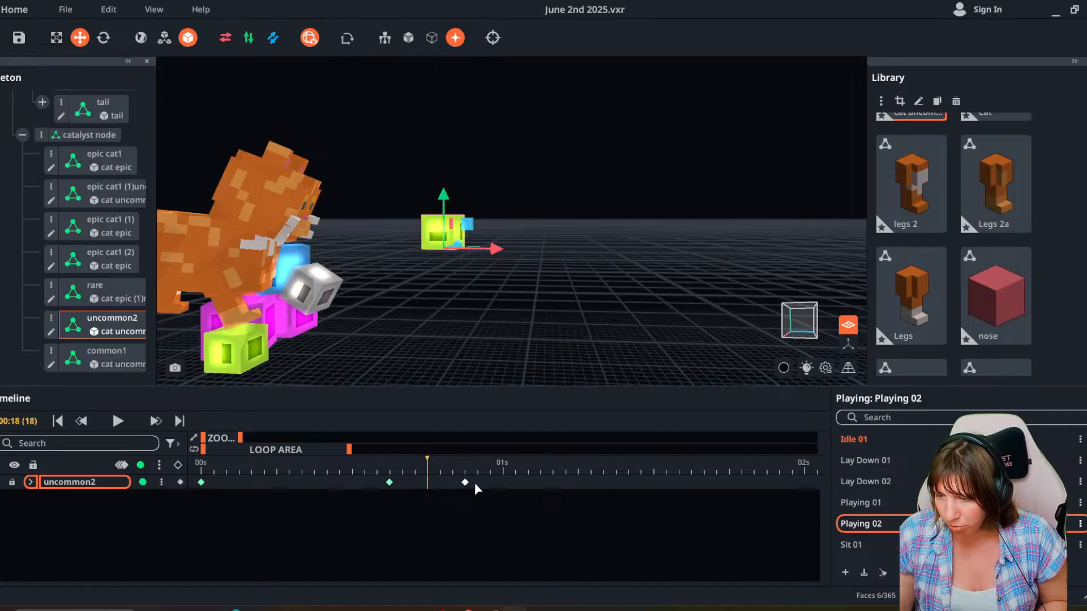
click(447, 207)
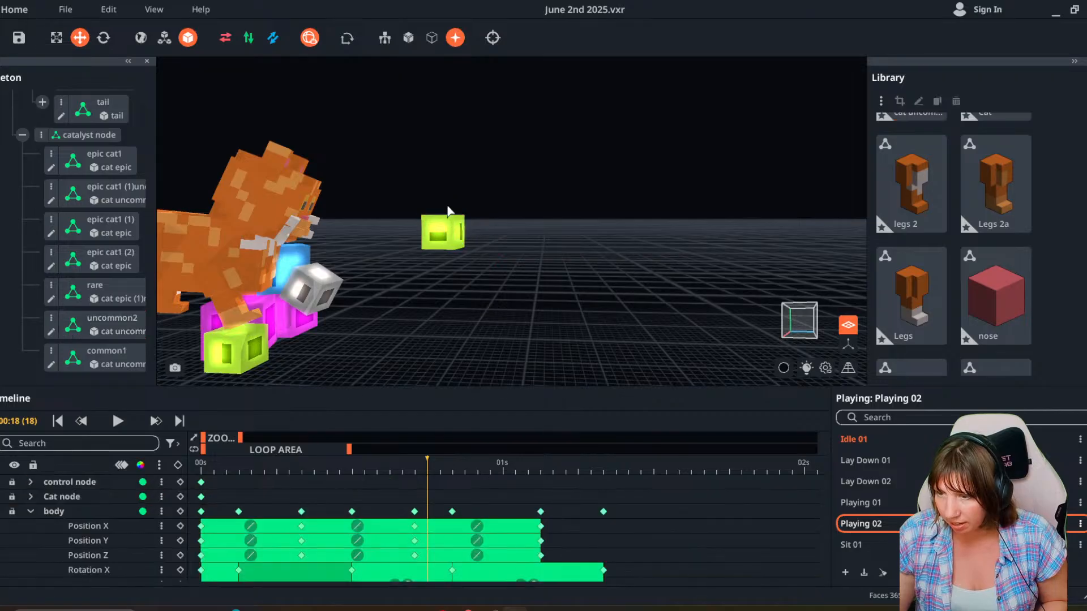
click(448, 211)
click(325, 471)
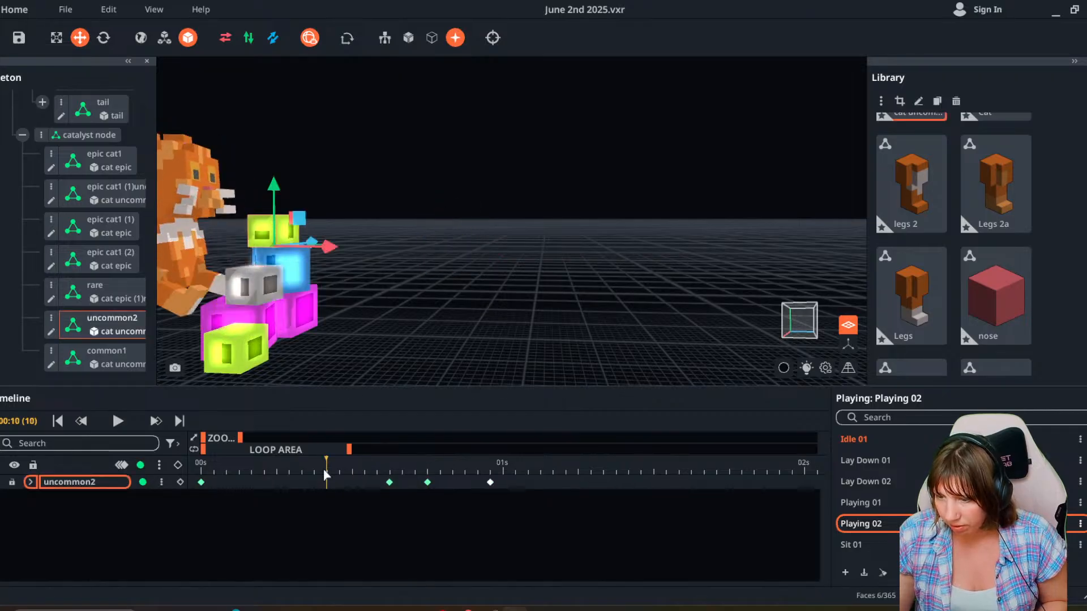
drag(324, 468, 507, 484)
click(415, 483)
key(Delete)
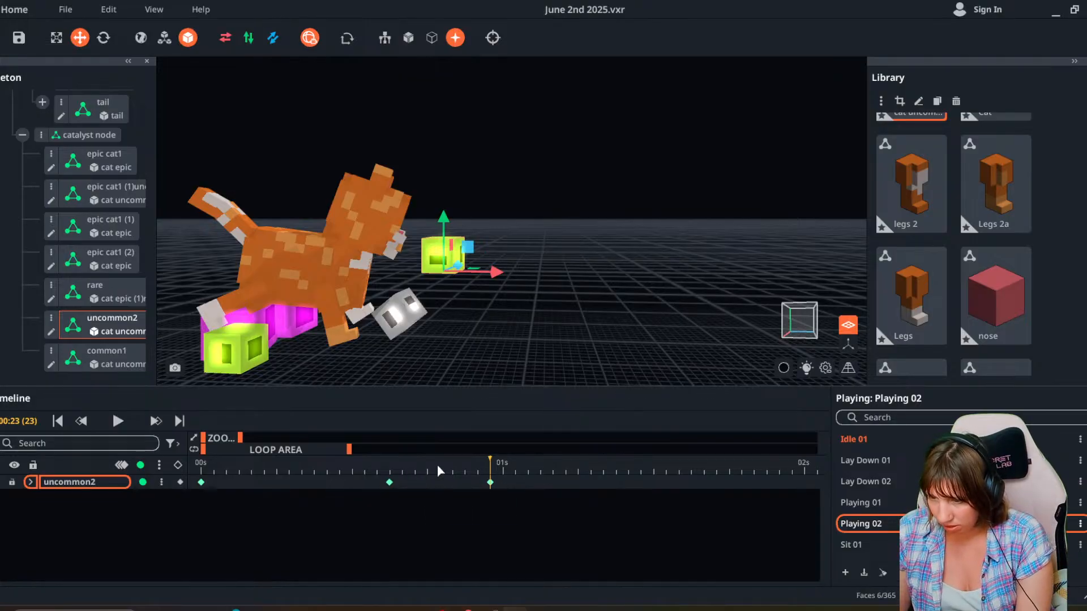
Key the uncommon2 block's fall: slightly lower at frame 21, forward and down to the floor at frame 26, and farther forward at frame 28.
click(464, 470)
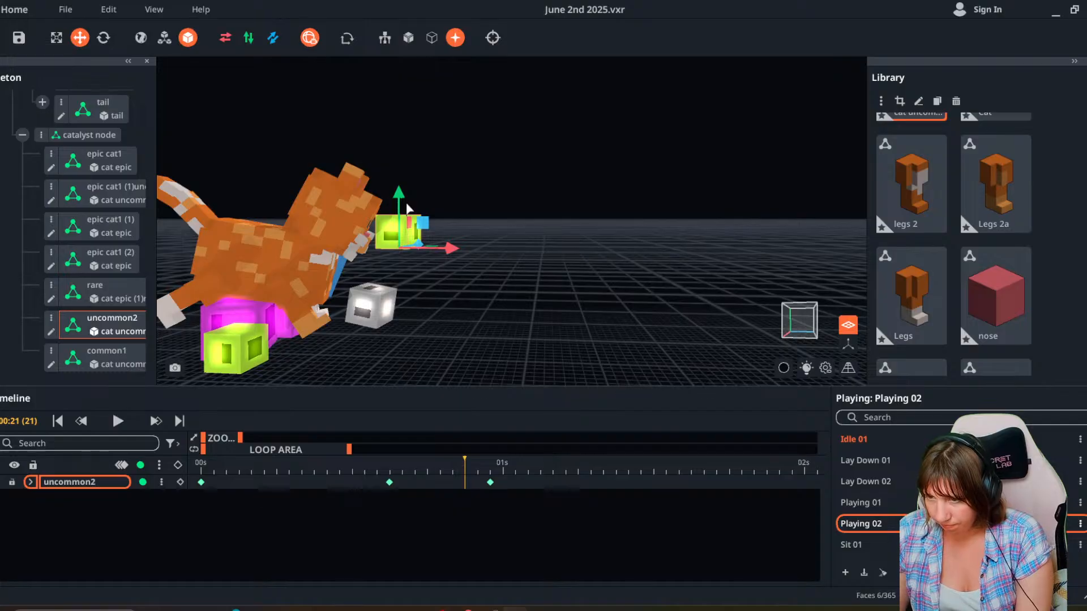
drag(399, 198, 399, 209)
drag(469, 470, 521, 499)
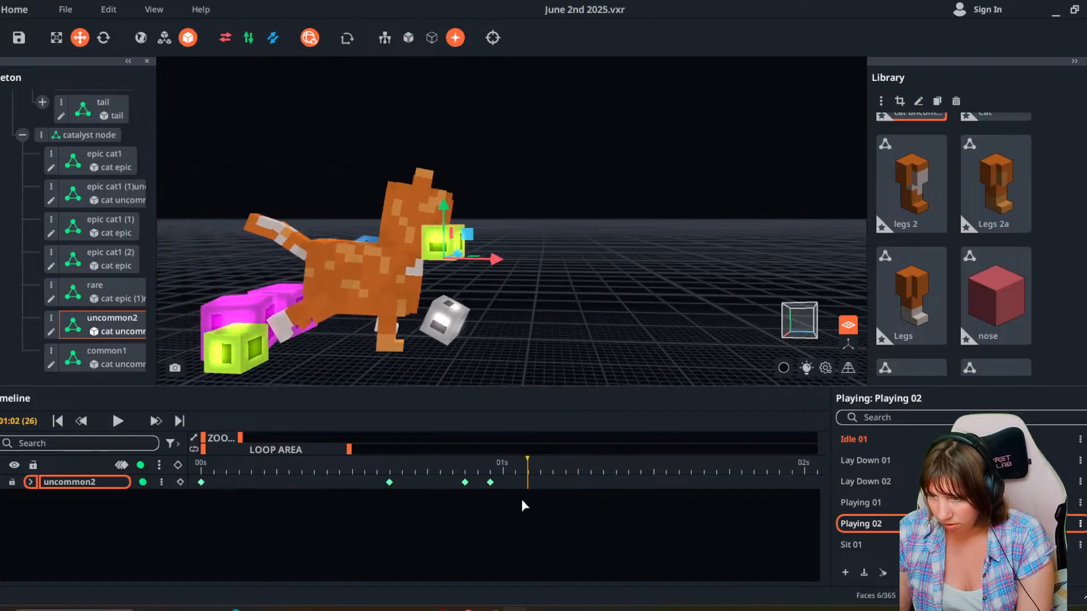
drag(442, 205, 572, 303)
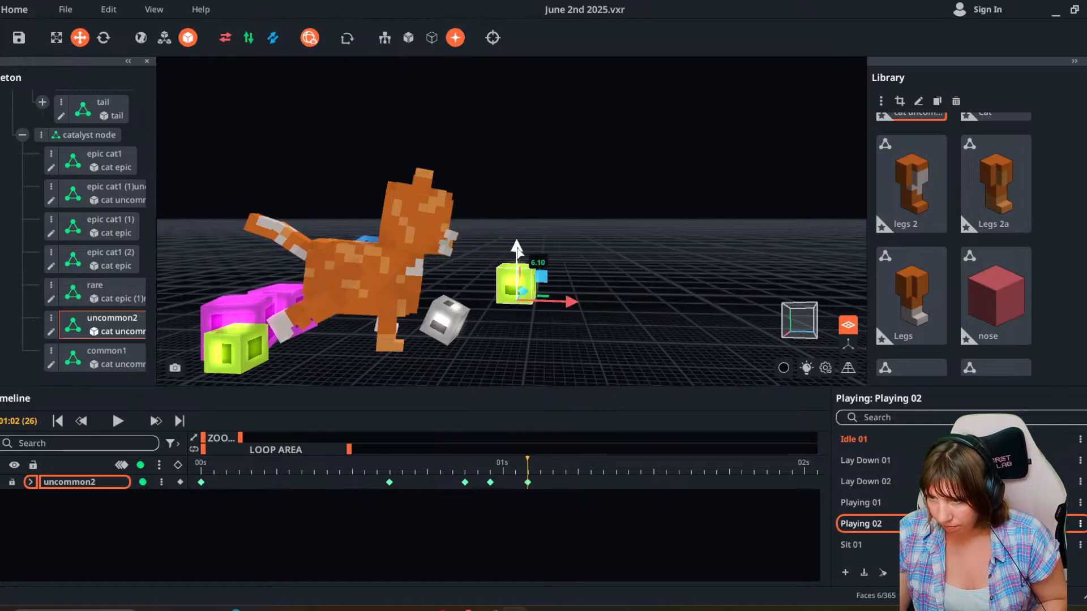
drag(516, 249, 517, 303)
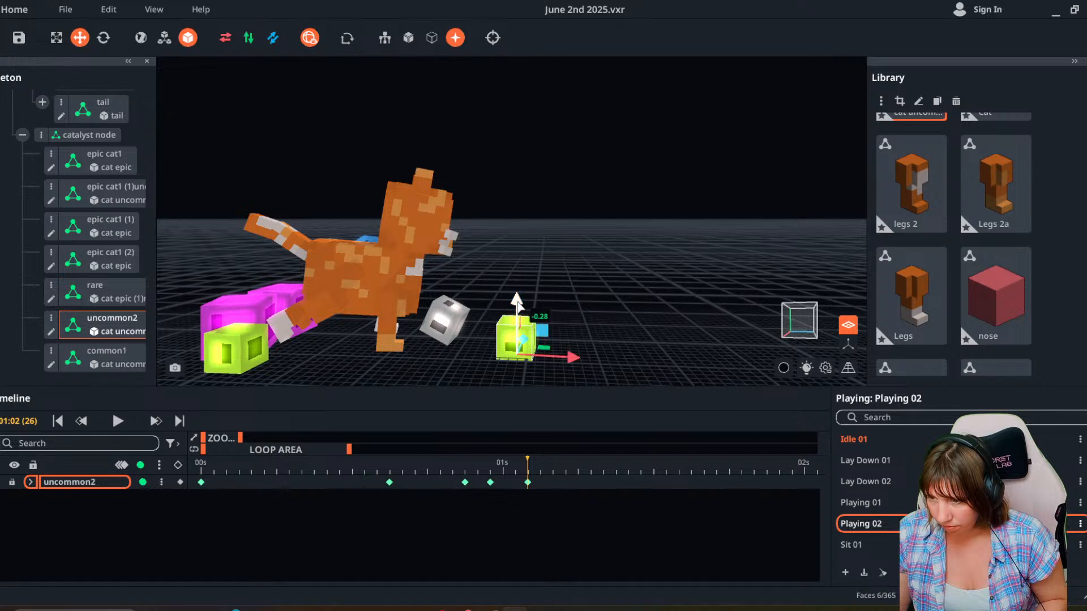
drag(527, 480, 553, 498)
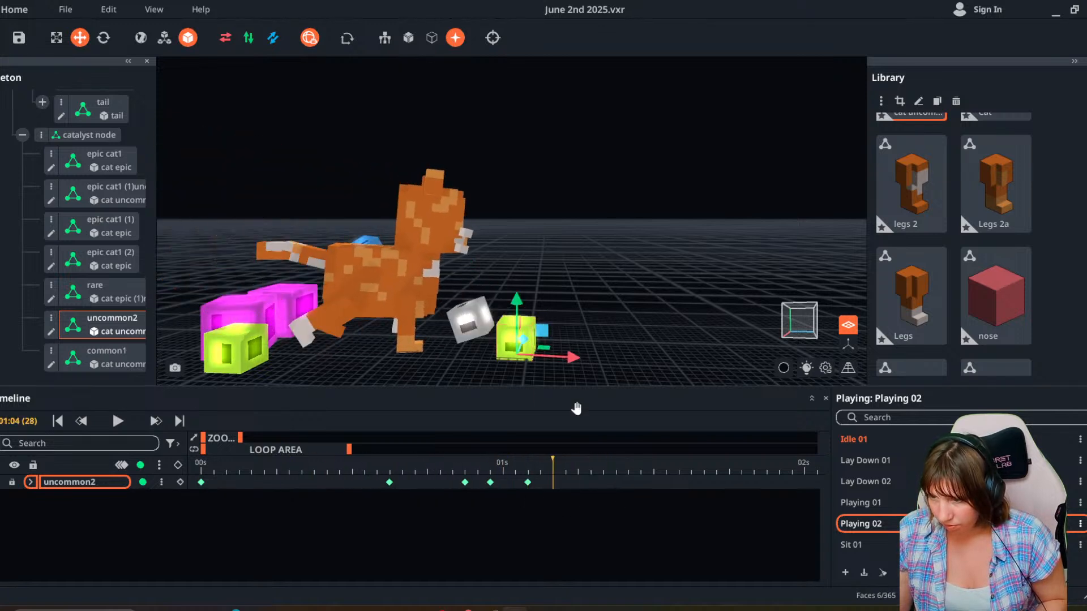
drag(574, 358, 600, 361)
At frame 19, rotate the uncommon2 block forward to start its tumble, and scrub through the motion to check it.
drag(553, 471, 439, 487)
key(e)
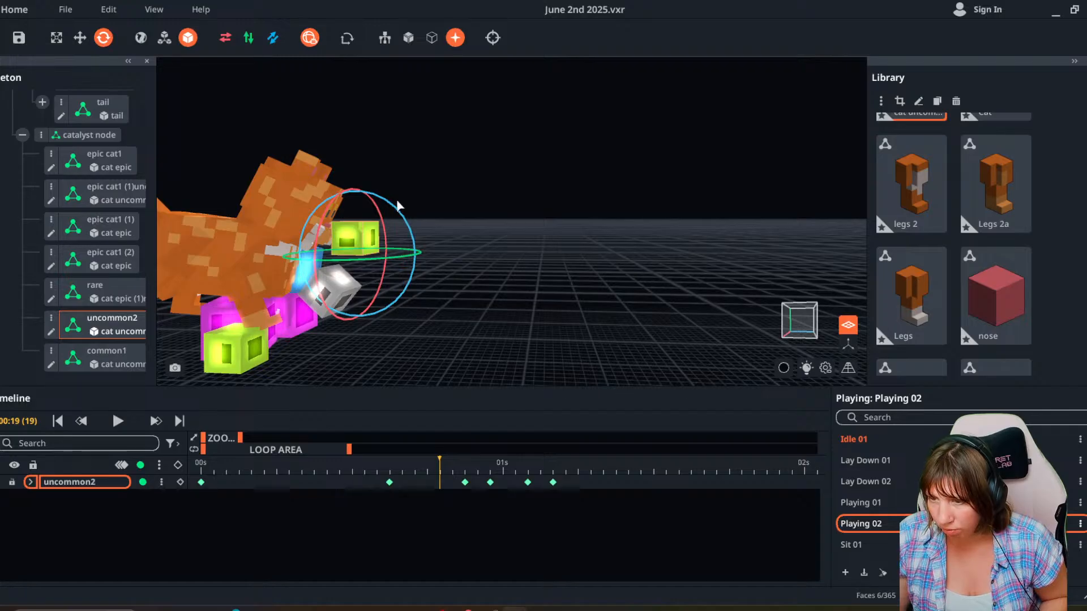
drag(397, 214, 412, 280)
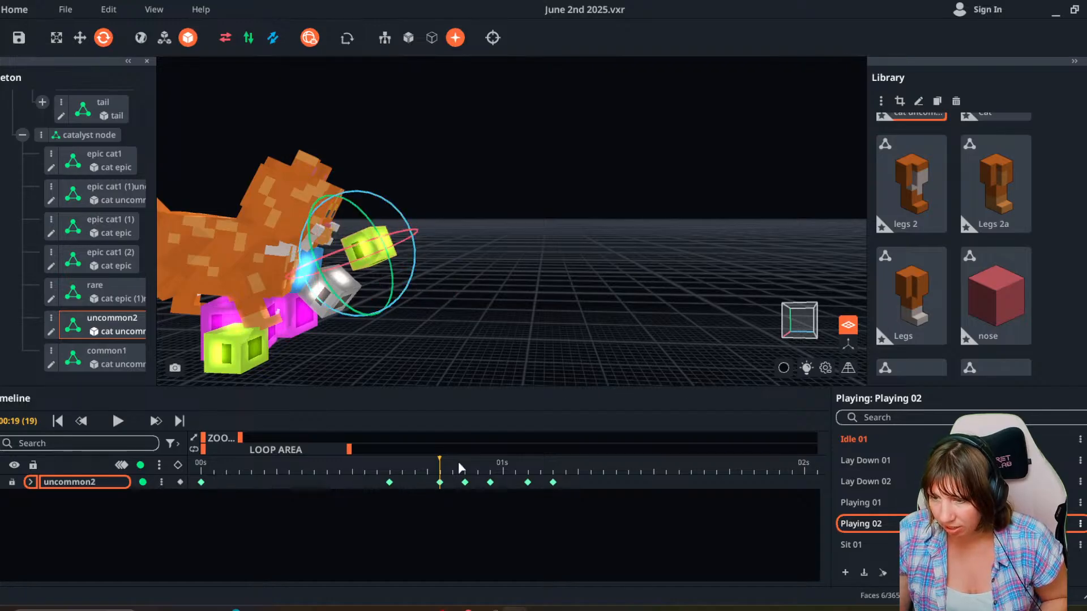
click(387, 480)
drag(387, 480, 449, 492)
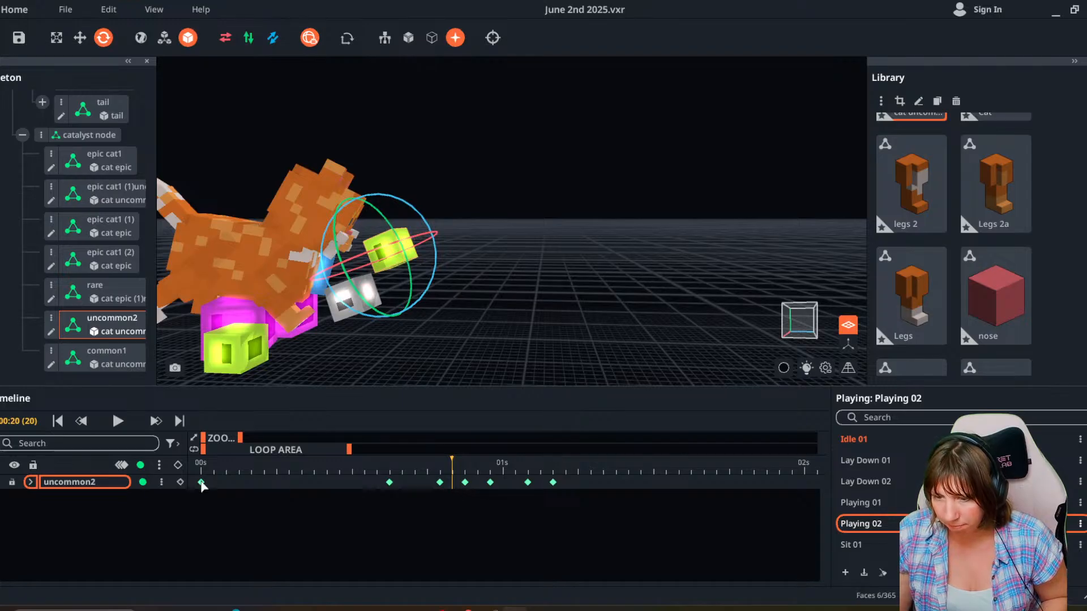
Add rotation keyframes for the uncommon2 block at frame 20 and rotate it farther at frame 22, checking the motion through frame 28.
click(30, 481)
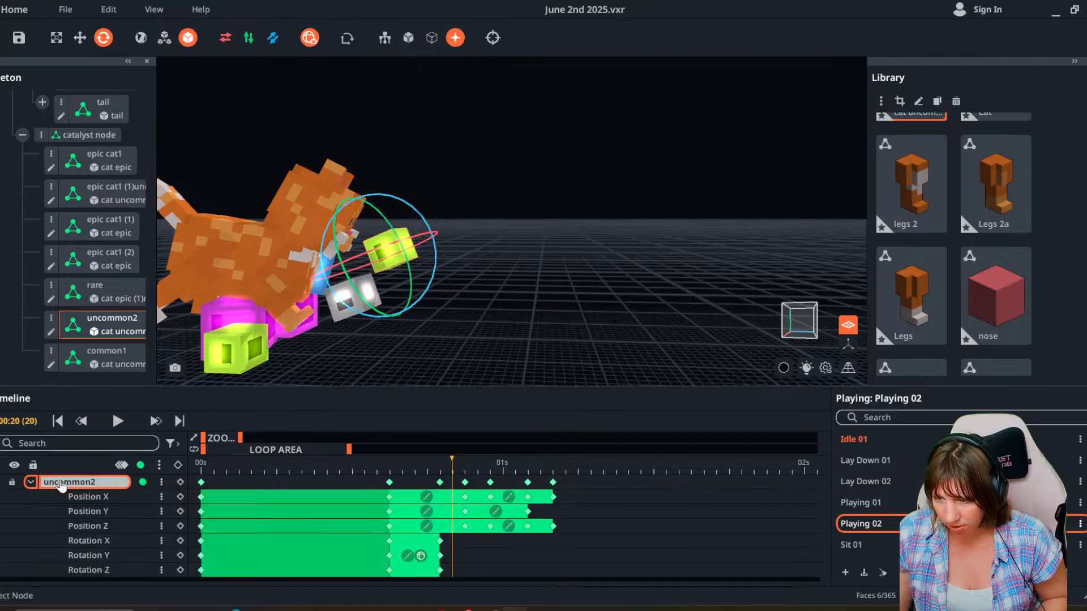
double_click(454, 540)
drag(455, 463, 480, 448)
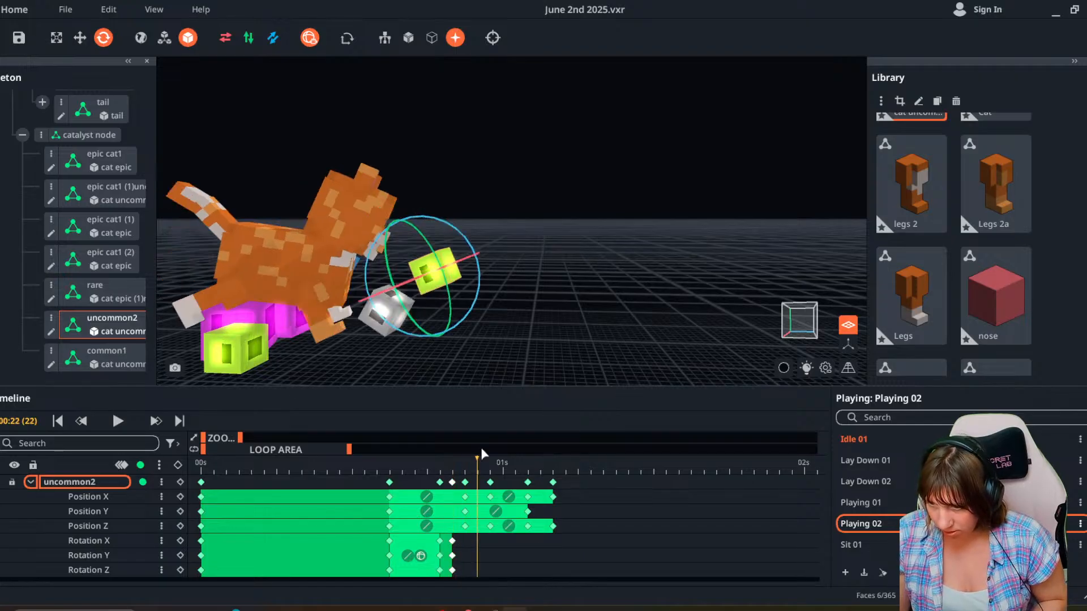
drag(461, 230, 439, 309)
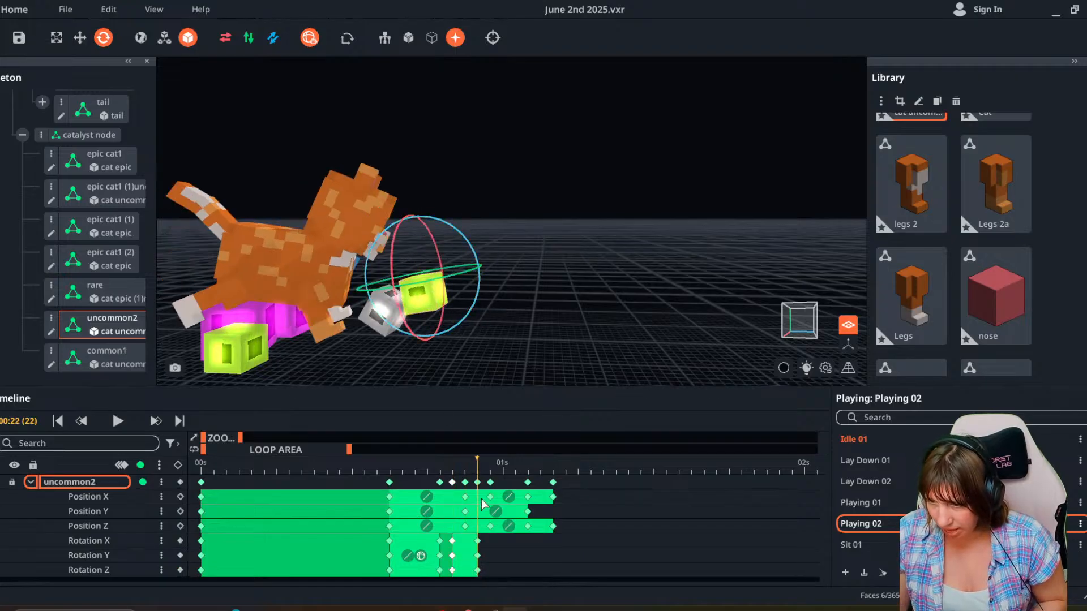
click(456, 462)
drag(456, 462, 556, 525)
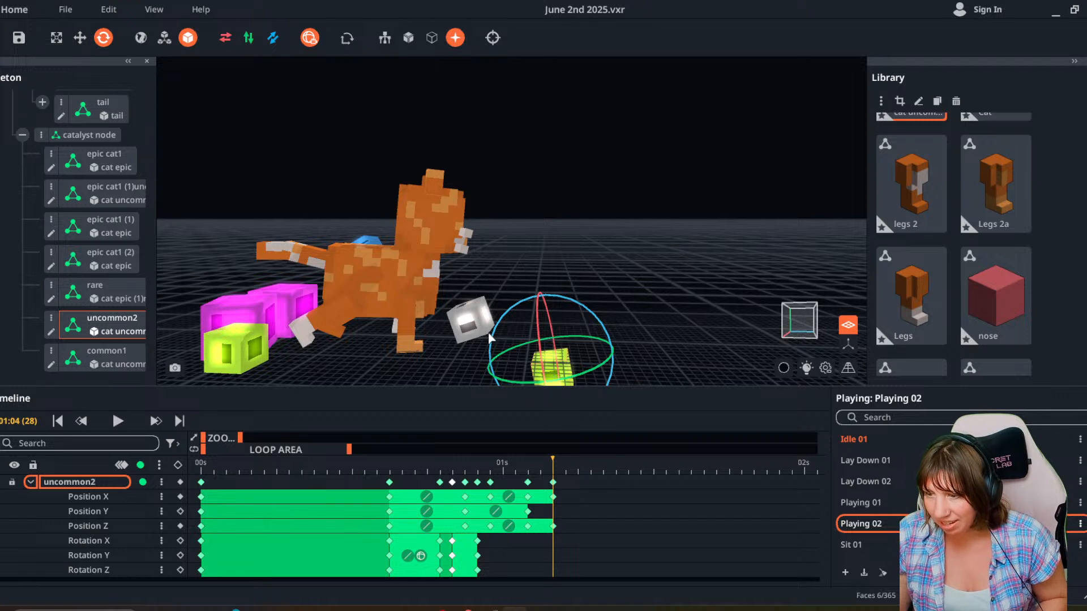
At frame 24, rotate the uncommon2 block farther forward to continue its tumble.
click(498, 321)
click(544, 371)
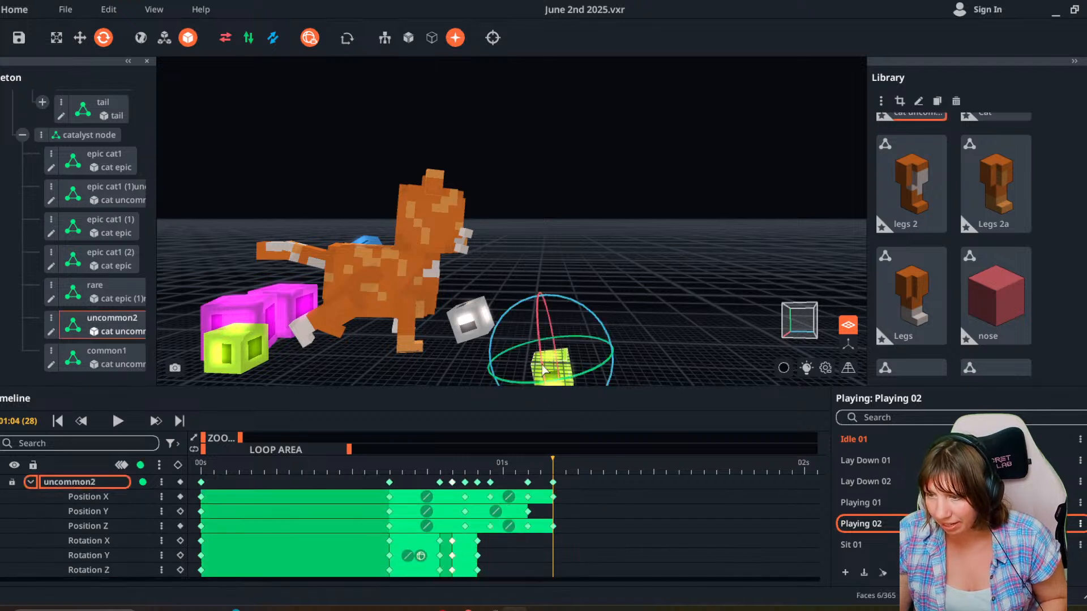
click(501, 470)
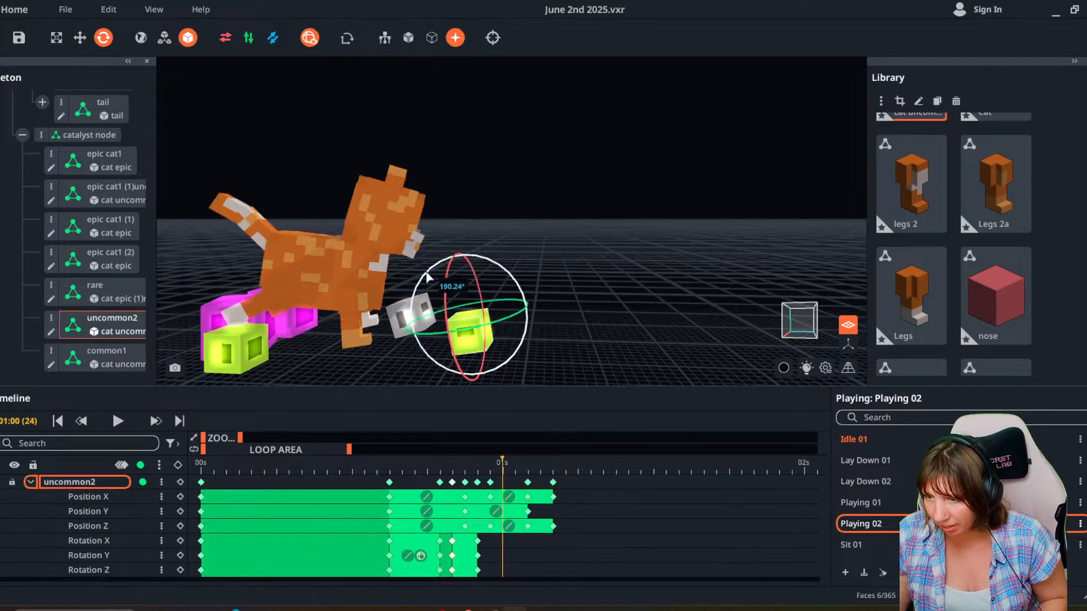
drag(421, 283, 535, 280)
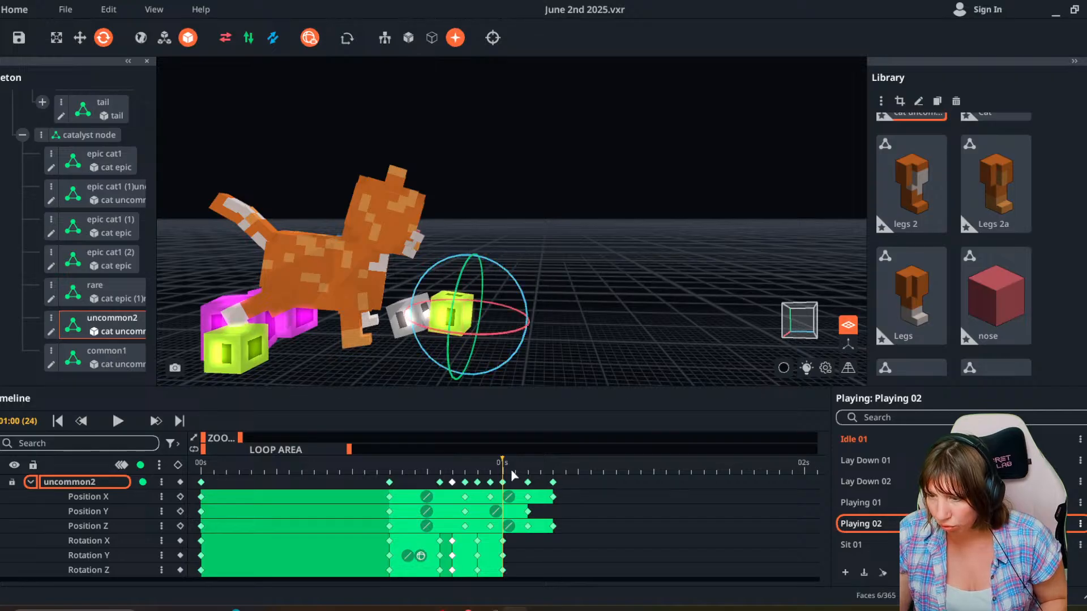
At frame 27, rotate the uncommon2 block farther to finish its tumble, and play the animation back from the start.
drag(509, 470, 541, 501)
drag(501, 307, 594, 331)
drag(550, 474, 194, 499)
click(112, 426)
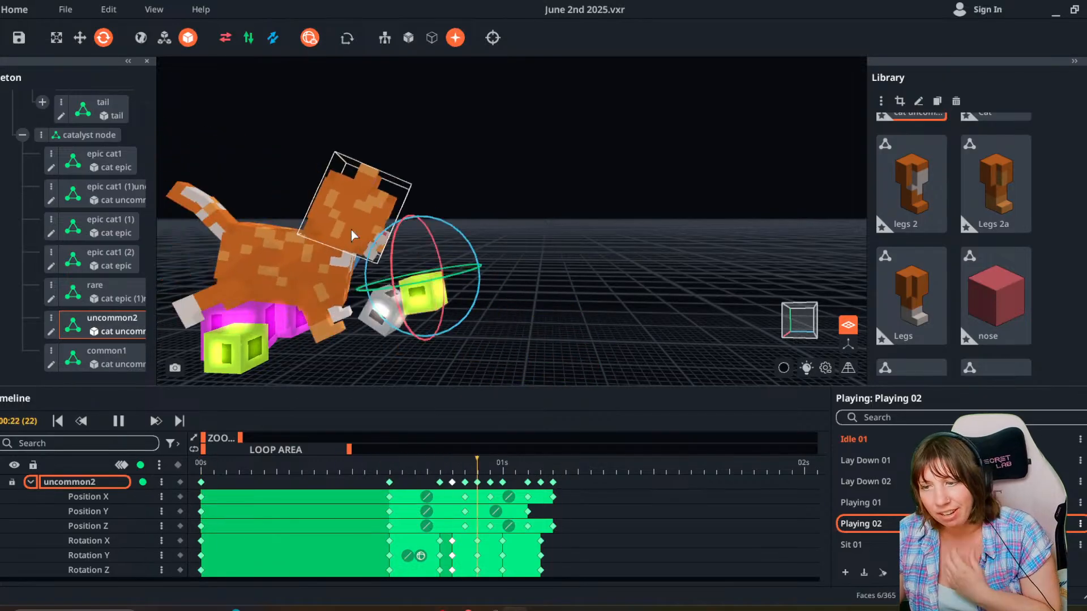
click(586, 215)
scroll(586, 216, down, 4)
right_drag(560, 310, 543, 294)
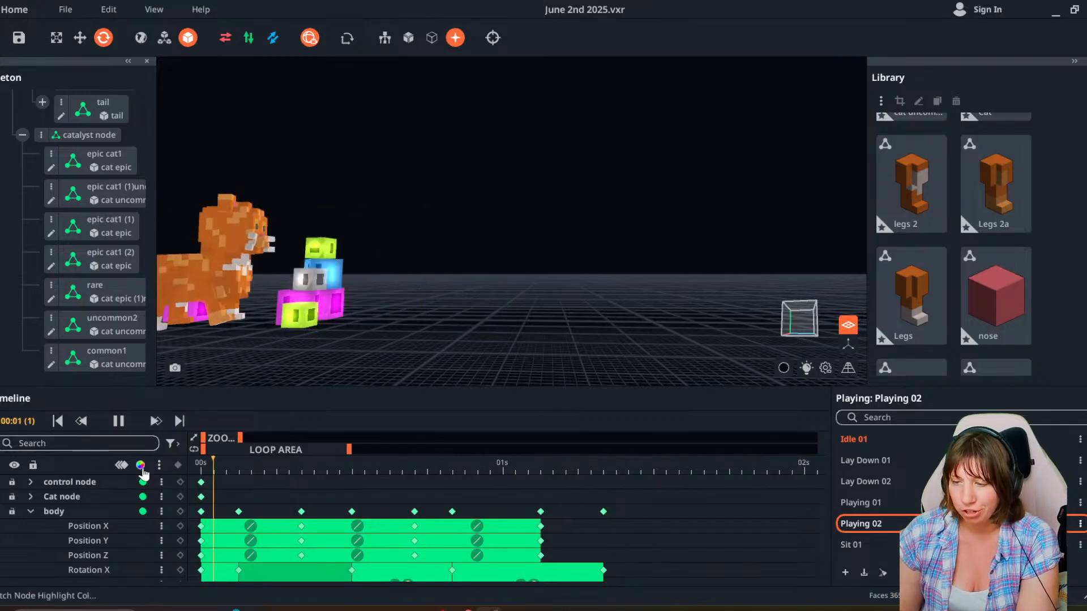
click(118, 421)
At frame 29, move the blue rare block forward past the cat and down toward the floor.
right_drag(338, 351, 395, 318)
mouse_move(421, 469)
mouse_down()
mouse_move(344, 464)
mouse_move(437, 462)
mouse_up()
right_drag(420, 356, 353, 333)
click(344, 276)
drag(433, 475, 532, 473)
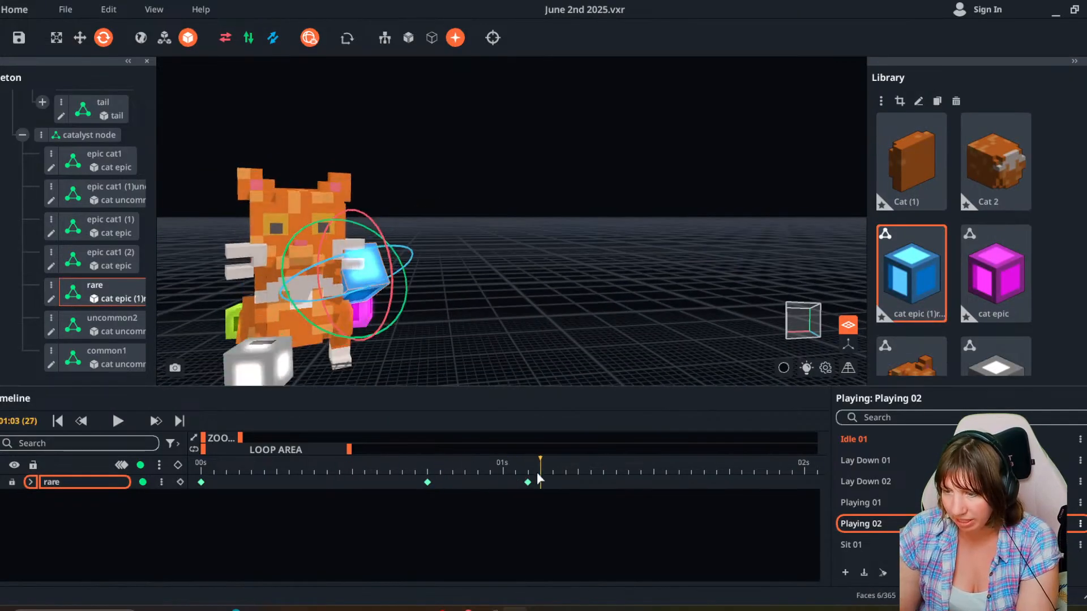
right_drag(411, 381, 395, 362)
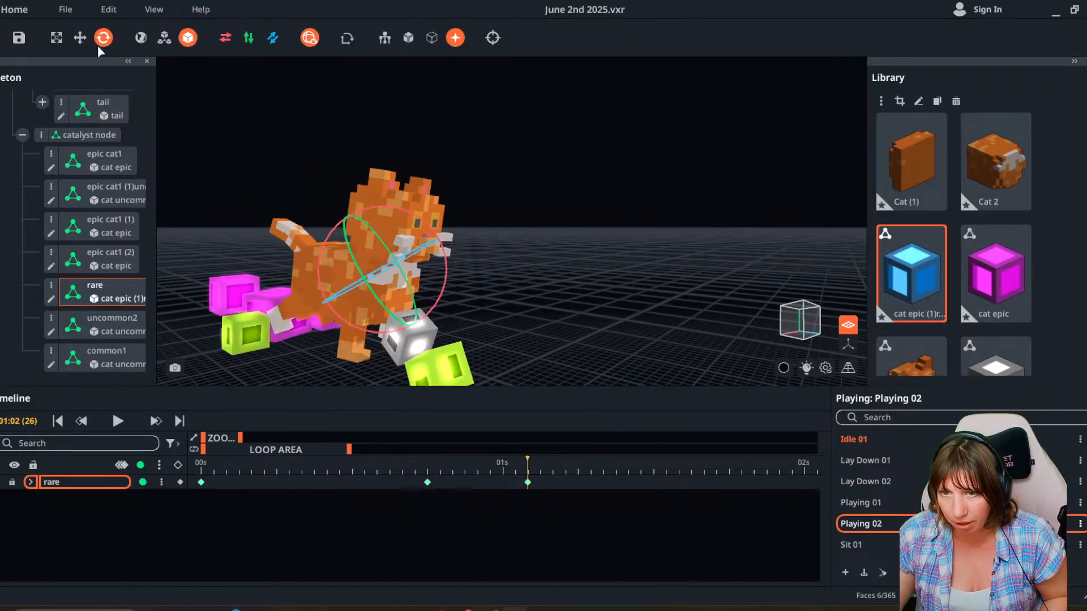
drag(537, 465, 568, 468)
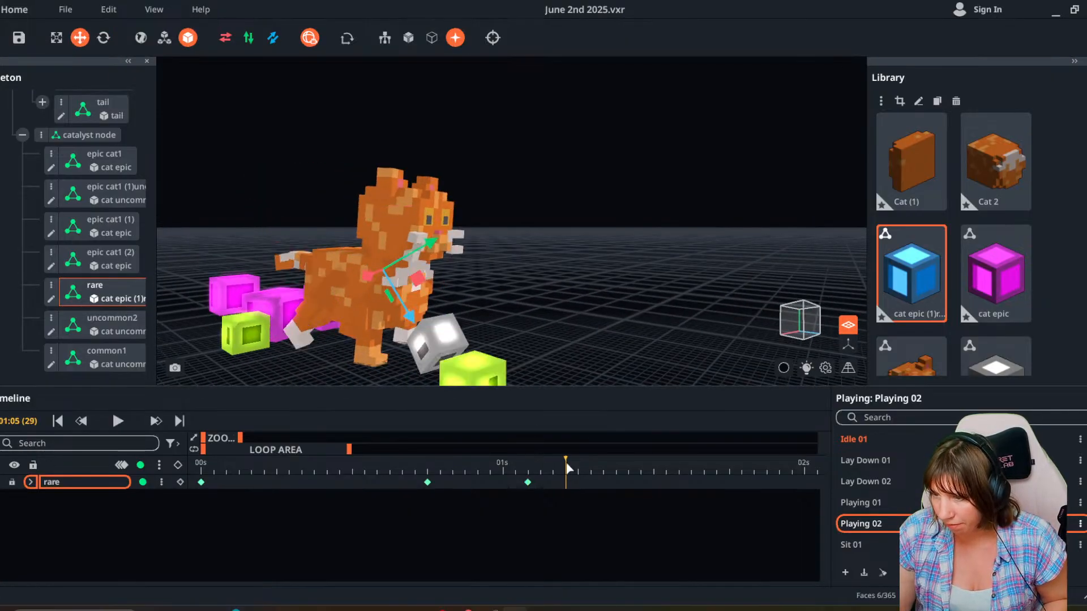
drag(407, 261, 545, 217)
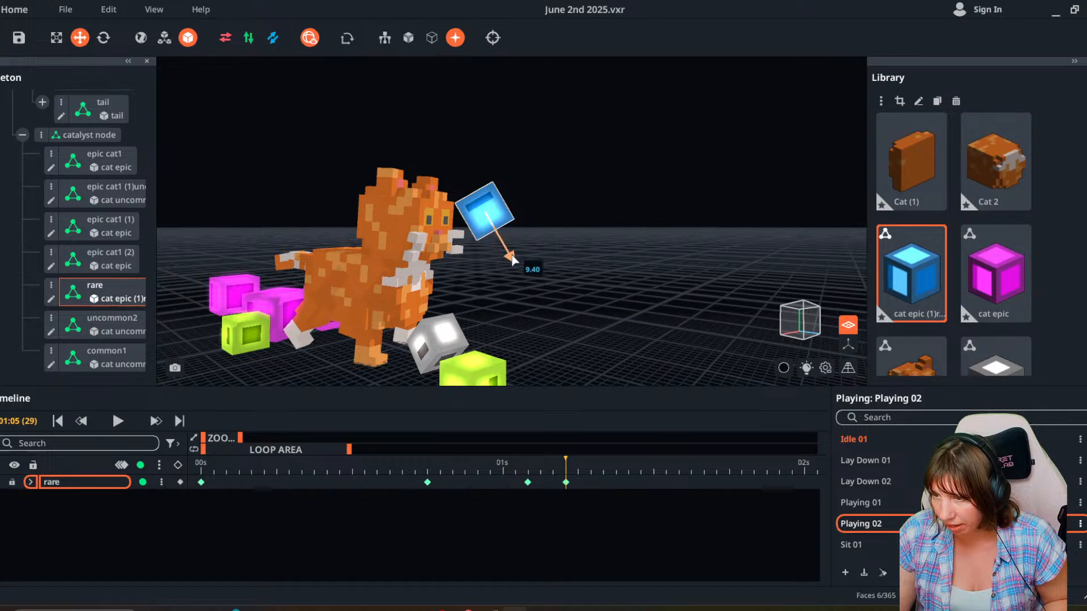
drag(512, 261, 549, 342)
right_drag(549, 343, 468, 324)
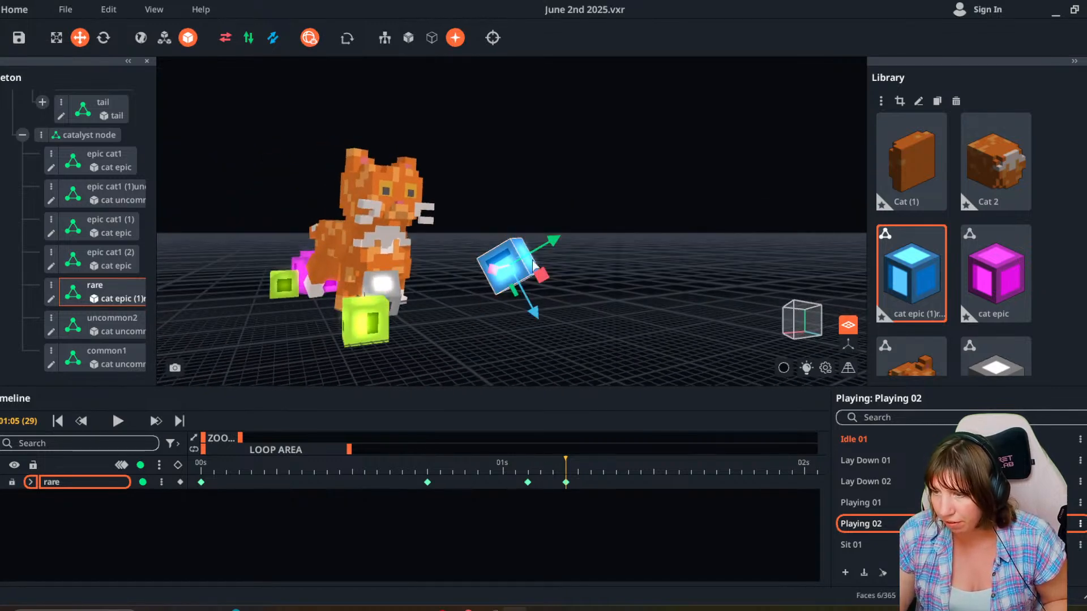
drag(535, 315, 546, 336)
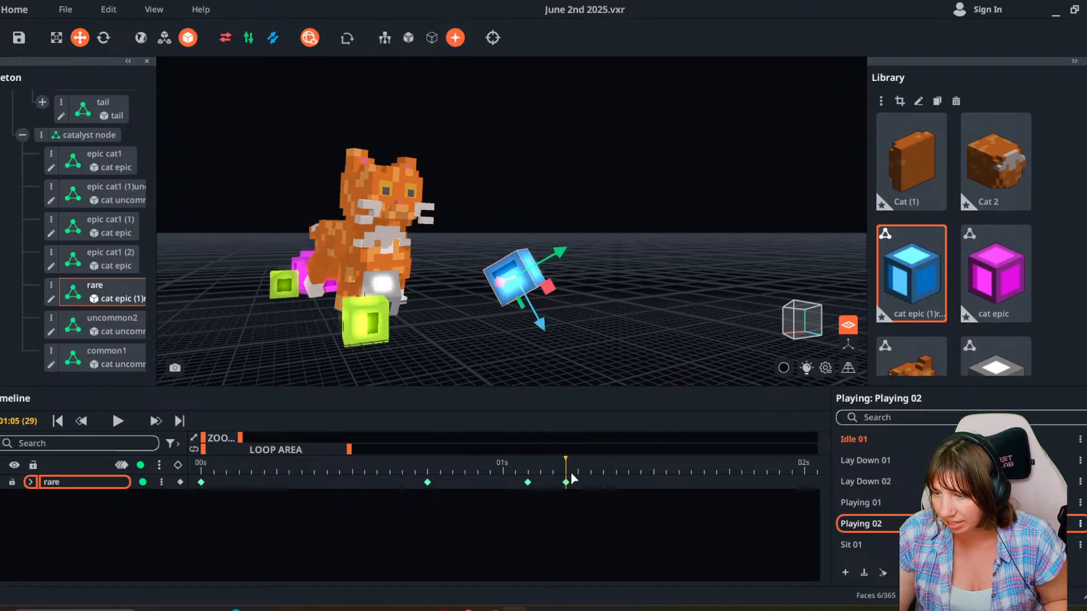
drag(566, 460, 565, 503)
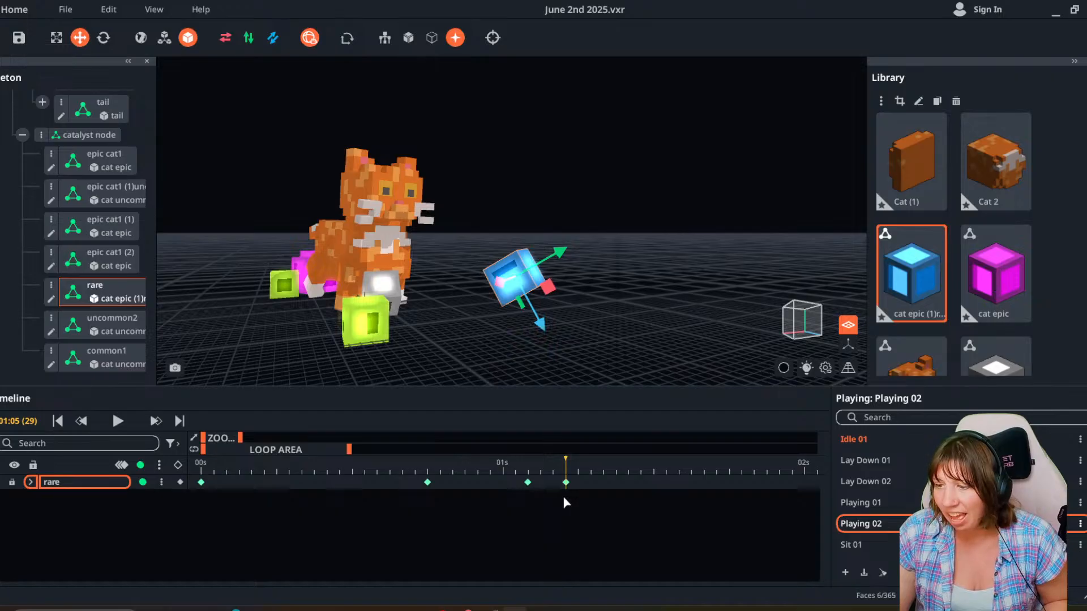
At frame 29, rotate the rare block level and adjust its landing position near the floor.
click(104, 38)
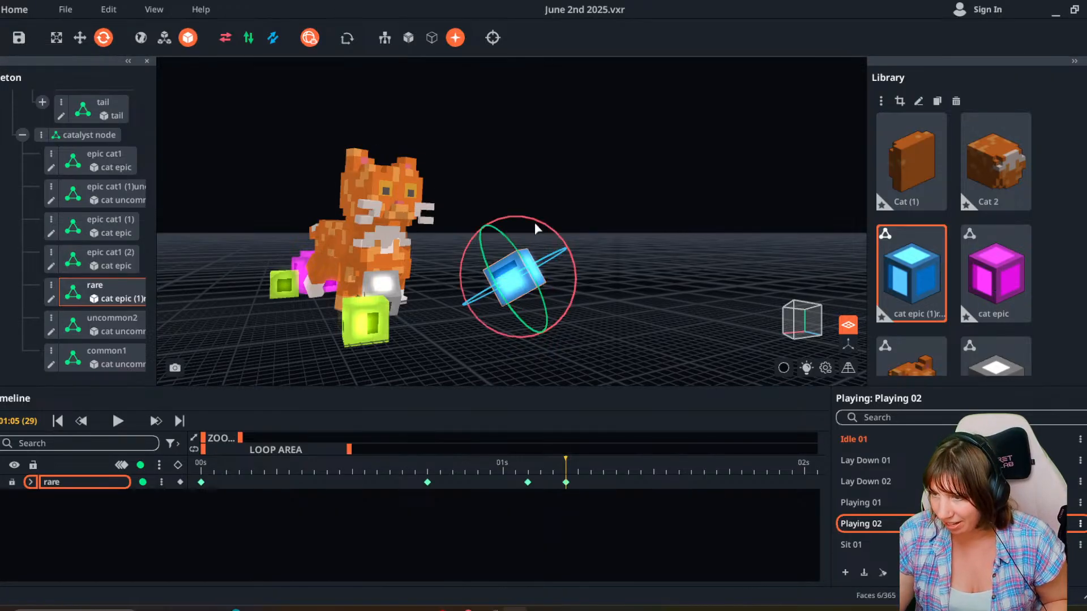
drag(537, 229, 534, 225)
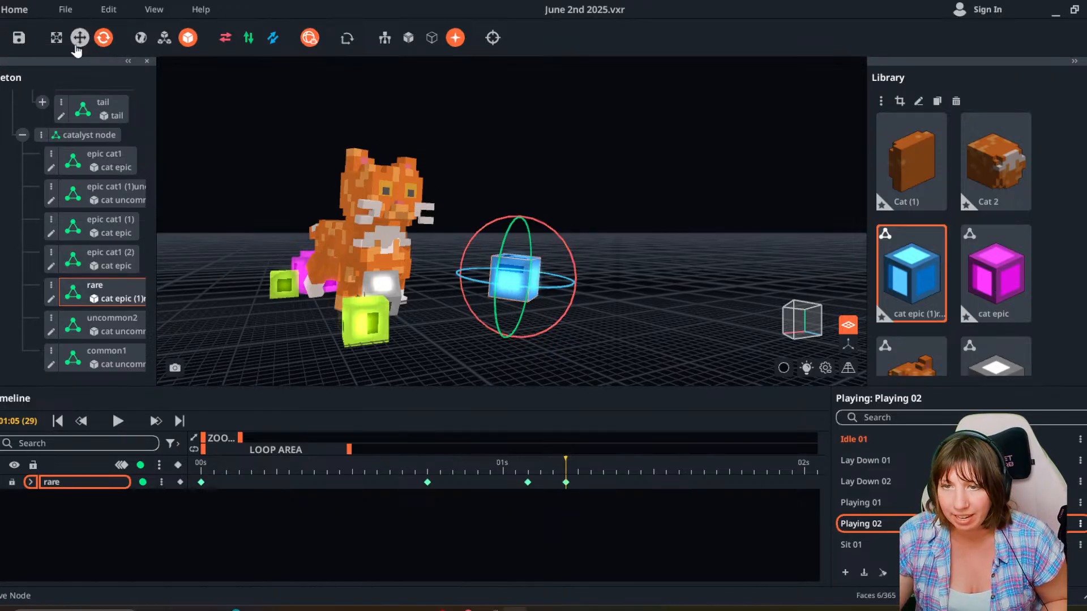
drag(515, 338, 508, 349)
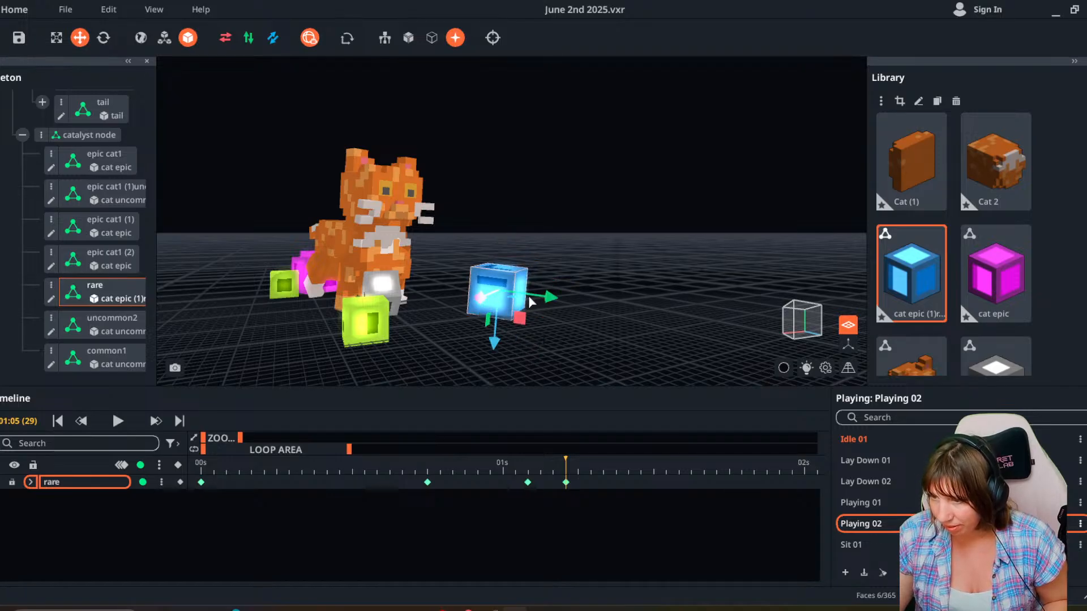
drag(561, 300, 534, 295)
Key the rare block farther forward and slightly higher at frame 20 so it flies ahead of the cat.
mouse_move(537, 462)
mouse_down()
mouse_move(446, 457)
mouse_move(537, 480)
mouse_up()
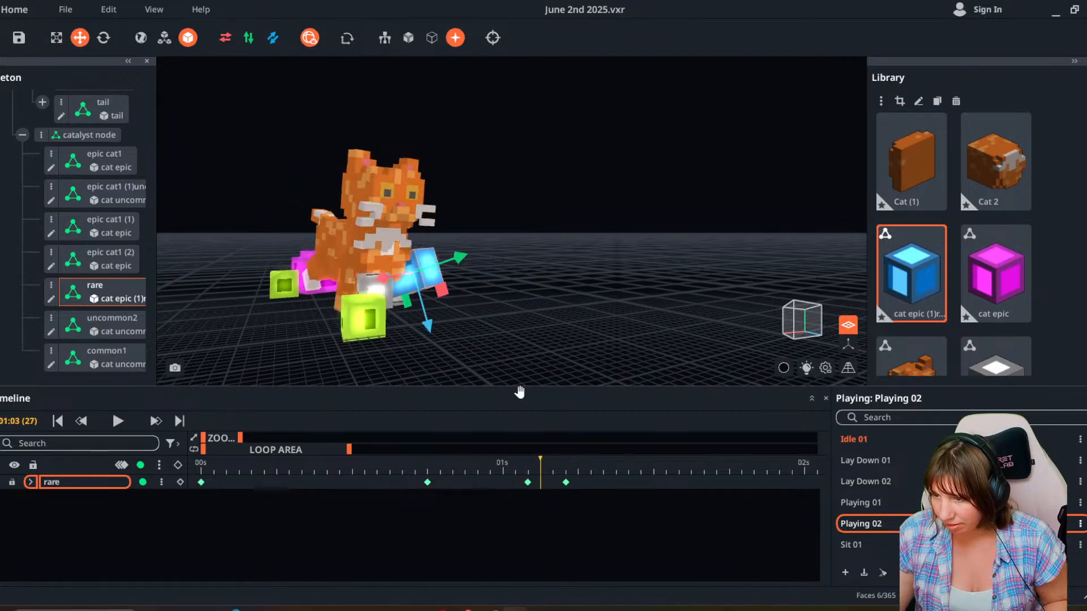
right_drag(453, 254, 450, 283)
mouse_move(461, 475)
mouse_down()
mouse_move(427, 477)
mouse_move(491, 481)
mouse_move(453, 483)
mouse_up()
drag(404, 269, 413, 272)
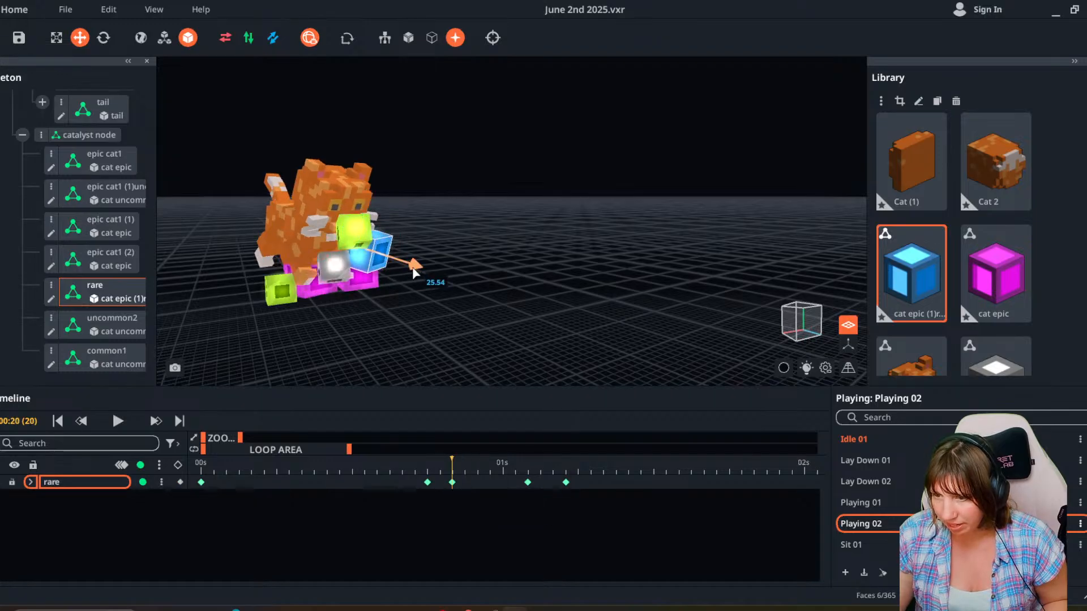
mouse_move(453, 467)
mouse_down()
mouse_move(595, 473)
mouse_move(452, 480)
mouse_up()
drag(412, 211, 413, 196)
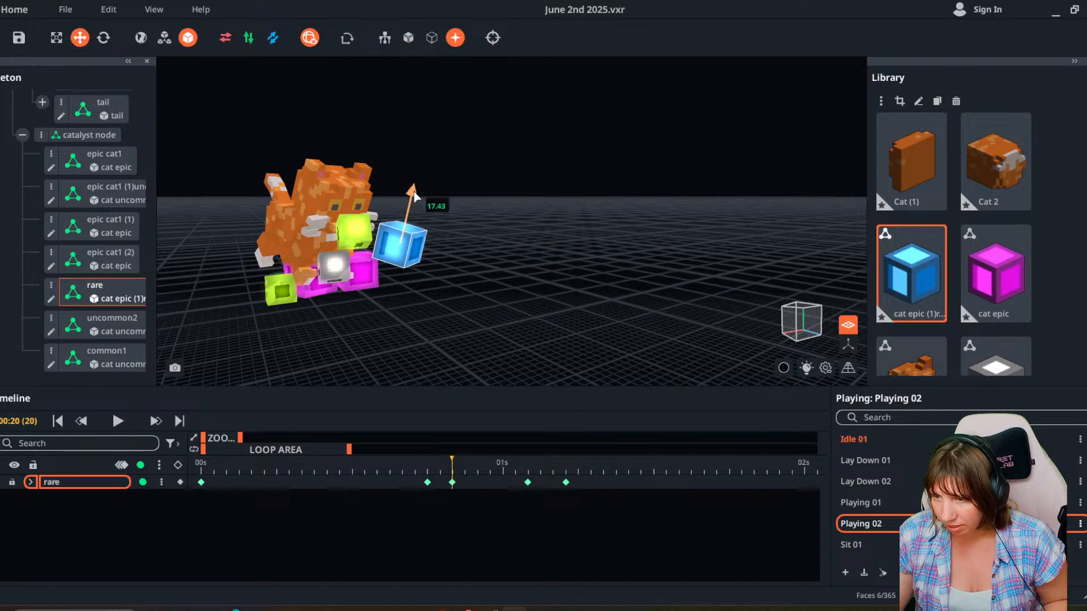
At frame 23, move the rare block farther forward, and delete its keyframe at frame 26.
drag(453, 471, 491, 480)
drag(443, 277, 477, 319)
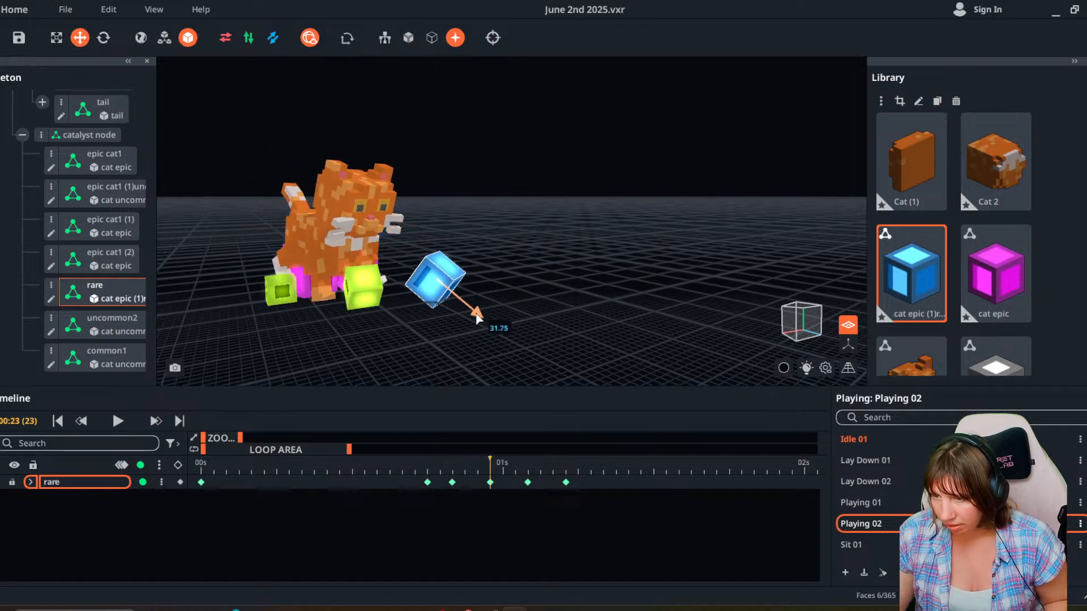
drag(497, 464, 528, 474)
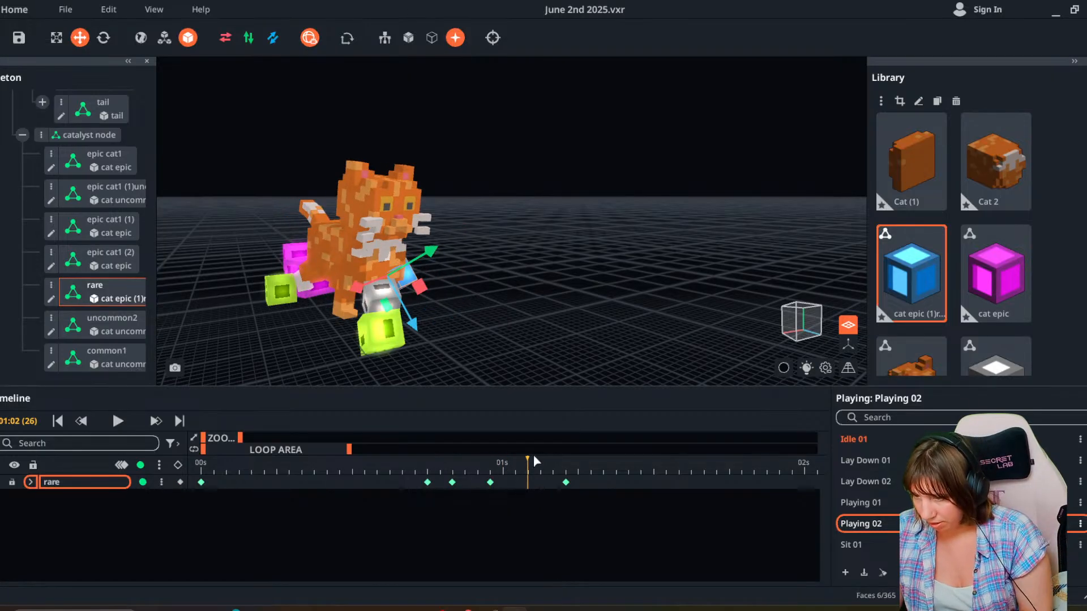
Play the animation from the start and examine the rare block's motion around frame 20 from the cat's other side.
drag(488, 463, 137, 447)
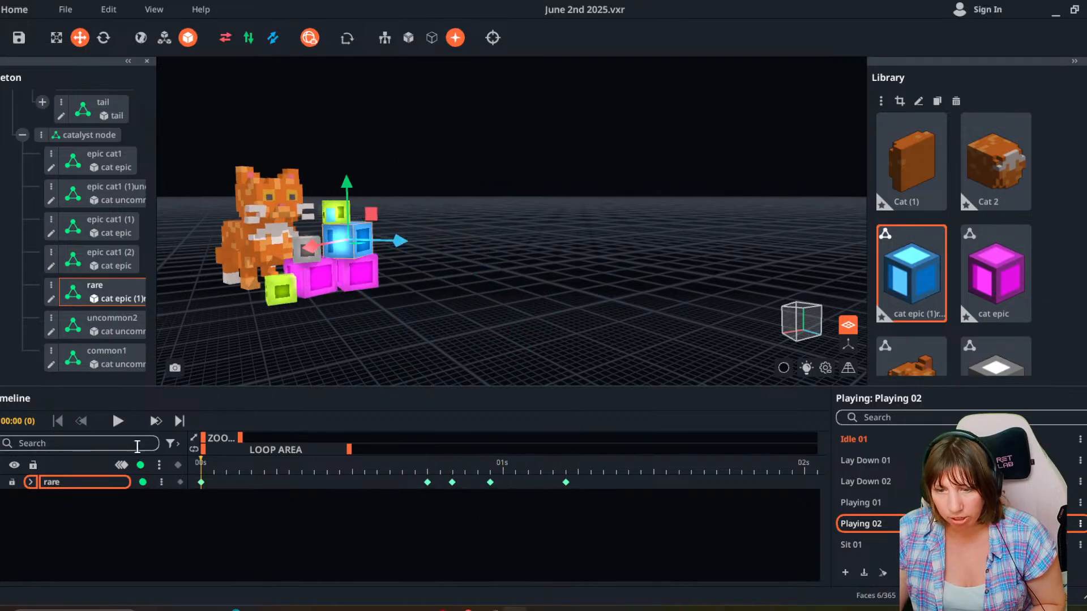
click(119, 421)
scroll(356, 324, down, 1)
right_drag(353, 325, 349, 286)
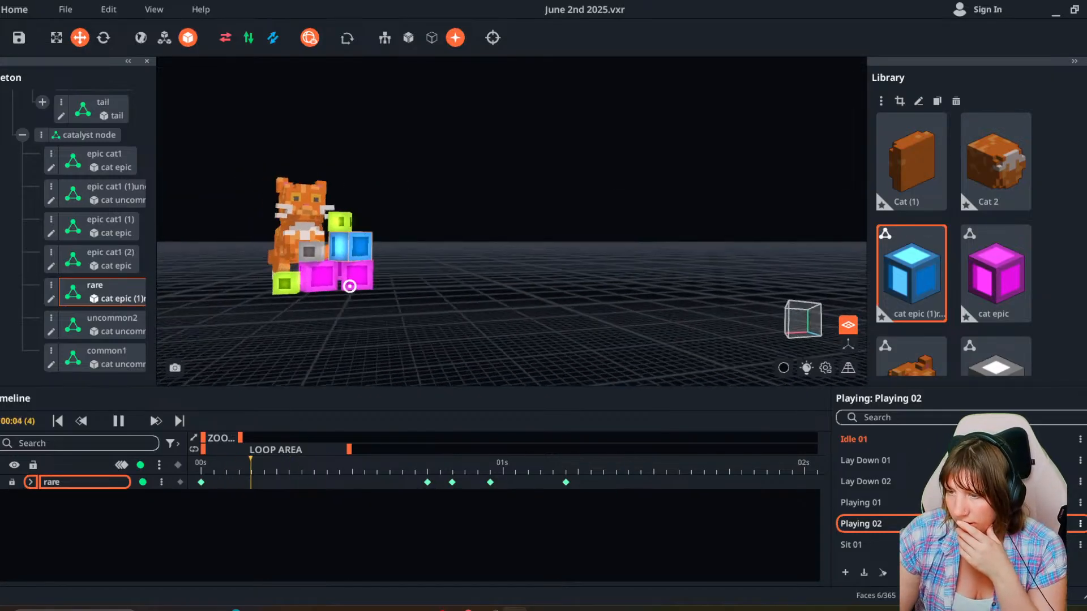
right_drag(433, 311, 356, 353)
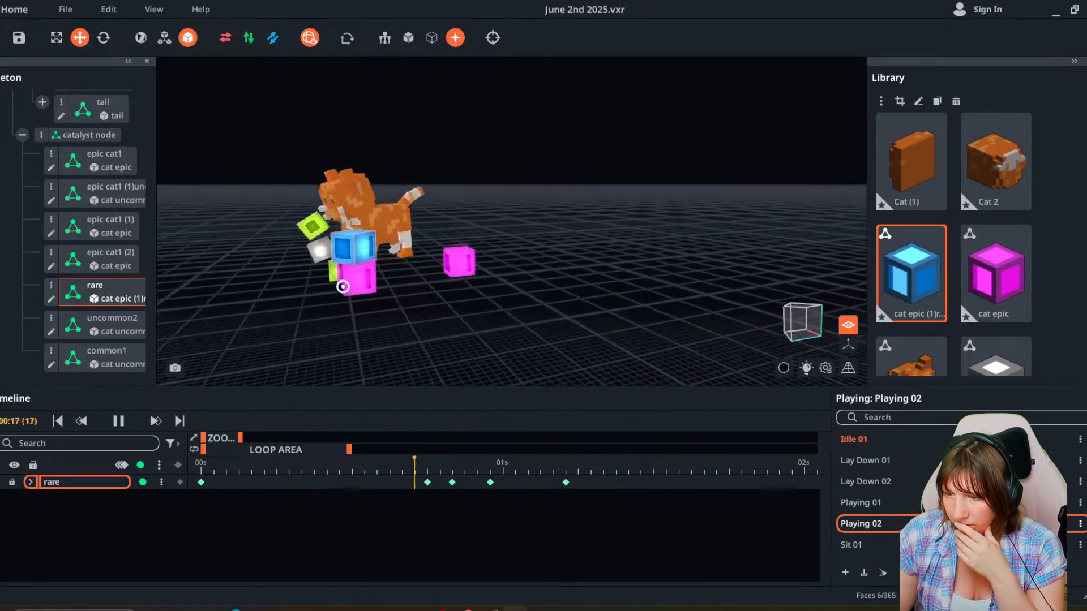
click(447, 459)
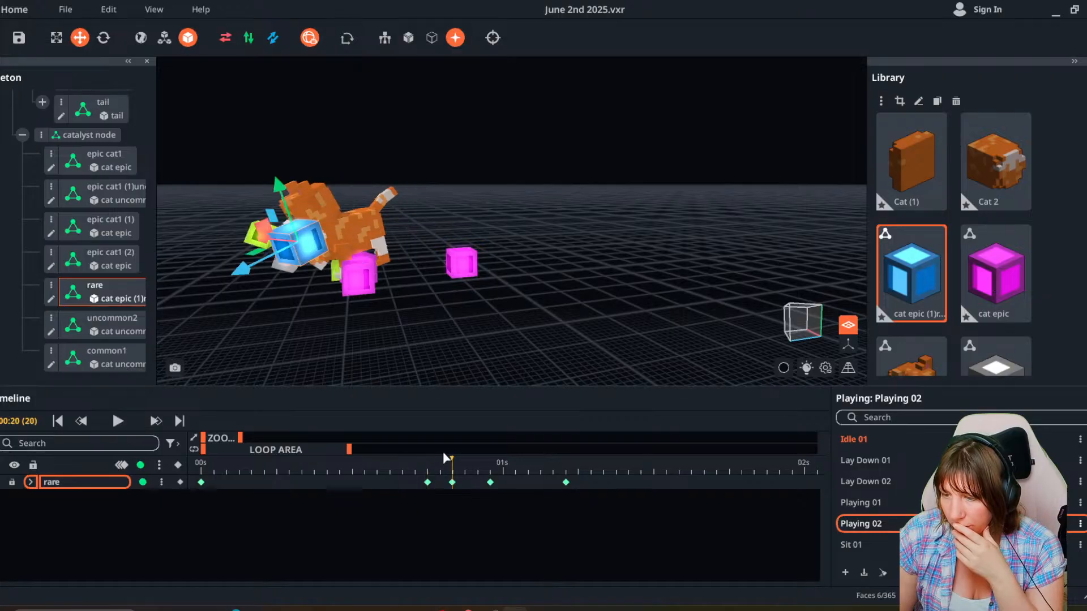
mouse_move(459, 465)
mouse_down()
mouse_move(434, 478)
mouse_move(461, 478)
mouse_move(451, 478)
mouse_up()
right_drag(368, 294, 346, 281)
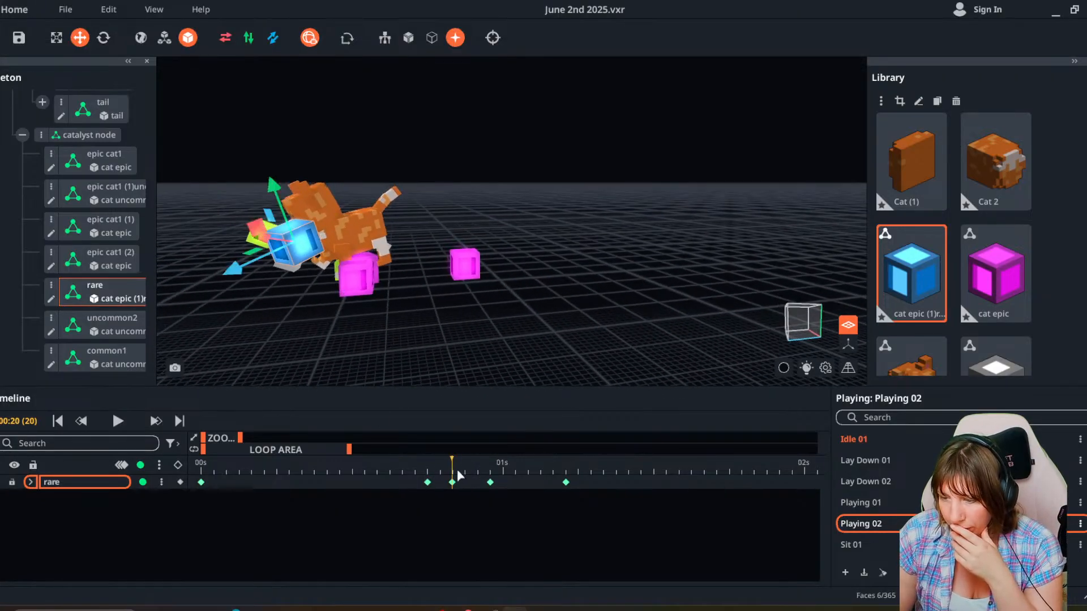
Shift the rare block's keyframes at frames 20 and 23 to frames 21 and 24, and play the animation back.
drag(452, 483, 470, 483)
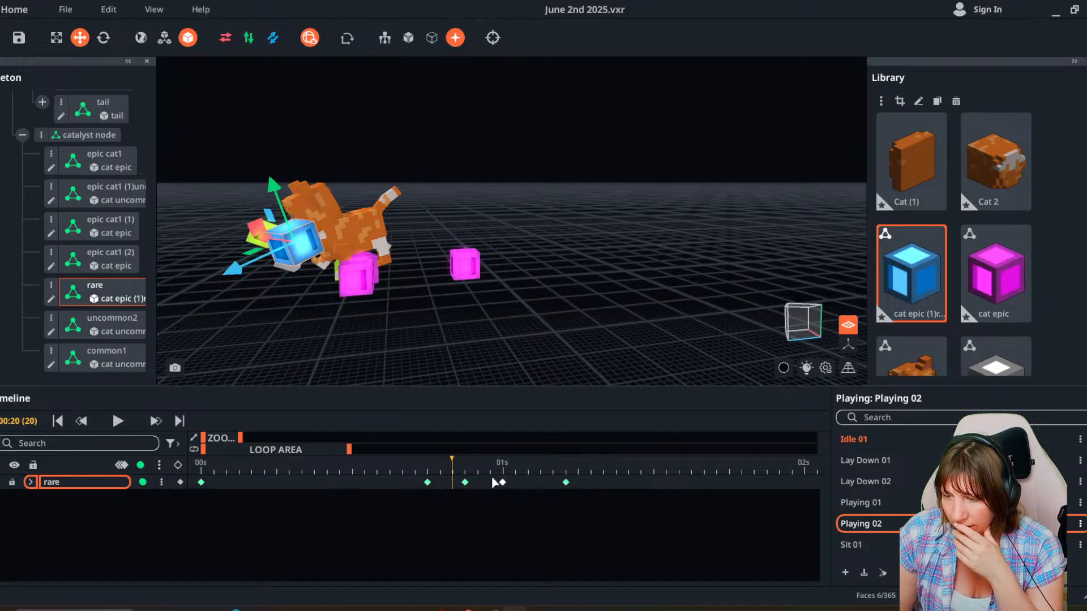
drag(253, 471, 238, 472)
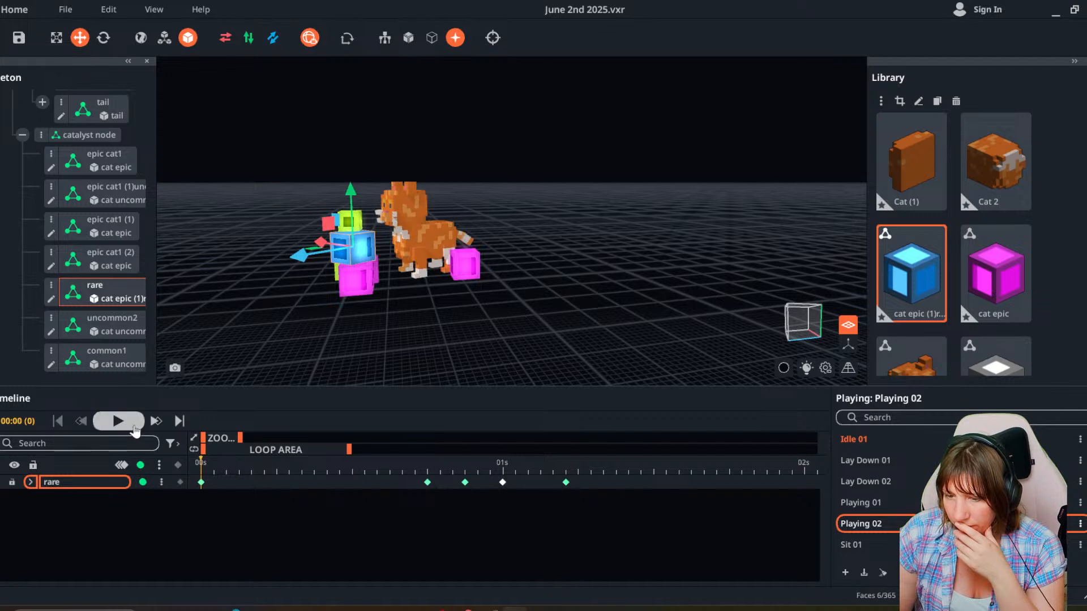
click(134, 428)
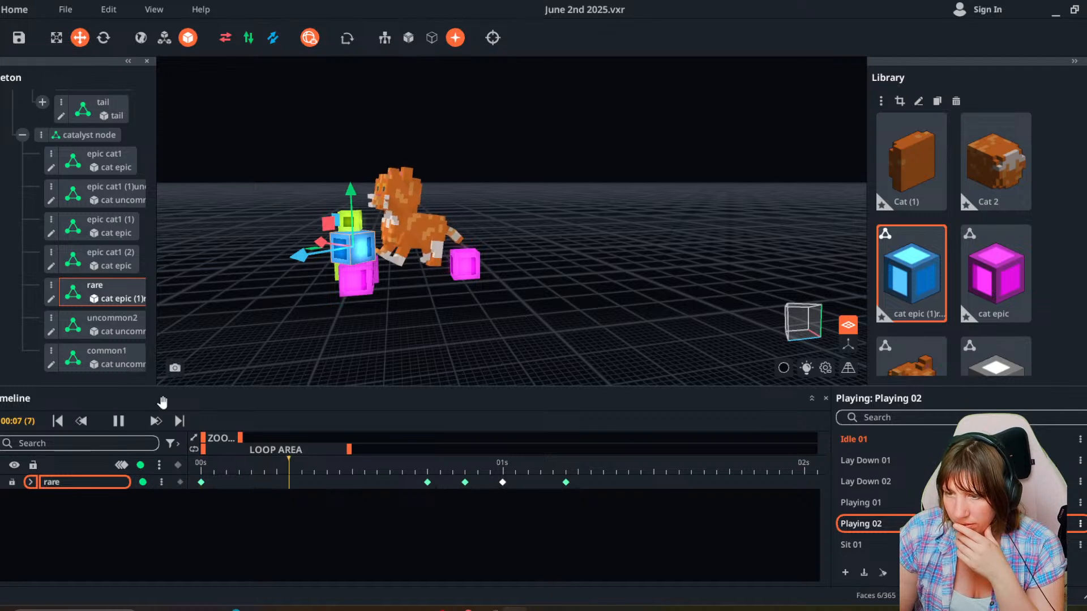
click(331, 357)
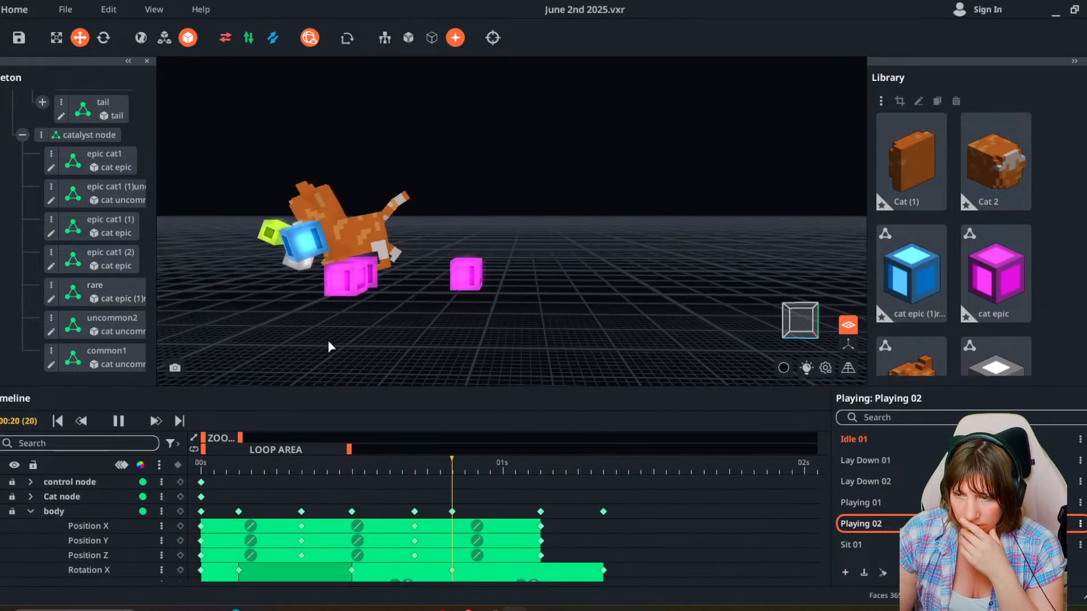
click(120, 422)
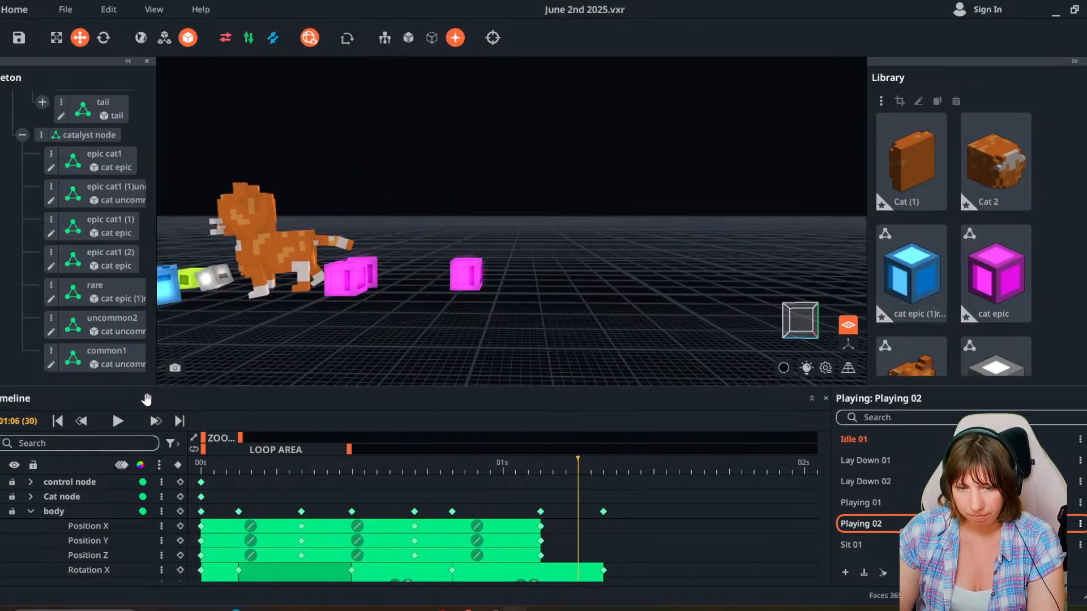
At frame 20, move the magenta epic cat1 (1) block forward ahead of the cat, and scrub on to frame 27.
drag(338, 468, 451, 465)
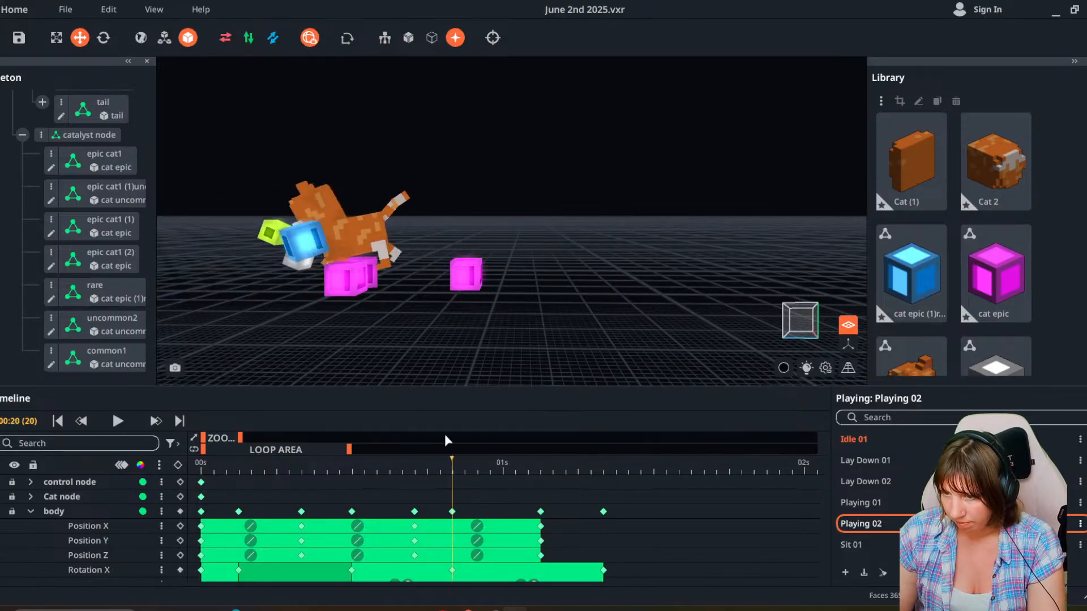
right_drag(441, 300, 395, 332)
scroll(338, 292, up, 3)
right_drag(356, 277, 339, 295)
click(314, 303)
mouse_move(451, 469)
mouse_down()
mouse_move(431, 471)
mouse_move(452, 468)
mouse_up()
right_drag(335, 282, 288, 287)
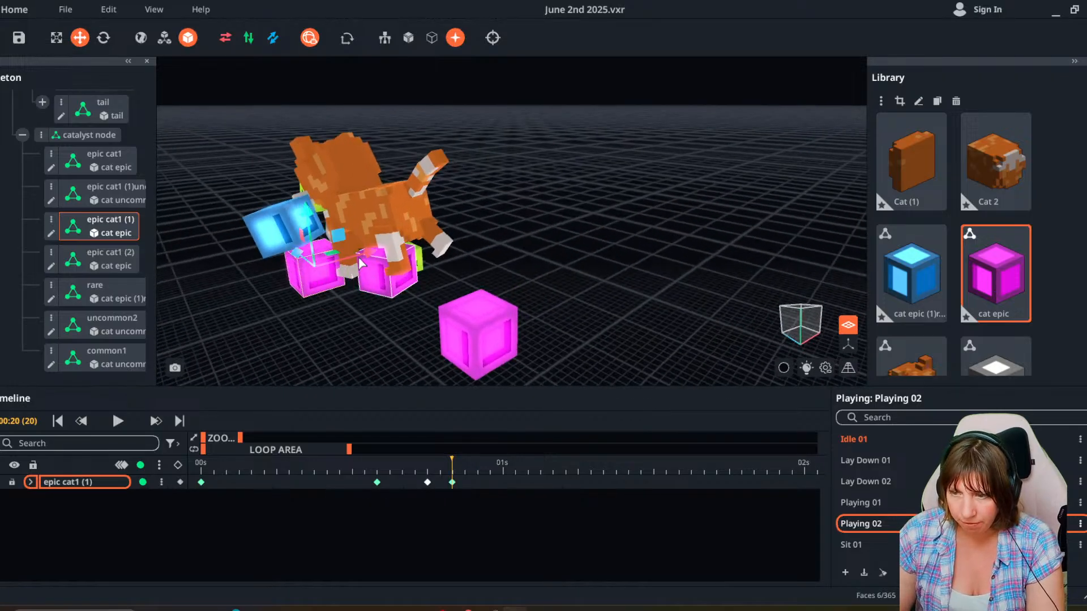
drag(361, 256, 328, 265)
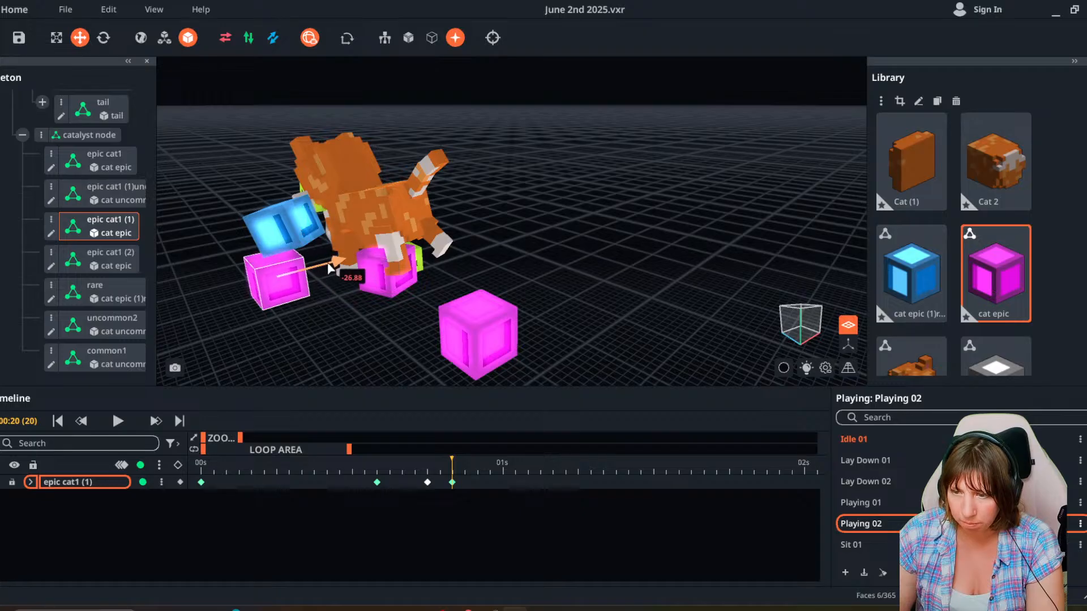
mouse_move(461, 474)
mouse_down()
mouse_move(476, 479)
mouse_move(454, 480)
mouse_move(478, 479)
mouse_up()
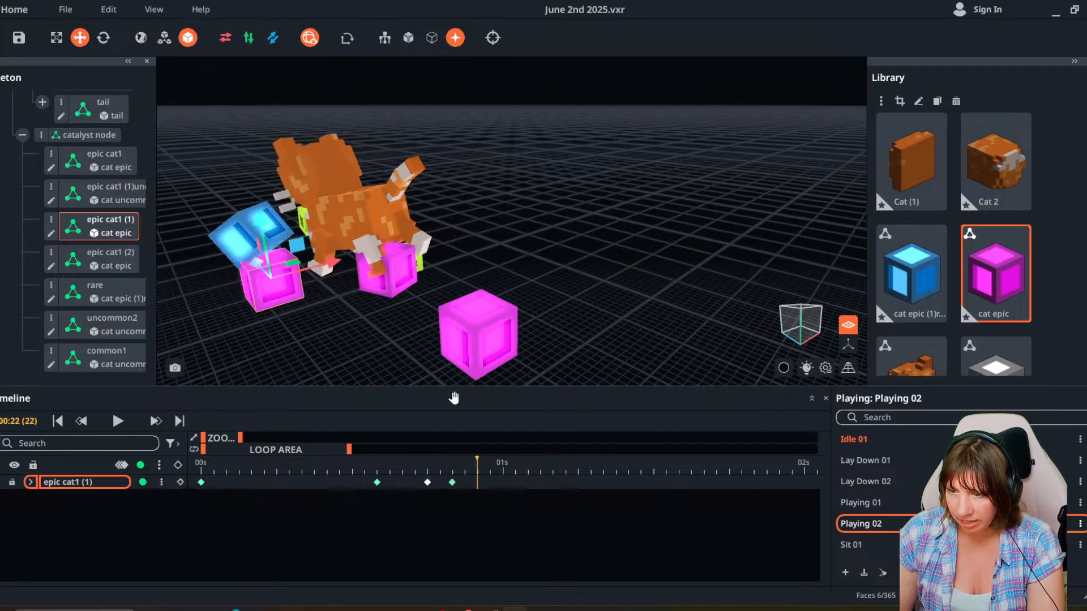
right_drag(460, 303, 469, 259)
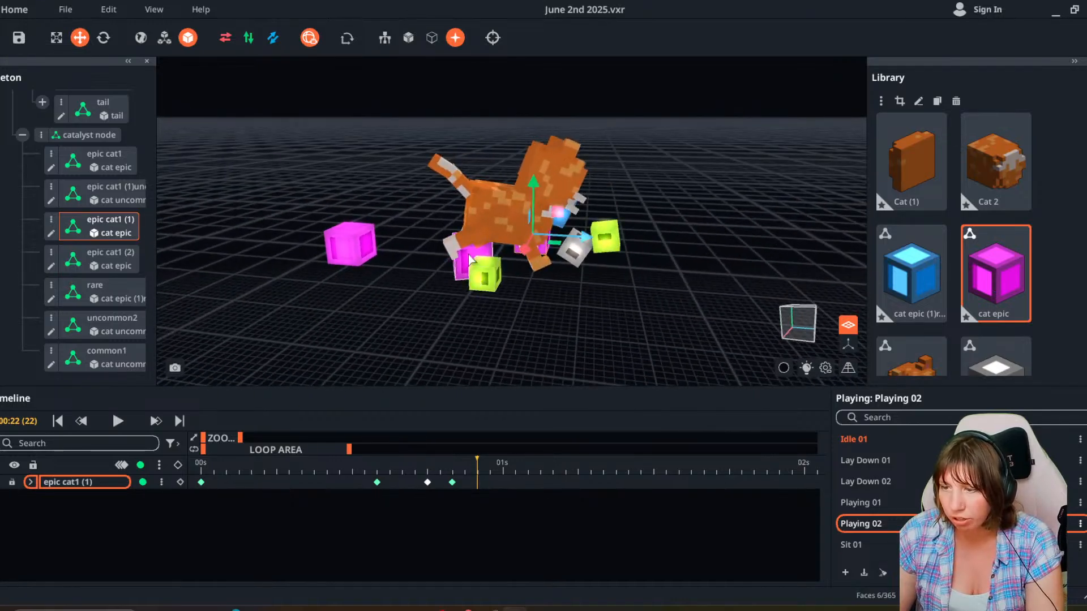
drag(478, 464, 540, 464)
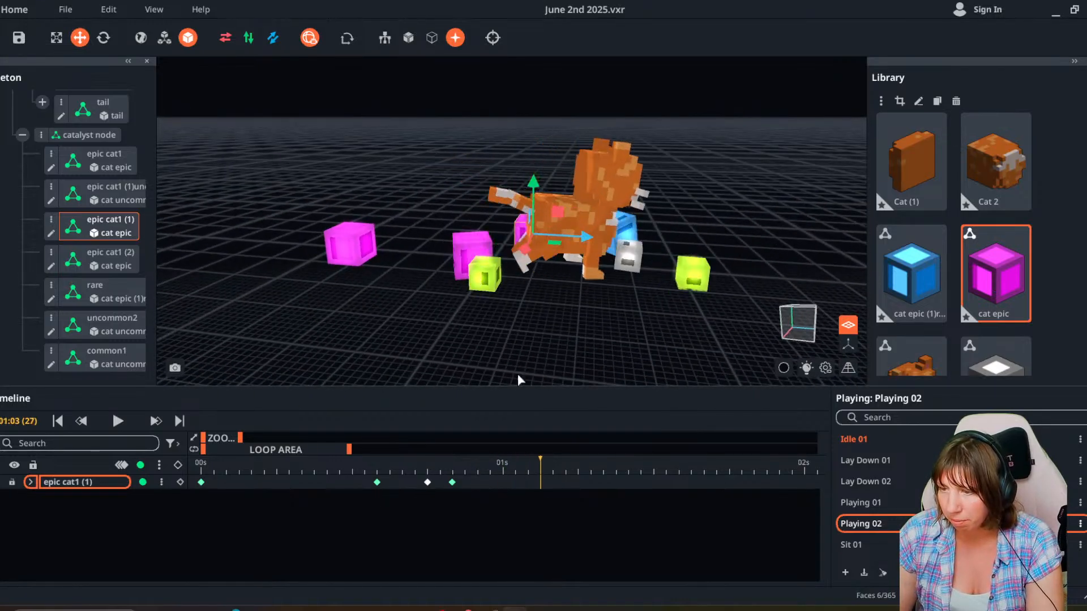
At frame 20, rotate the lime block beside the magenta epic cat1 block on two axes and shift its position to key the tumble.
click(469, 249)
right_drag(468, 249, 471, 281)
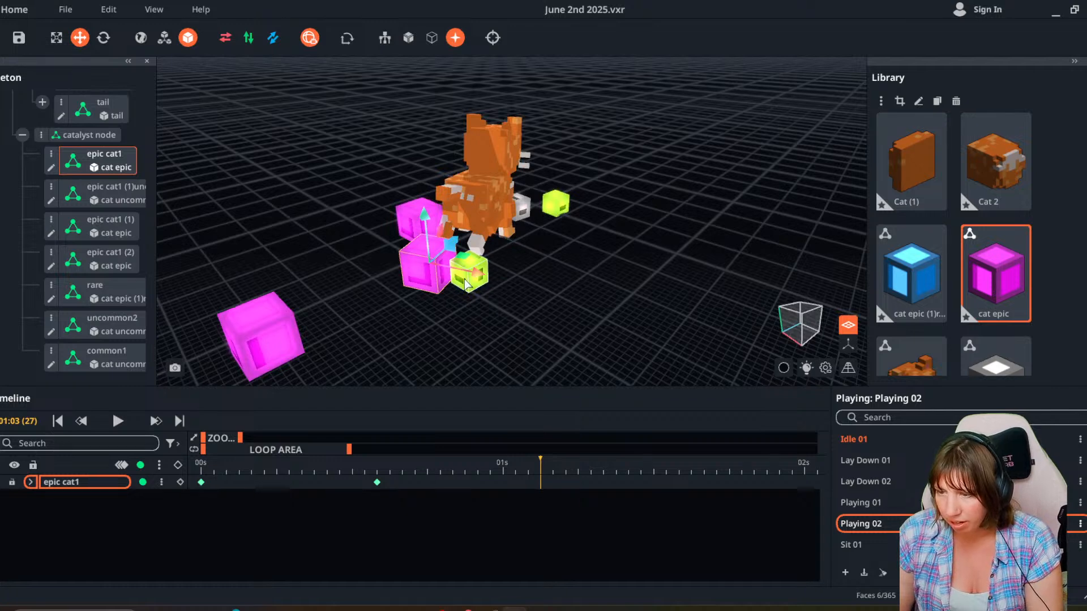
click(465, 283)
drag(408, 464, 452, 474)
key(e)
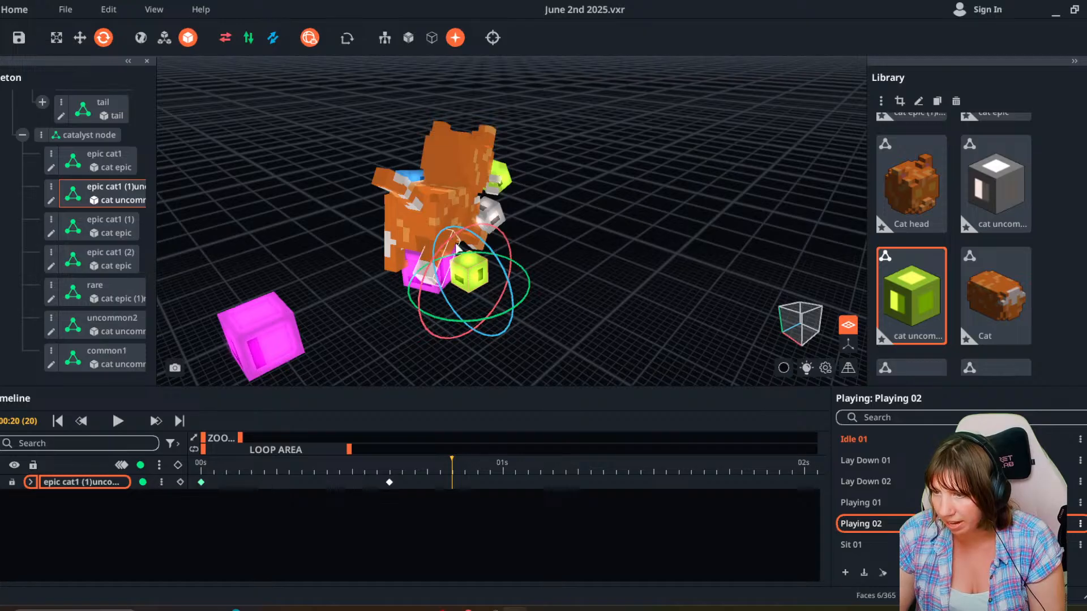
drag(487, 249, 508, 258)
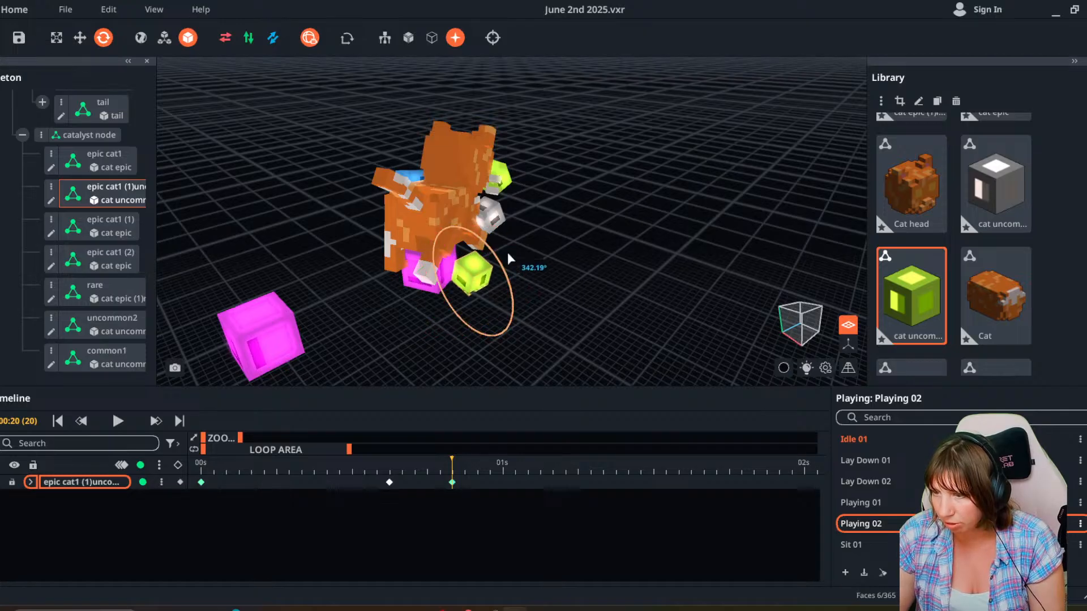
drag(542, 344, 537, 359)
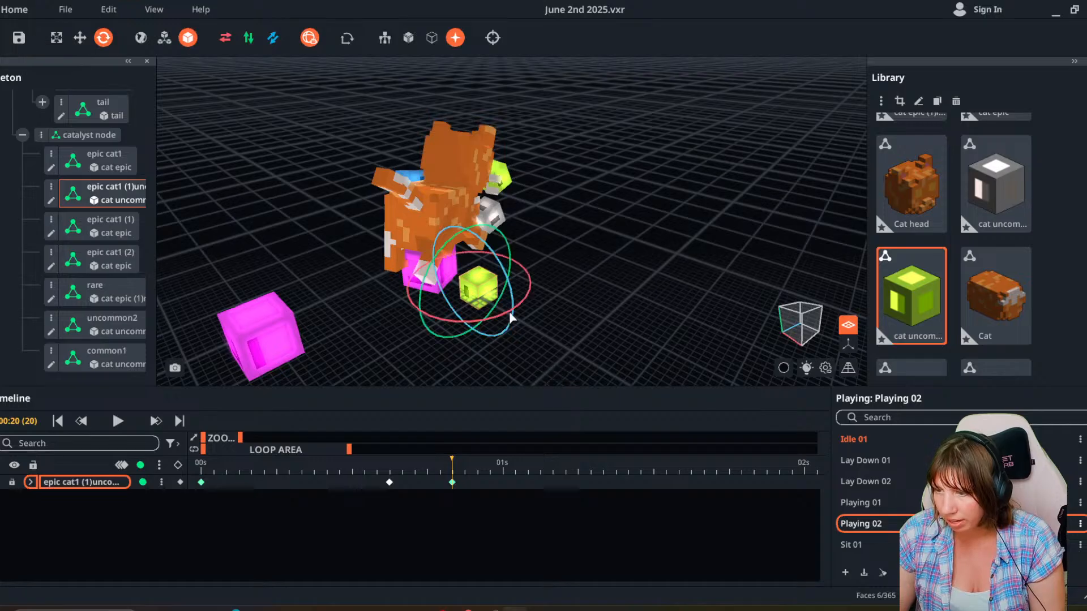
key(w)
scroll(500, 329, up, 3)
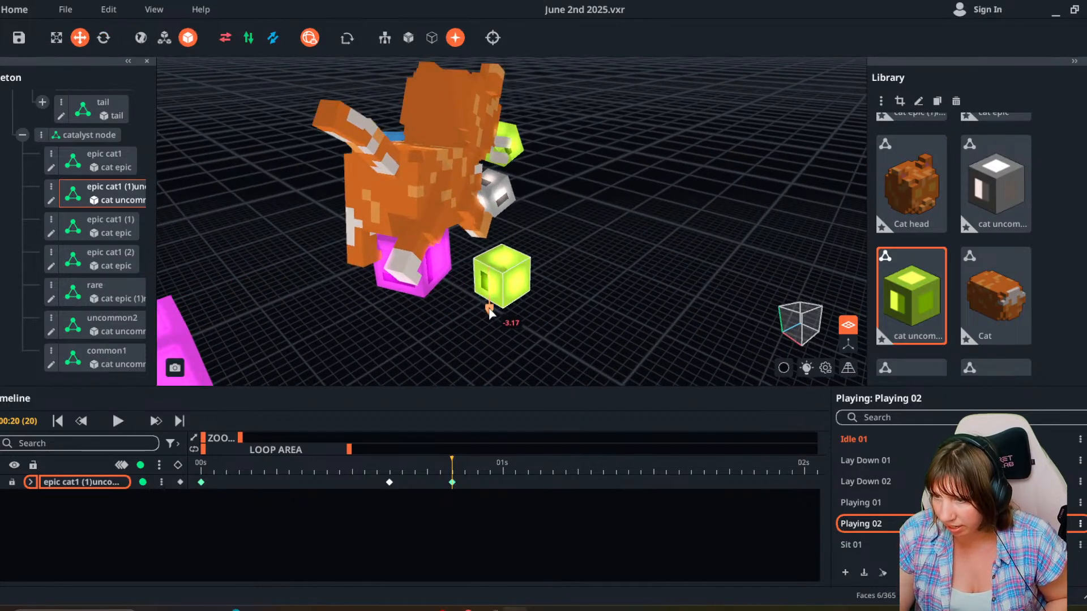
At frame 17, slide the magenta epic cat1 block sideways toward the lime block.
drag(460, 468, 395, 470)
click(414, 282)
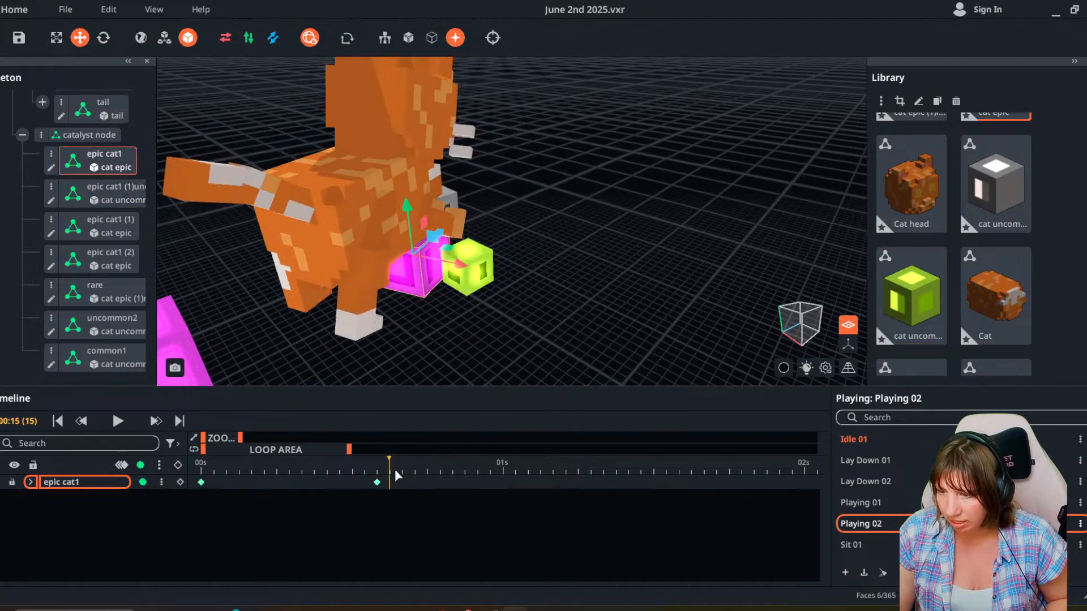
click(423, 464)
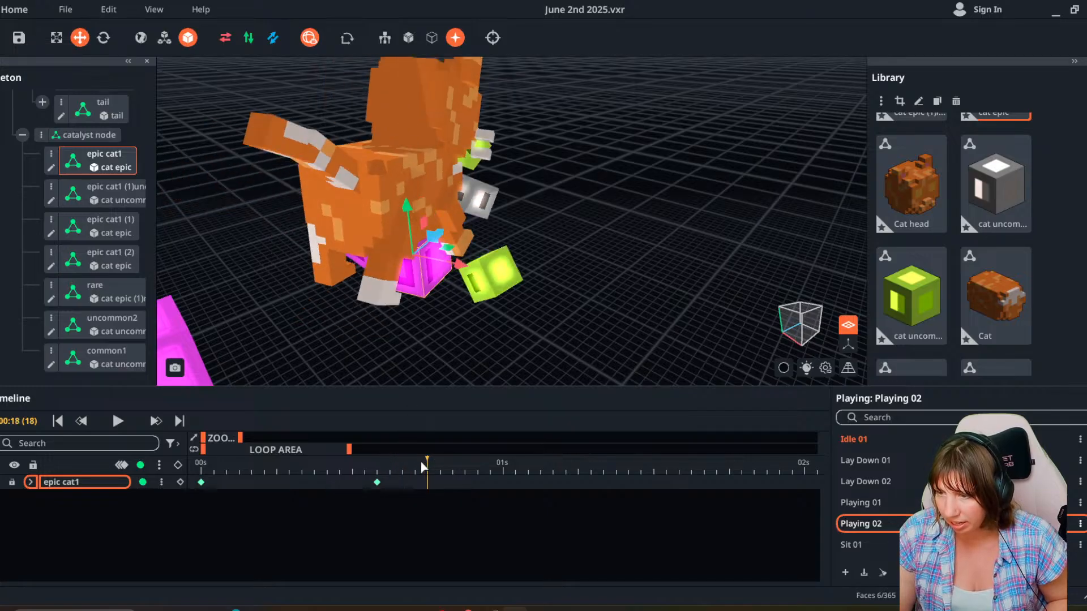
click(419, 464)
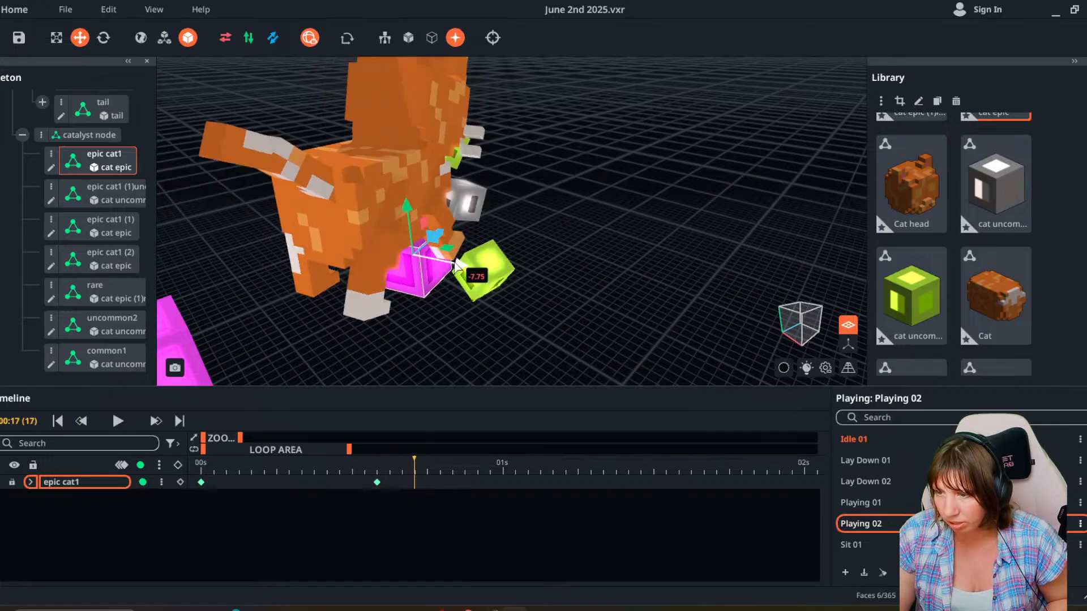
drag(455, 266, 496, 287)
At frame 23, move the lime block farther out from the epic cat1 block, and shift its frame 20 keyframe to frame 18.
drag(427, 461, 489, 466)
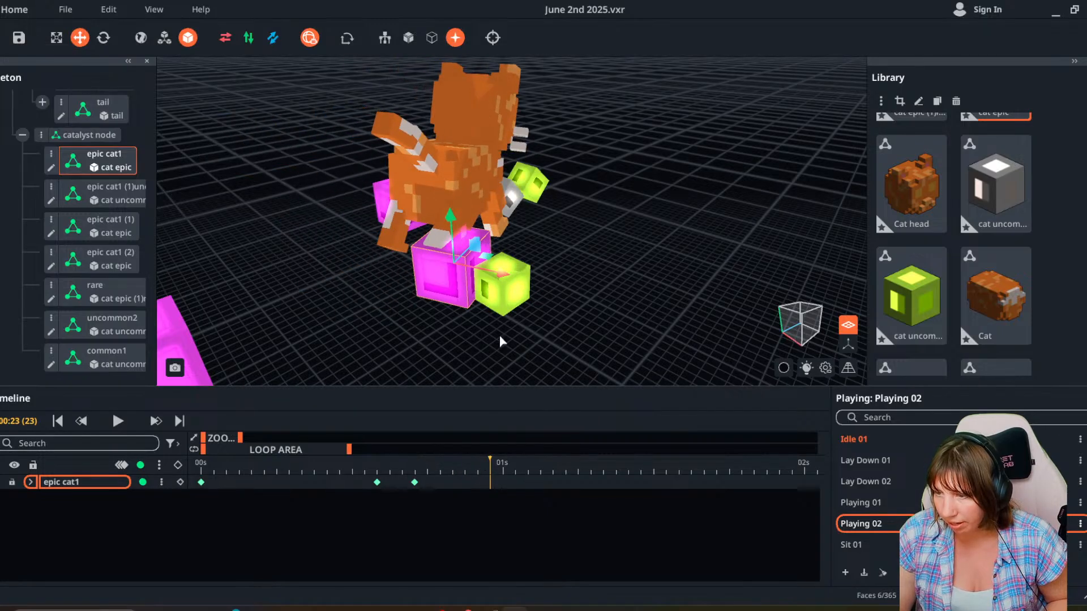
click(518, 308)
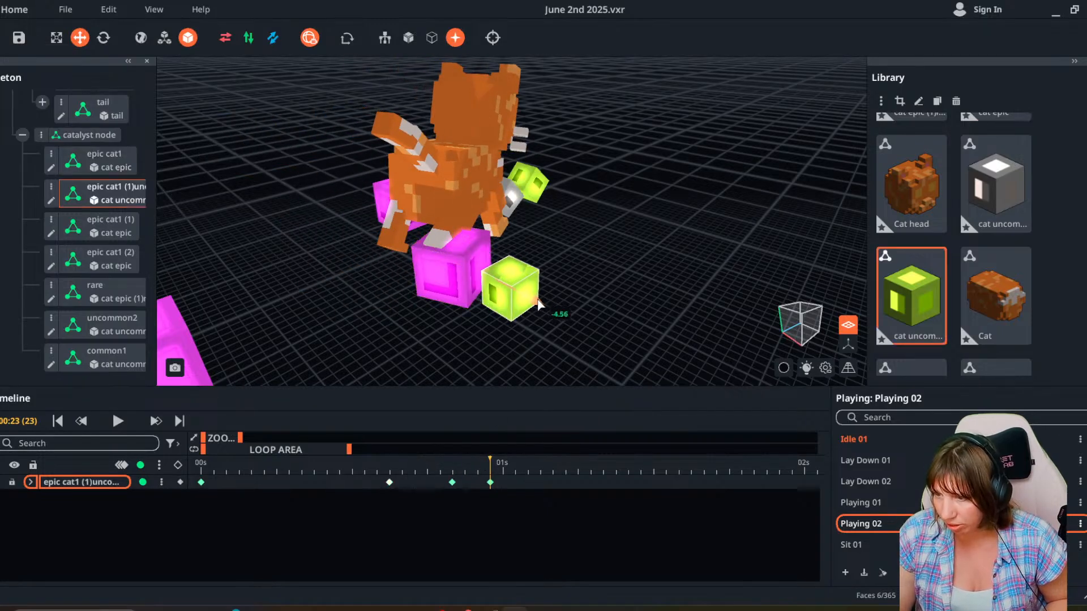
drag(538, 305, 561, 316)
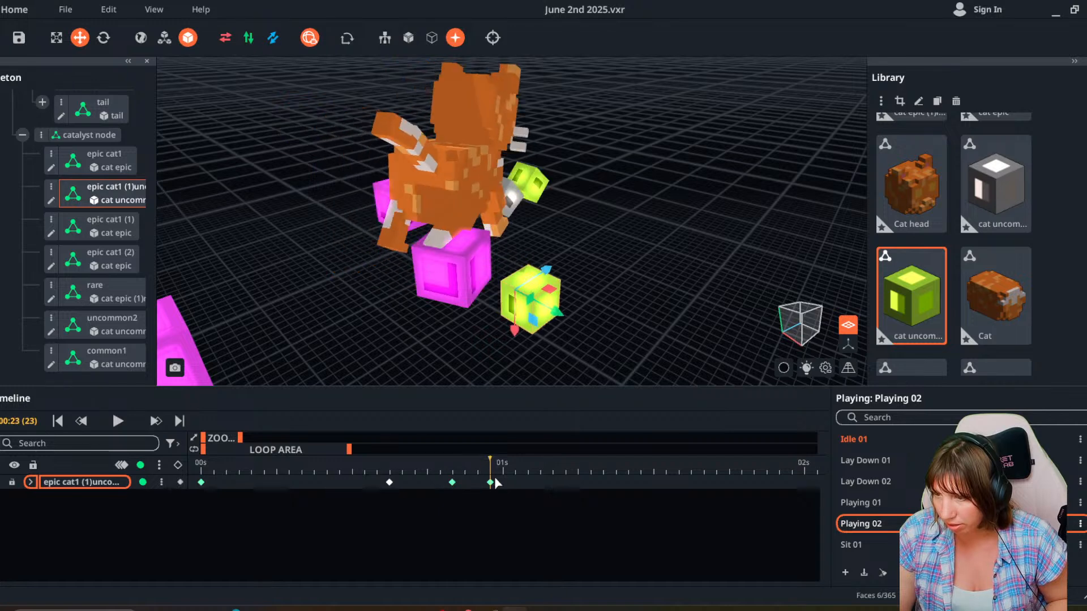
mouse_move(476, 468)
mouse_down()
mouse_move(393, 469)
mouse_move(456, 474)
mouse_move(432, 484)
mouse_move(442, 462)
mouse_move(490, 470)
mouse_up()
Rotate the lime block further at frame 23 so it tumbles over, and raise it slightly.
click(104, 38)
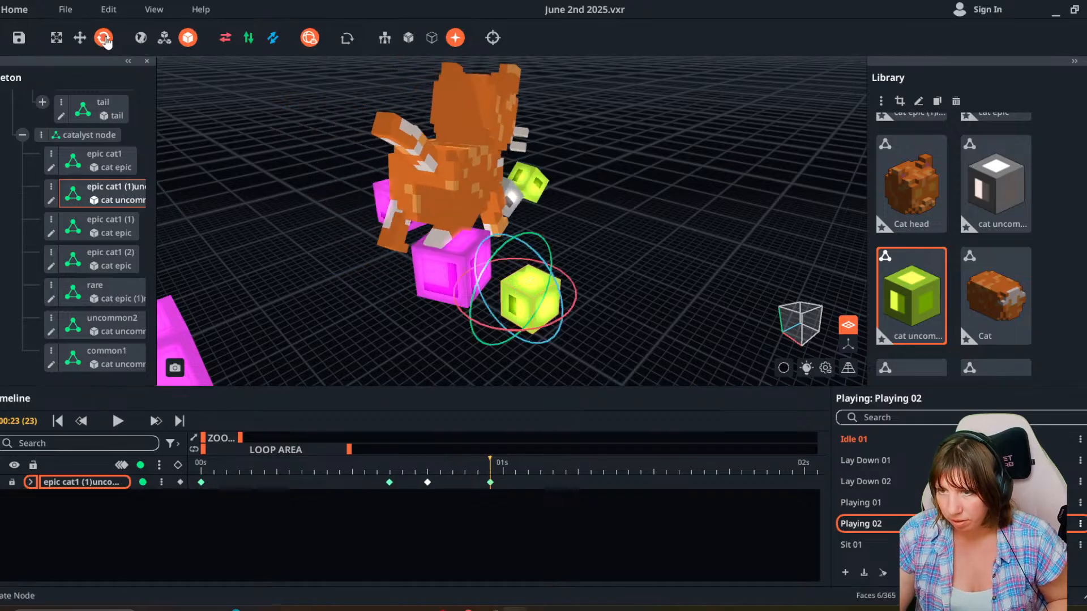
drag(538, 258, 560, 298)
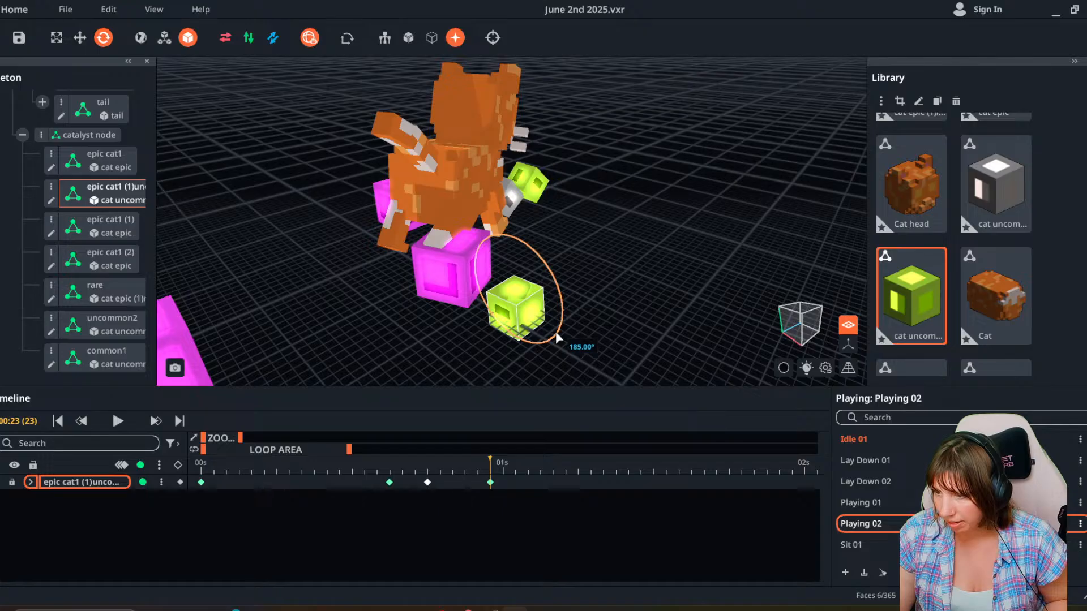
click(81, 38)
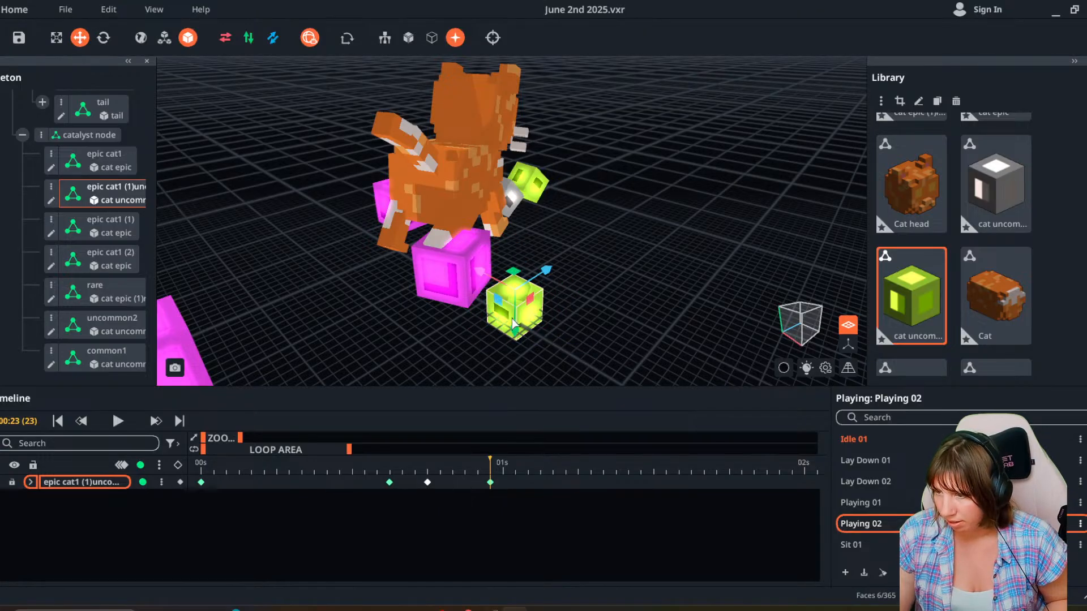
drag(514, 324, 516, 311)
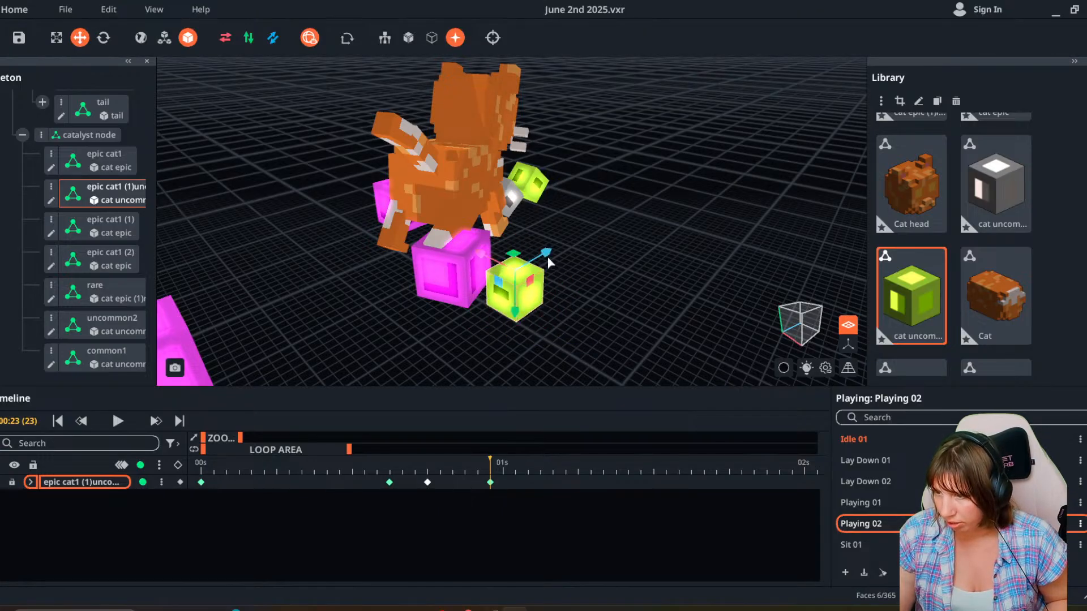
At frame 24, move the magenta epic cat1 block farther sideways and backward behind the cat.
mouse_move(491, 462)
mouse_down()
mouse_move(413, 463)
mouse_move(501, 477)
mouse_up()
click(475, 295)
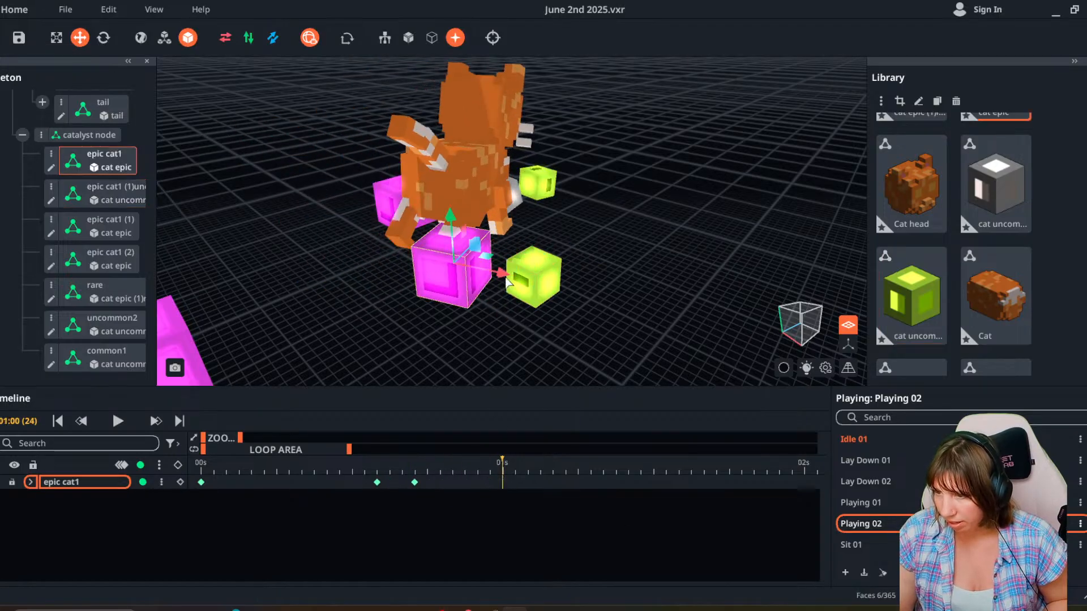
drag(505, 279, 523, 285)
right_drag(527, 289, 504, 306)
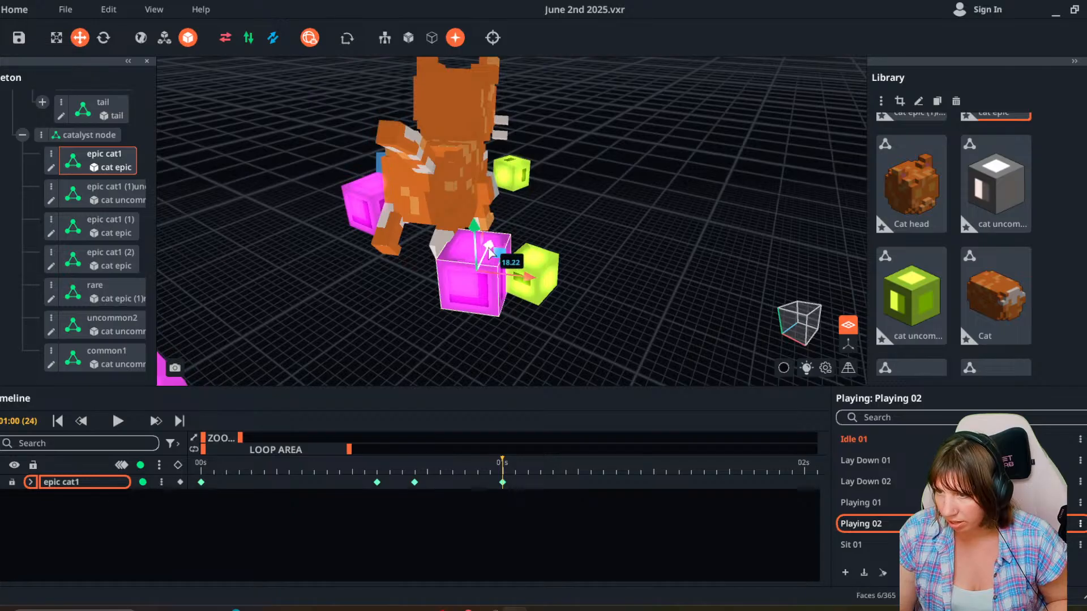
drag(490, 252, 478, 274)
right_drag(479, 274, 486, 314)
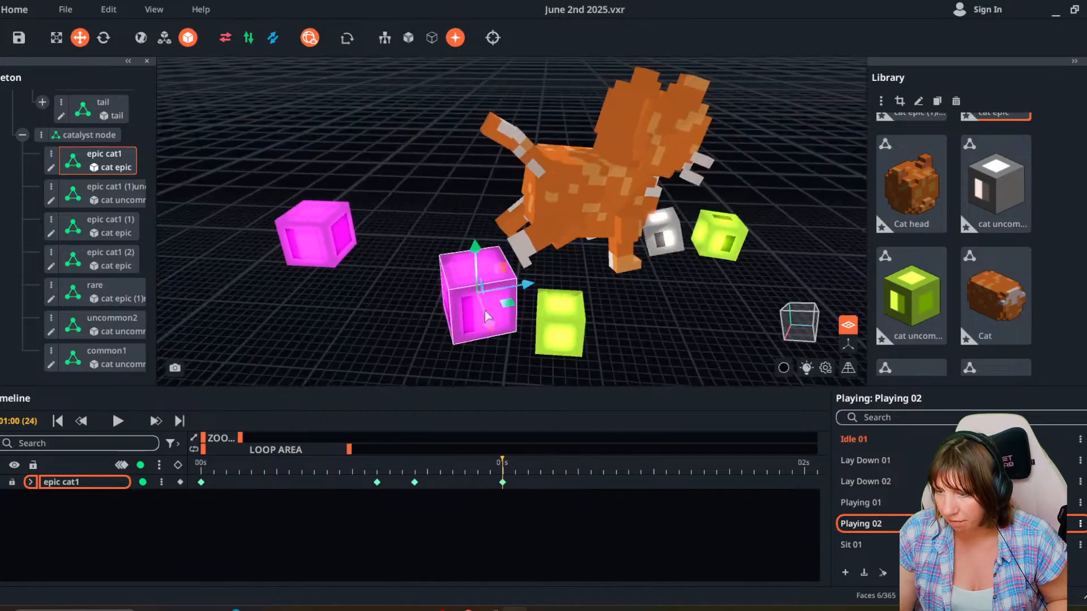
Play the animation from the start and examine the cat's leap and the tumbling blocks from several sides.
drag(499, 468, 203, 478)
click(108, 423)
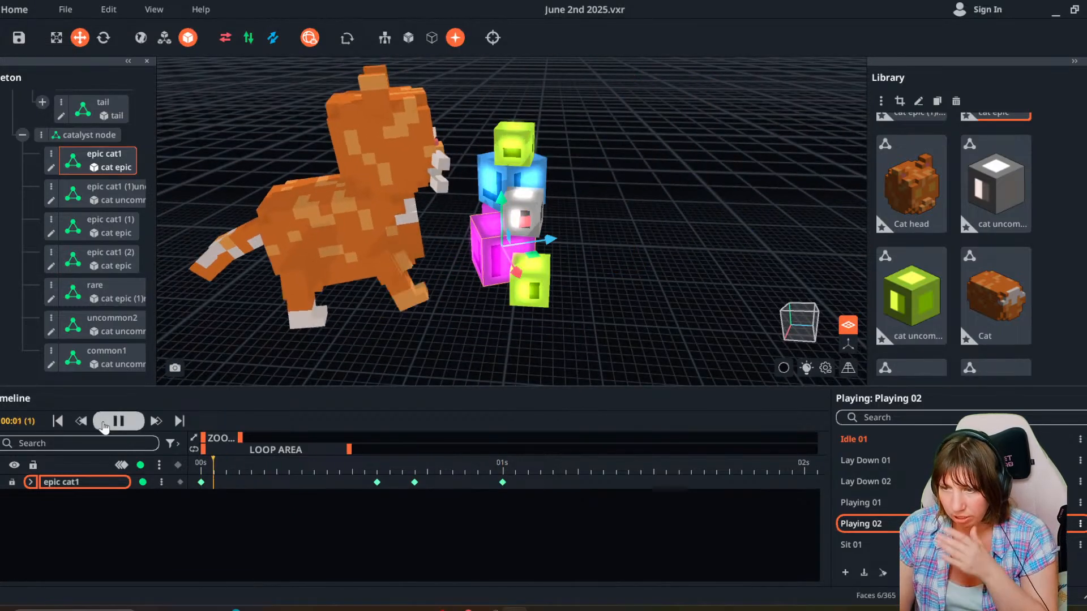
right_drag(466, 305, 528, 351)
scroll(527, 351, down, 4)
click(455, 352)
right_drag(455, 352, 504, 274)
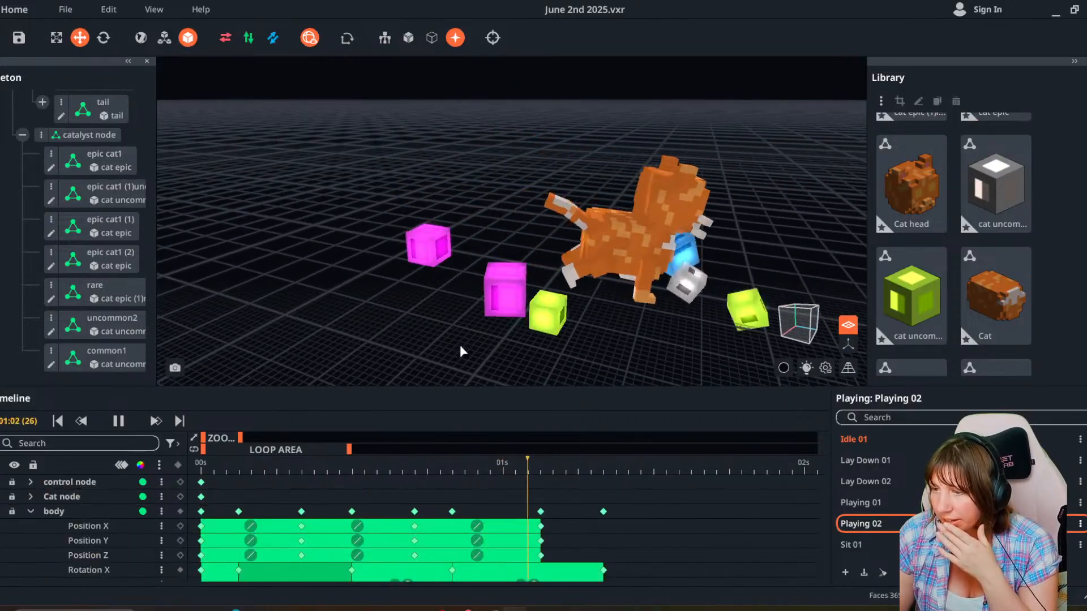
right_drag(460, 345, 497, 327)
scroll(412, 349, down, 4)
scroll(497, 319, down, 3)
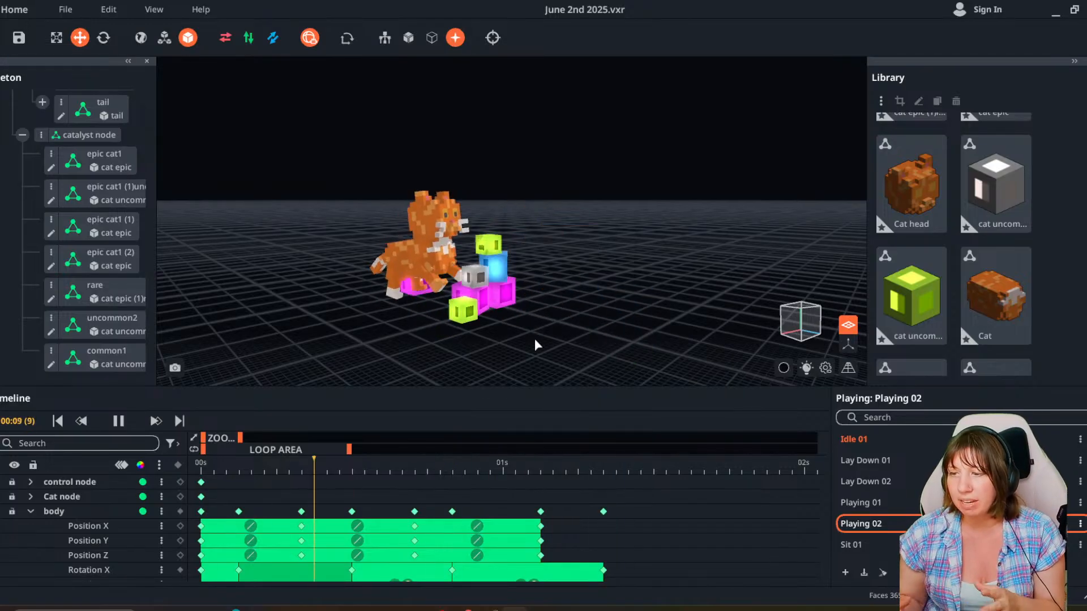
right_drag(537, 333, 627, 346)
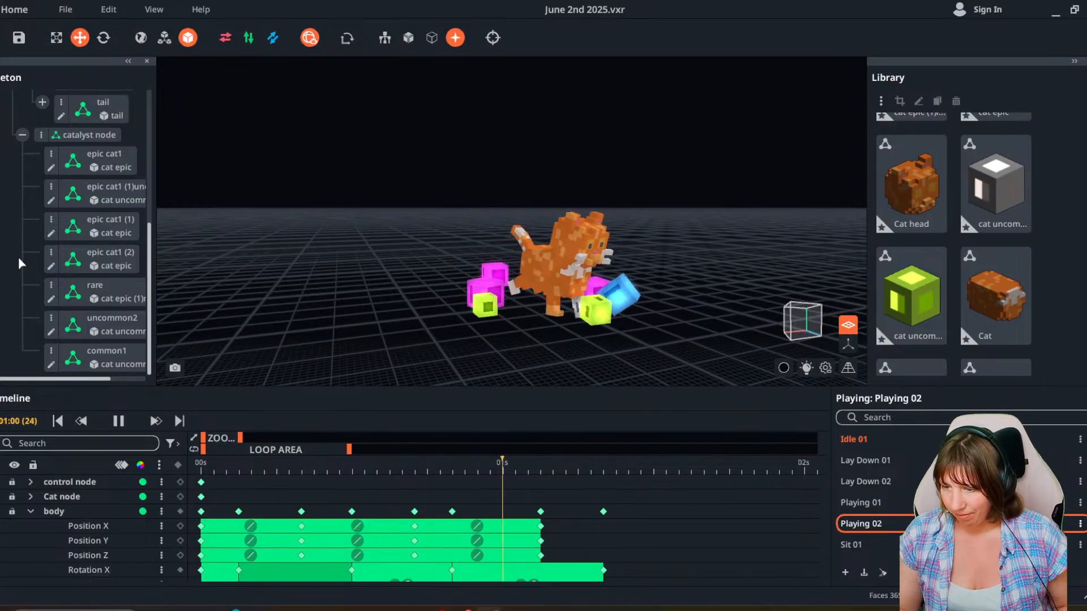
Stop playback and add a keyframe for all nodes at the animation's last frame, 34.
click(252, 470)
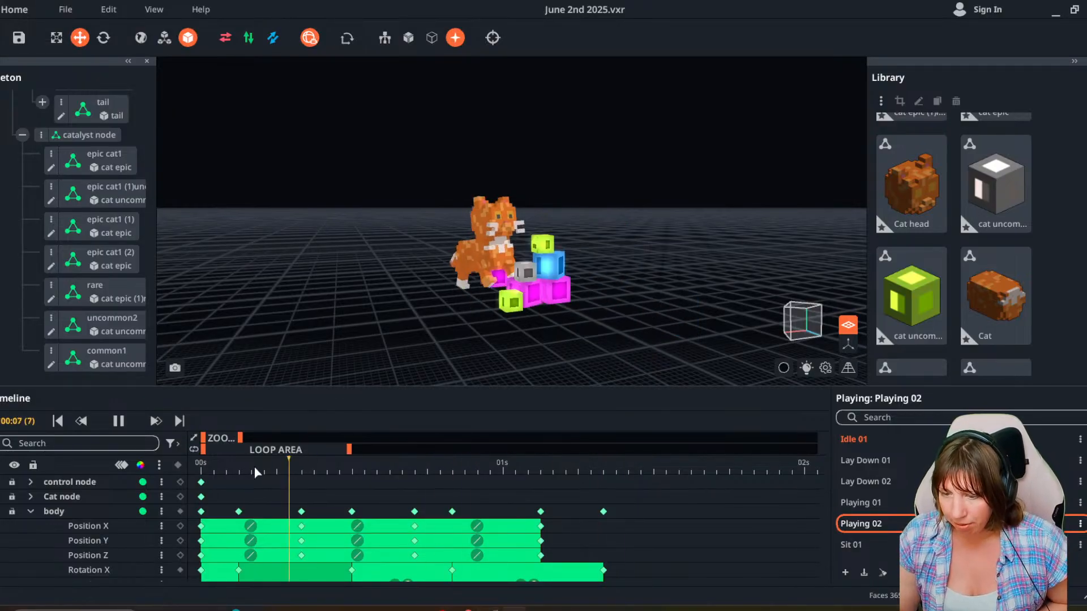
click(199, 472)
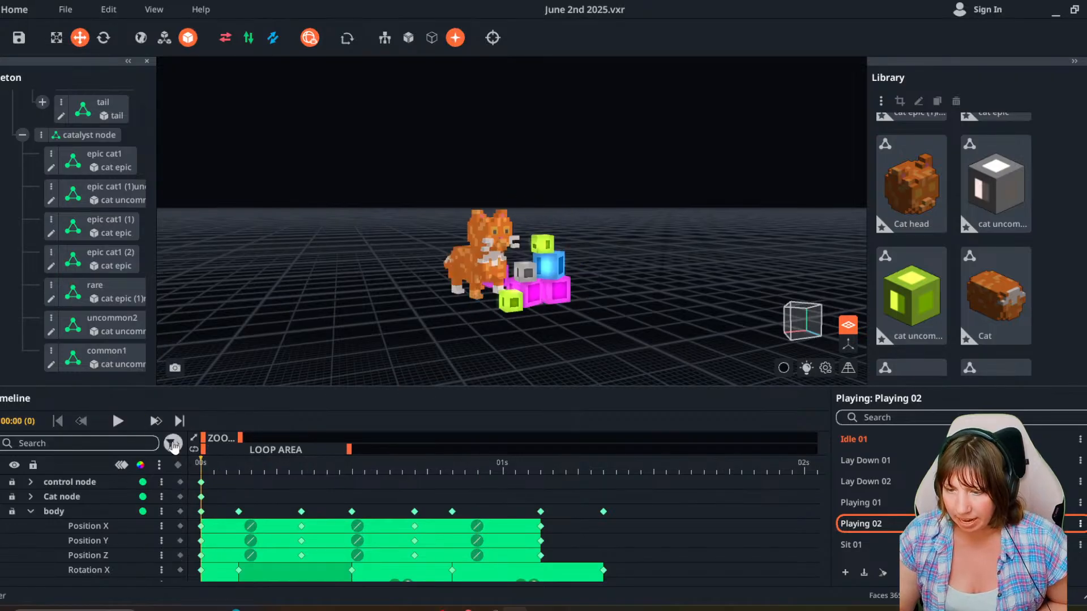
click(178, 422)
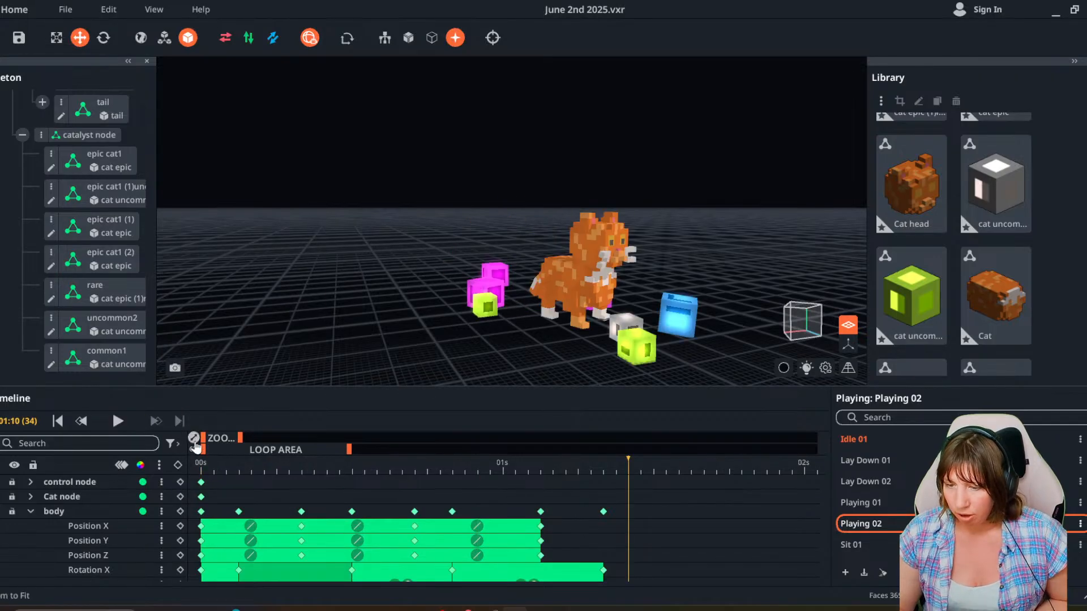
click(179, 466)
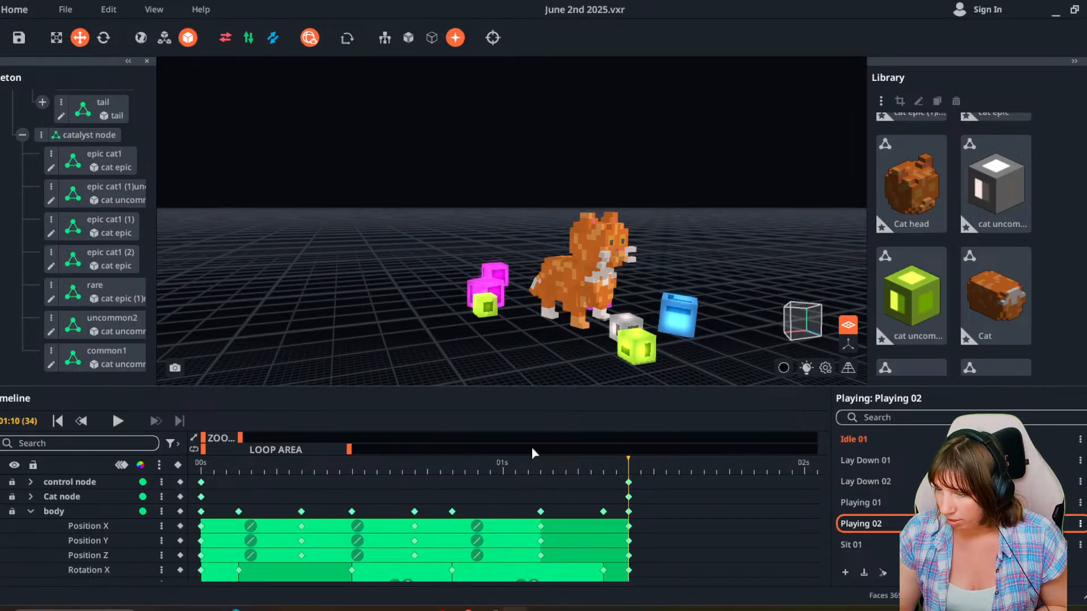
Play the animation back, collapse the body track, and scrub from the start to frame 34 to check the motion from the front.
click(119, 421)
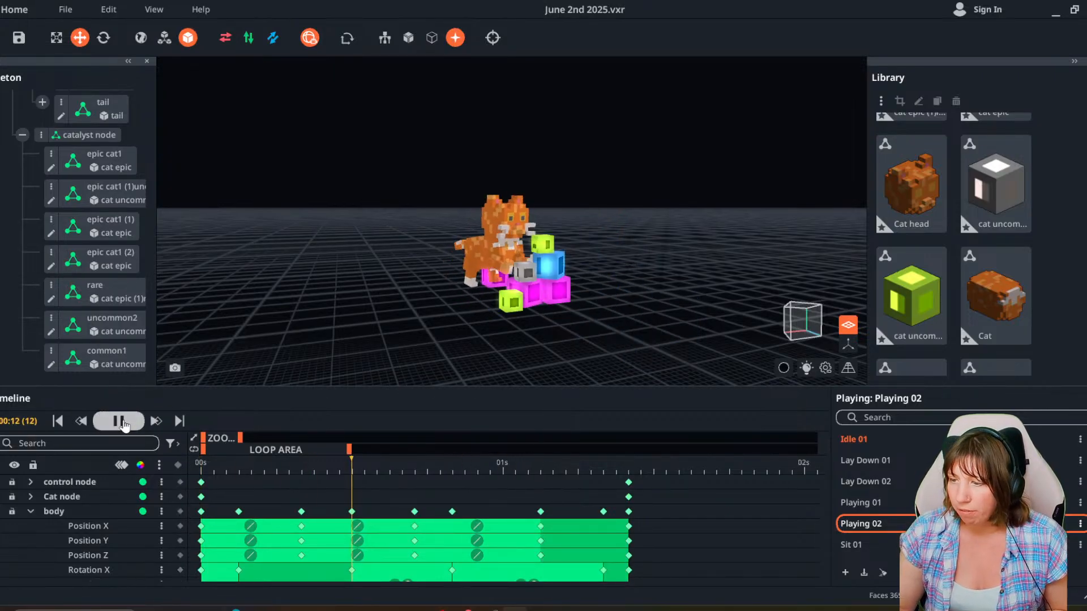
click(119, 421)
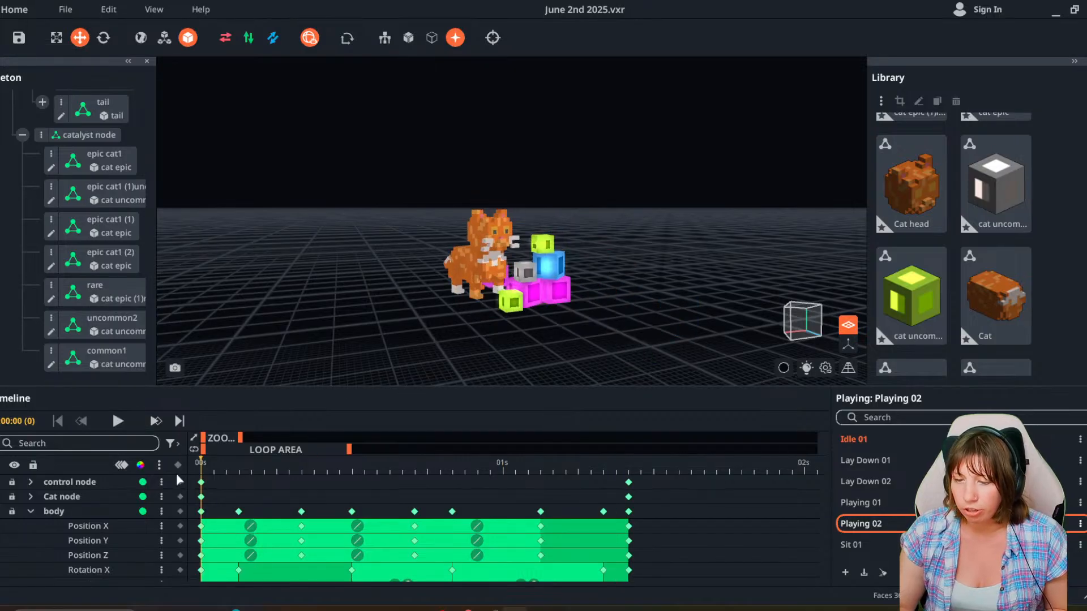
click(180, 421)
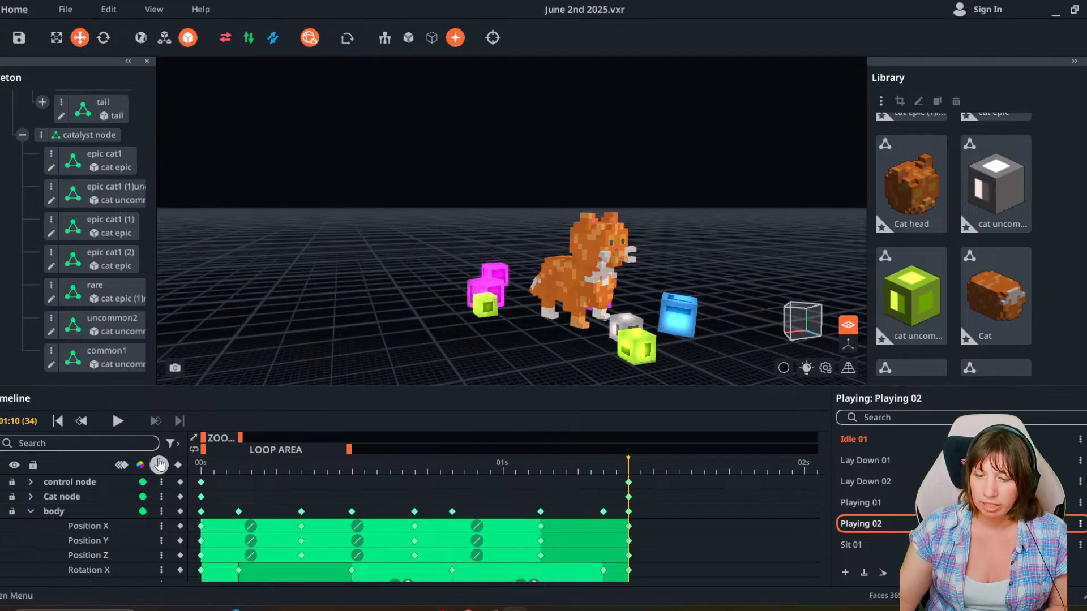
click(27, 514)
right_drag(614, 316, 680, 419)
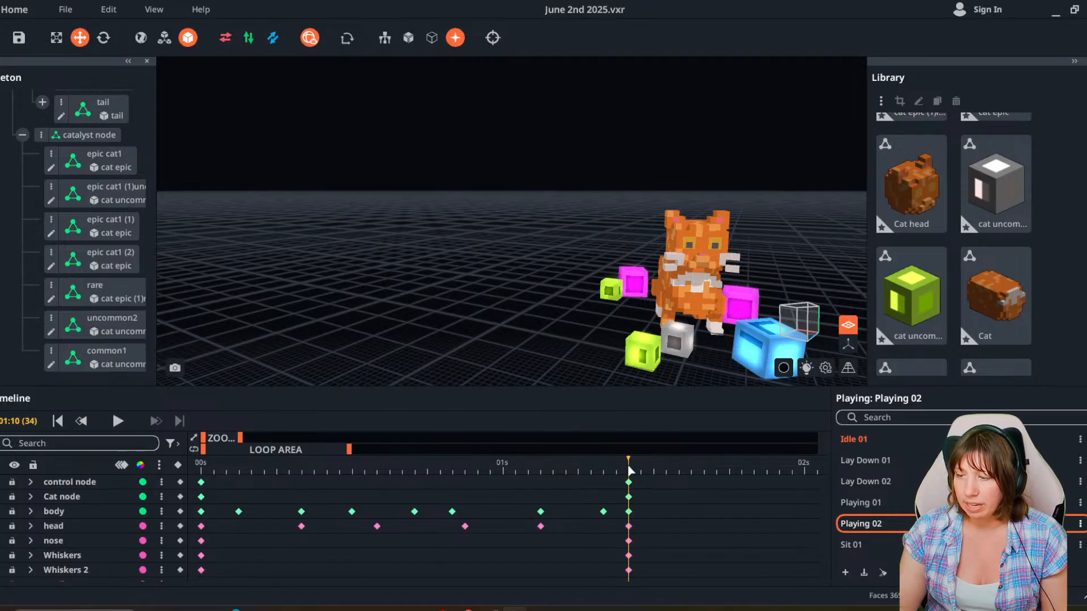
click(214, 471)
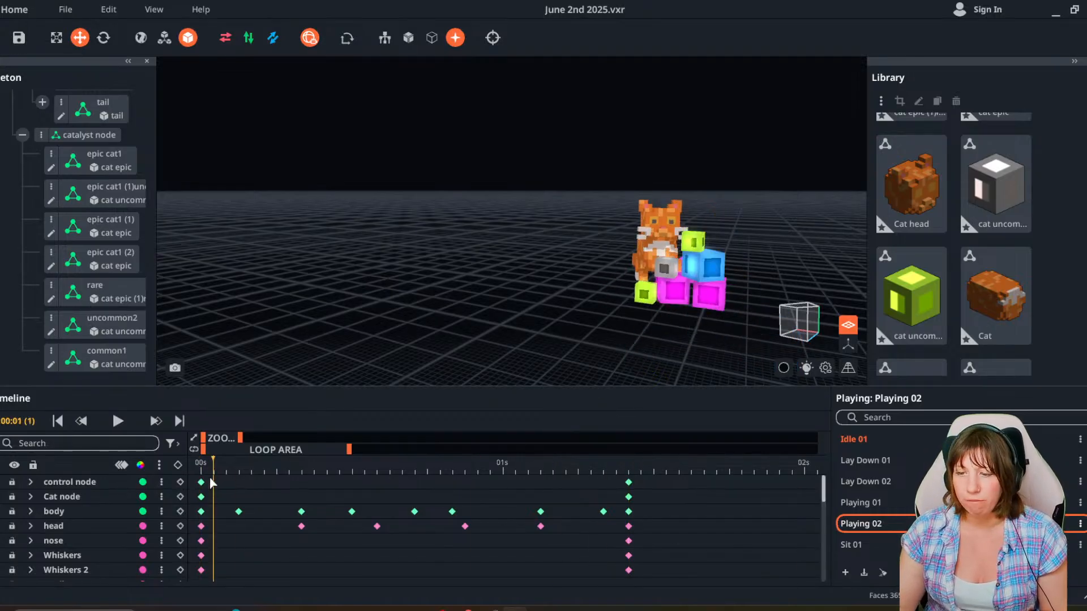
drag(209, 476, 632, 502)
right_drag(520, 361, 628, 357)
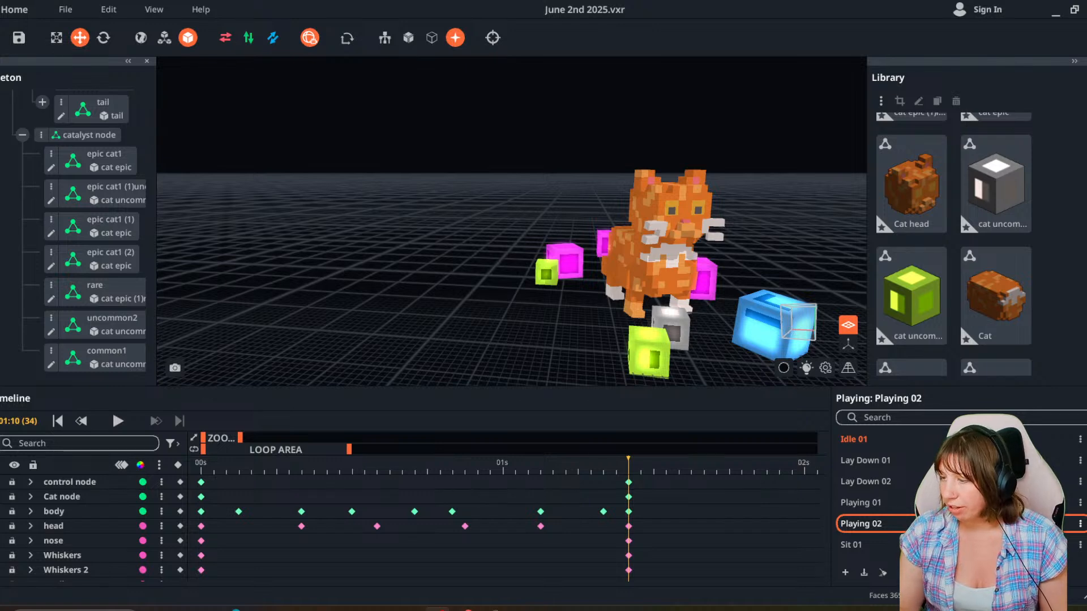
Open the options for adding a new animation to the list.
click(845, 573)
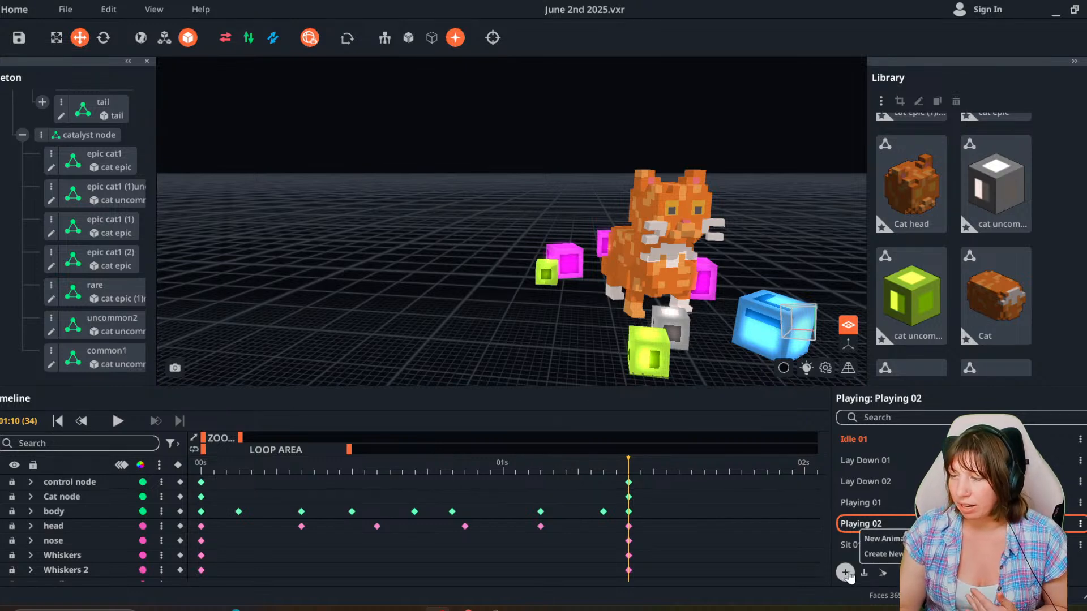
Create a new animation named Idle 02 and add a keyframe for all nodes at frame 2.
click(844, 573)
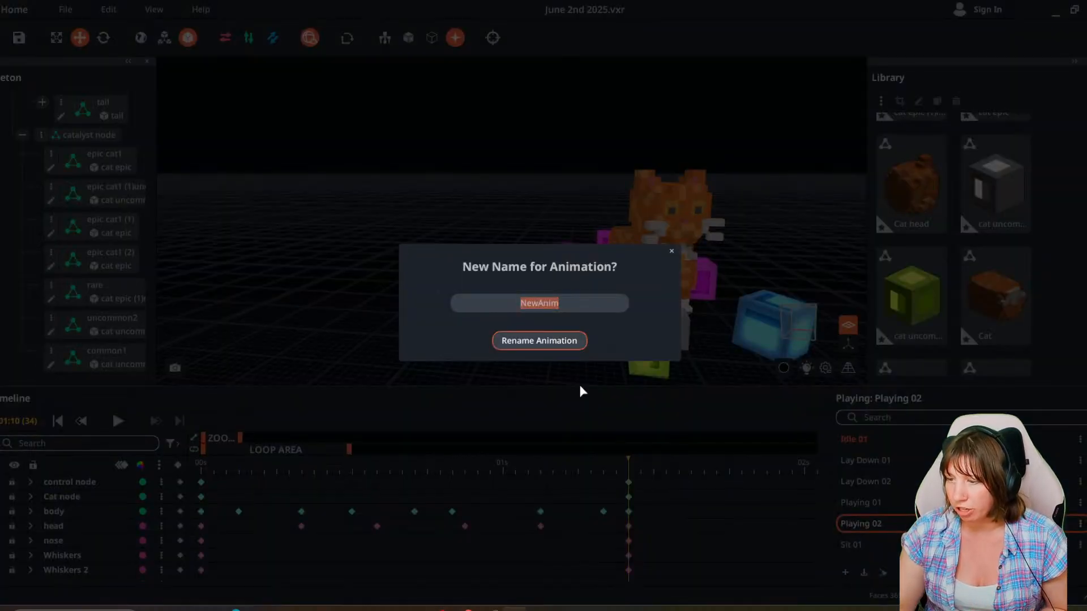
key(BackSpace)
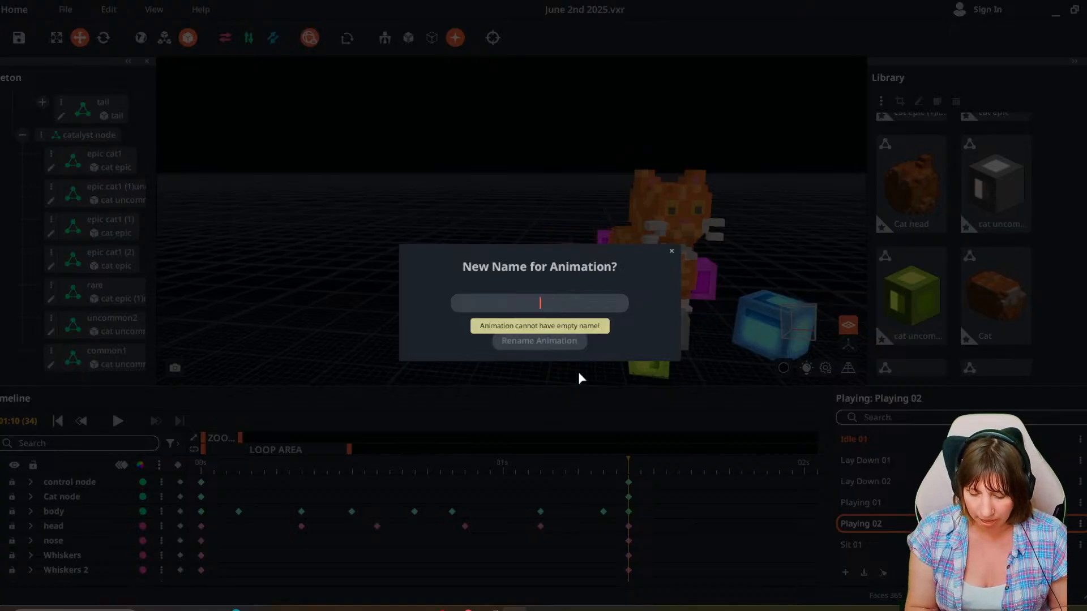
text(Idle 02)
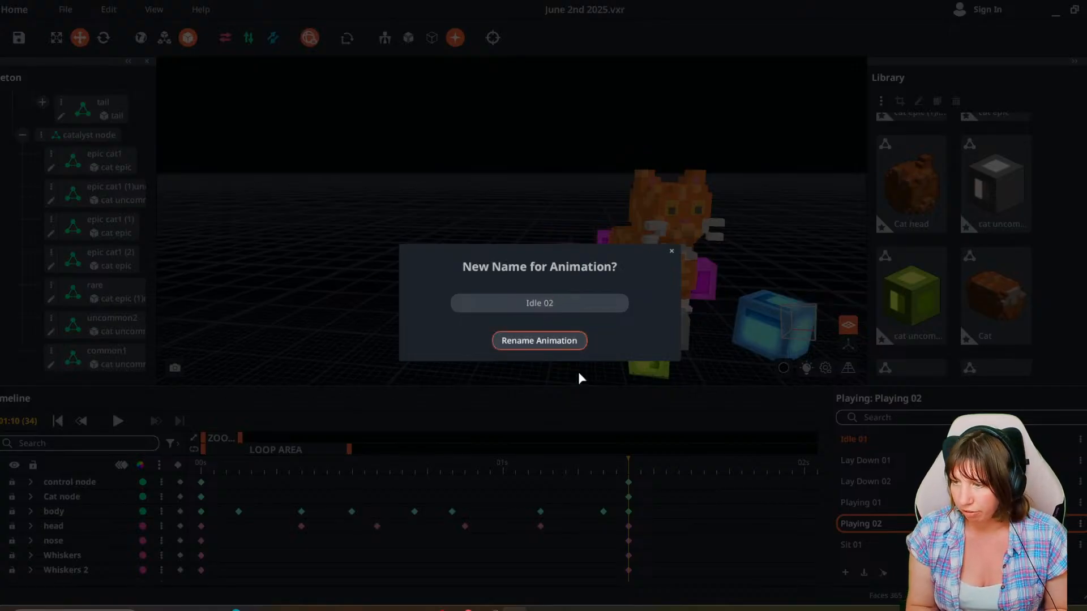
key(Return)
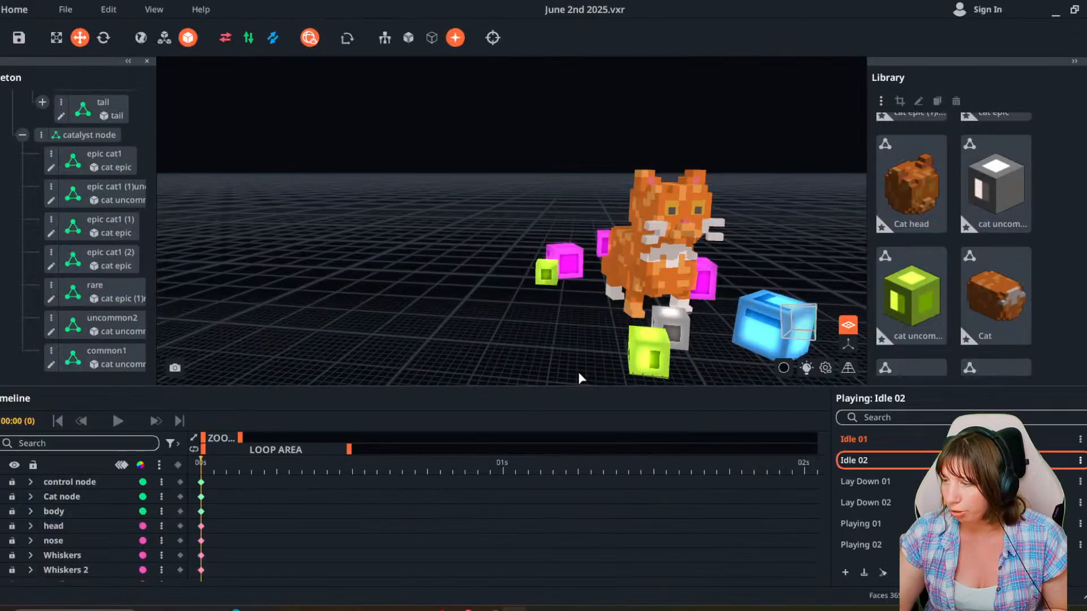
click(225, 470)
click(177, 465)
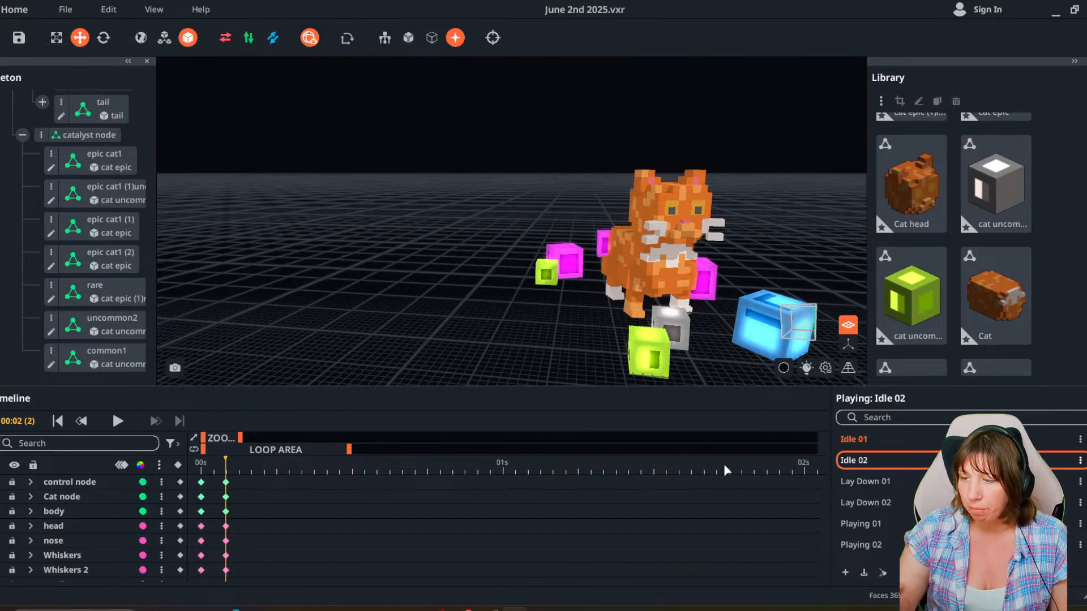
Play back the Playing 02 and Idle 02 animations to compare the cat's pose.
right_drag(633, 292, 542, 300)
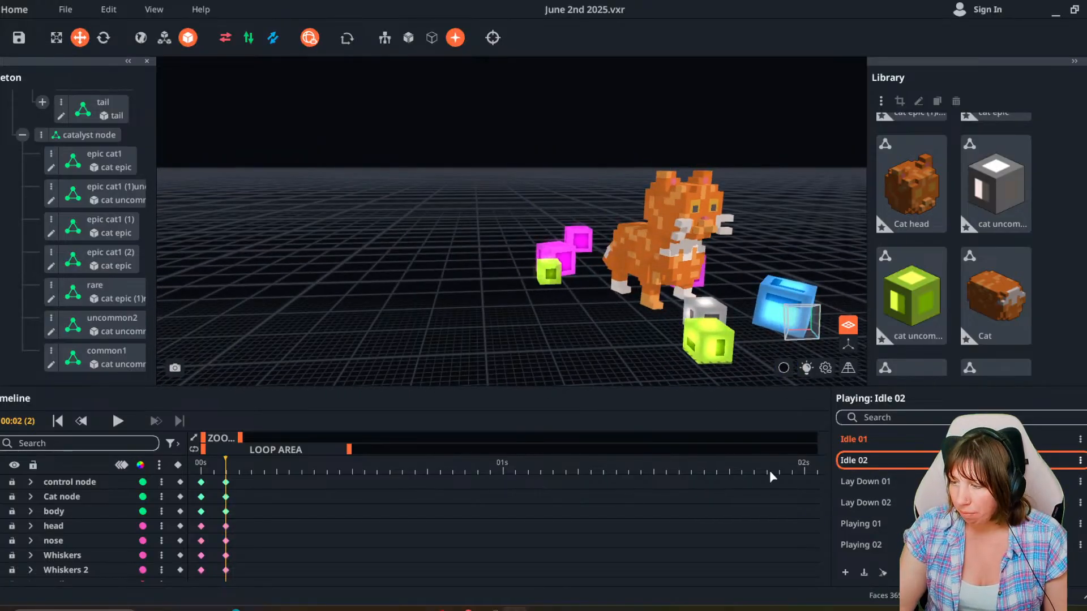
click(860, 544)
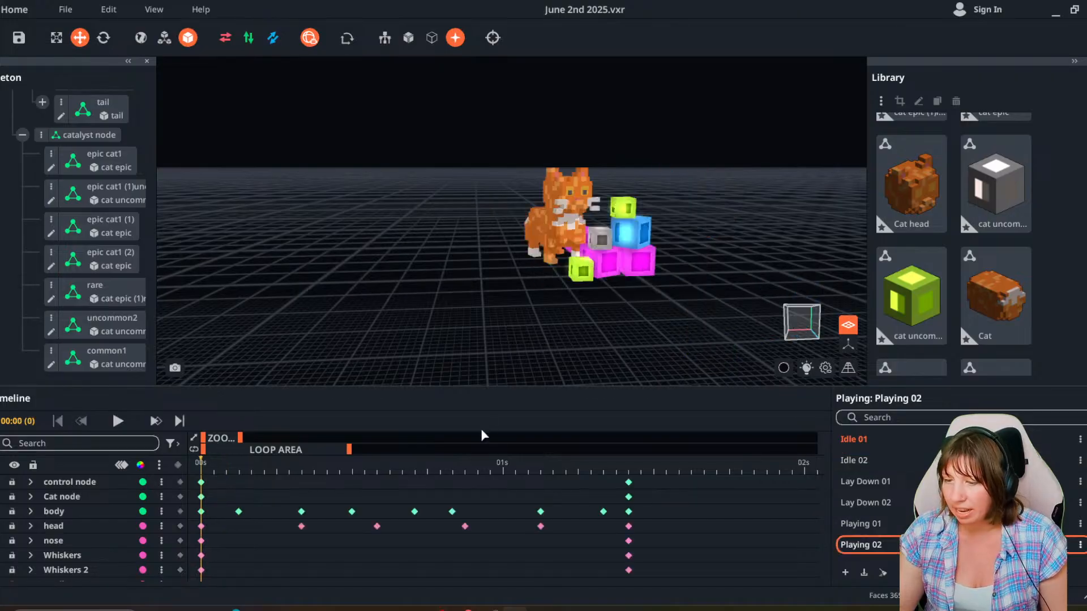
click(118, 420)
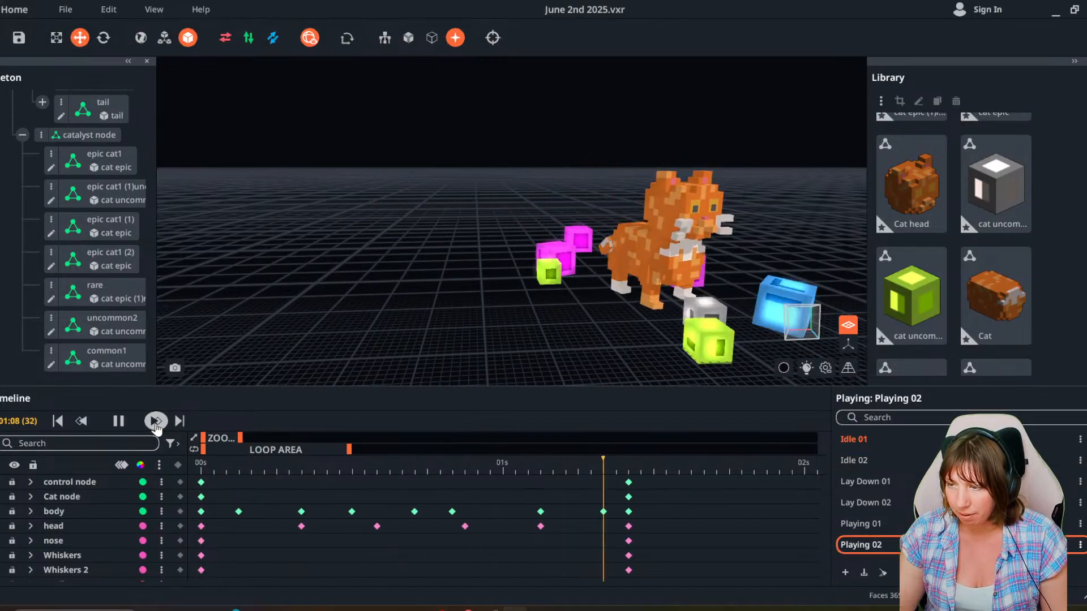
click(851, 462)
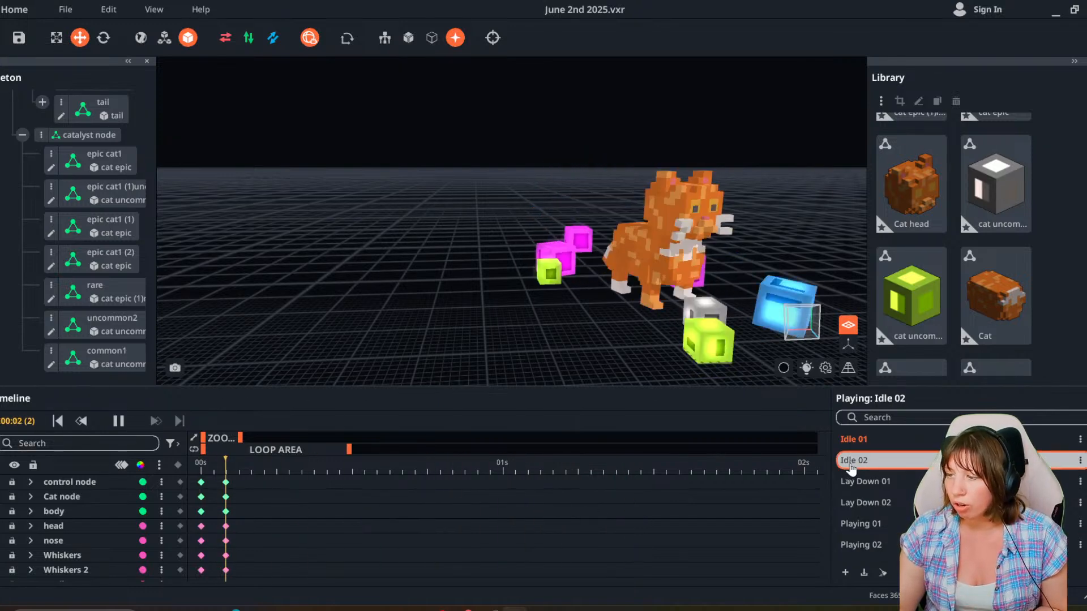
right_drag(614, 325, 536, 272)
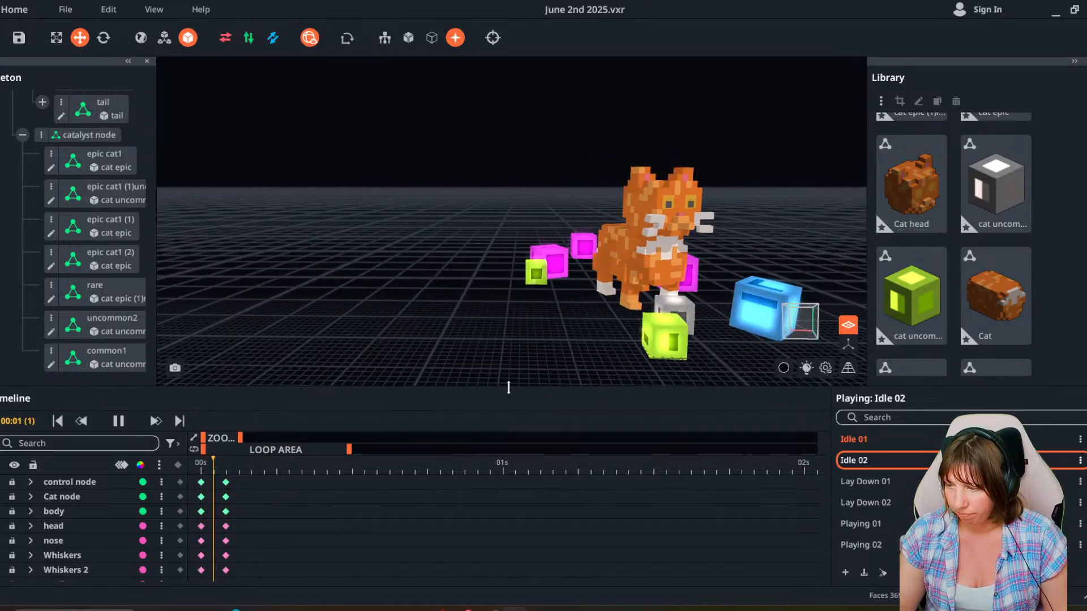
right_drag(532, 283, 331, 438)
key(space)
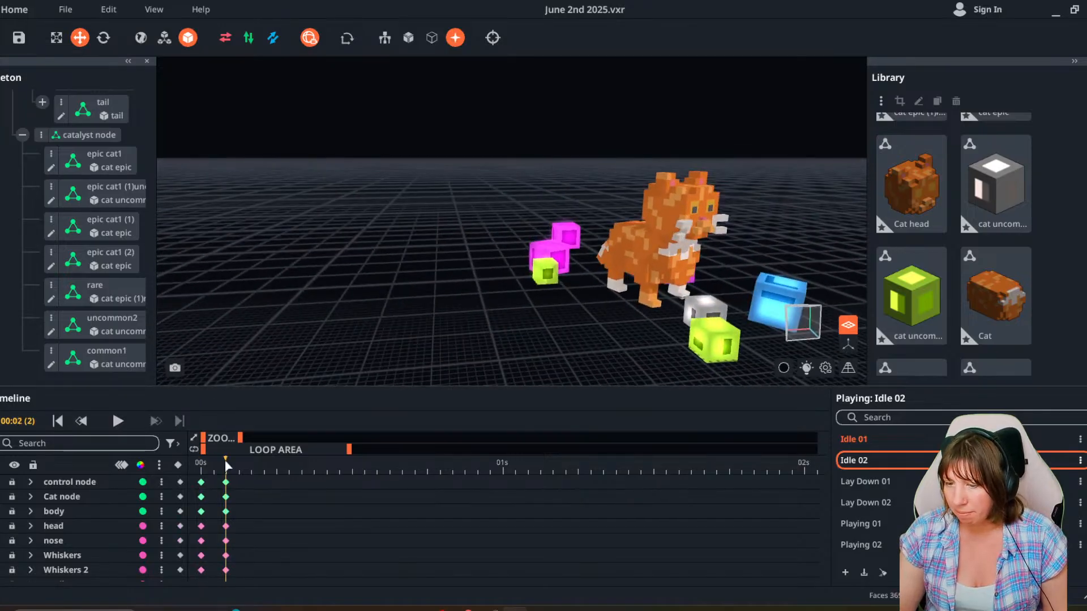
Create another new animation named Idle 03.
click(844, 572)
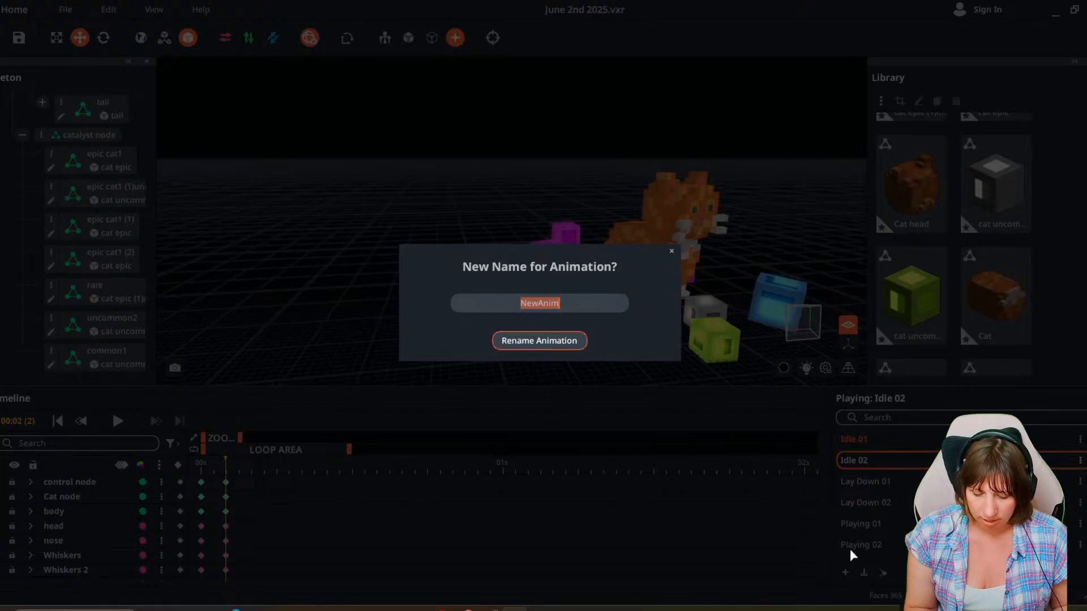
text(Idle 0)
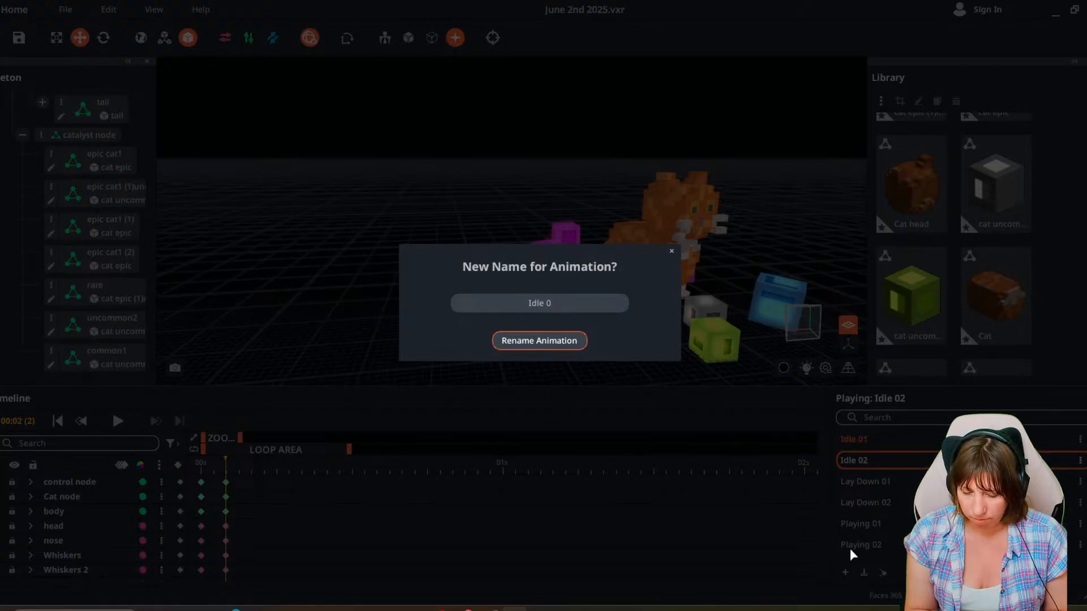
text(3)
key(Return)
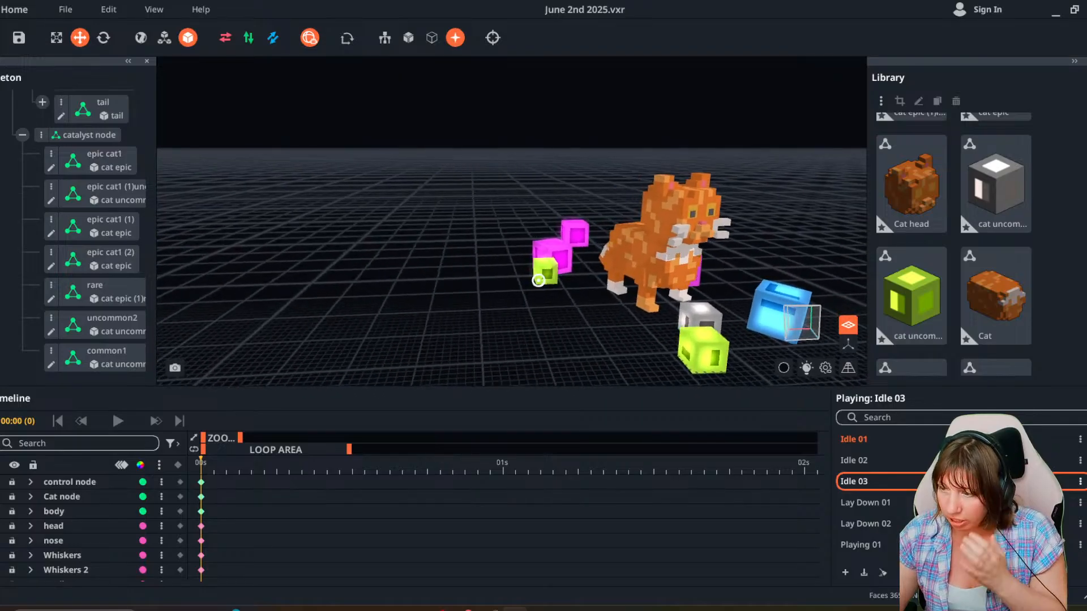
Rotate the cat's head sideways toward its left at frame 3 of Idle 03.
right_drag(695, 306, 616, 285)
click(659, 213)
right_drag(628, 207, 517, 196)
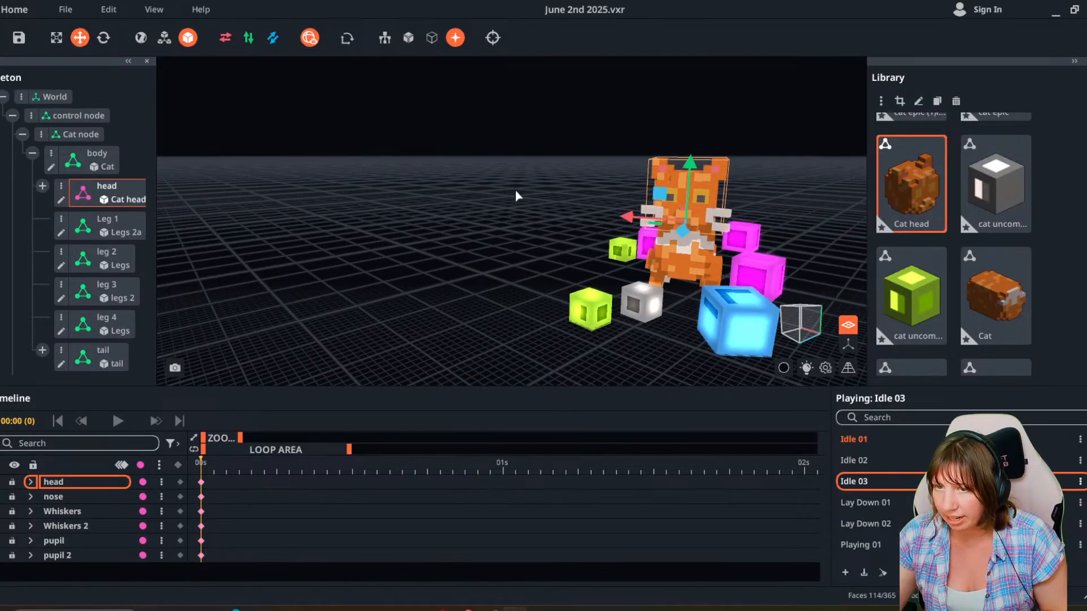
click(103, 40)
right_drag(195, 136, 229, 255)
drag(225, 462, 238, 462)
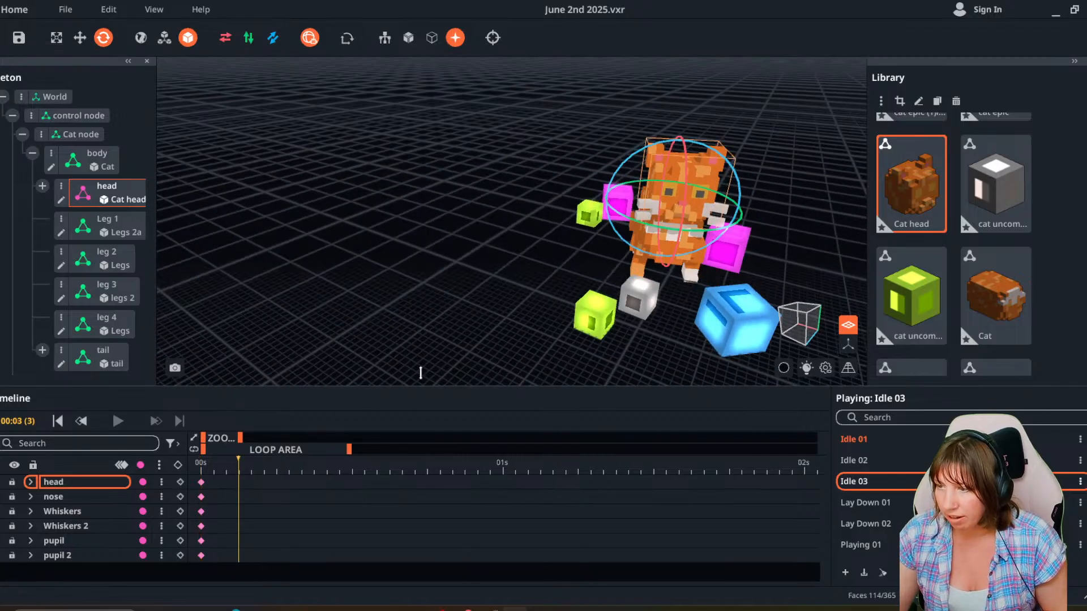
right_drag(565, 288, 571, 268)
click(667, 253)
click(670, 227)
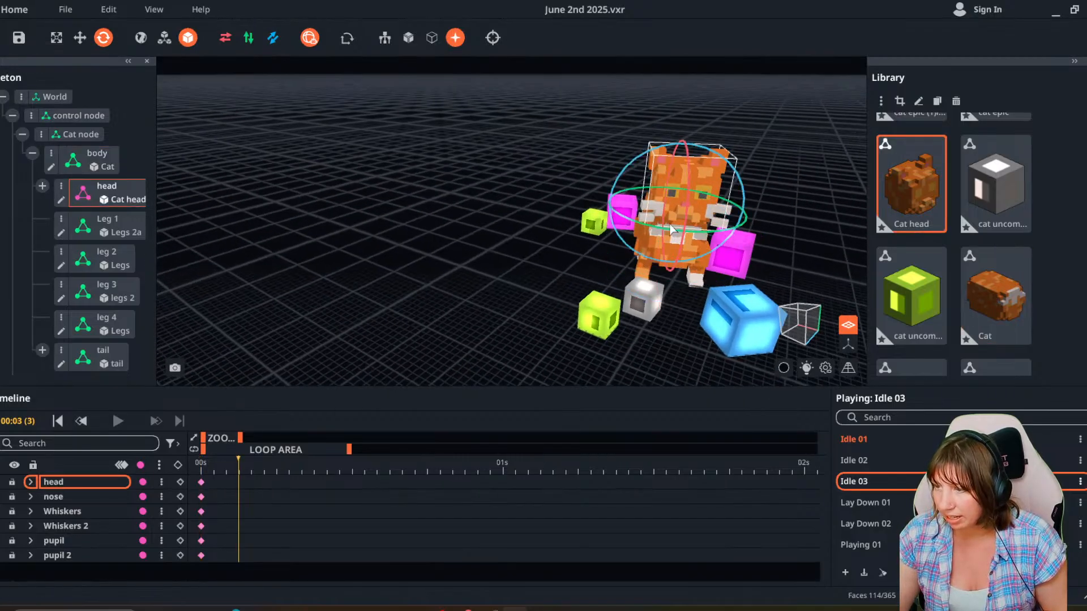
drag(671, 229, 694, 231)
right_drag(588, 289, 465, 306)
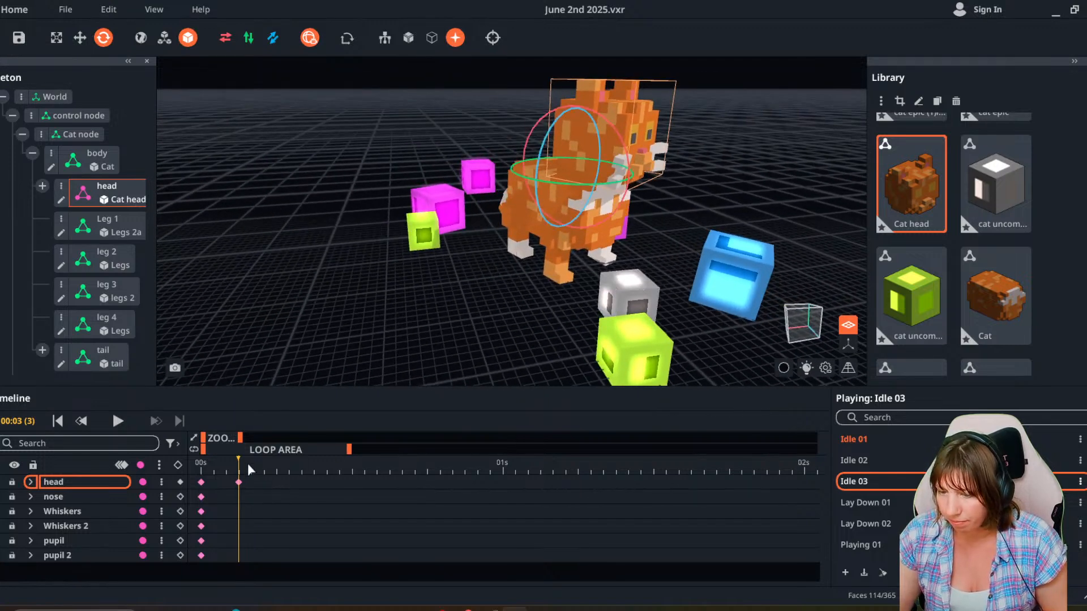
Keyframe the head turning to its other side and tilting, spacing these keyframes at frames 7, 10, 14 and 19.
drag(251, 470, 277, 470)
drag(556, 187, 515, 187)
drag(266, 472, 320, 472)
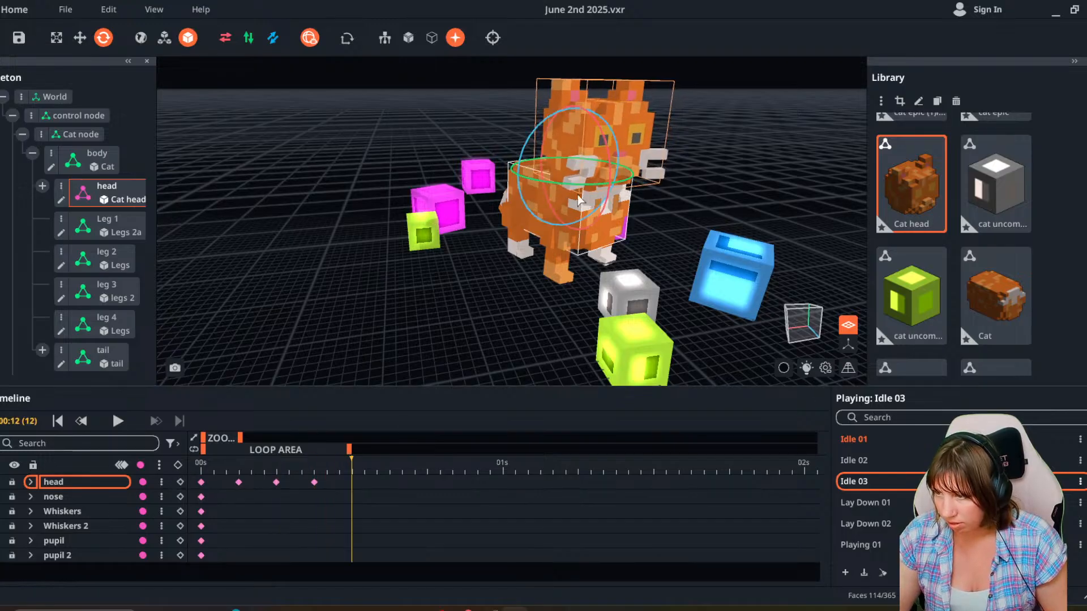
drag(614, 159, 609, 168)
click(379, 464)
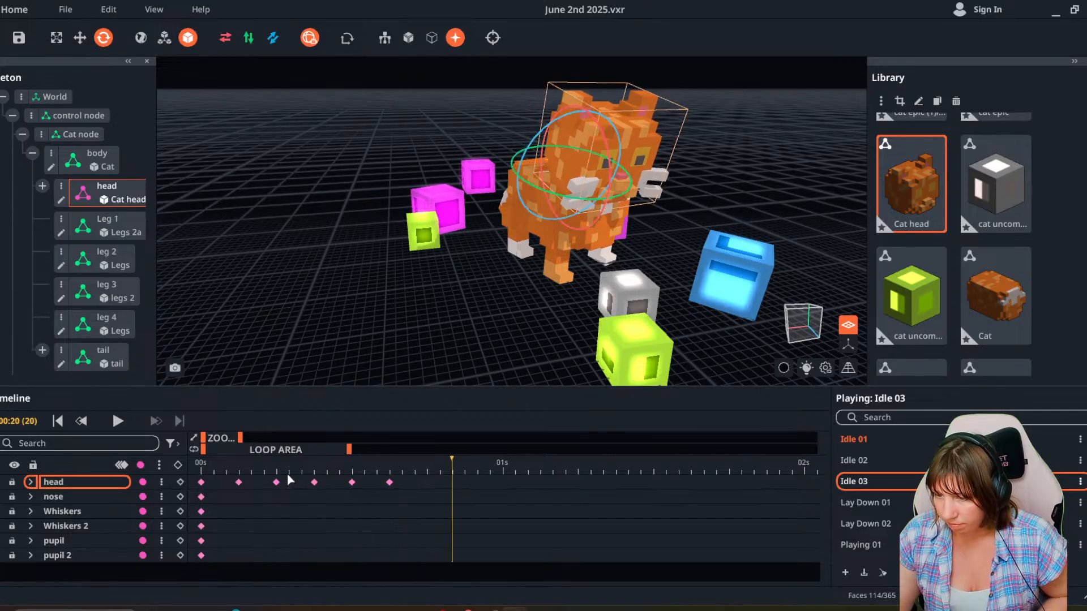
drag(266, 473, 458, 484)
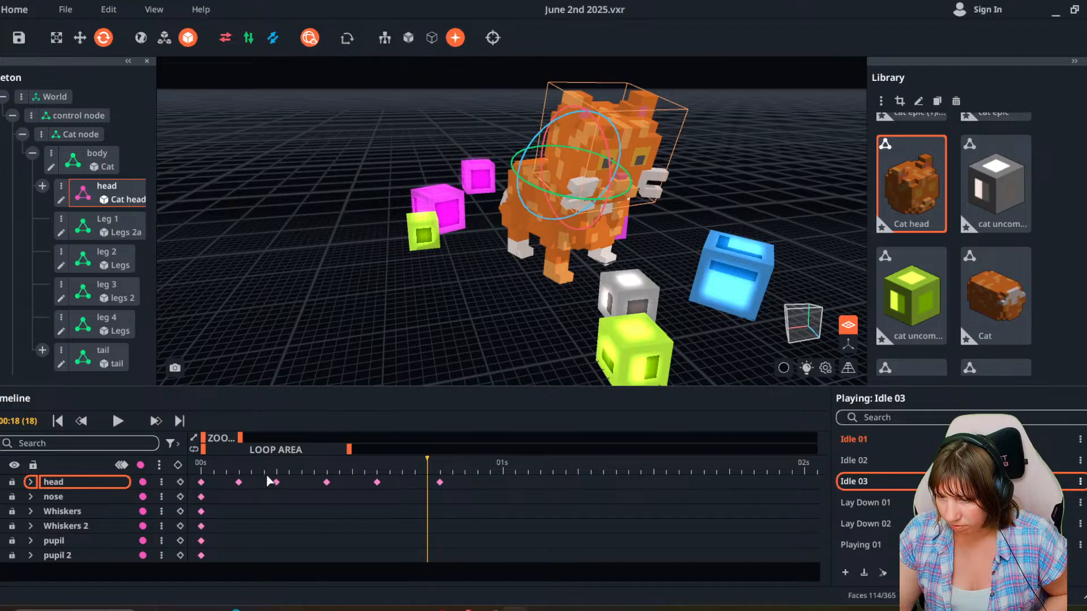
drag(224, 469, 465, 495)
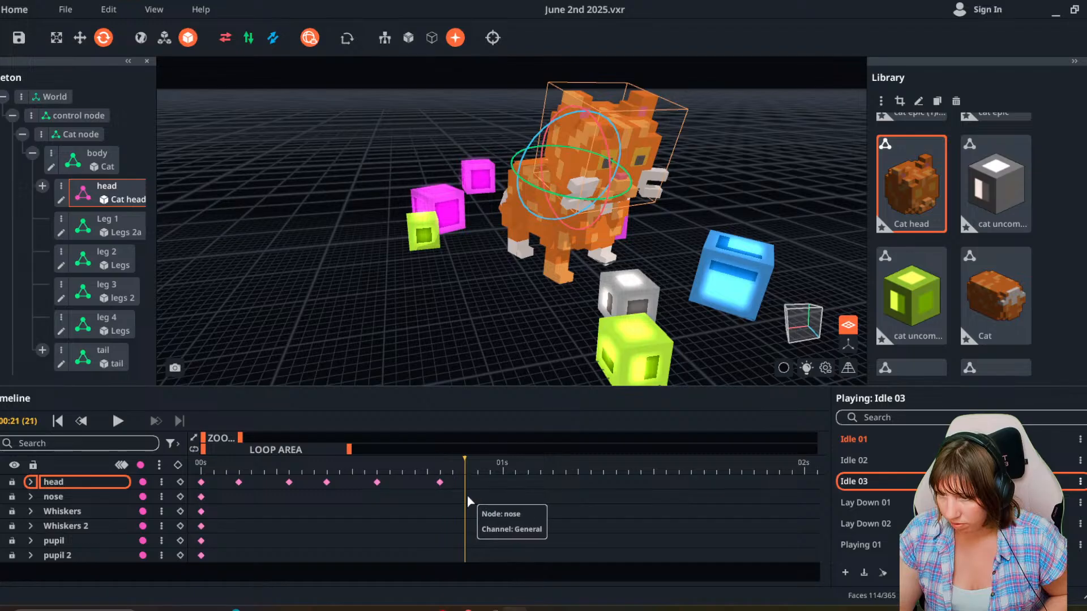
Copy the head's starting keyframe to frame 25 and play back the animation.
right_click(202, 484)
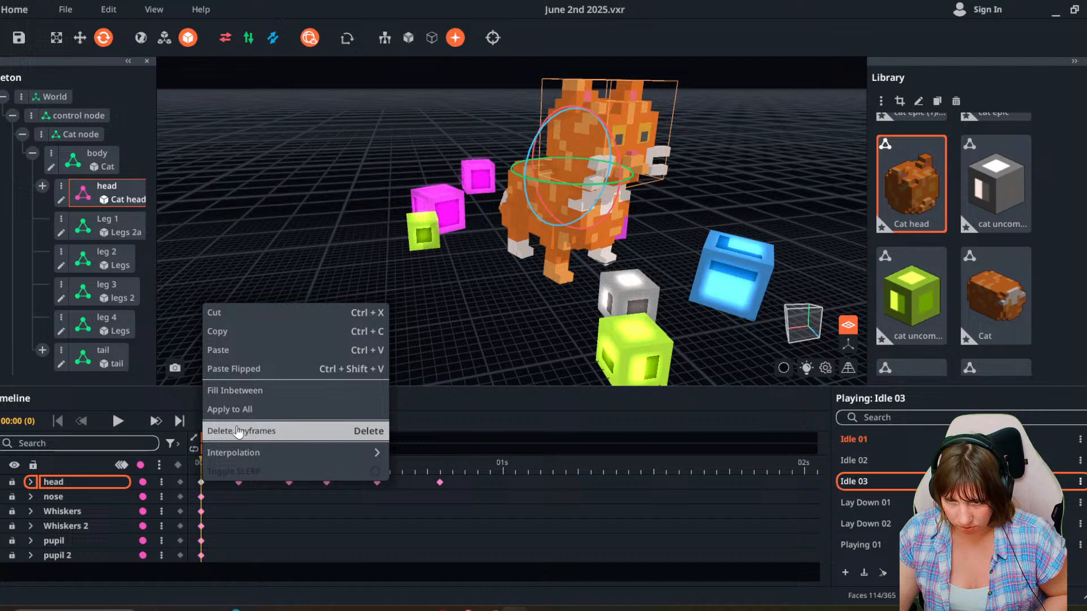
click(242, 332)
click(513, 470)
key(ctrl+v)
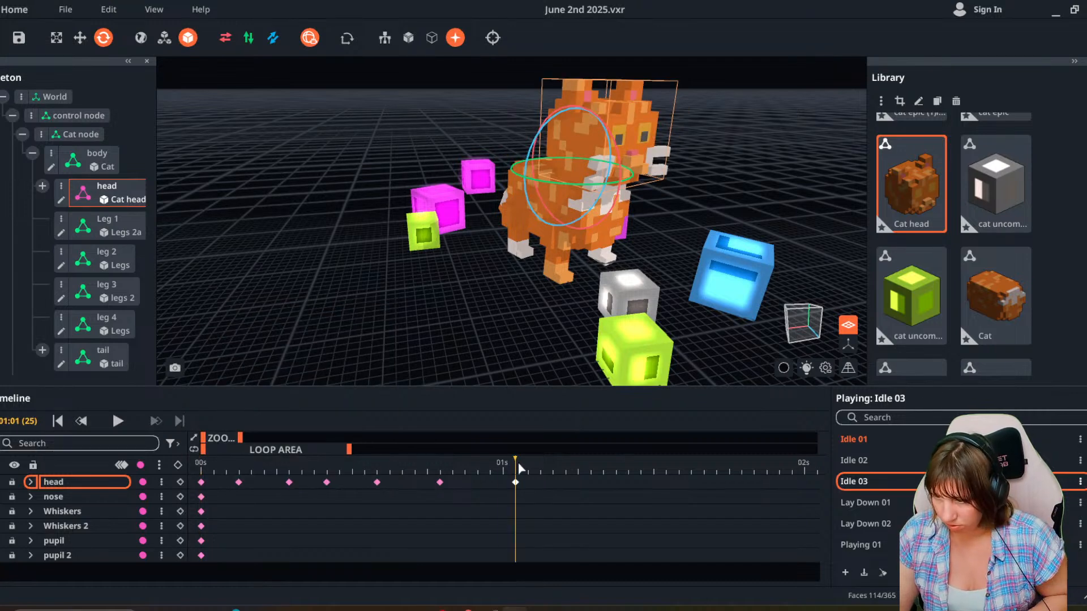
key(space)
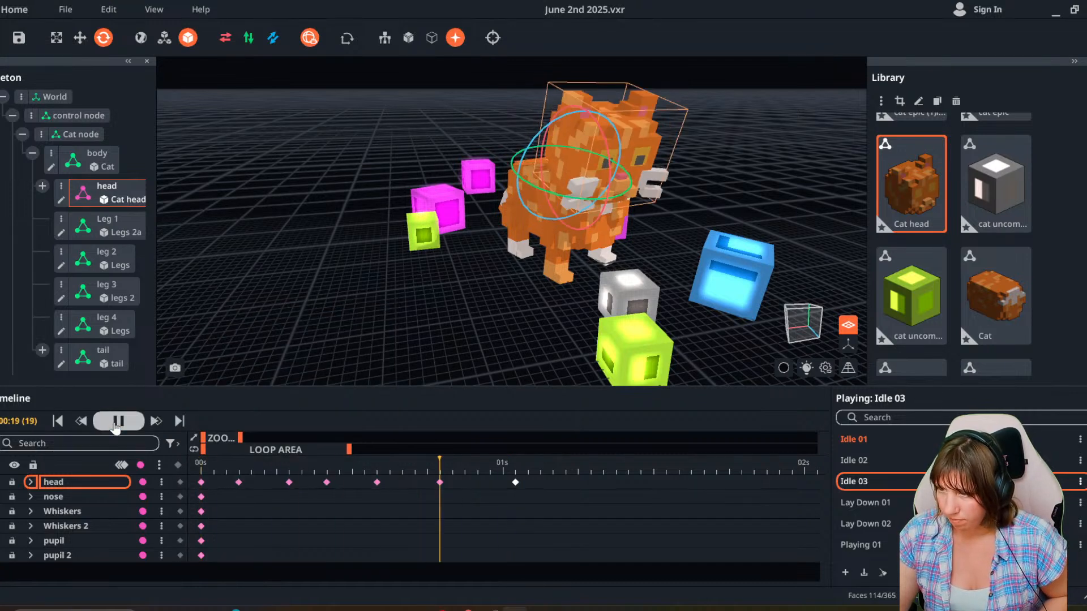
click(116, 428)
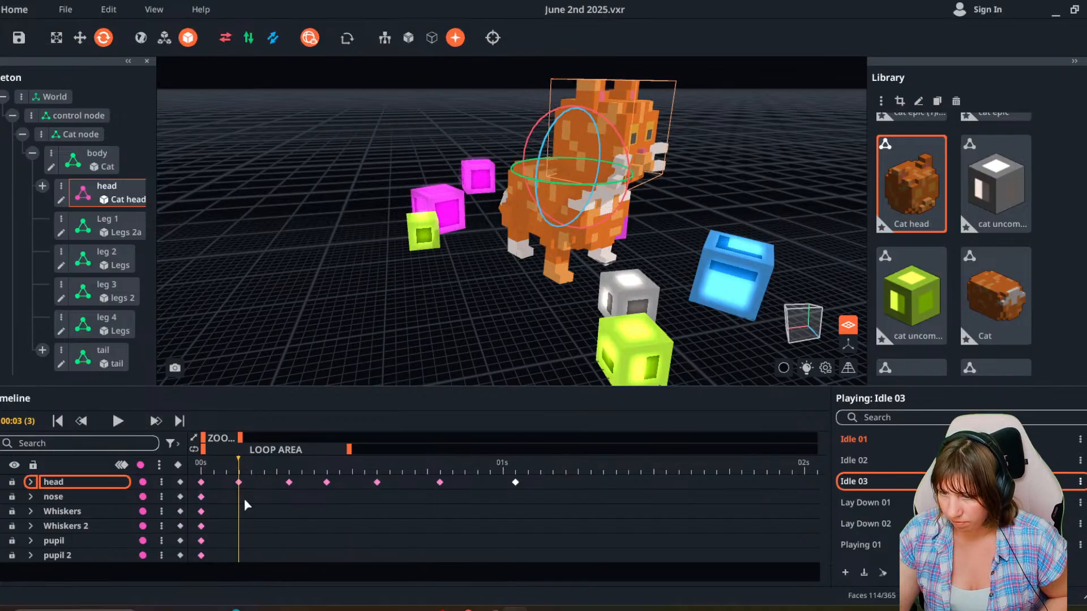
Duplicate the head's frame 3 keyframe at frame 5 to hold the turned pose.
drag(205, 468, 264, 475)
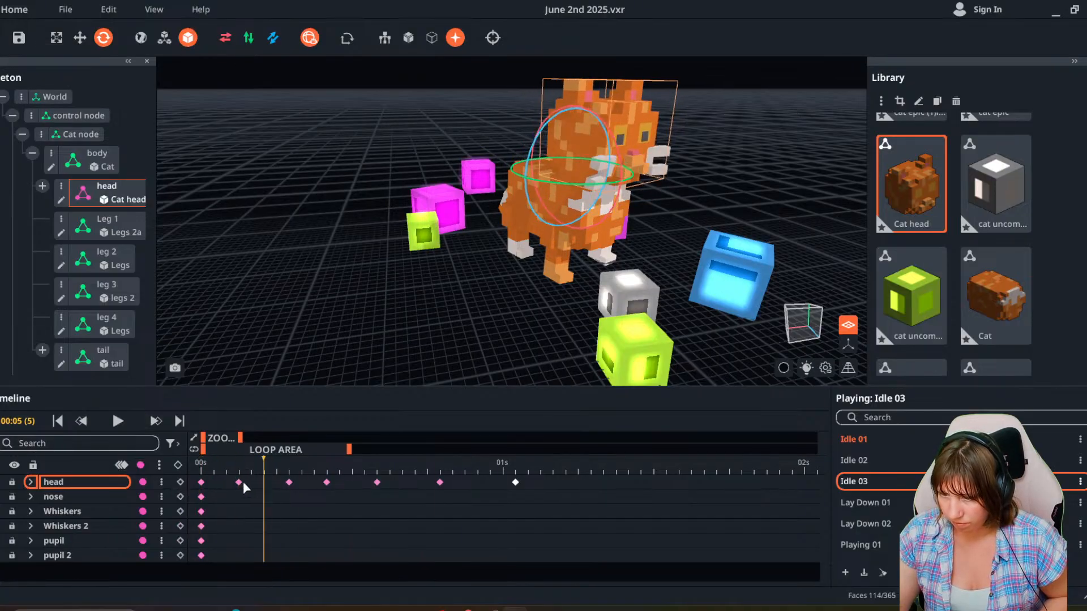
click(239, 483)
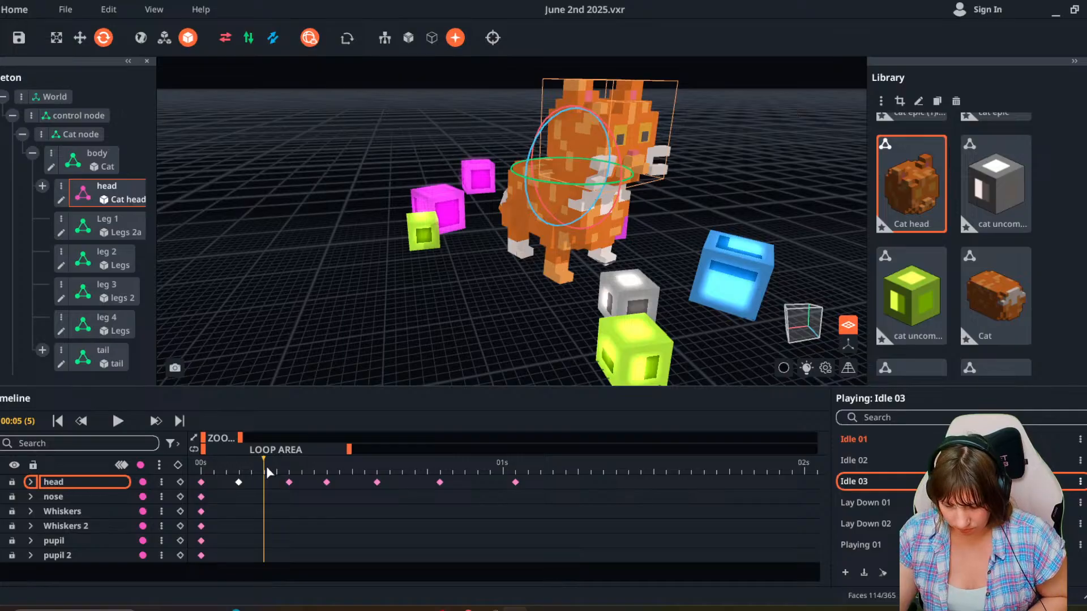
key(ctrl+v)
Retime the head keyframes so the held pose ends at frame 6 and the following ones fall at frames 9, 11 and 15.
click(288, 485)
drag(283, 478, 518, 486)
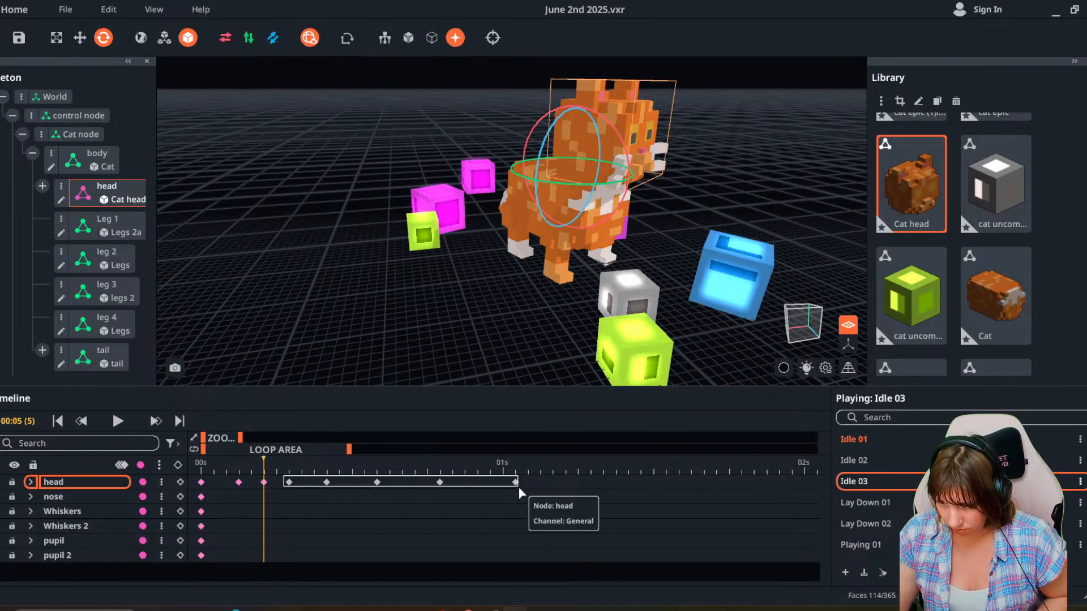
drag(298, 485, 373, 484)
key(ctrl+z)
click(386, 515)
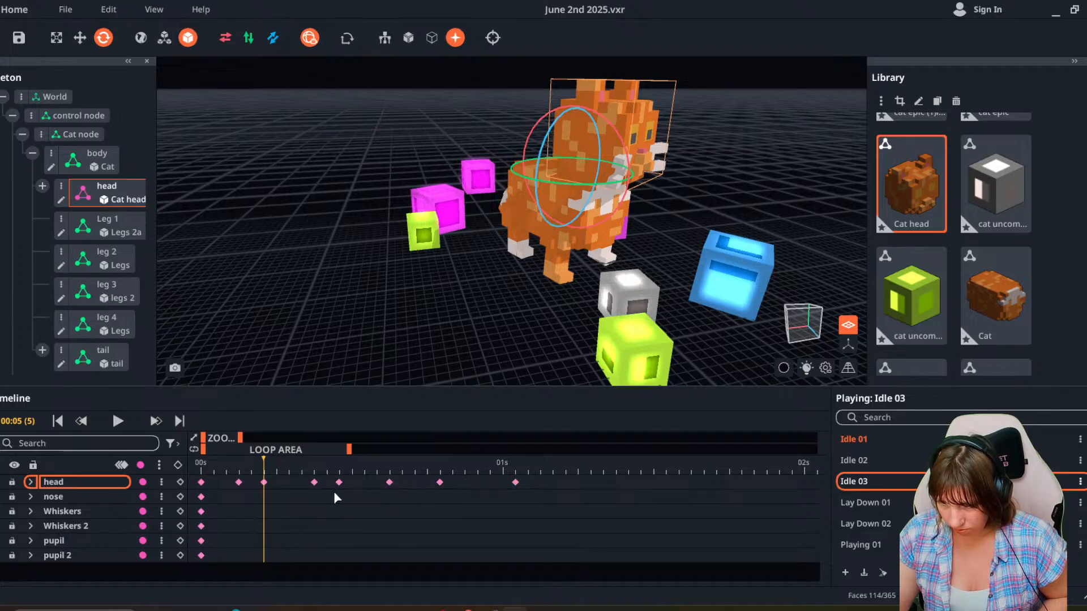
drag(282, 480, 178, 468)
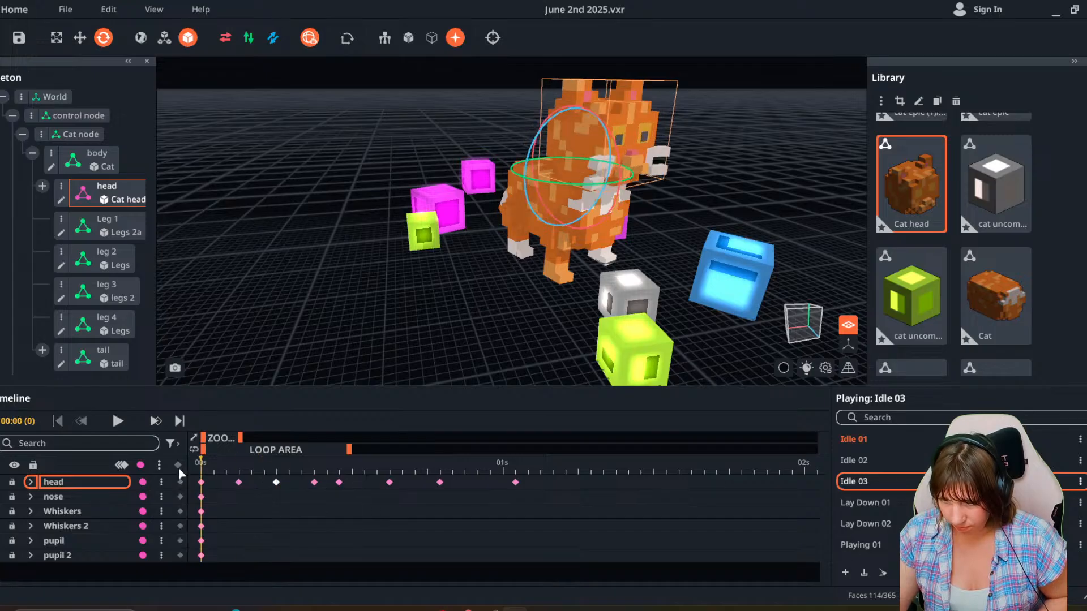
Play back Idle 03 from the start to check the head movement's timing.
click(118, 421)
scroll(359, 355, down, 1)
click(360, 357)
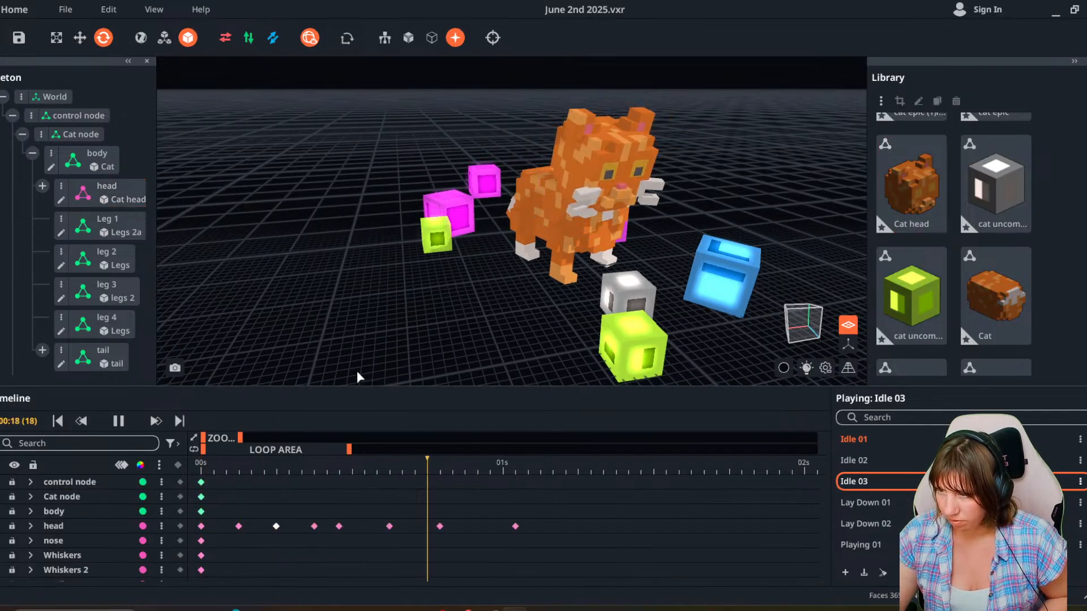
click(120, 421)
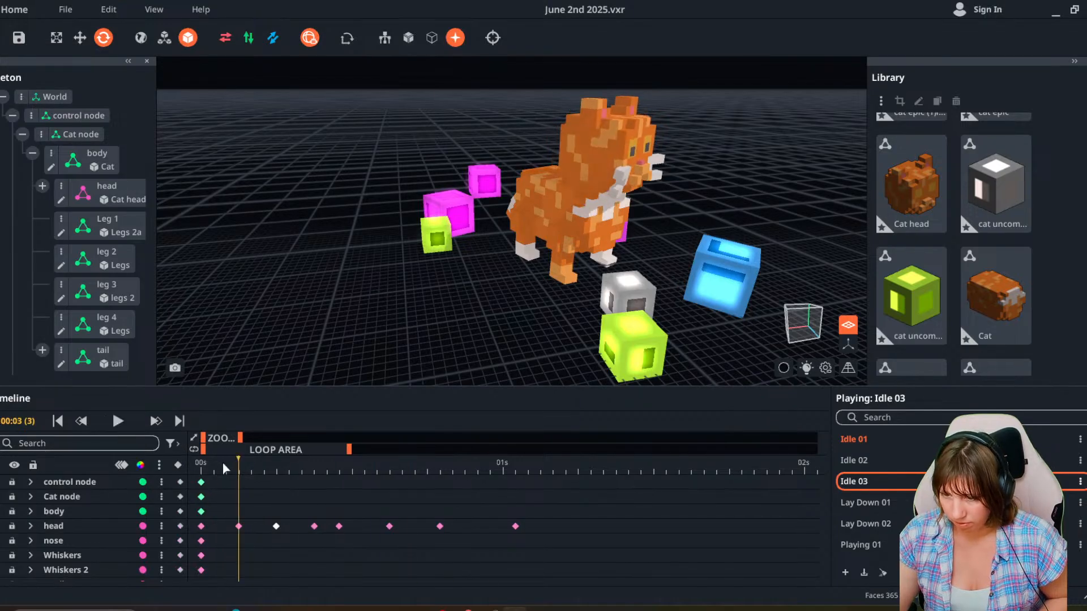
Expand the head's channels and set its rotation interpolation between frames 11 and 15 to Quad InOut.
click(31, 526)
scroll(274, 565, down, 3)
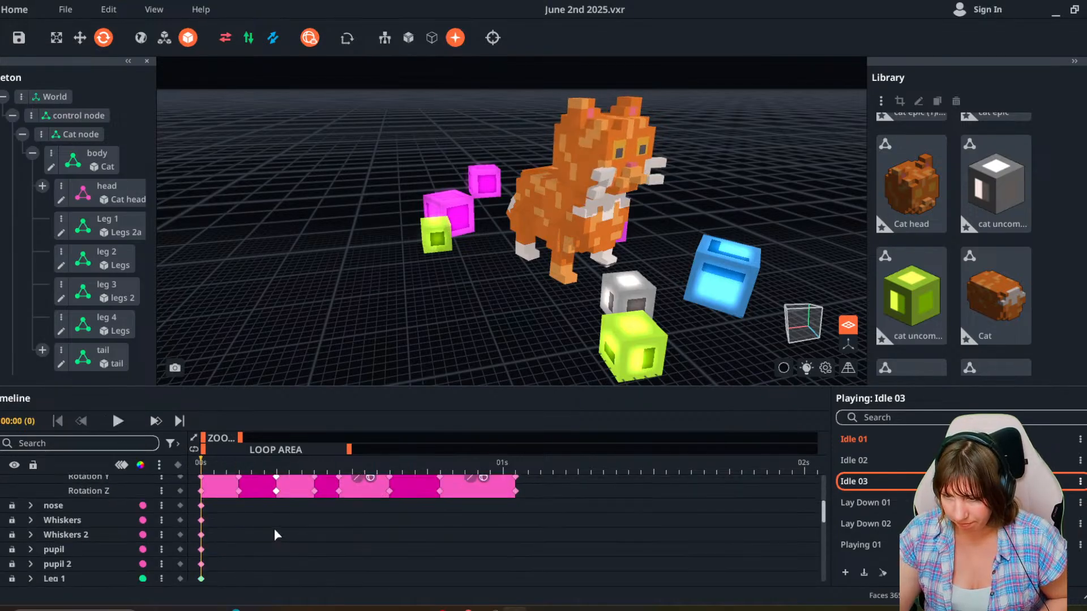
scroll(340, 549, up, 2)
right_click(222, 534)
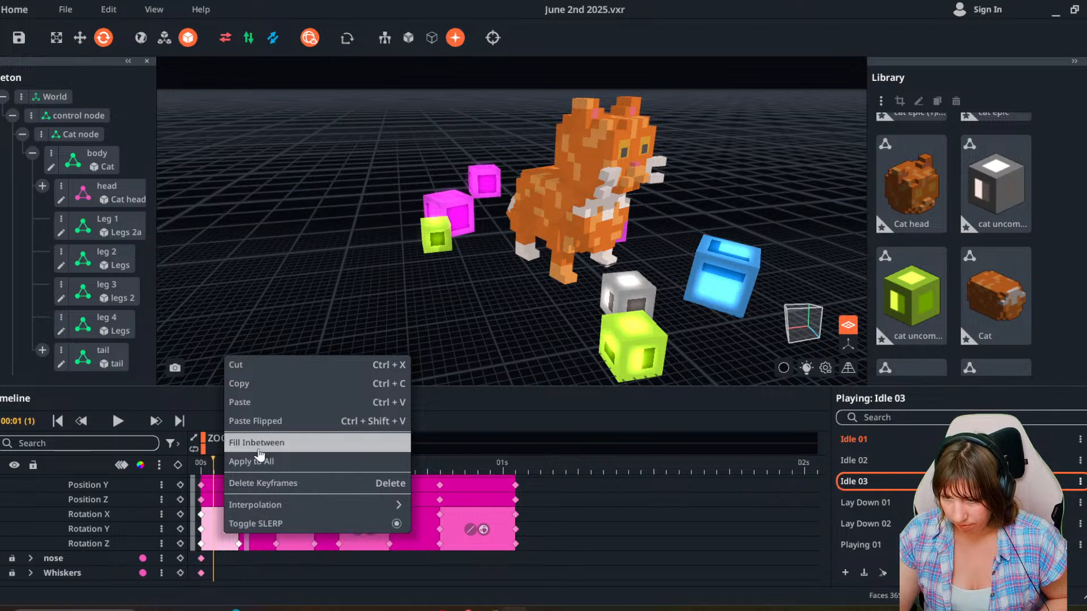
click(357, 538)
right_click(354, 533)
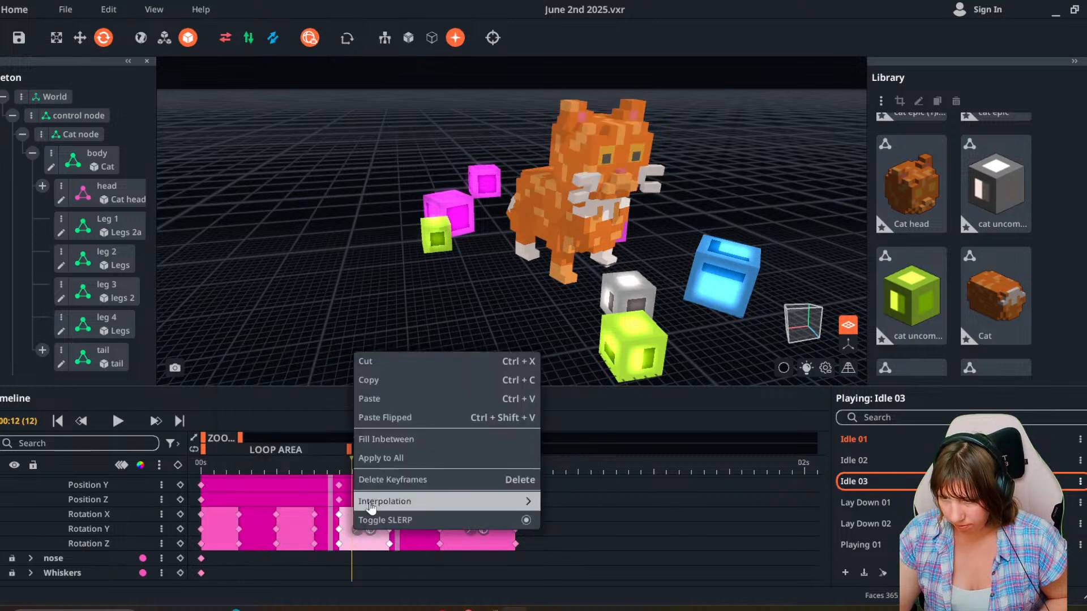
mouse_move(402, 502)
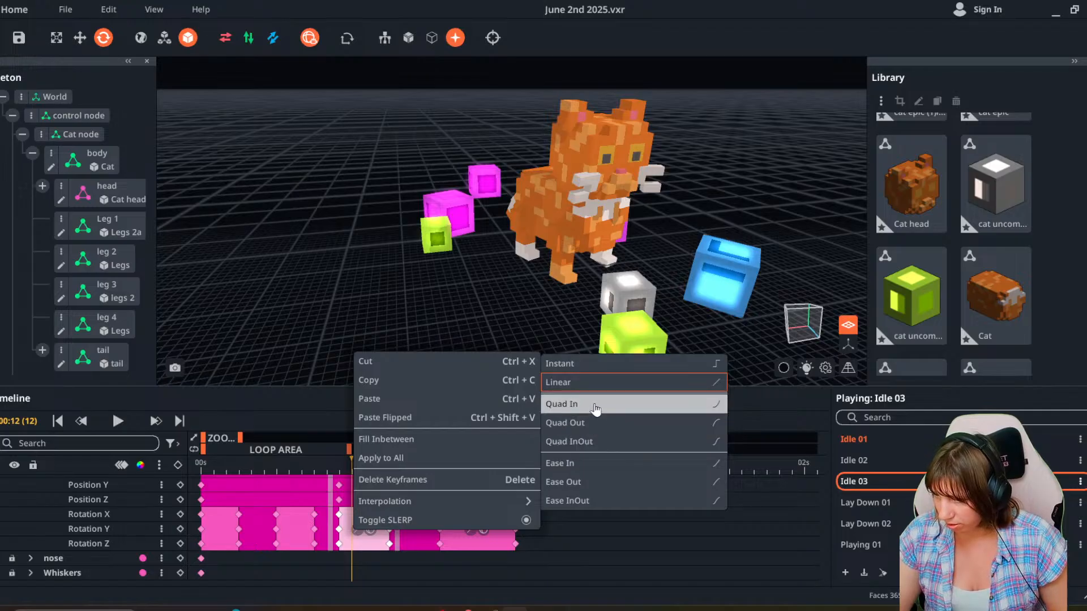
click(586, 441)
Set the head's rotation interpolation between frames 19 and 25 to Ease In.
right_click(475, 527)
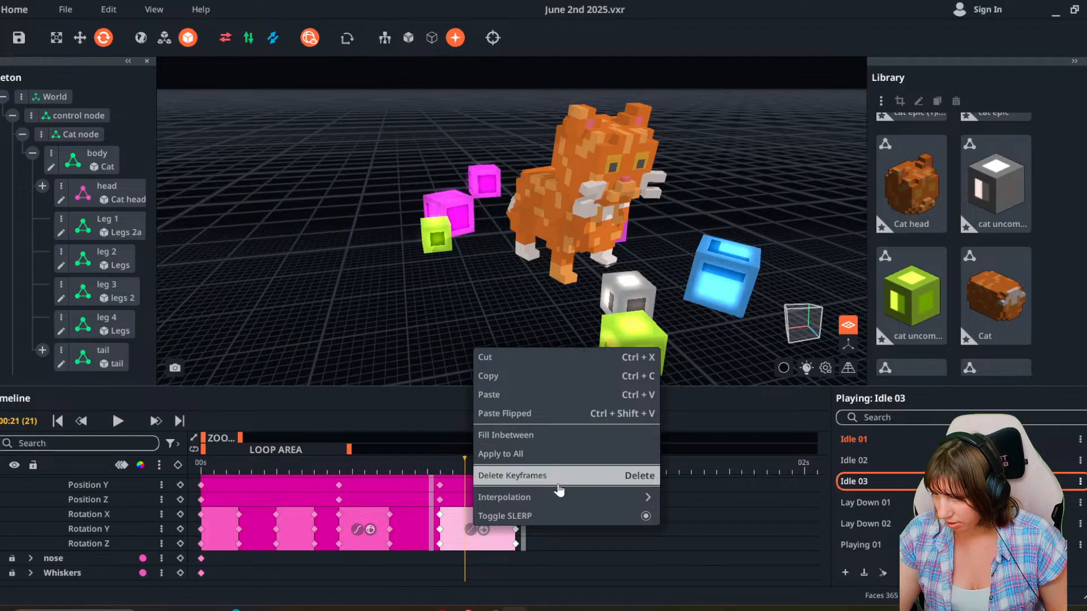
mouse_move(555, 498)
click(716, 457)
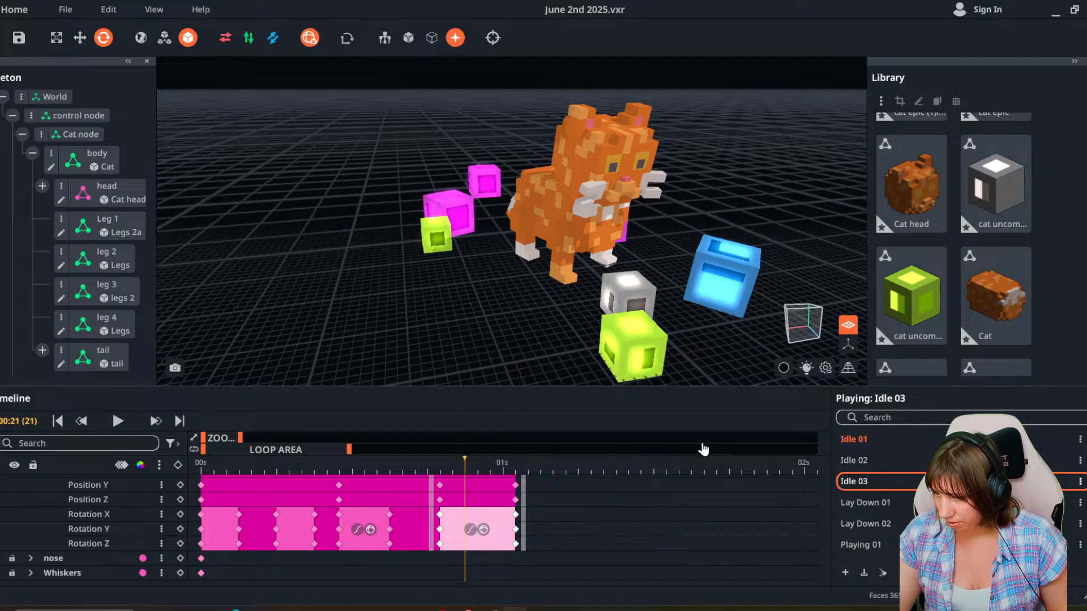
click(476, 566)
Set the head's rotation interpolation to Ease In for the segments from frame 0 to 3 and from frame 6 to 9.
click(214, 482)
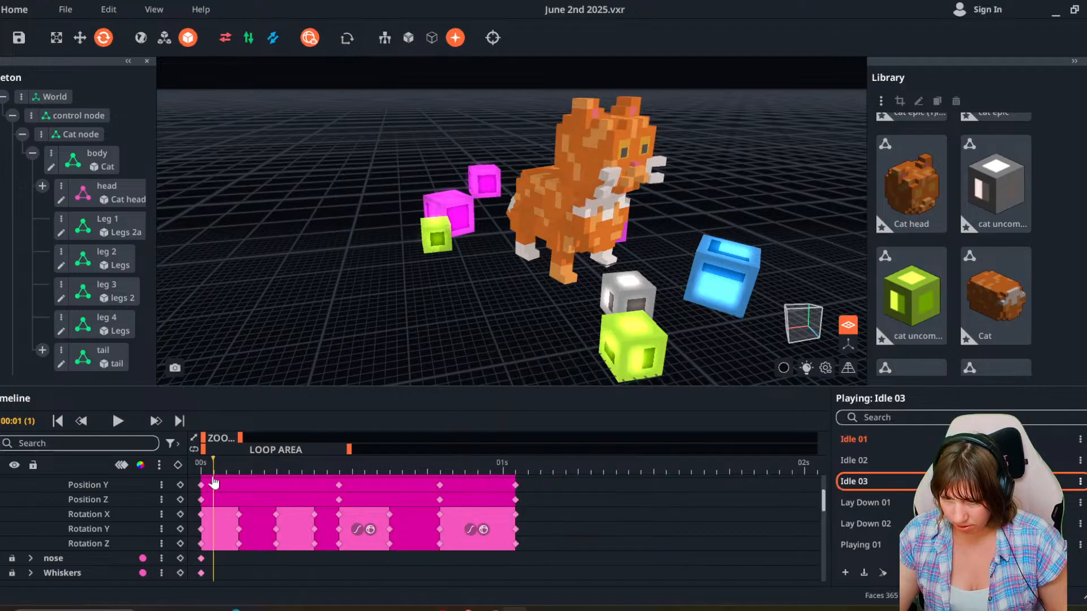
right_click(222, 532)
mouse_move(368, 499)
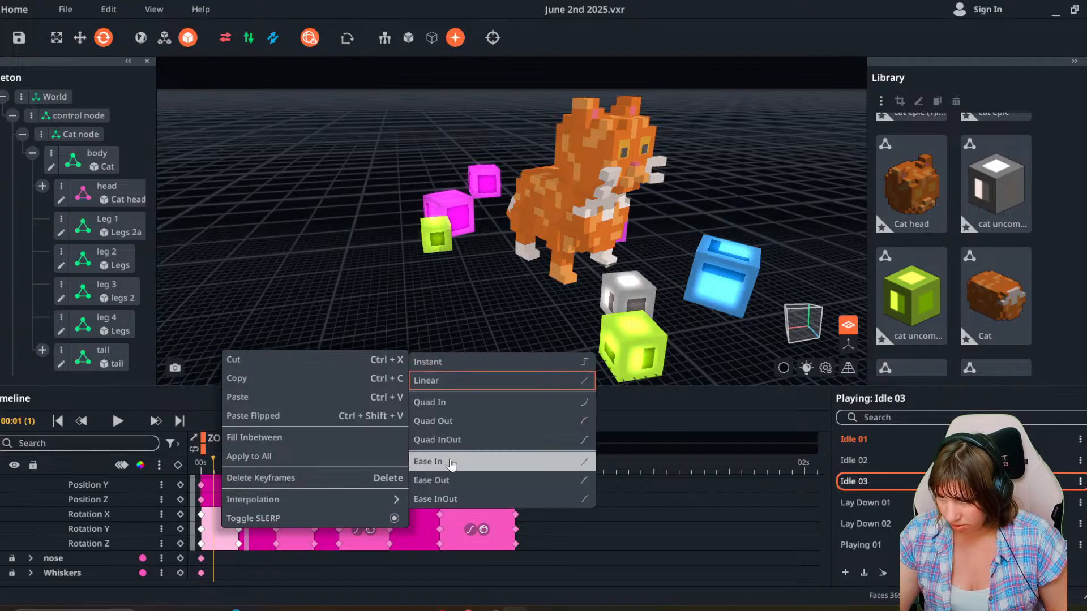
click(451, 461)
click(289, 529)
right_click(289, 529)
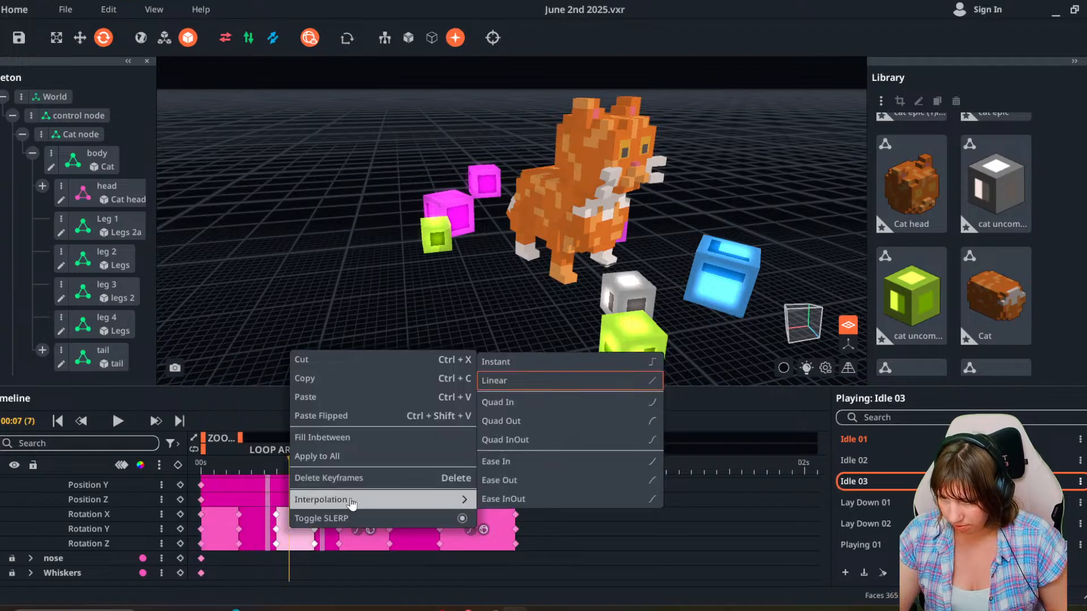
click(628, 461)
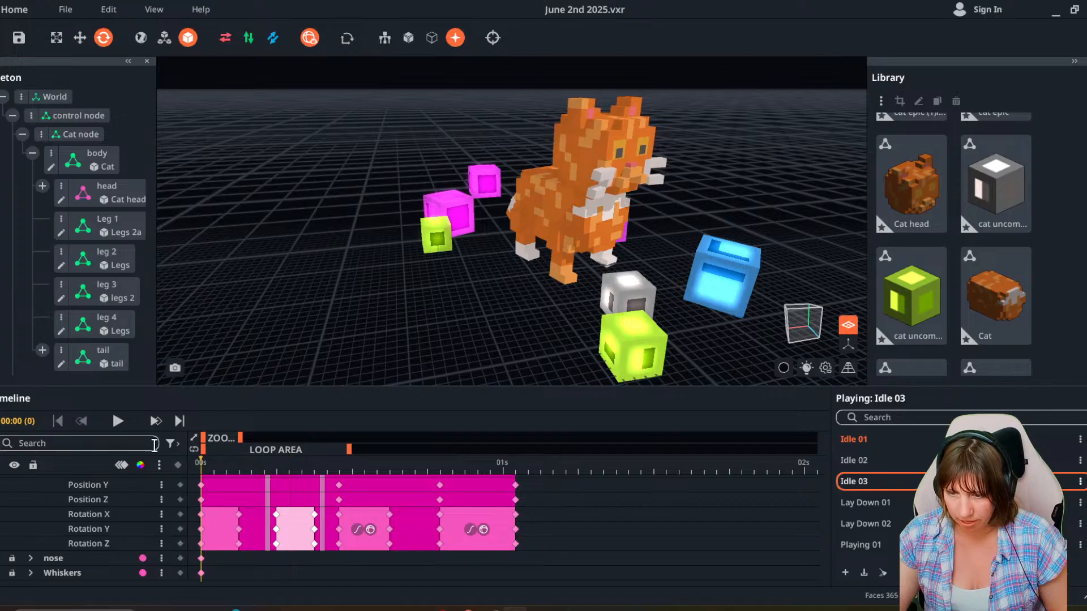
Play back Idle 03 to check the eased head movement and collapse the head's channels.
click(117, 420)
scroll(361, 357, down, 2)
scroll(366, 377, up, 2)
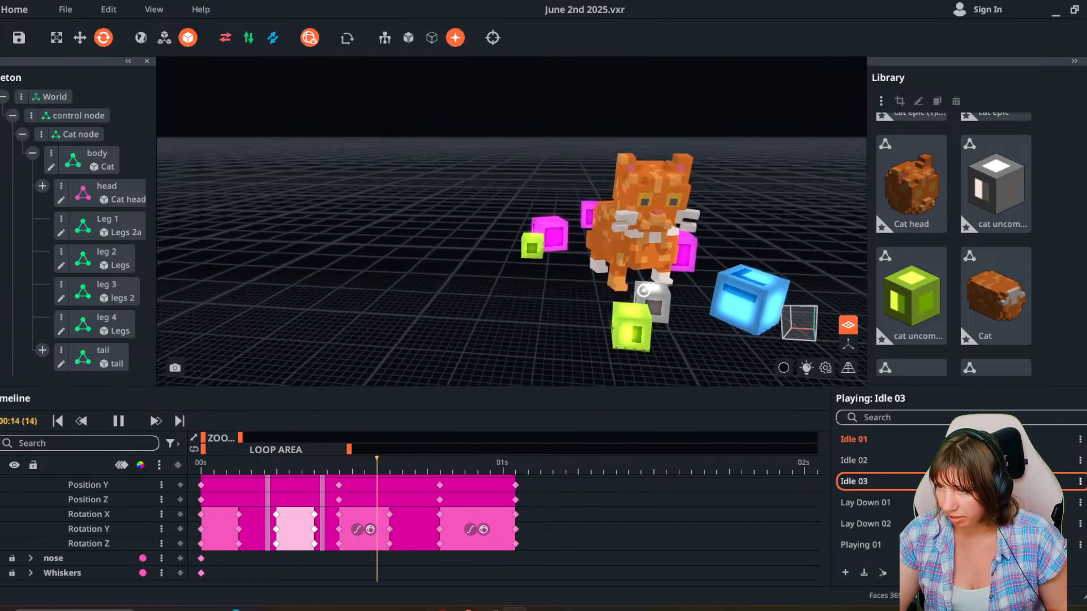
key(space)
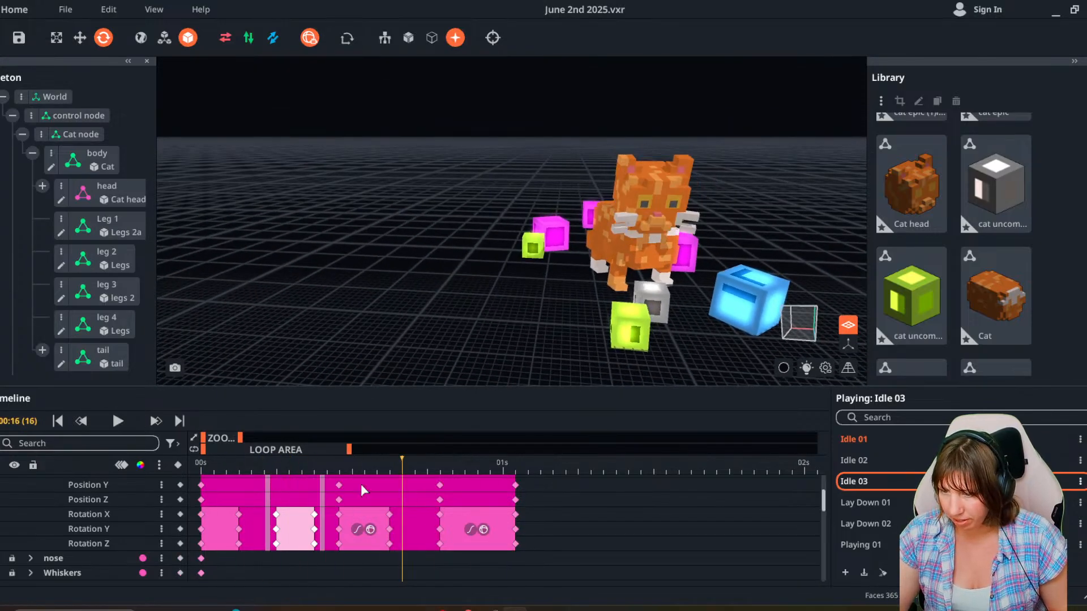
scroll(61, 524, up, 3)
click(30, 525)
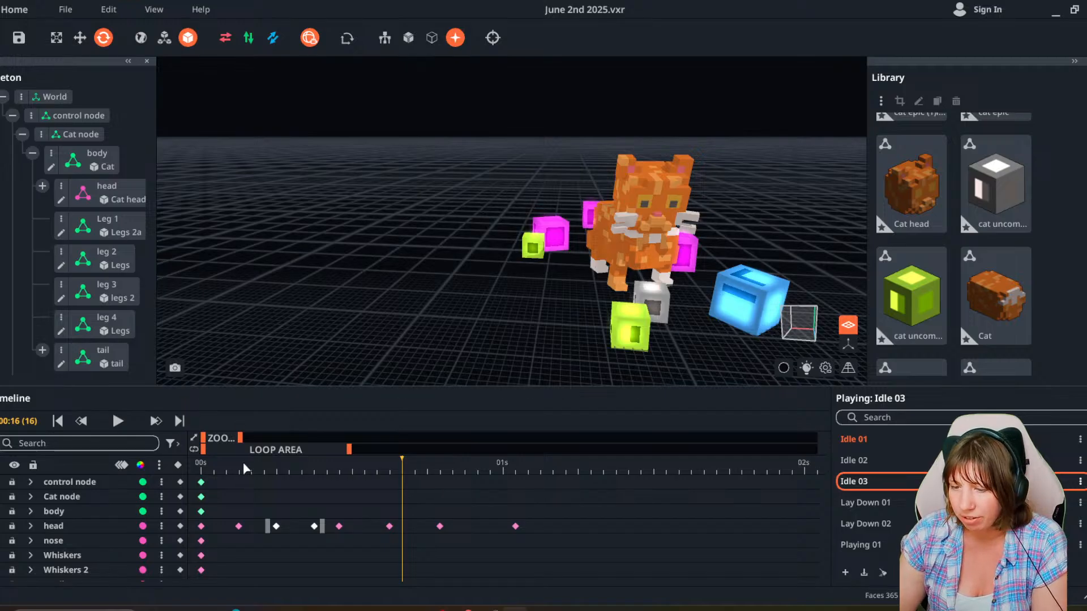
Scrub through the first nine frames of Idle 03 to examine the head turn from a closer view.
drag(242, 462, 274, 483)
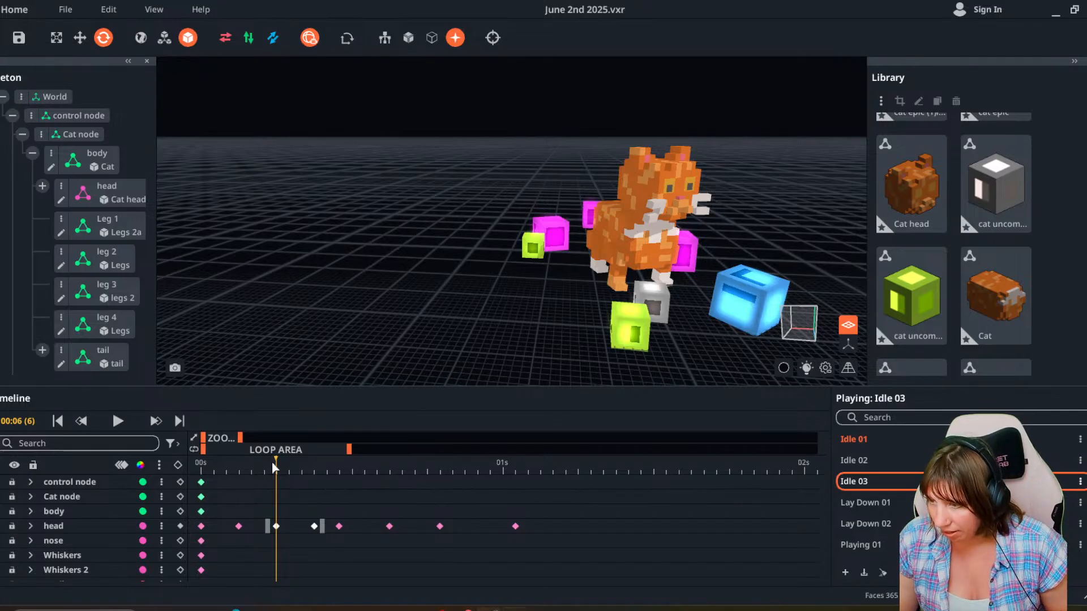
drag(272, 463, 201, 492)
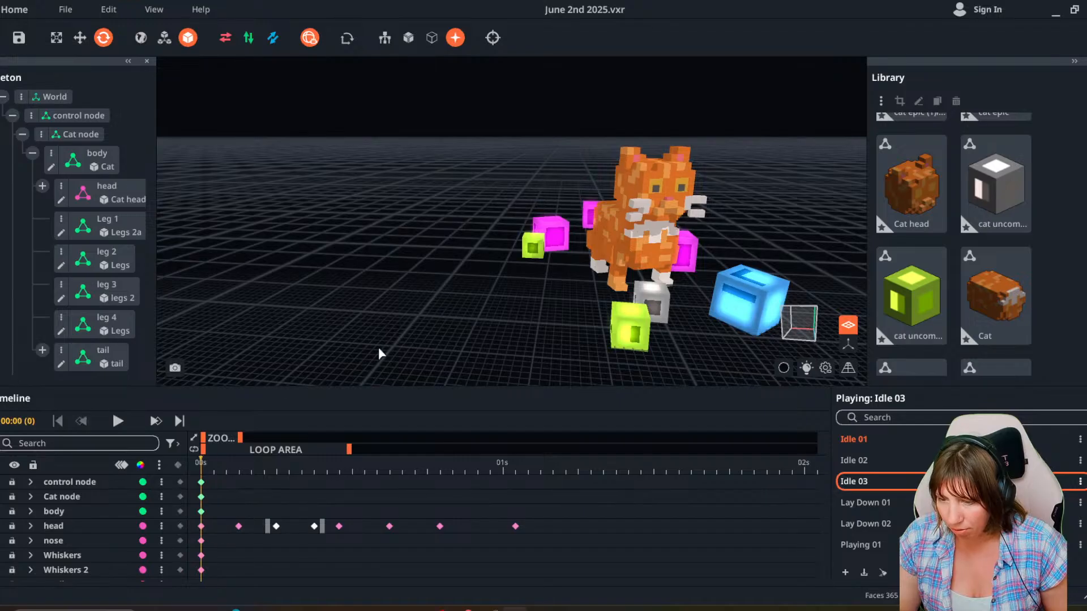
right_drag(475, 277, 507, 263)
scroll(507, 263, up, 3)
middle_drag(578, 272, 521, 273)
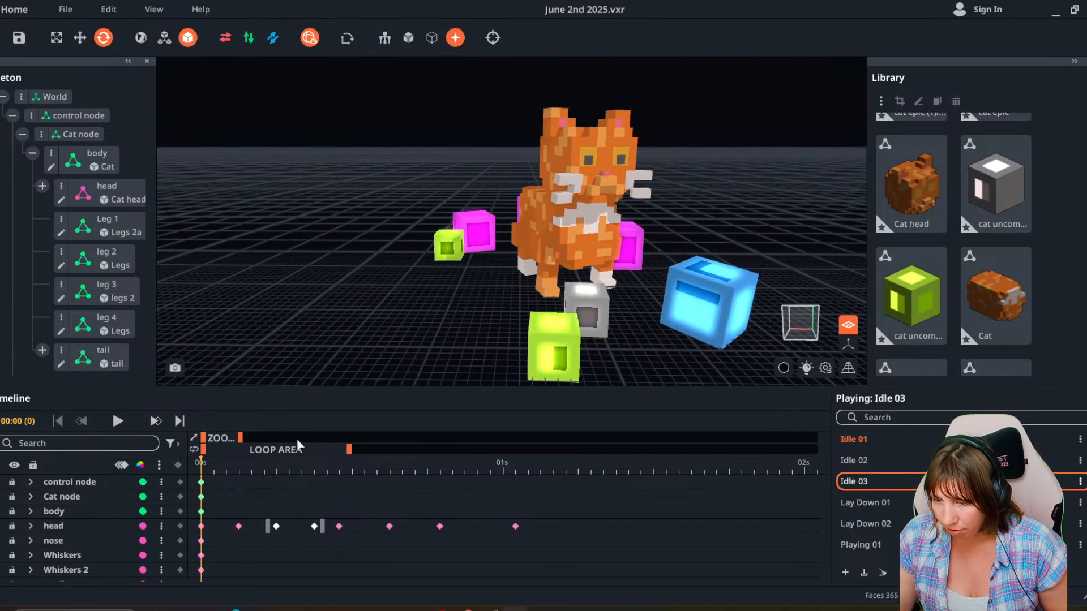
drag(208, 469, 314, 485)
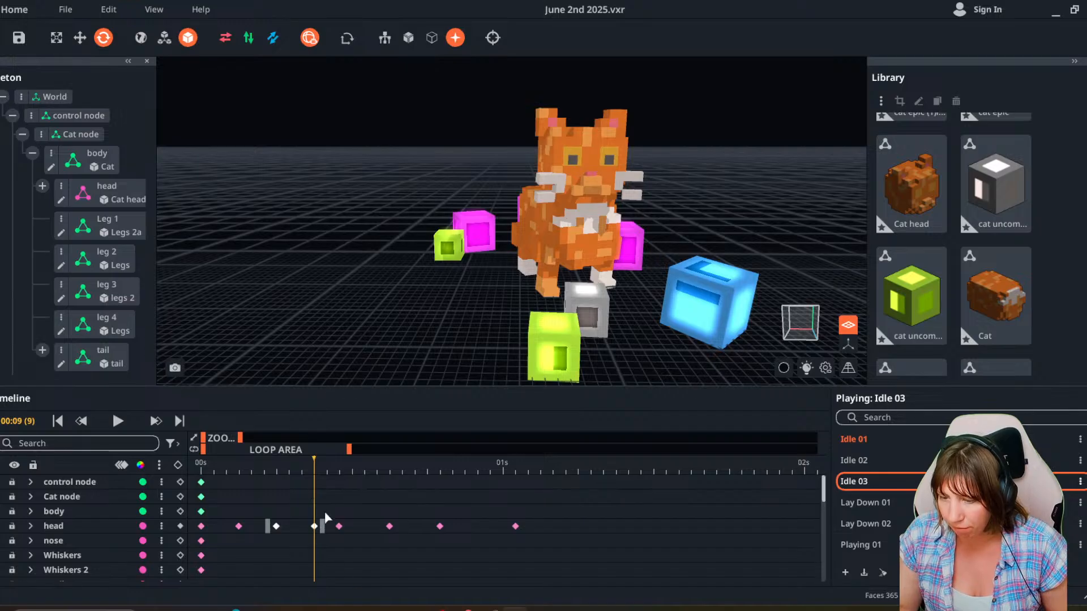
Move the head's last four keyframes to frames 21, 24, 28 and 34.
click(335, 546)
drag(339, 527, 352, 526)
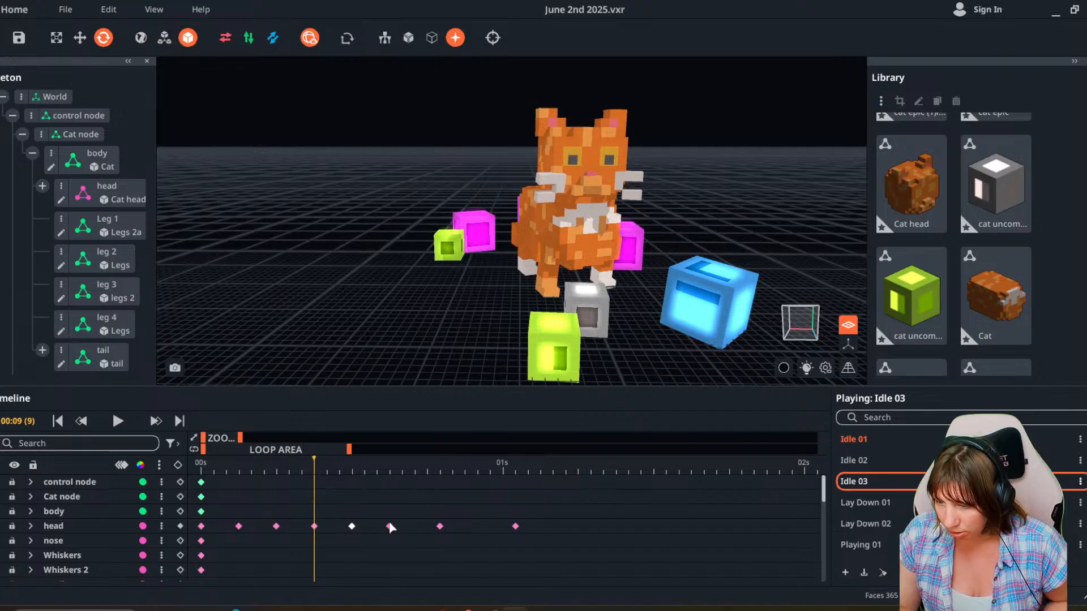
drag(529, 510, 510, 532)
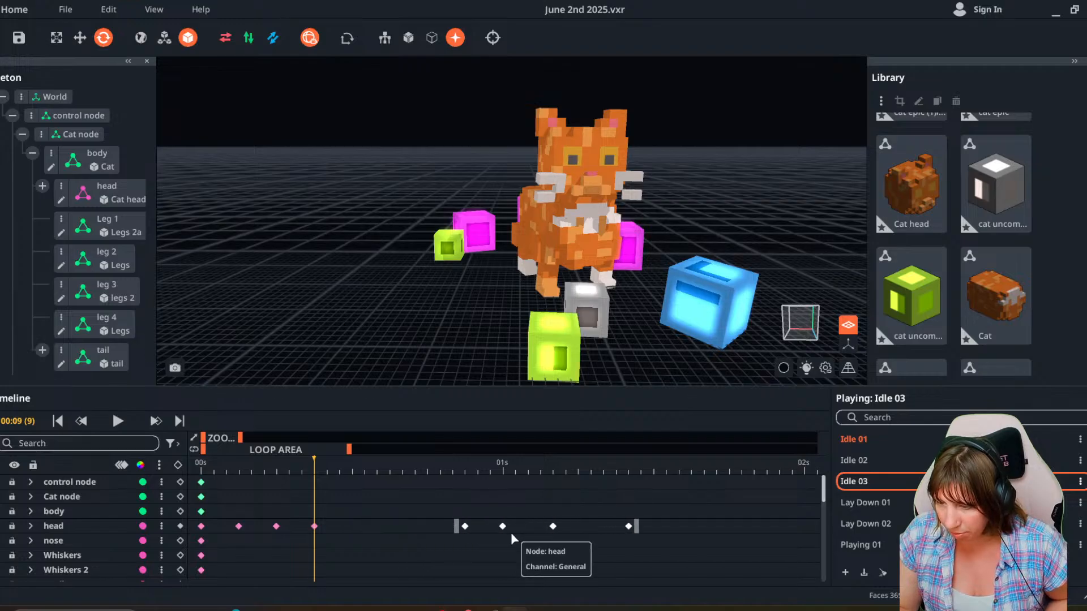
click(362, 548)
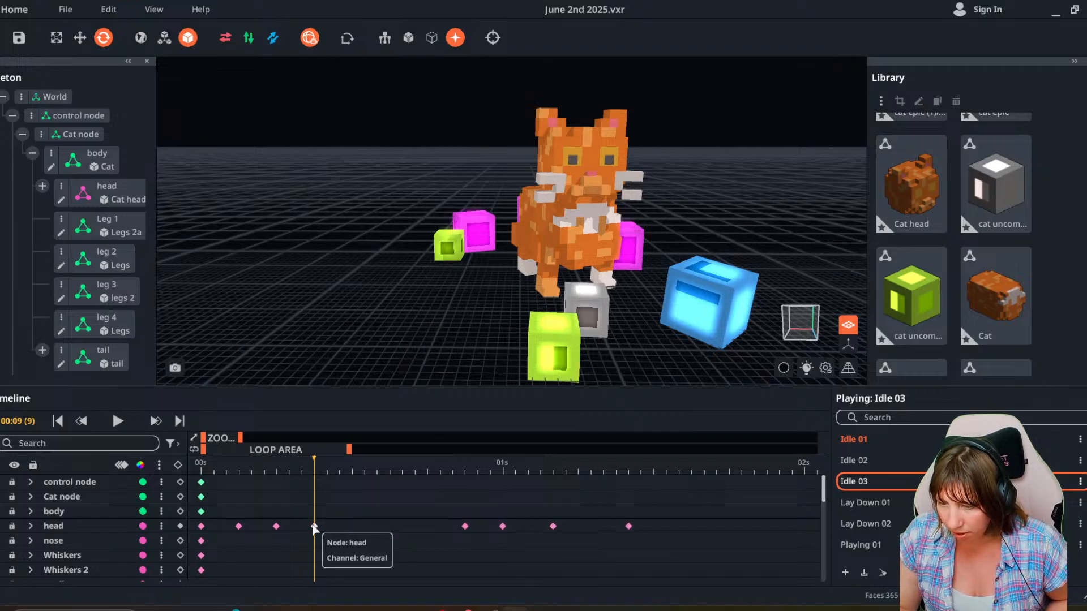
Move the head's frame 9 keyframe to frame 12 and its frame 6 keyframe to frame 7, and play back the timing.
drag(318, 527, 352, 558)
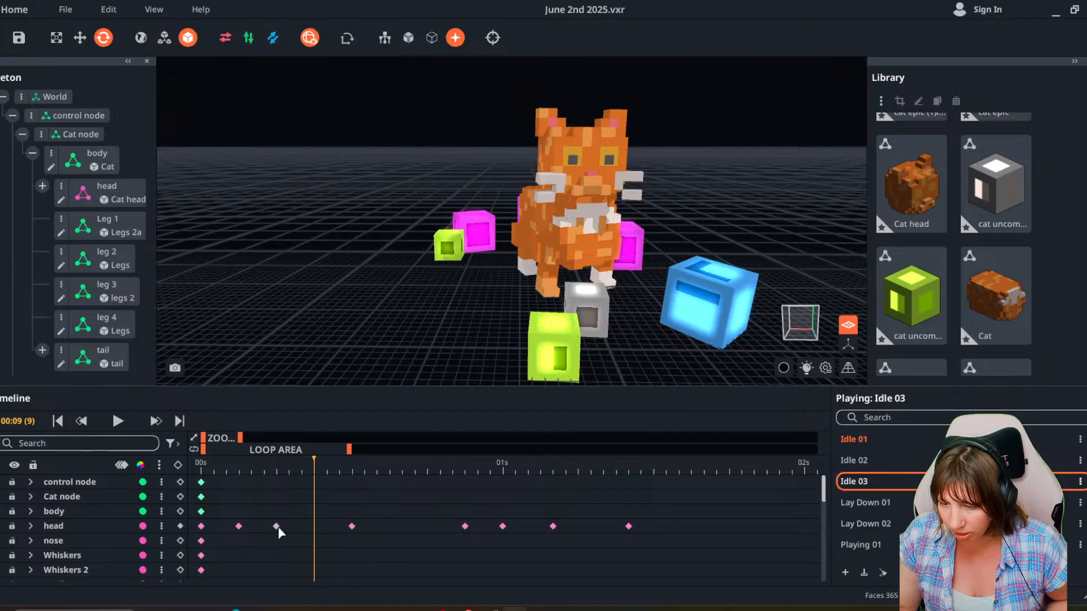
drag(278, 526, 294, 525)
click(201, 482)
key(space)
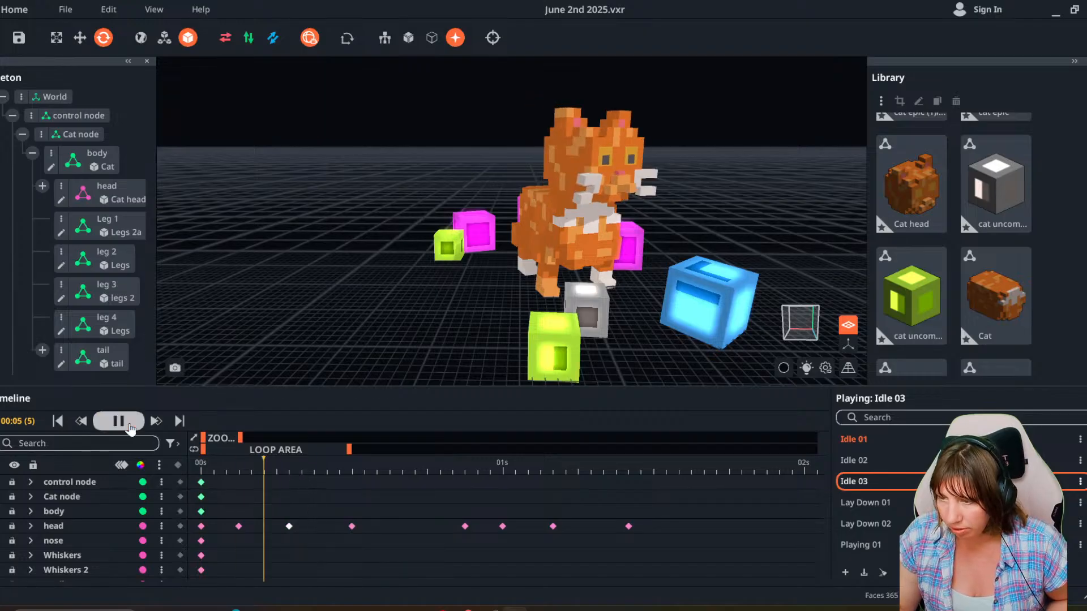
key(space)
Change the head's rotation interpolation between frames 7 and 12 to Quad Out.
drag(276, 472, 358, 491)
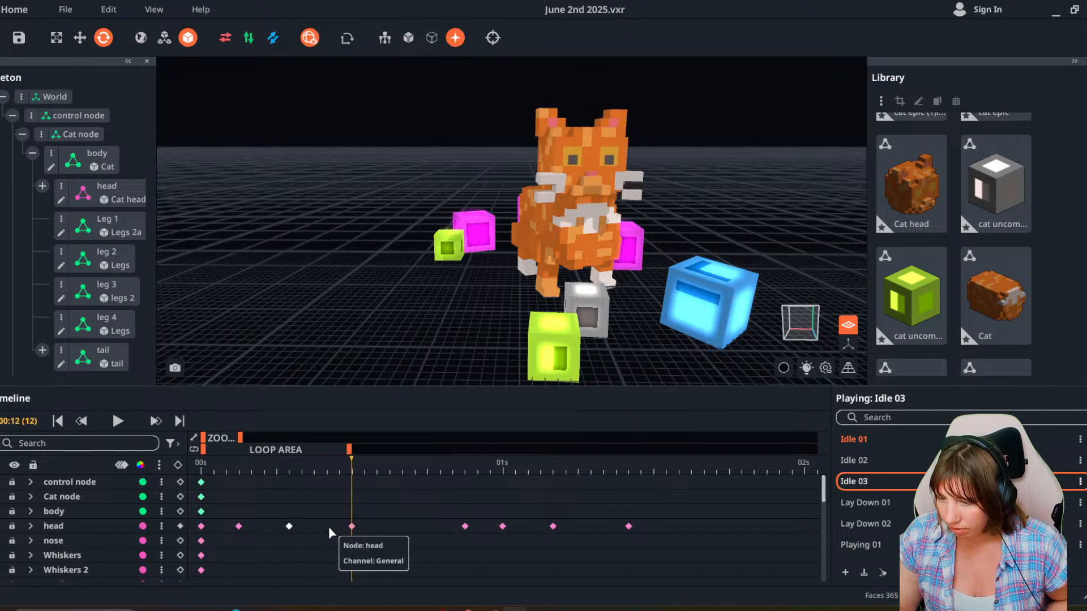
click(31, 526)
scroll(315, 546, down, 2)
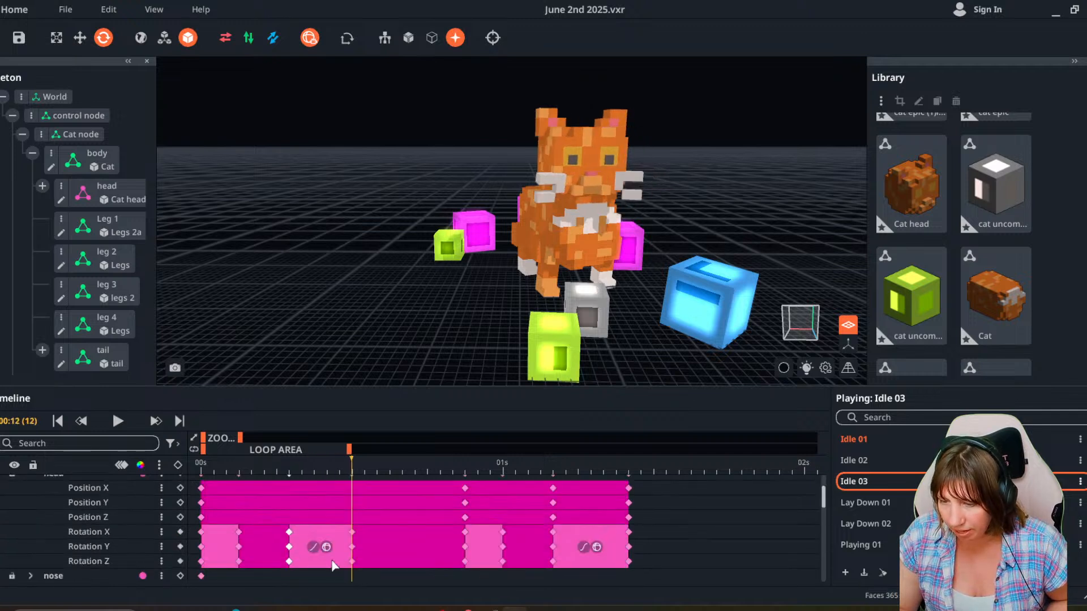
right_click(315, 546)
mouse_move(351, 516)
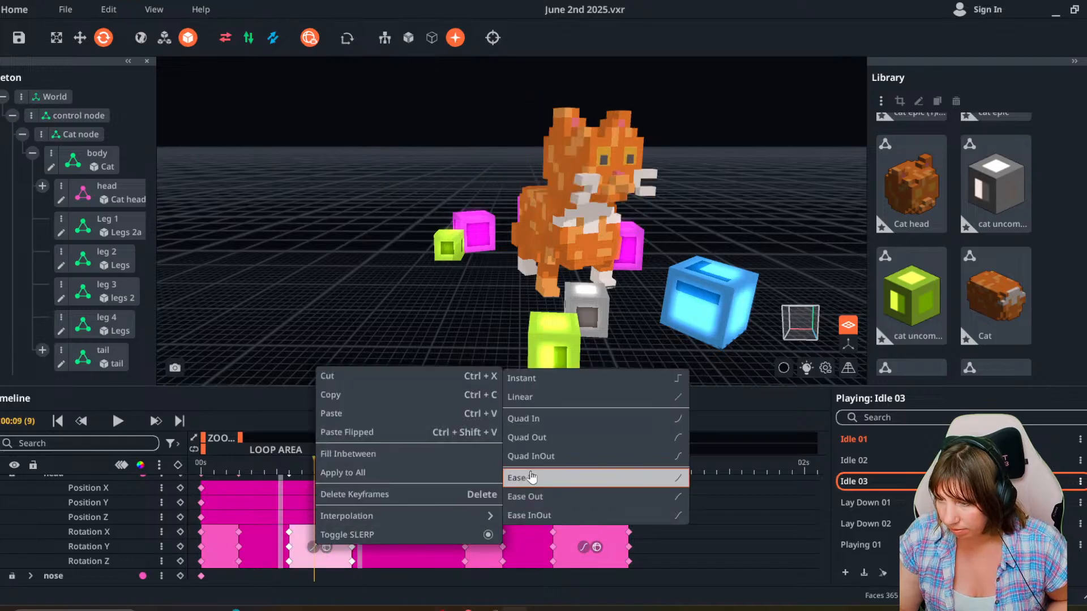
click(552, 443)
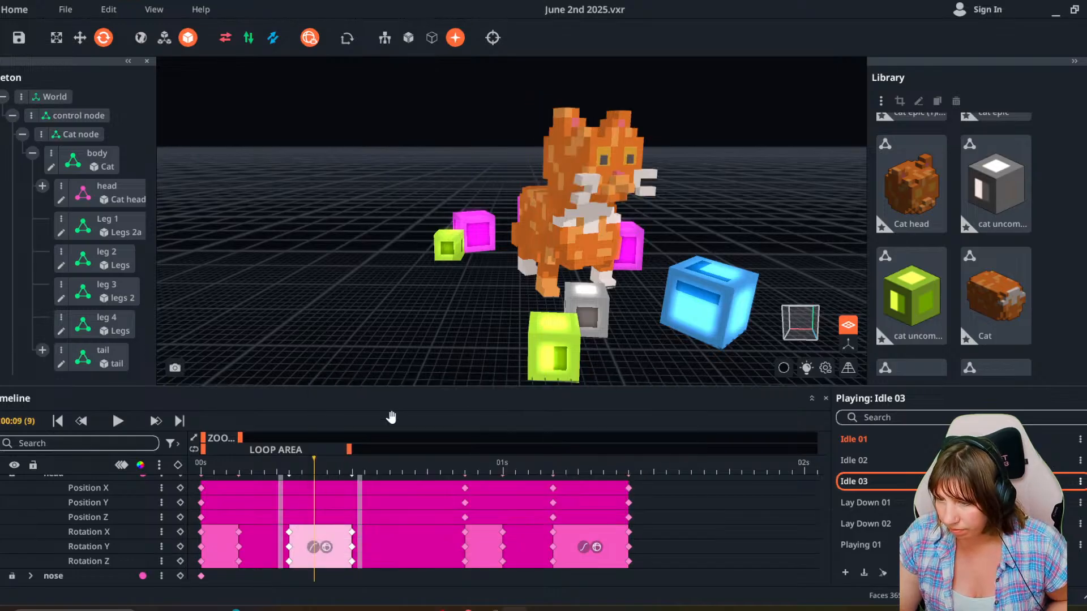
Play back the head turn from around frame 5 to check its interpolation.
drag(315, 467, 264, 473)
click(120, 427)
click(119, 427)
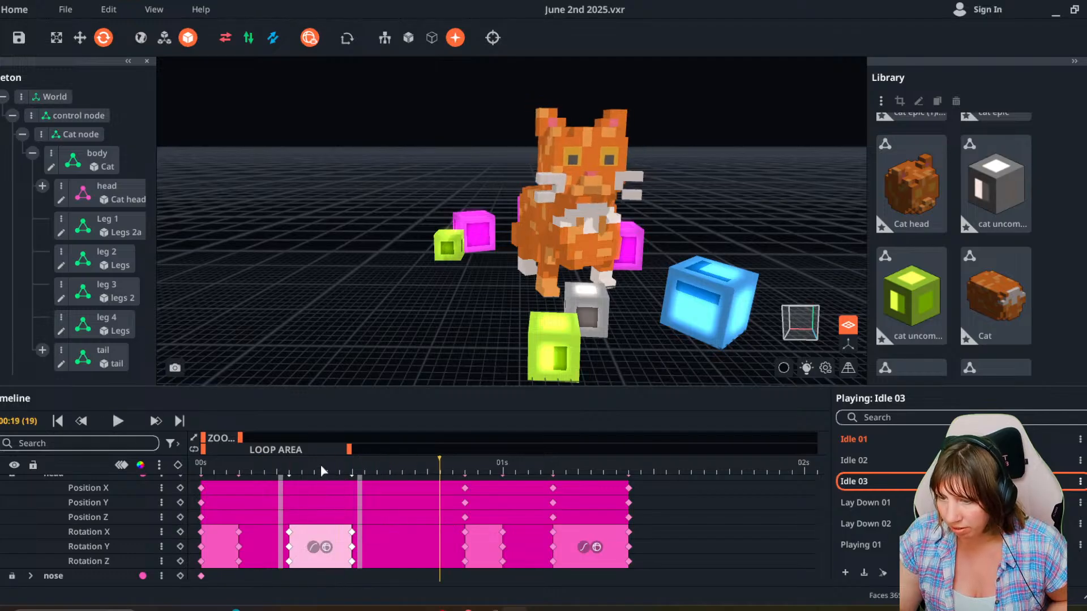
Move the head's frame 12 keyframe to frame 14 to slow down the turn.
click(265, 474)
scroll(352, 499, up, 3)
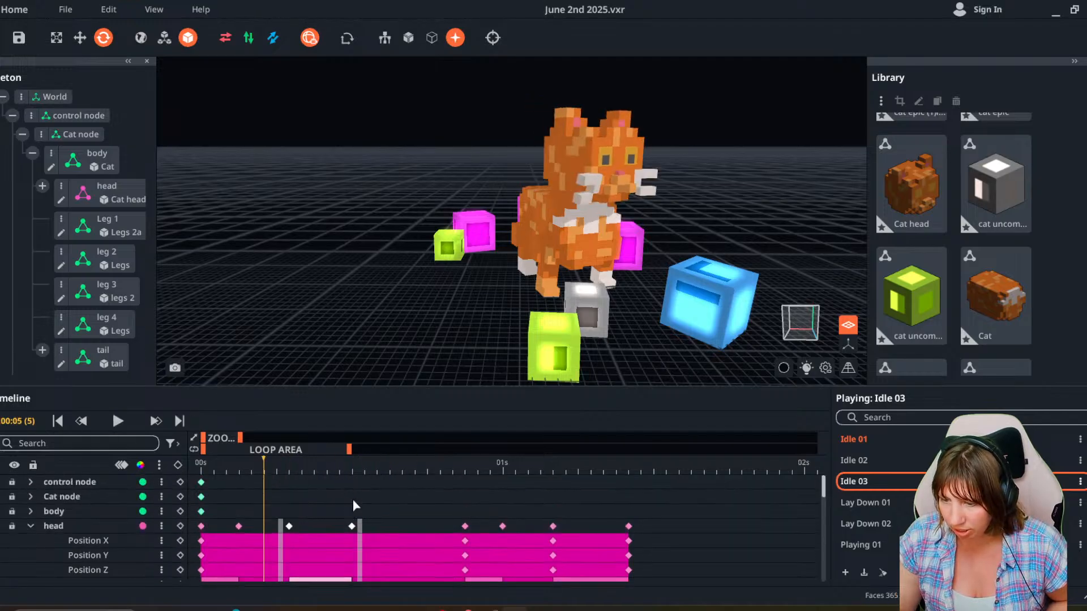
drag(360, 526, 378, 525)
click(358, 532)
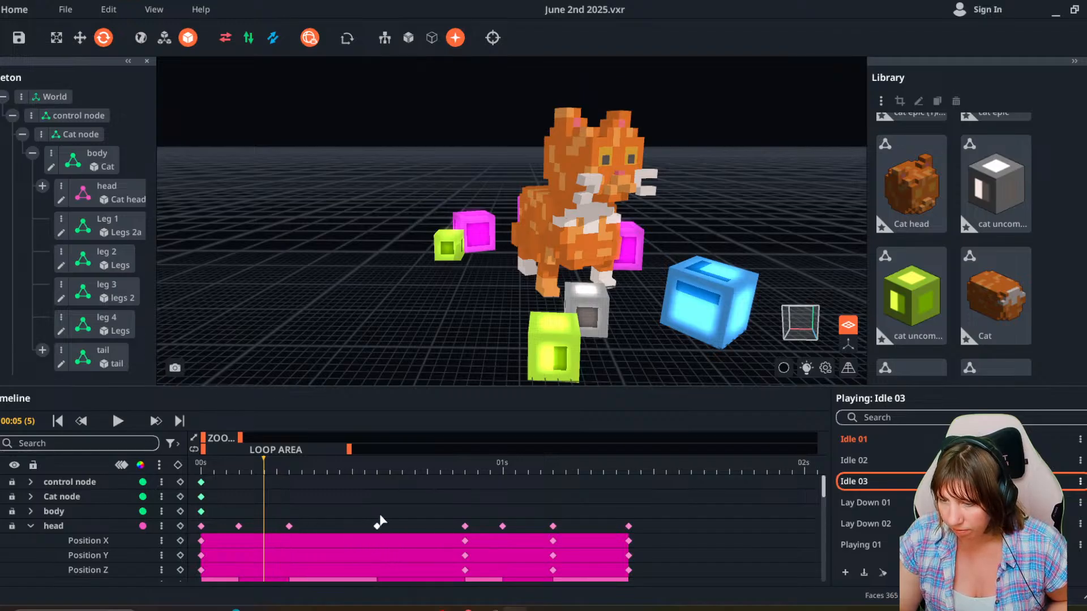
Rotate the cat's head at frame 14 to adjust its turned pose.
click(375, 471)
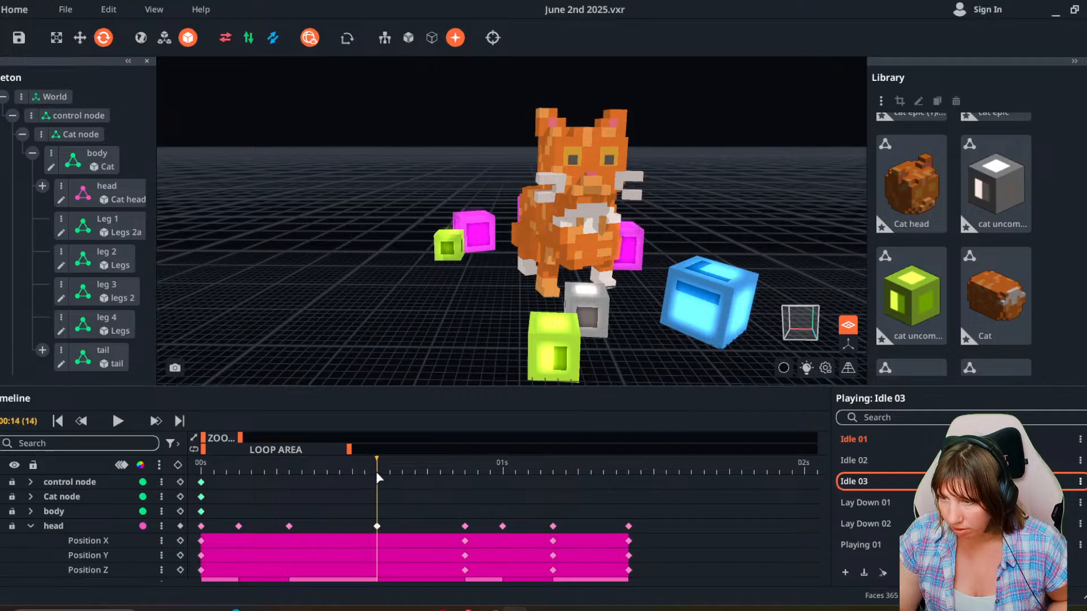
click(558, 201)
drag(557, 200, 485, 332)
Play back Idle 03 from the start to check the adjusted head pose.
drag(381, 471, 198, 476)
click(126, 425)
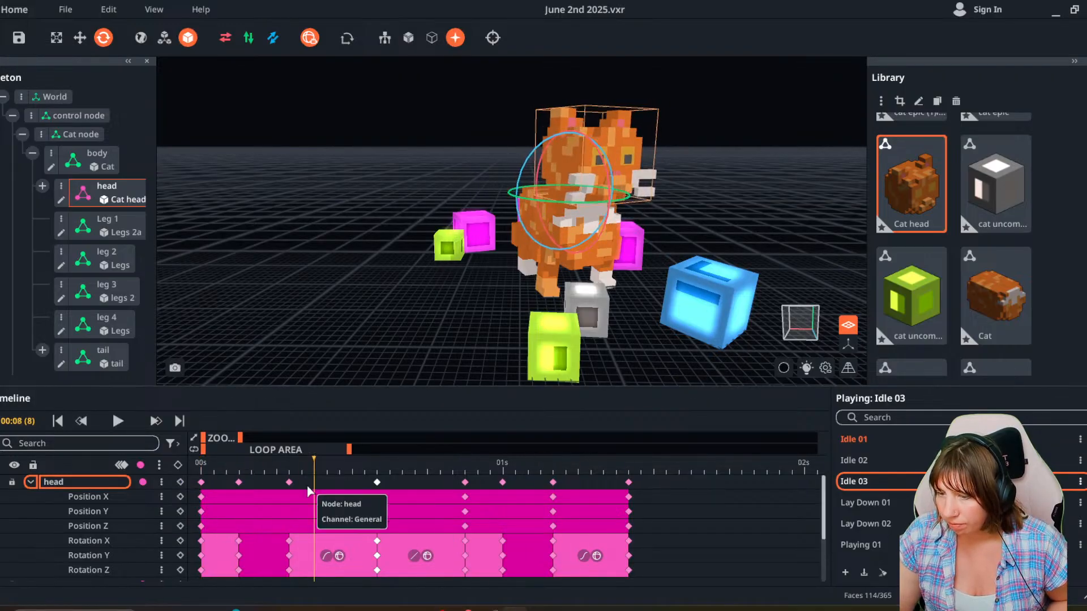
click(117, 420)
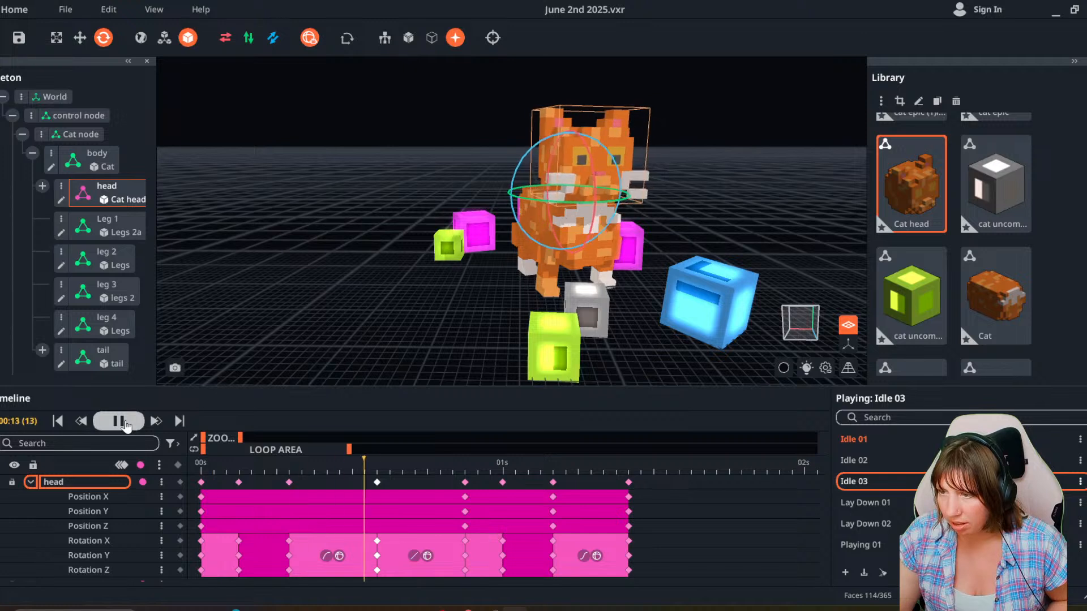
click(117, 420)
Move the head's frame 3 keyframe to frame 4 and apply Quad InOut interpolation to the first head rotation segment.
drag(214, 465, 257, 485)
right_click(208, 480)
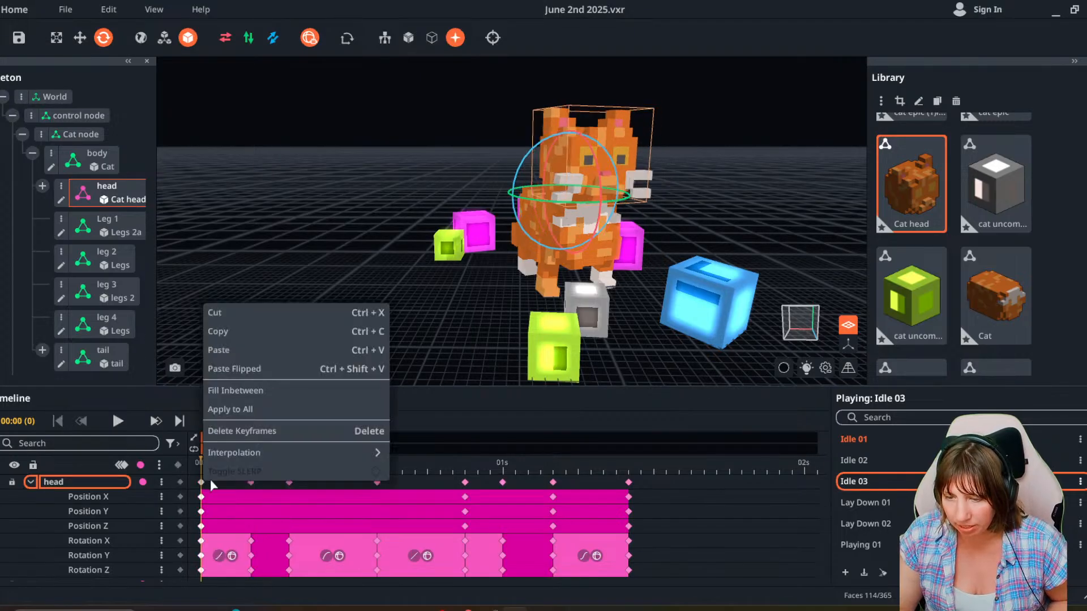
click(244, 497)
click(224, 558)
right_click(224, 556)
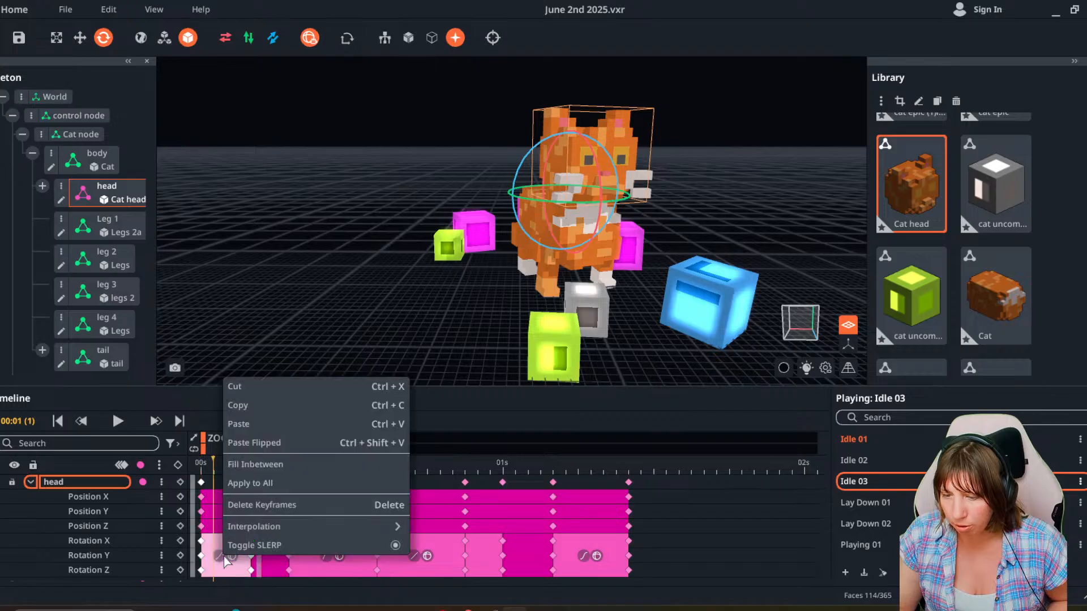
mouse_move(280, 522)
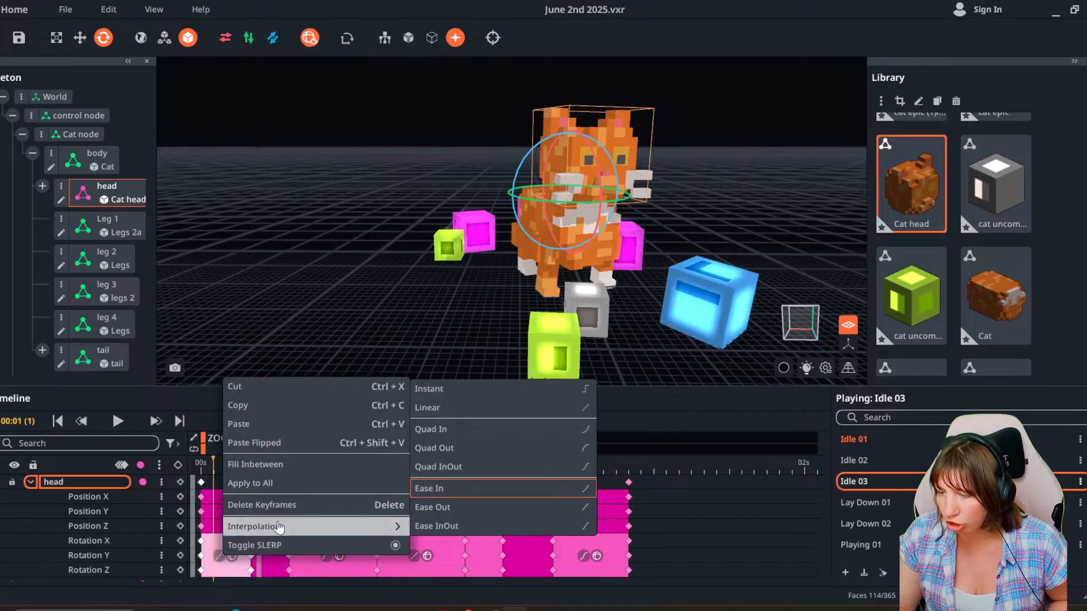
click(453, 472)
Shift the head's frame 4 and 7 keyframes to frames 5 and 8, then slightly adjust the head's rotation at frame 5.
drag(206, 472, 311, 486)
click(252, 484)
click(291, 484)
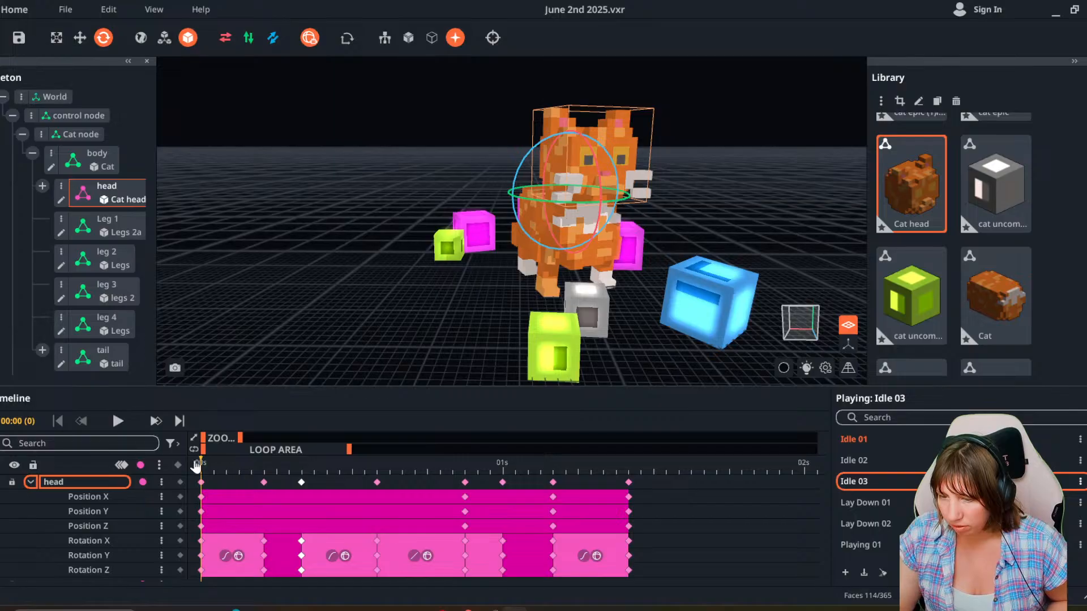
drag(211, 474, 270, 478)
drag(563, 205, 556, 207)
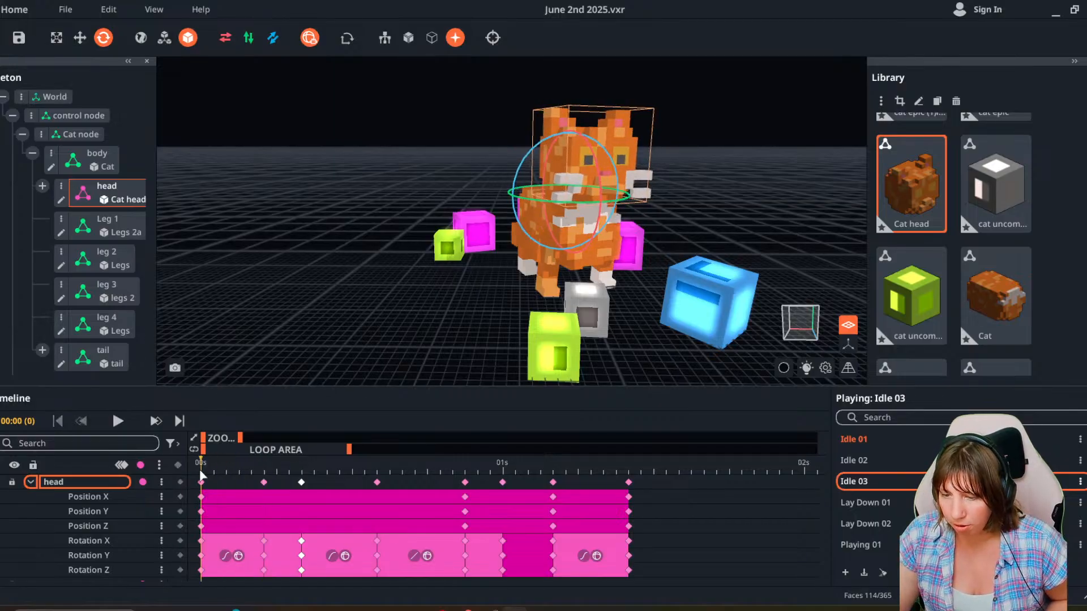
Play back Idle 03 with a wider timeline range and the head deselected to review the head motion.
click(119, 421)
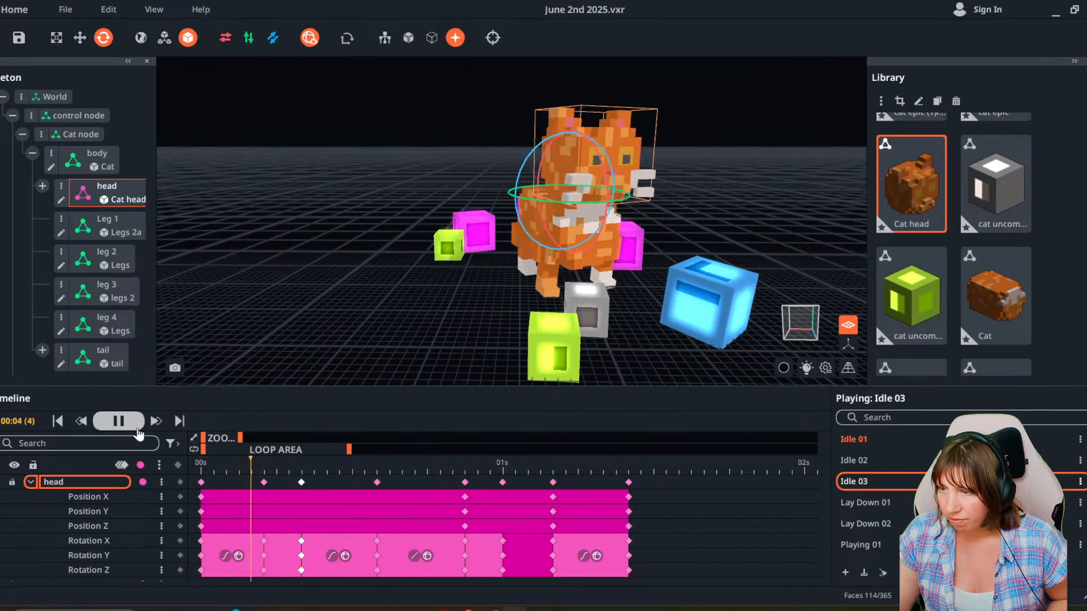
click(129, 425)
drag(321, 463, 648, 538)
drag(240, 438, 283, 437)
click(118, 421)
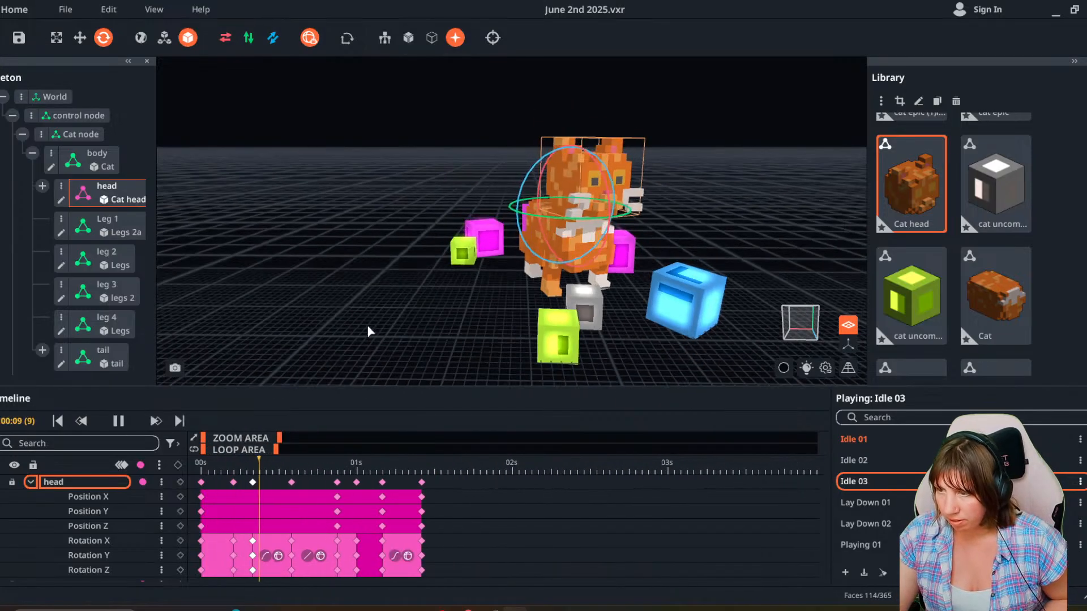
click(350, 355)
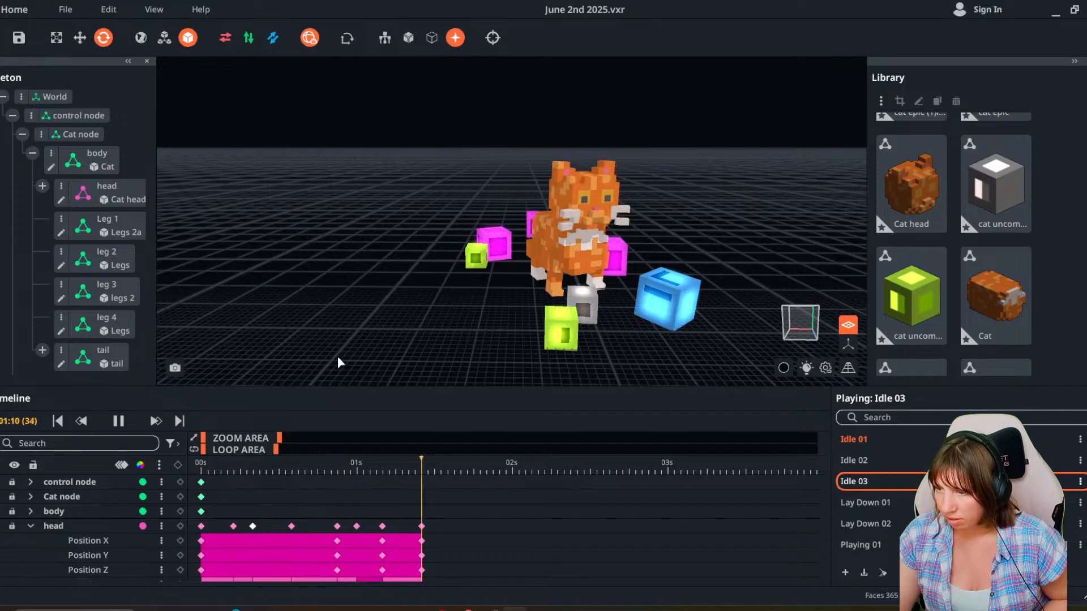
click(118, 421)
drag(315, 462, 382, 482)
shift+drag(392, 525, 437, 528)
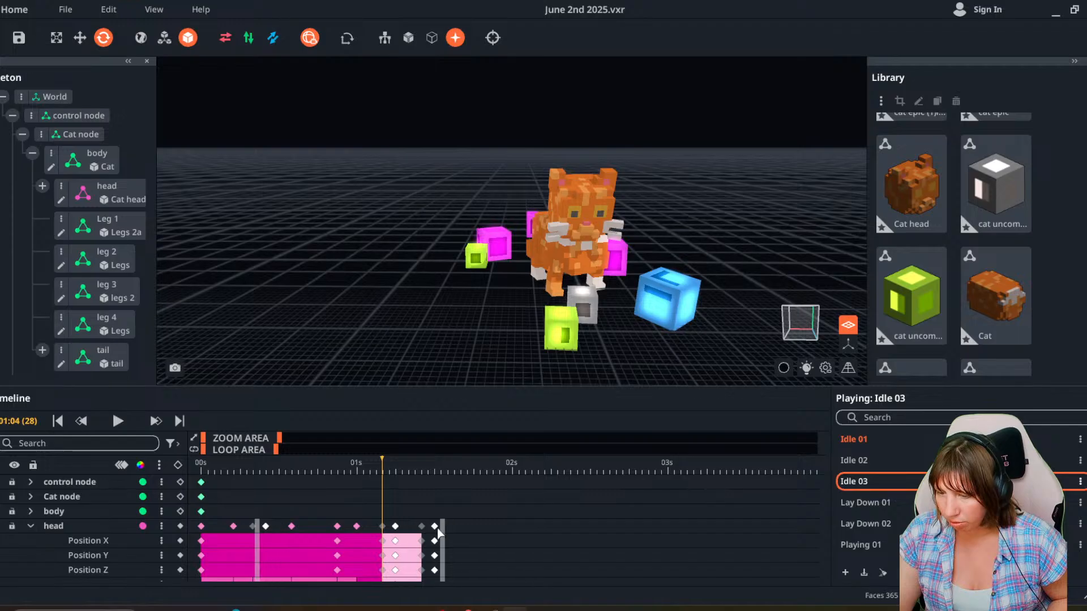
key(ctrl+z)
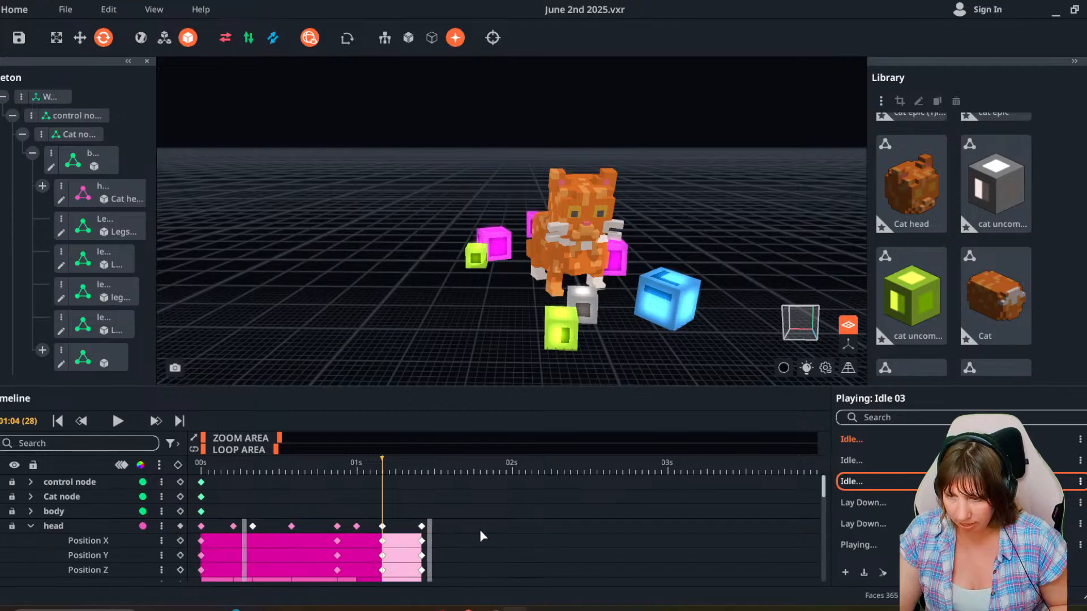
click(469, 533)
Move the head's frame 28 and 34 keyframes to frames 31 and 39, then play back the slower return.
drag(381, 526, 456, 529)
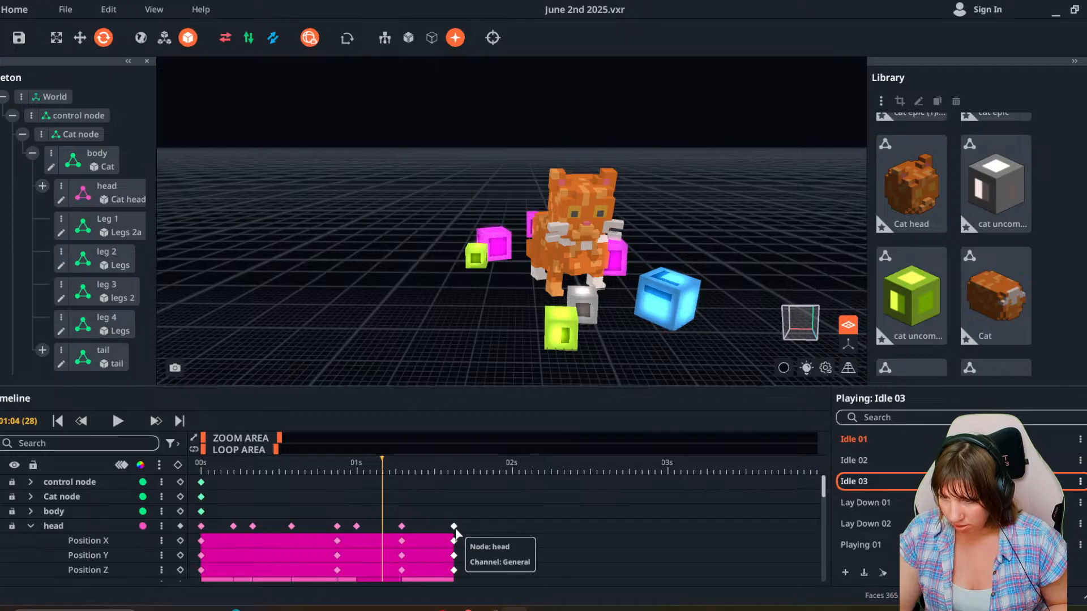
click(500, 536)
drag(380, 459, 201, 480)
click(134, 428)
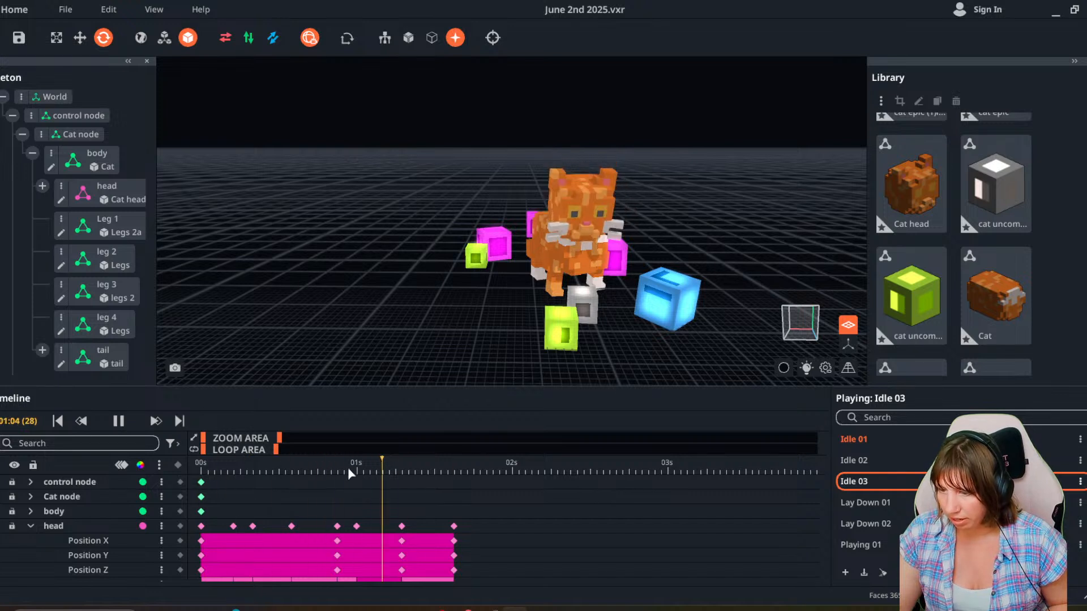
click(108, 434)
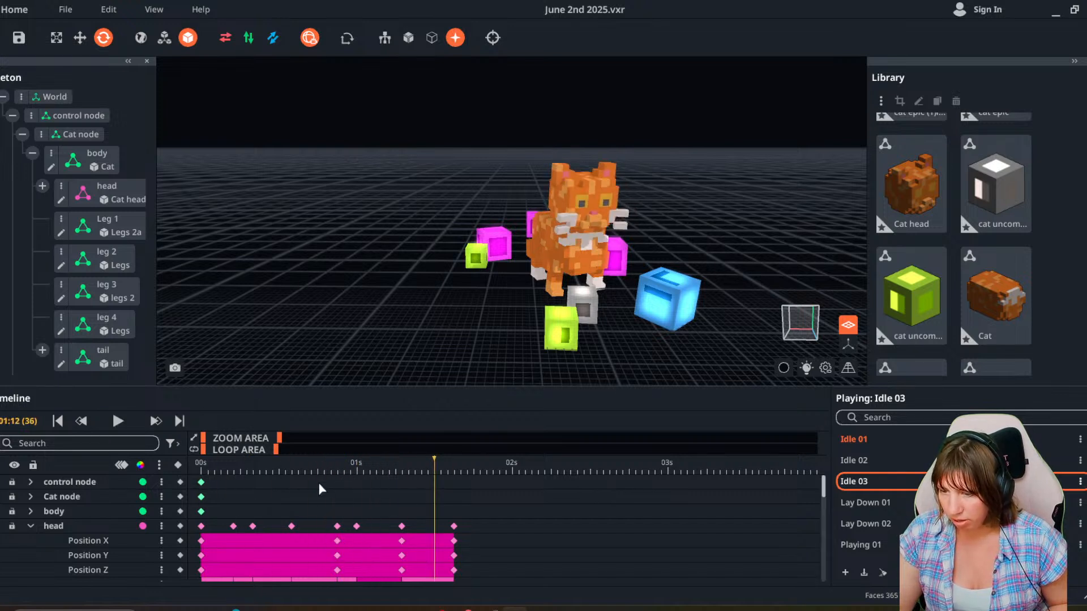
Retime the head's last three keyframes from frames 24, 31 and 39 to frames 26, 34 and 42.
drag(318, 487, 398, 482)
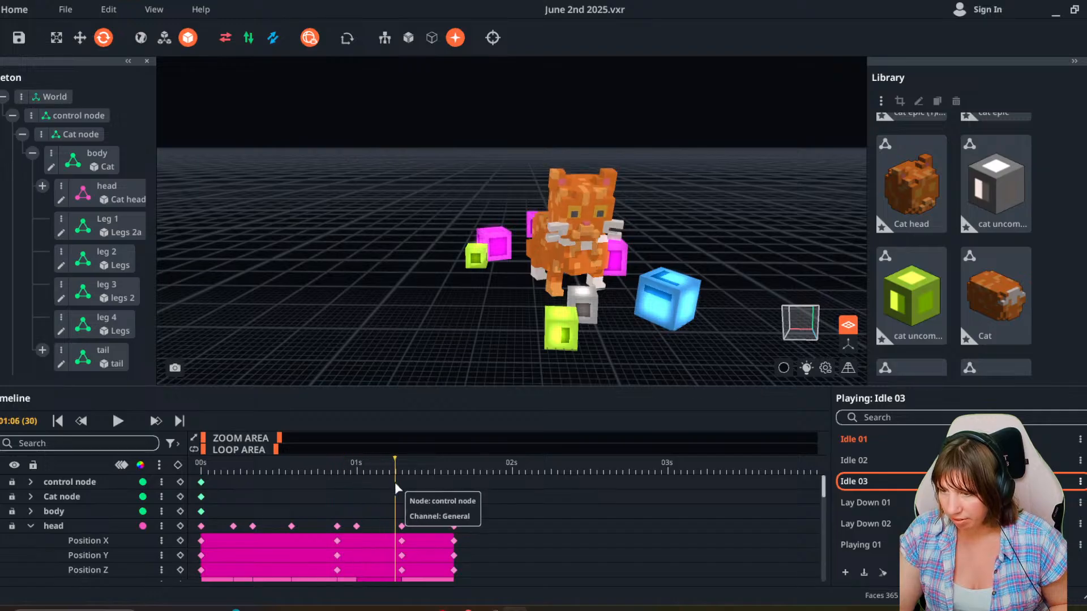
drag(356, 526, 369, 526)
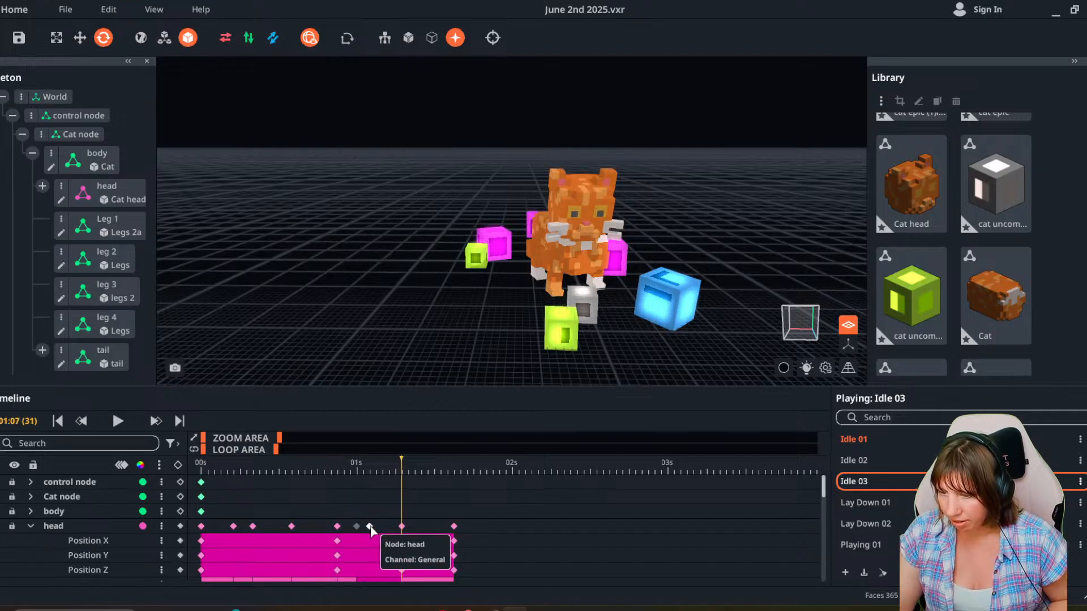
drag(316, 473, 473, 529)
click(548, 531)
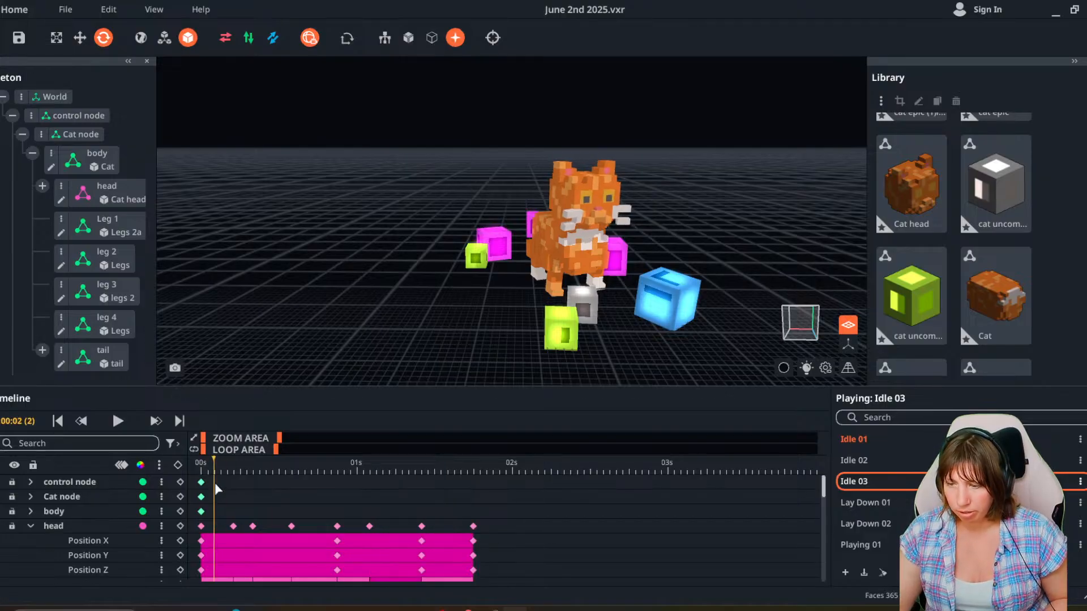
Play back Idle 03 from the start to check the retimed head motion, ending back at frame 0.
click(118, 421)
scroll(314, 347, down, 1)
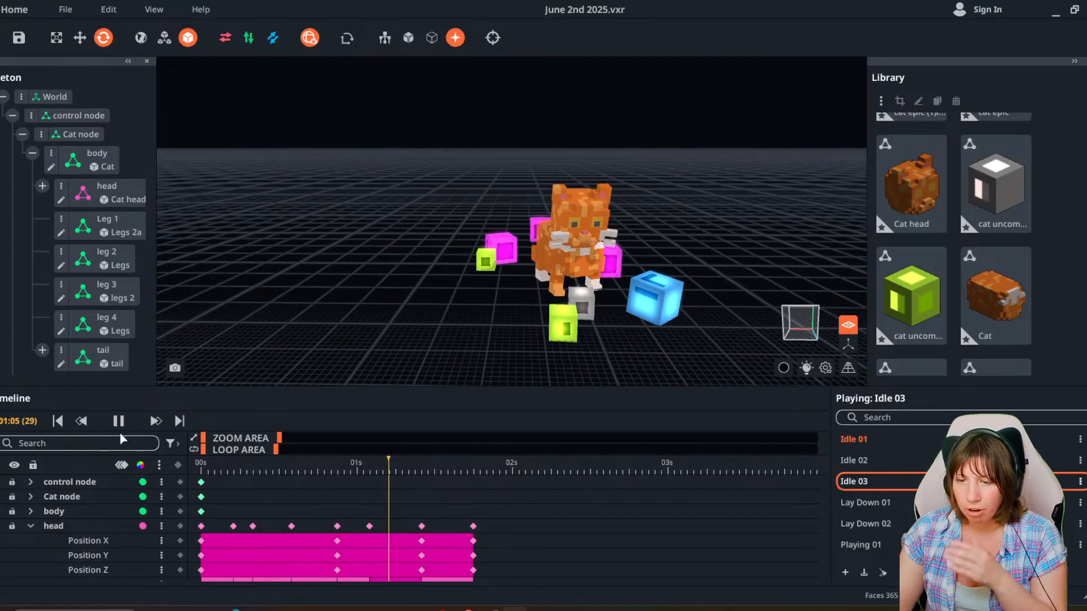
key(space)
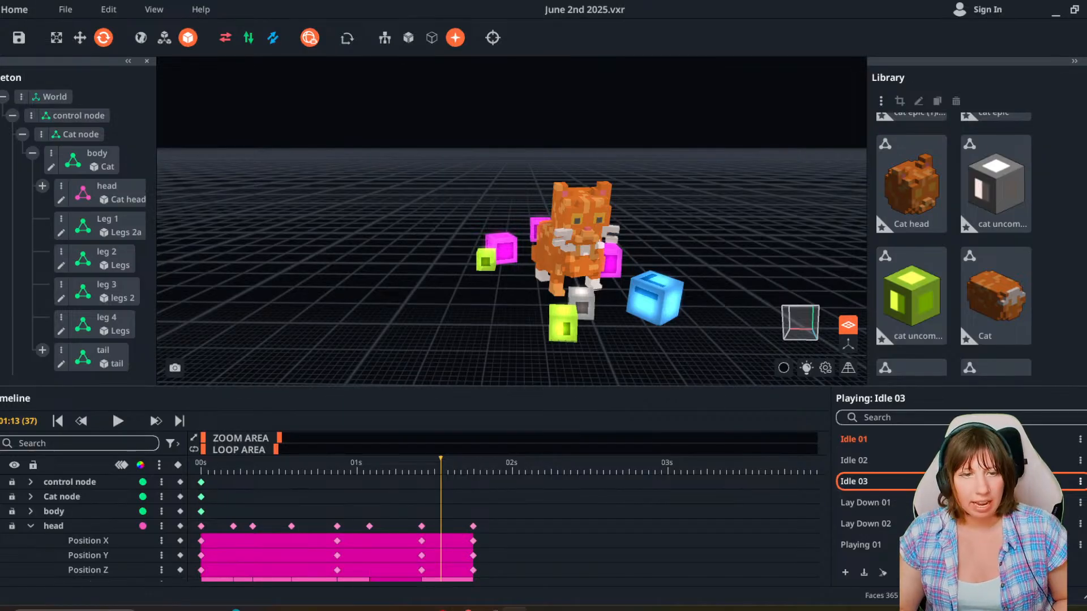
drag(444, 464, 200, 482)
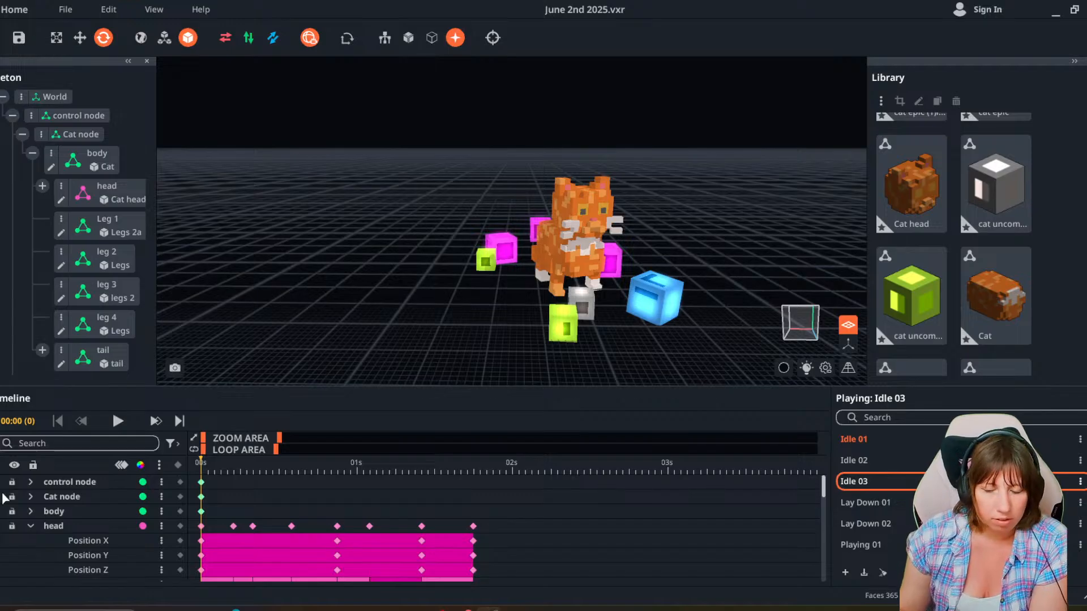
Add a keyframe for all nodes at frame 42 to close Idle 03, and compare its first and last frames.
drag(228, 462, 475, 494)
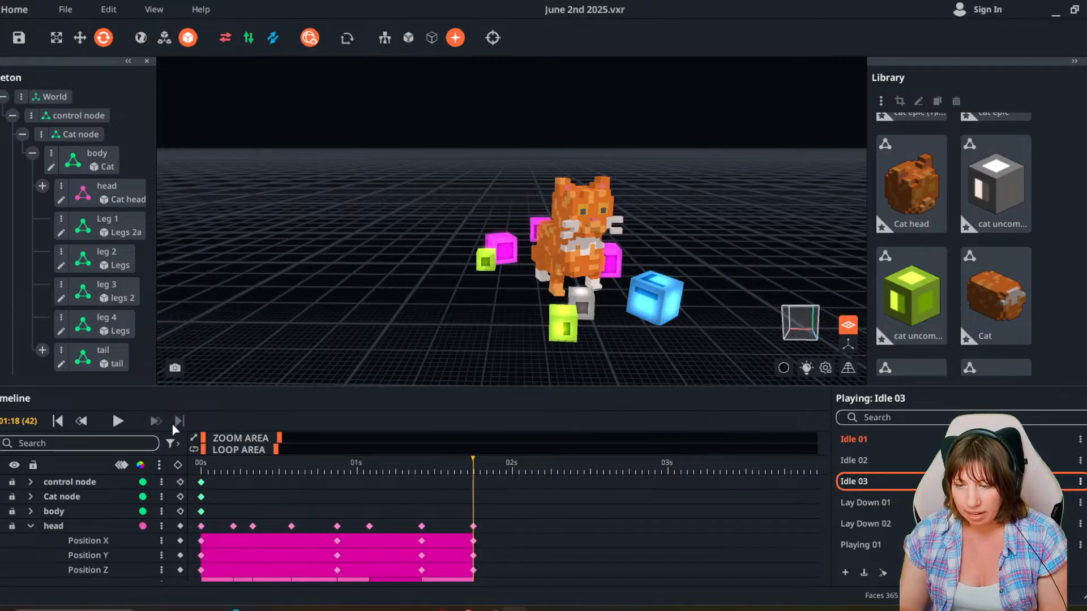
click(178, 465)
drag(254, 463, 191, 469)
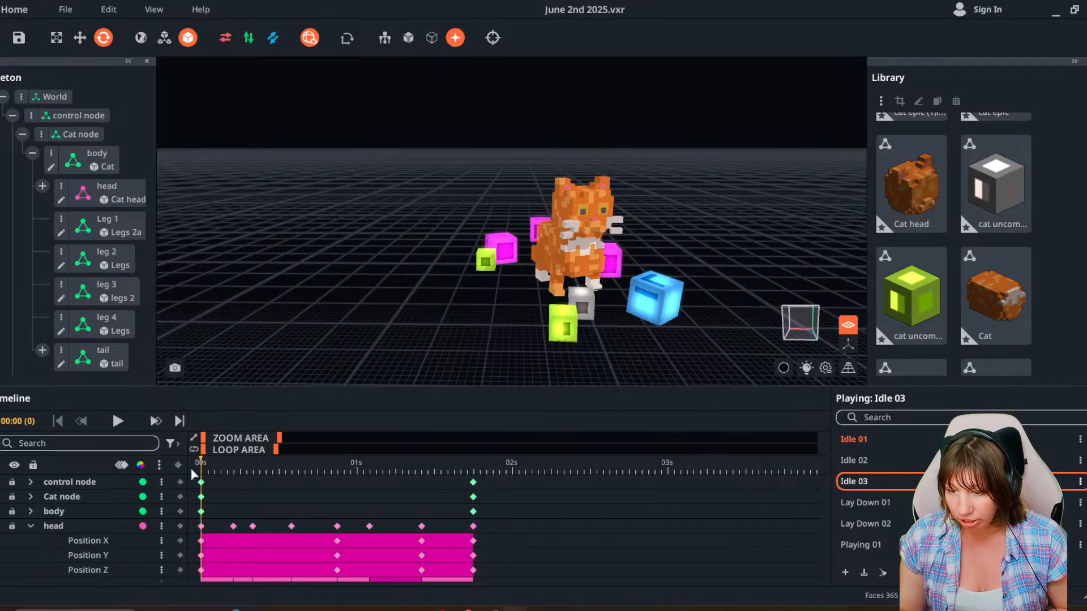
click(179, 421)
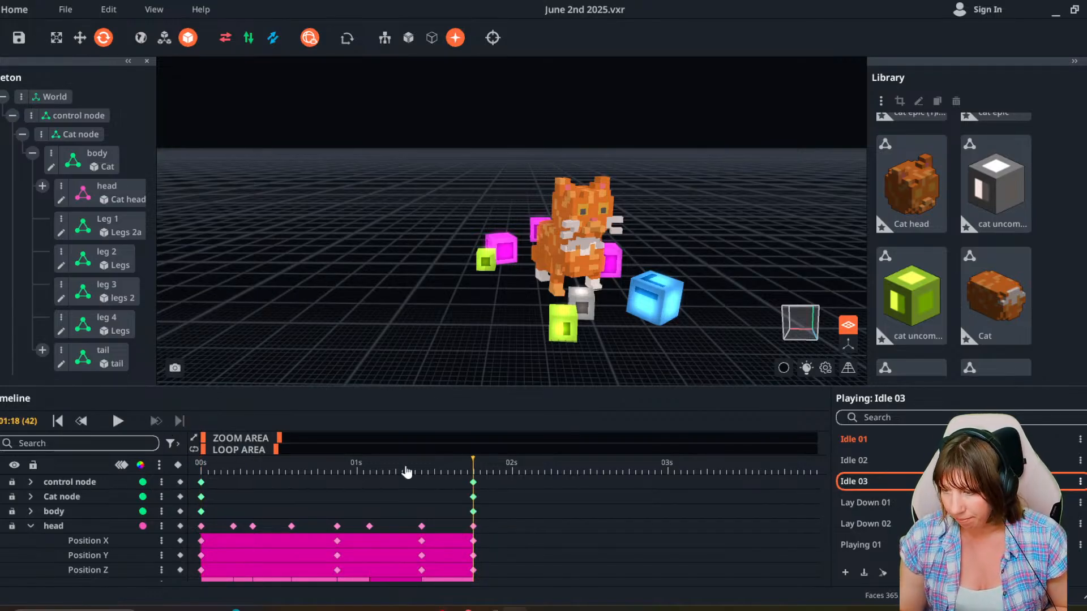
Look through the other animations from Idle 01 to Sit 01 to review their poses and keyframes.
click(875, 449)
click(875, 465)
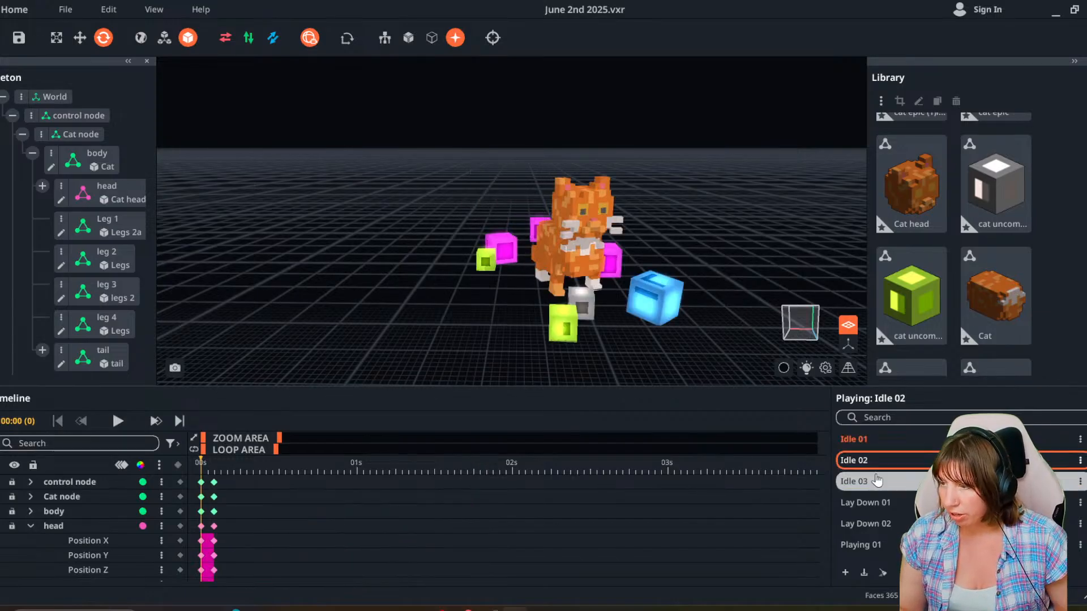
click(876, 482)
click(878, 502)
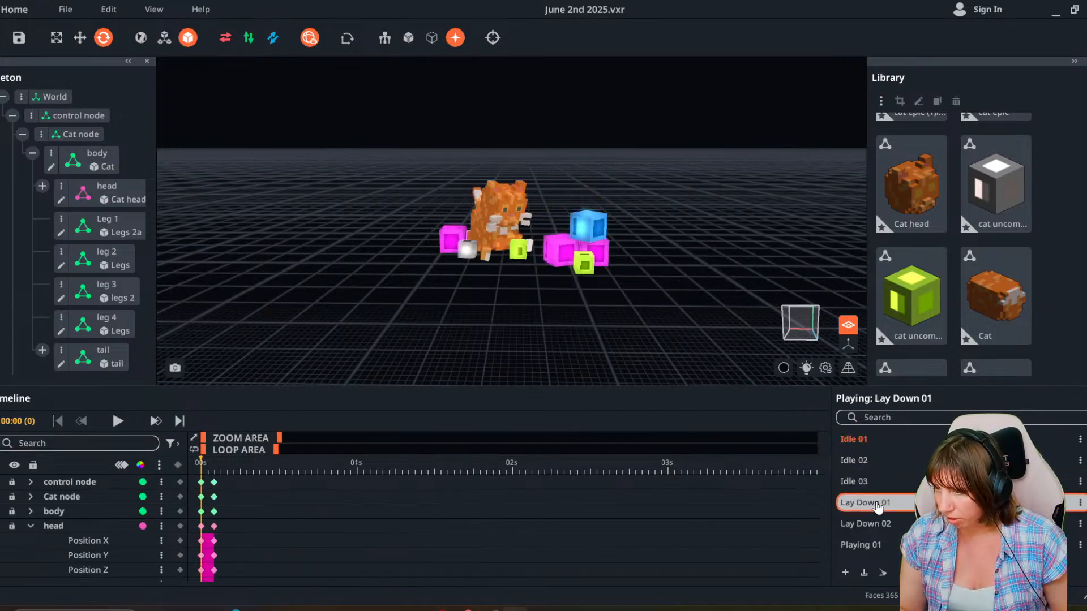
click(880, 522)
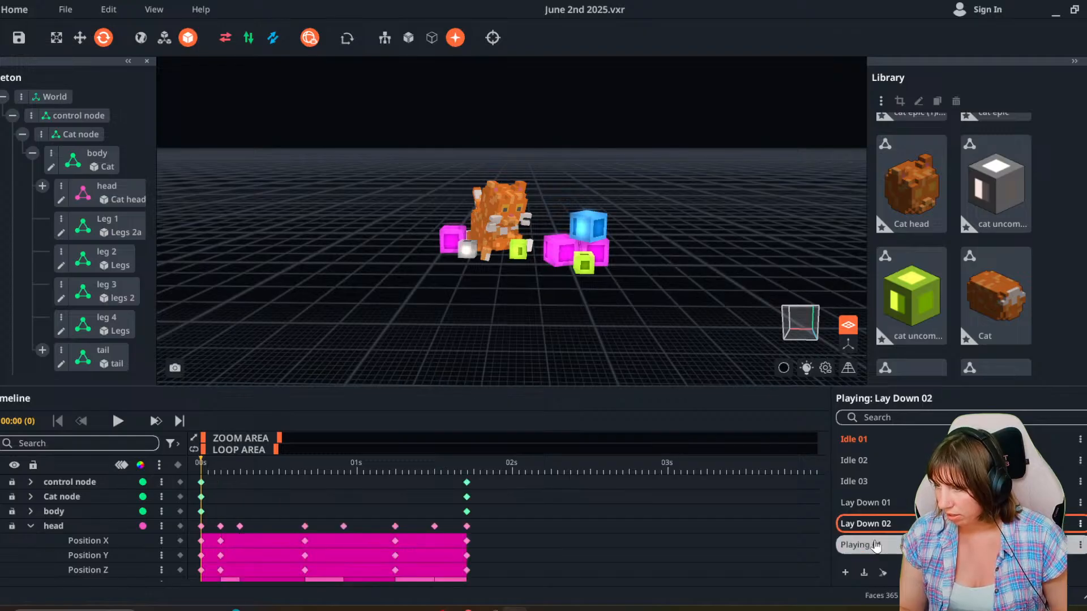
click(876, 547)
scroll(876, 532, down, 2)
click(876, 530)
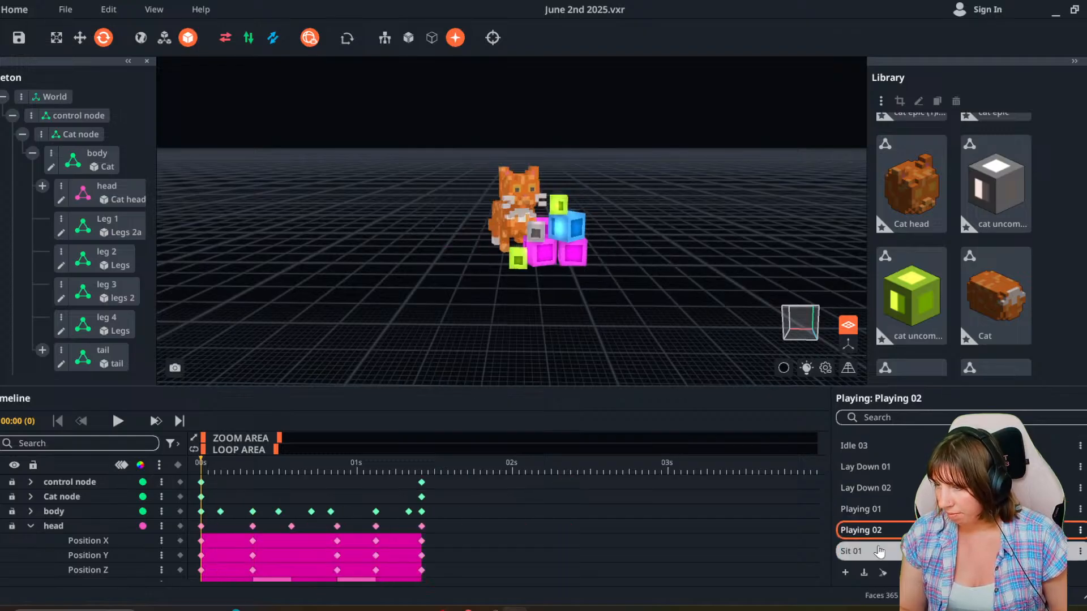
click(878, 551)
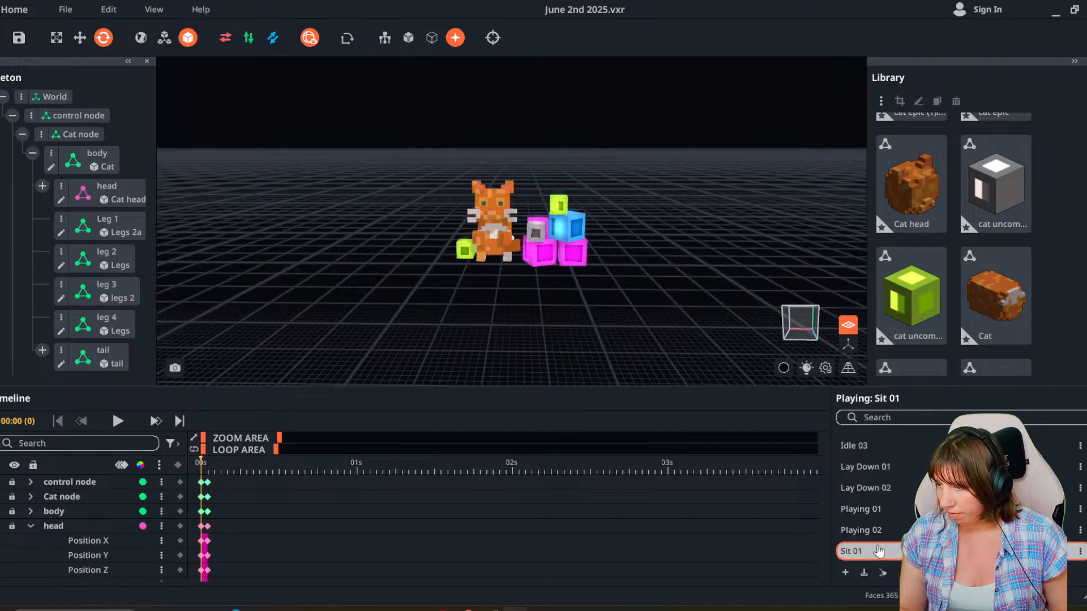
Preview the idle, Lay Down and Playing 01 animations in turn with playback running.
click(118, 421)
scroll(857, 482, up, 2)
click(872, 439)
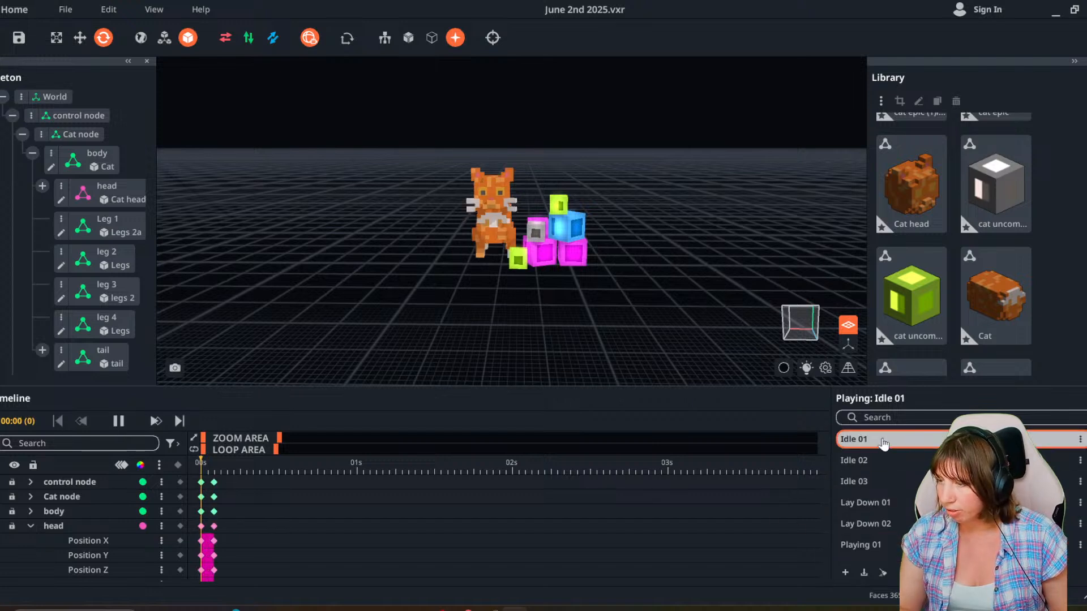
click(877, 460)
click(893, 481)
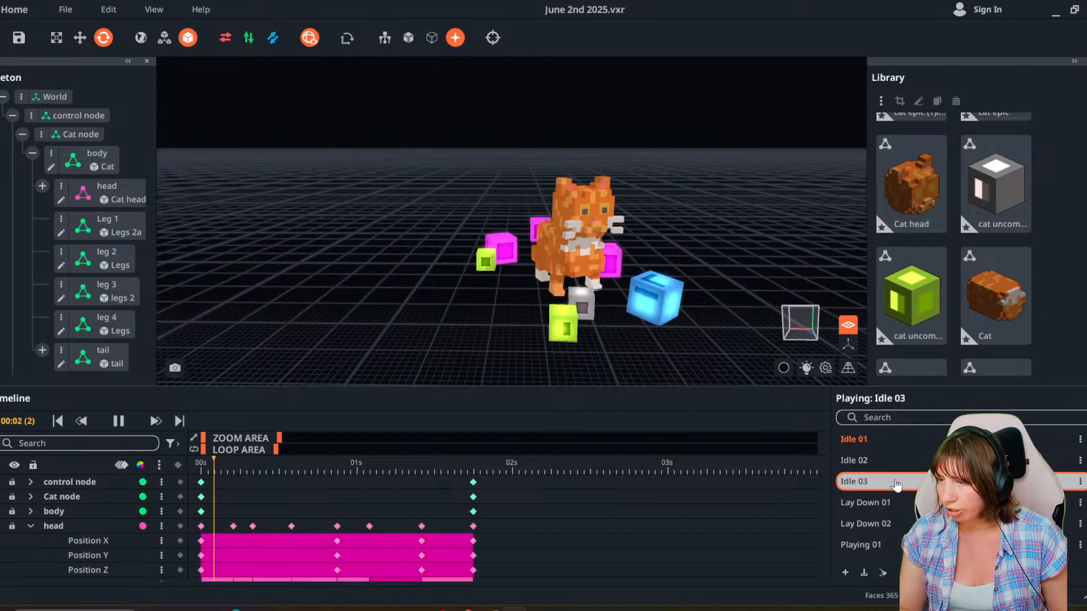
click(907, 505)
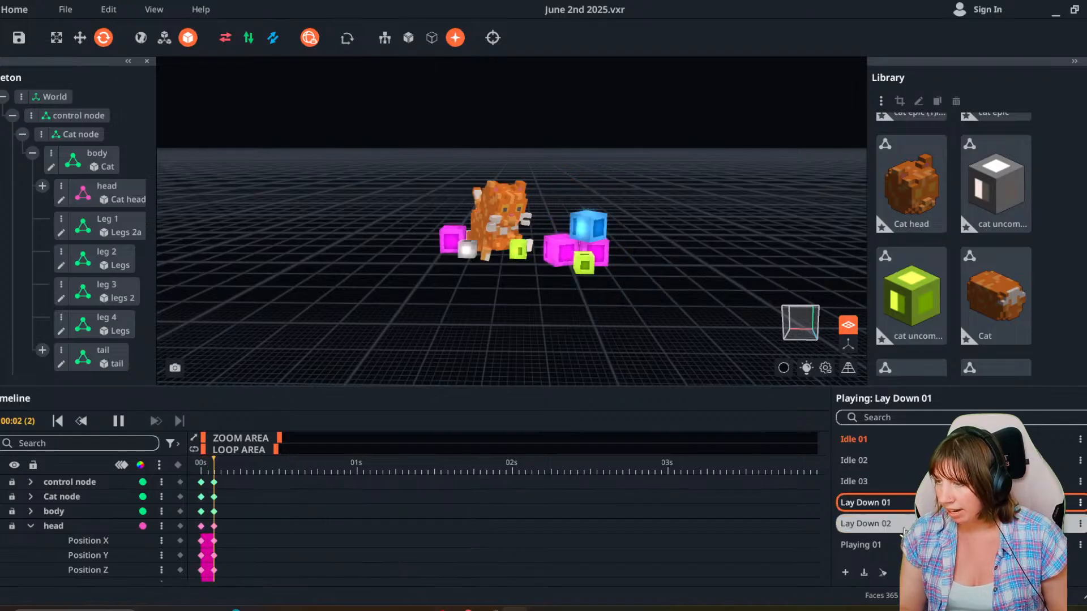
click(903, 525)
click(898, 547)
Compare the Lay Down 02 and Lay Down 01 animations from a rotated view, ending with Lay Down 01 open.
click(883, 524)
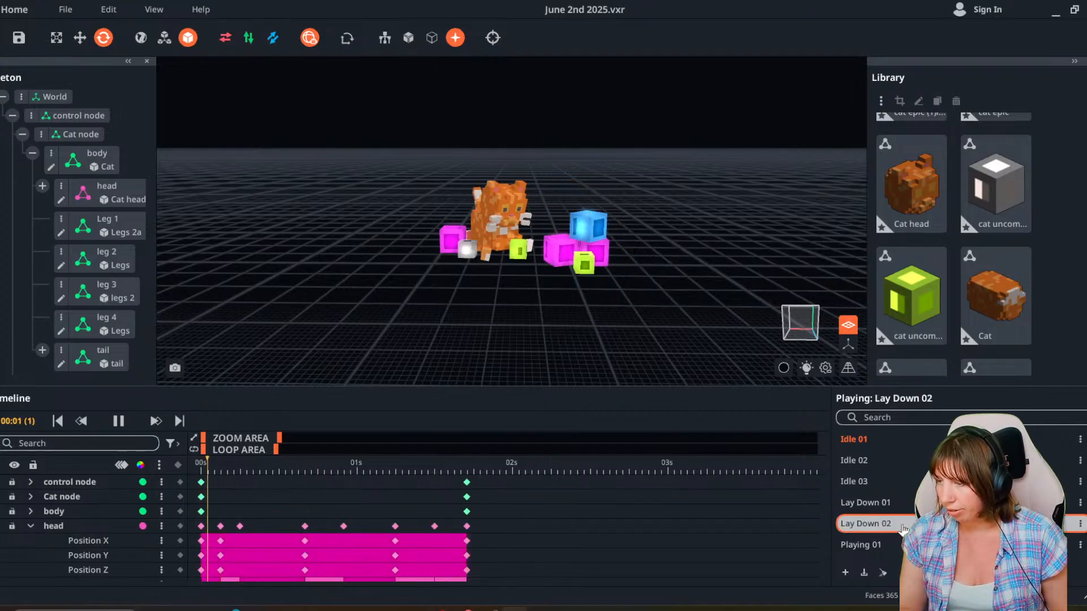
right_drag(650, 333, 581, 295)
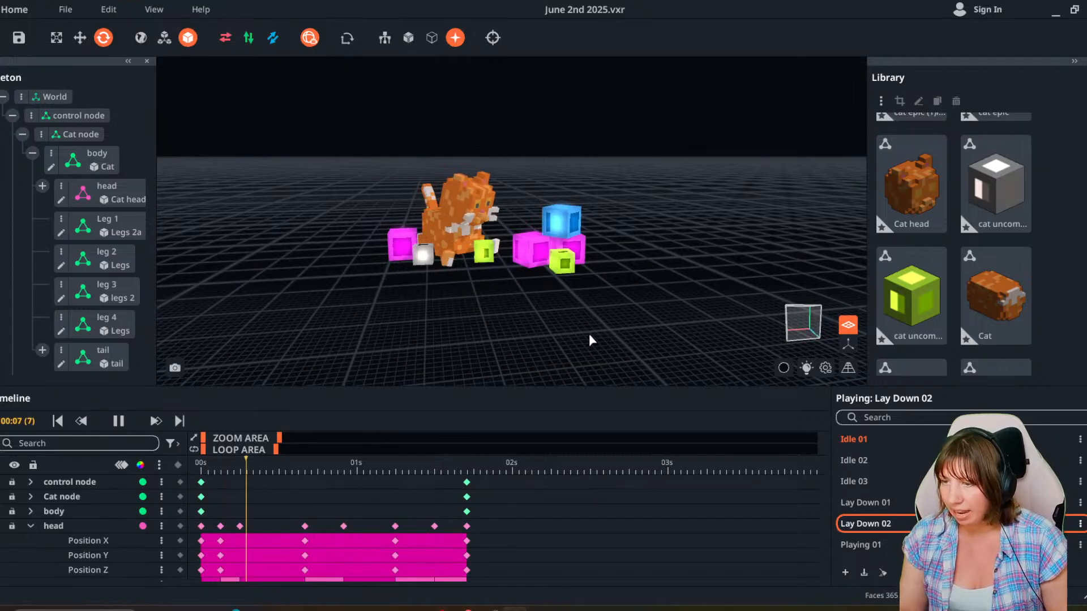
click(909, 505)
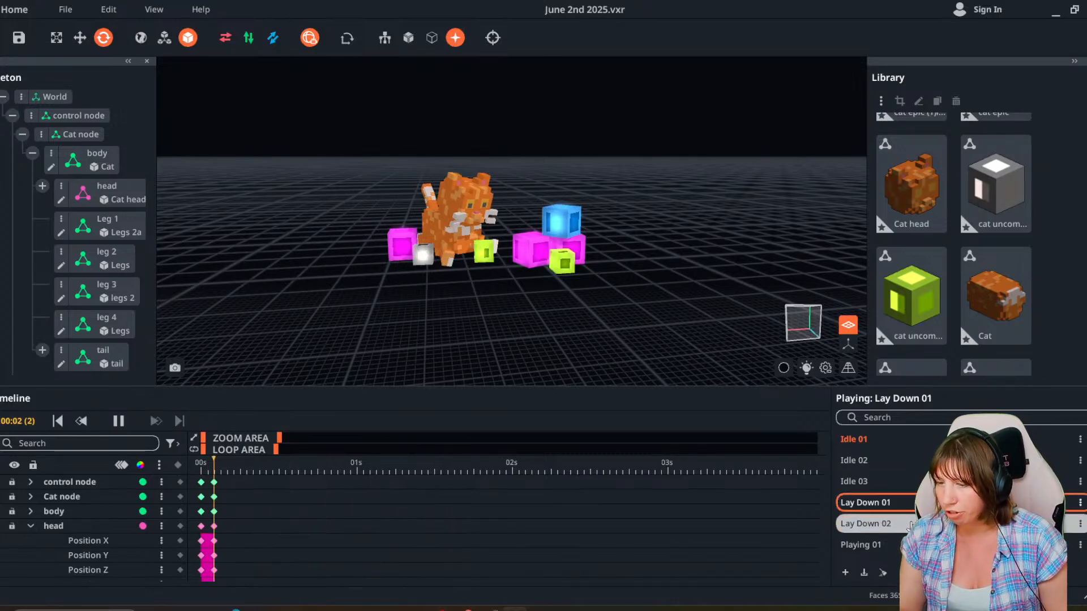
click(910, 524)
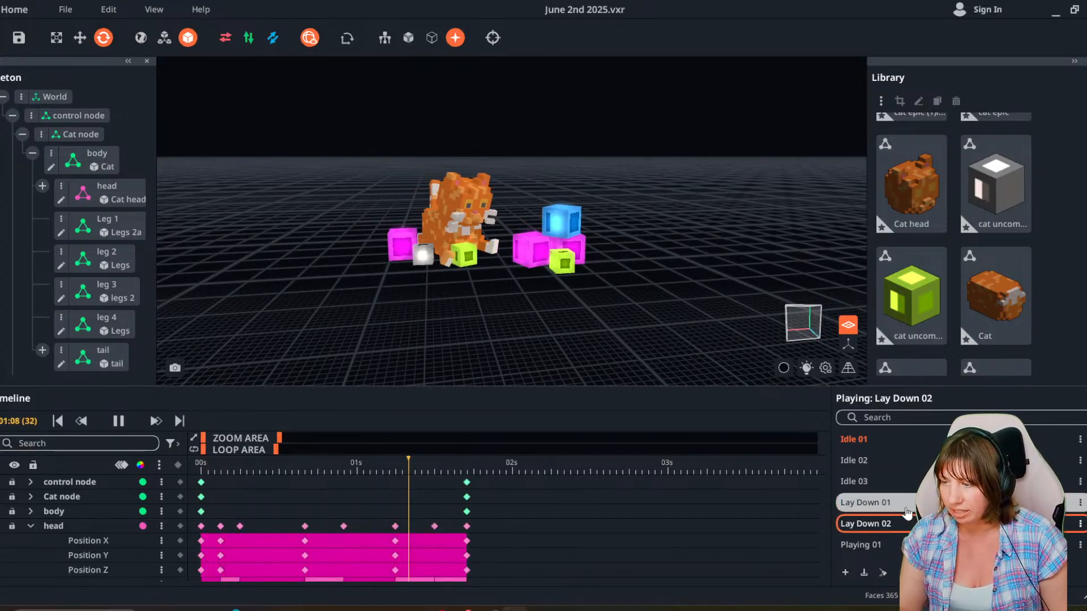
click(905, 504)
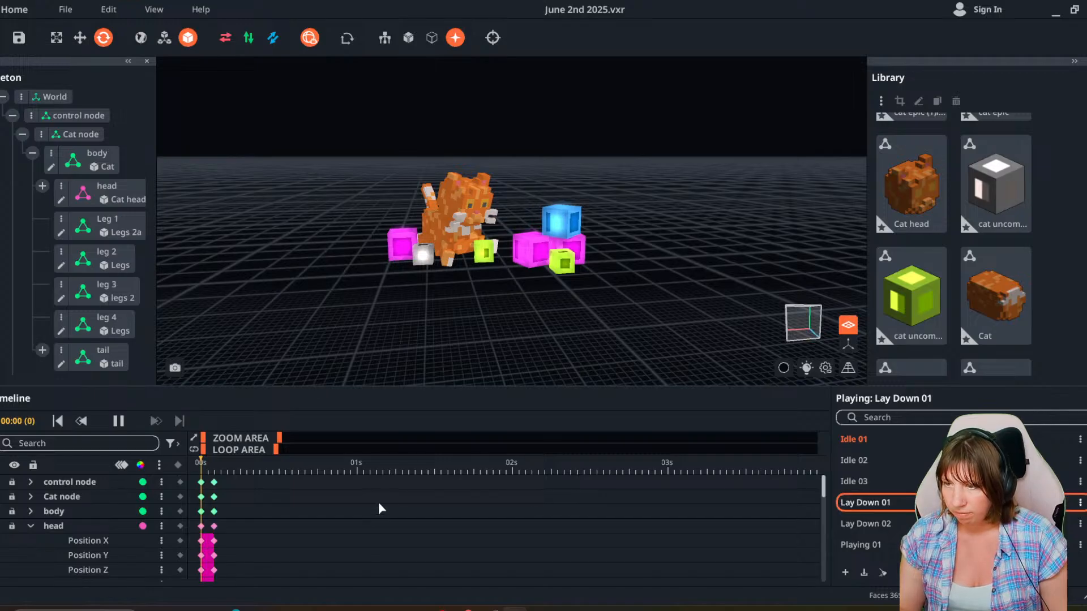
Preview the Lay Down 02, Playing 01, Playing 02 and Sit 01 animations in turn, and stop the playback.
click(883, 523)
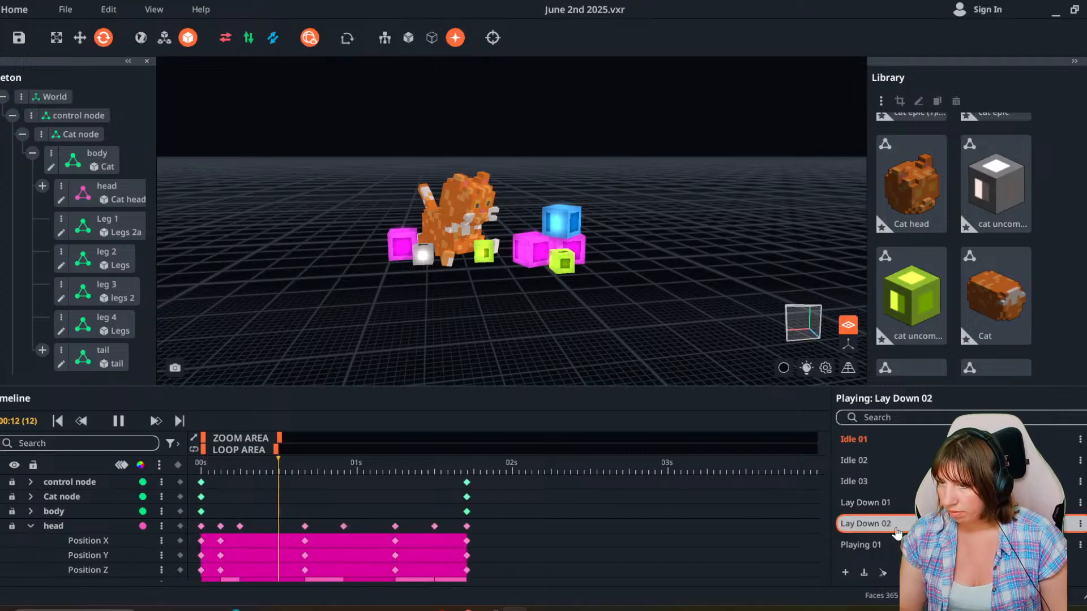
click(890, 545)
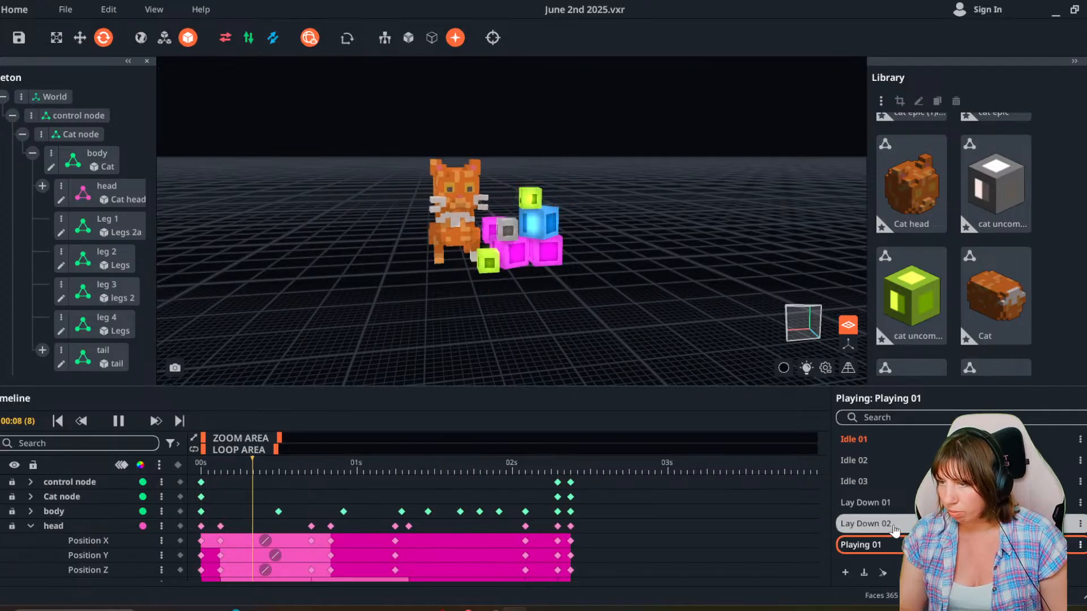
scroll(892, 526, down, 2)
click(889, 530)
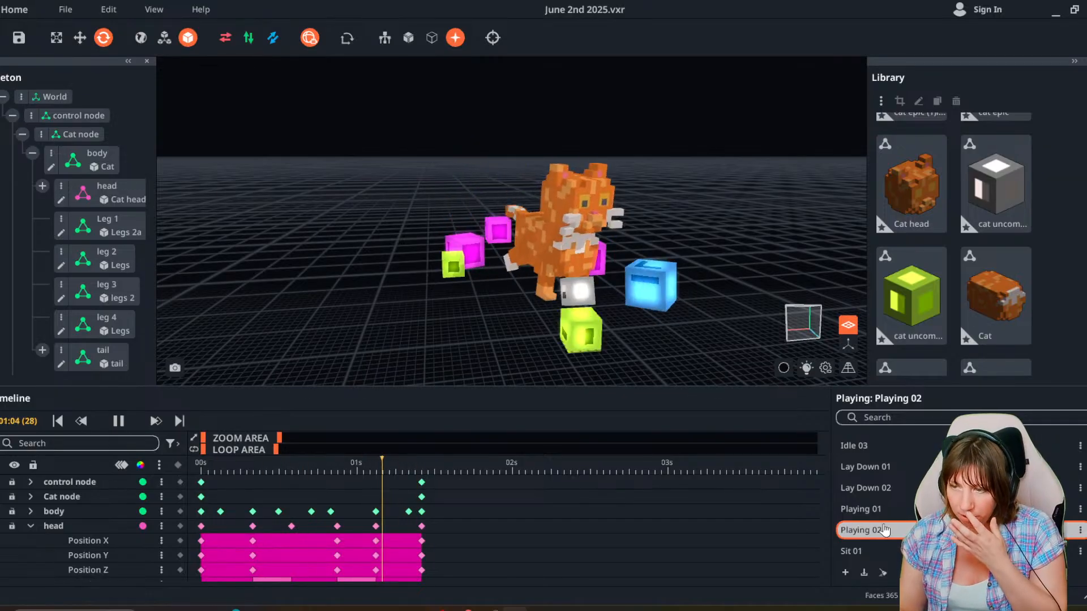
click(854, 550)
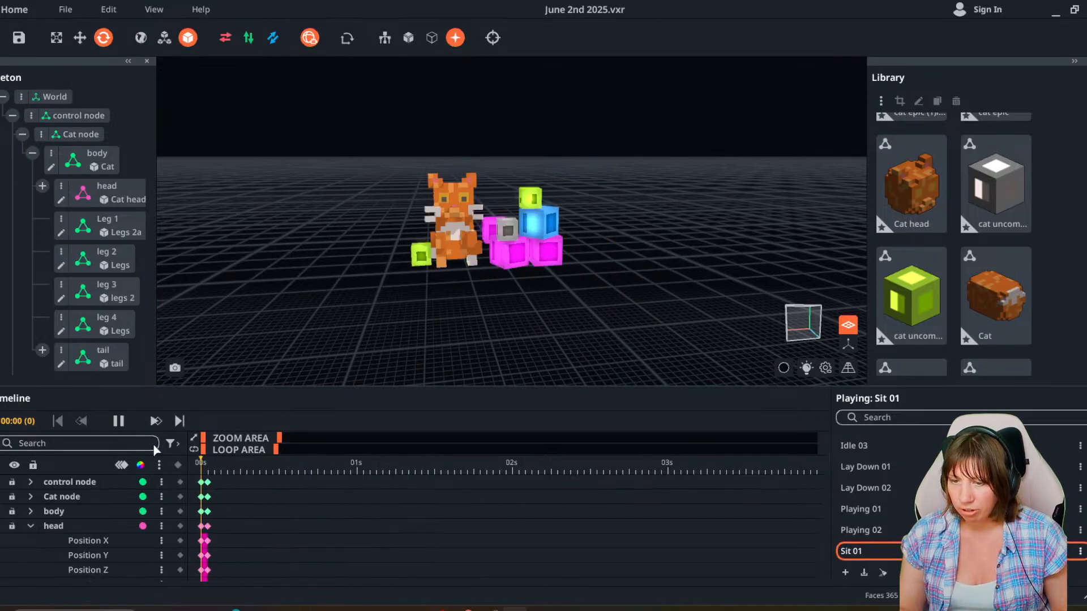
scroll(883, 458, up, 2)
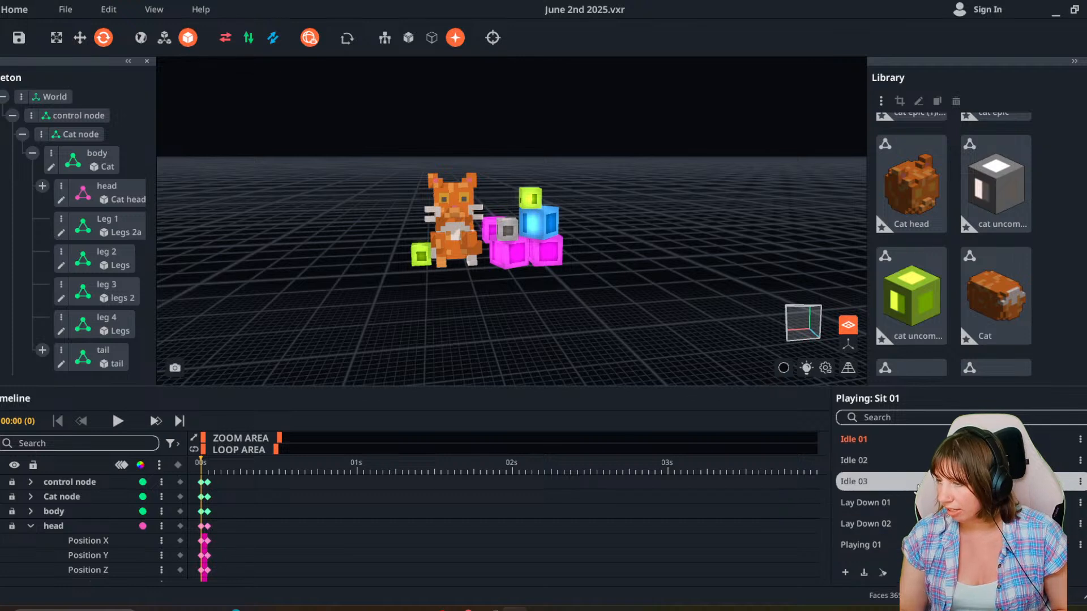
Capture a screen snip of the cat and cubes in Idle 01 from a rotated, raised view behind the cube stack.
click(880, 439)
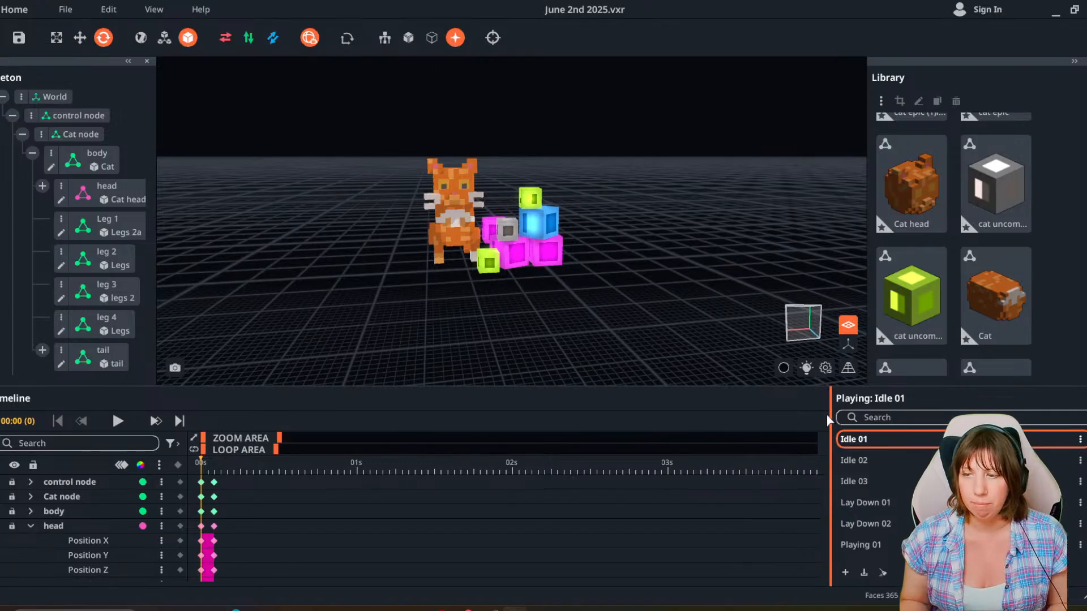
right_drag(529, 282, 617, 302)
right_drag(500, 265, 501, 204)
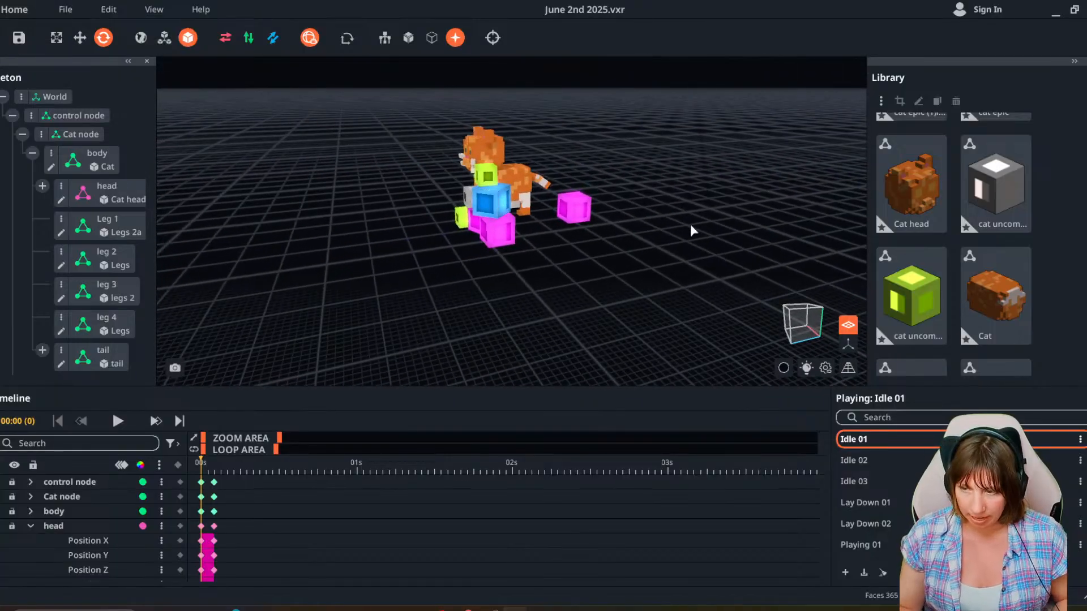
right_drag(691, 224, 664, 240)
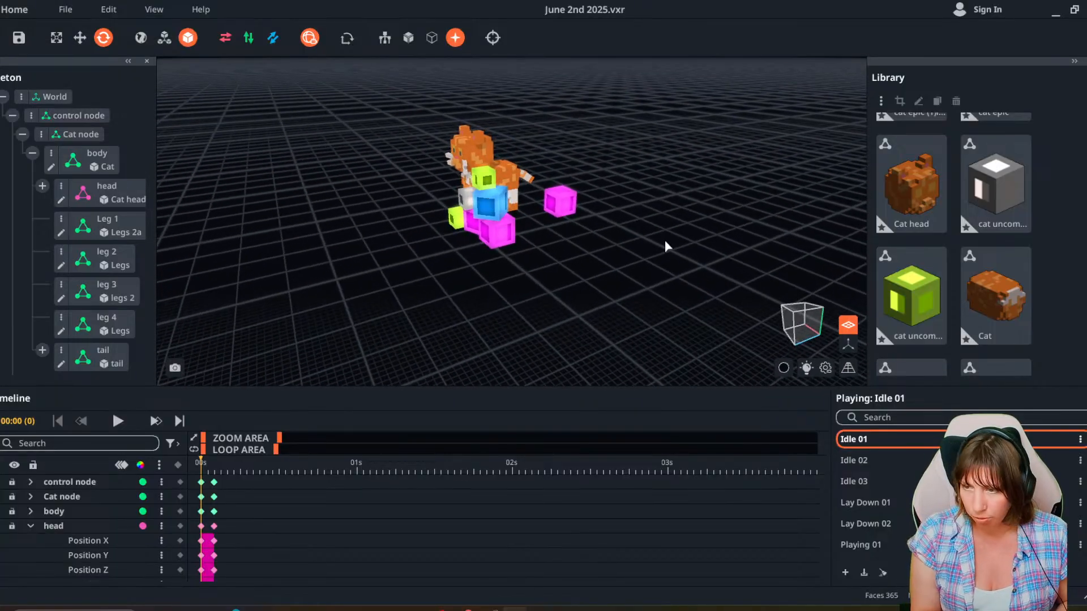
key(super+shift+s)
drag(296, 70, 680, 308)
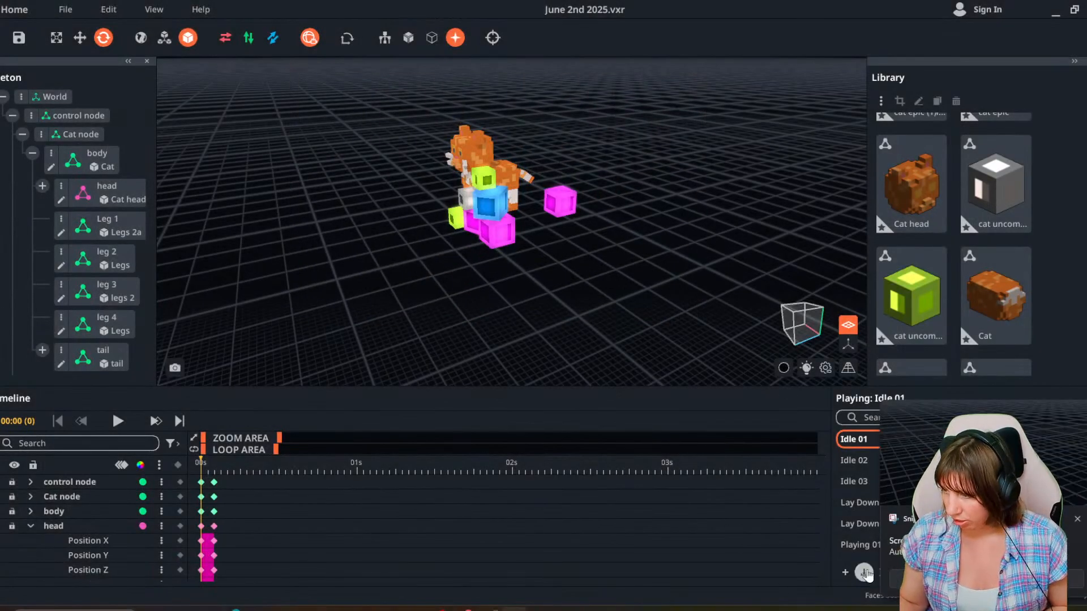
click(897, 557)
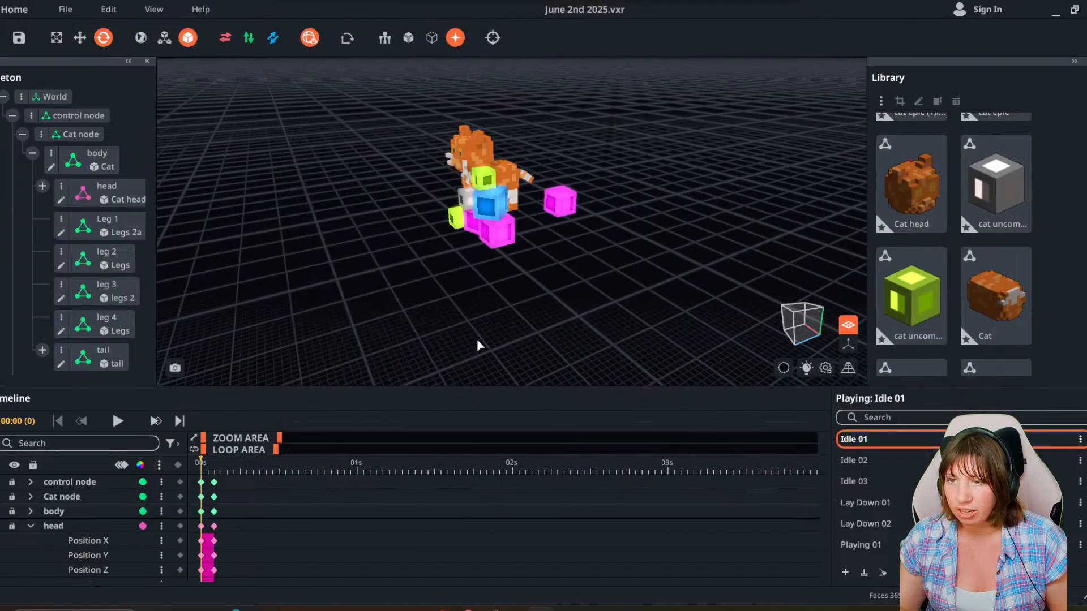
Show the bounding boxes and examine the cat and cube stack in Idle 01 close up from several angles.
click(431, 38)
scroll(451, 225, up, 3)
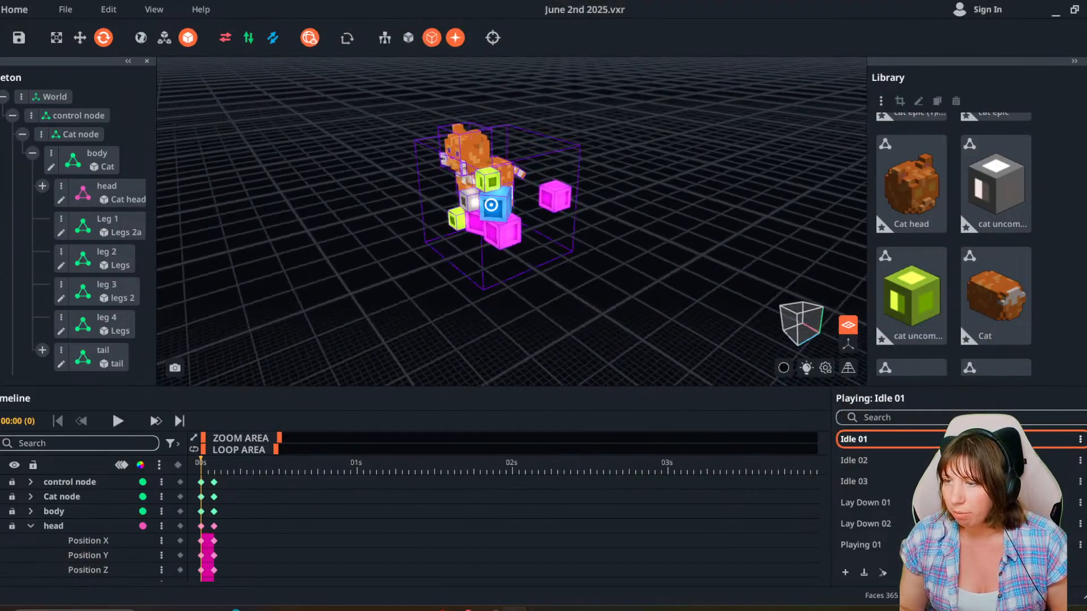
scroll(451, 225, up, 1)
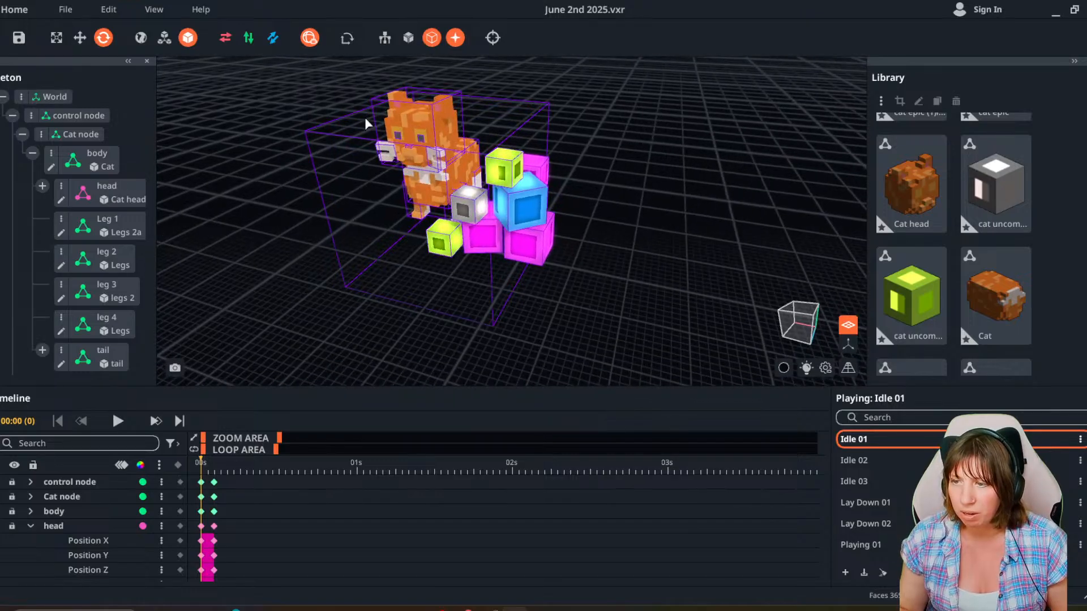
right_drag(645, 303, 502, 273)
scroll(498, 270, up, 2)
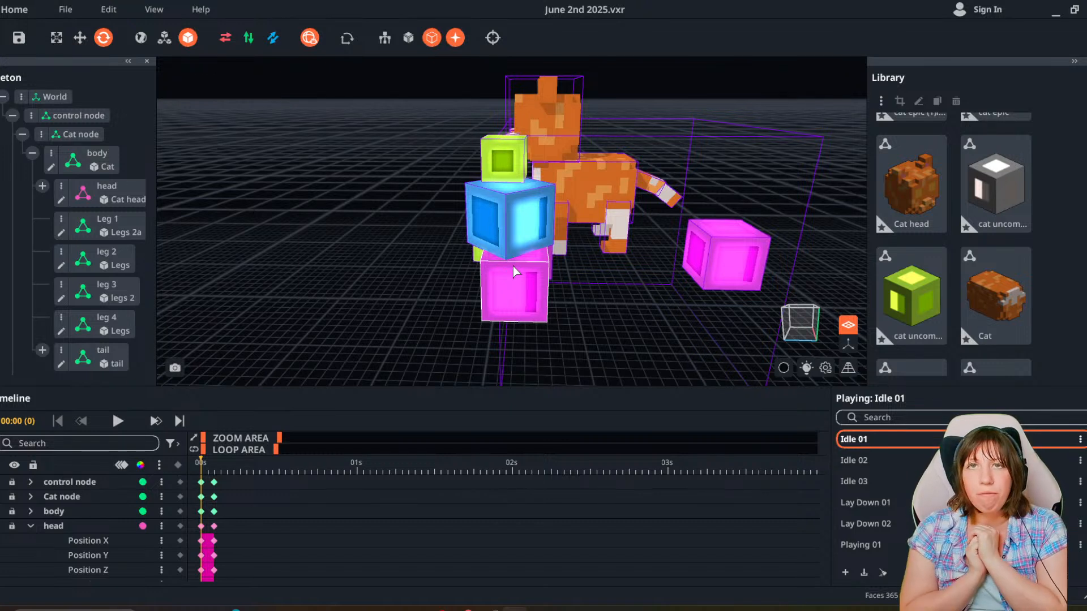
right_drag(481, 215, 484, 217)
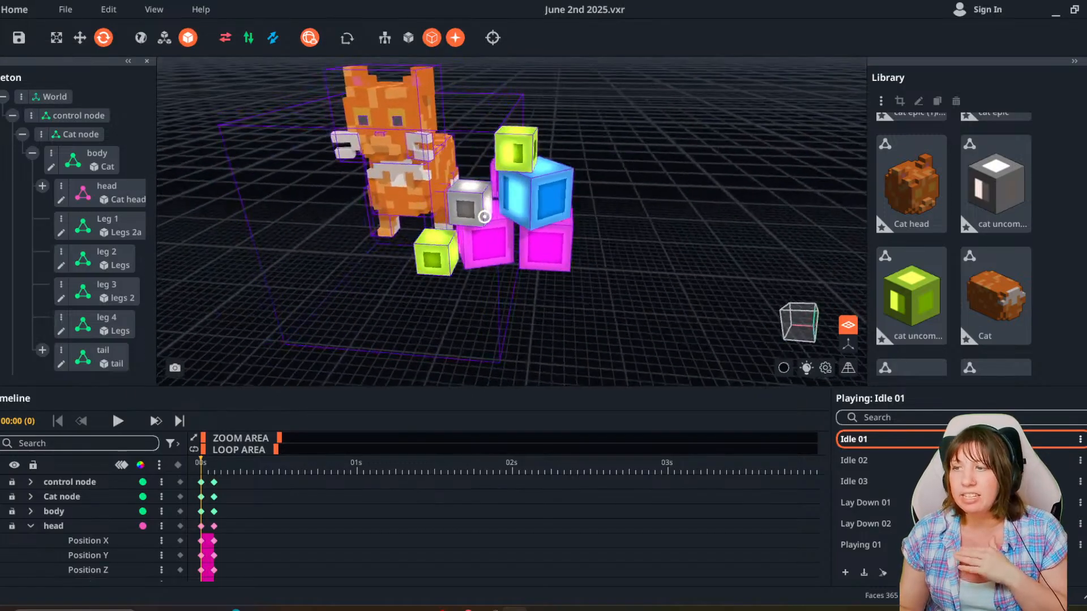
Compare the bounding boxes across Idle 02, Idle 03, Lay Down 01, Idle 01 and Playing 01.
click(854, 460)
click(853, 481)
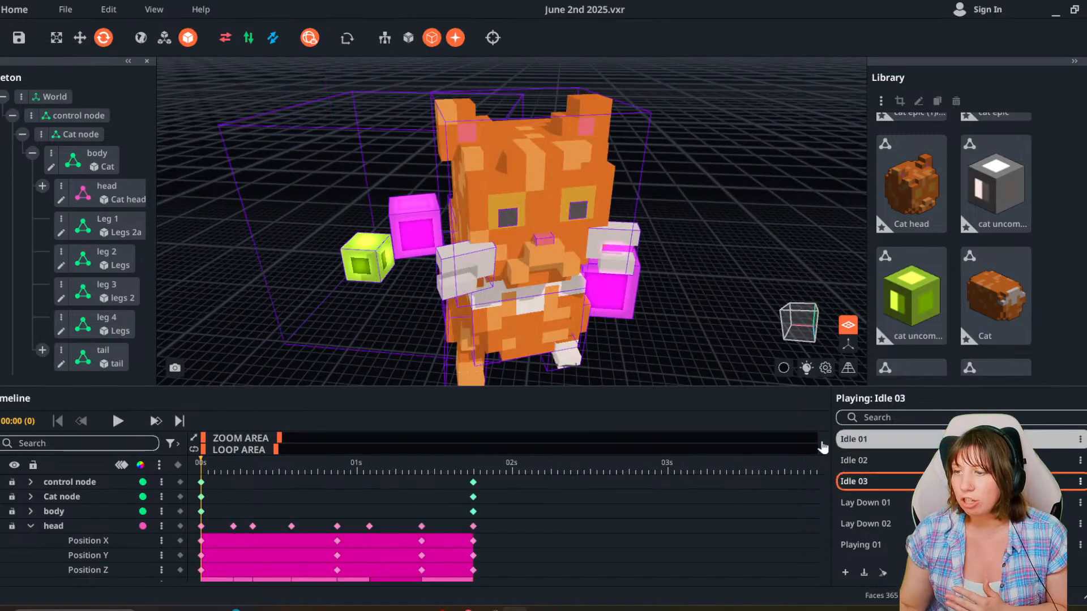
click(865, 502)
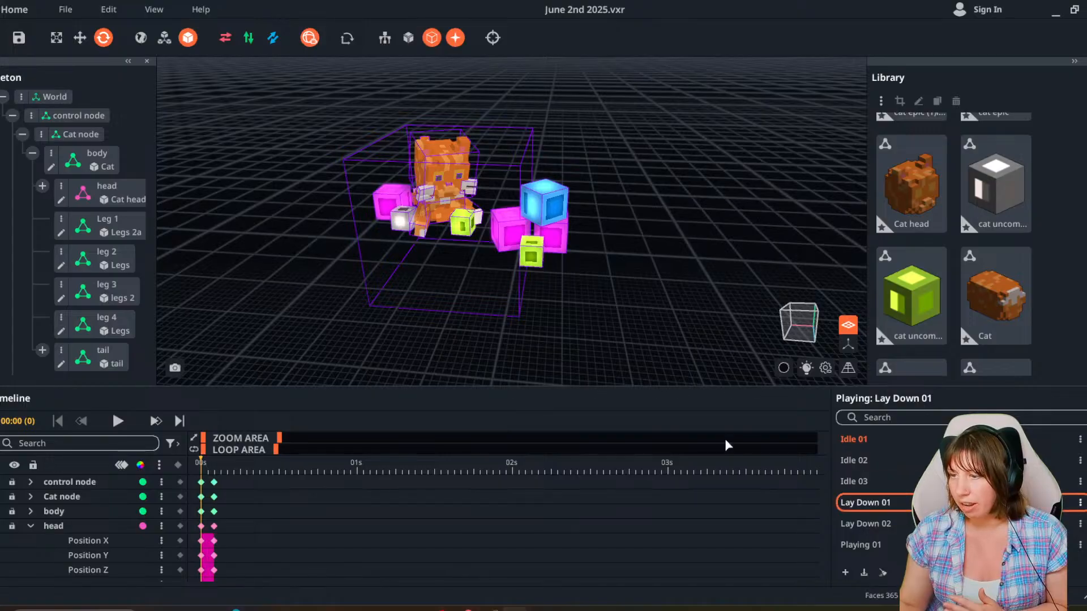
right_drag(512, 271, 510, 218)
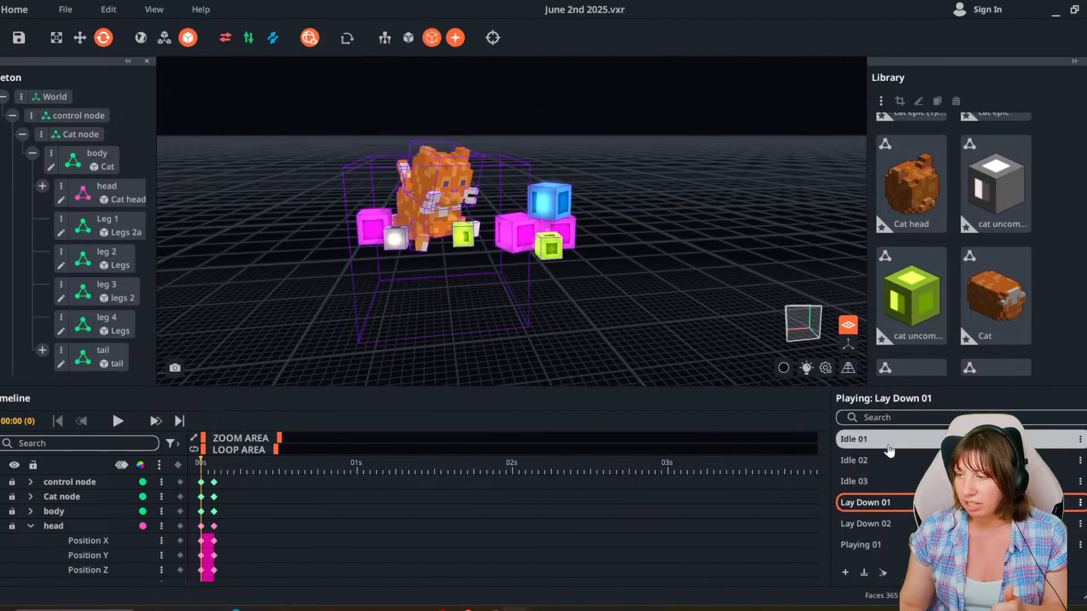
click(853, 439)
click(889, 547)
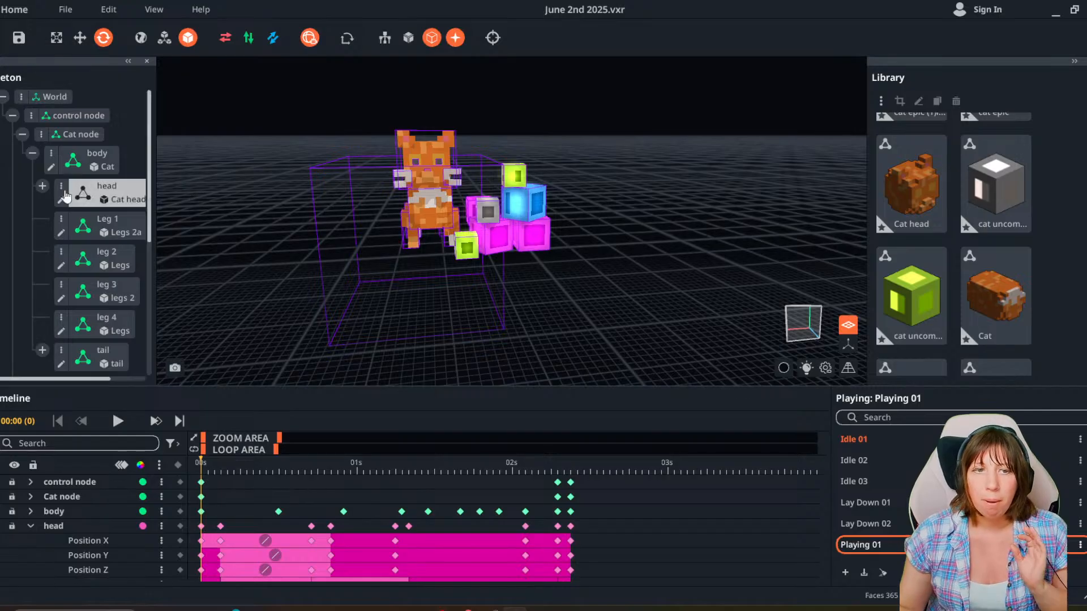
Open the captured image in Snipping Tool and draw a white freehand 3D box around the cat and cubes.
click(540, 609)
drag(421, 170, 547, 38)
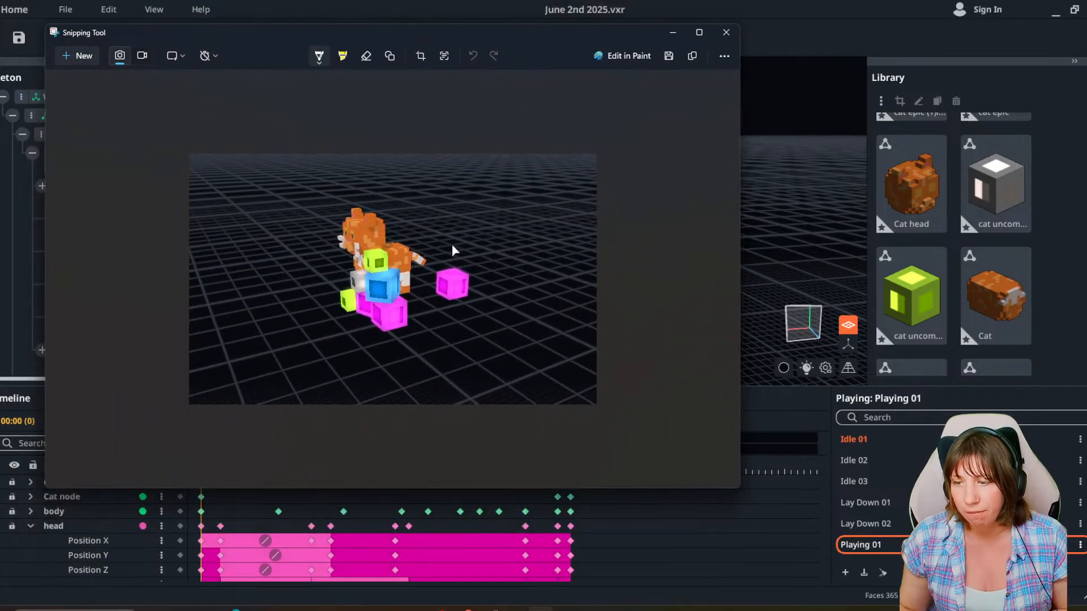
mouse_move(322, 276)
mouse_down()
mouse_move(399, 340)
mouse_move(402, 327)
mouse_move(481, 299)
mouse_move(409, 253)
mouse_up()
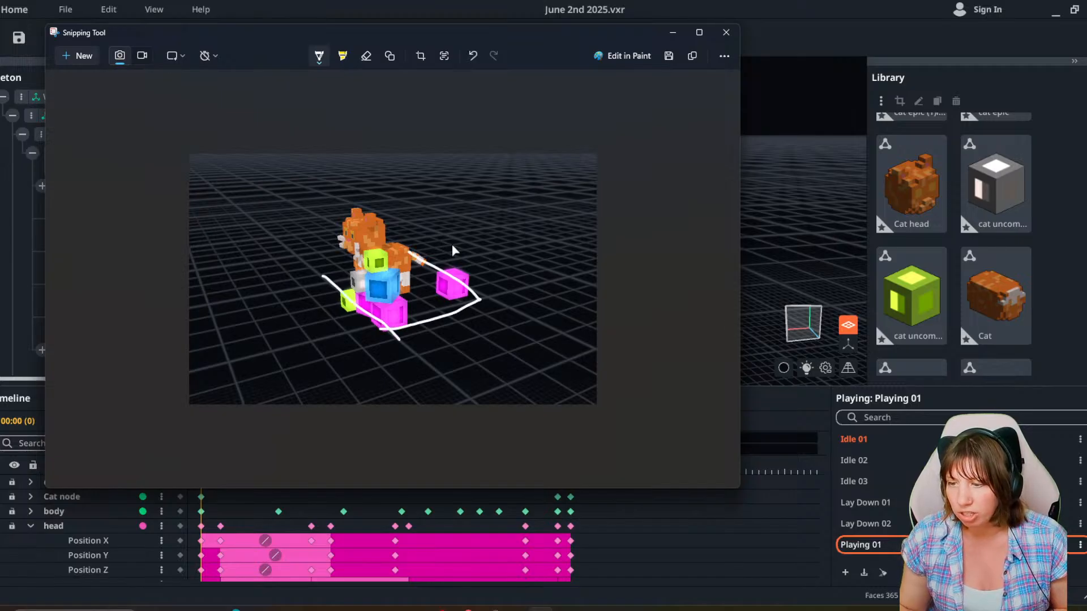
mouse_move(324, 276)
mouse_down()
mouse_move(352, 264)
mouse_move(311, 208)
mouse_move(382, 186)
mouse_move(393, 316)
mouse_up()
drag(466, 294, 452, 232)
drag(394, 185, 461, 233)
mouse_move(322, 217)
mouse_down()
mouse_move(403, 248)
mouse_move(460, 226)
mouse_up()
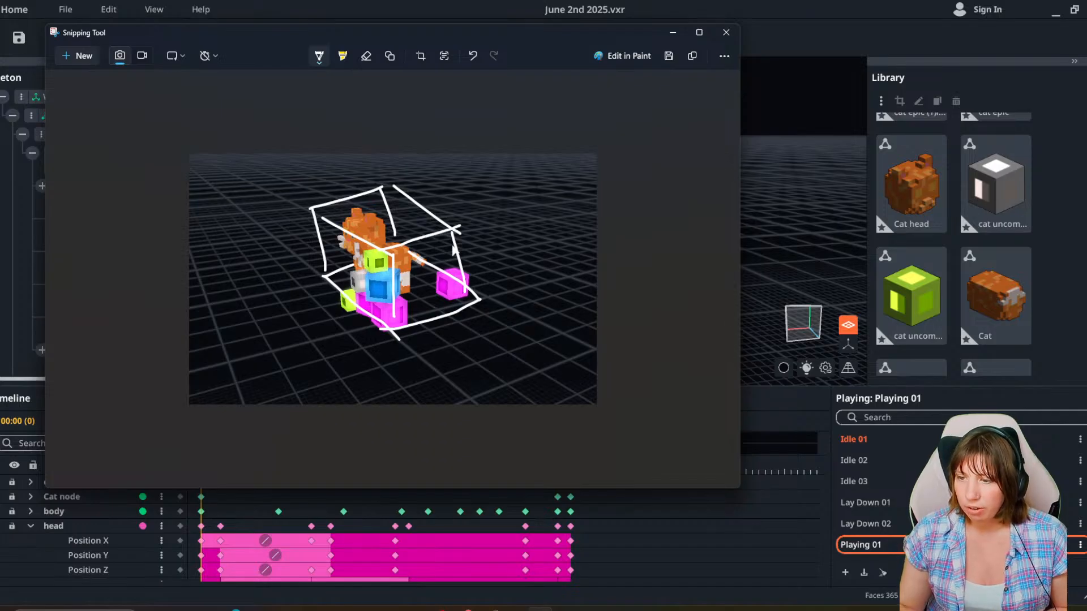
Add freehand marks to the sides and top of the sketched box, and minimise Snipping Tool to return to VoxEdit.
mouse_move(317, 270)
mouse_down()
mouse_move(376, 329)
mouse_move(348, 304)
mouse_move(369, 325)
mouse_move(434, 264)
mouse_move(437, 275)
mouse_up()
mouse_move(333, 261)
mouse_down()
mouse_move(362, 250)
mouse_move(369, 272)
mouse_up()
drag(378, 275, 362, 285)
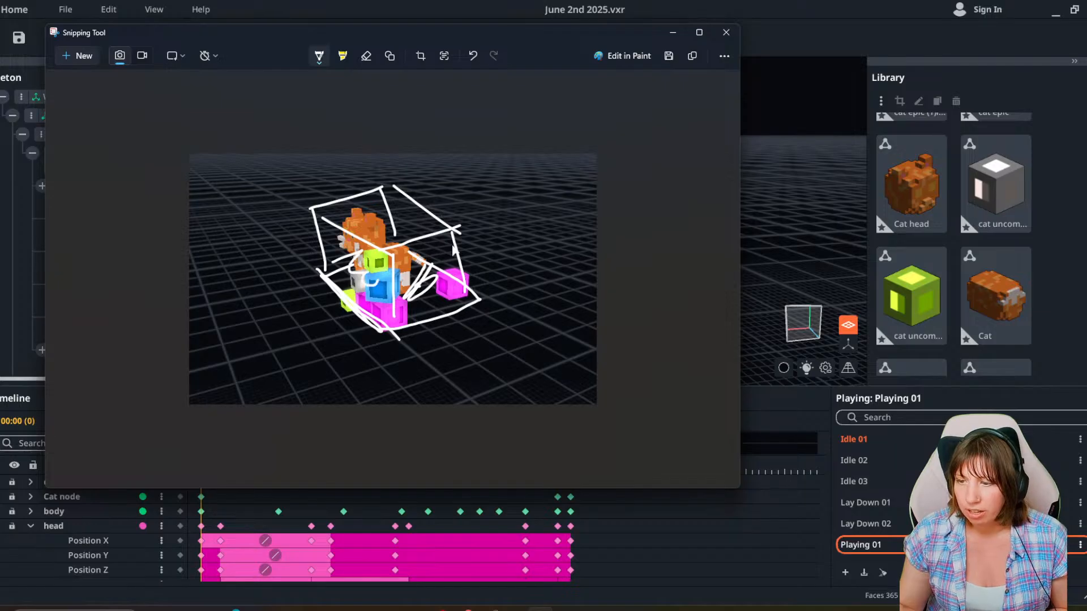
drag(373, 222, 404, 230)
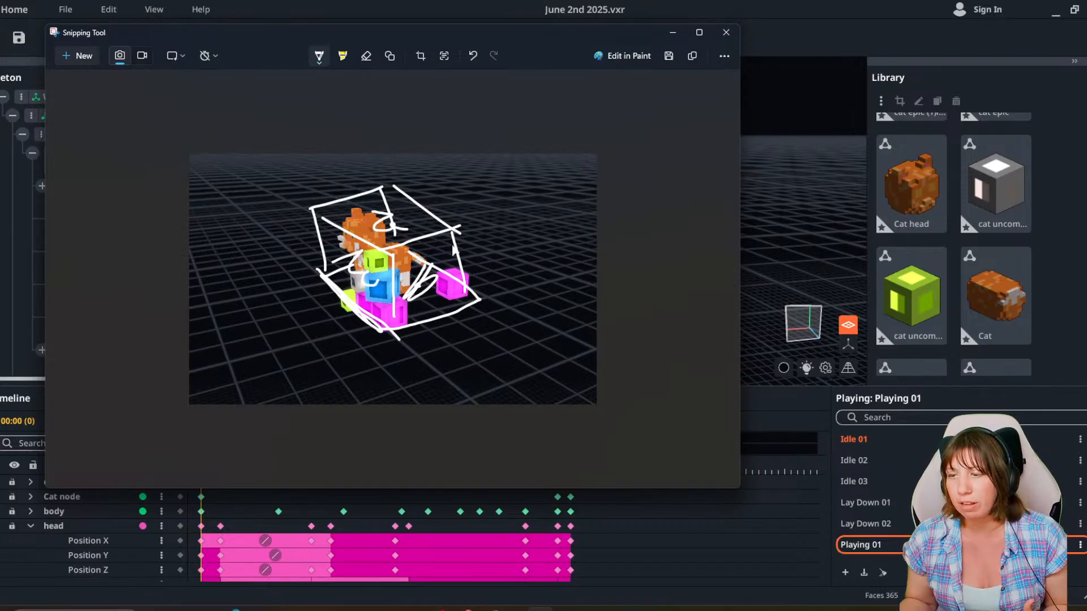
click(8, 358)
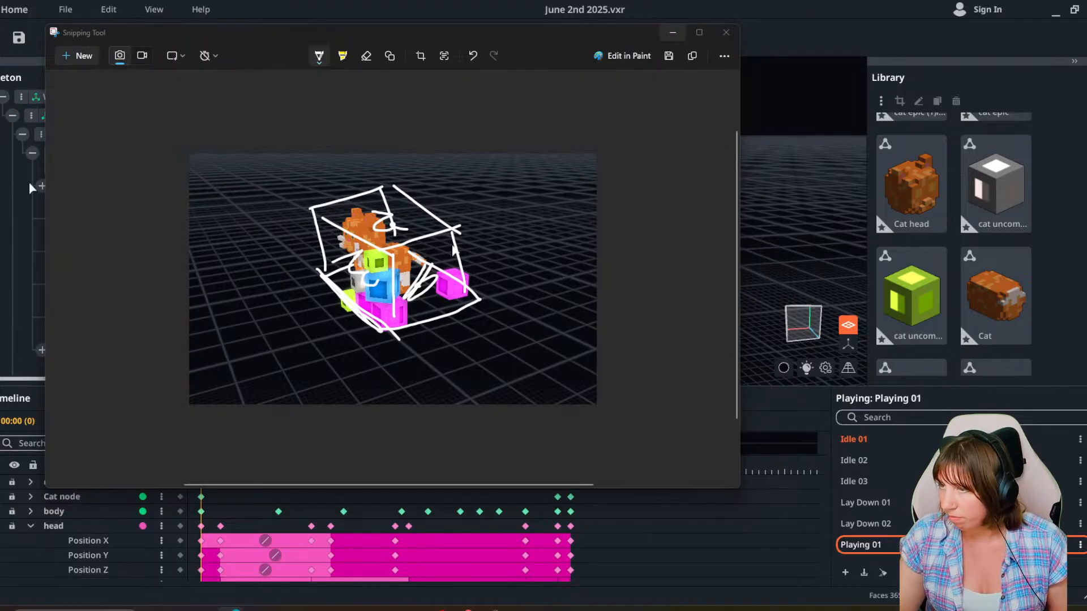
click(672, 32)
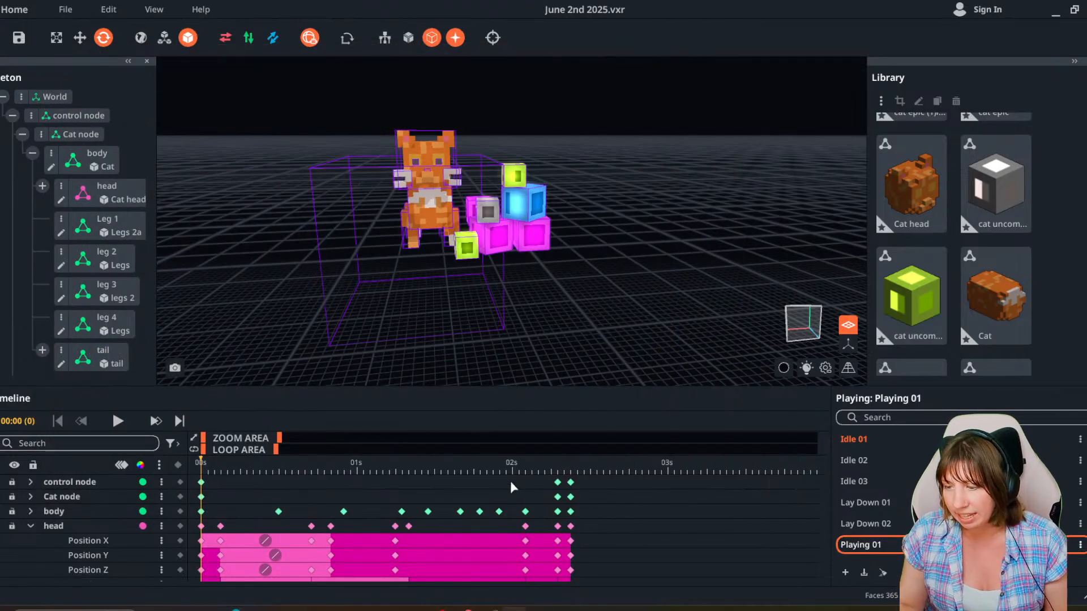
Hide the bounding boxes and compare the cat and cube positions in Idle 01, Lay Down 02 and Idle 03.
drag(308, 468, 201, 468)
right_drag(317, 283, 271, 170)
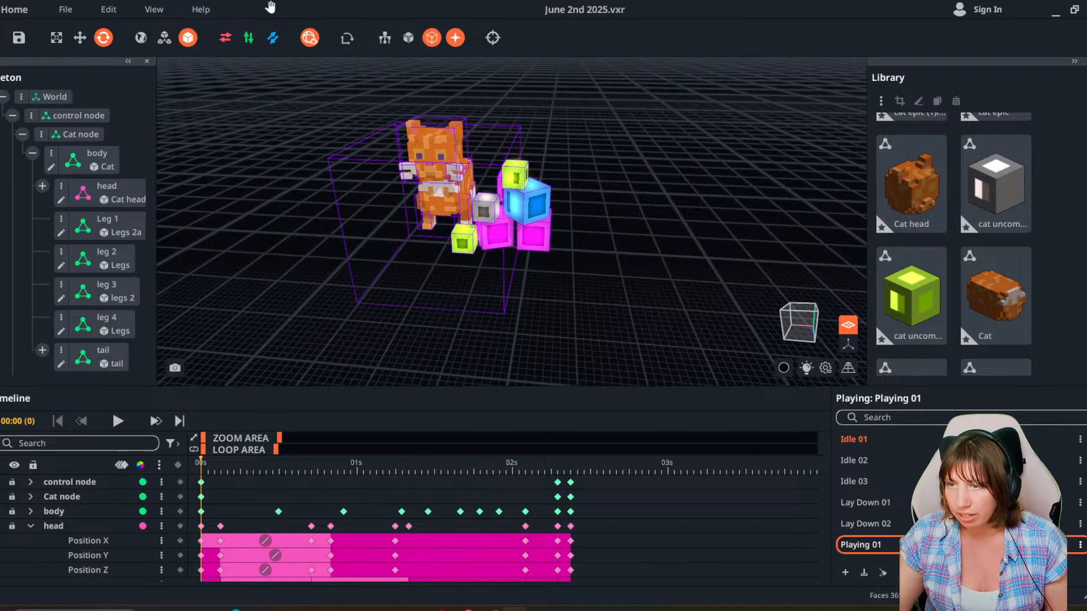
click(892, 445)
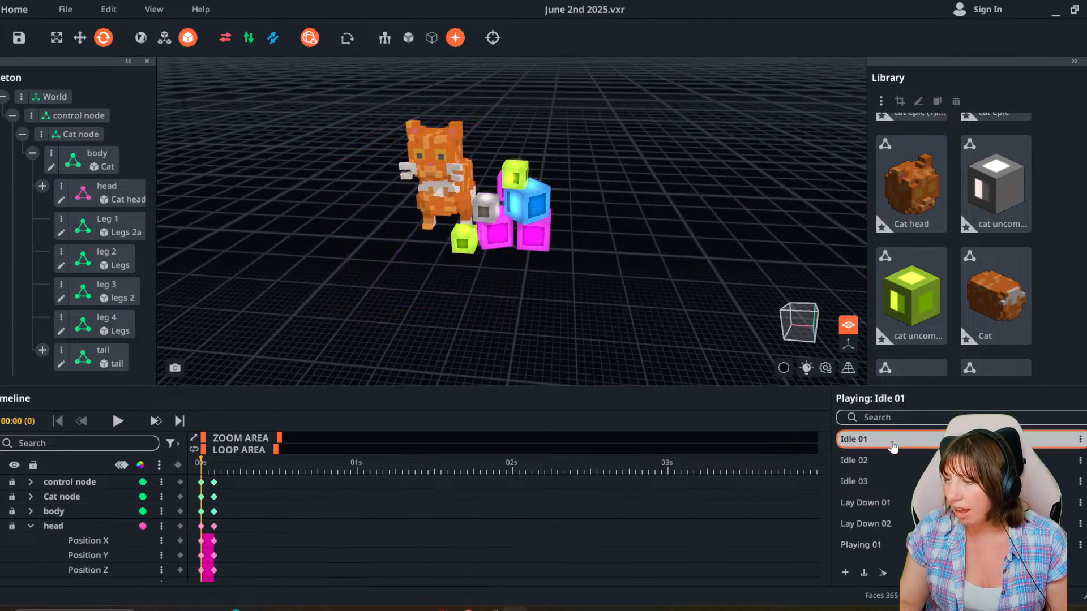
click(876, 523)
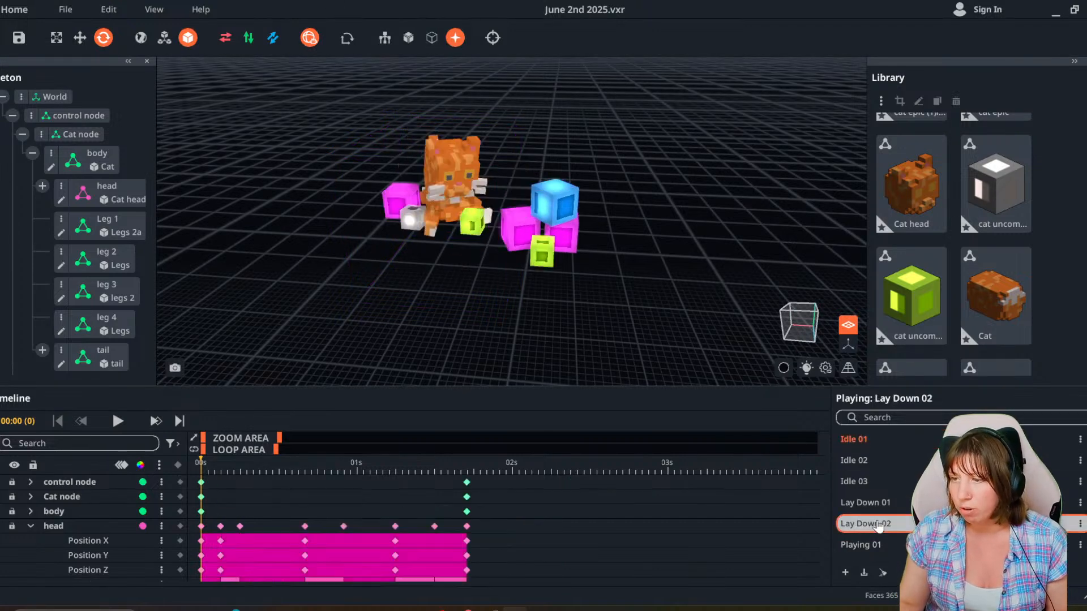
right_drag(583, 349, 550, 335)
right_drag(561, 245, 563, 272)
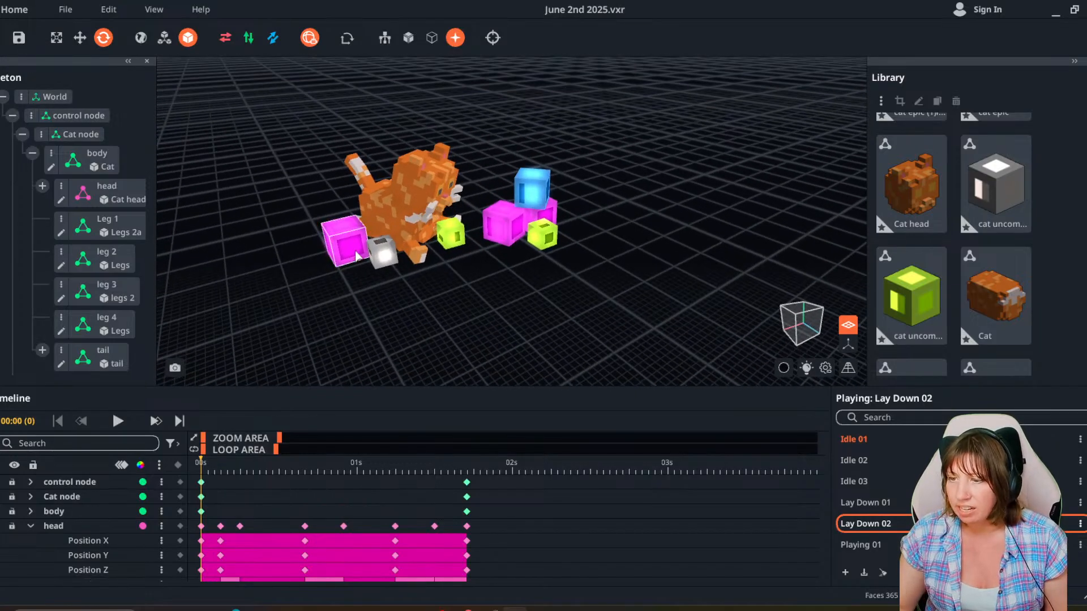
click(883, 439)
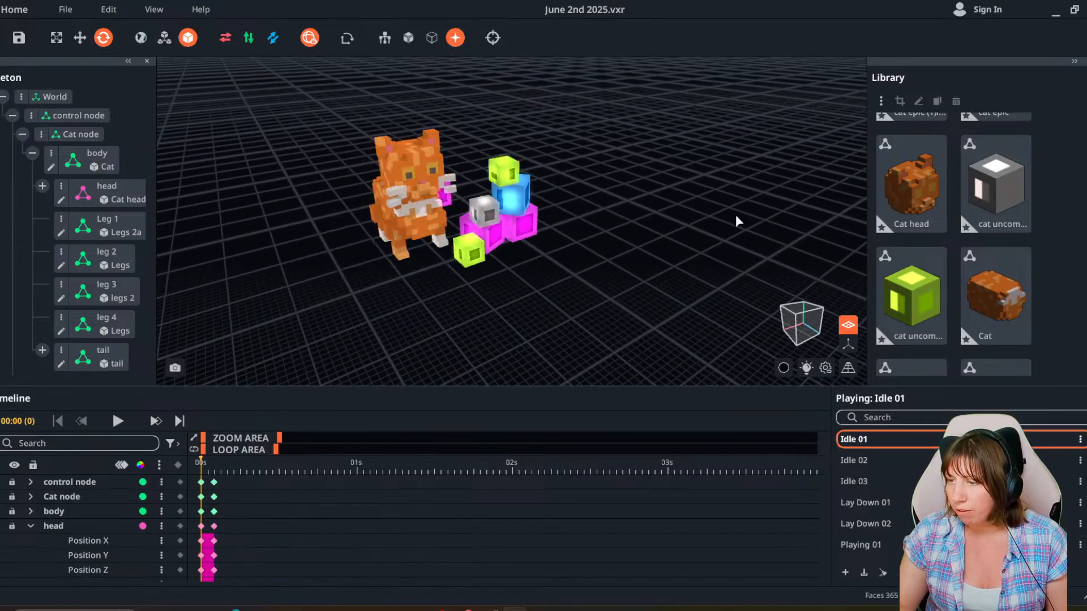
click(855, 481)
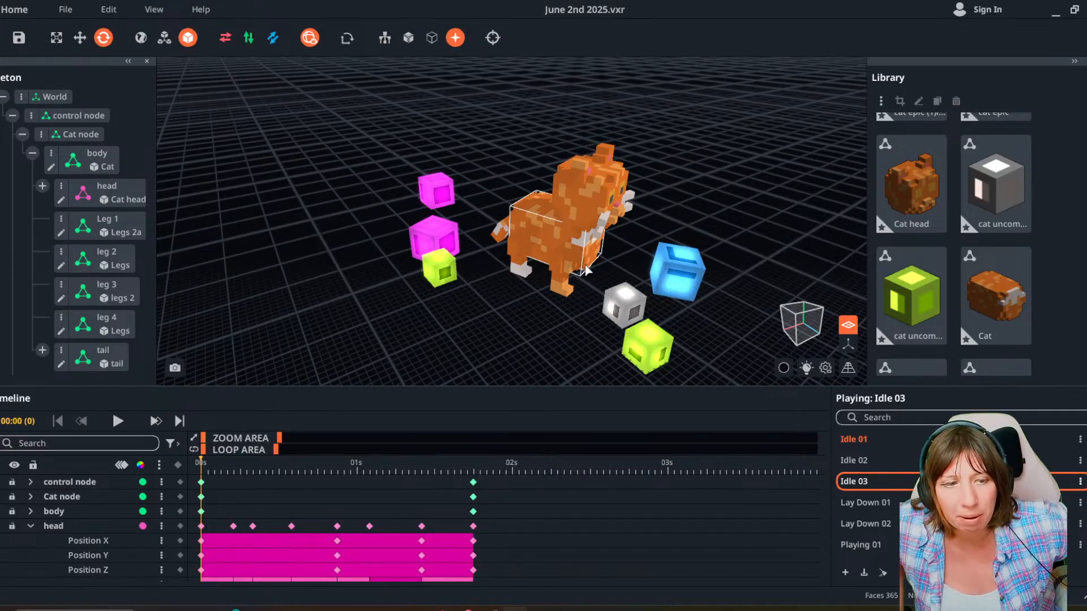
click(63, 10)
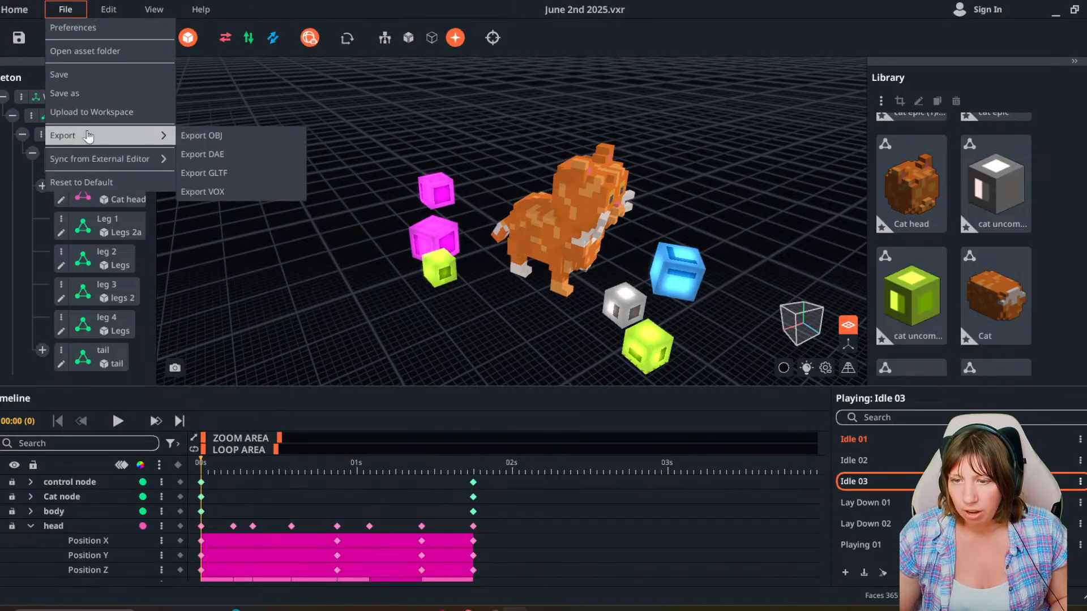
click(101, 113)
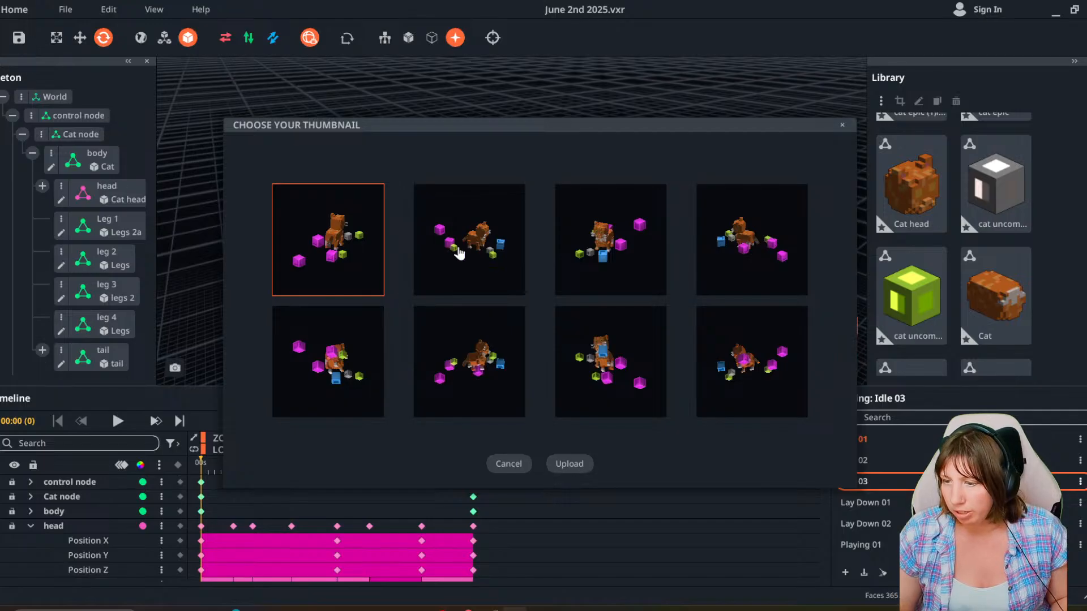
click(611, 286)
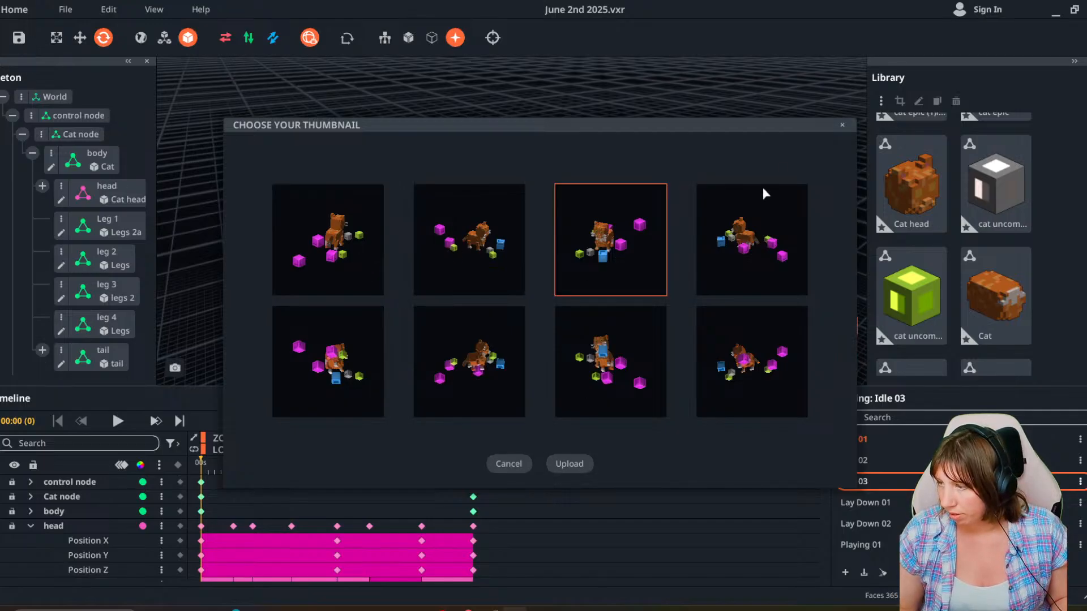
click(842, 126)
Switch to the Idle 01 animation and upload the asset with the second thumbnail in the upper row.
click(860, 440)
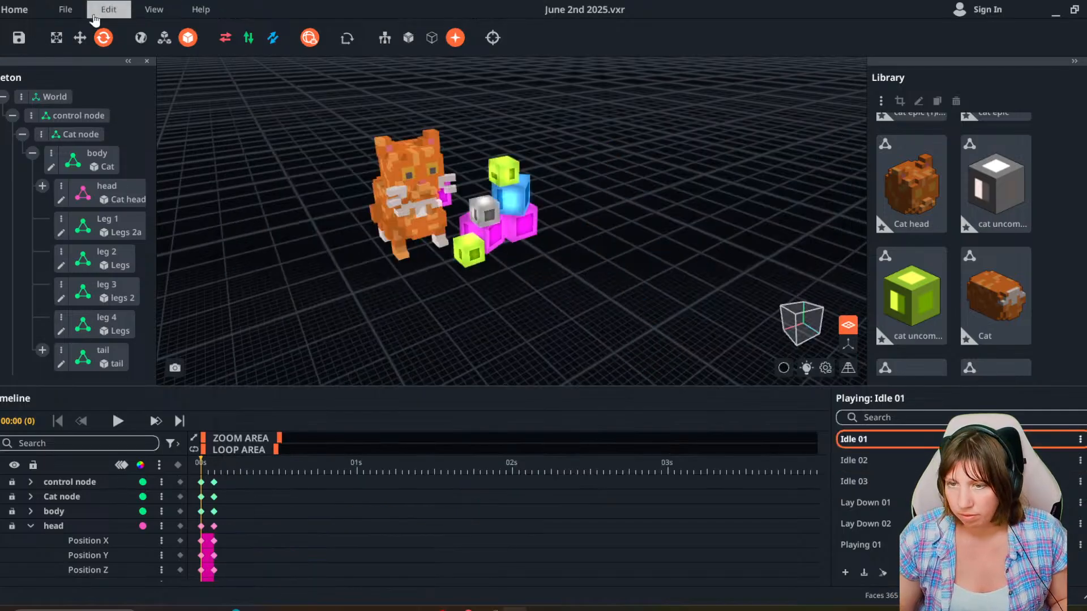
click(16, 9)
click(585, 336)
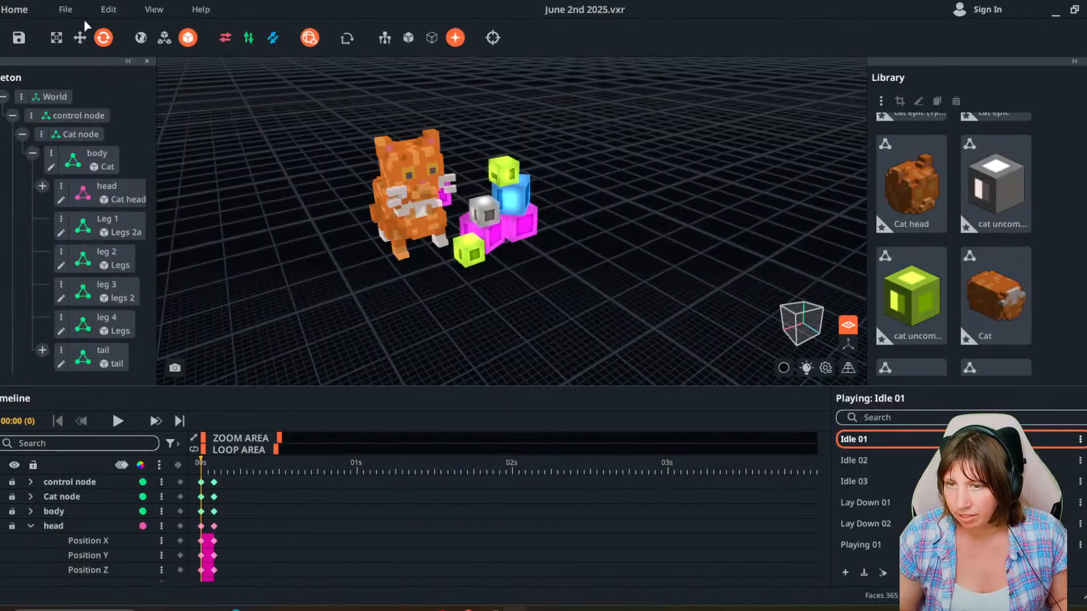
click(65, 9)
click(95, 113)
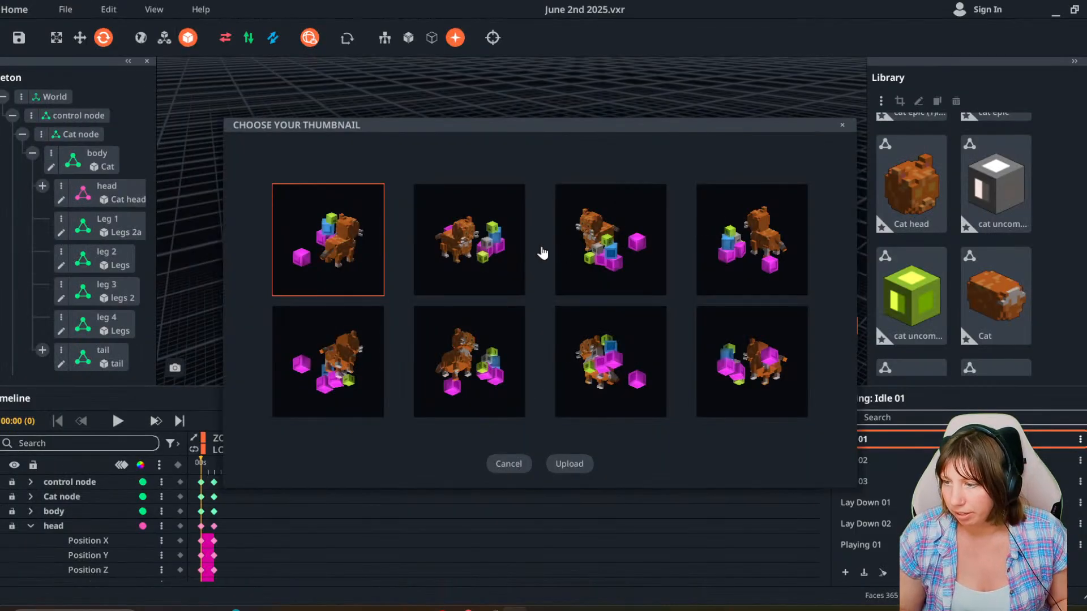
click(509, 271)
click(568, 467)
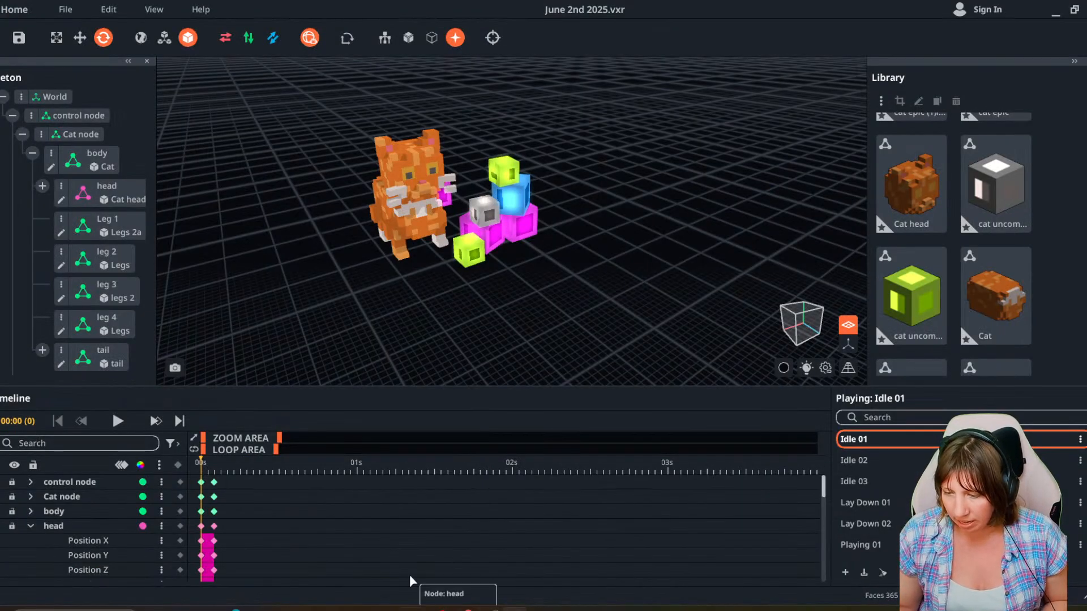
Look over The Sandbox's VoxEdit web page in the browser, and close the browser to return to VoxEdit.
click(293, 561)
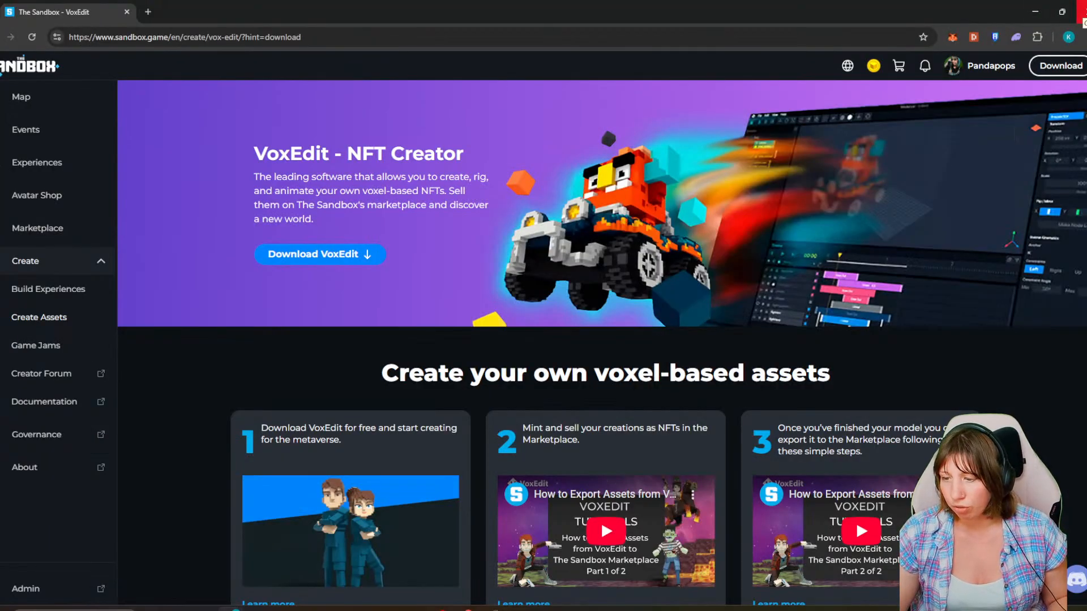
scroll(601, 343, down, 11)
scroll(602, 343, up, 11)
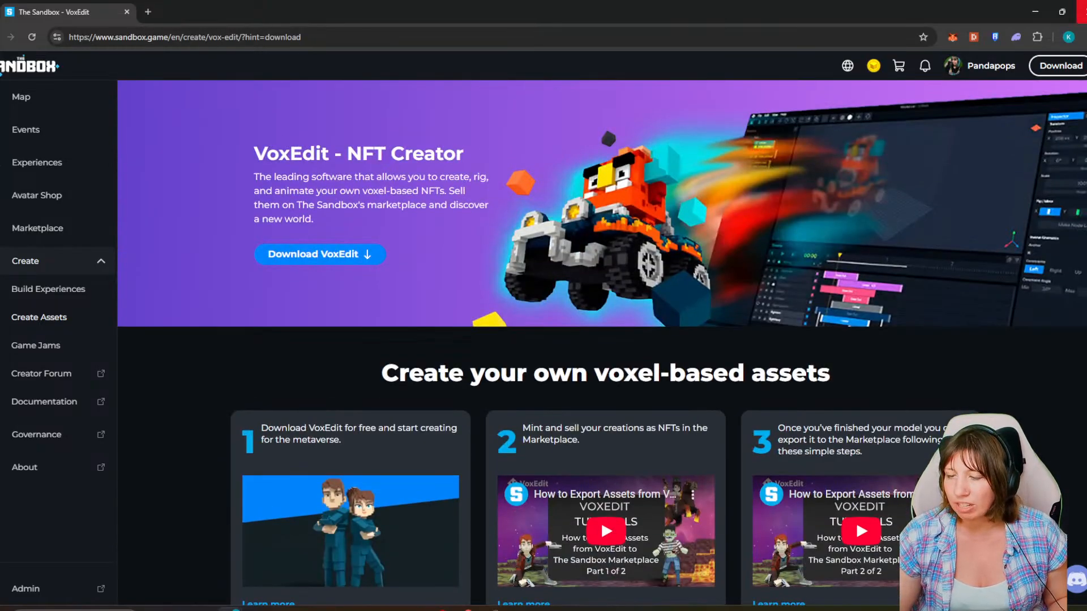
click(1081, 11)
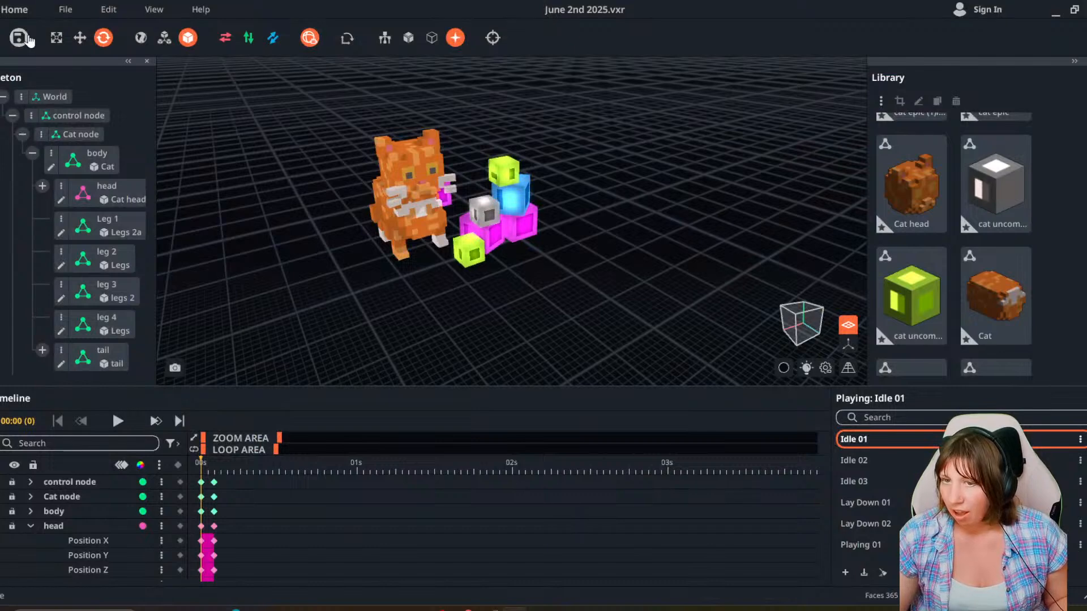
Save the changes to June 2nd 2025.vxr while returning to the home screen, and view the News page.
click(16, 10)
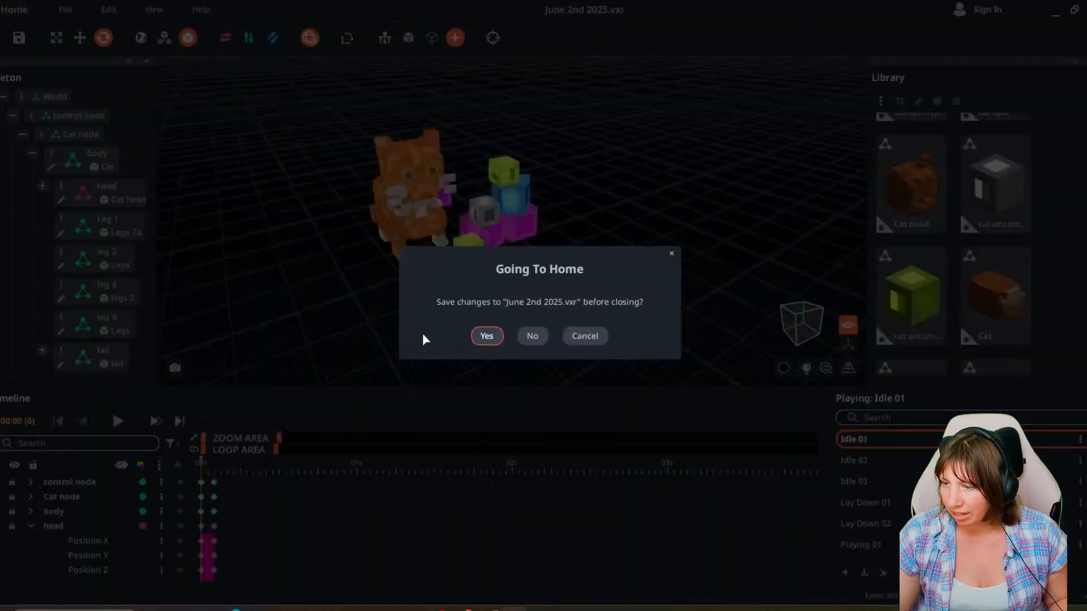
click(487, 338)
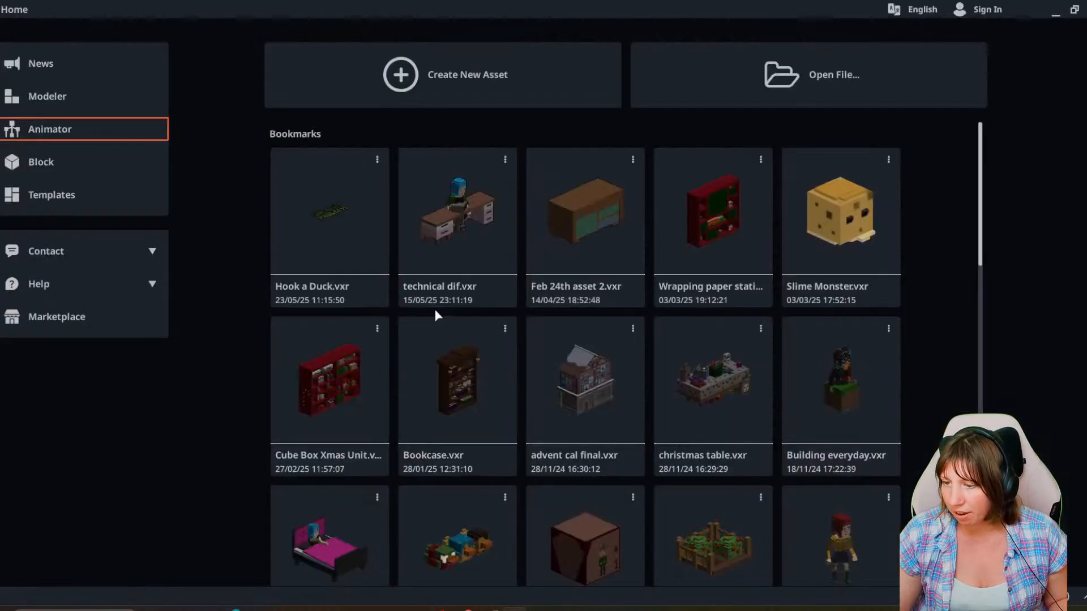
click(52, 68)
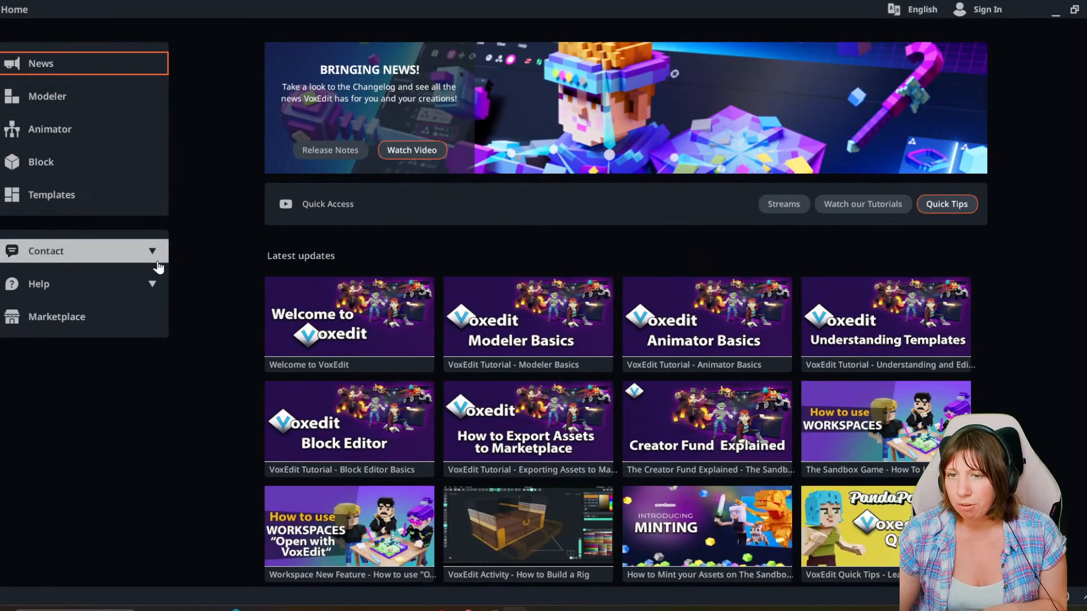
Reopen June 2nd 2025.vxr from the Animator's asset list.
click(58, 123)
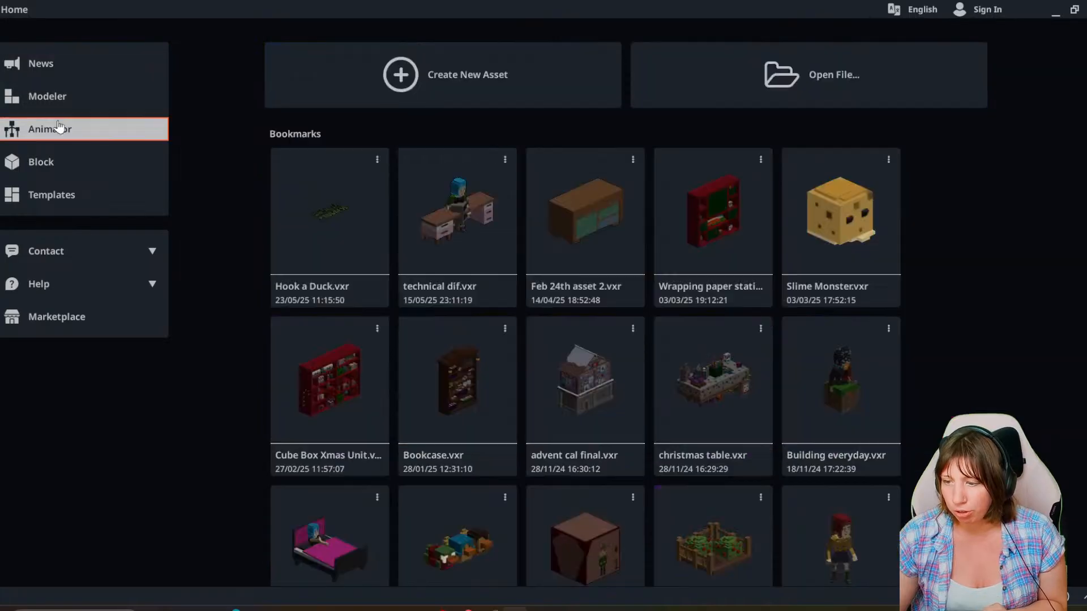
scroll(510, 430, down, 5)
scroll(487, 482, down, 10)
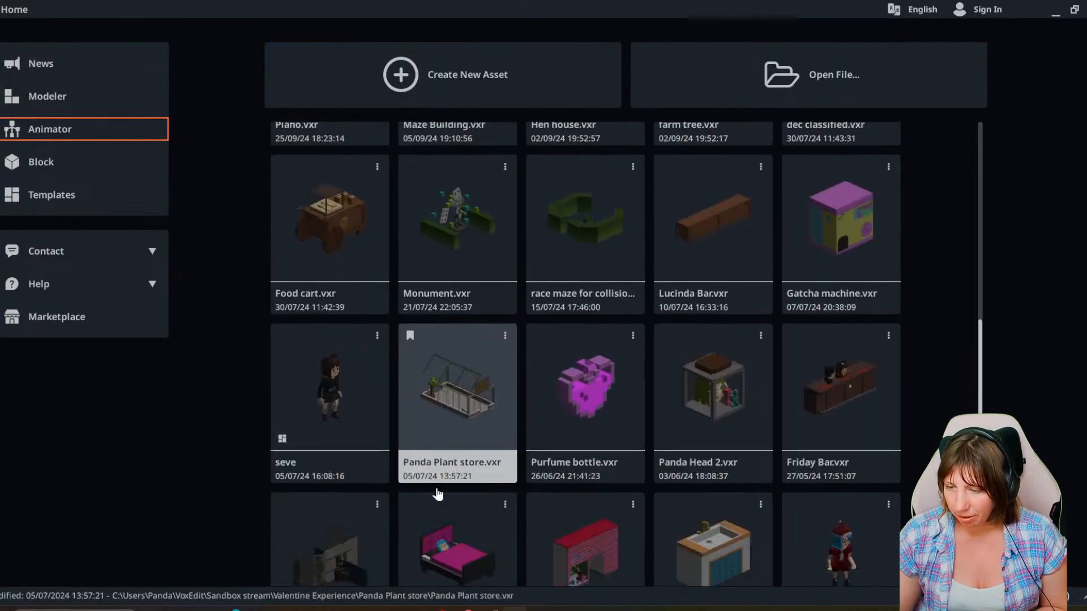
click(357, 478)
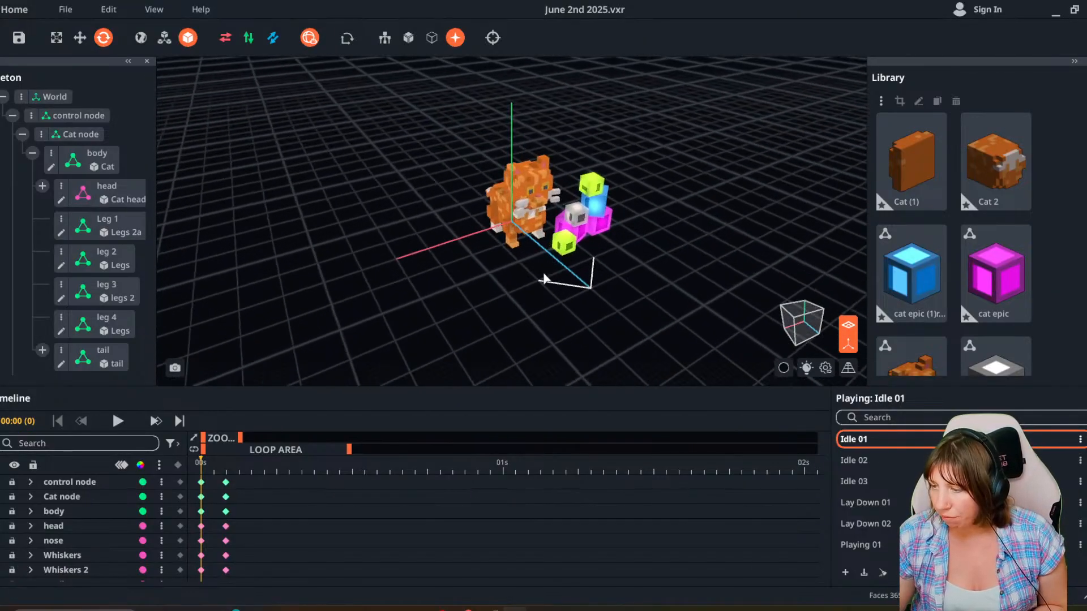
Add a new animation named "No Catalysts 01".
click(845, 573)
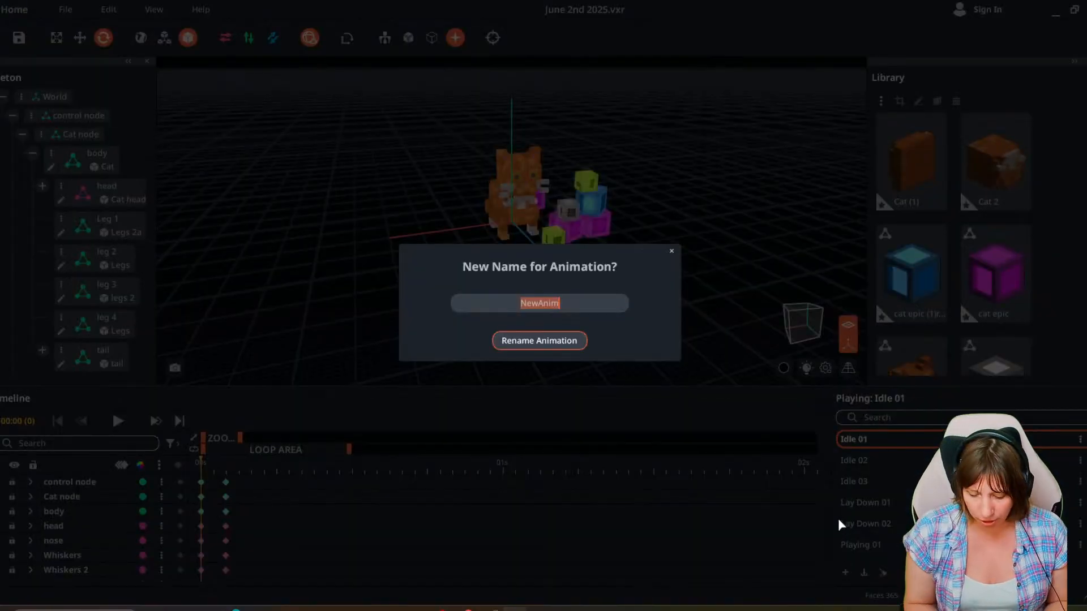
text(No Catalu)
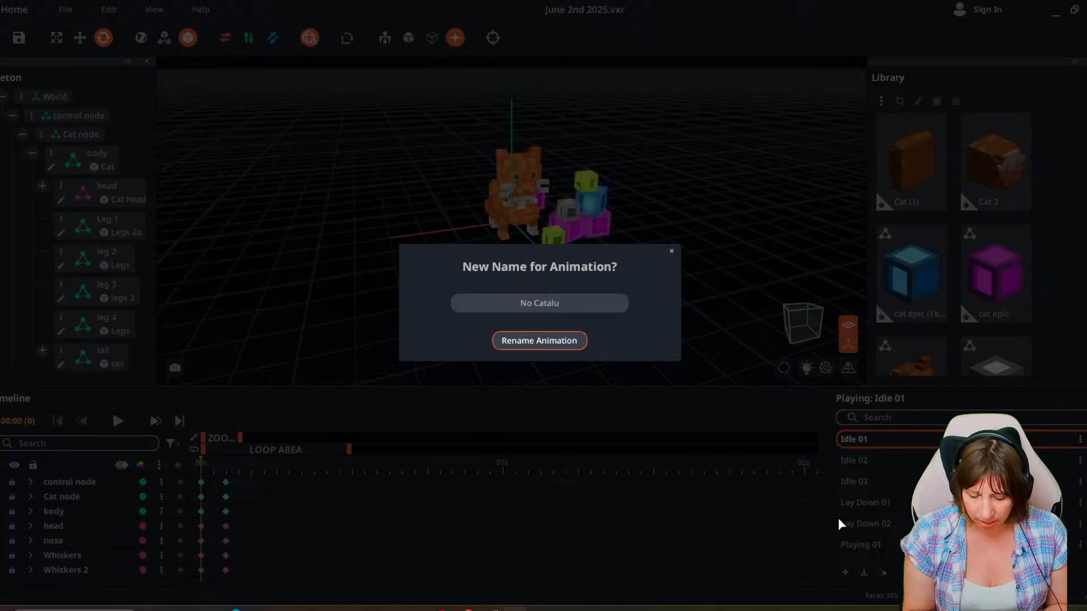
key(BackSpace)
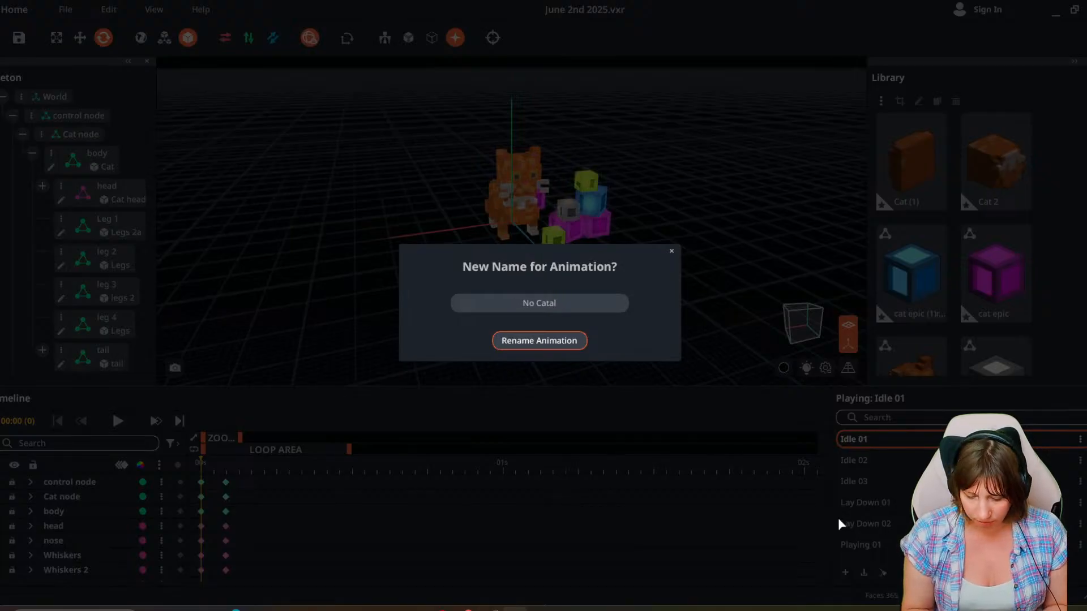
text(ysts 01)
key(Return)
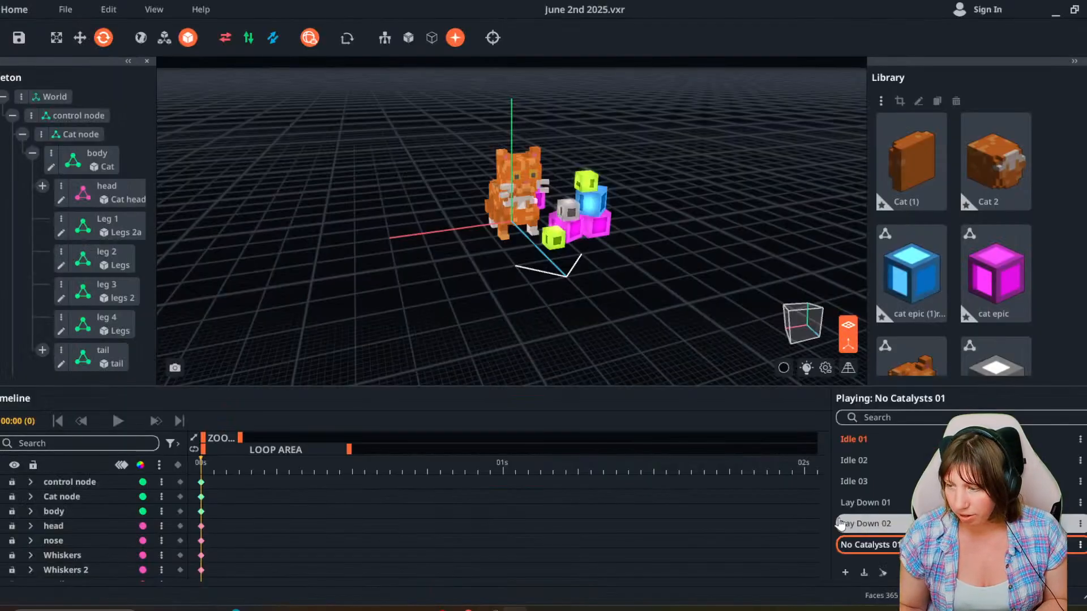
Move the lower green cube from beside the cat to inside the cat's body so it is hidden.
scroll(585, 250, up, 3)
right_drag(584, 250, 662, 248)
click(573, 254)
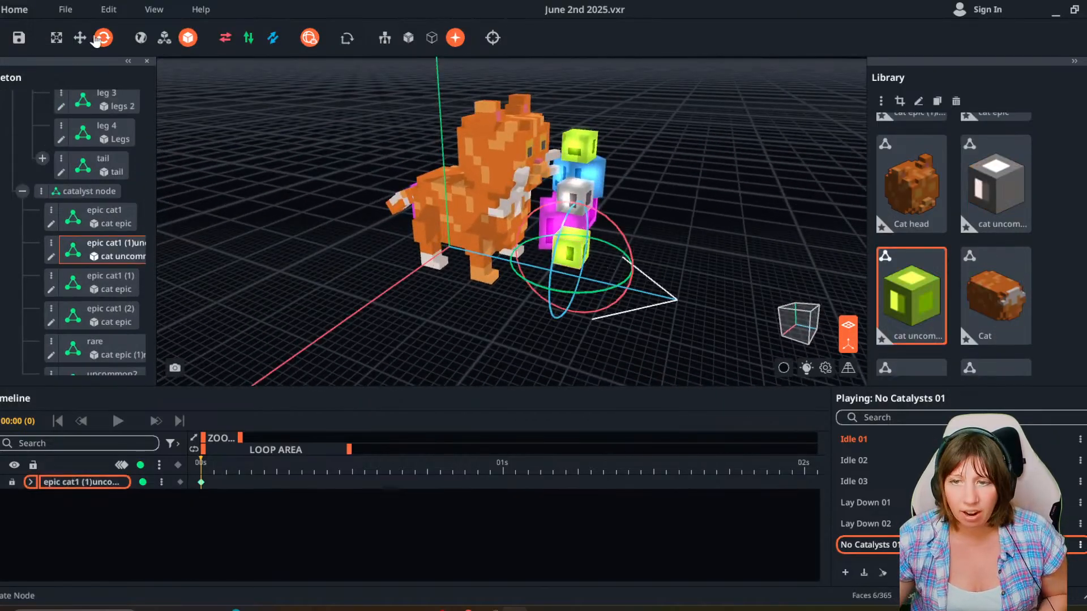
click(82, 40)
drag(621, 268, 425, 290)
drag(440, 223, 442, 175)
drag(413, 246, 434, 244)
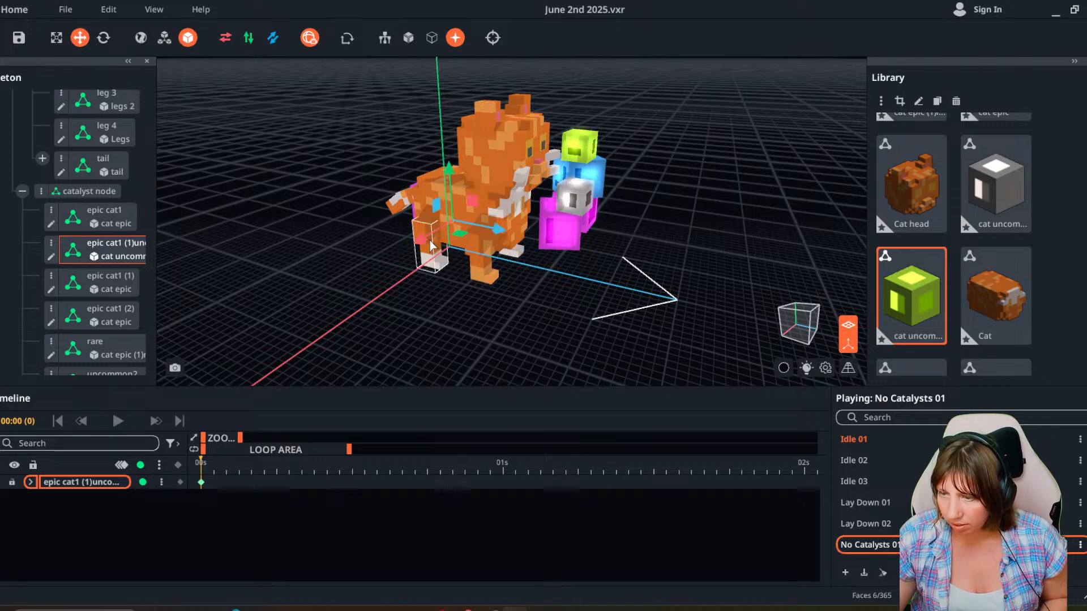
right_drag(435, 243, 433, 243)
Move the magenta cube behind the cat's tail into its body, and hide the grey cube inside the cat as well.
click(303, 250)
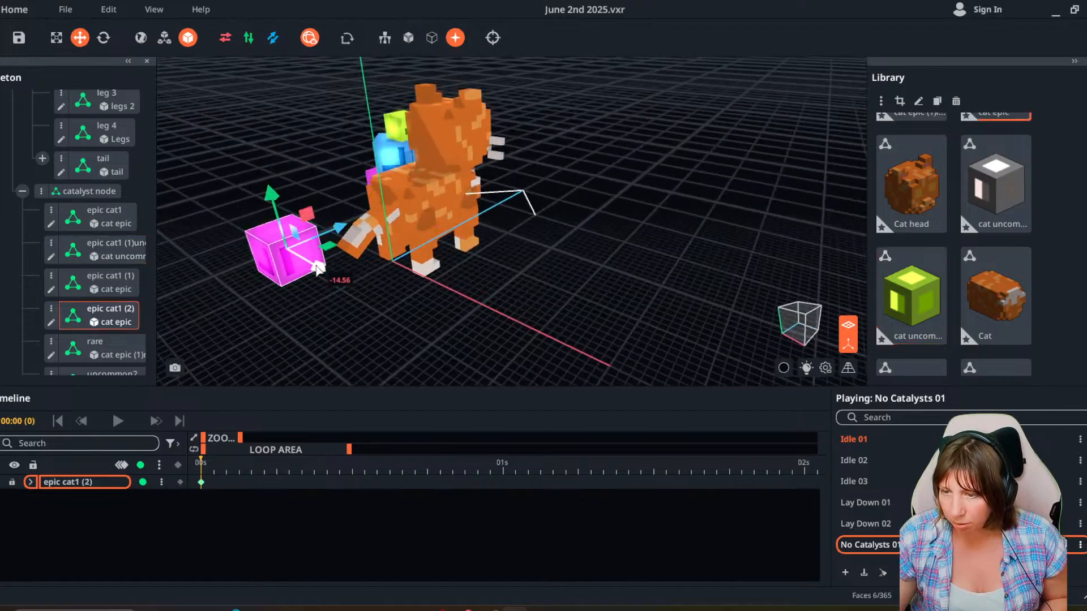
drag(318, 267, 394, 296)
drag(332, 233, 319, 185)
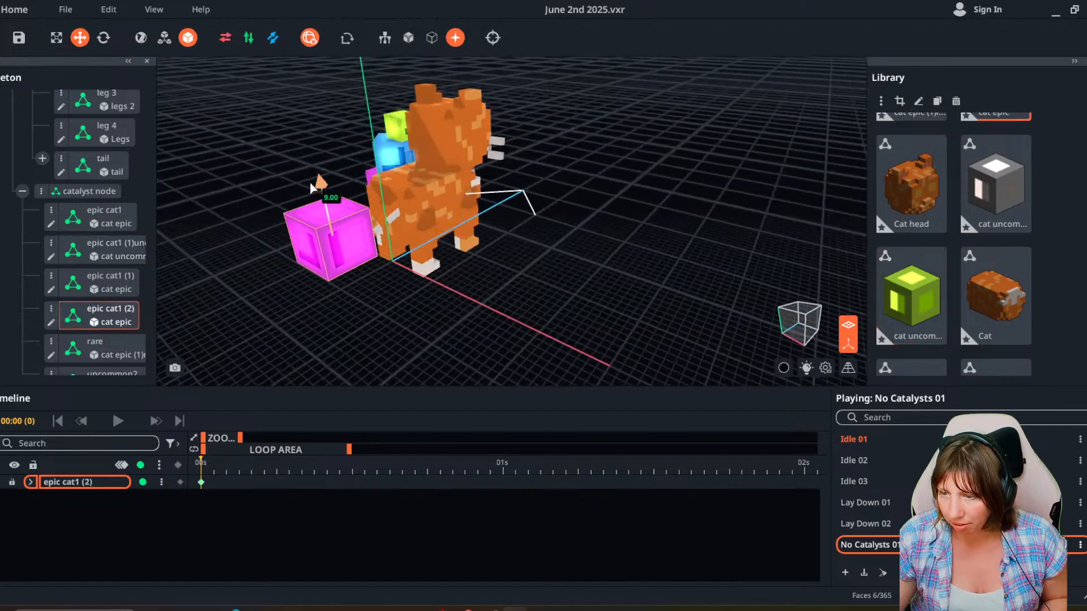
drag(382, 218, 465, 194)
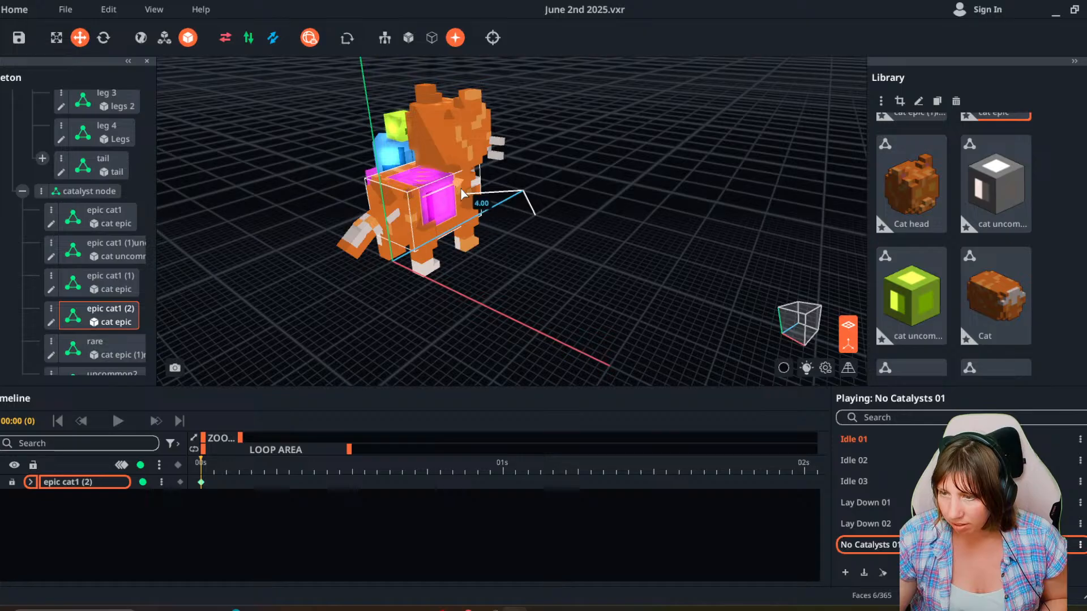
right_drag(465, 193, 463, 196)
scroll(463, 198, up, 3)
drag(474, 214, 454, 210)
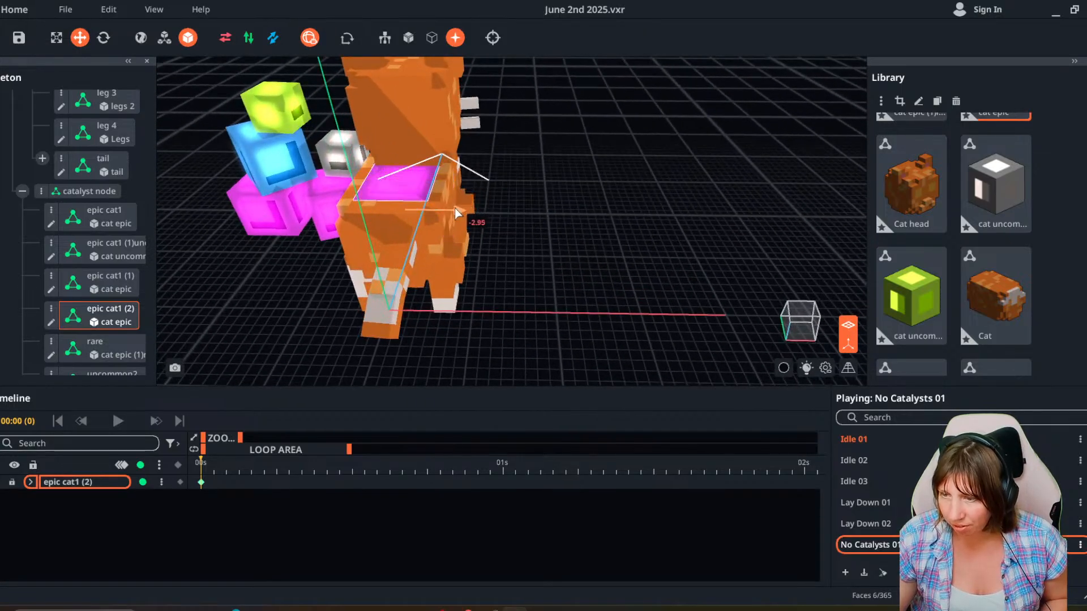
drag(394, 161, 396, 171)
right_drag(402, 178, 417, 177)
click(607, 243)
drag(573, 274, 486, 295)
Move the front magenta cube from the stack to the cat's chest and switch to rotation.
click(577, 286)
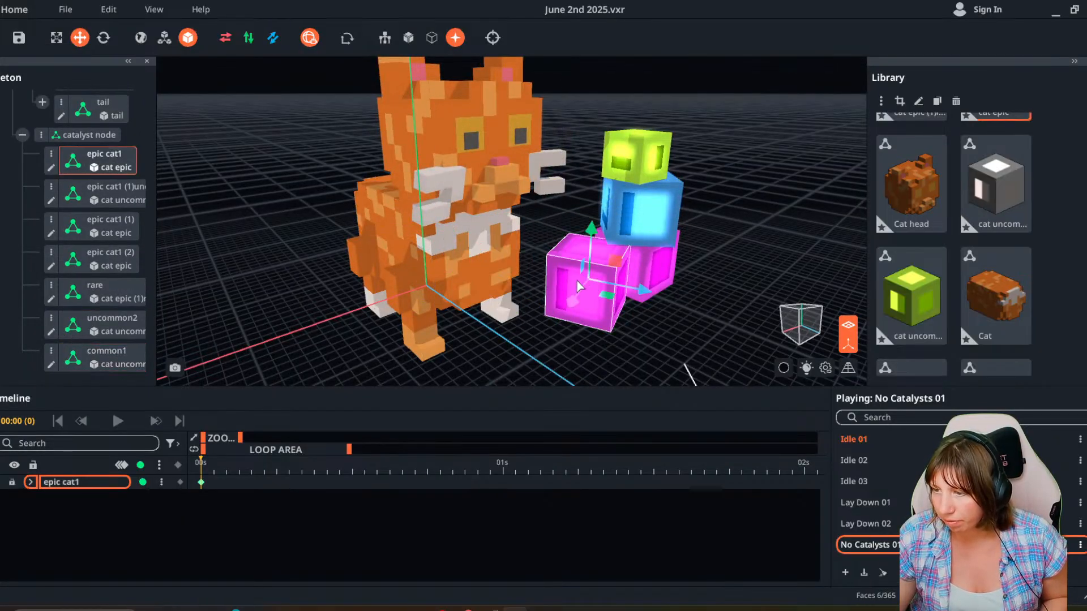
drag(572, 303, 408, 248)
click(103, 37)
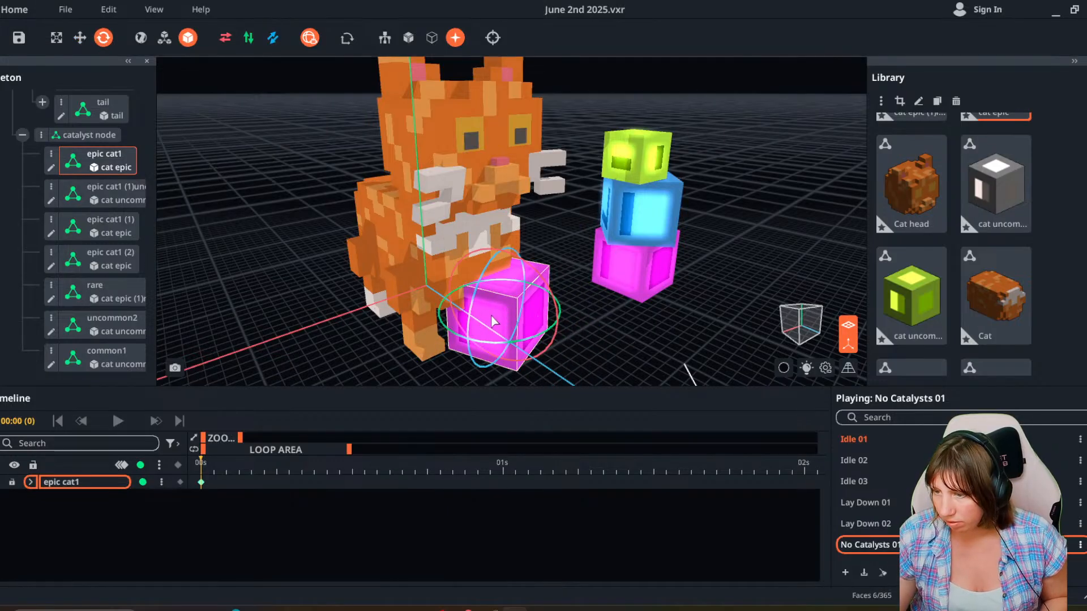
double_click(489, 345)
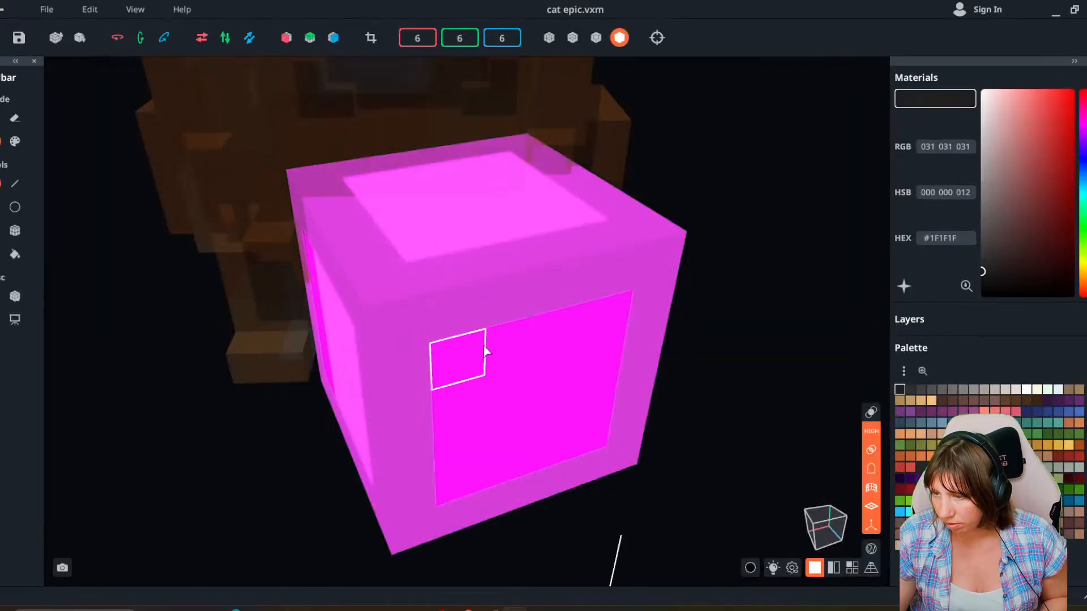
click(5, 13)
click(532, 336)
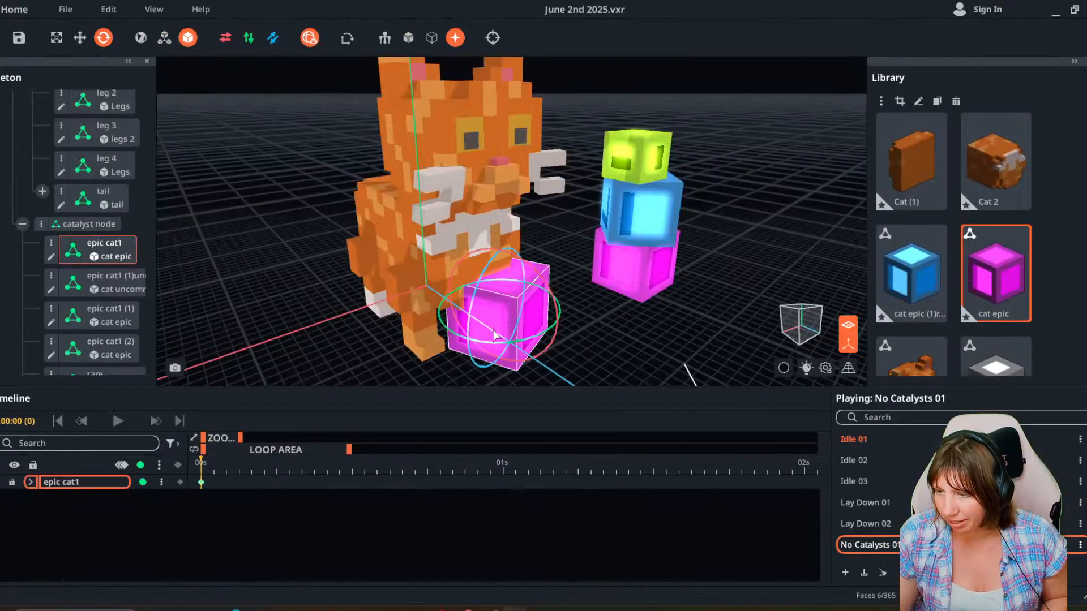
Rotate the magenta cube at the cat's chest to line up with the cat, and move it up and back into the body.
drag(492, 346, 471, 347)
key(w)
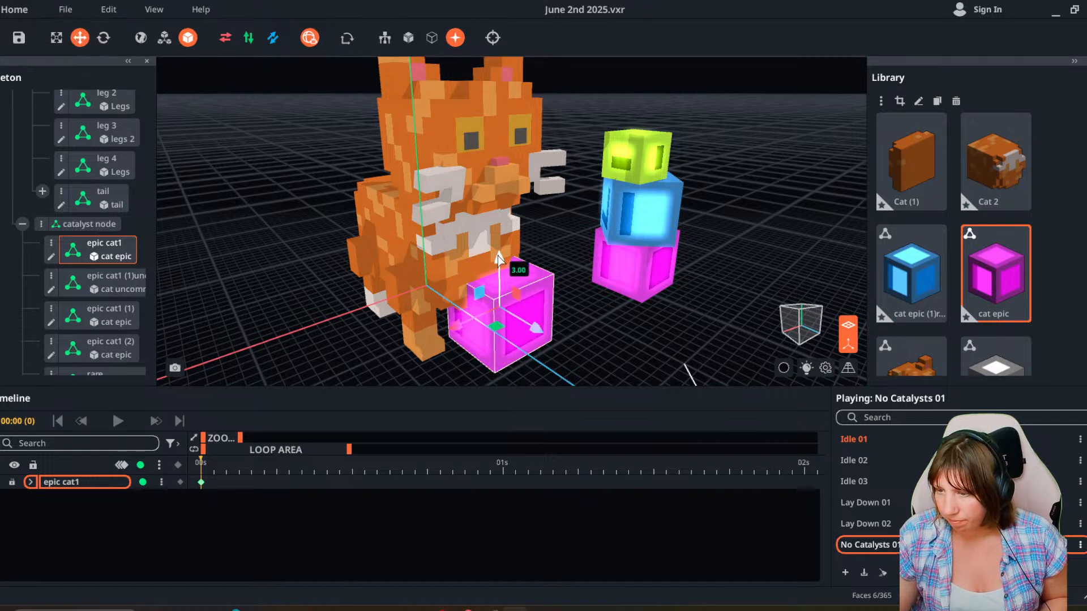
drag(498, 260, 498, 210)
drag(459, 282, 437, 291)
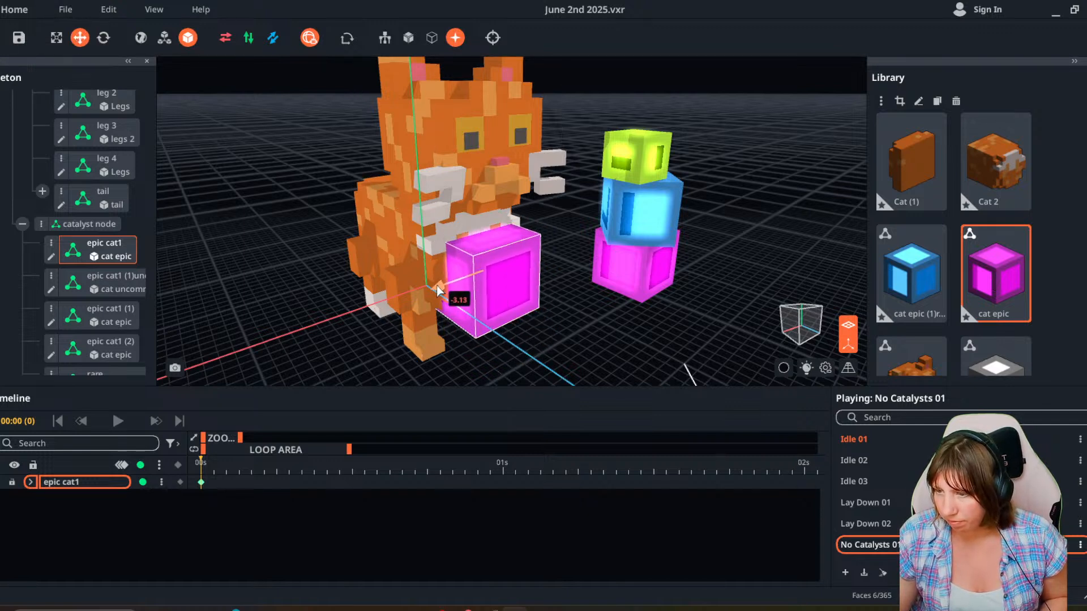
drag(479, 225, 477, 212)
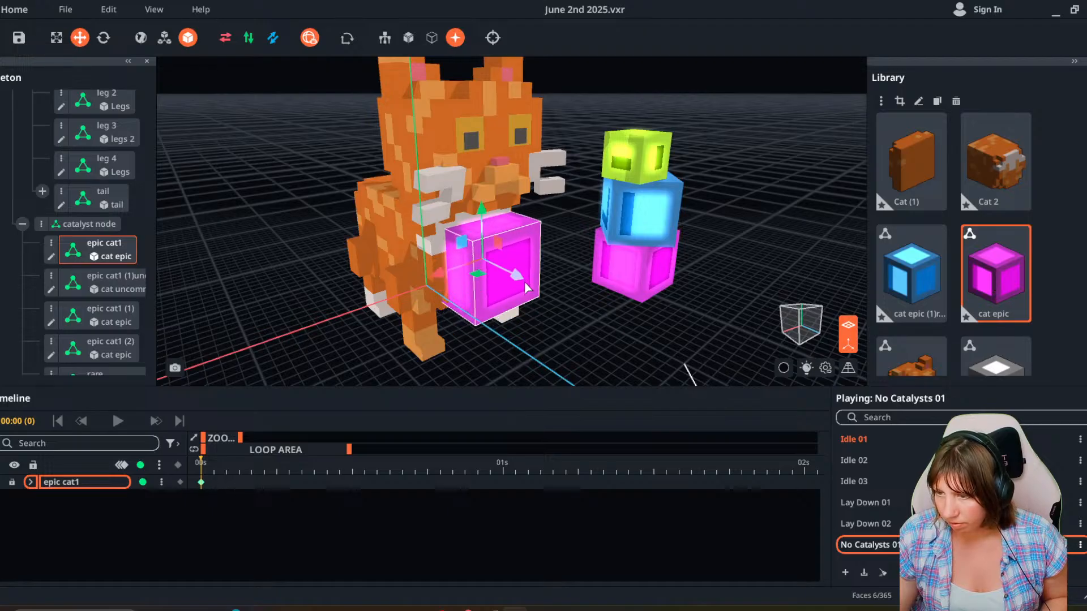
drag(518, 277, 486, 262)
right_drag(446, 266, 446, 266)
Rotate the blue cube in the stack beside the cat so its faces line up with the cat.
click(744, 184)
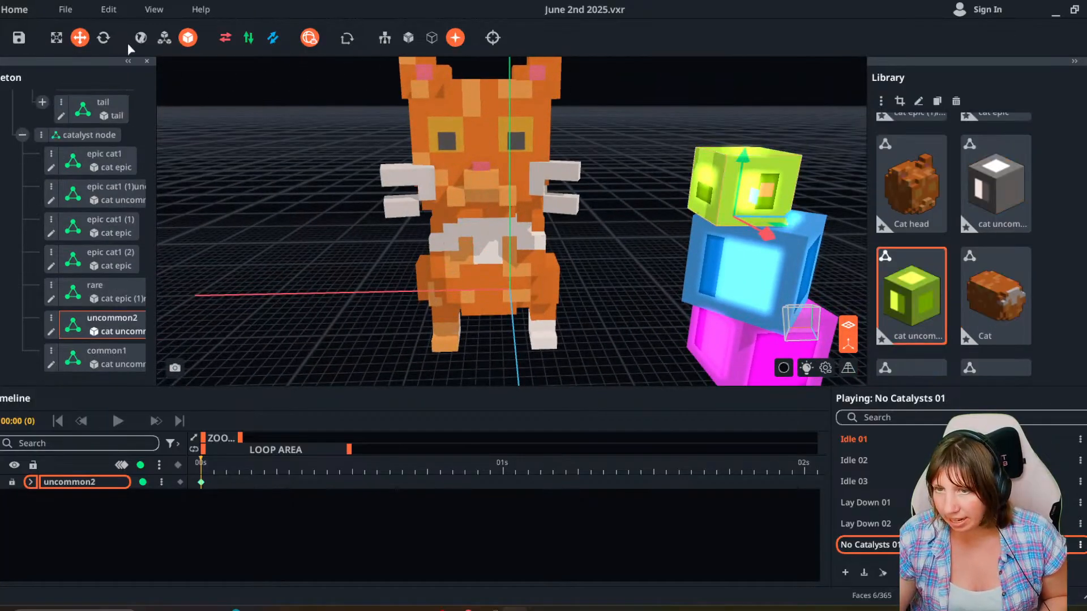
click(103, 38)
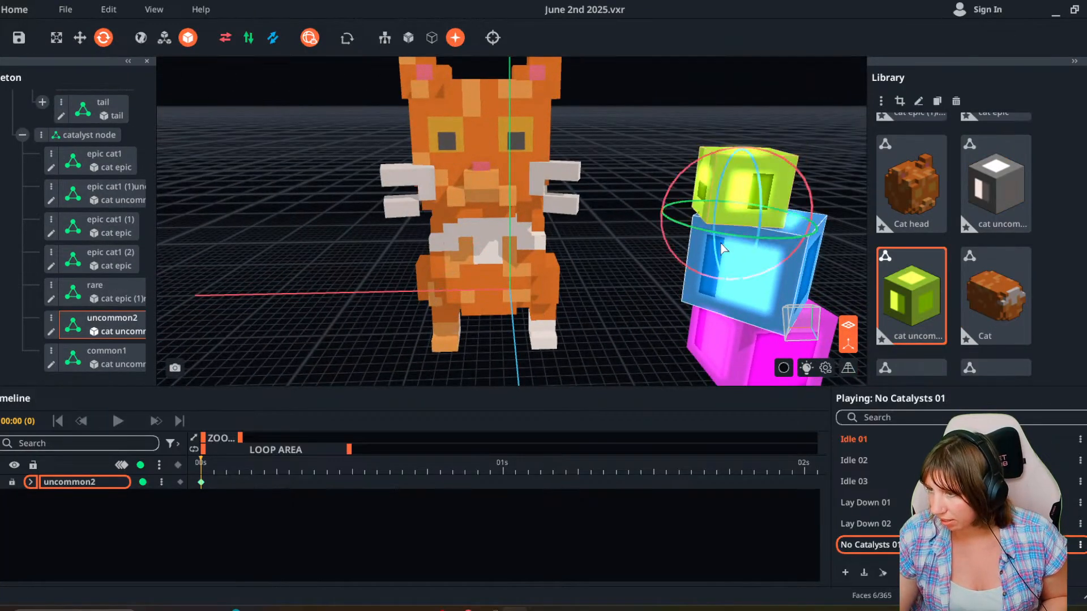
right_drag(721, 249, 604, 179)
click(604, 179)
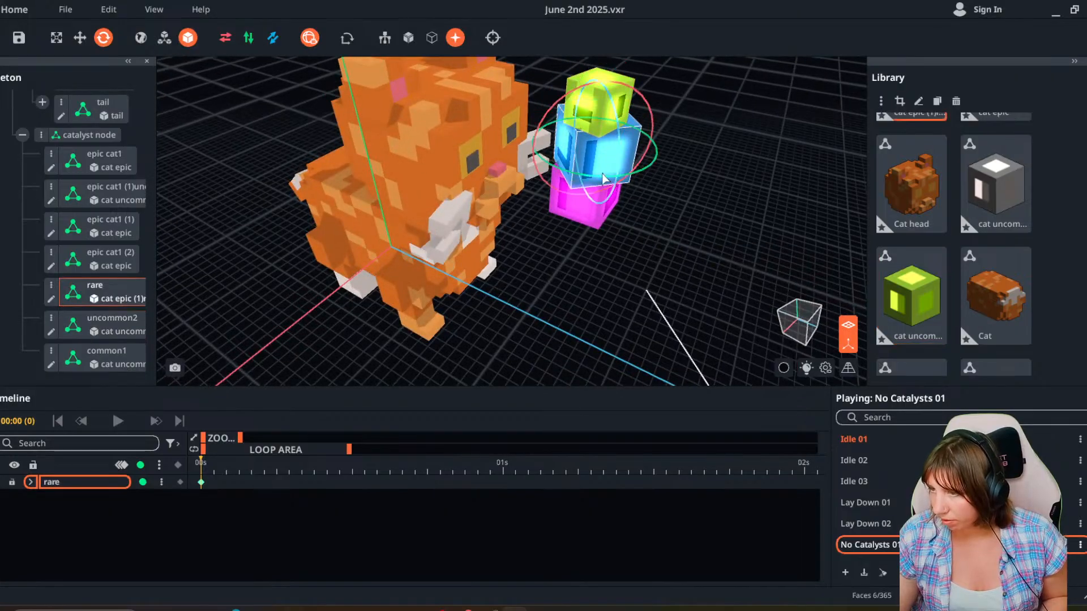
right_drag(569, 208, 578, 185)
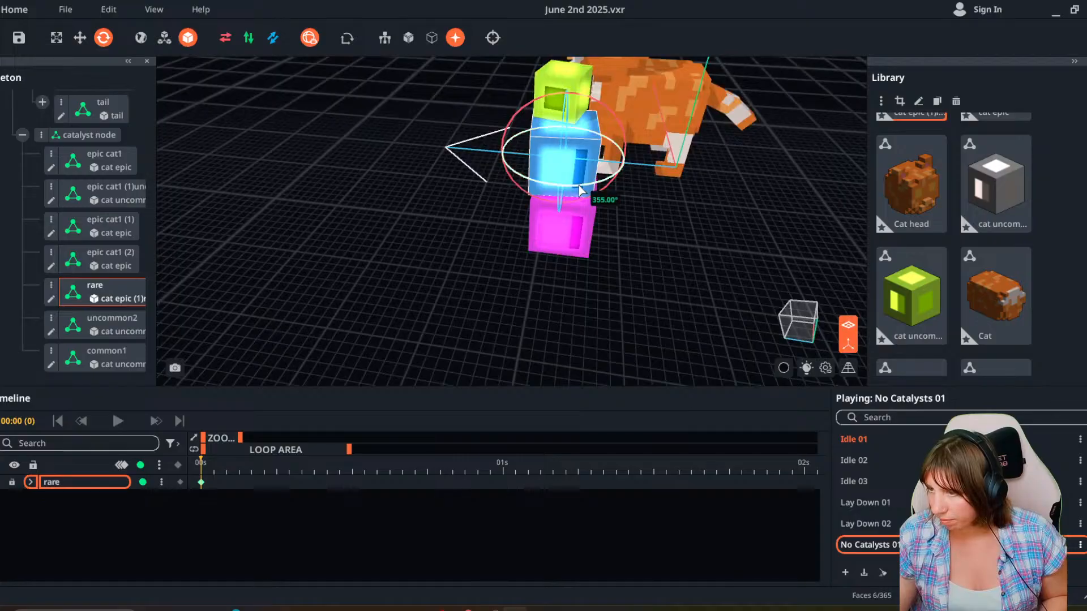
drag(579, 187, 575, 191)
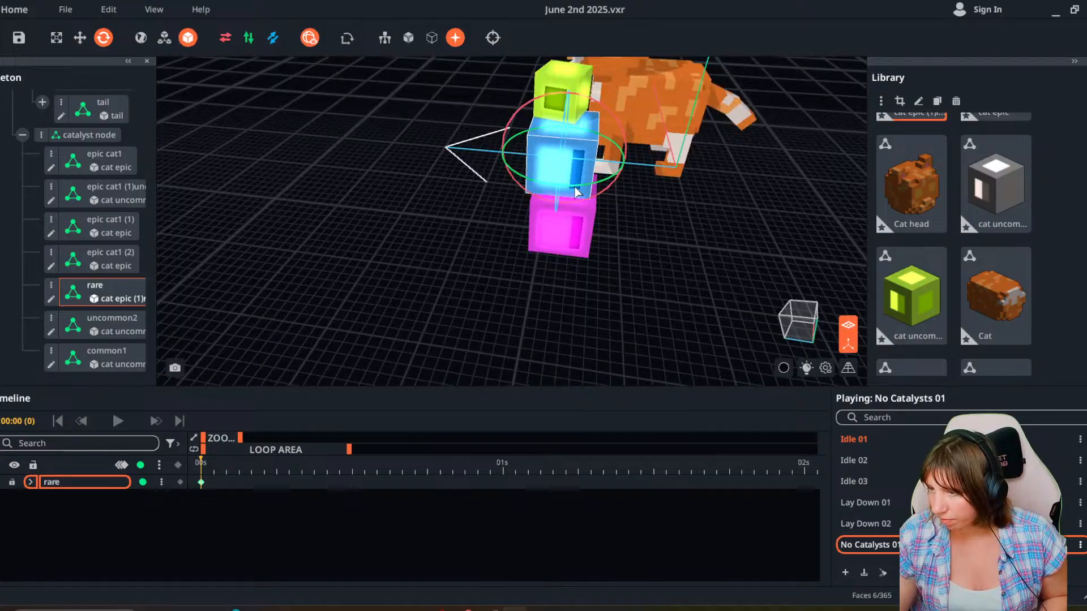
Straighten the green cube on top of the stack and move it into the cat's body so it is hidden.
click(573, 245)
click(560, 96)
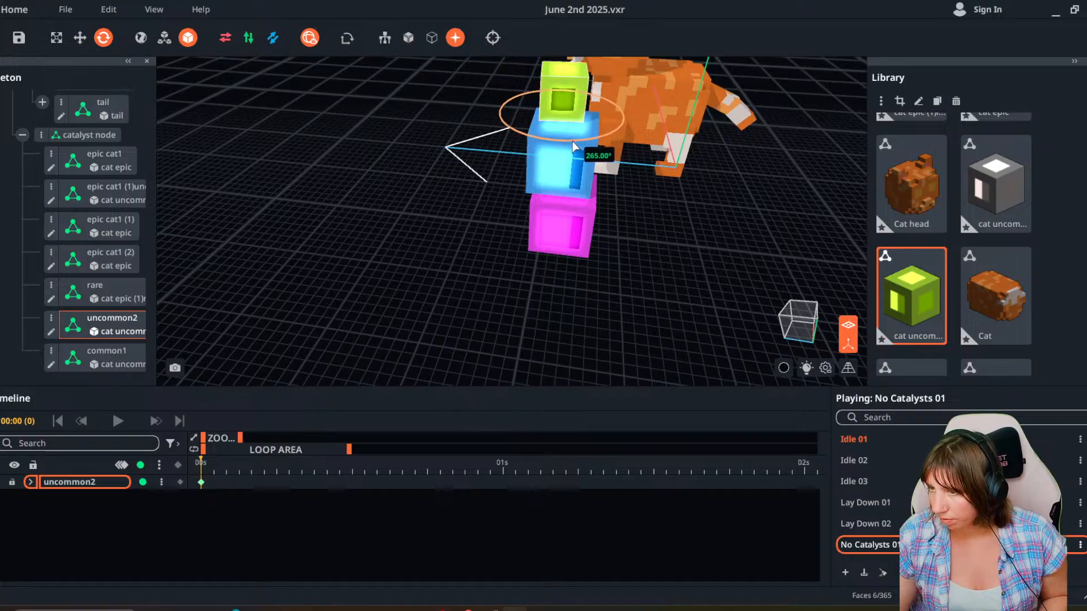
click(80, 37)
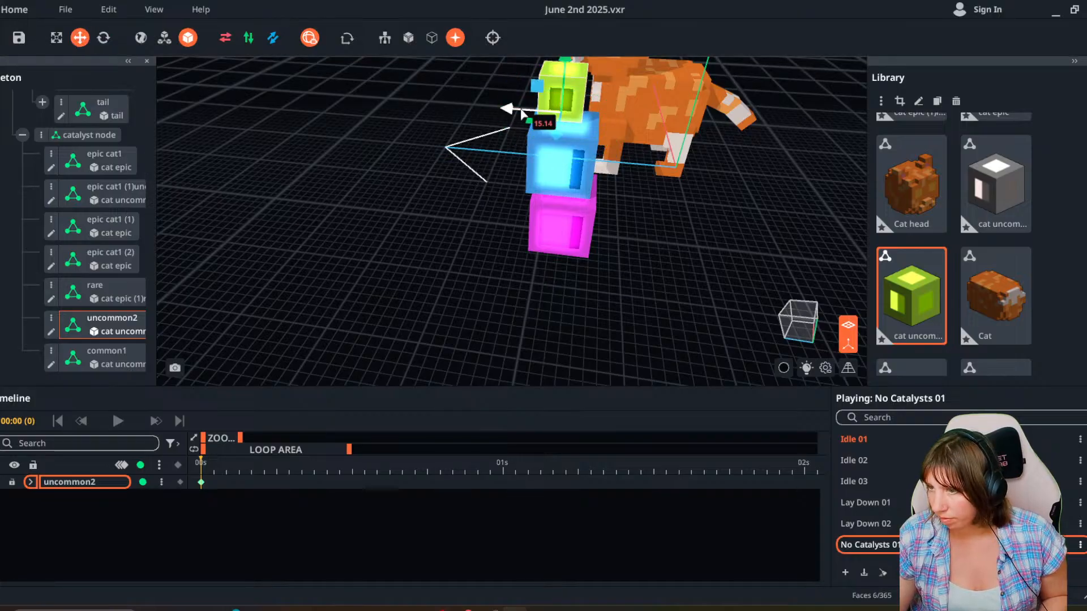
click(541, 113)
drag(541, 113, 657, 114)
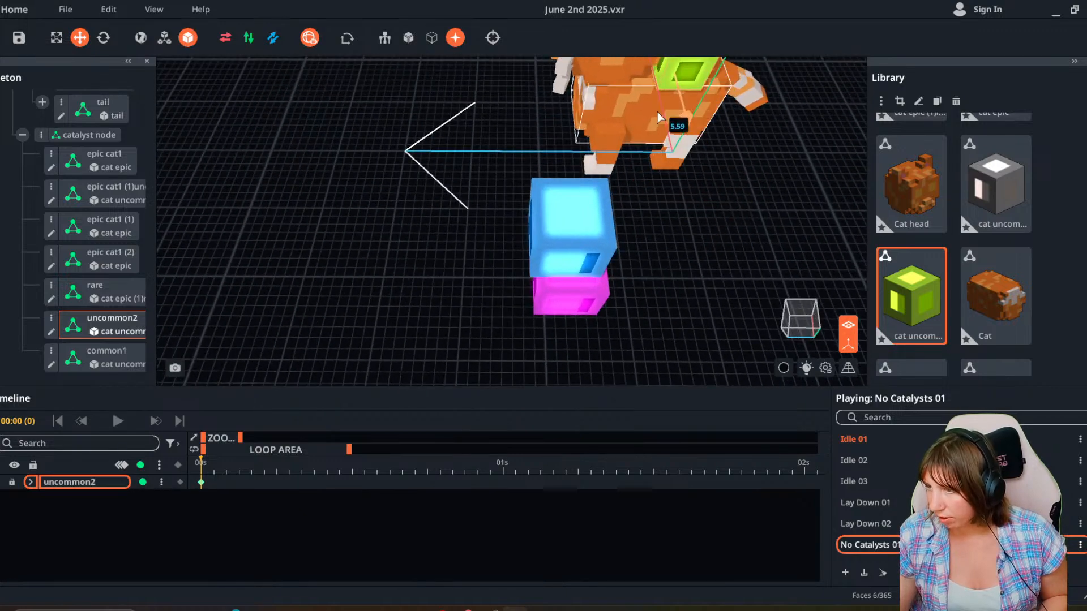
right_drag(656, 114, 657, 106)
drag(656, 106, 710, 117)
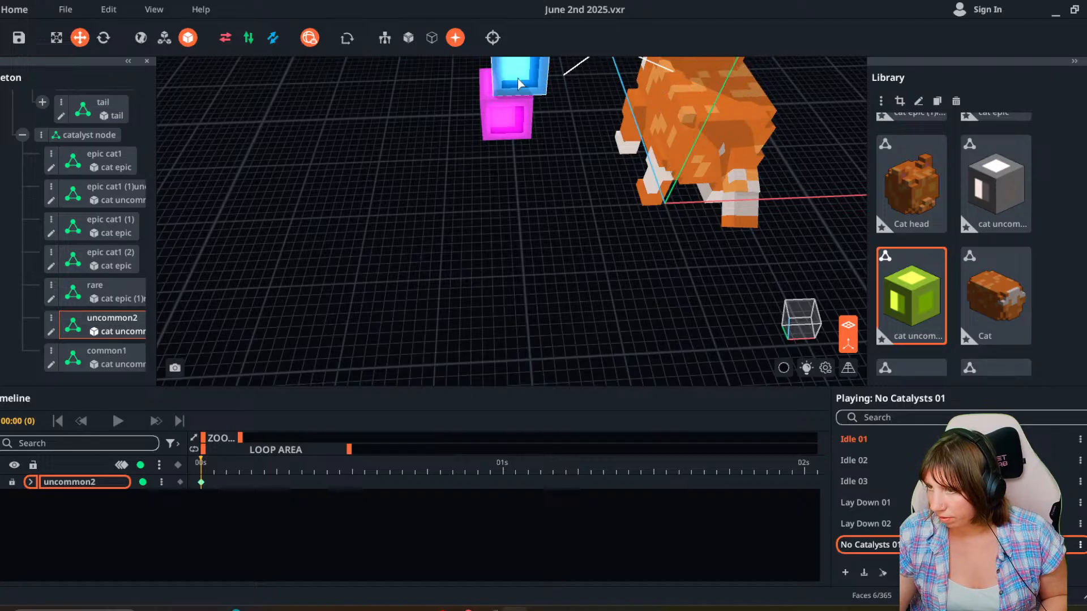
Move the blue cube from the stack into the cat's body so it is hidden.
click(519, 84)
scroll(575, 155, down, 1)
right_drag(576, 154, 567, 135)
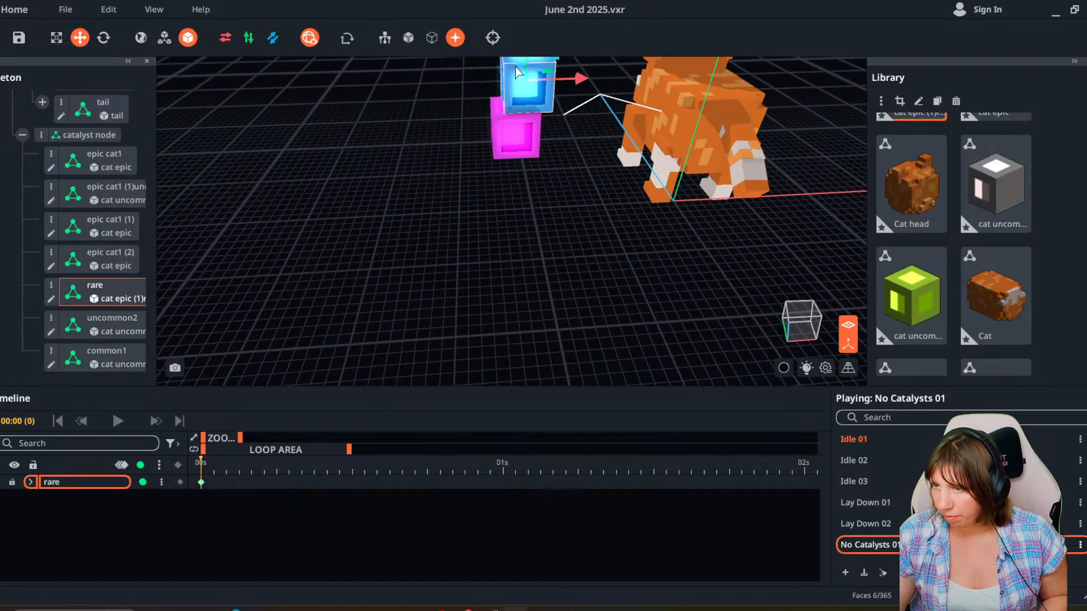
drag(517, 67, 728, 124)
click(583, 121)
click(563, 120)
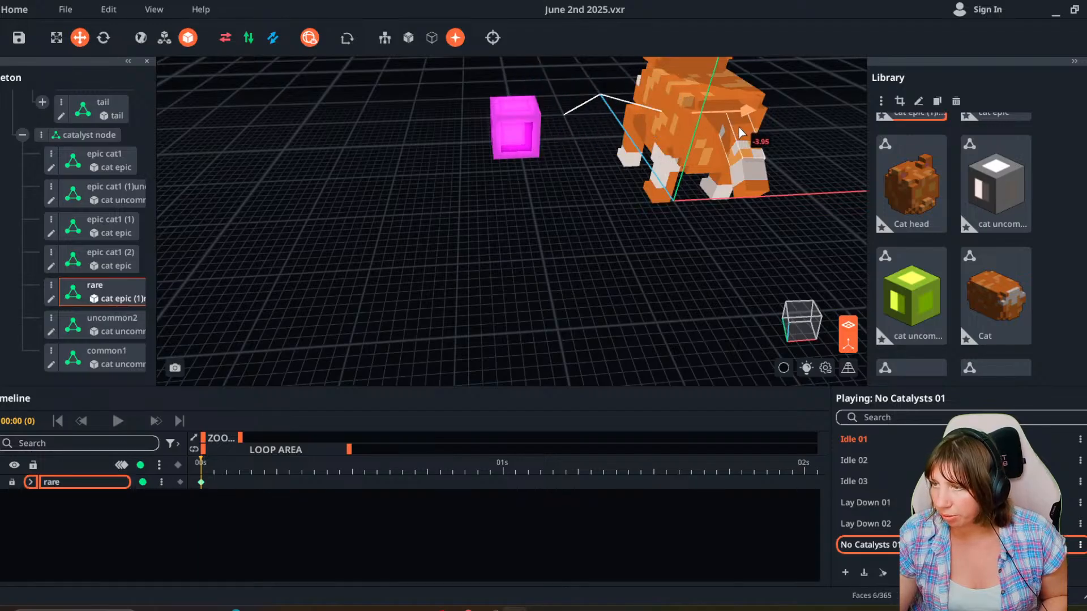
Move the last magenta cube of the stack into the cat's body so it is hidden.
right_drag(729, 124, 510, 170)
click(499, 165)
drag(498, 164, 708, 116)
right_drag(708, 119, 689, 144)
drag(784, 158, 778, 160)
right_drag(777, 160, 689, 249)
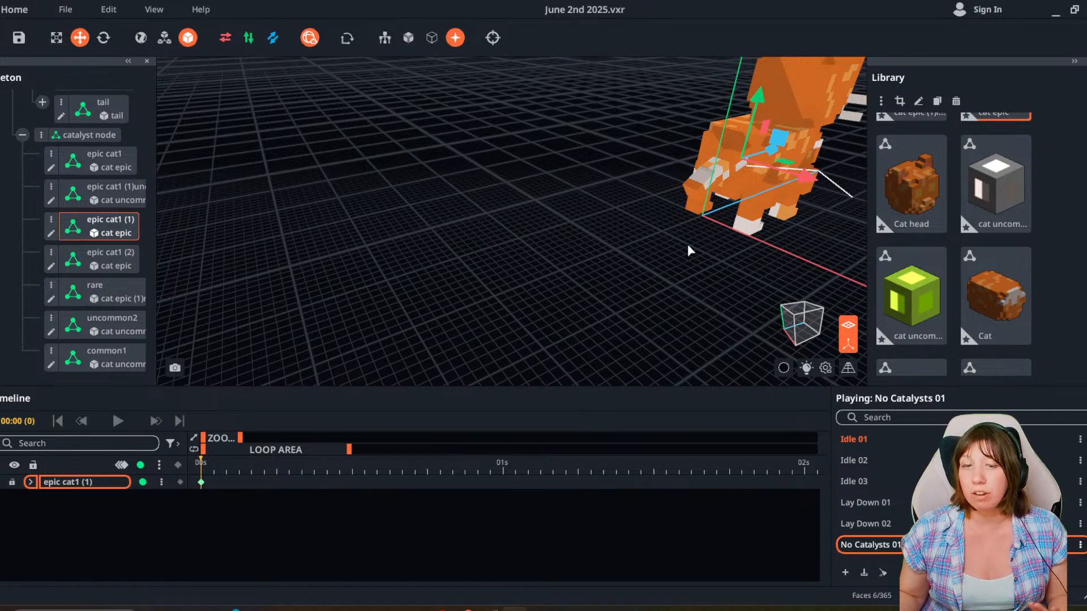
Deselect the cube, hide the axes and inspect the cat from several sides for any cubes sticking out.
right_drag(682, 274, 752, 280)
middle_drag(821, 262, 749, 274)
scroll(749, 277, down, 3)
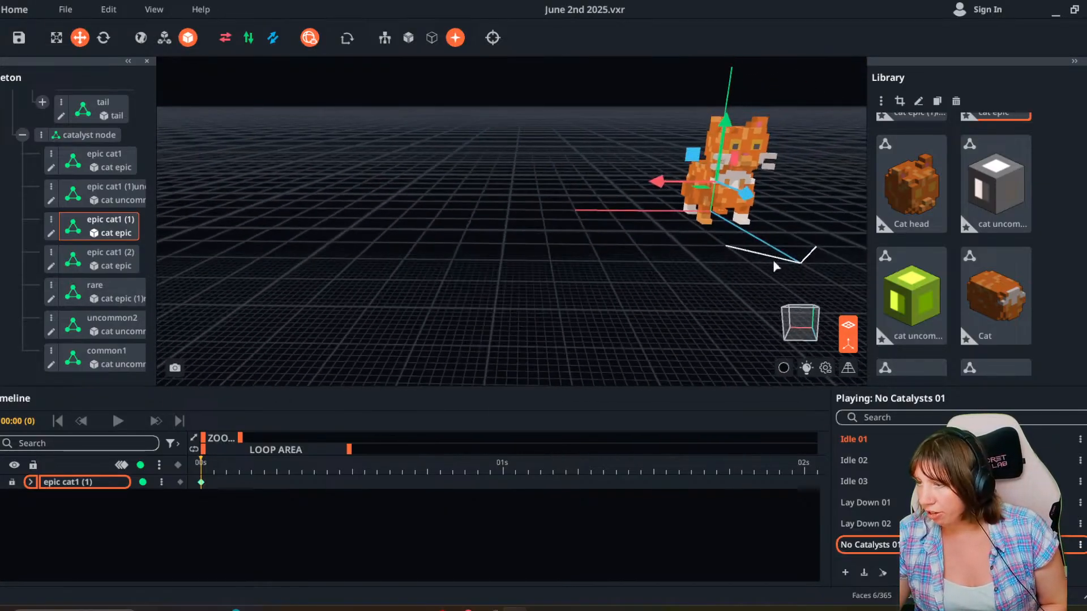
right_drag(776, 267, 672, 215)
click(805, 251)
click(845, 348)
scroll(720, 263, up, 3)
right_drag(704, 173, 635, 227)
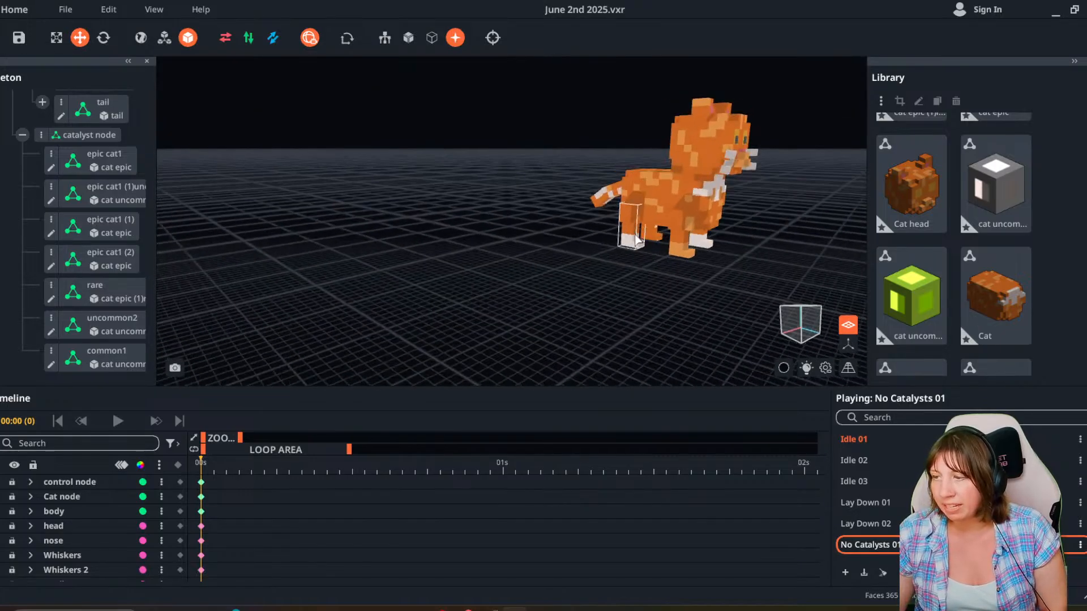
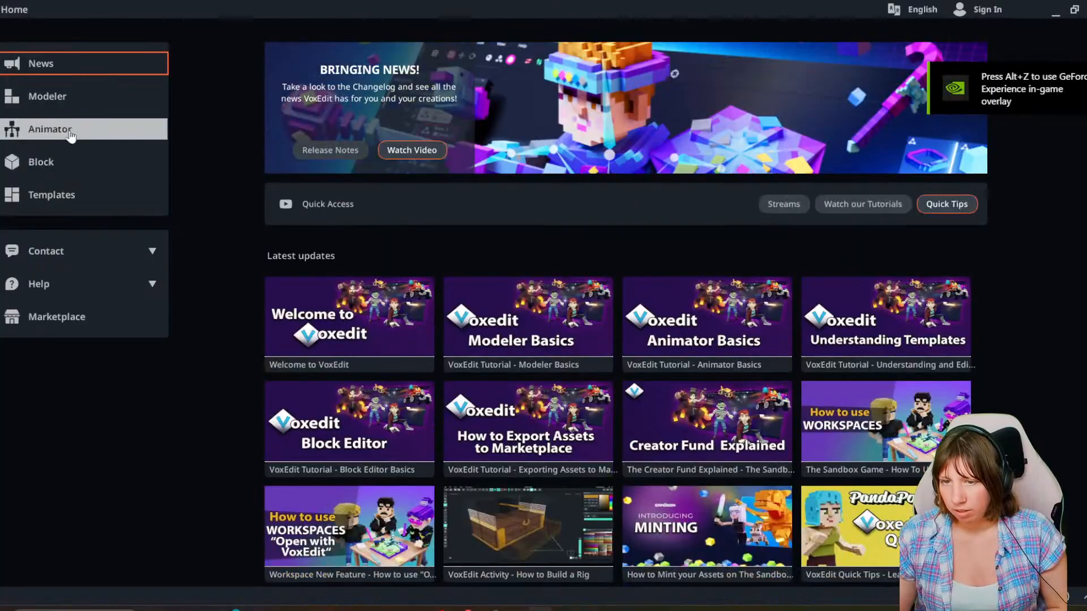
Reopen the June 2nd 2025.vxr asset from the Animator's asset list.
click(67, 132)
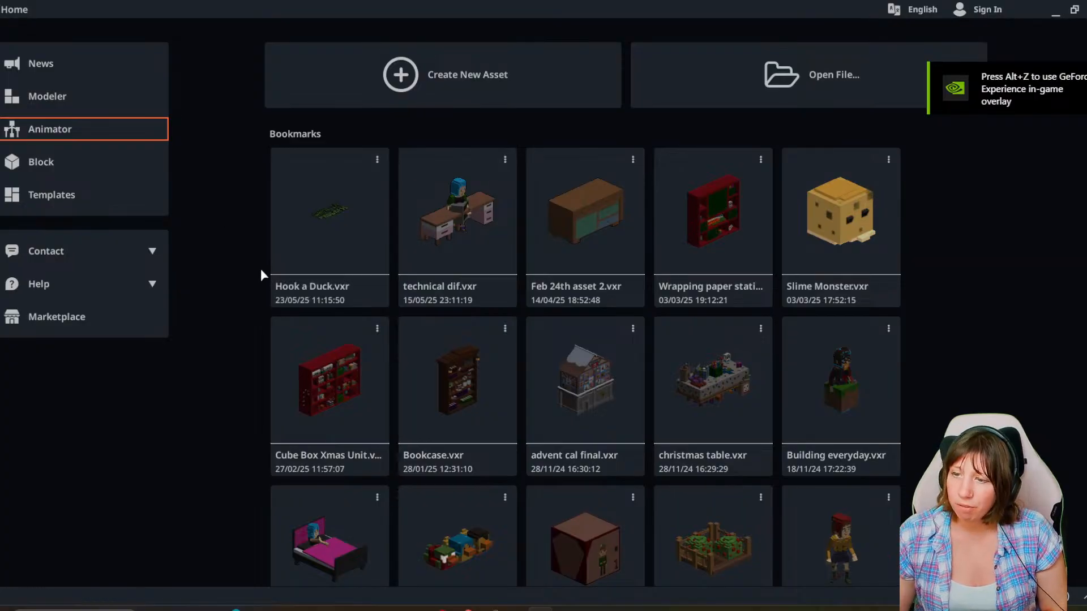
scroll(271, 283, down, 5)
scroll(279, 337, up, 5)
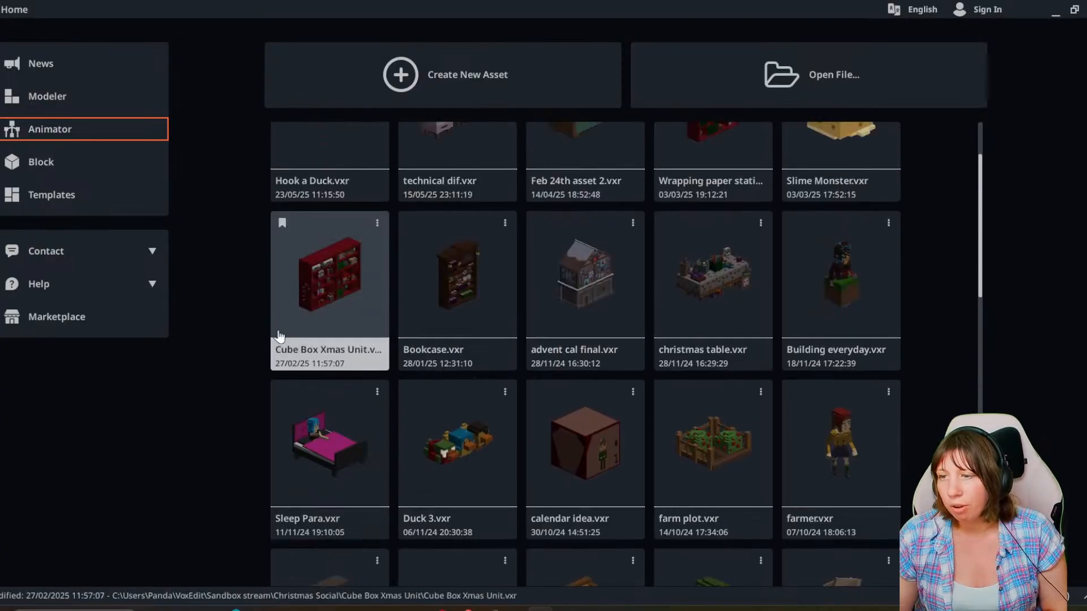
scroll(286, 311, up, 1)
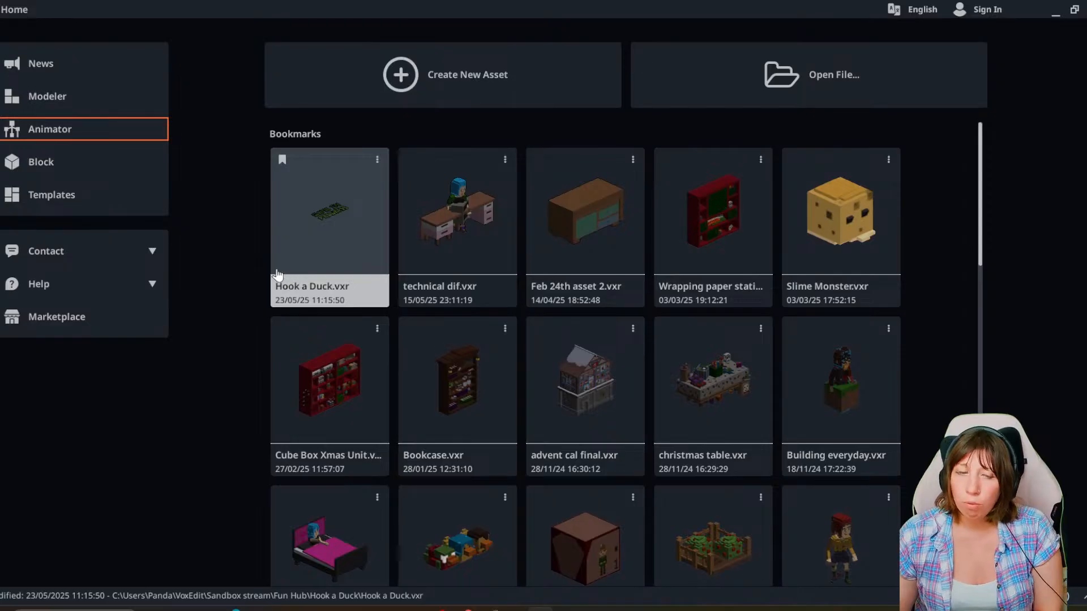
scroll(297, 351, down, 8)
scroll(346, 475, down, 9)
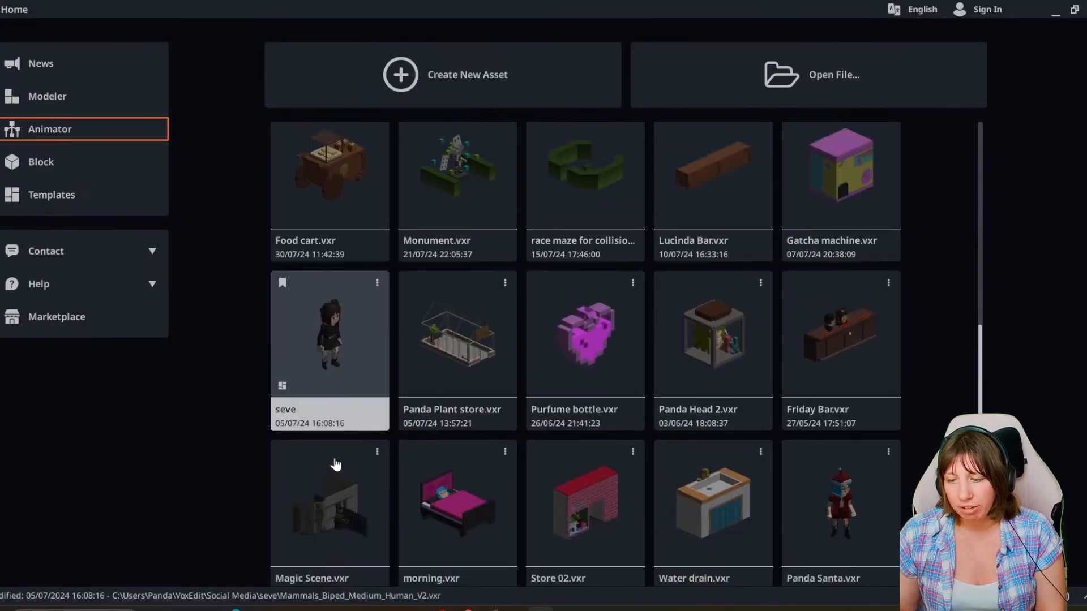
click(342, 497)
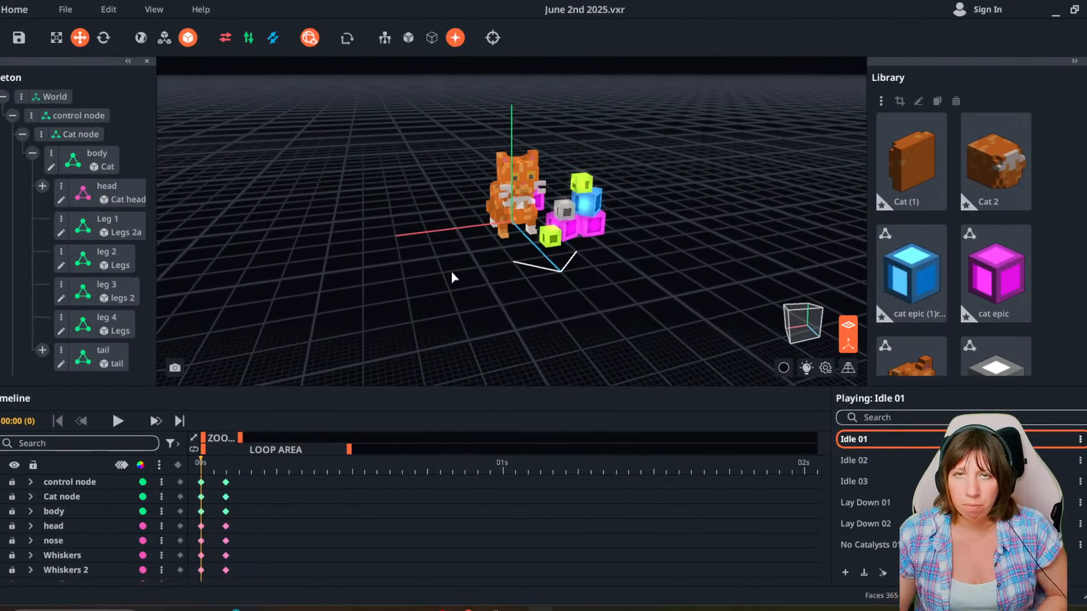
right_drag(391, 243, 401, 244)
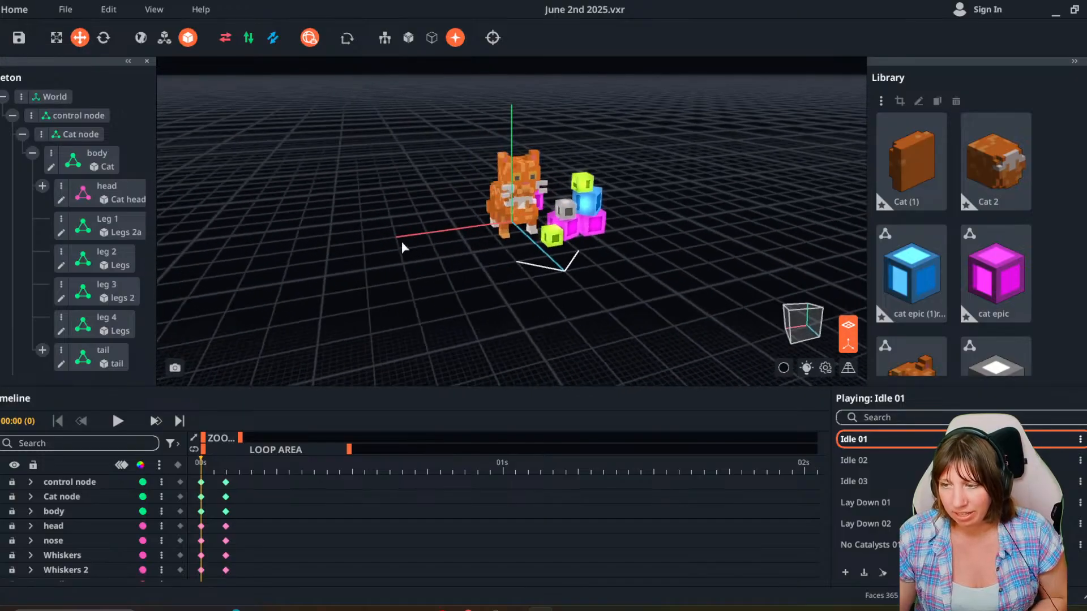
click(848, 343)
click(509, 220)
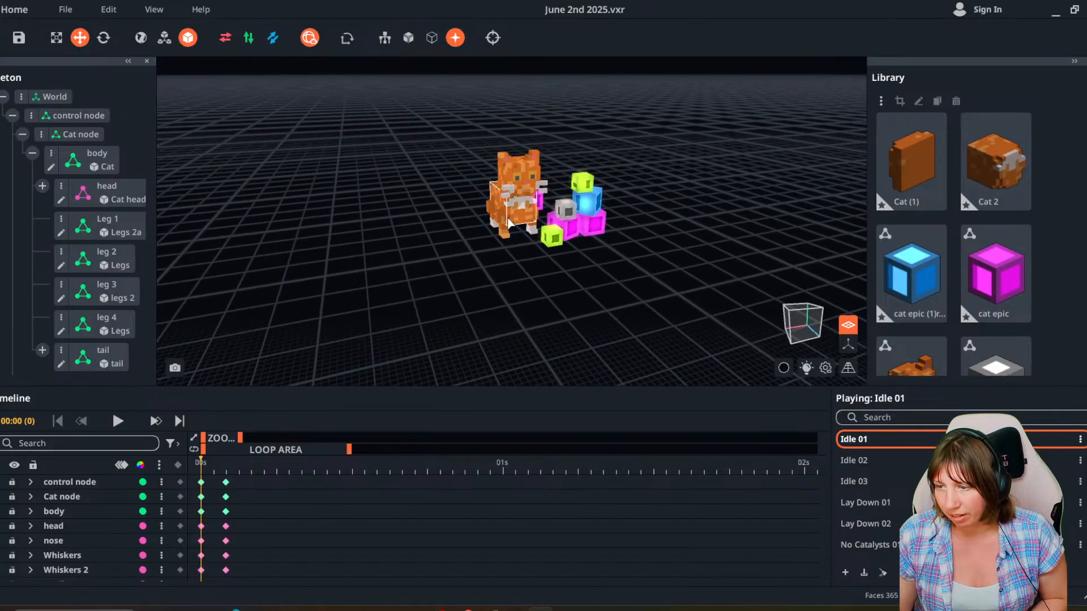
double_click(508, 220)
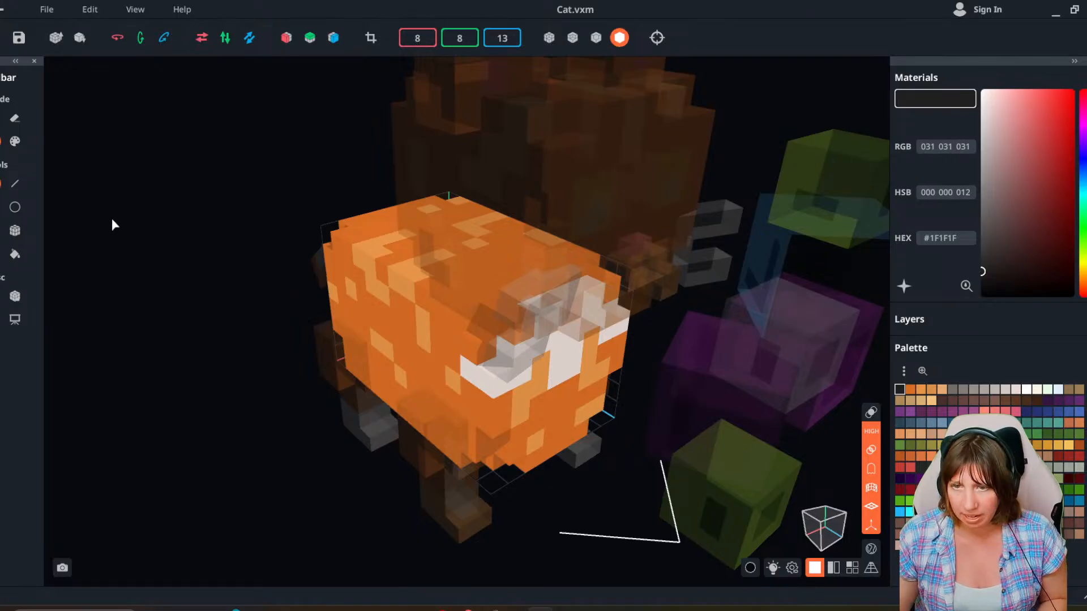
click(7, 9)
click(536, 338)
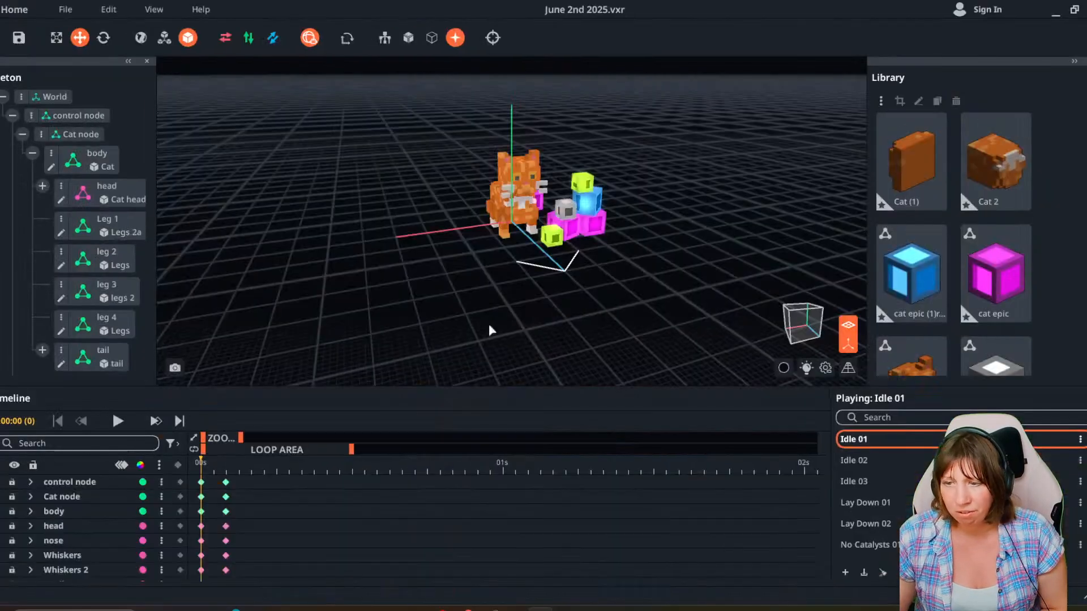
Upload the cat asset to the workspace using the second thumbnail, showing the cat with the cubes beside it.
click(64, 13)
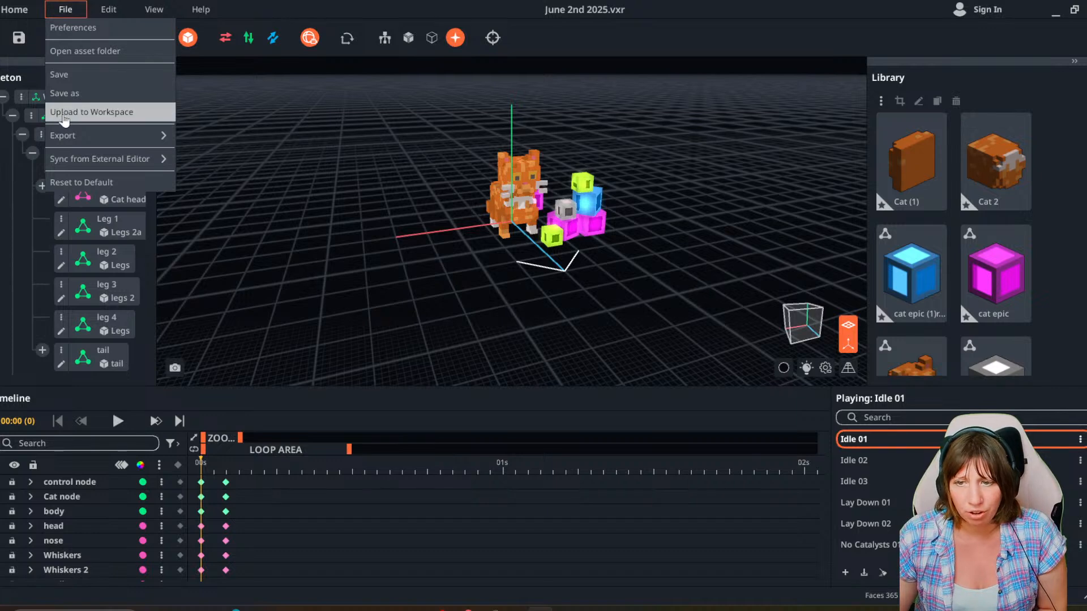
click(91, 112)
click(459, 252)
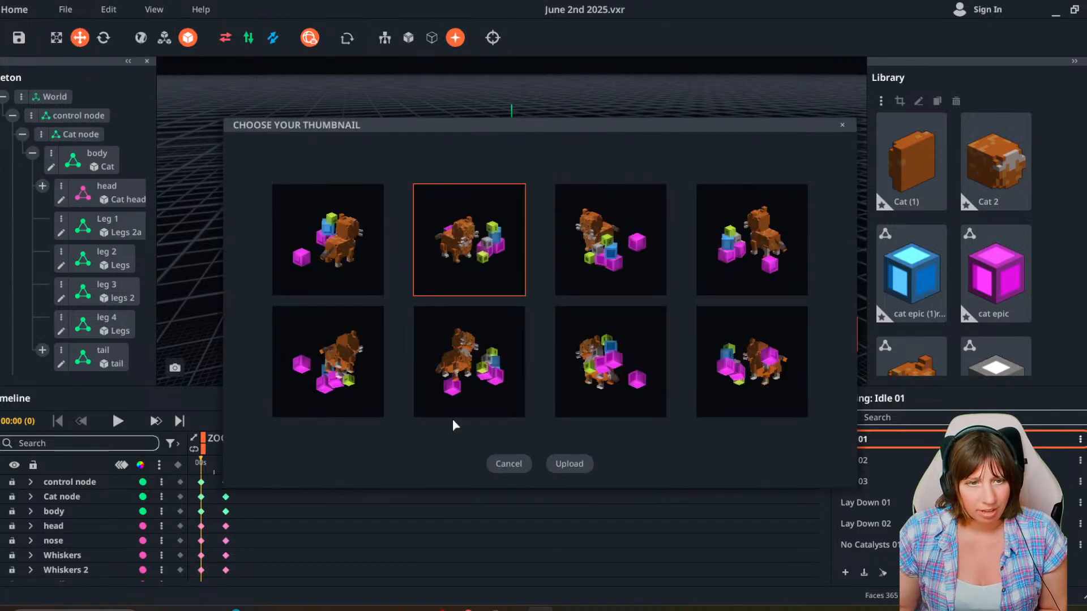
click(580, 465)
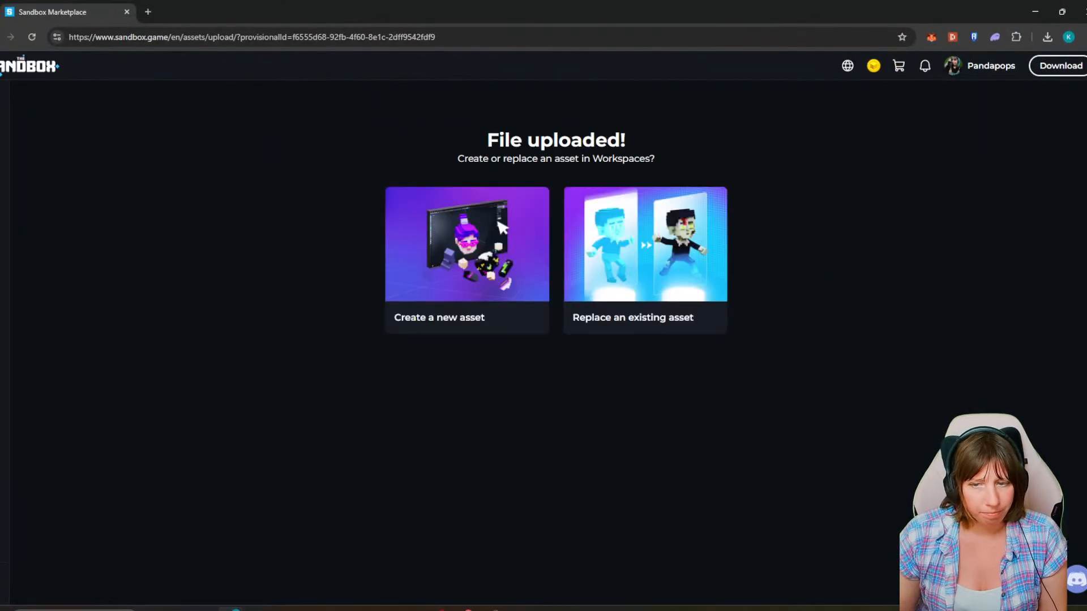
Create a new asset from the uploaded file and confirm Prop as its asset type.
click(467, 255)
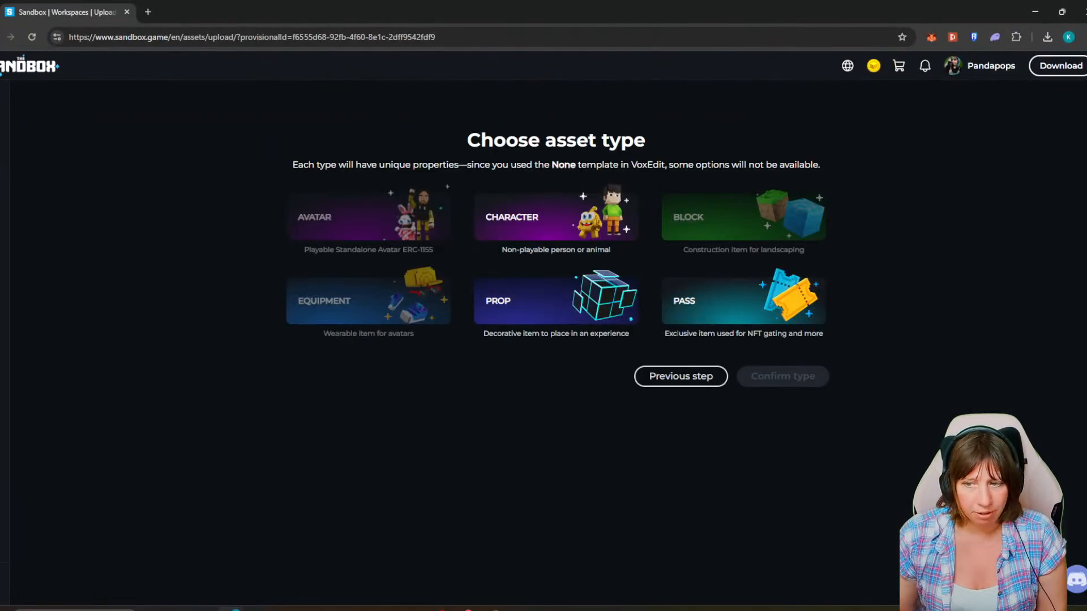
click(556, 302)
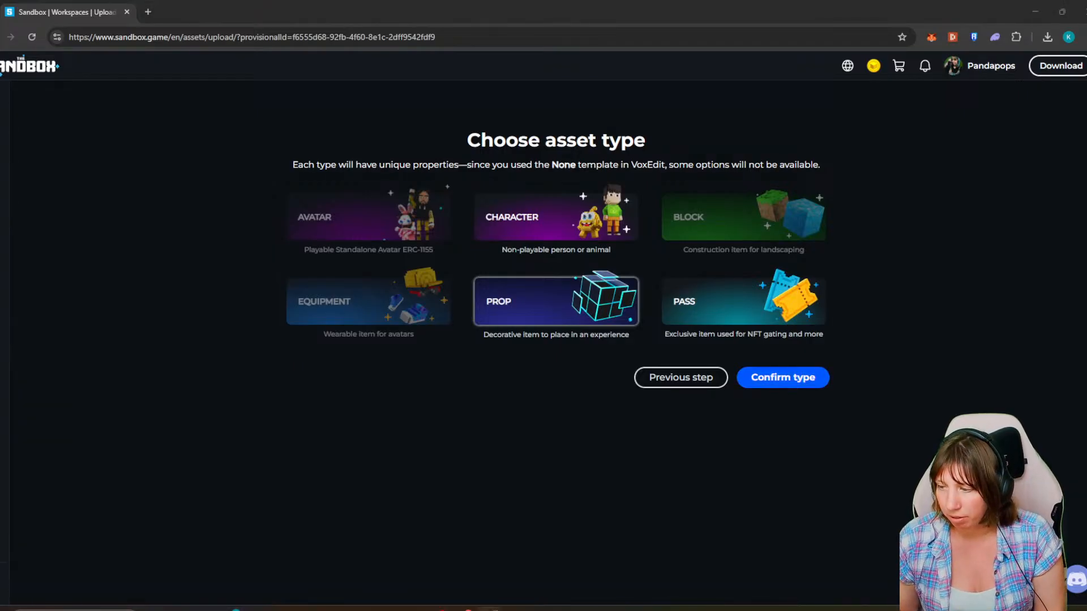
click(783, 377)
click(575, 382)
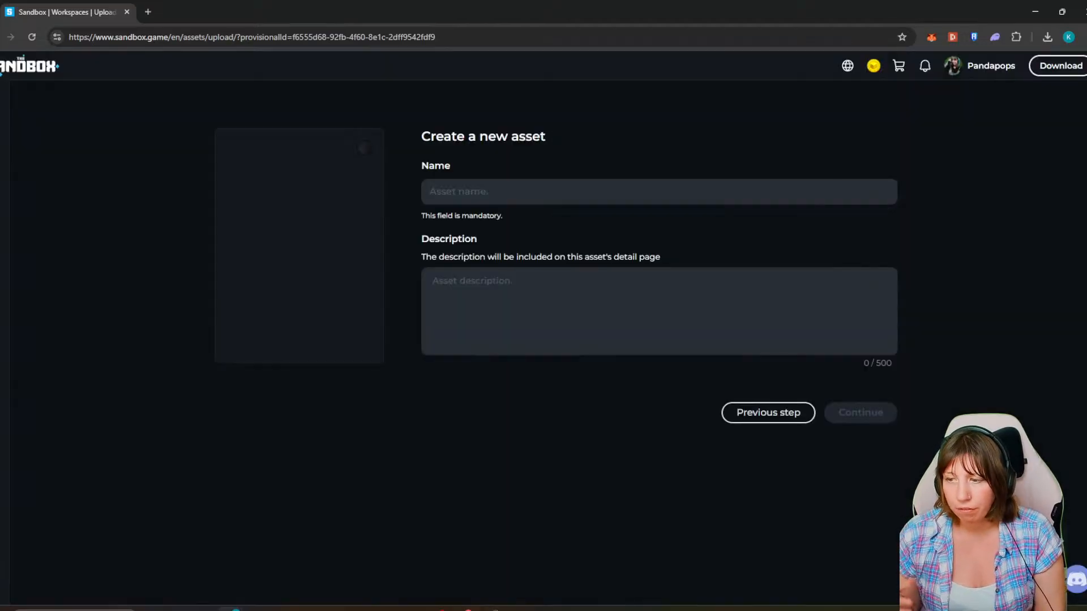
Name the new asset "Voxxie and Catalysts".
click(566, 192)
text(Voxxie and )
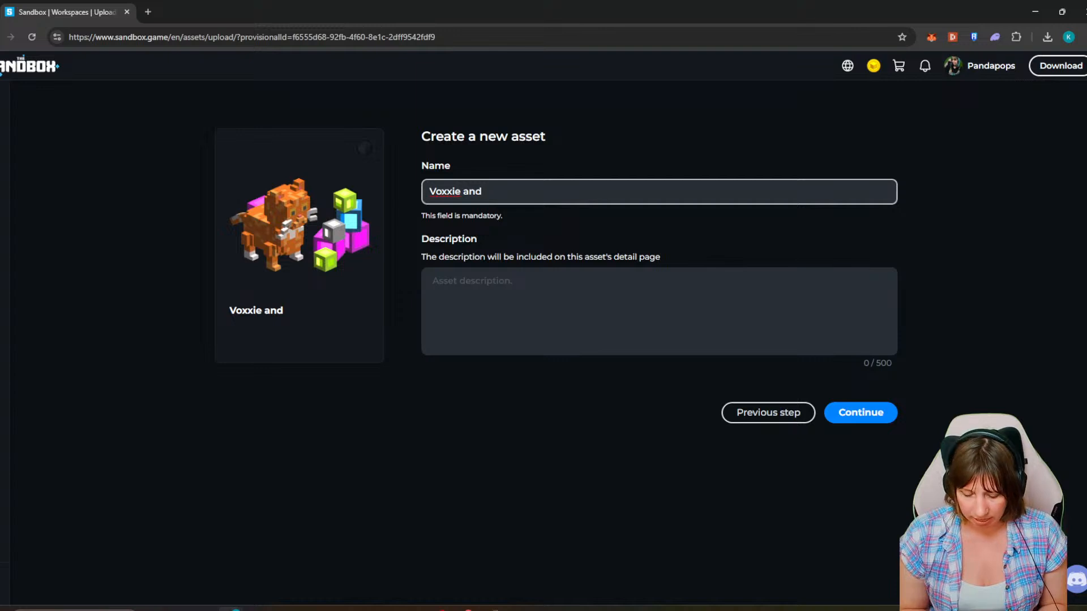
text(her Cat)
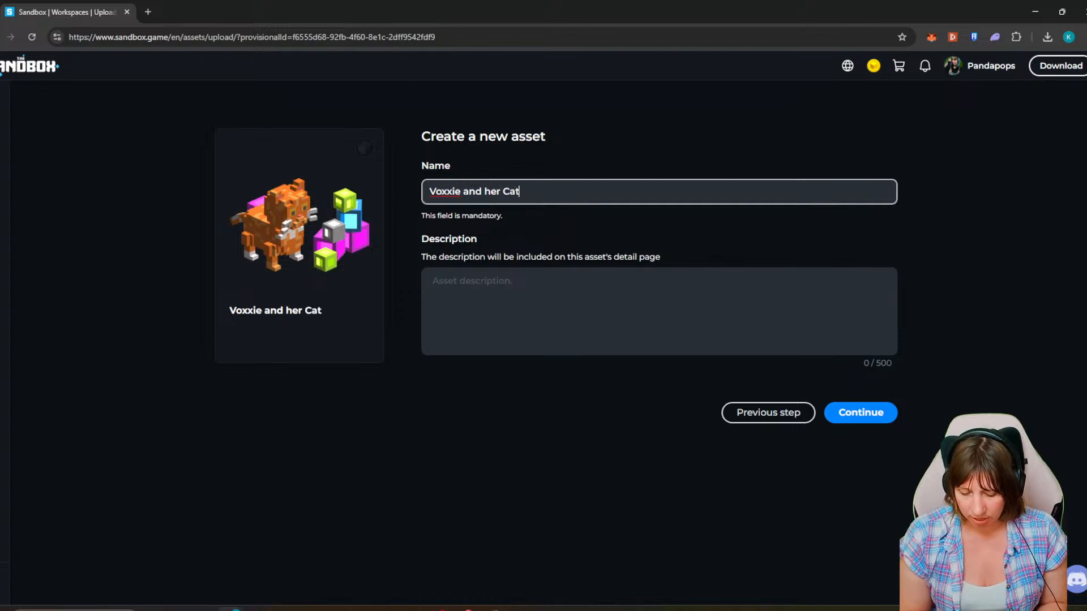
text(alysts)
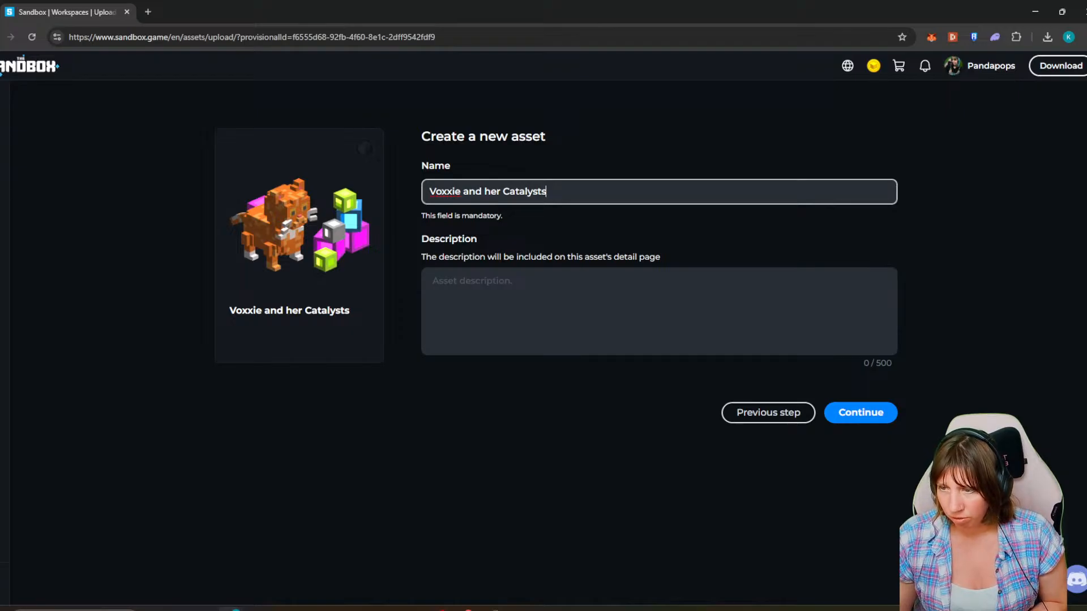
key(ctrl+shift+Left)
key(ctrl+shift+Left)
key(ctrl+shift+Left)
text(and )
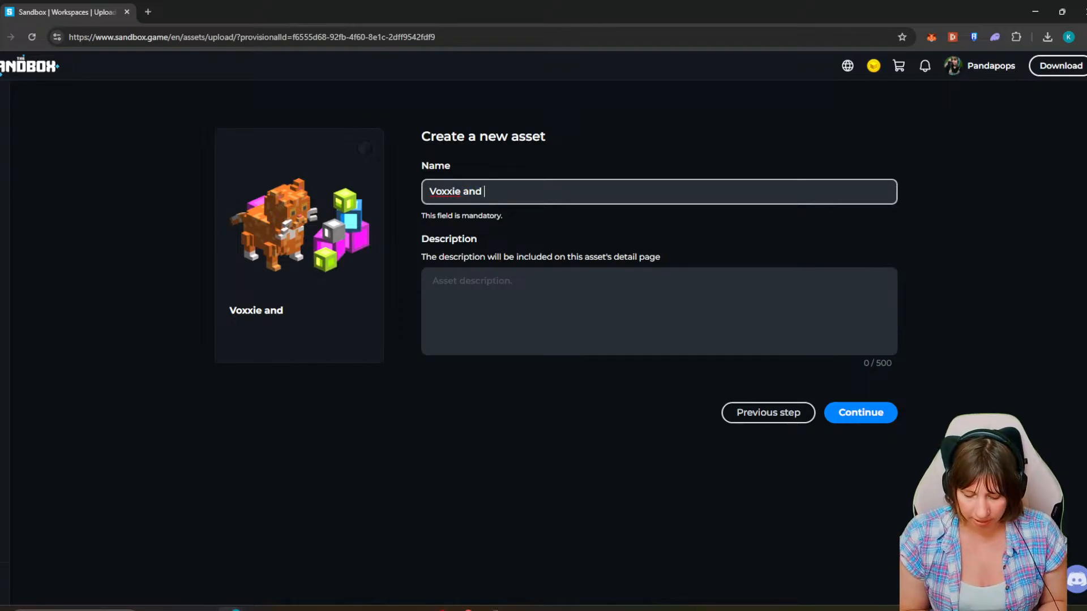
text(Catalysts)
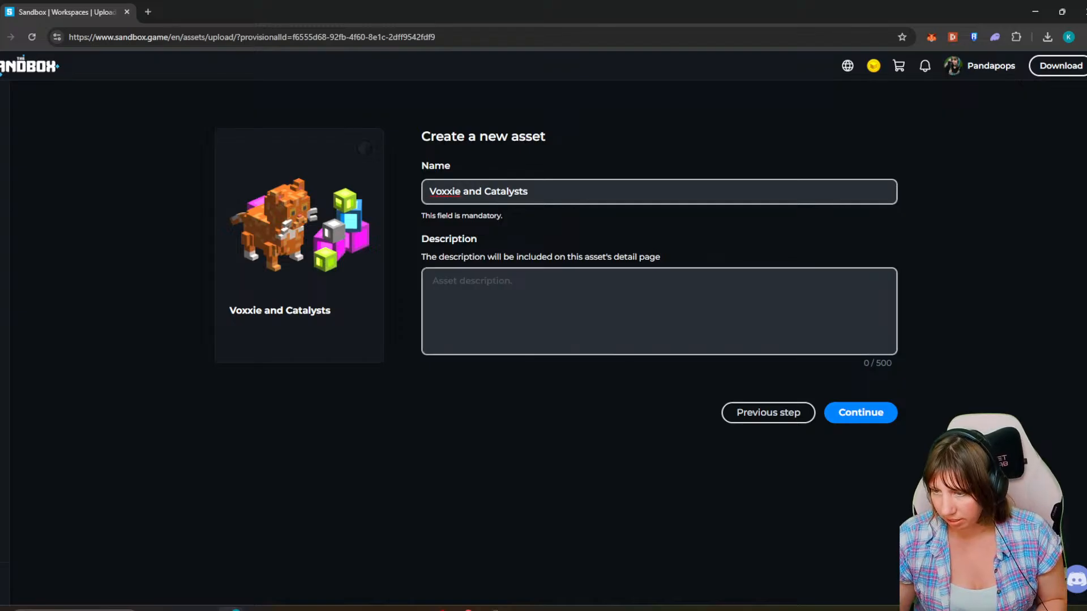
Enter the asset description "Voxxie is a happy ginger cat. Who loves playing with the sandbox catalysts." and proceed to the categories.
click(434, 281)
text(Voxxie )
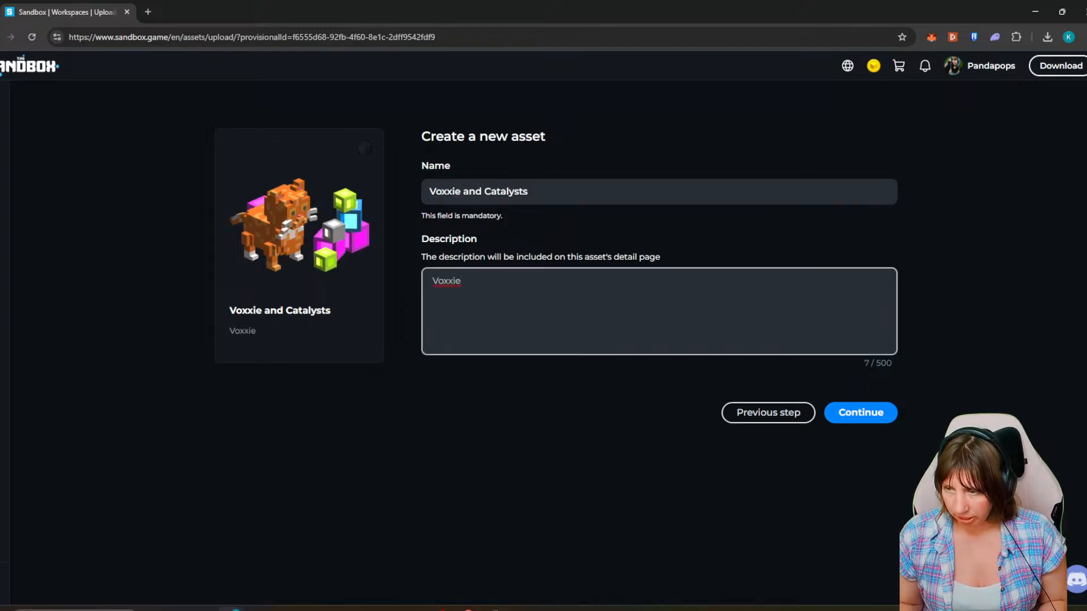
text(is a happy )
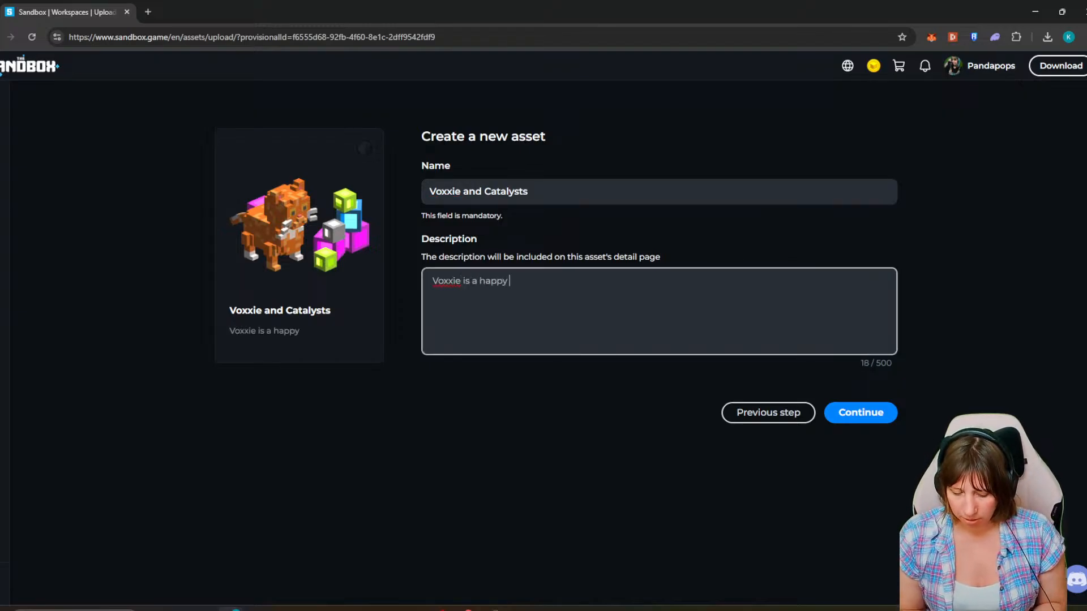
text(ginger )
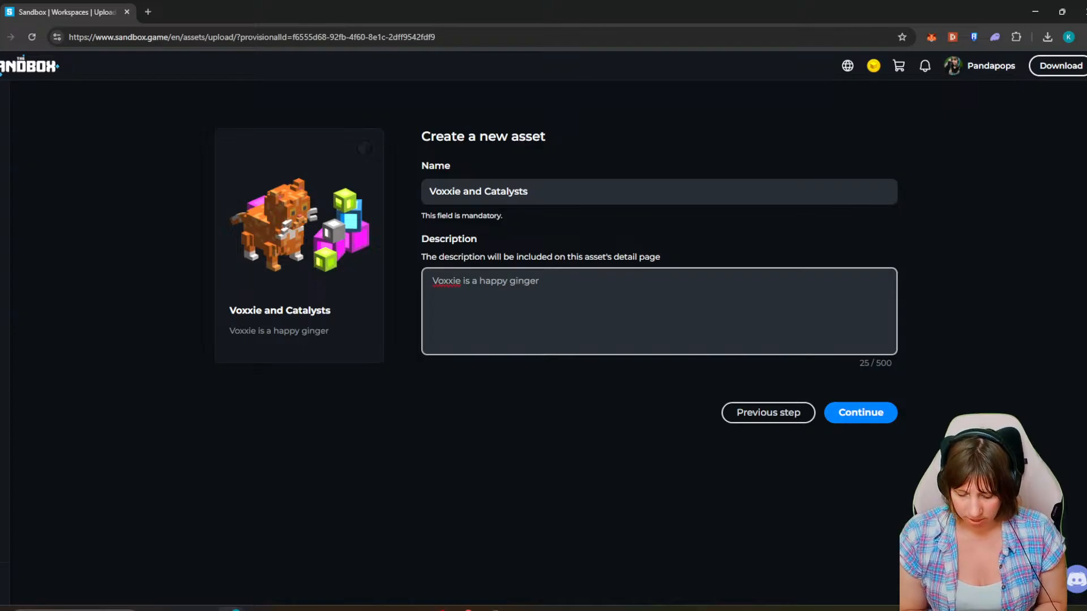
text(cat. Wh)
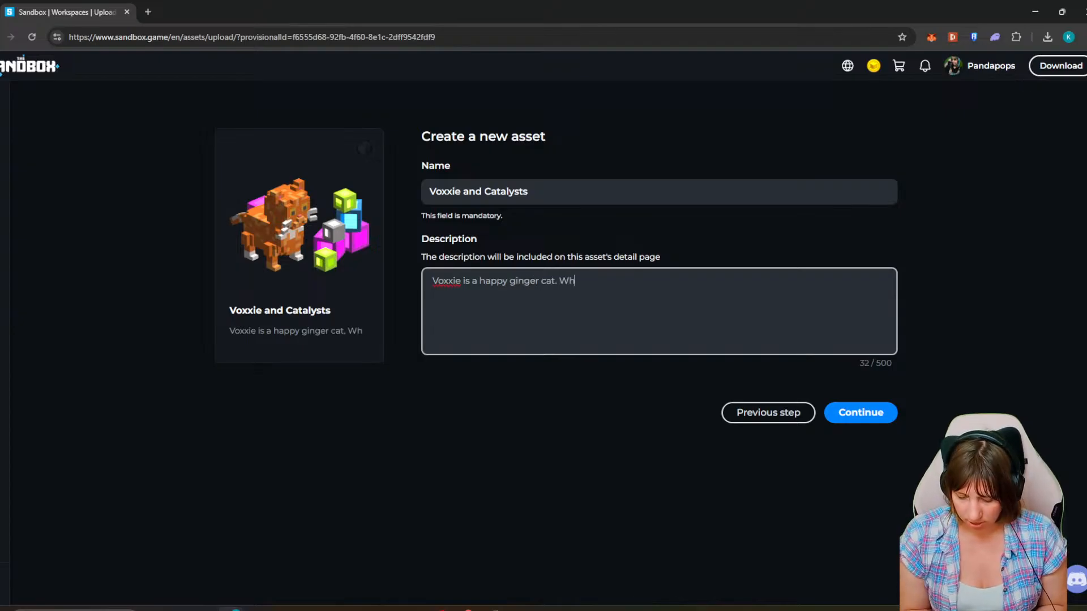
text(o loves playing w)
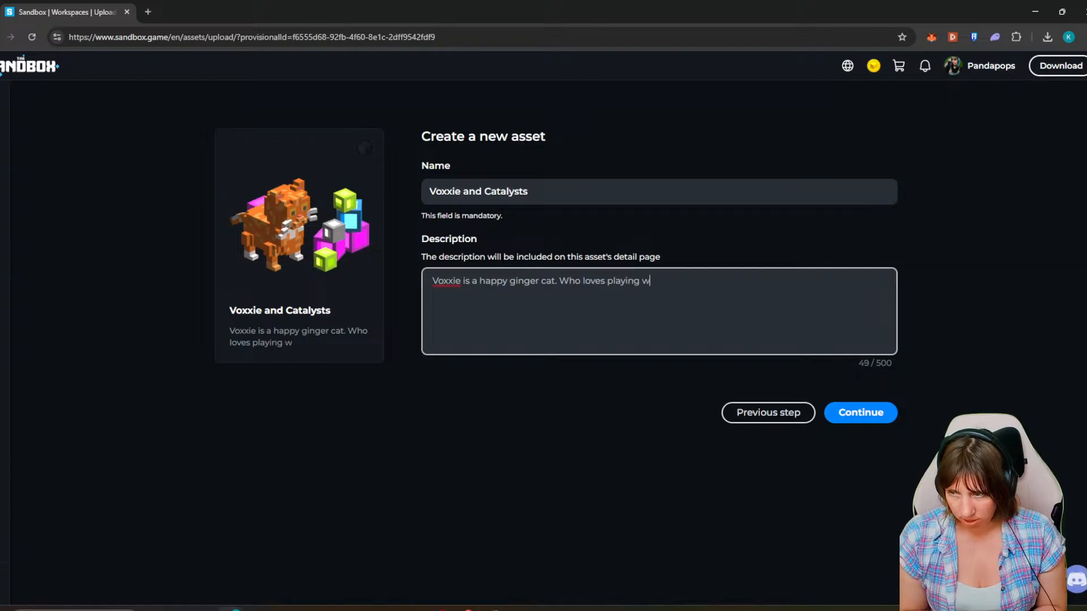
text(ith the sandbox )
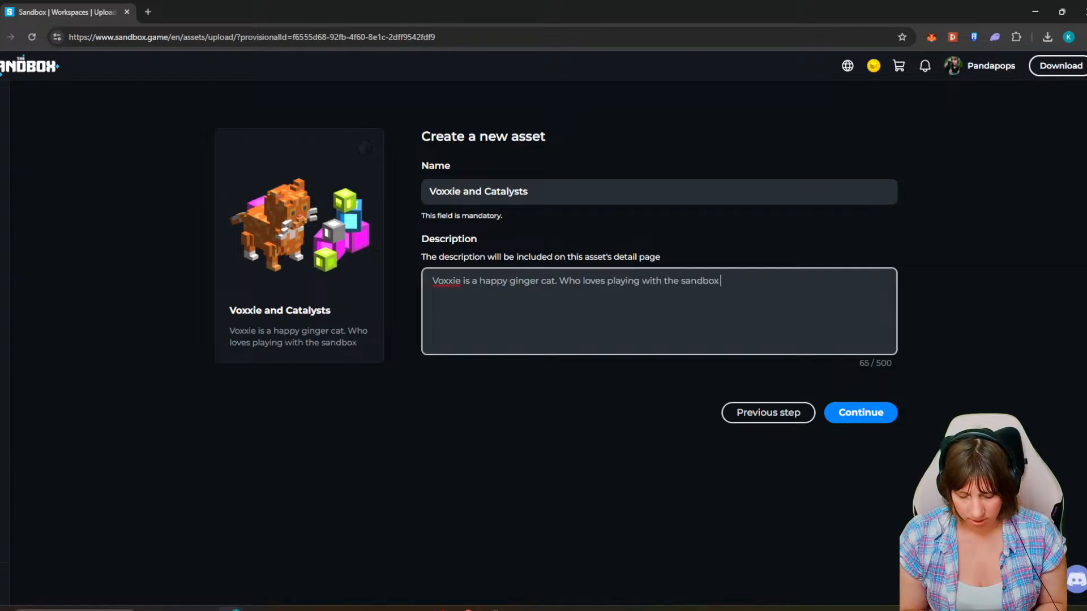
text(catalysts.)
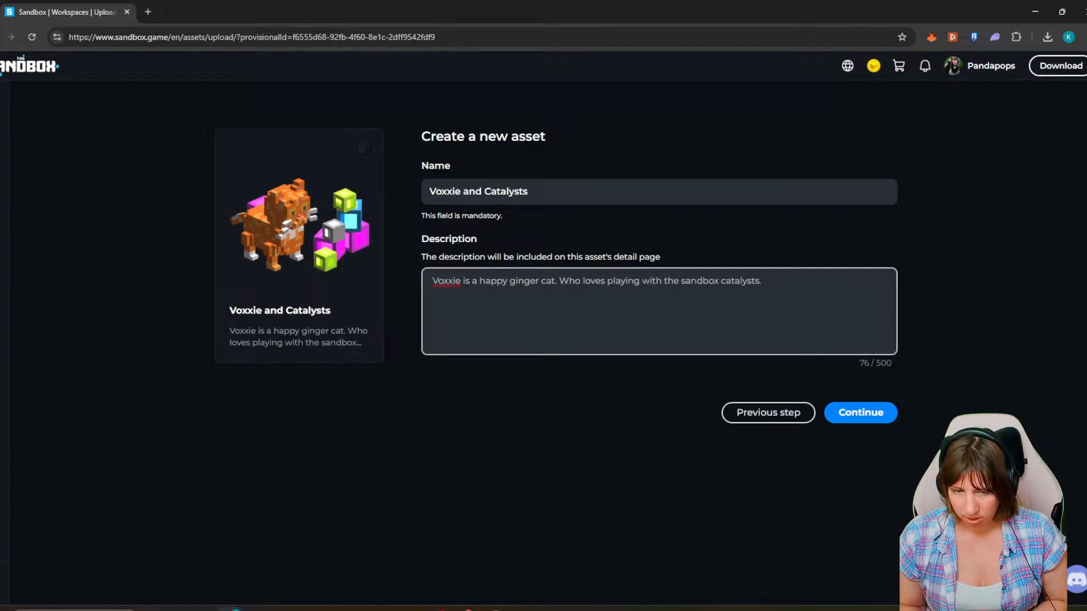
click(861, 412)
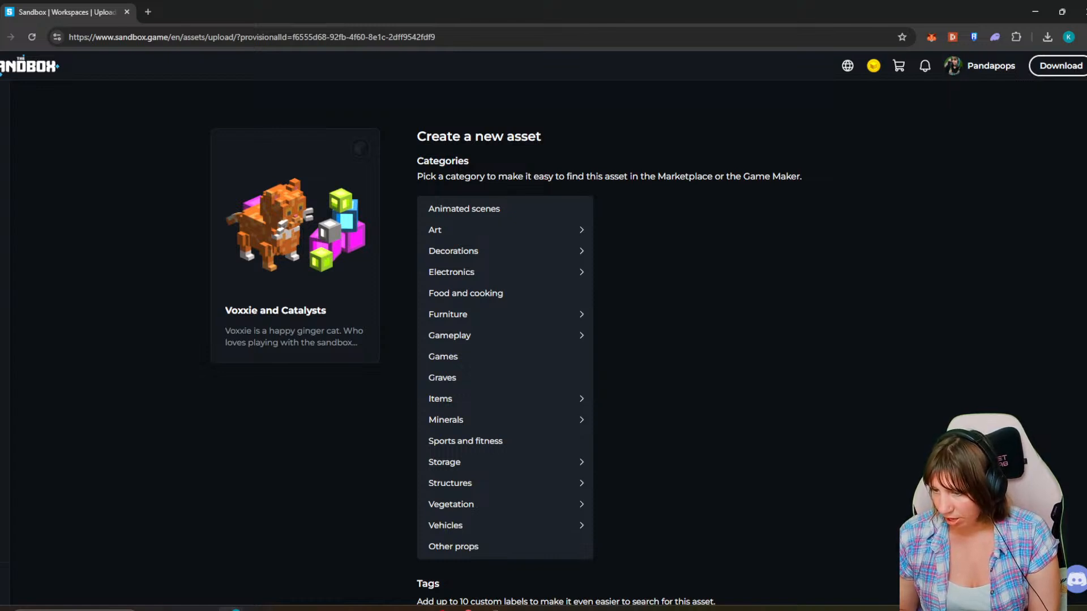
Categorize the asset as Other props, add the tags "cat" and "pandapops", and proceed to the catalyst choice.
scroll(538, 339, down, 3)
click(537, 501)
text(ca)
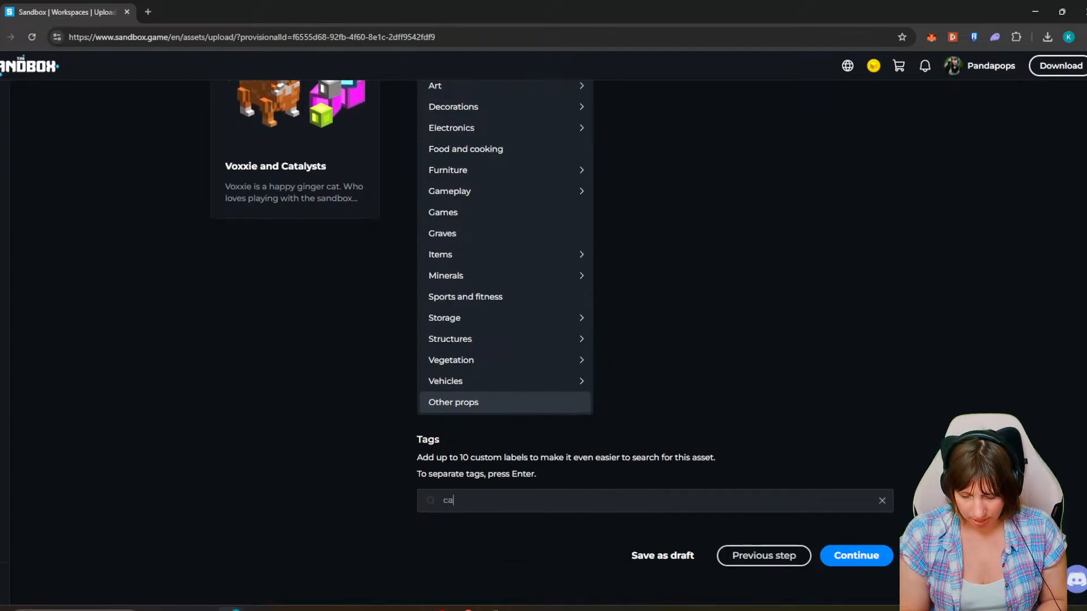
text(t)
key(Return)
text(pandapo)
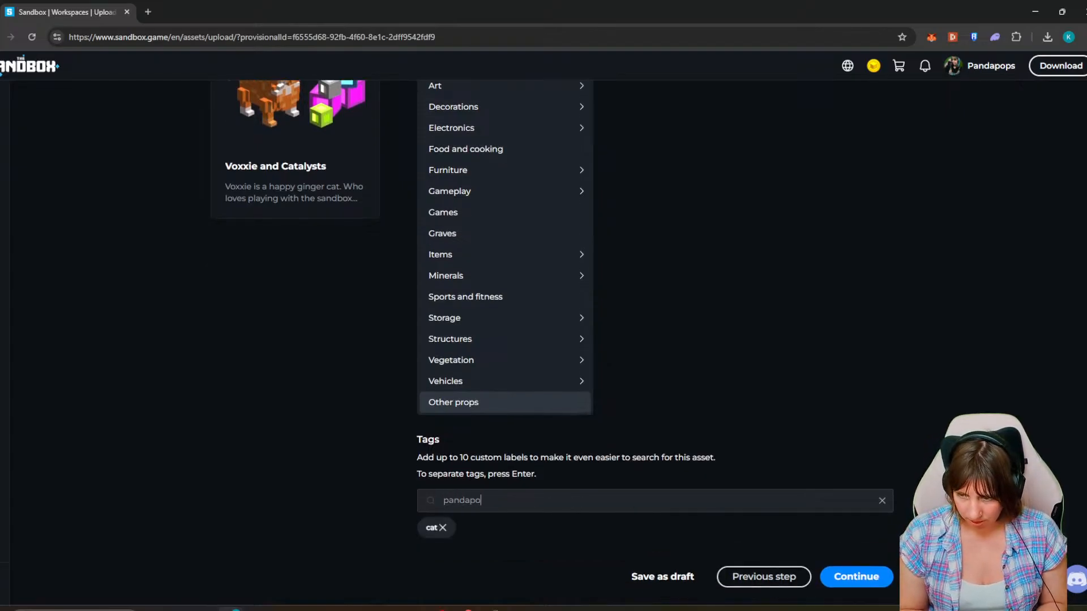
text(ps)
key(Return)
click(856, 576)
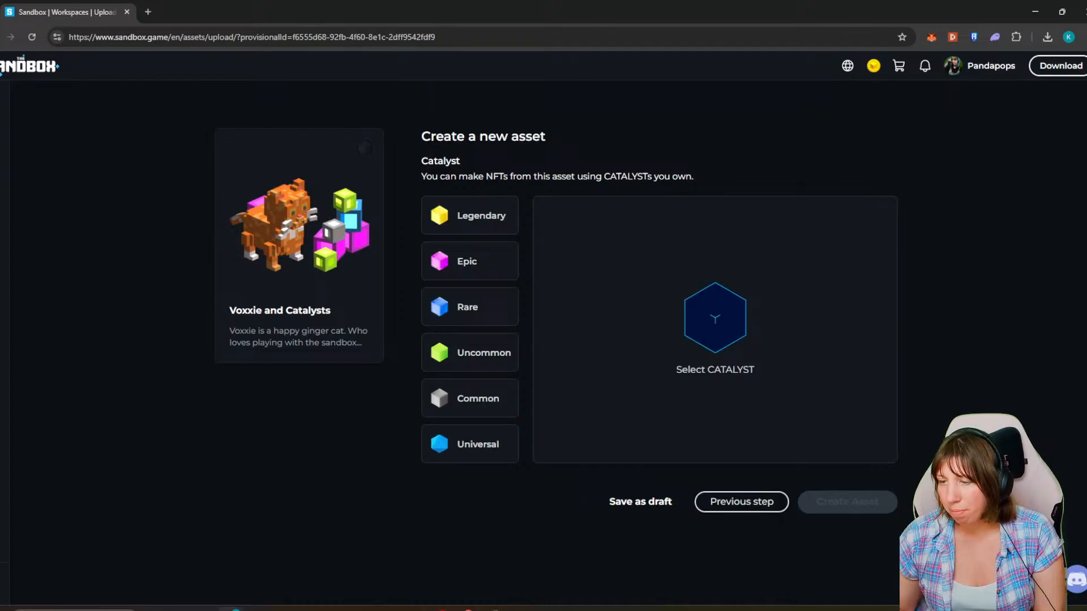
Select the Common catalyst, create the asset and inspect it in the 3D view.
click(469, 445)
click(469, 398)
click(848, 502)
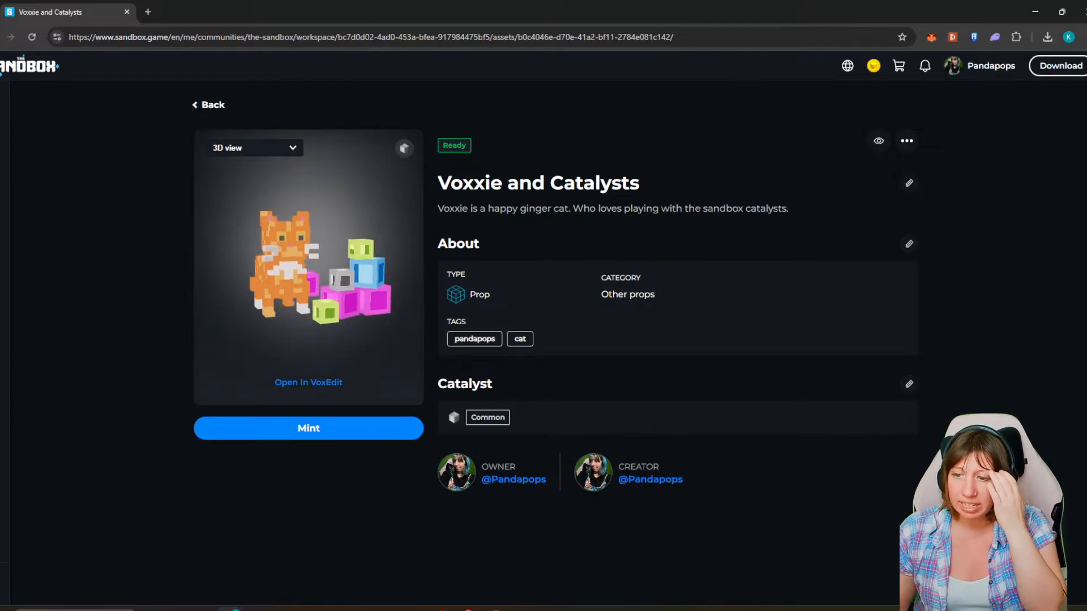
mouse_move(317, 260)
mouse_down()
mouse_move(274, 260)
mouse_move(308, 269)
mouse_up()
scroll(308, 260, up, 8)
scroll(309, 261, down, 8)
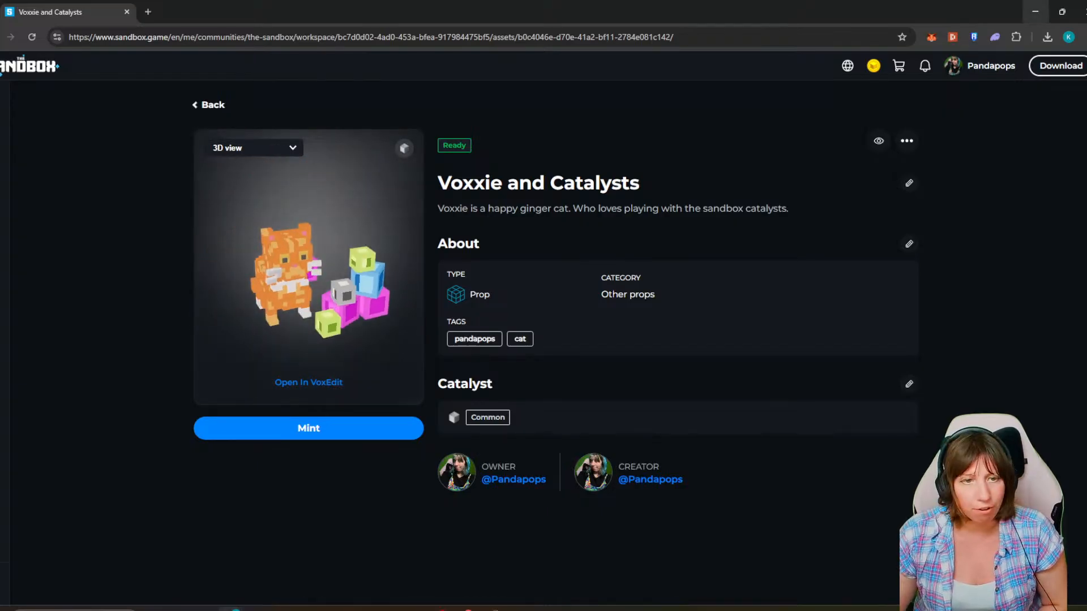
Switch from the browser to Game Maker and open the "0.11 tester" experience from the workspace.
click(1035, 11)
click(1035, 9)
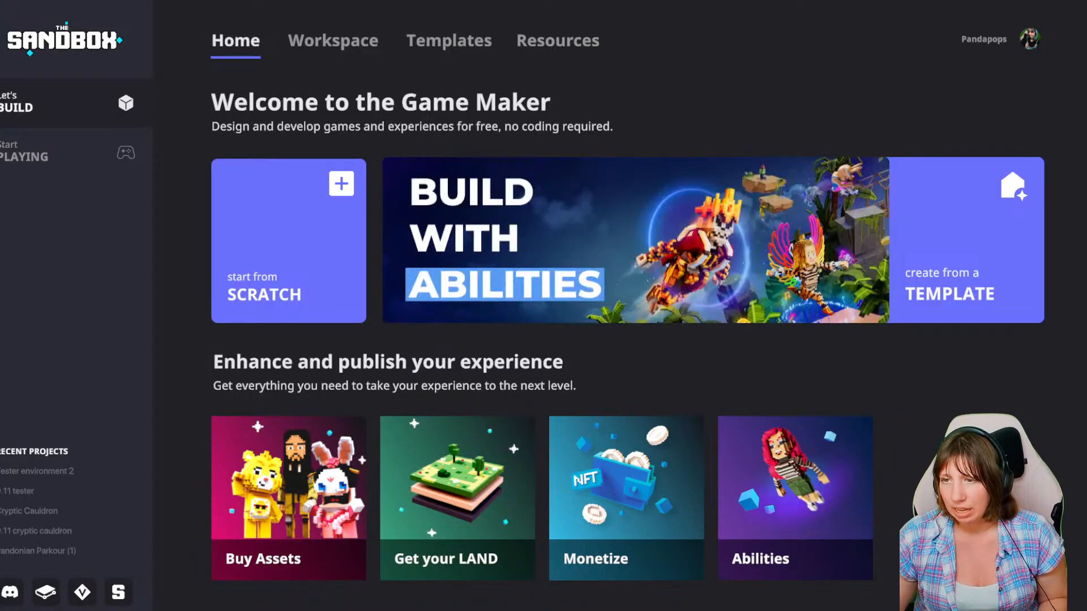
click(333, 41)
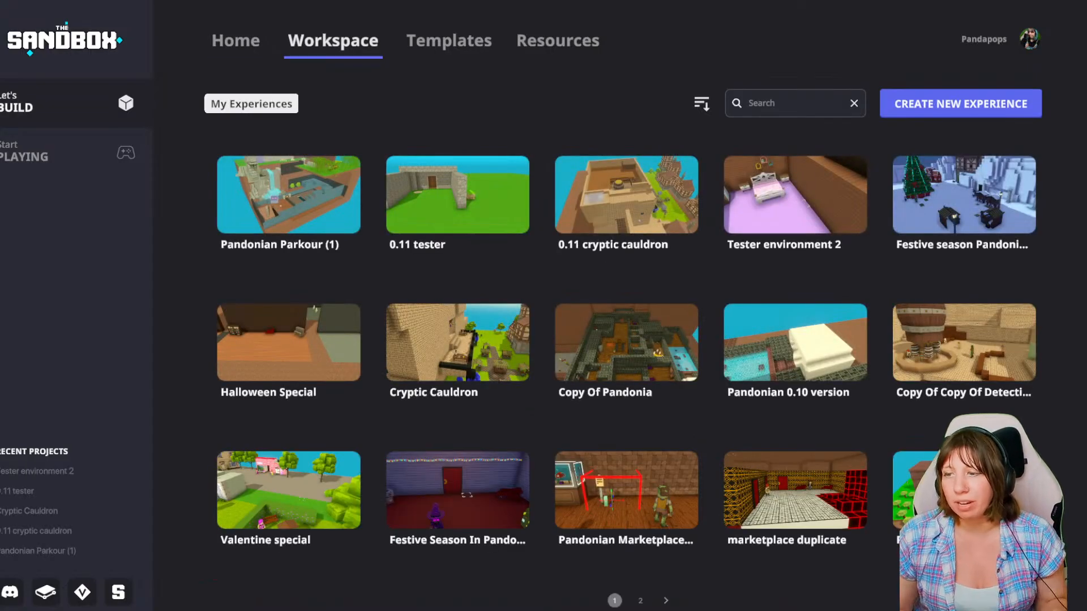
click(457, 222)
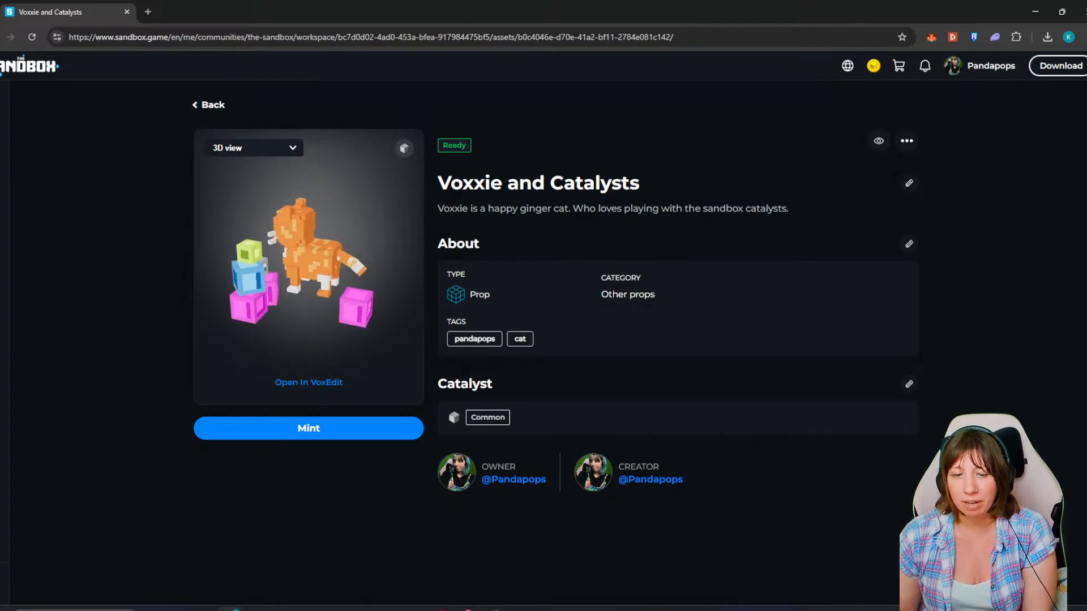
Review the workspace's asset list in the browser and the Create Assets page, including VoxEdit's download options and features.
click(209, 105)
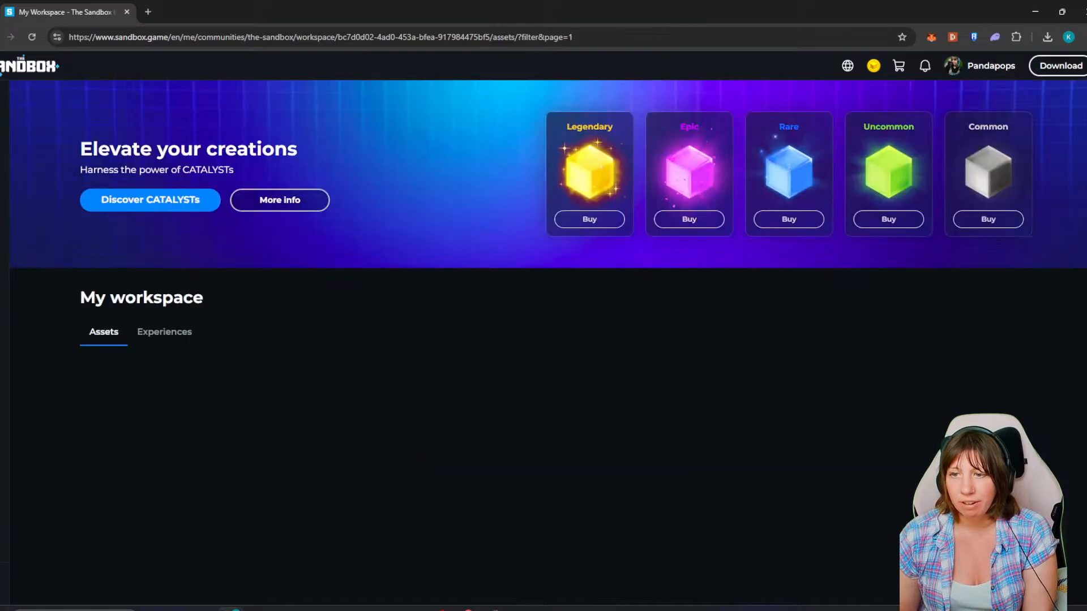
scroll(363, 340, down, 3)
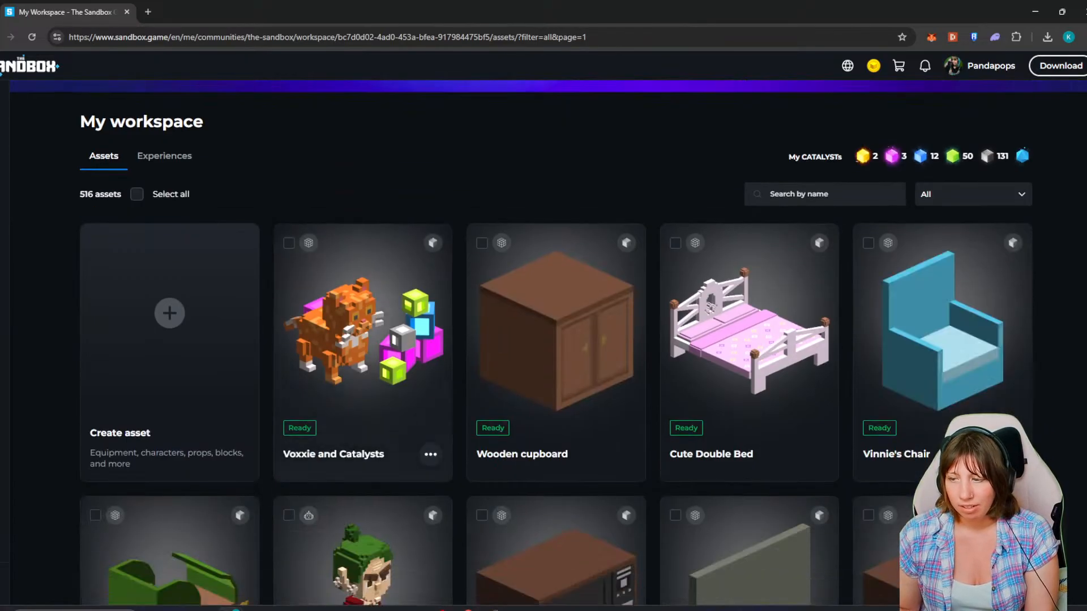
mouse_move(29, 195)
click(37, 163)
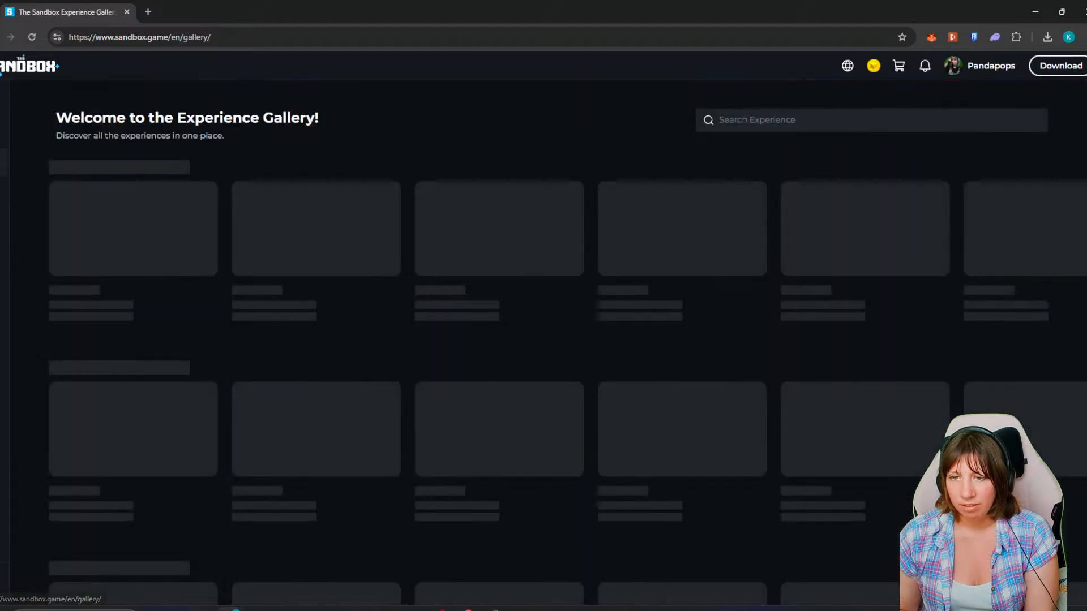
mouse_move(34, 228)
click(26, 261)
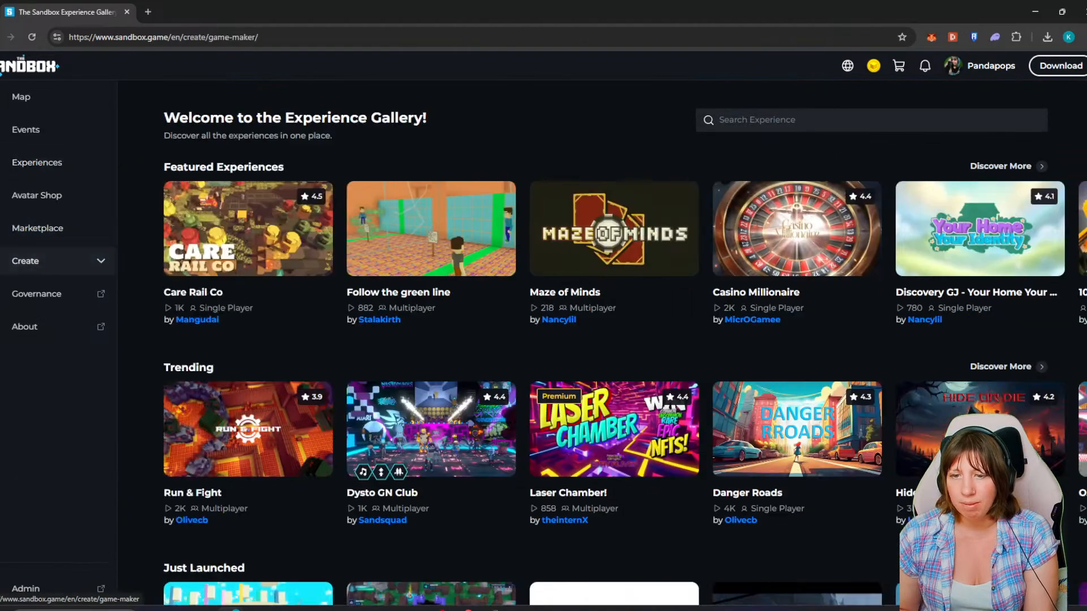
click(39, 316)
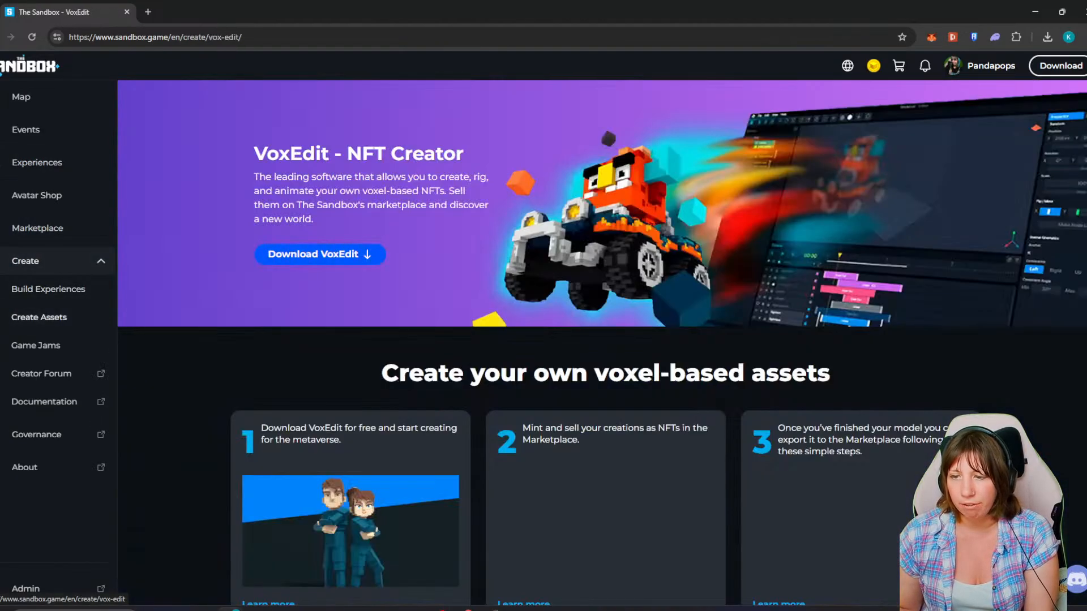
click(318, 252)
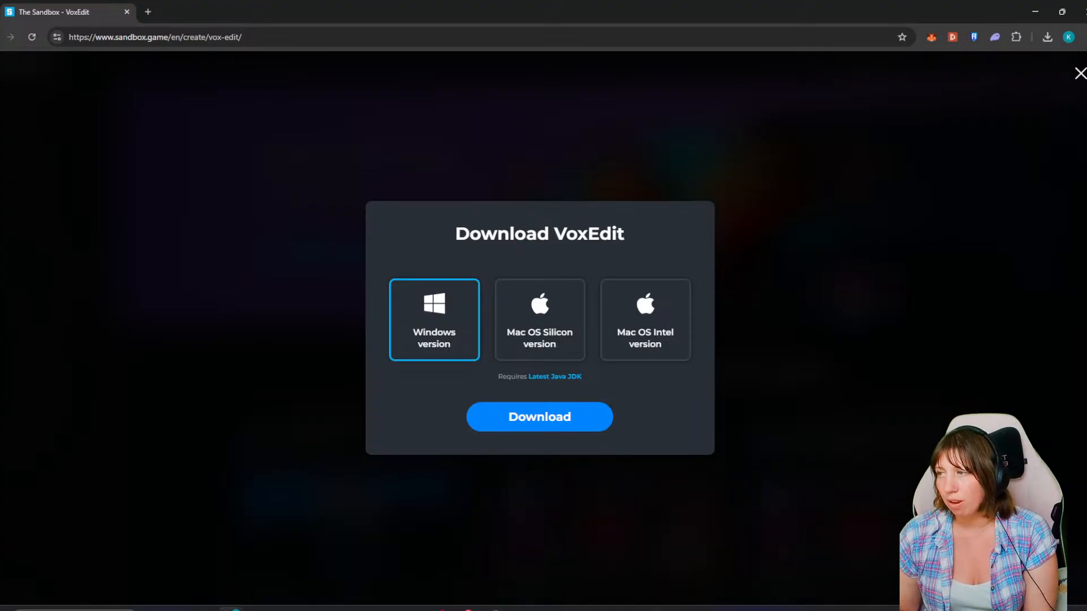
key(Escape)
scroll(856, 505, down, 6)
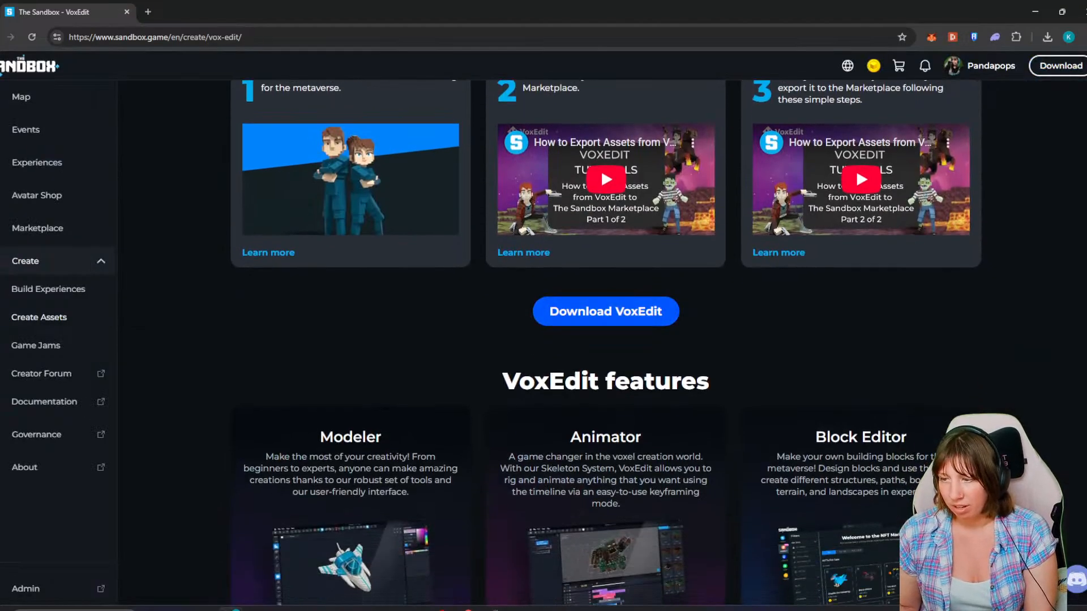
scroll(602, 343, up, 6)
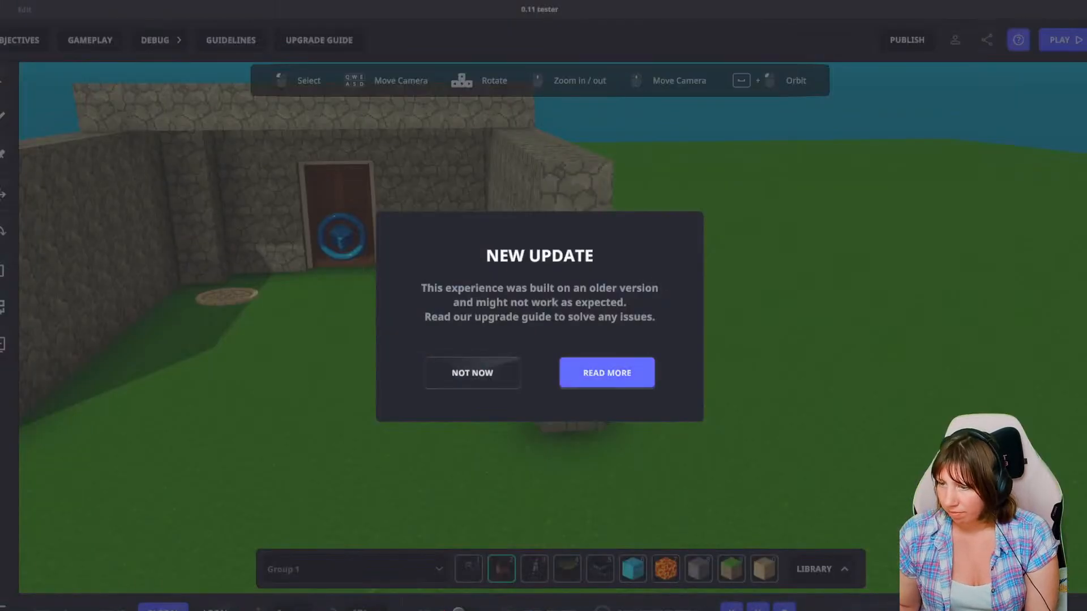
Dismiss the update notice in the 0.11 tester experience and search the asset library for "voxx".
click(498, 351)
scroll(555, 437, down, 5)
key(Tab)
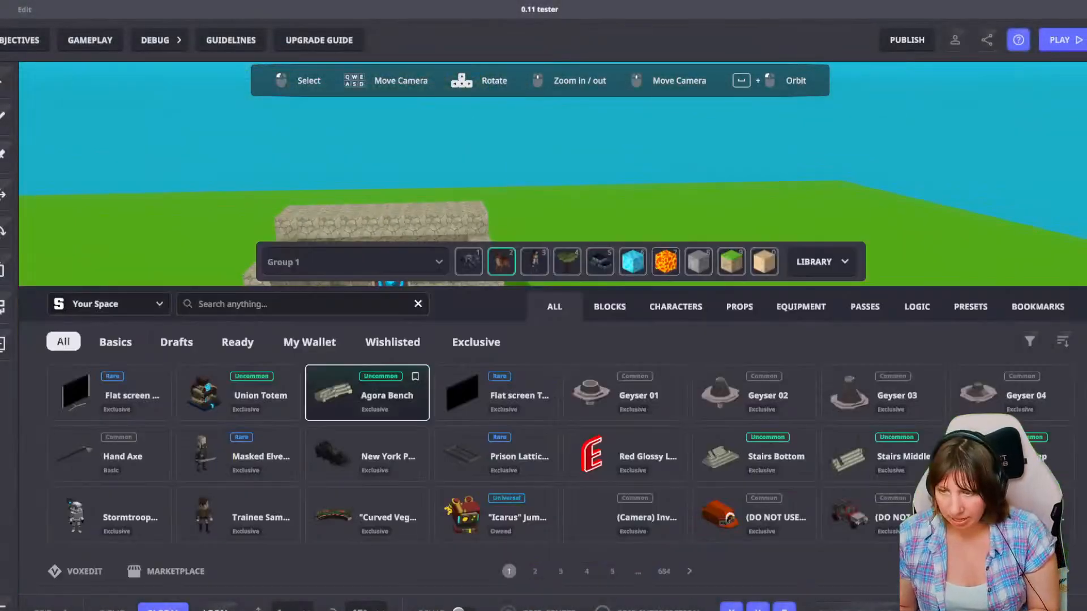
text(m)
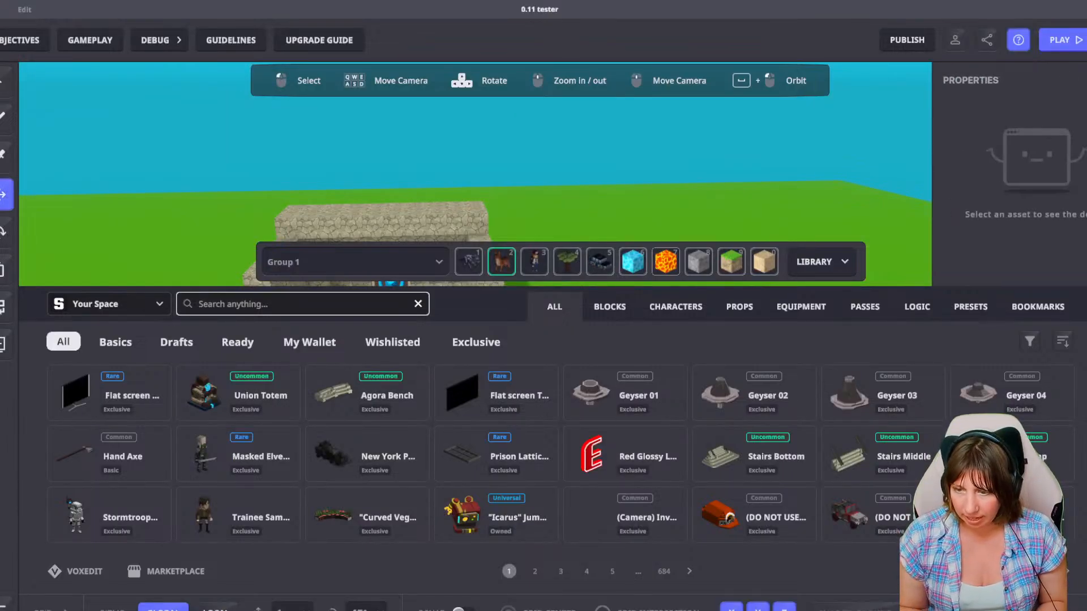
text(voxx)
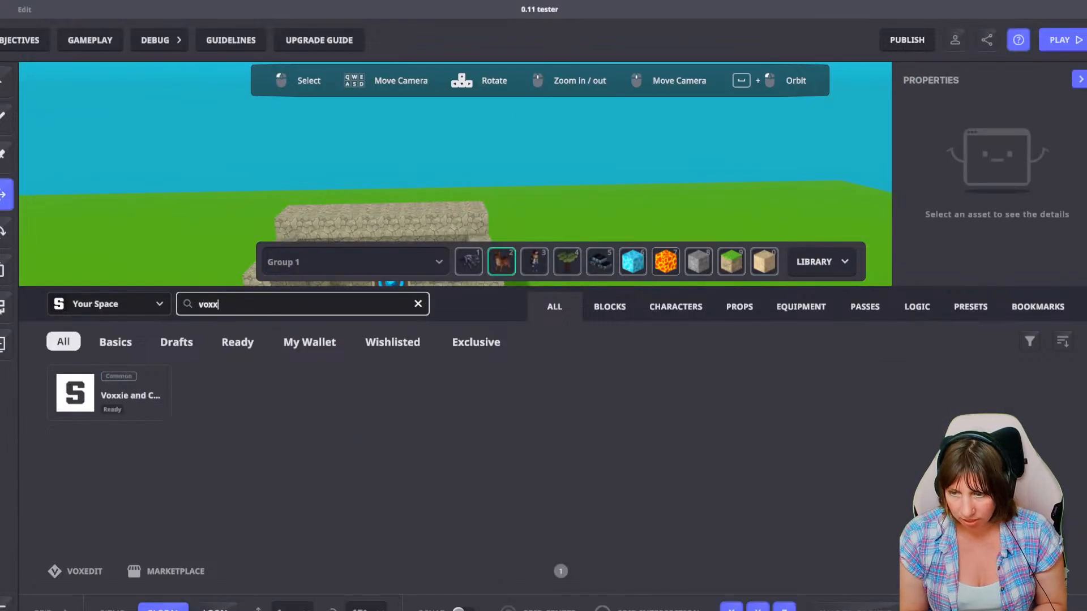
Place Voxxie and Catalysts on the grass in front of the stone building and move it to about X 39.97, Z 35.34.
click(109, 396)
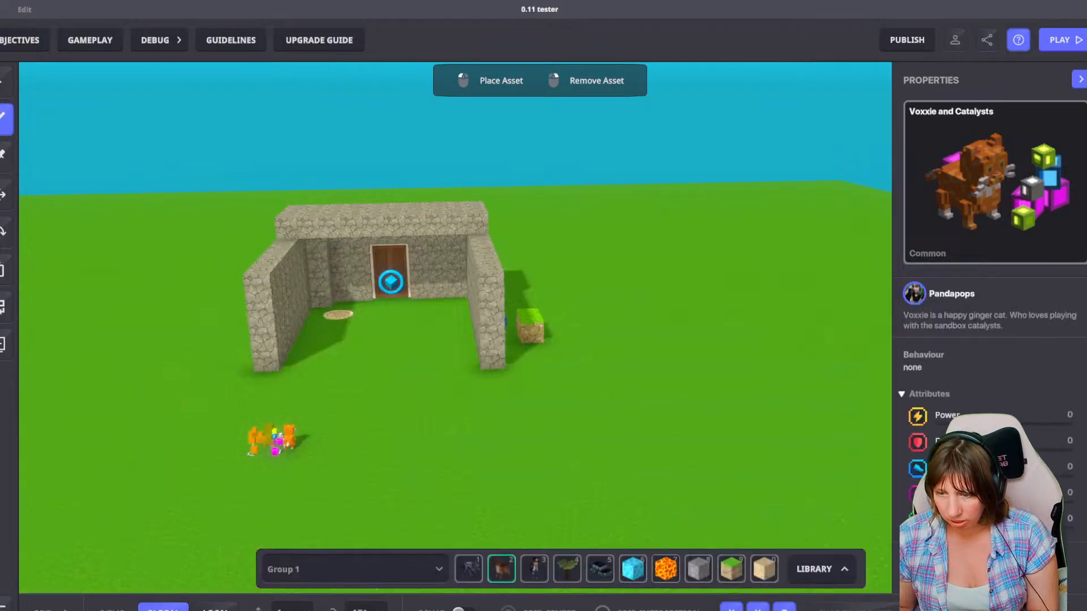
click(271, 438)
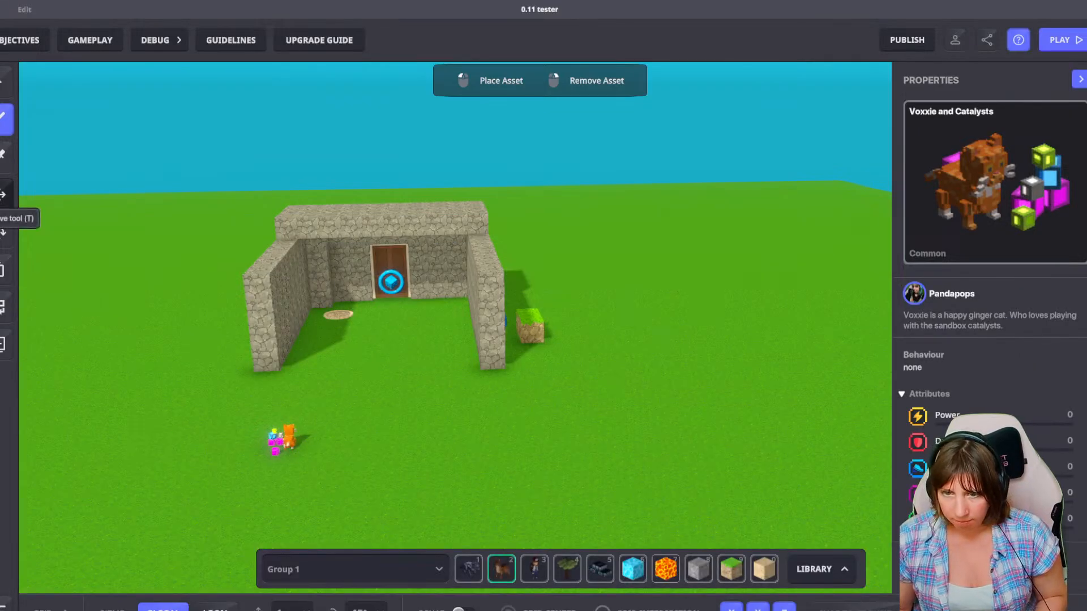
click(2, 195)
click(278, 440)
drag(278, 441, 195, 421)
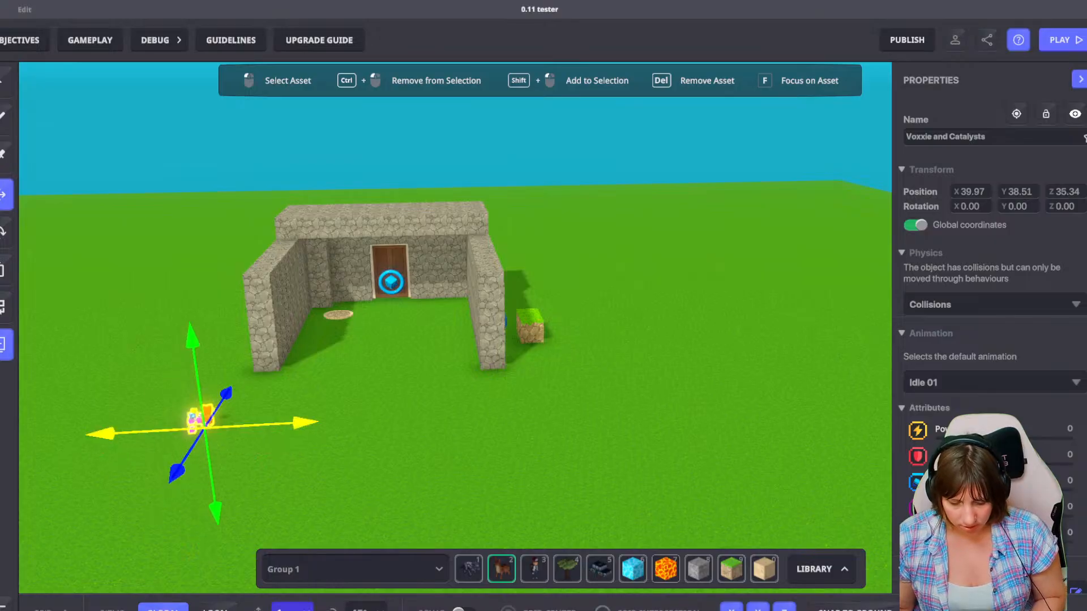
Duplicate the placed asset along the X axis to make five in a row in front of the building.
key(d)
key(a)
key(q)
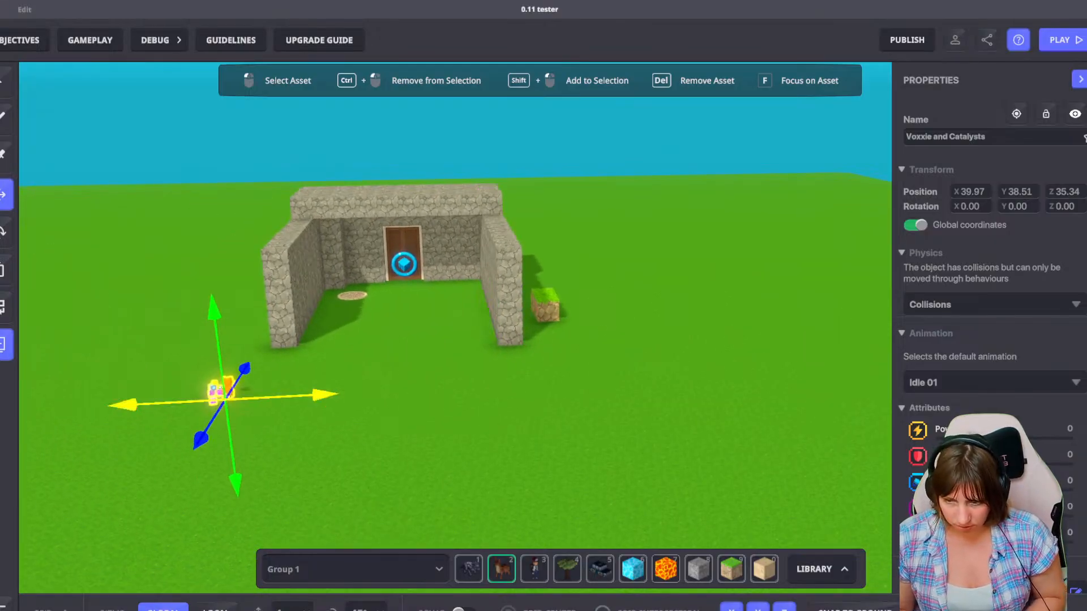
shift+drag(324, 394, 576, 380)
click(318, 396)
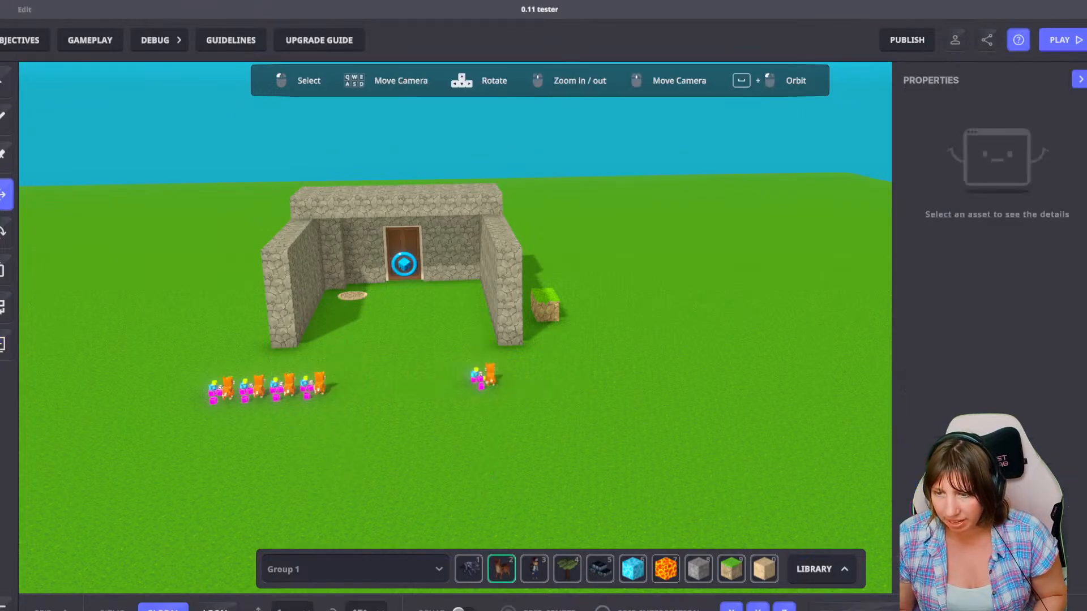
Space the five cat assets evenly along the X axis, with the middle one at about X 44.37, and select the last one.
click(308, 388)
drag(411, 390, 518, 383)
click(277, 388)
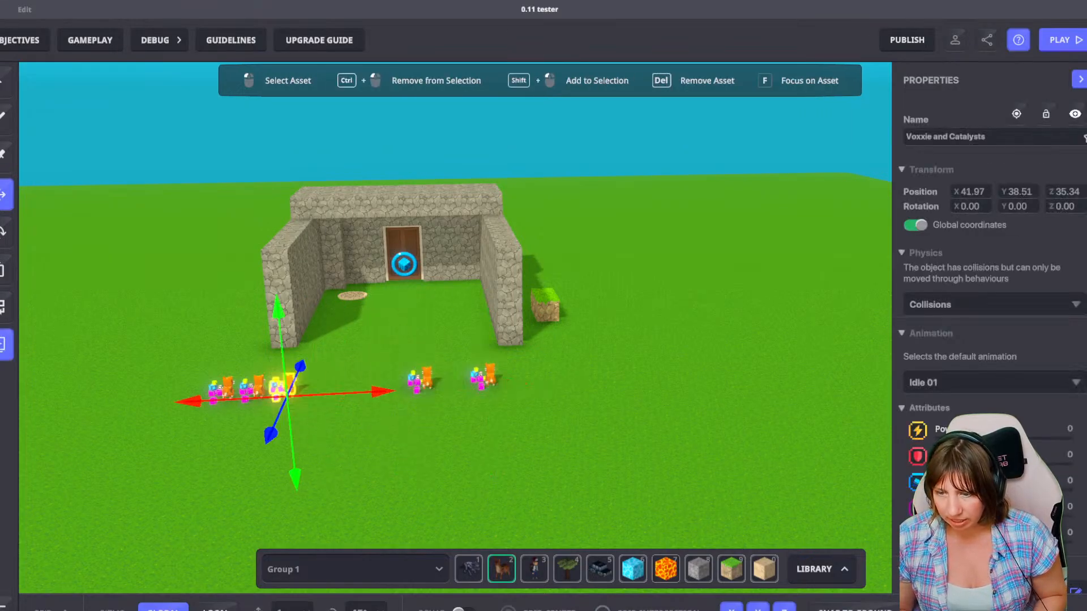
shift+drag(172, 373, 321, 424)
drag(381, 392, 456, 388)
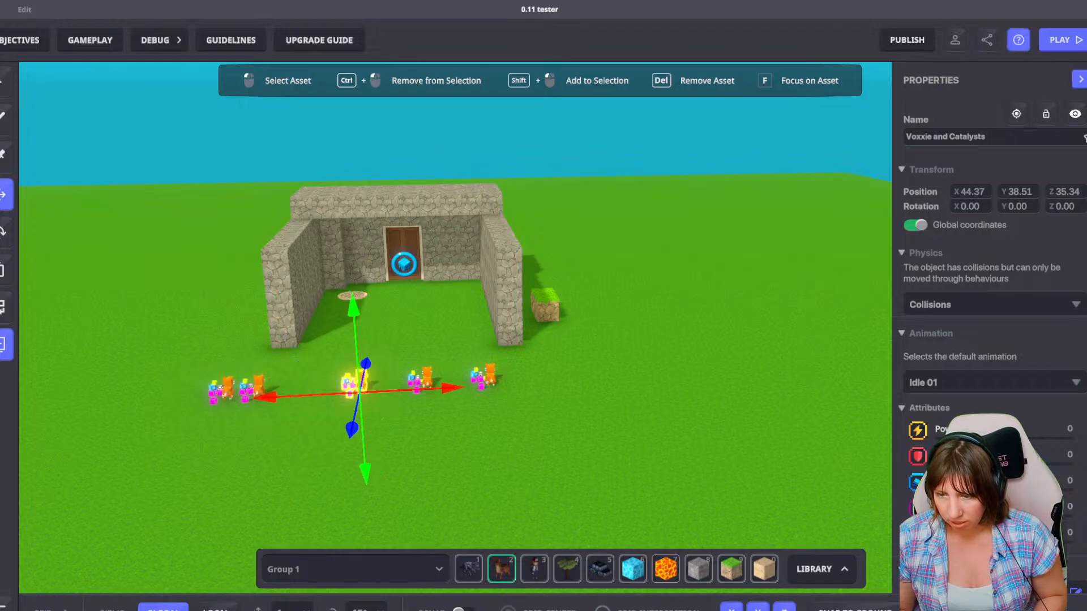
click(245, 389)
drag(353, 394, 387, 391)
click(480, 379)
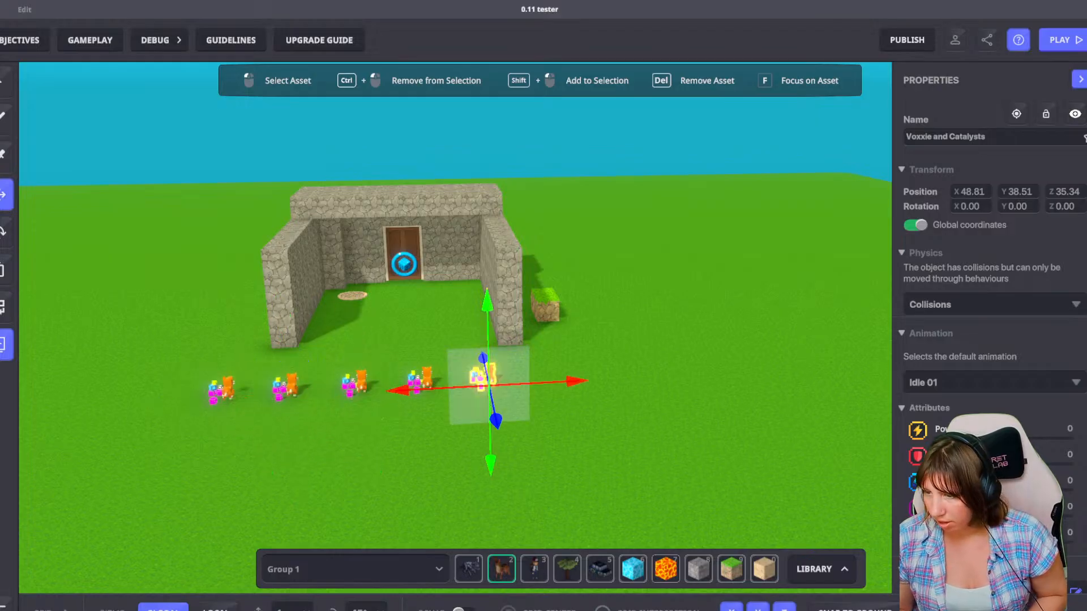
Assign the [SP] Animated Decoration behaviour to the selected Voxxie and Catalysts asset at the end of the row.
scroll(991, 255, down, 7)
scroll(991, 255, up, 4)
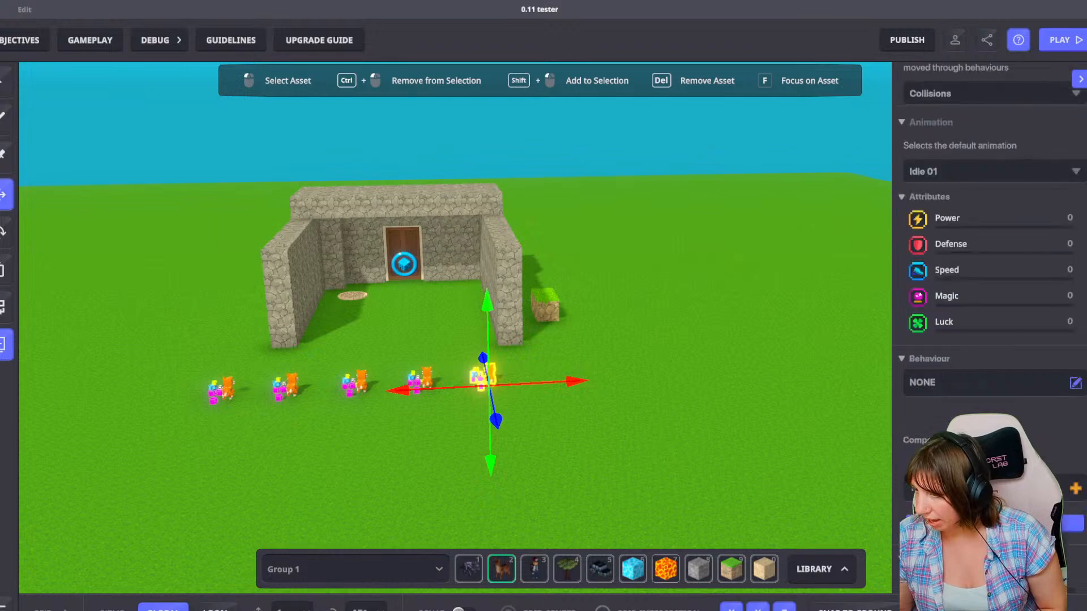
click(1076, 383)
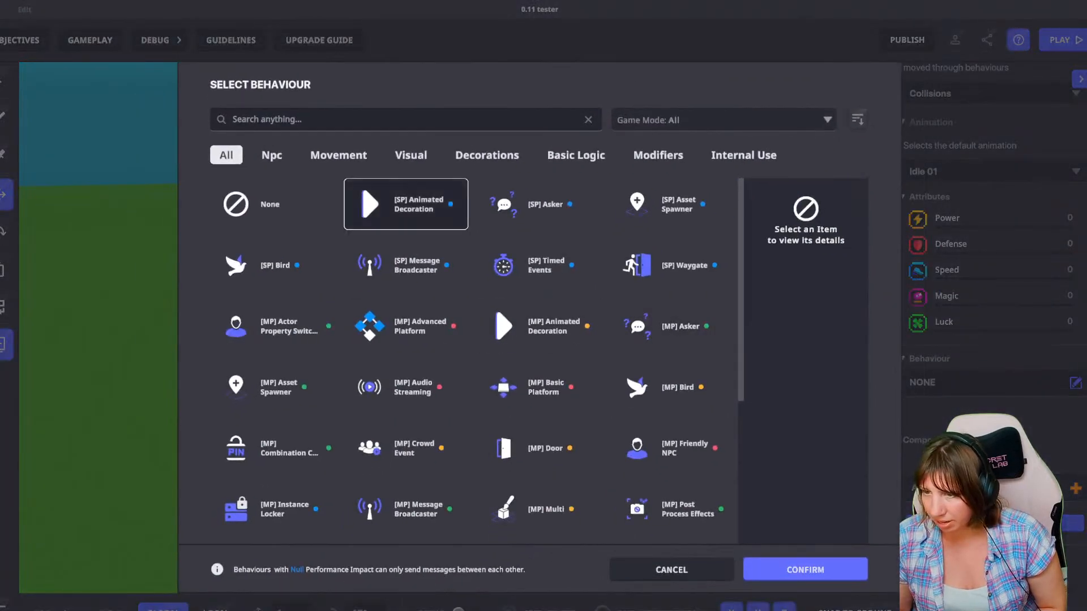
click(406, 205)
click(805, 569)
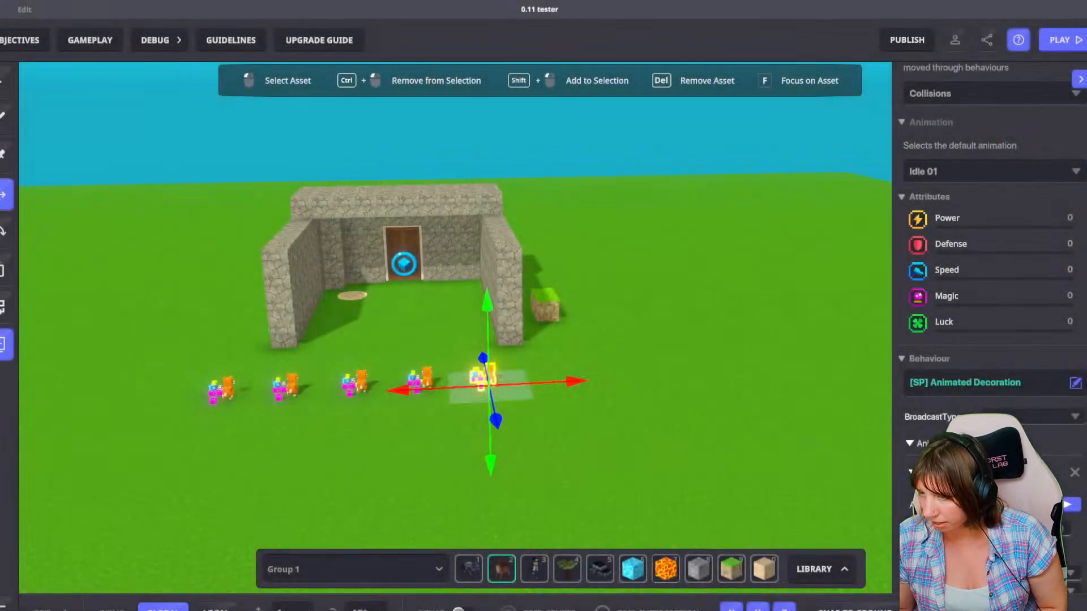
Delete the four other Voxxie and Catalysts copies that have no behaviour, keeping only the one set as Animated Decoration.
click(426, 378)
key(Delete)
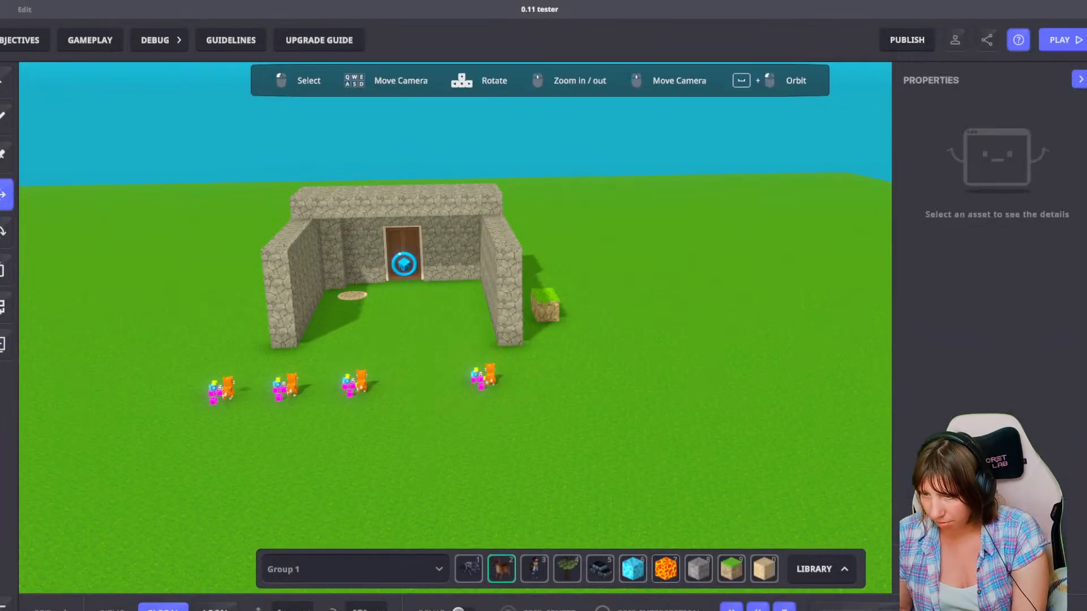
click(283, 388)
key(Delete)
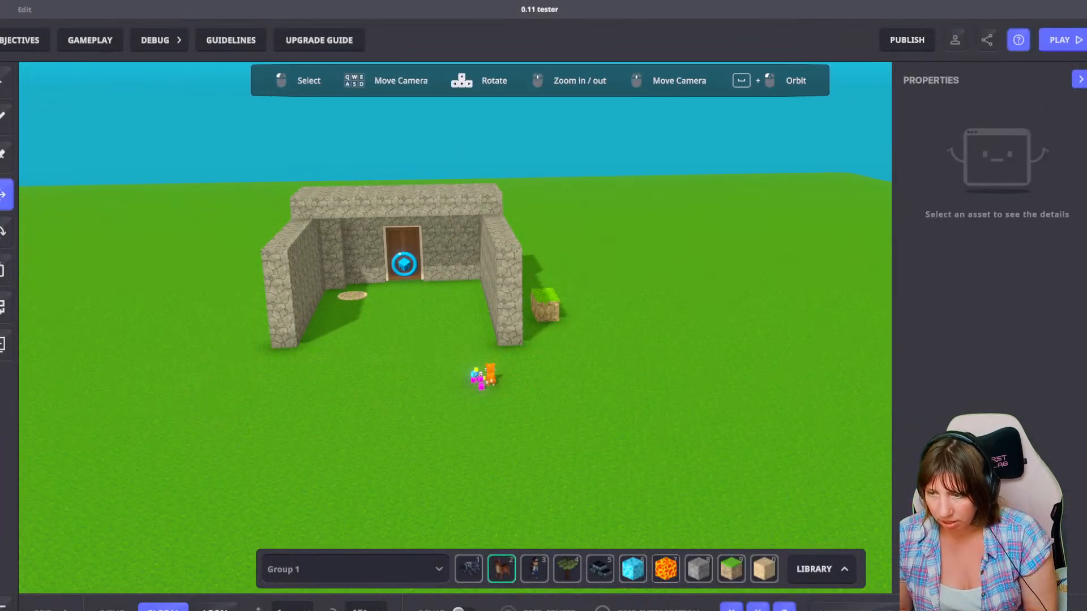
Duplicate the Animated Decoration asset four times and spread the copies along the X axis into a row of five.
click(490, 376)
key(ctrl+d)
drag(427, 389, 209, 400)
key(ctrl+d)
key(ctrl+d)
key(ctrl+d)
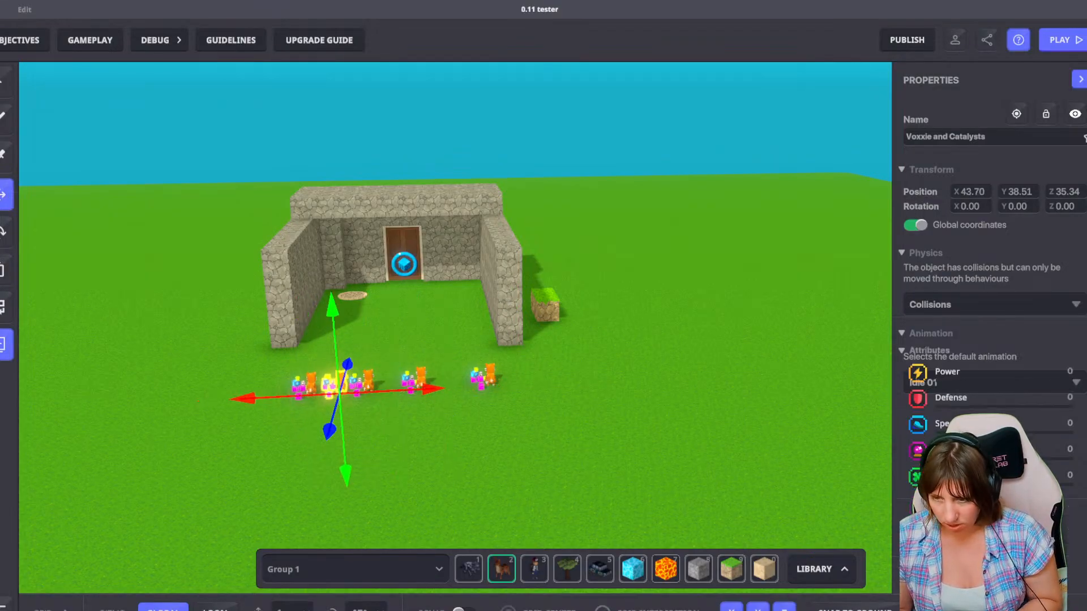
drag(317, 394, 235, 398)
Choose a different Element 1 animation for the asset beside the original and for the middle asset of the row.
click(483, 380)
scroll(988, 294, down, 5)
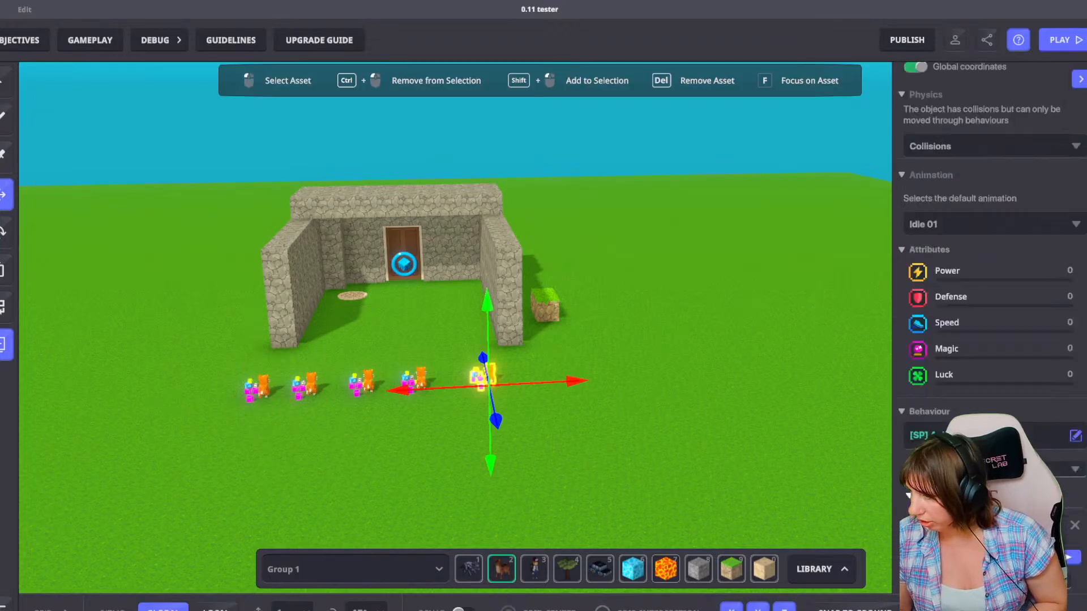
scroll(988, 294, down, 2)
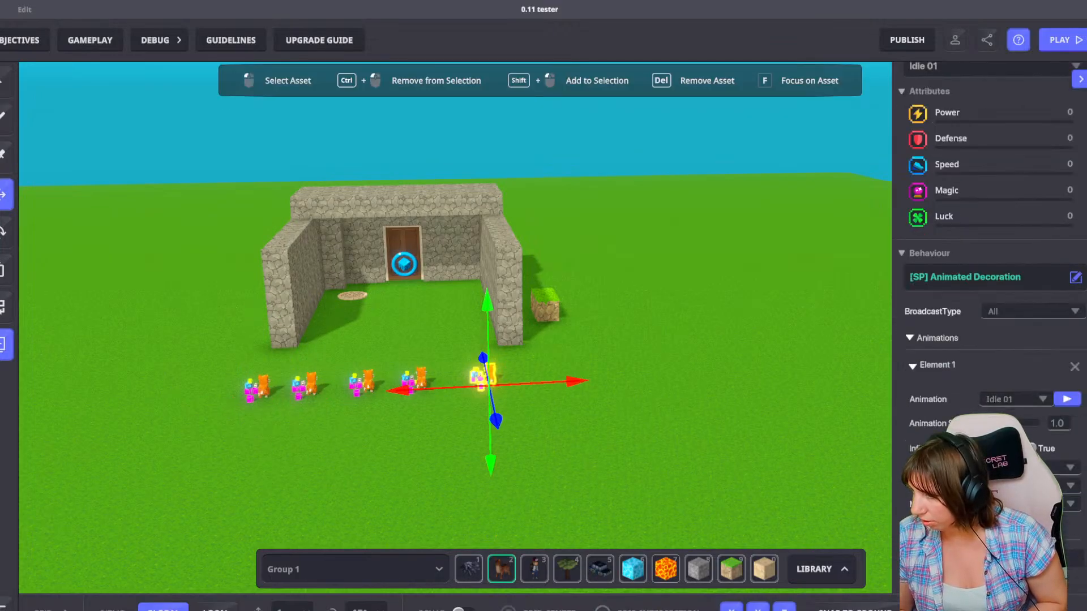
click(419, 380)
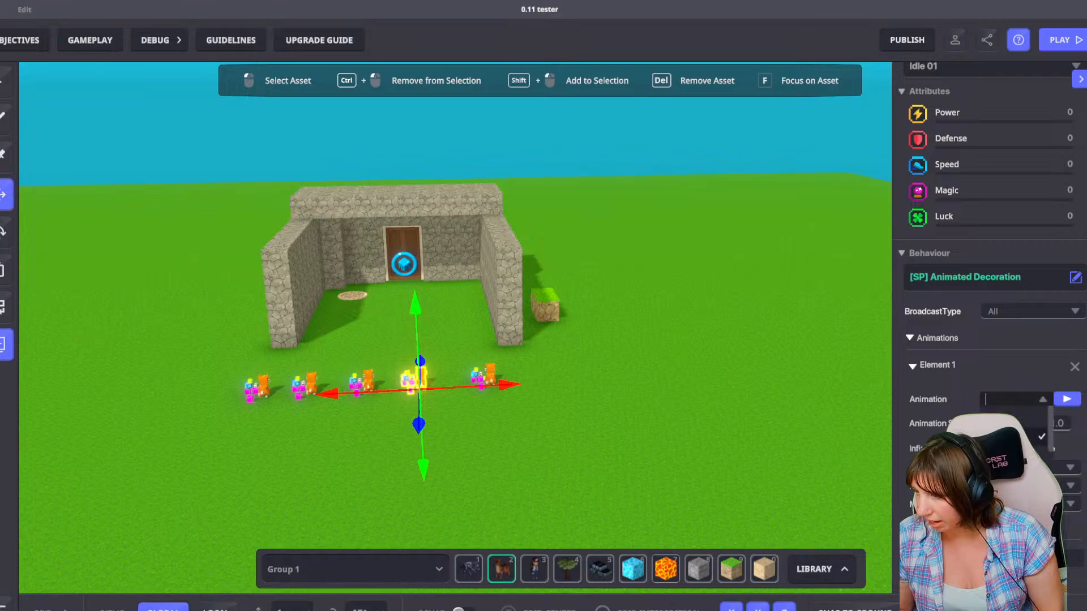
click(357, 384)
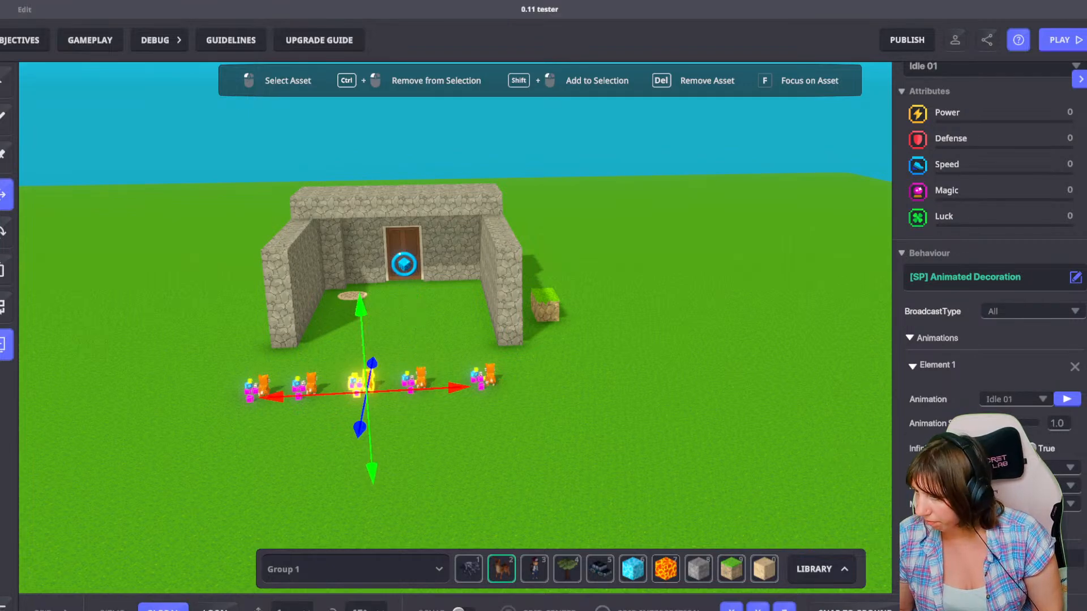
click(1017, 400)
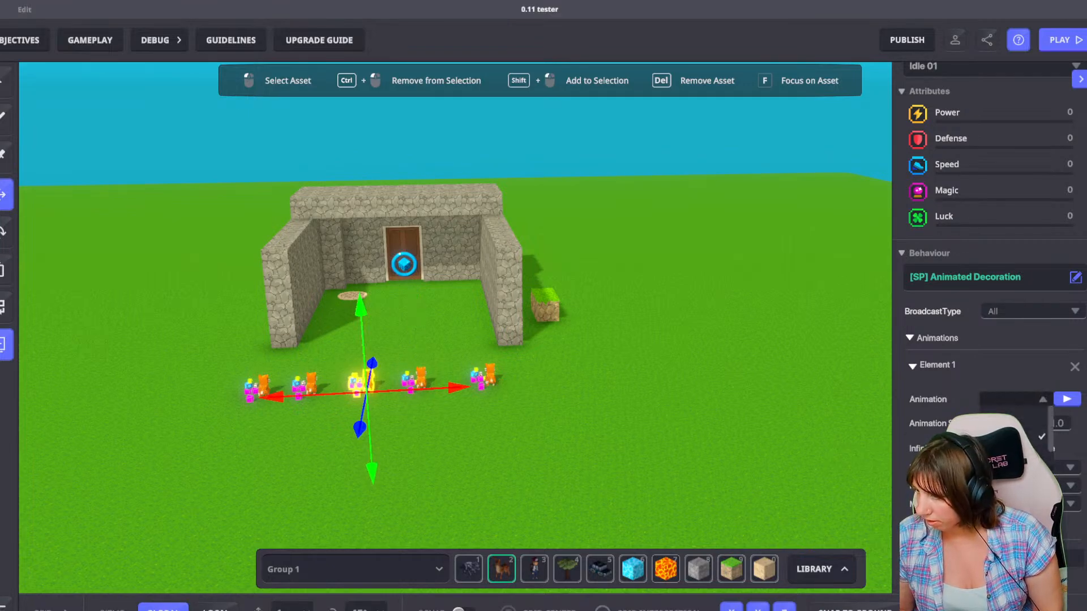
click(1014, 437)
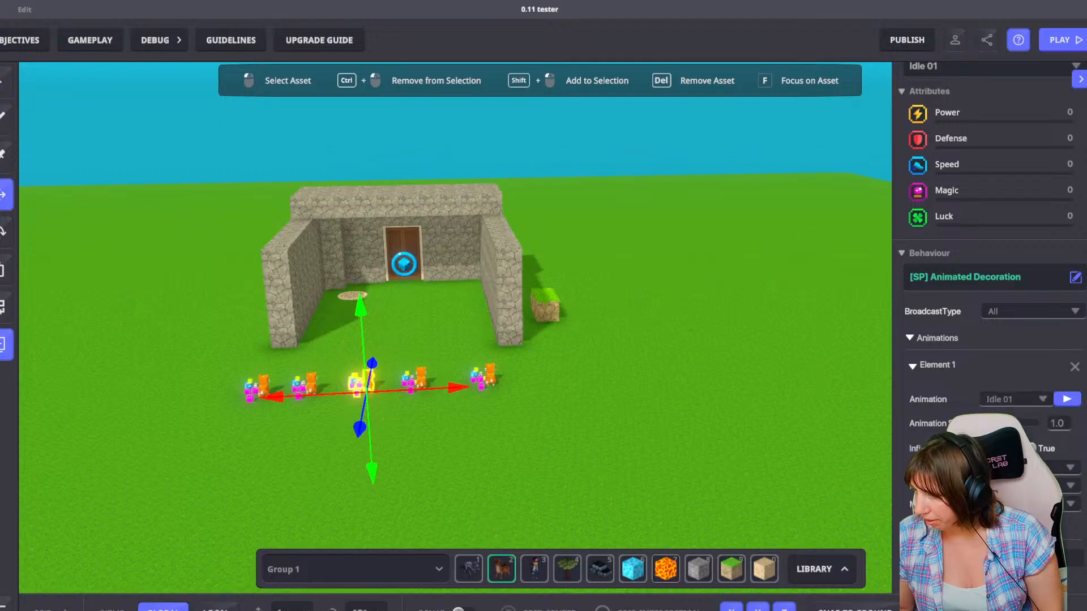
click(1043, 400)
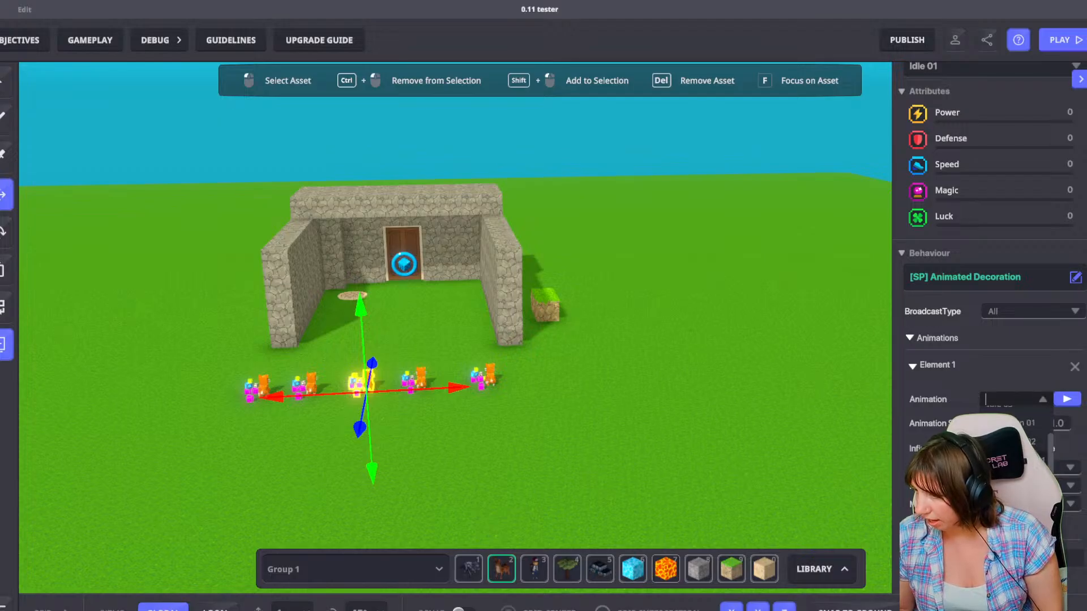
click(1016, 458)
Choose another Element 1 animation for the fourth asset from the original, and set the farthest one to Sit 01.
click(301, 388)
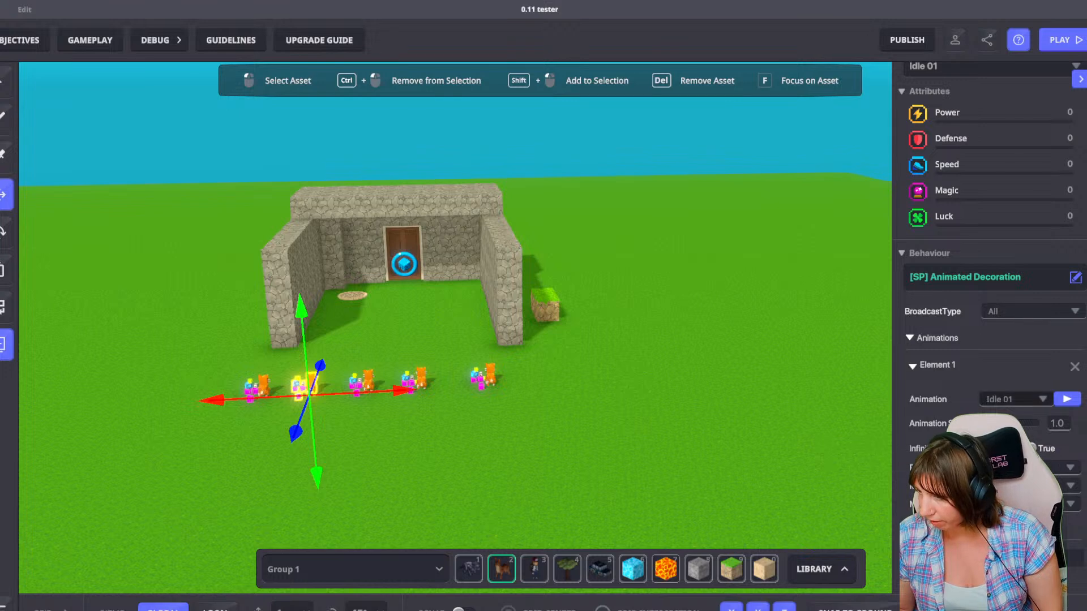
click(1017, 399)
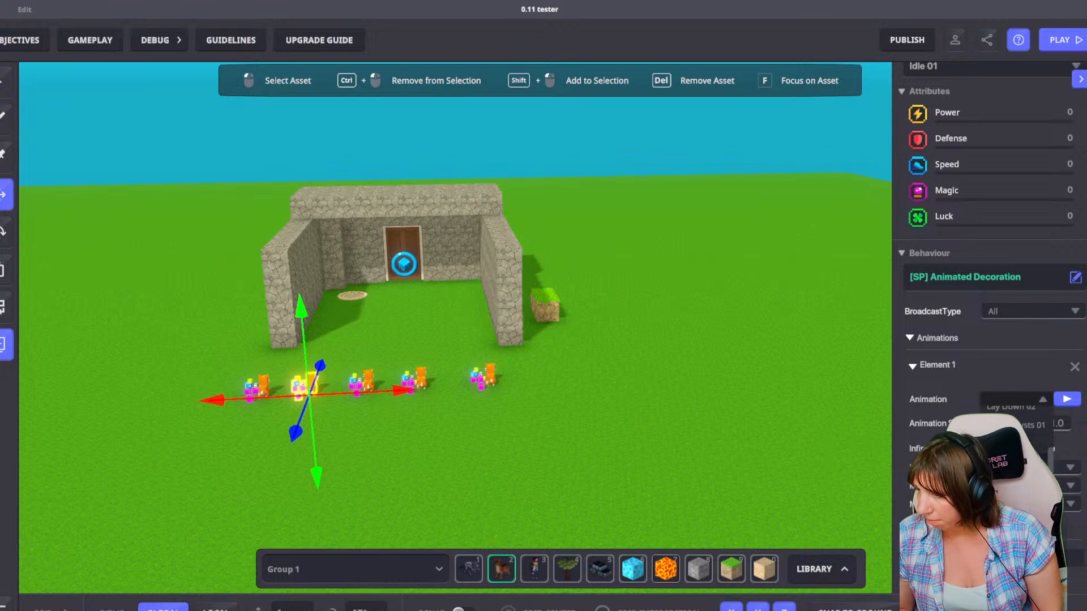
click(1017, 452)
click(260, 388)
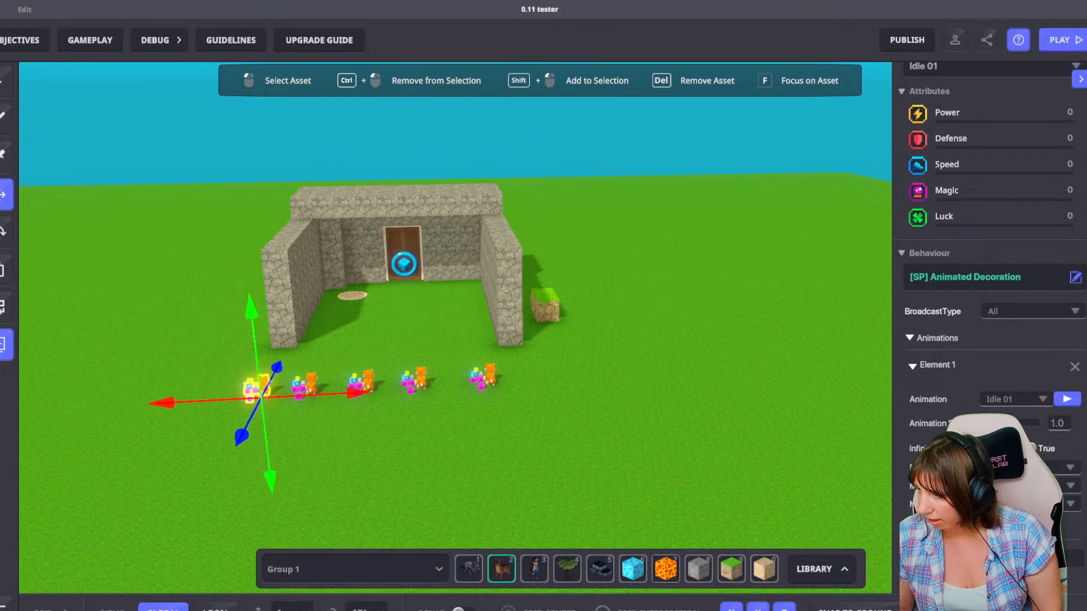
click(1017, 400)
click(1016, 444)
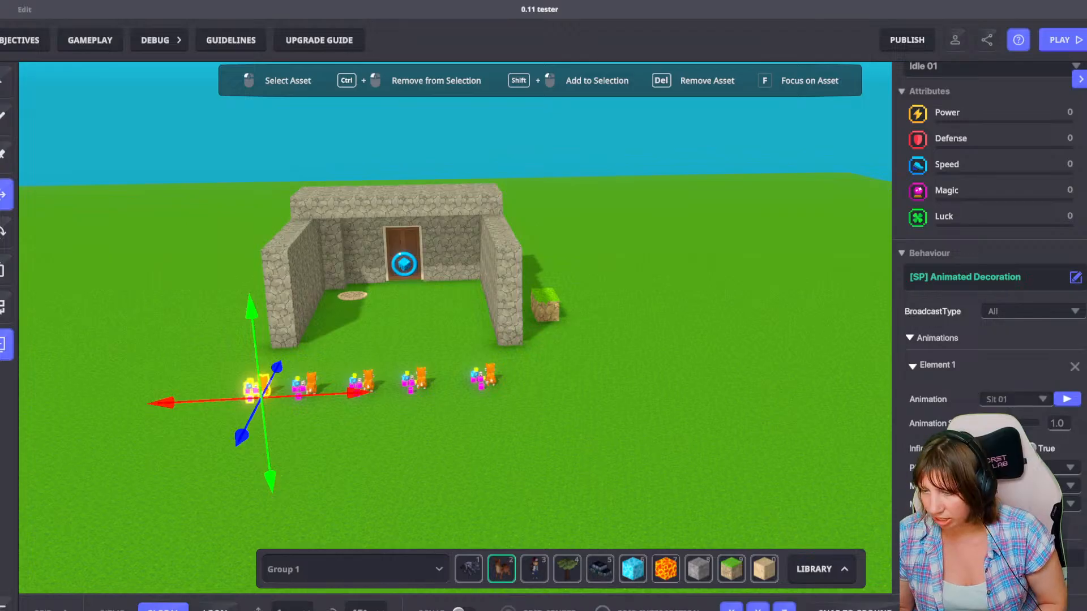
Playtest the experience and walk the avatar out of the building to watch the five cats' animations up close.
click(1064, 40)
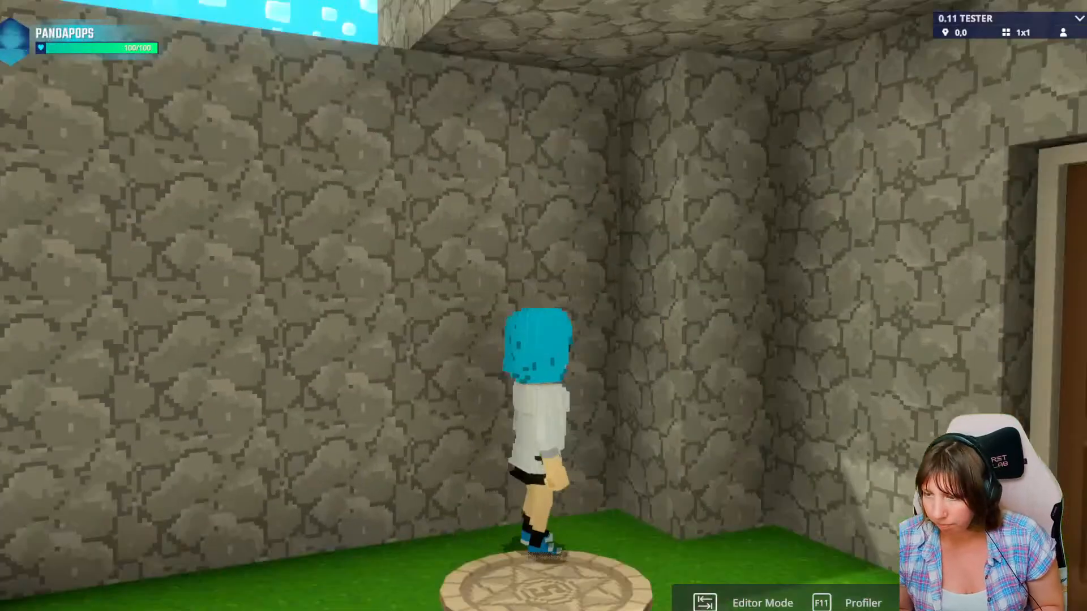
key(w)
key(a)
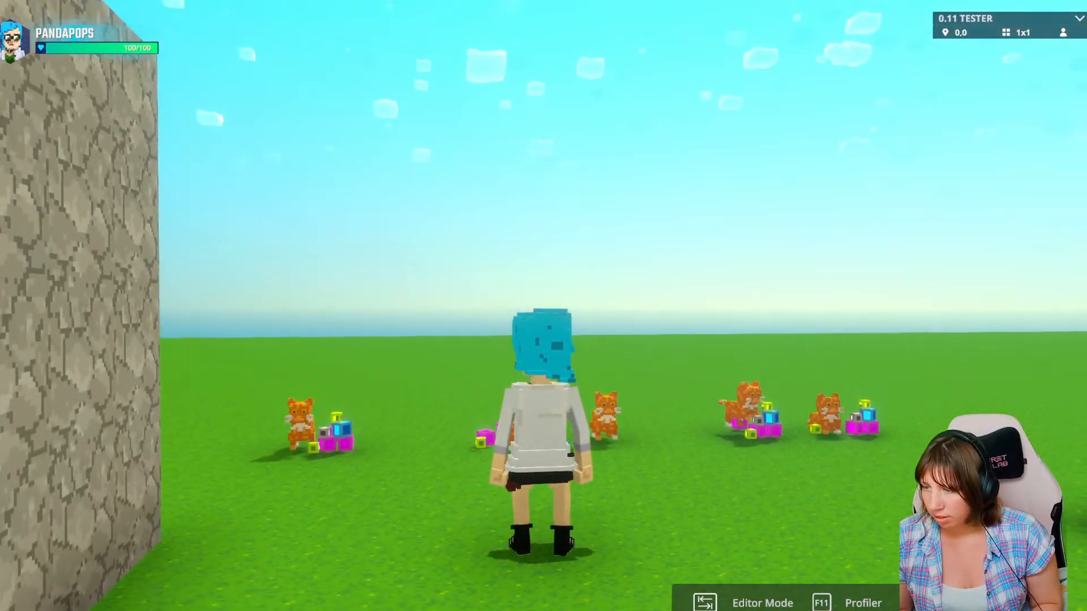
key(w)
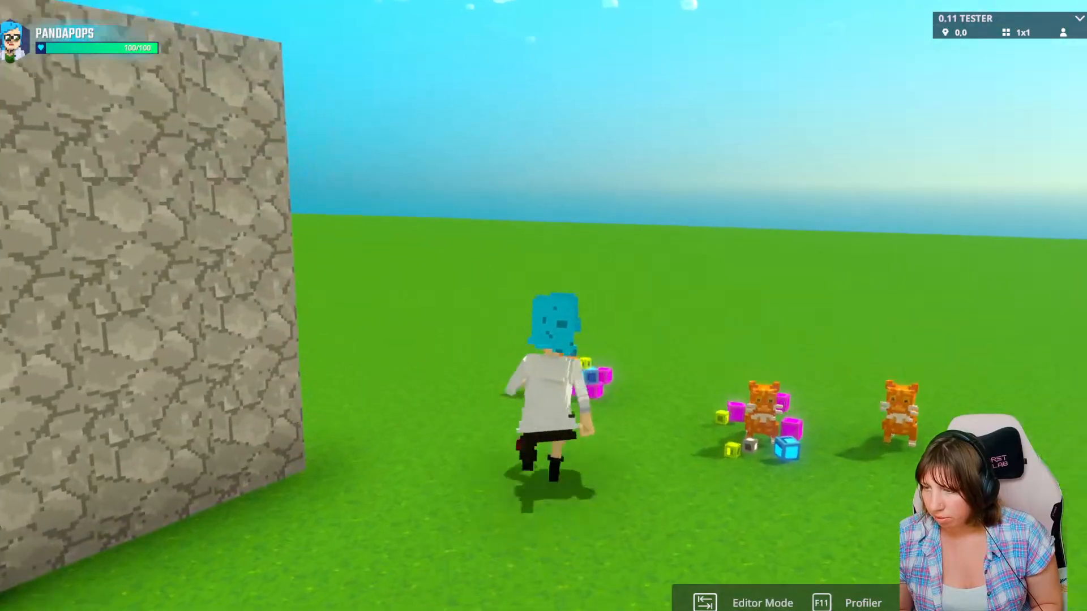
key(space)
key(space)
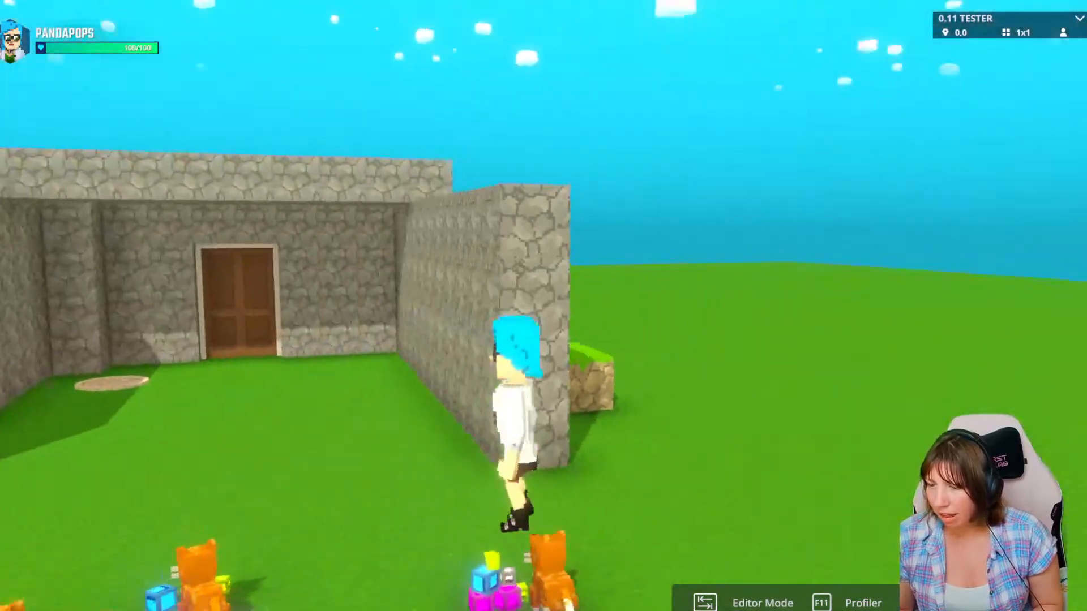
key(space)
key(d)
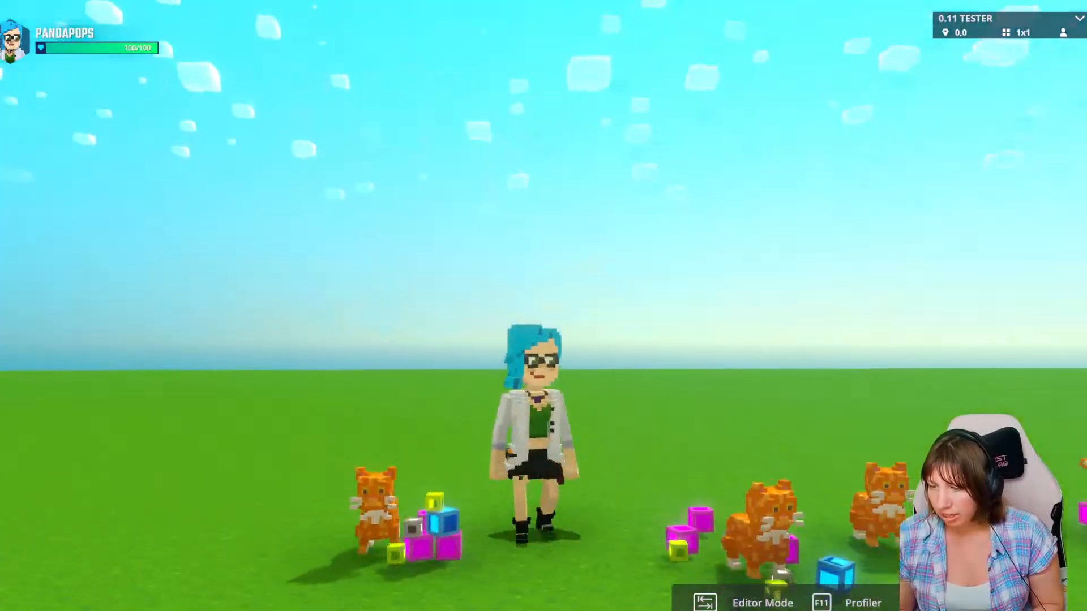
key(space)
key(s)
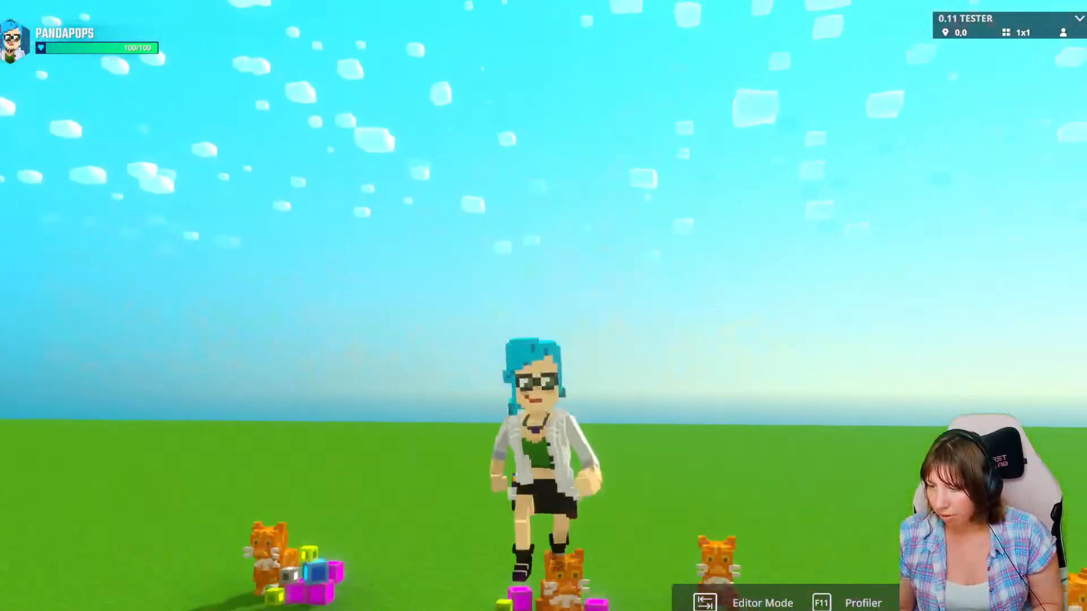
key(w)
key(d)
key(a)
key(space)
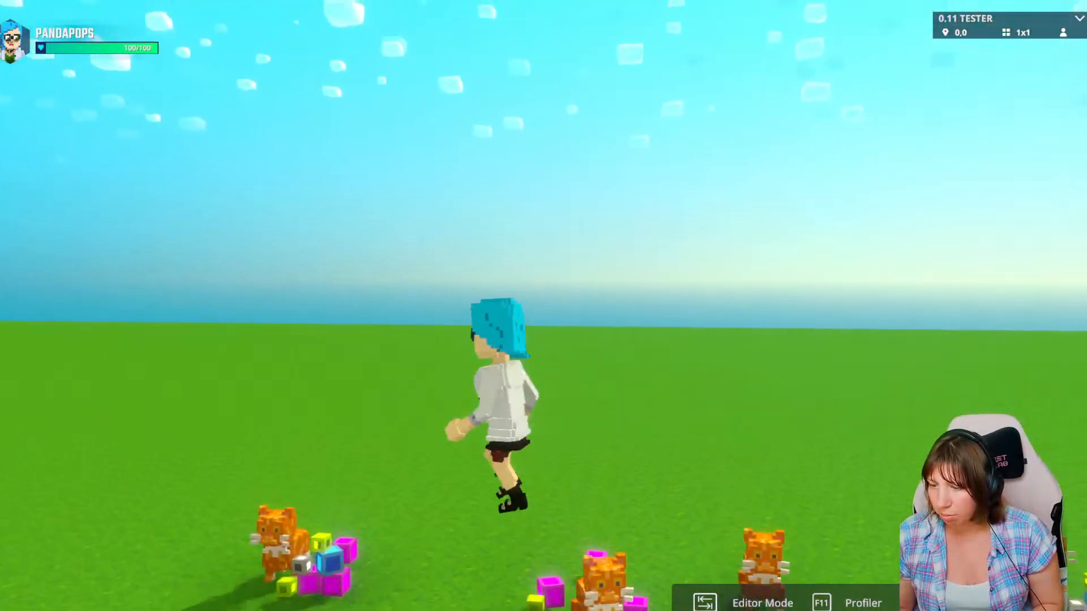
key(d)
key(space)
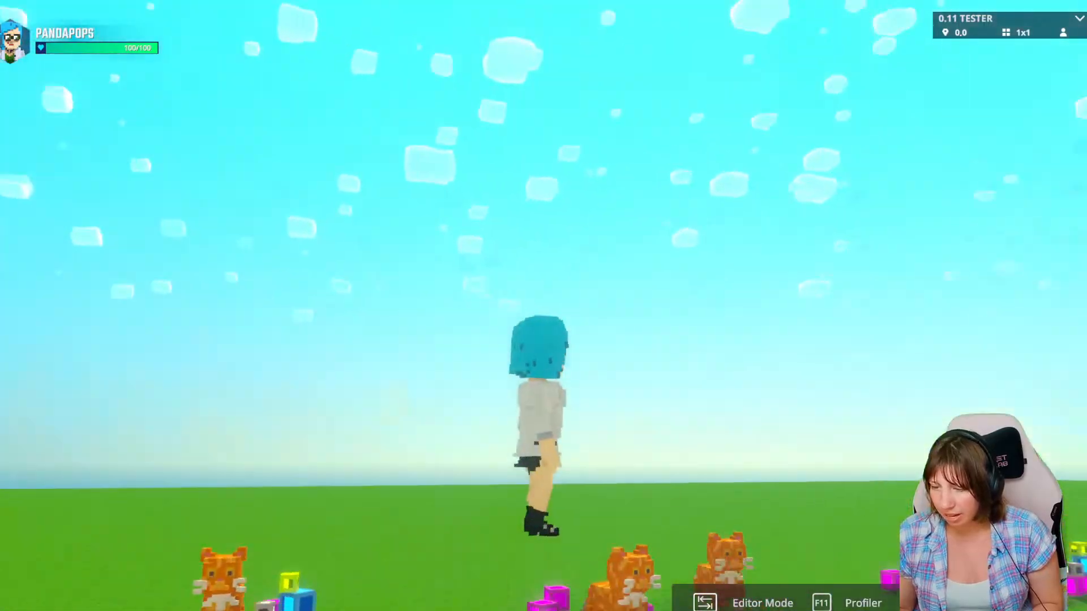
key(d)
key(space)
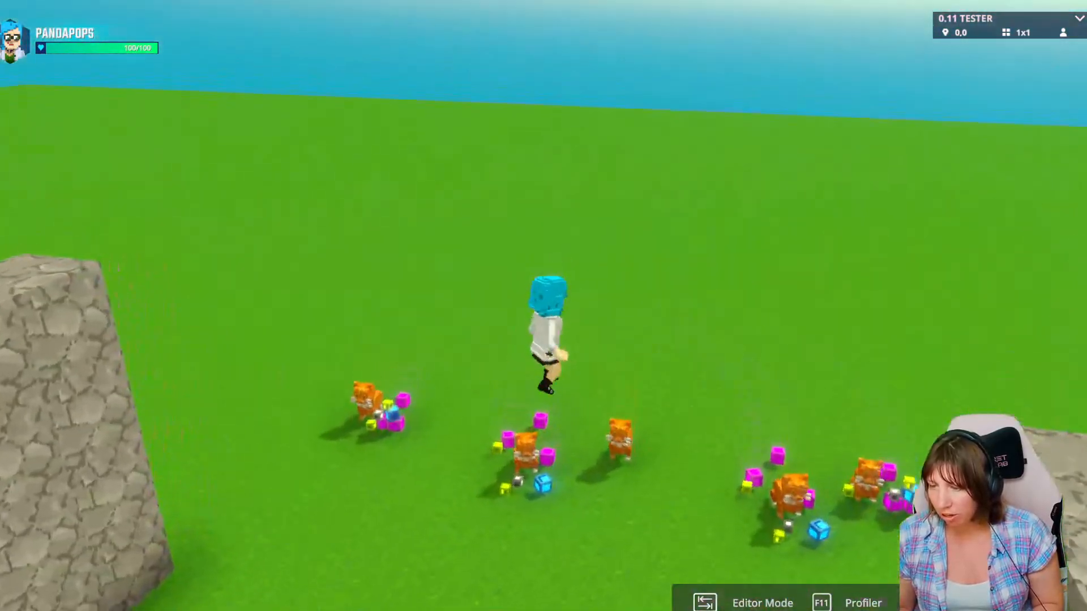
View the row of animated cats from the front, the side and the top of the building, and return to editor mode.
key(s)
key(w)
key(space)
key(s)
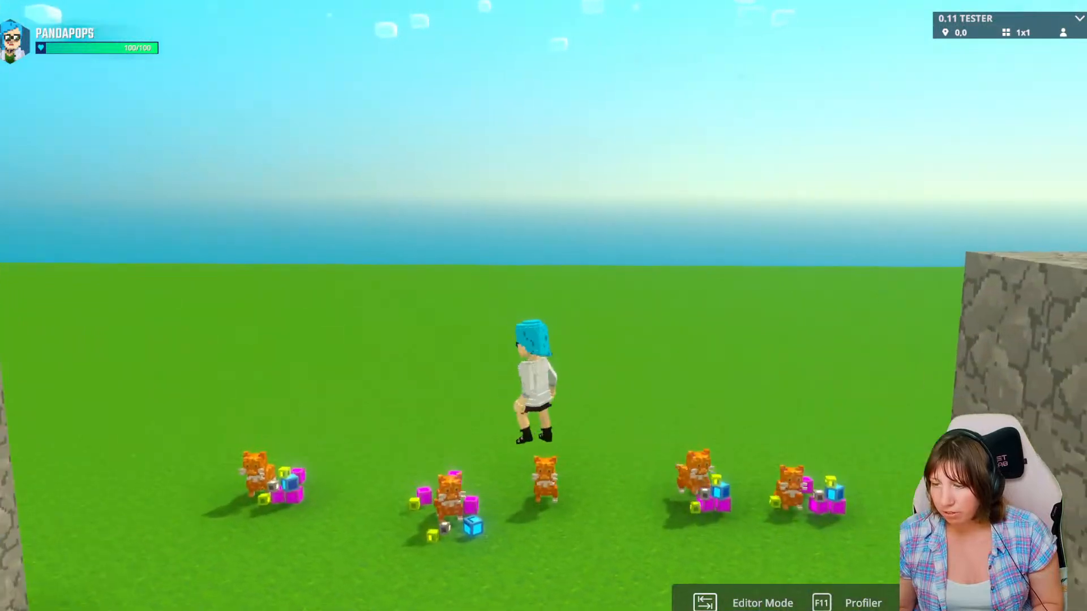
key(w)
key(s)
key(w)
key(space)
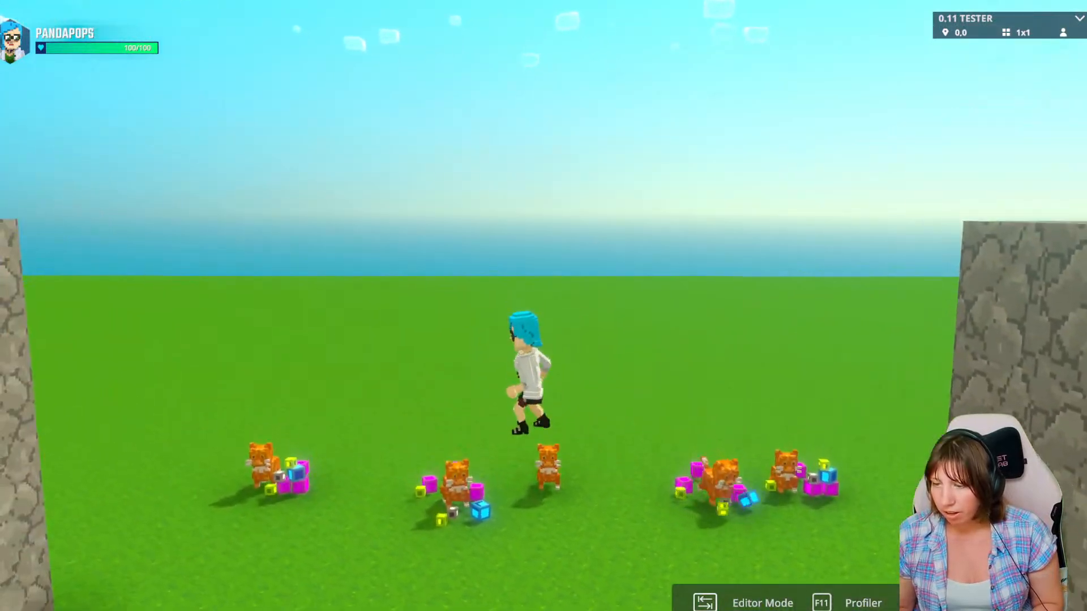
key(s)
key(d)
key(space)
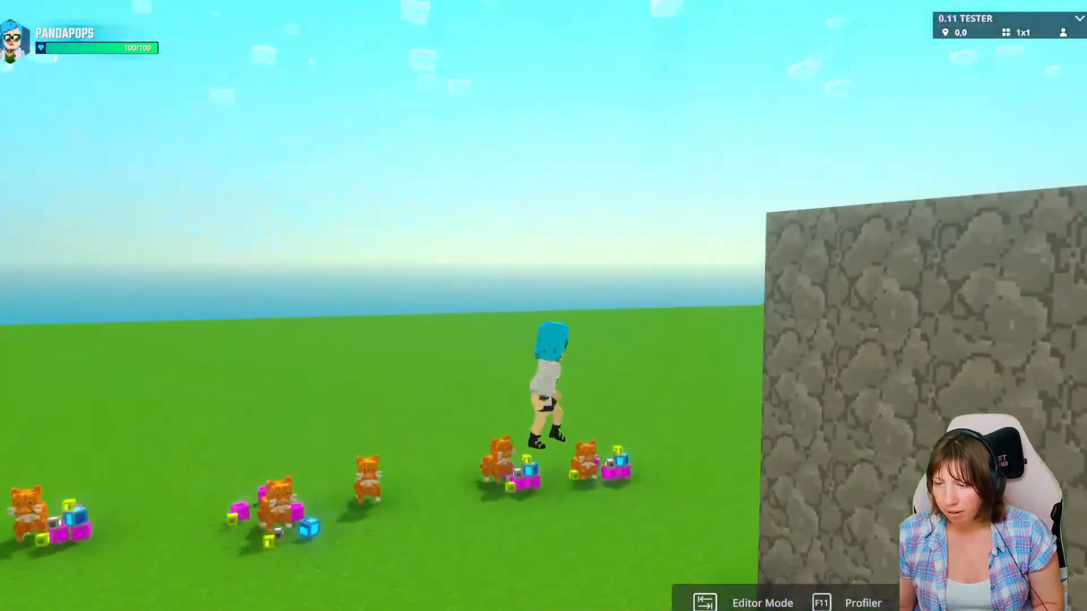
key(s)
key(w)
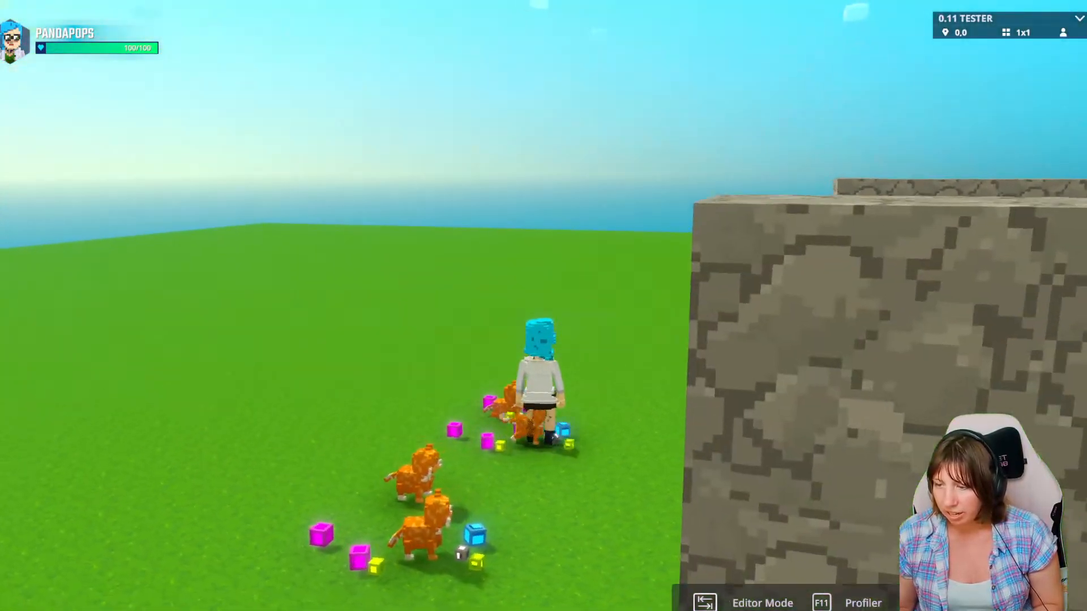
key(s)
key(w)
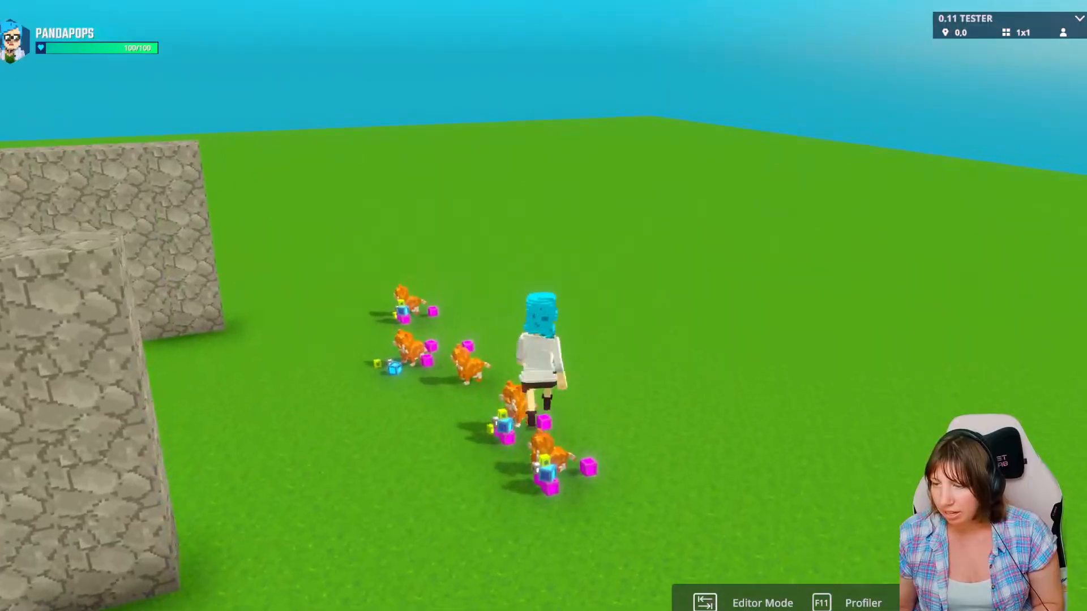
key(space)
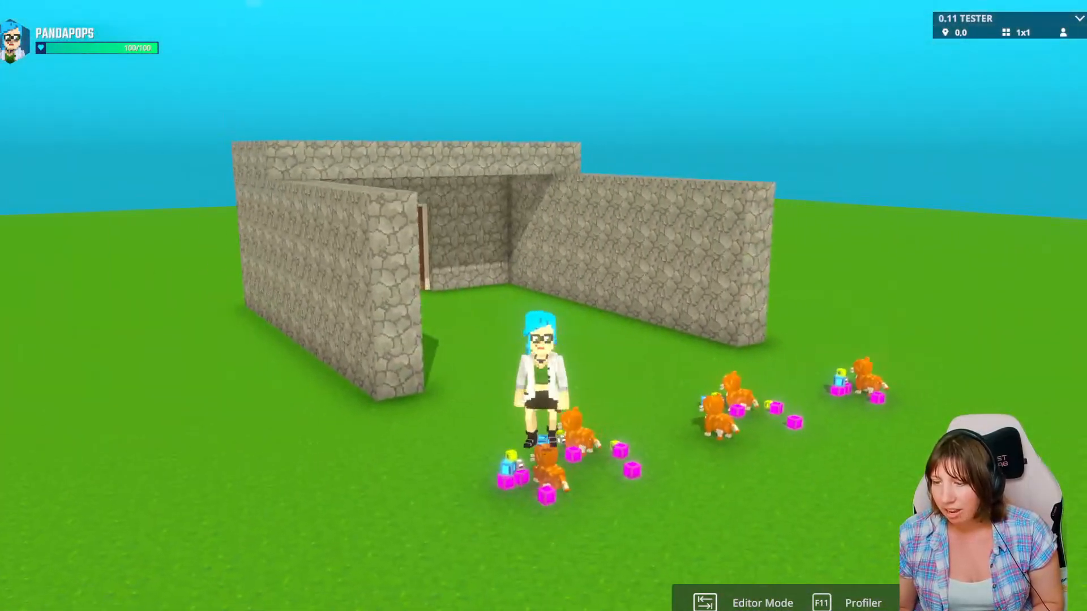
key(w)
key(space)
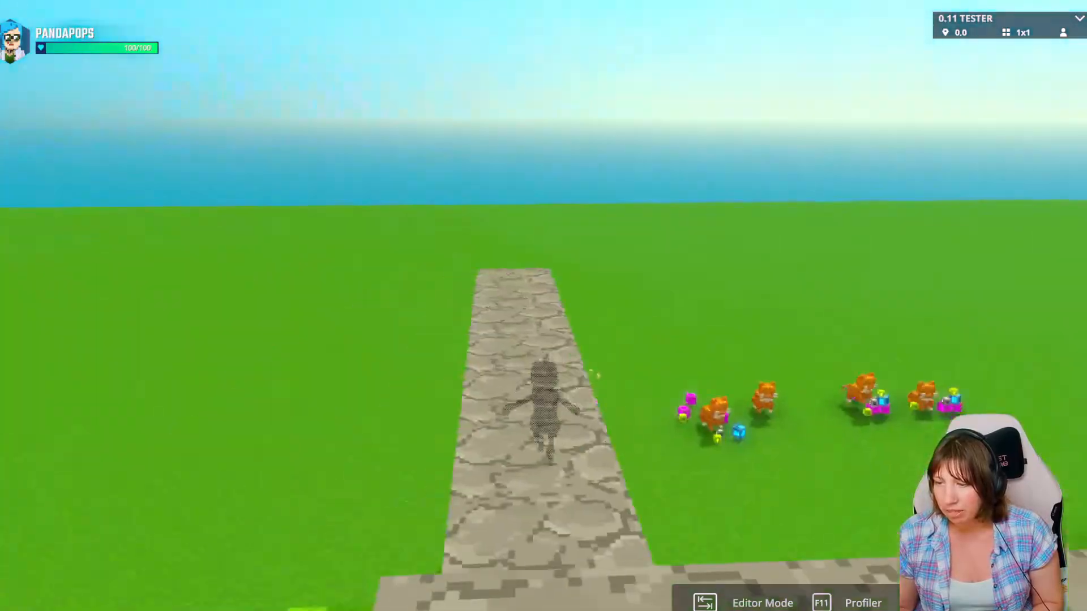
key(Tab)
Move the original end asset farther from its neighbours along the X axis, to about X 49.85.
scroll(395, 414, up, 5)
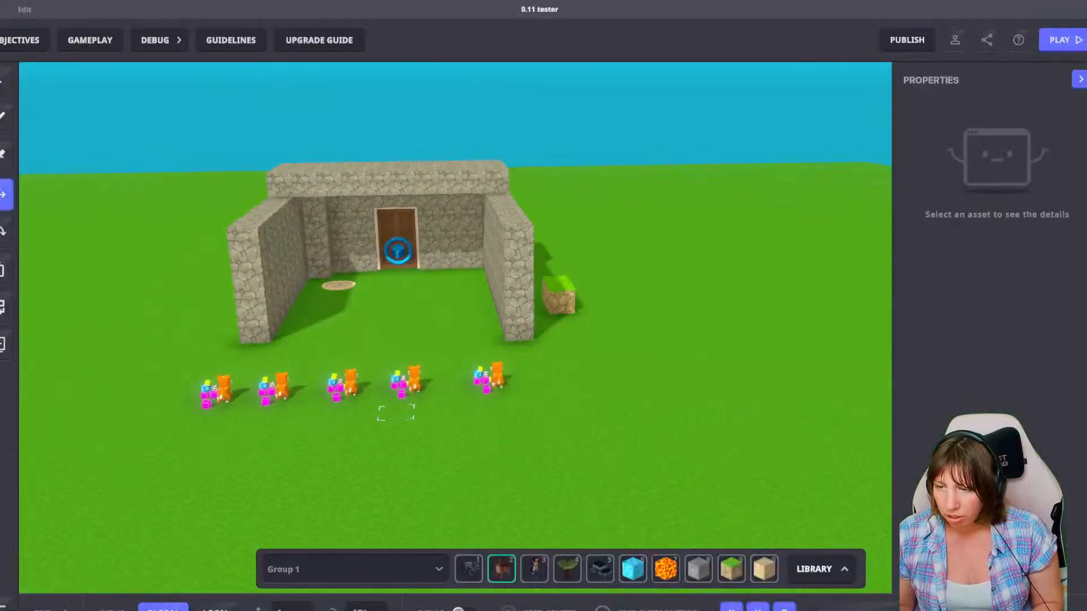
right_drag(395, 413, 428, 317)
scroll(696, 424, down, 5)
click(378, 323)
drag(290, 316, 239, 311)
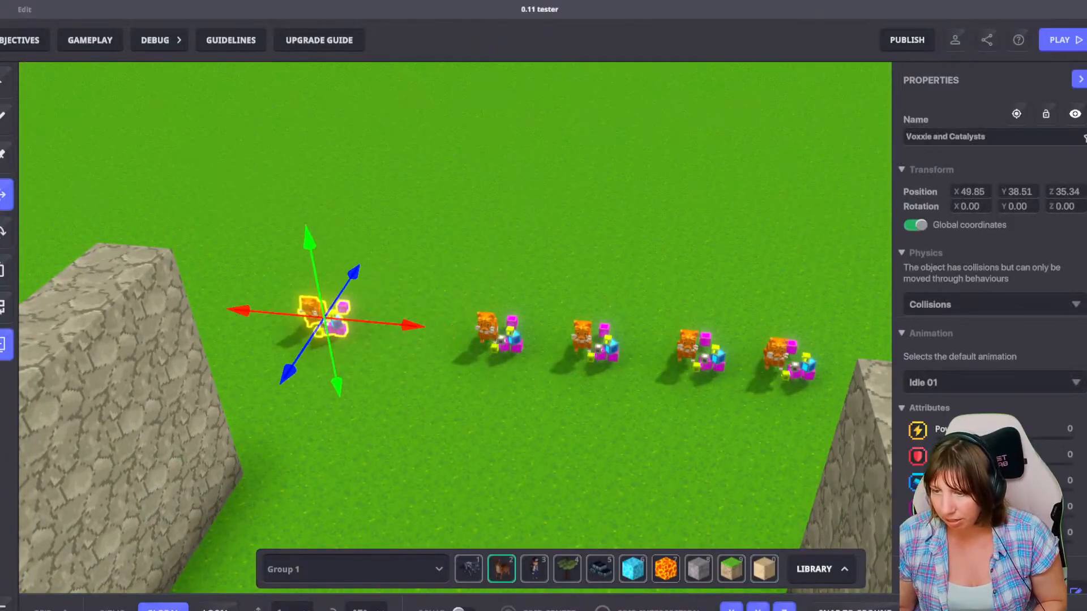
Move the second asset, the one playing Idle 02, along the X axis closer to the end asset.
click(497, 334)
drag(578, 293, 833, 364)
click(497, 333)
scroll(869, 492, down, 1)
scroll(939, 498, down, 3)
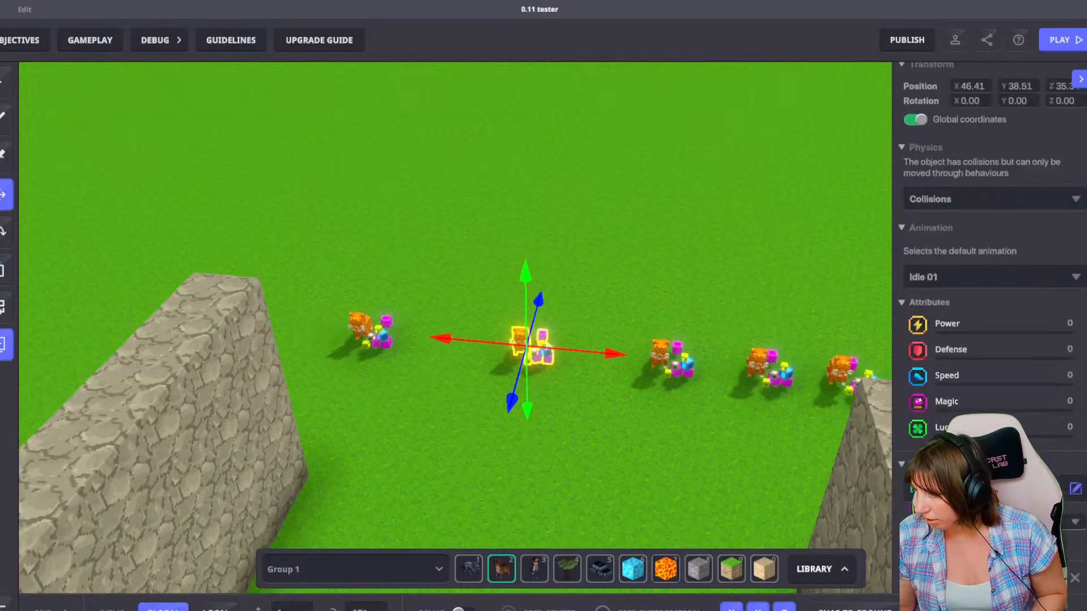
scroll(869, 491, up, 1)
scroll(928, 504, down, 3)
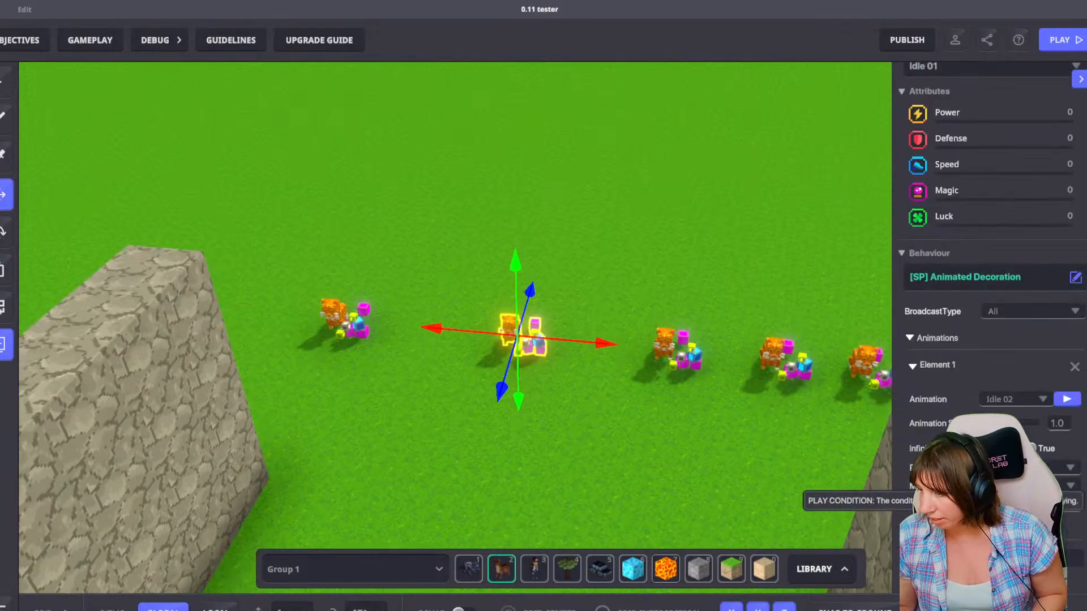
drag(604, 342, 541, 340)
Move the middle asset of the row along the X axis closer to the Idle 02 asset.
click(679, 348)
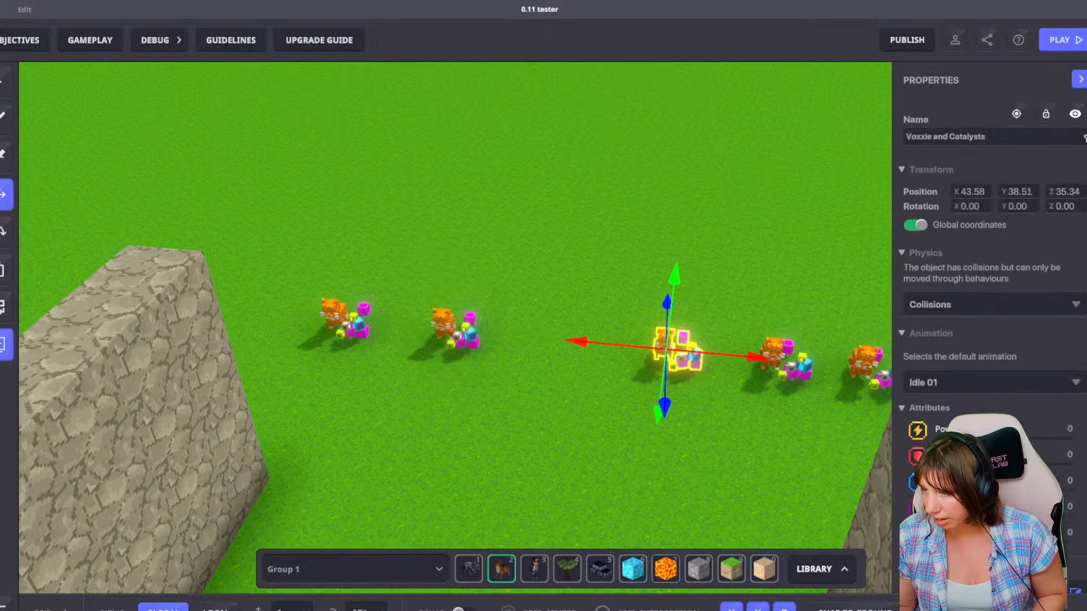
scroll(962, 283, down, 3)
scroll(929, 504, down, 2)
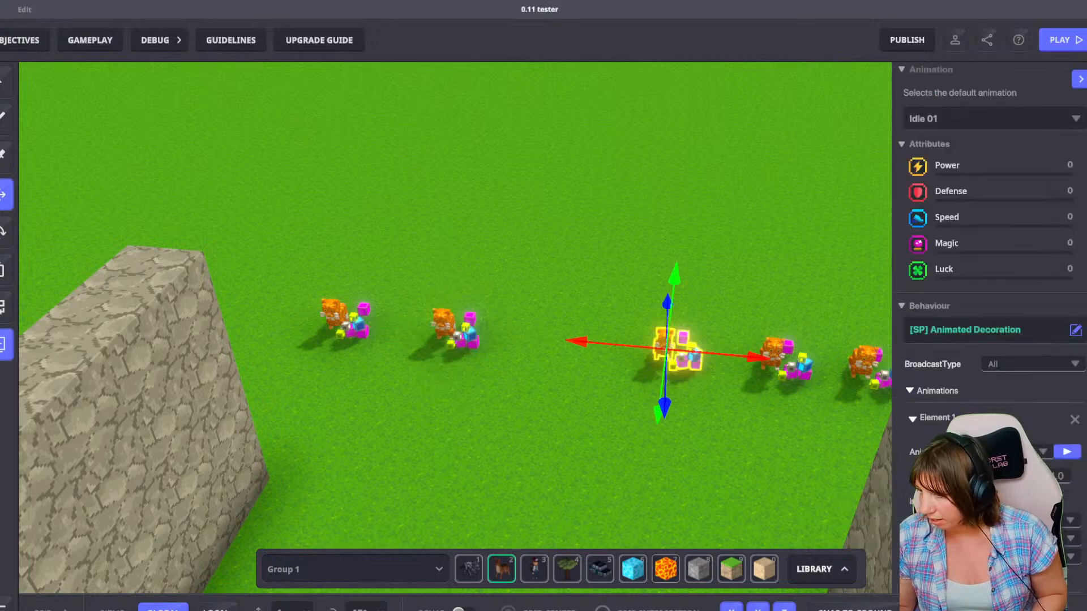
drag(713, 352, 600, 349)
Move the middle asset and the Idle 02 asset back along the Z axis, staggering them behind the row.
click(784, 359)
scroll(934, 486, down, 1)
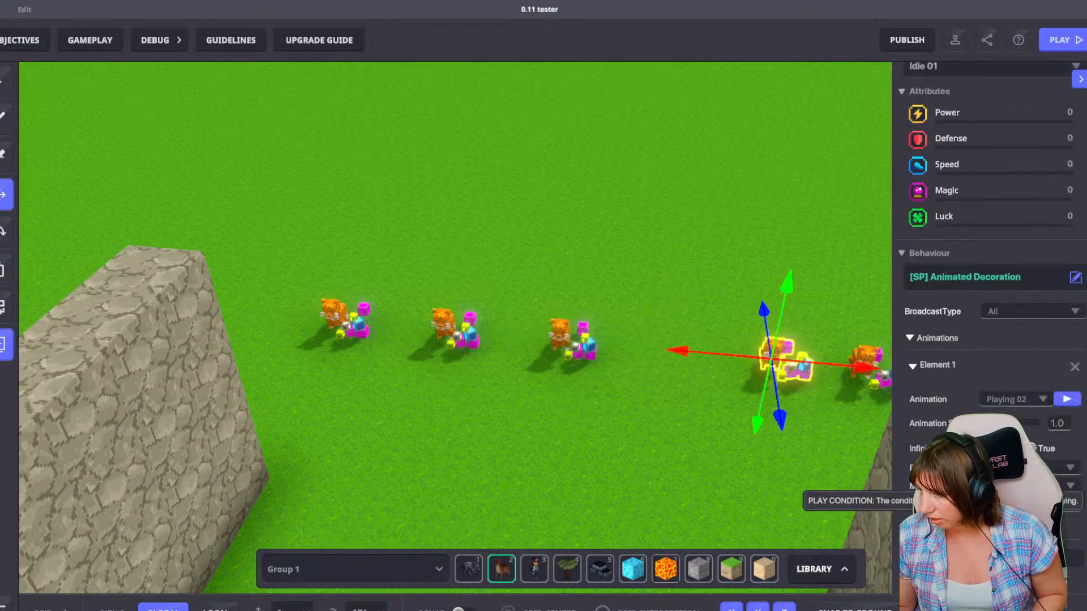
click(573, 341)
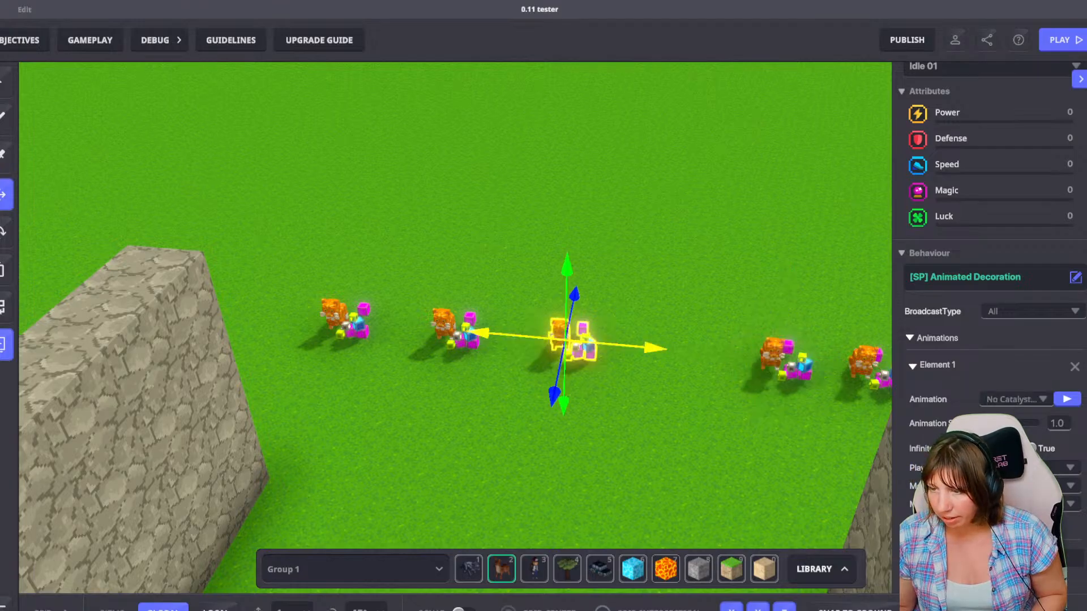
drag(572, 340, 590, 242)
click(458, 334)
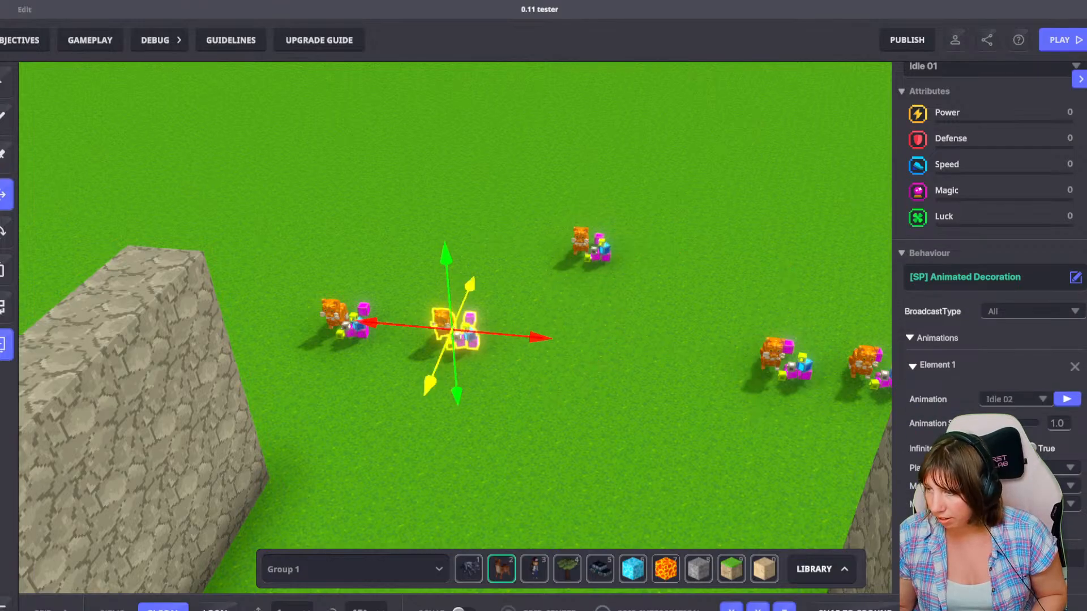
drag(455, 331, 430, 269)
Move the Playing 02 asset along X toward the others and forward along Z, to about X 44.69, Z 36.31.
click(786, 361)
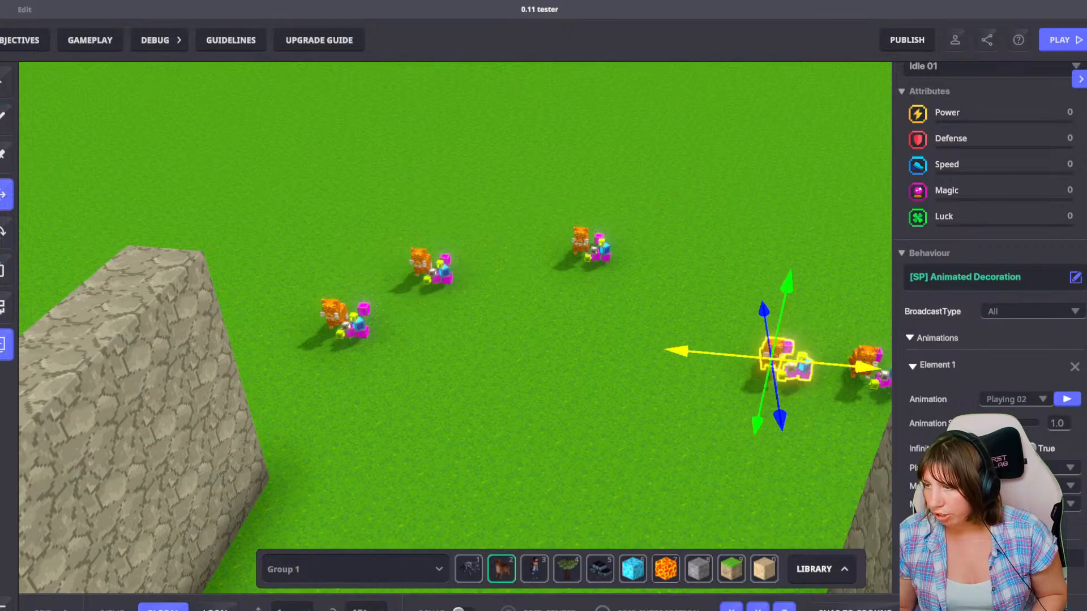
drag(785, 361, 615, 345)
drag(600, 400, 595, 435)
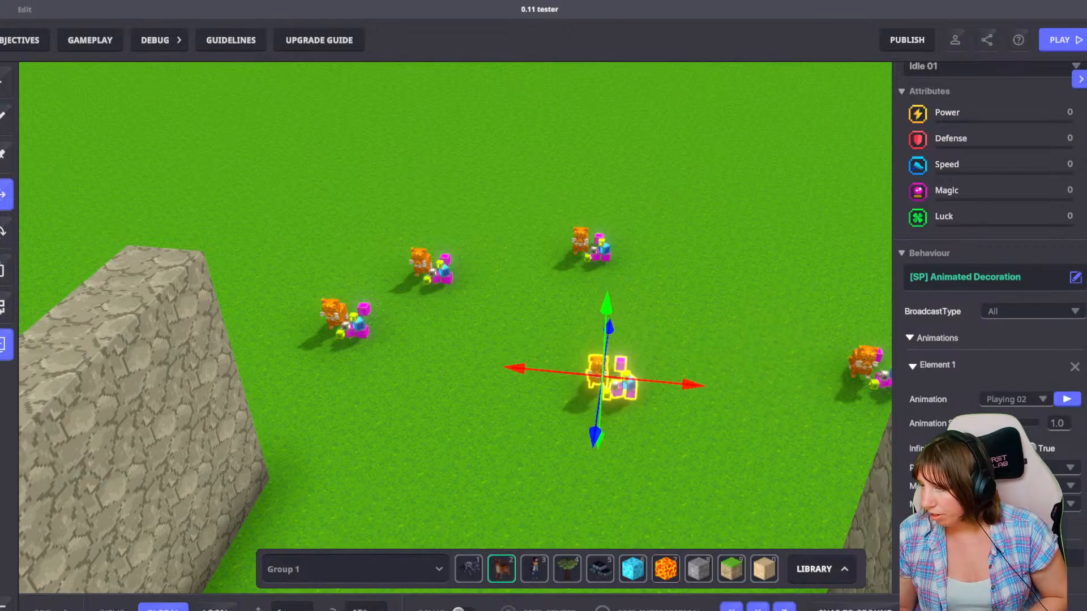
Set the Playing 02 asset's physics to No Collisions and preview its Element 1 animation up close from the side.
scroll(990, 255, up, 5)
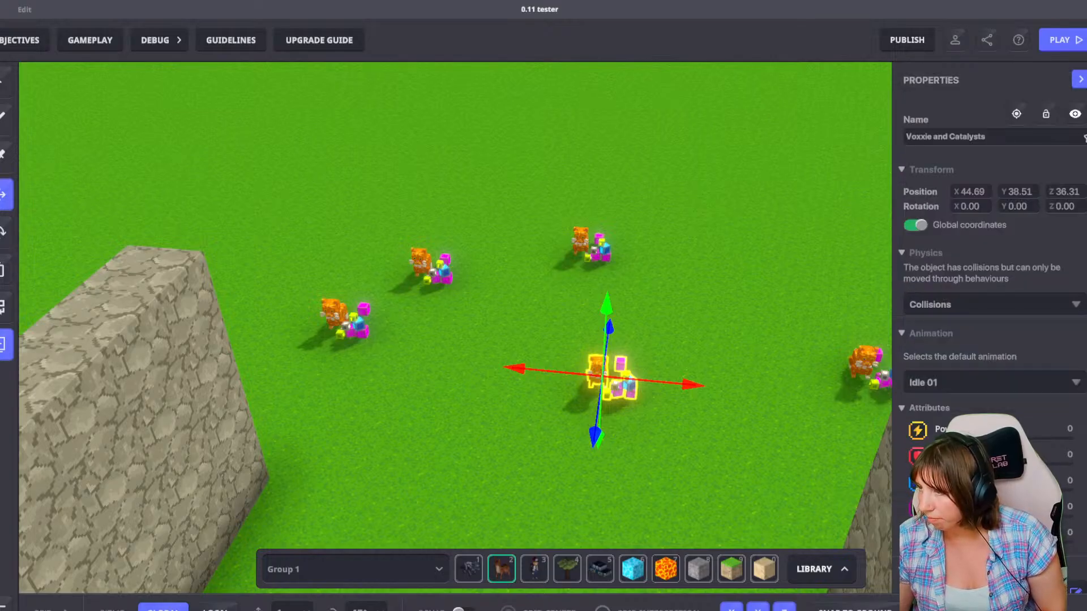
click(994, 304)
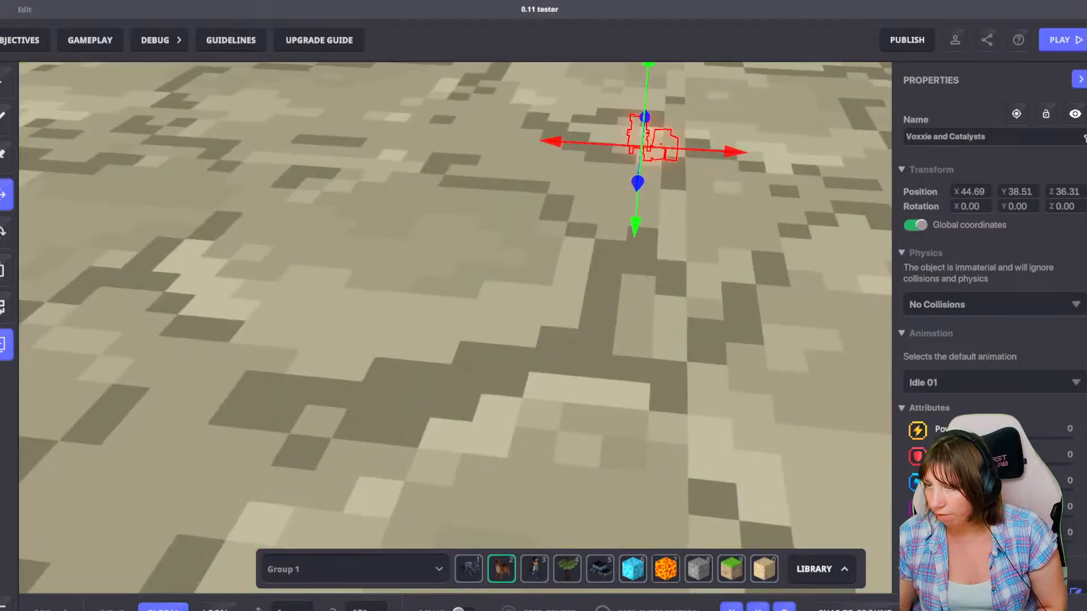
scroll(633, 362, up, 3)
middle_drag(631, 368, 643, 322)
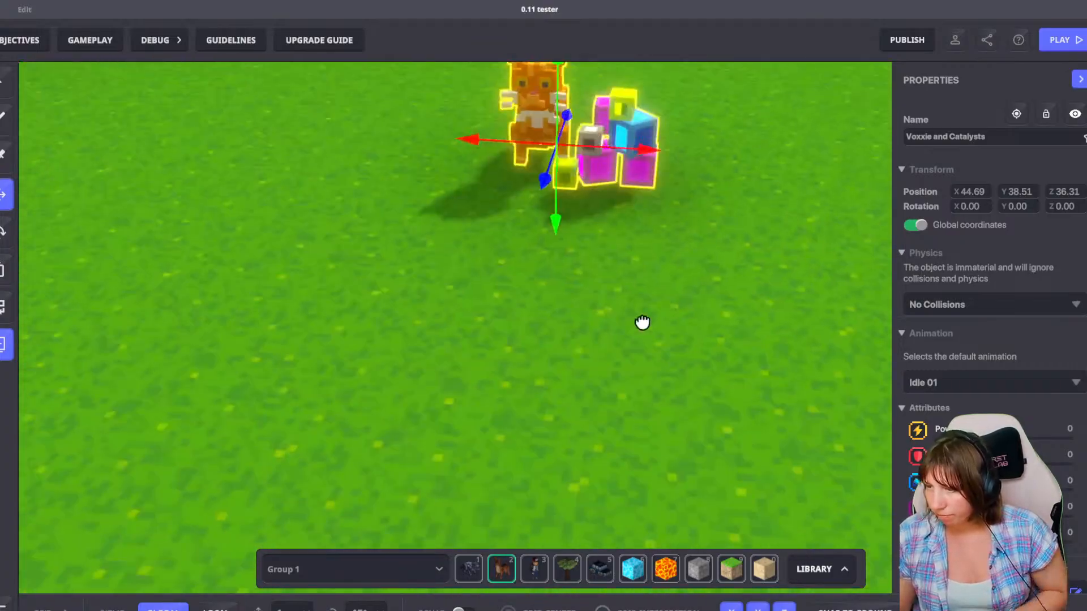
right_drag(643, 323, 775, 272)
middle_drag(775, 272, 722, 447)
scroll(985, 441, down, 3)
click(1069, 558)
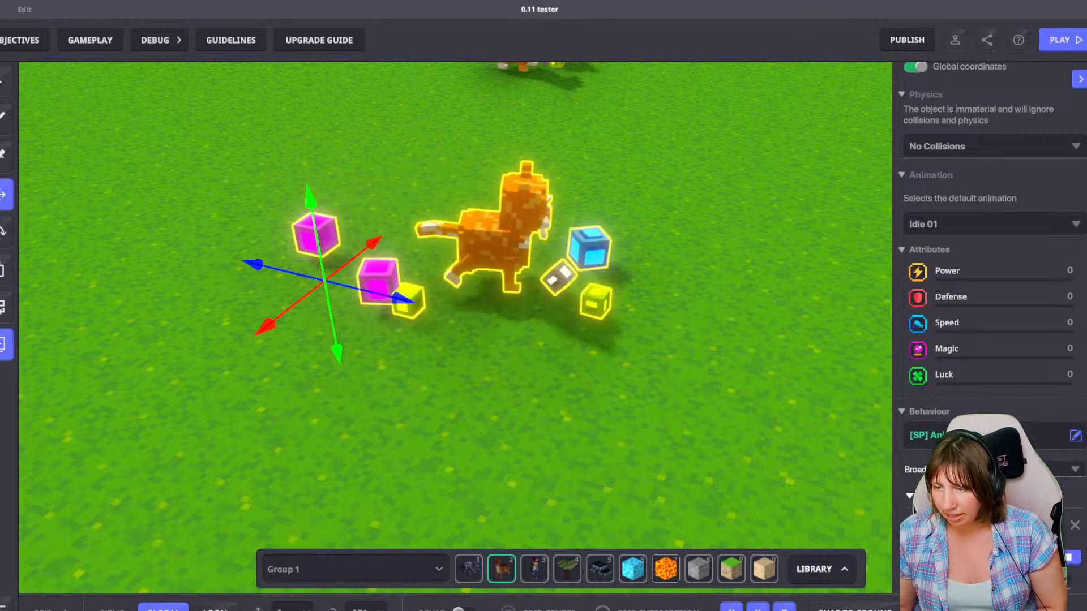
Replace the previous asset library search with a search for "rock".
click(822, 569)
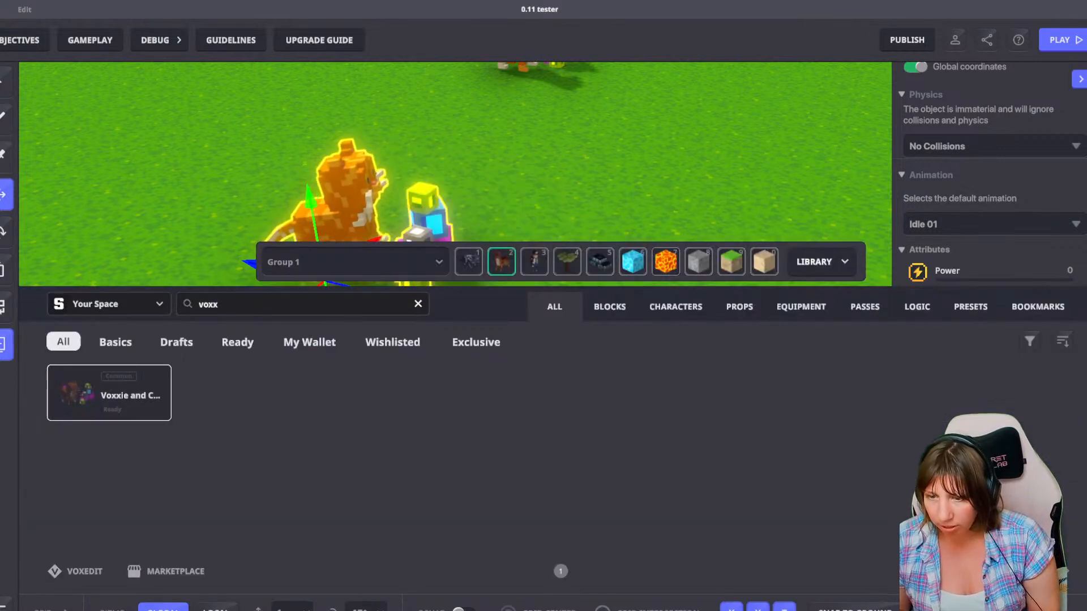
click(303, 304)
key(ctrl+a)
key(BackSpace)
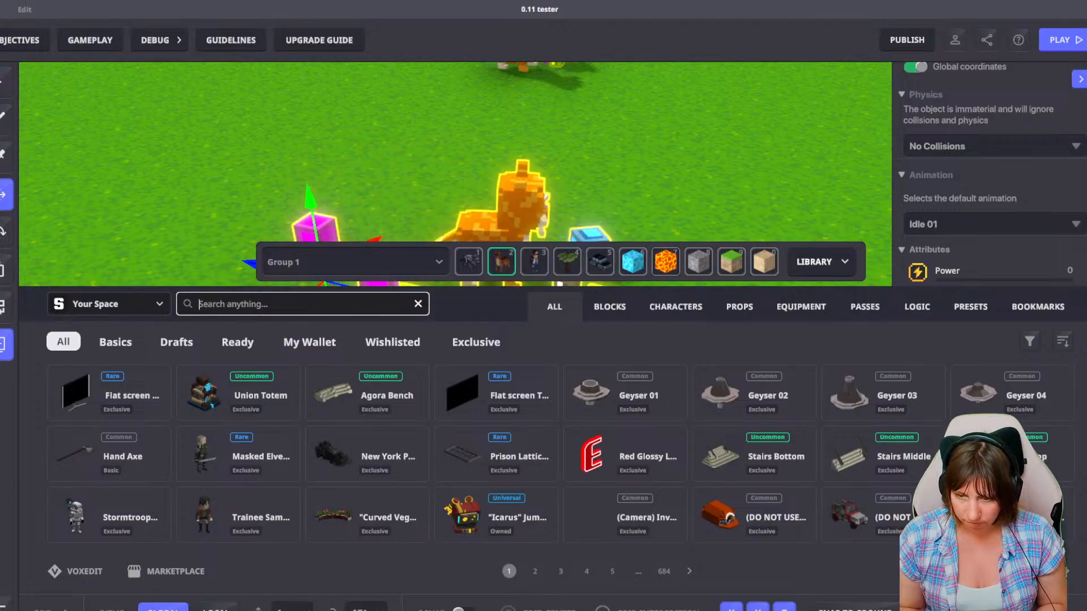
click(255, 304)
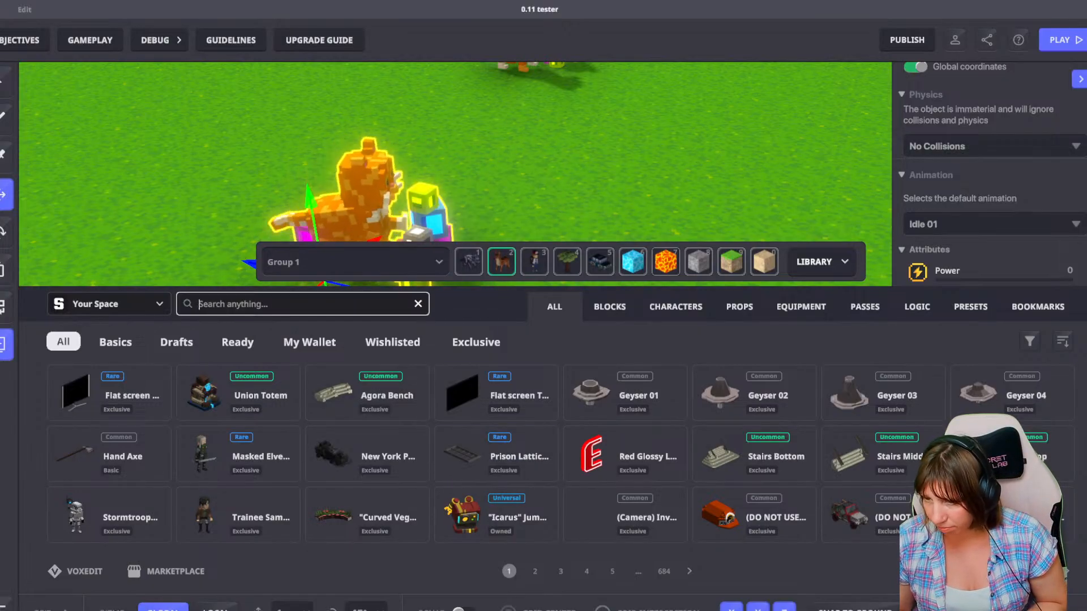
text(rock)
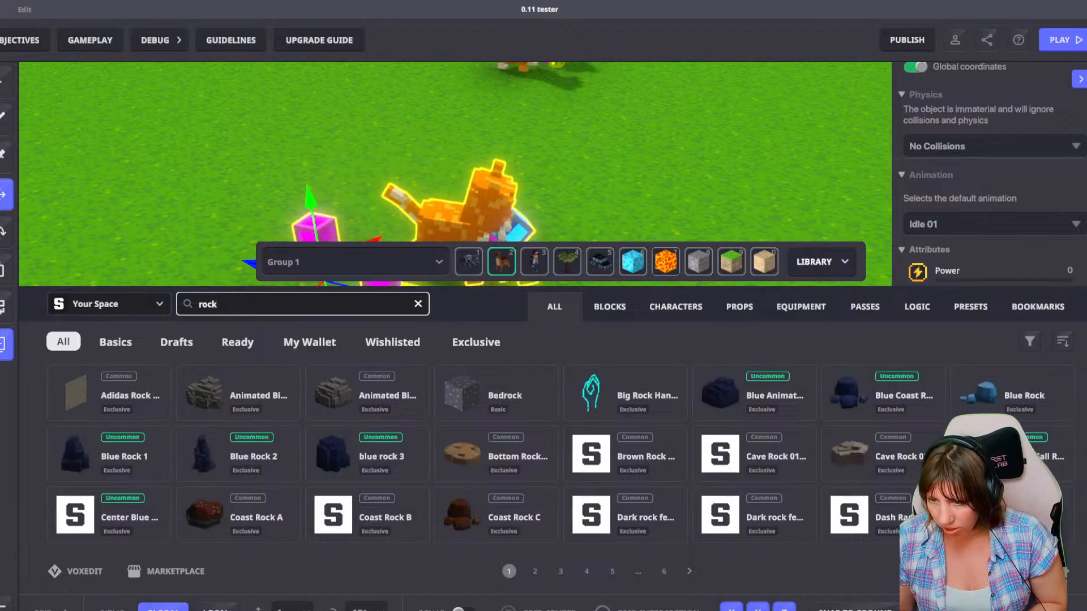
Look through several pages of rock assets, previewing blue, cave, large and medium grey rocks for a suitable shape.
click(367, 454)
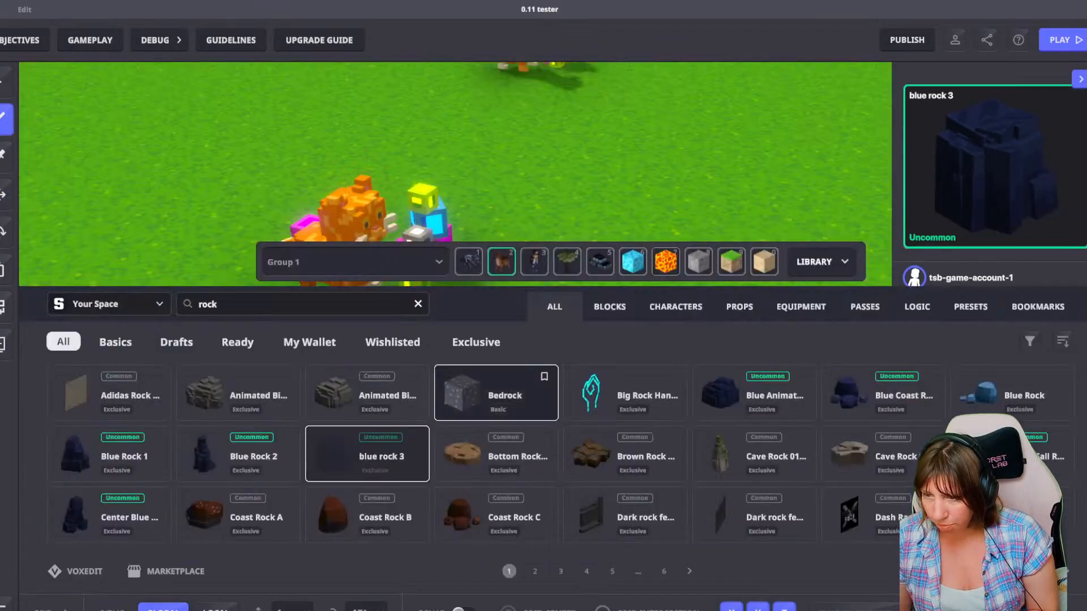
click(742, 407)
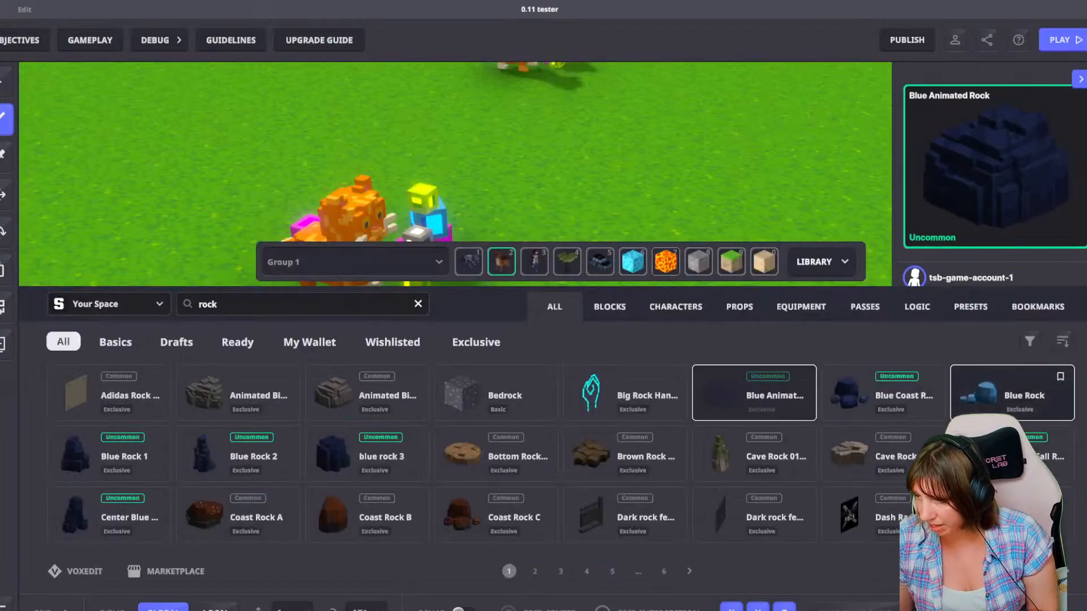
click(1012, 393)
scroll(623, 283, down, 5)
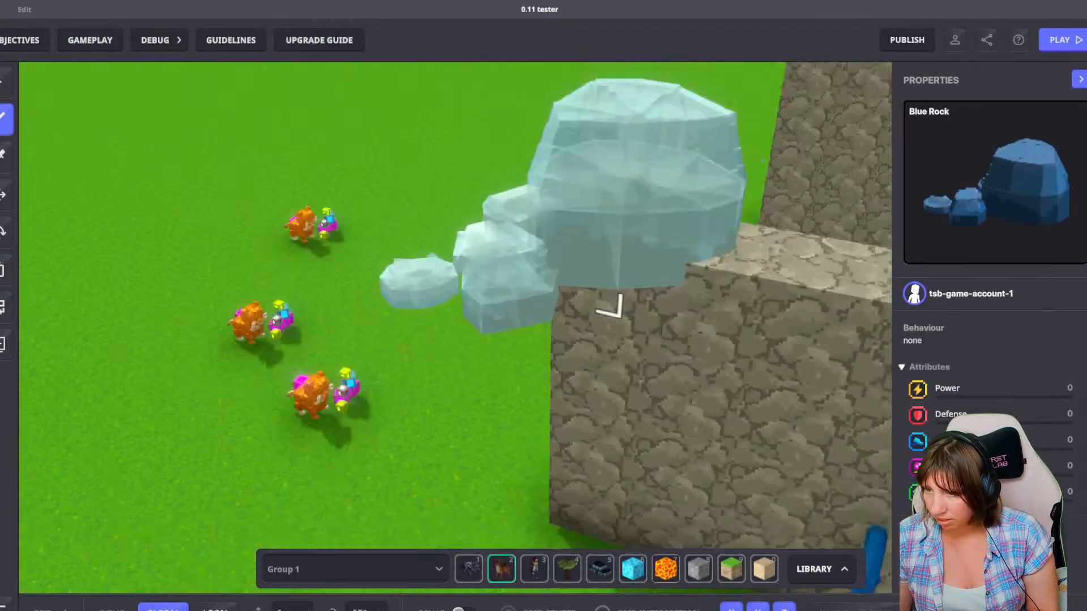
scroll(442, 317, up, 6)
key(Tab)
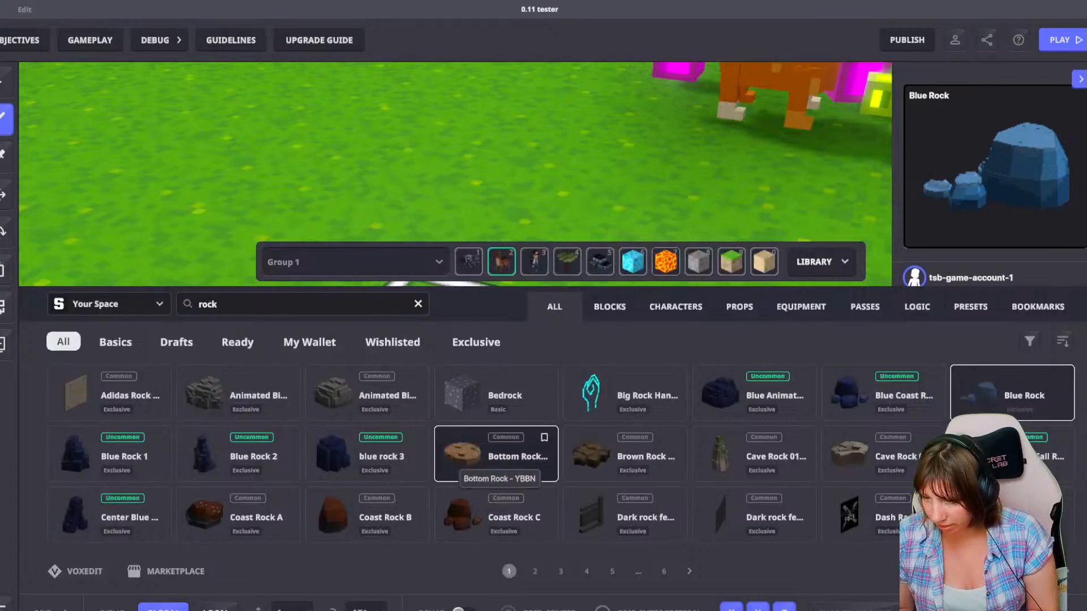
click(733, 473)
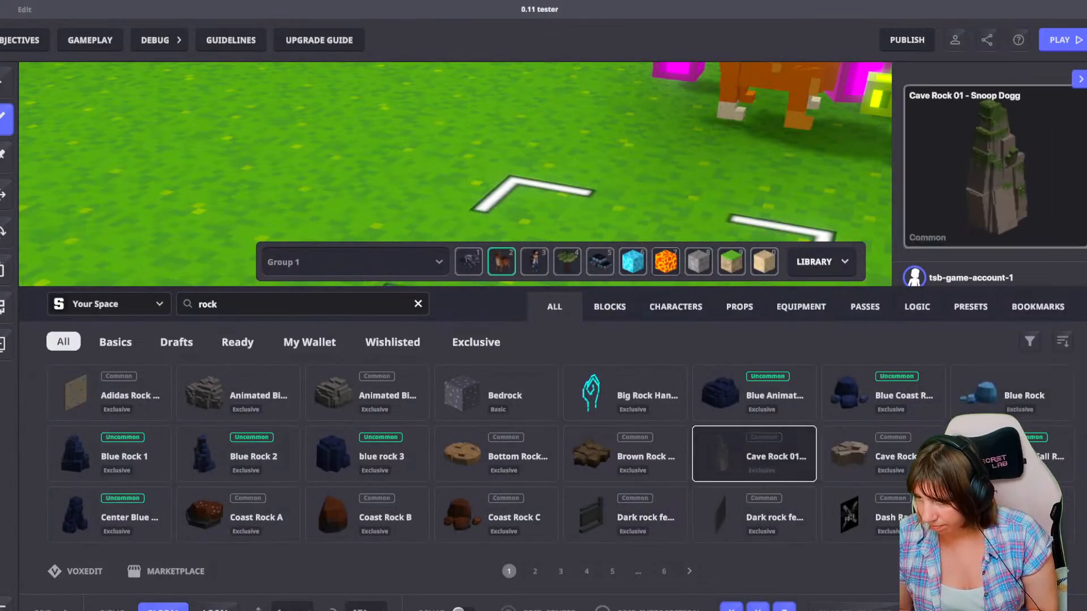
click(560, 571)
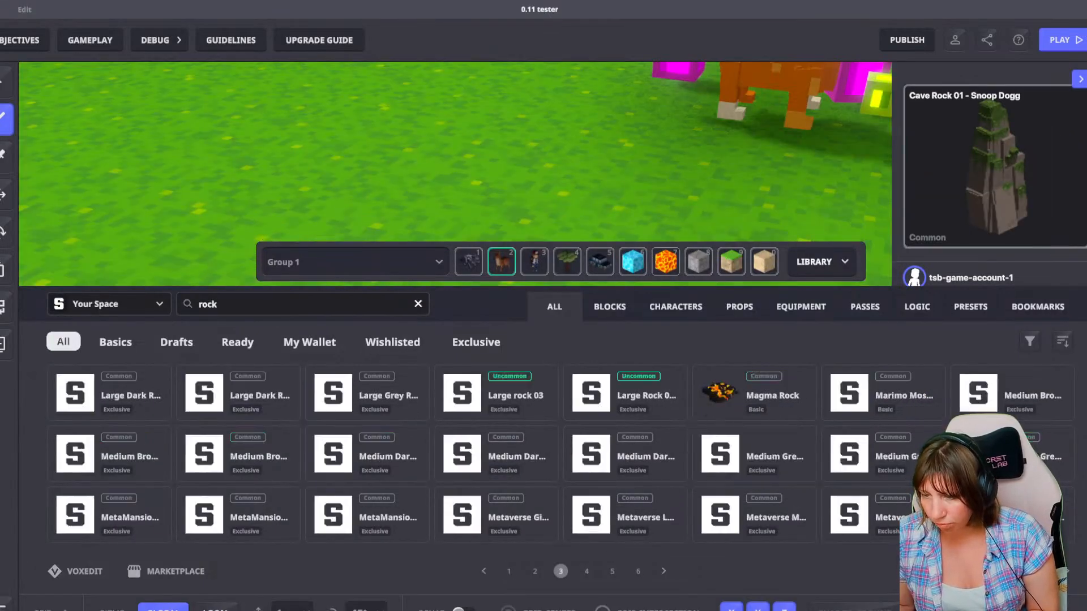
click(495, 392)
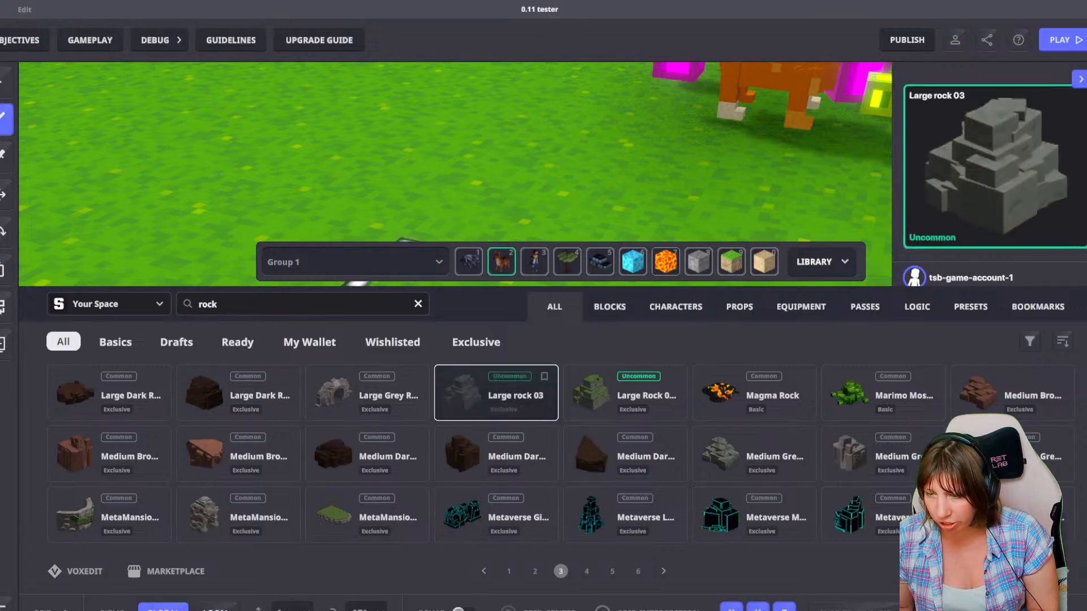
click(1050, 456)
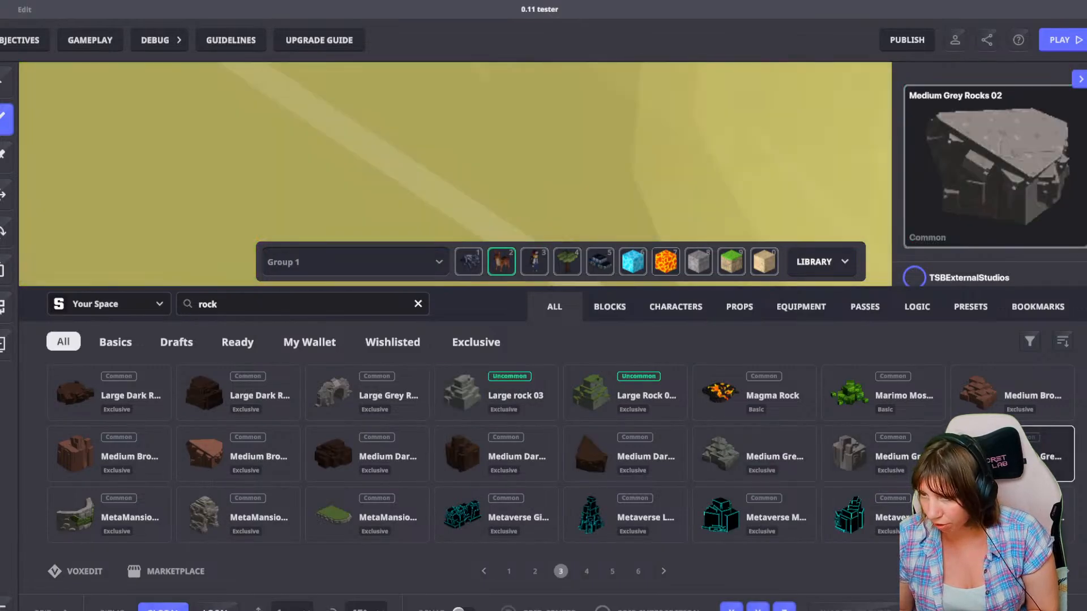
click(586, 571)
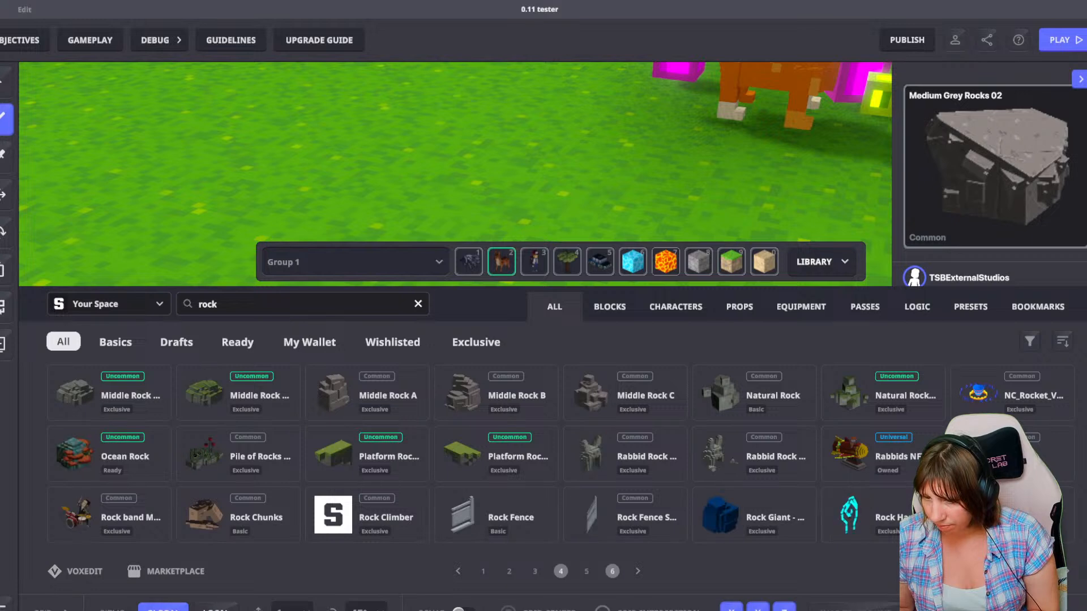
Limit the rock search to Basics, compare the natural and simple rocks, and choose Three Small Rocks for placement.
click(116, 342)
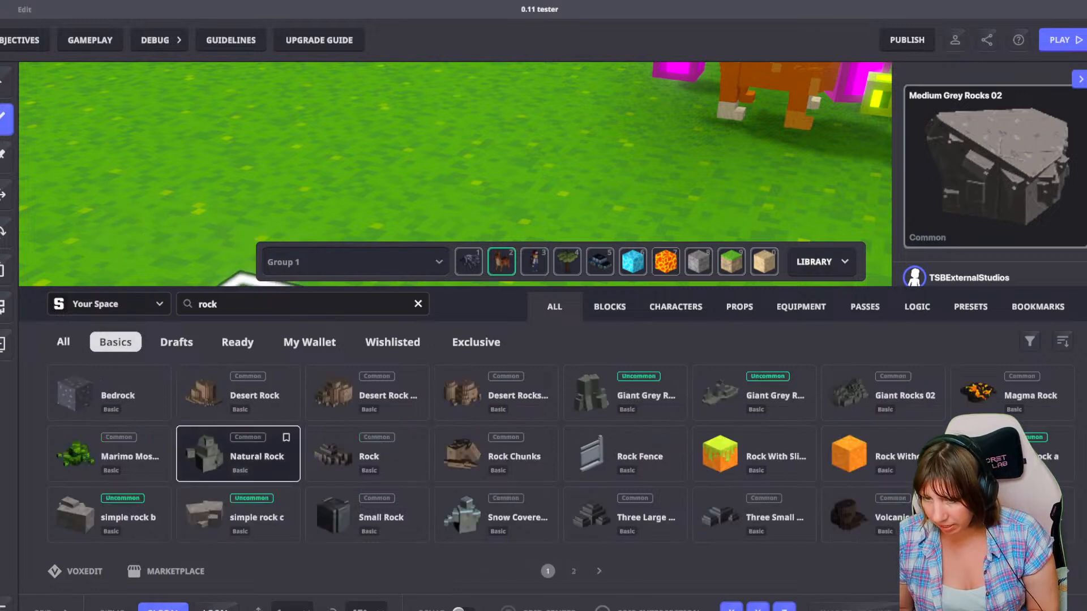
click(240, 395)
click(240, 457)
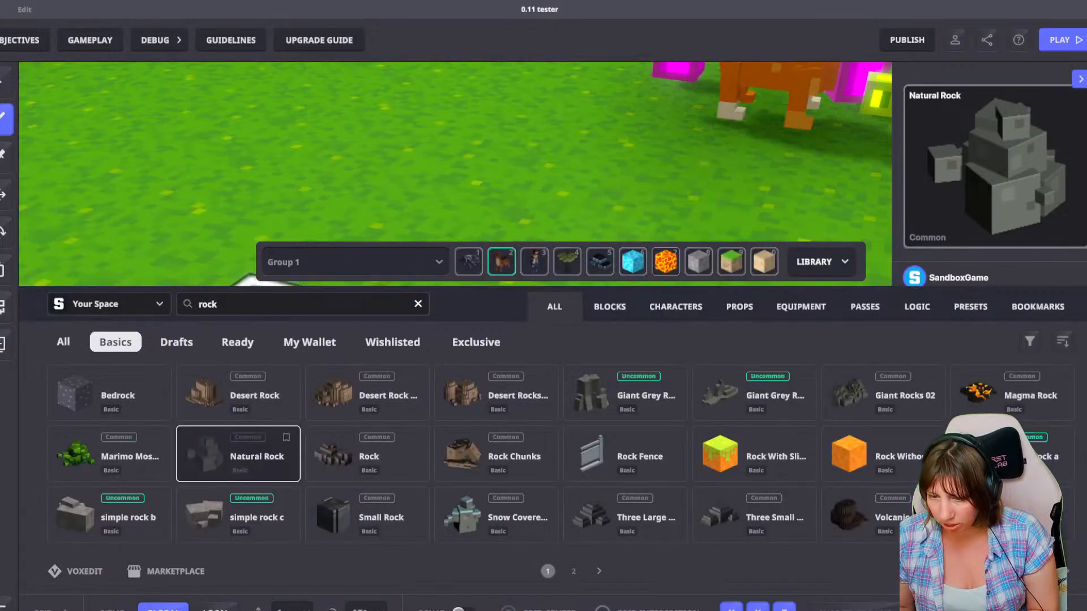
click(240, 518)
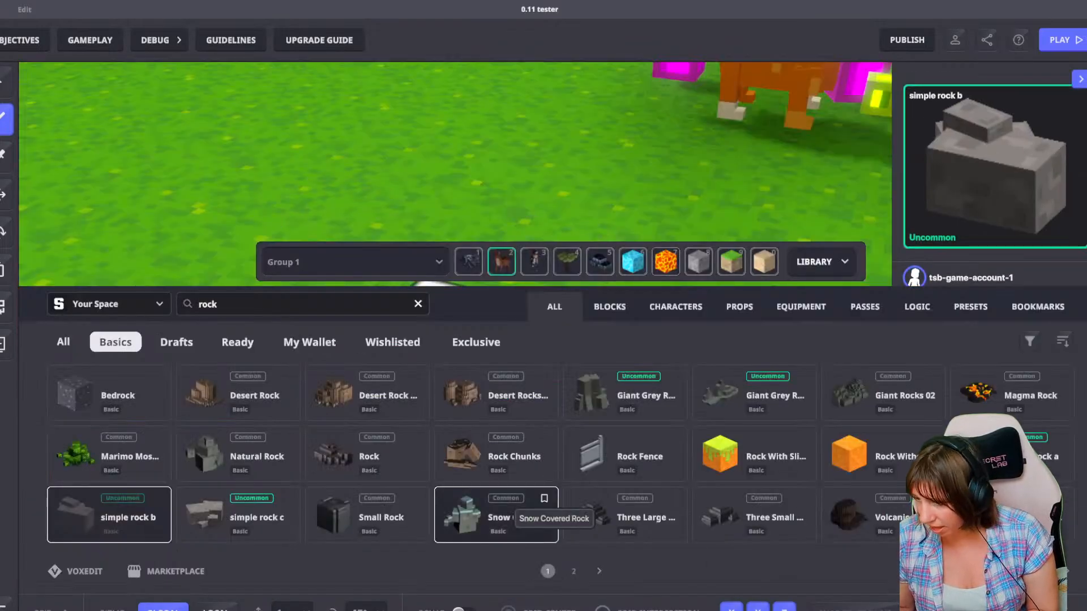
click(729, 524)
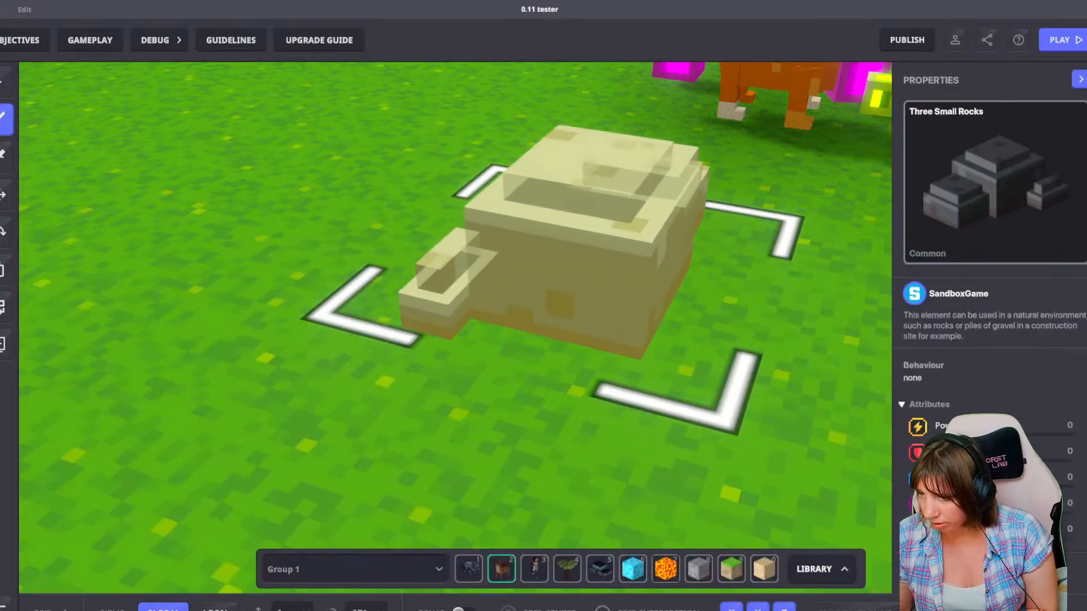
Place Three Small Rocks on the grass beside the Playing 02 cat, at about X 44.44, Z 37.25.
scroll(560, 308, down, 8)
middle_drag(560, 308, 604, 323)
scroll(592, 289, up, 8)
scroll(591, 279, down, 8)
scroll(713, 362, up, 6)
scroll(679, 363, down, 6)
middle_drag(680, 371, 704, 340)
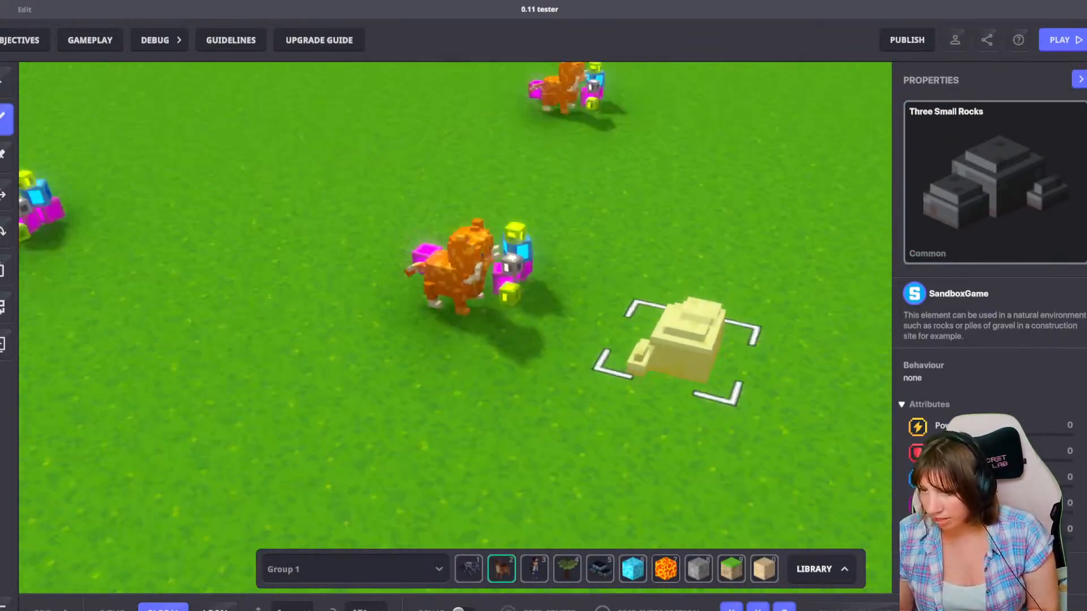
scroll(594, 308, up, 6)
click(592, 297)
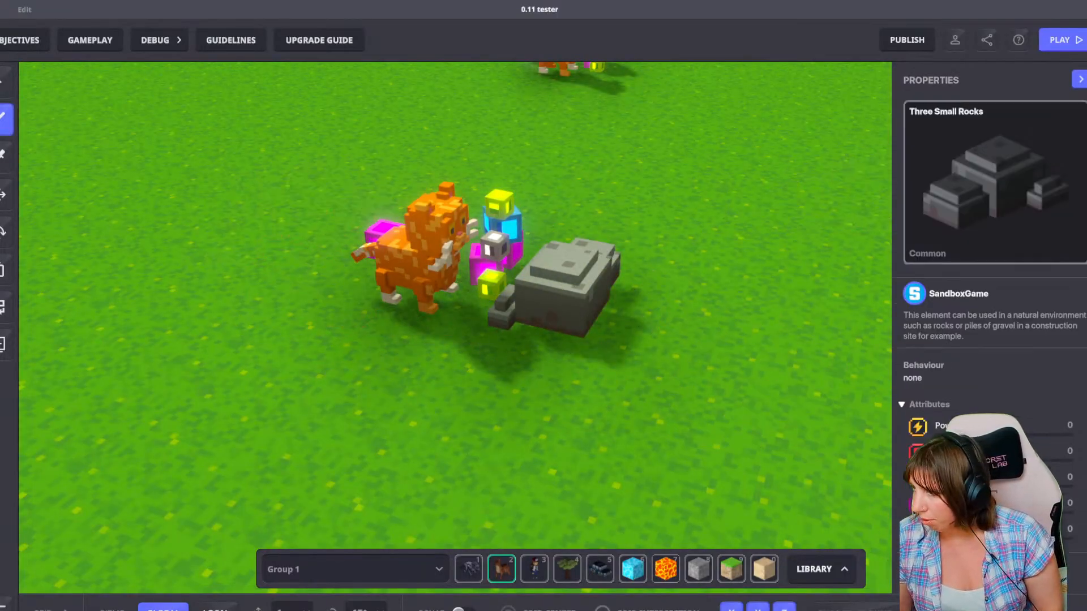
Select the placed Three Small Rocks and turn off its visibility.
click(5, 82)
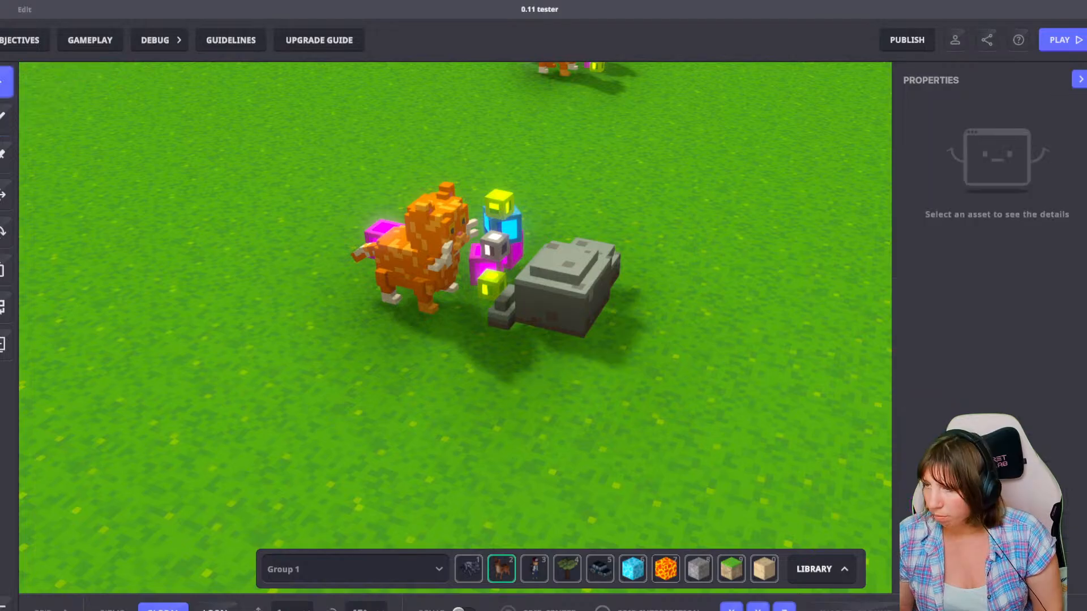
click(565, 289)
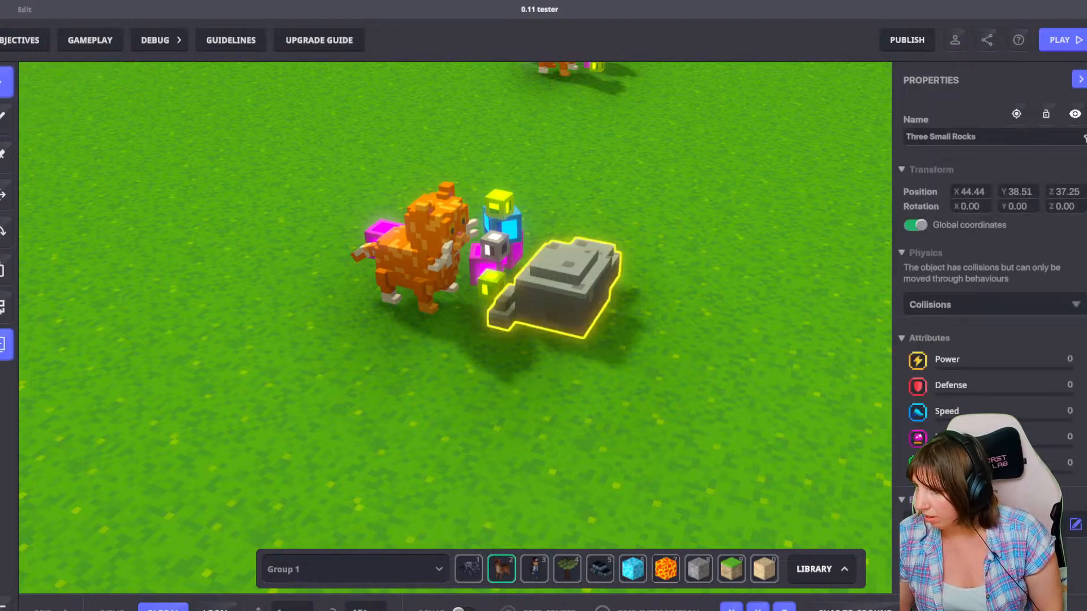
click(1075, 114)
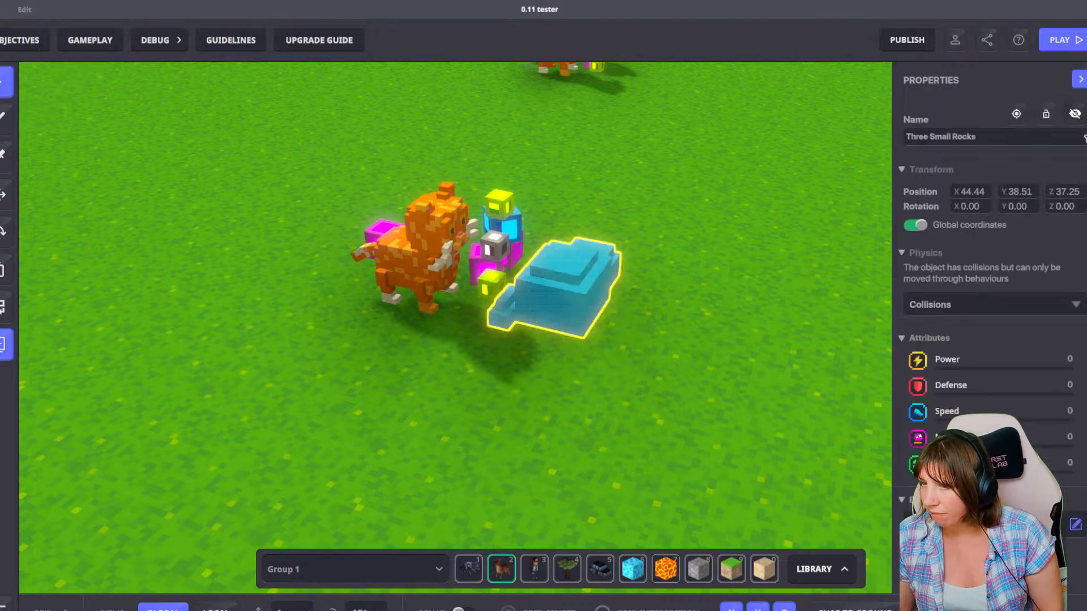
Check the orange cat's Animated Decoration behaviour and preview its Playing 02 animation.
click(429, 246)
scroll(962, 453, down, 6)
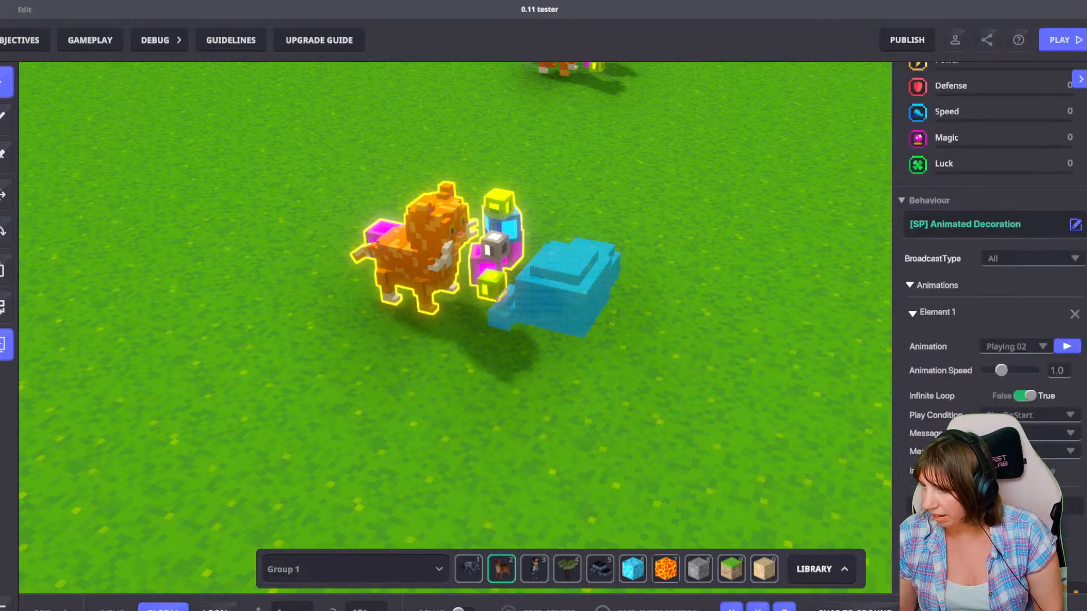
click(1067, 347)
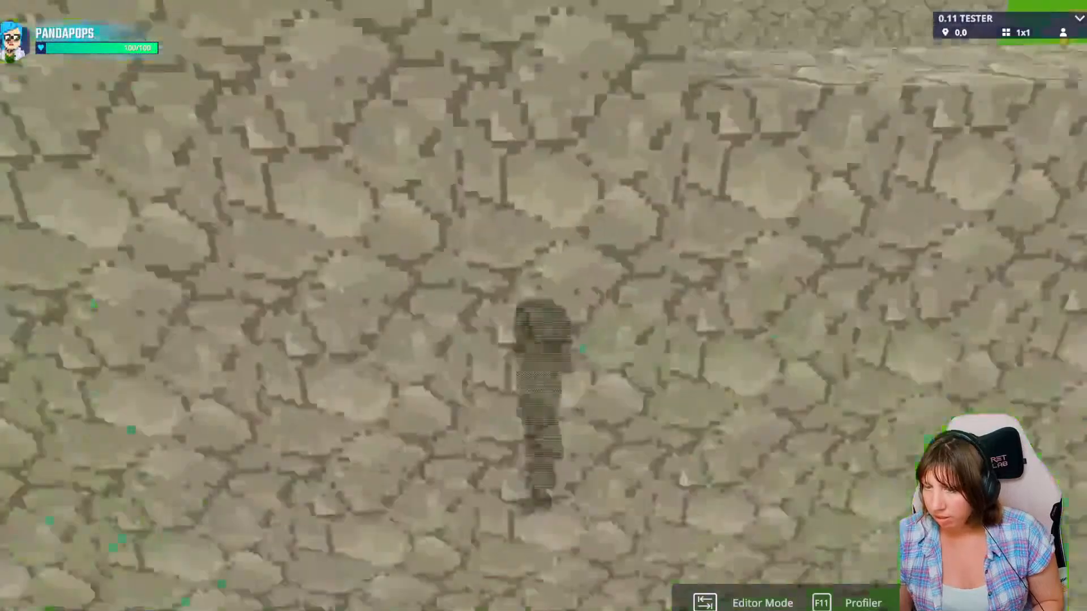
Playtest the experience by walking the avatar around the animated cats, and return to editing.
key(w)
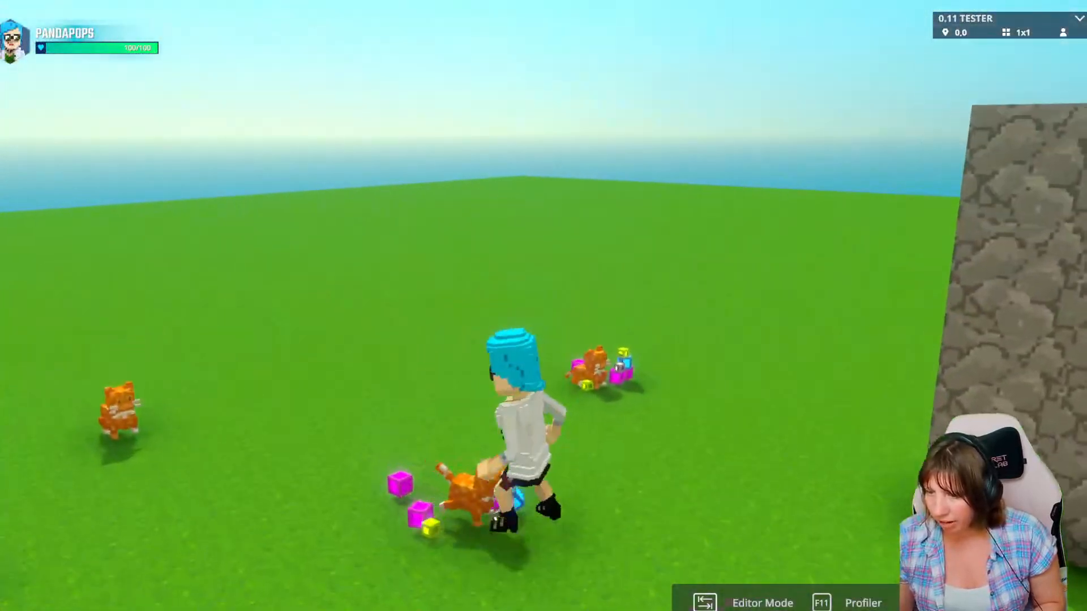
key(a)
key(d)
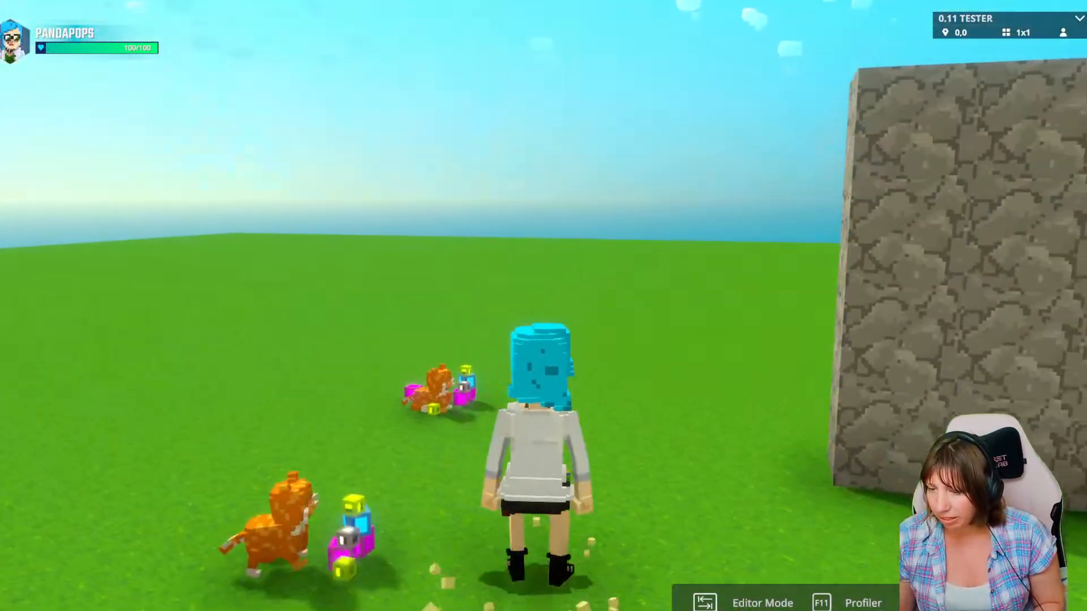
key(a)
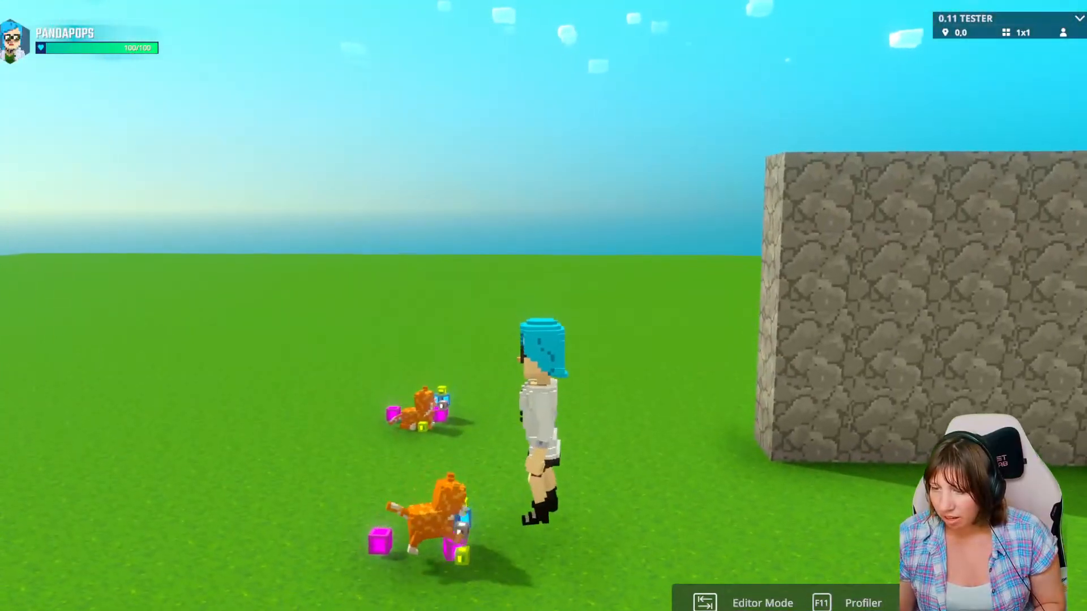
key(Tab)
Delete the Three Small Rocks object beside the orange cat.
click(561, 289)
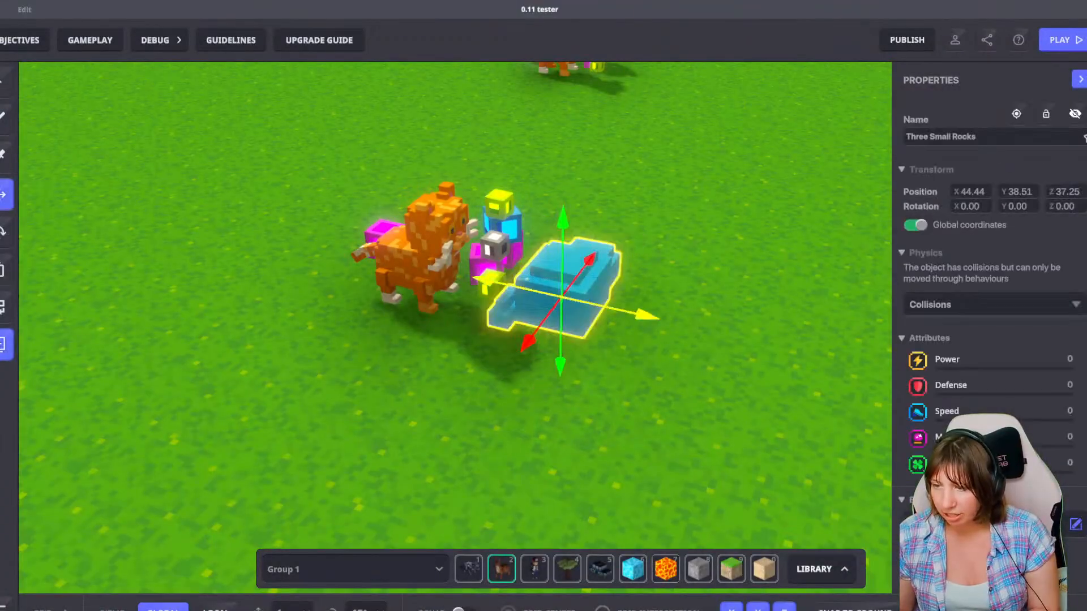
key(Delete)
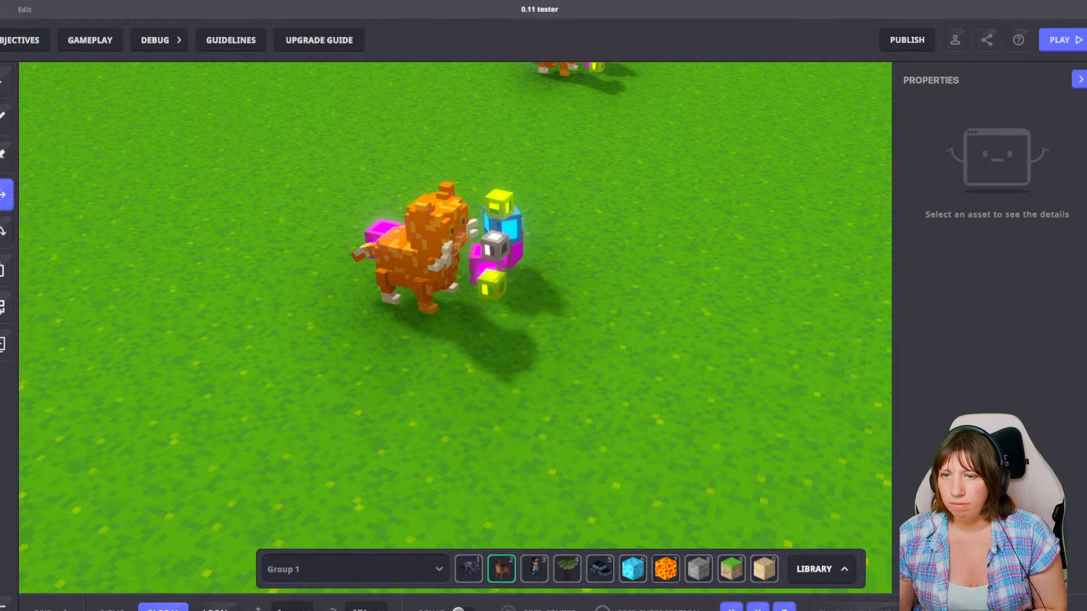
mouse_move(338, 350)
middle_down()
mouse_move(320, 347)
mouse_move(346, 345)
middle_up()
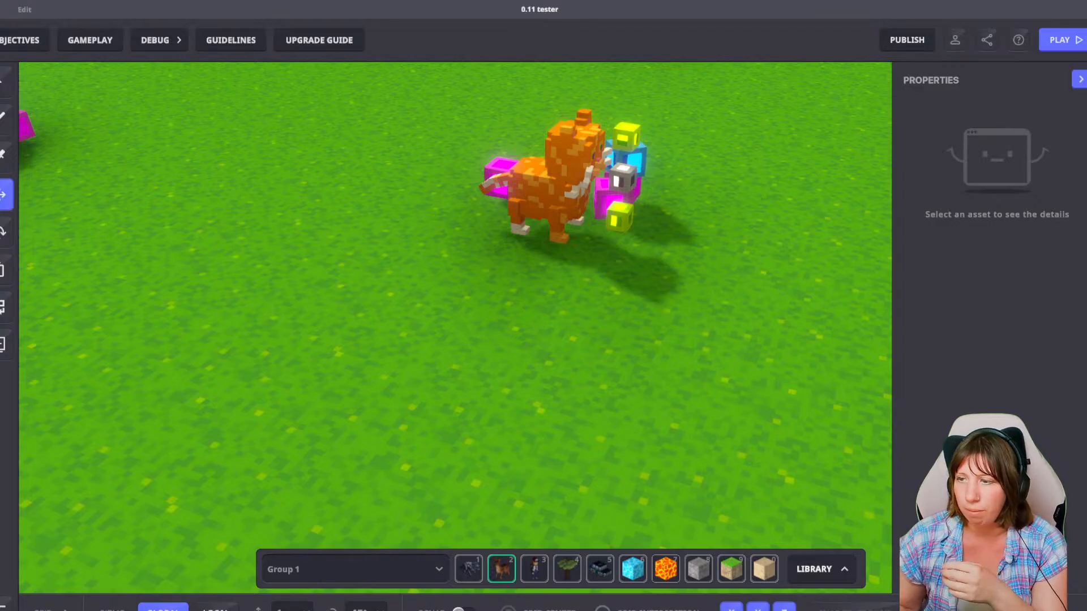
Close the 0.11 tester experience and return to the Game Maker home page.
click(3, 10)
click(23, 49)
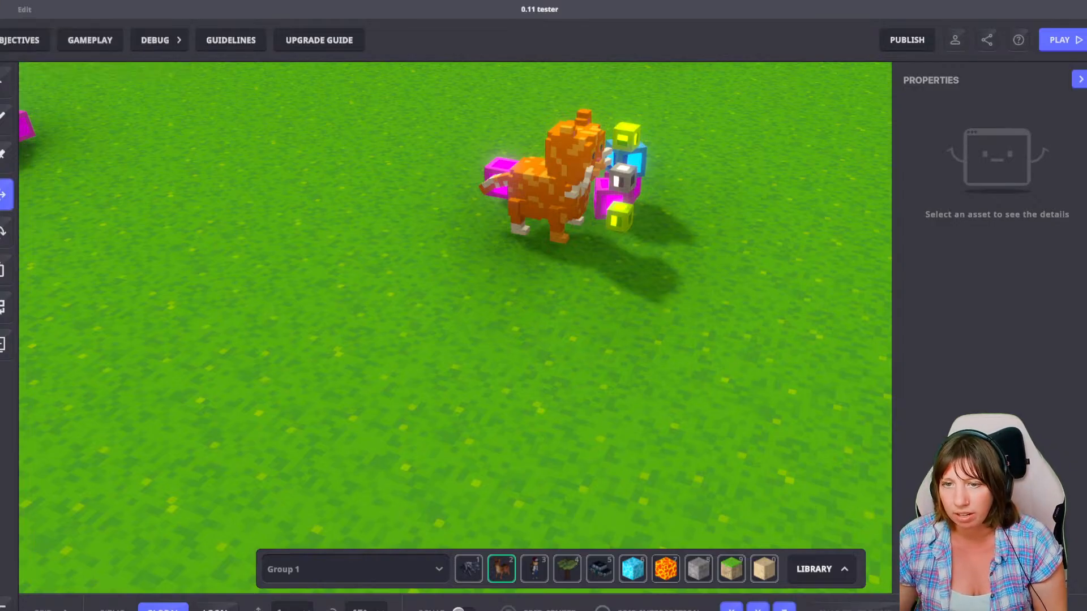
click(606, 358)
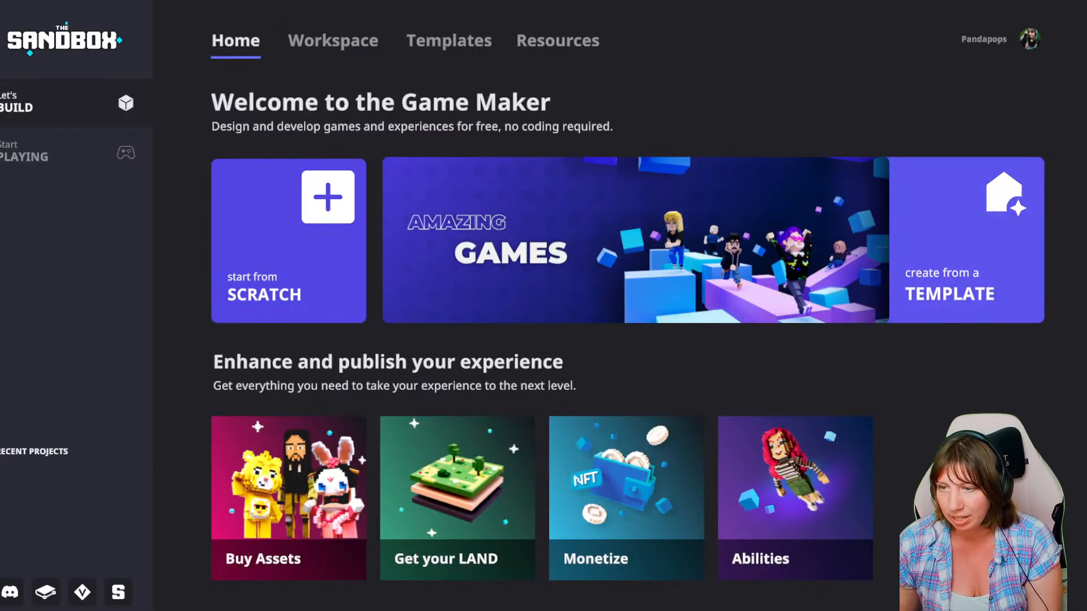
Create a new experience named "delkete" from the Tag Template, keeping the Default movement palette.
click(965, 243)
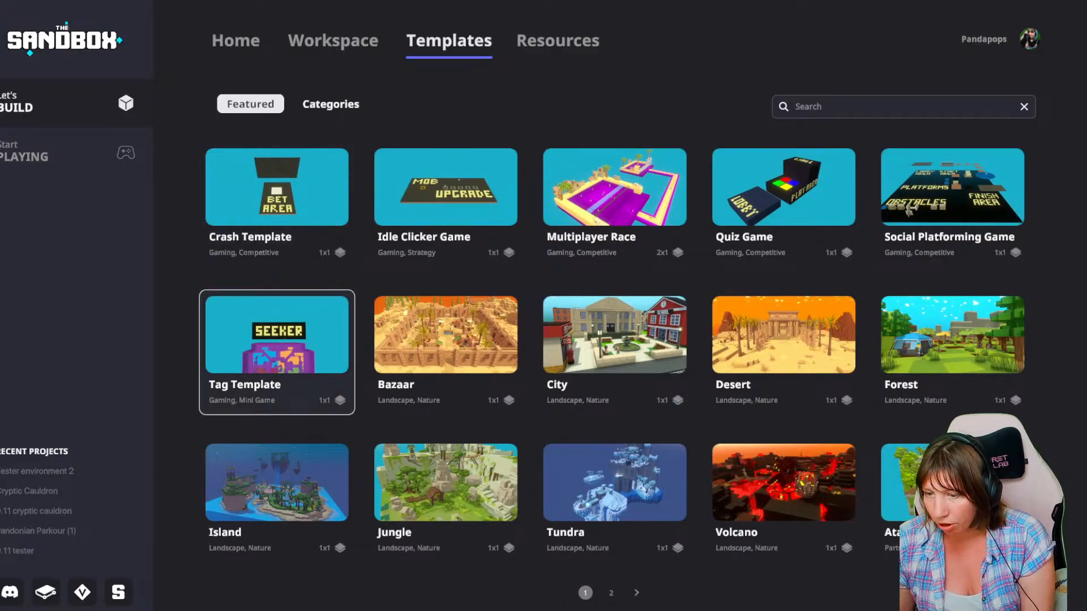
click(277, 336)
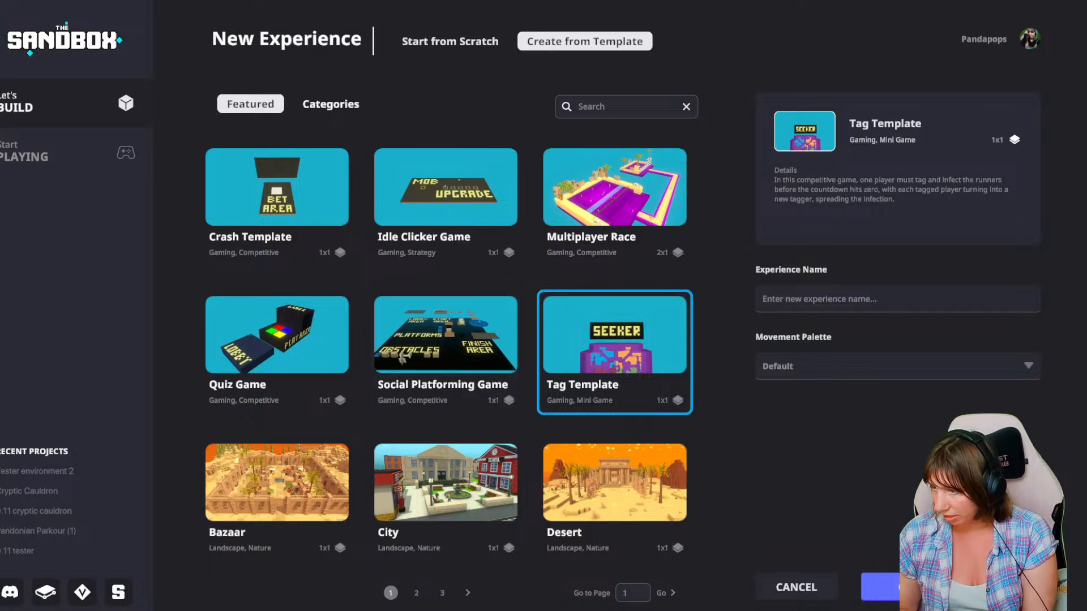
text(delkete)
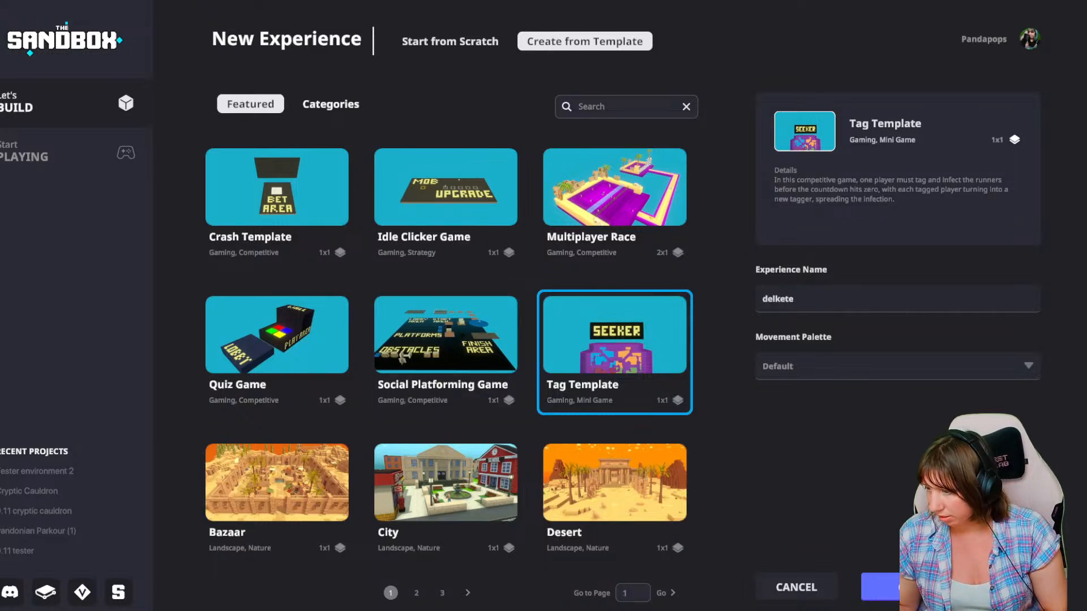
click(950, 587)
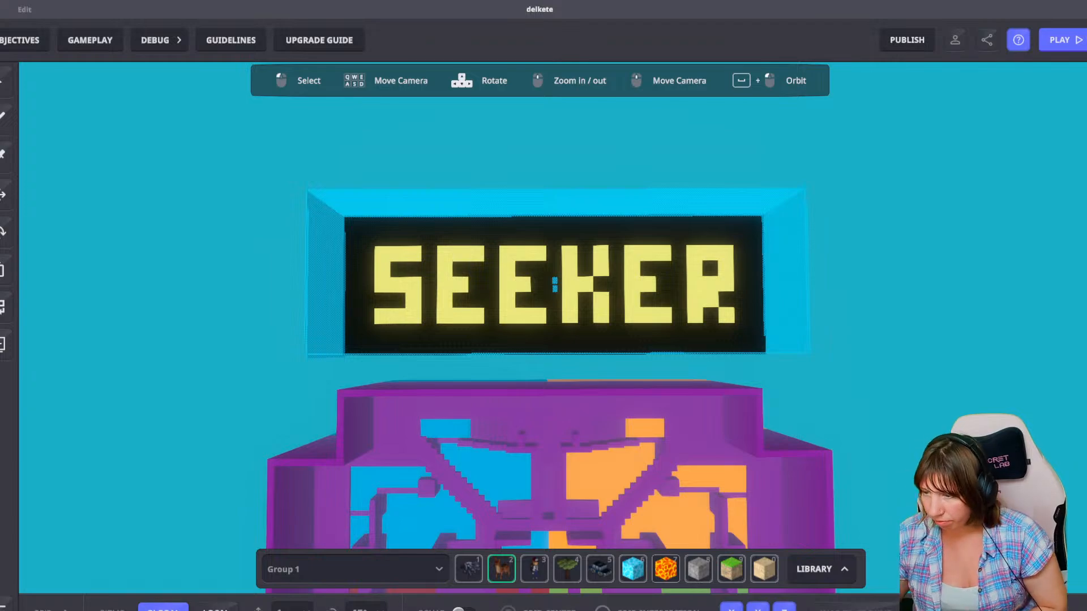
Examine the layout of the tag map around the raised Seeker platform and the purple arena.
middle_drag(617, 424, 573, 330)
key(space)
drag(572, 330, 730, 342)
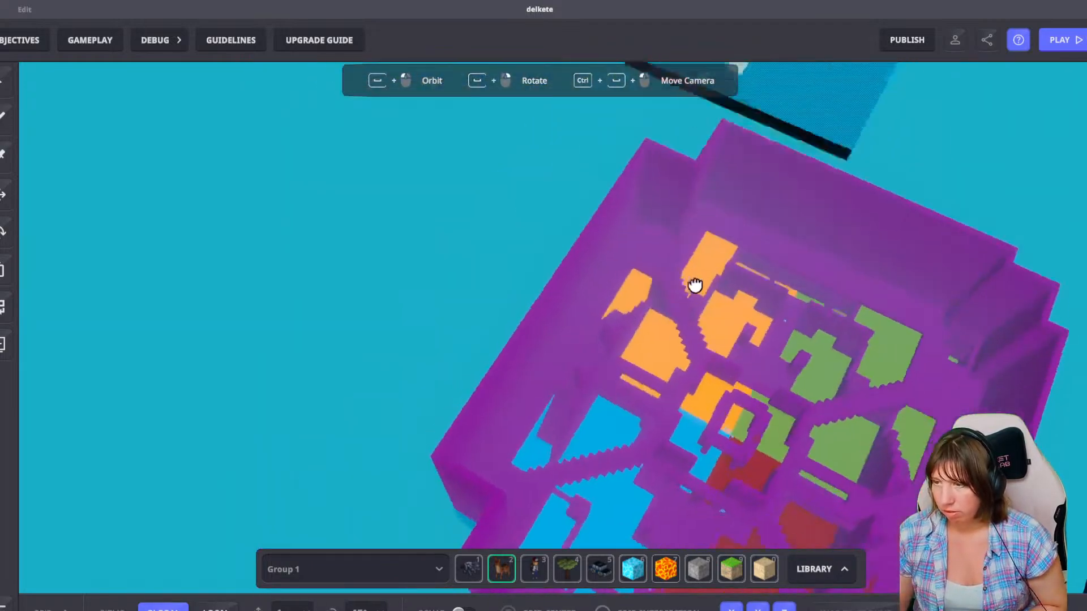
key(w)
scroll(731, 342, up, 3)
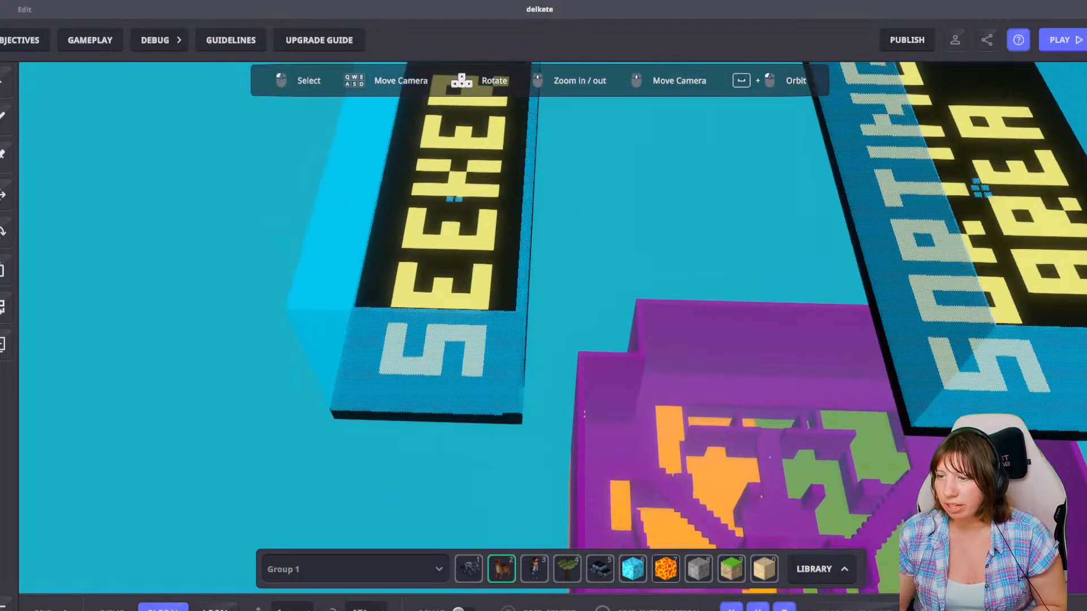
scroll(584, 413, up, 3)
key(space)
drag(584, 414, 463, 281)
middle_drag(463, 281, 624, 411)
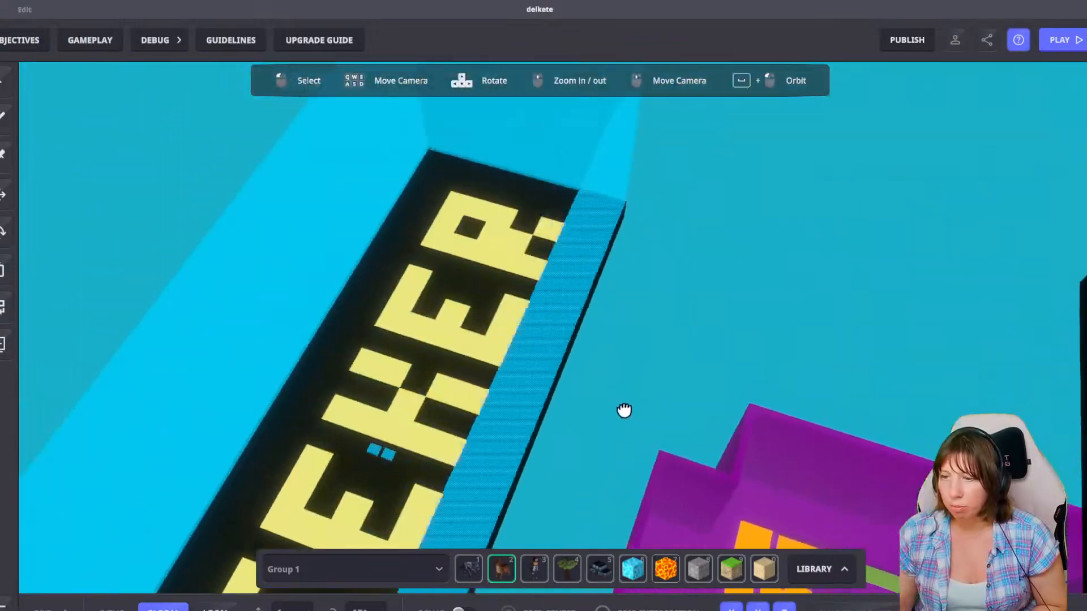
key(space)
drag(624, 410, 674, 328)
Inspect the transparent wall panels enclosing the Seeker platform for assigned behaviours and components.
click(663, 283)
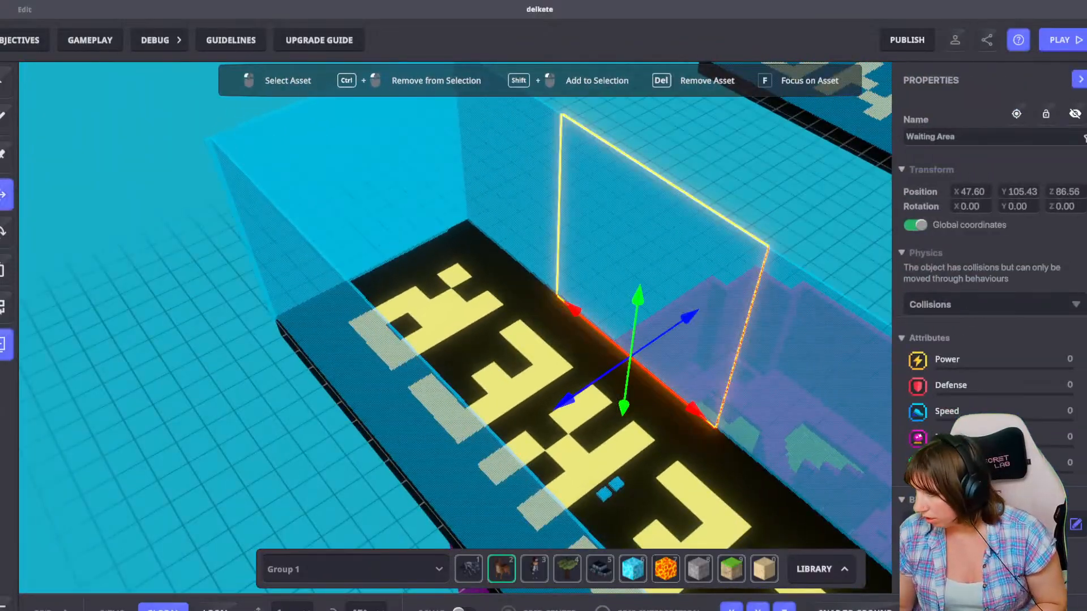
scroll(990, 283, down, 5)
click(799, 395)
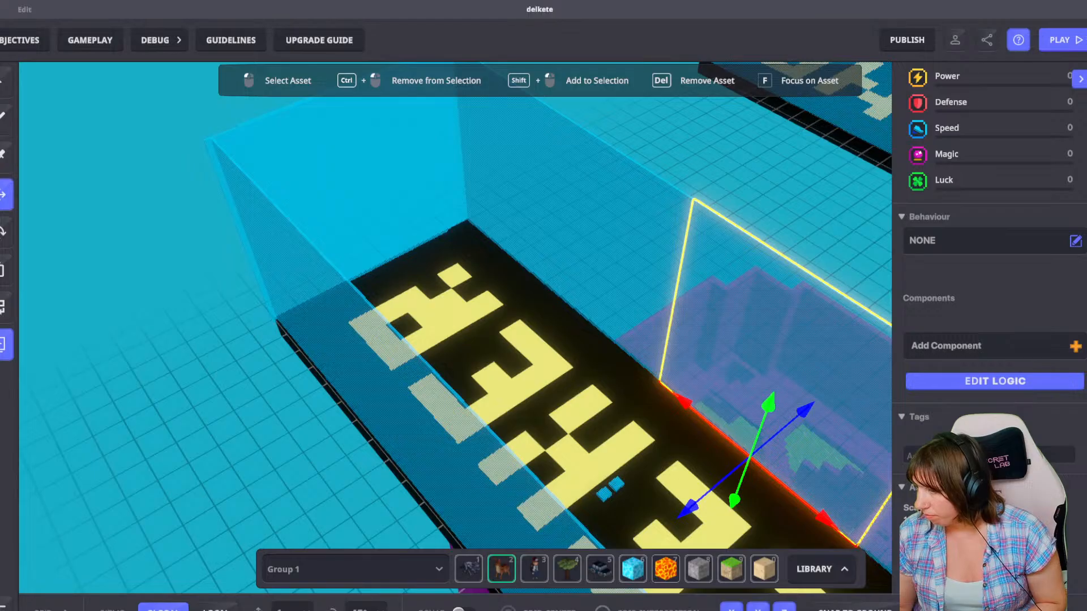
middle_drag(799, 395, 720, 314)
click(777, 345)
scroll(792, 396, down, 1)
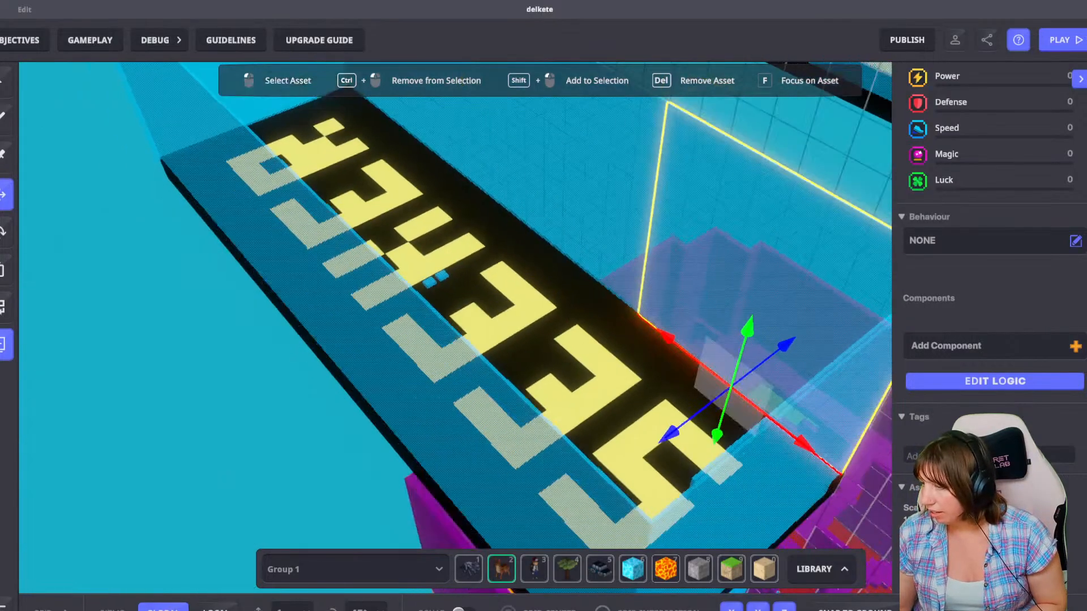
click(809, 422)
click(557, 481)
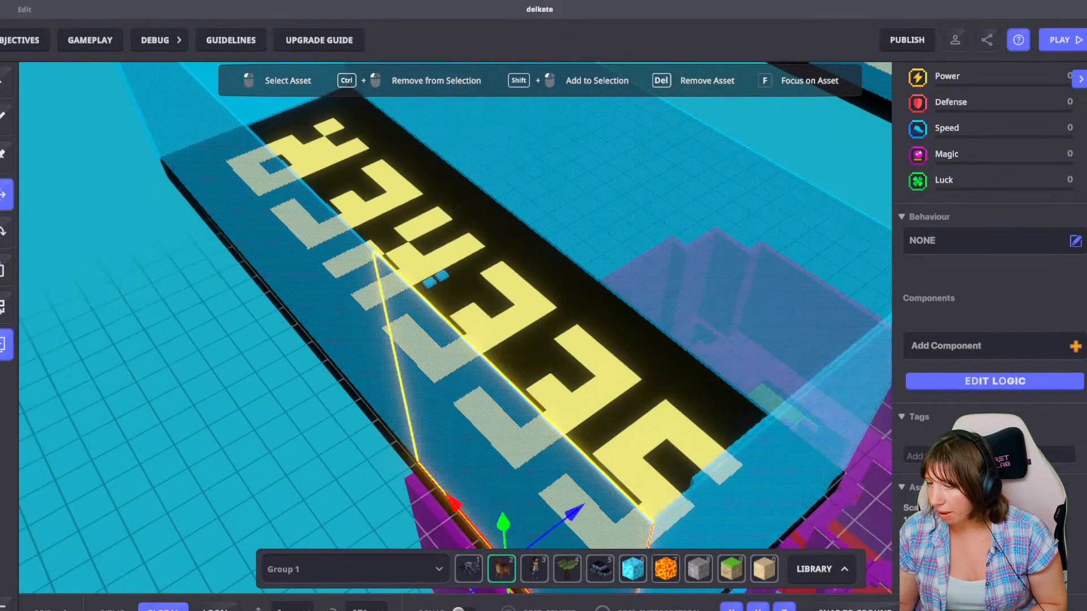
scroll(557, 481, down, 1)
click(396, 314)
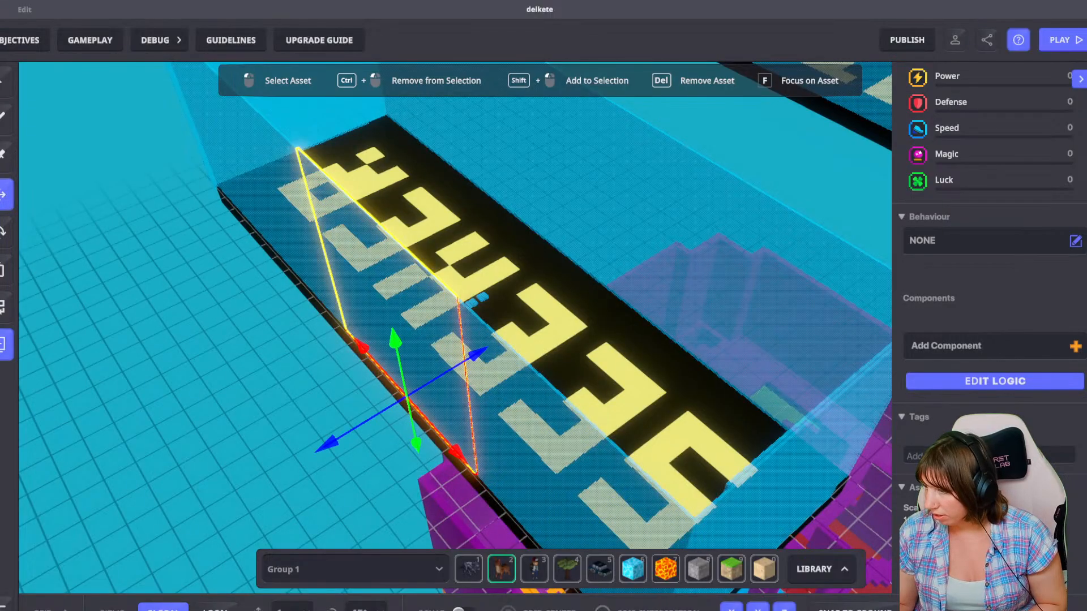
scroll(504, 339, up, 3)
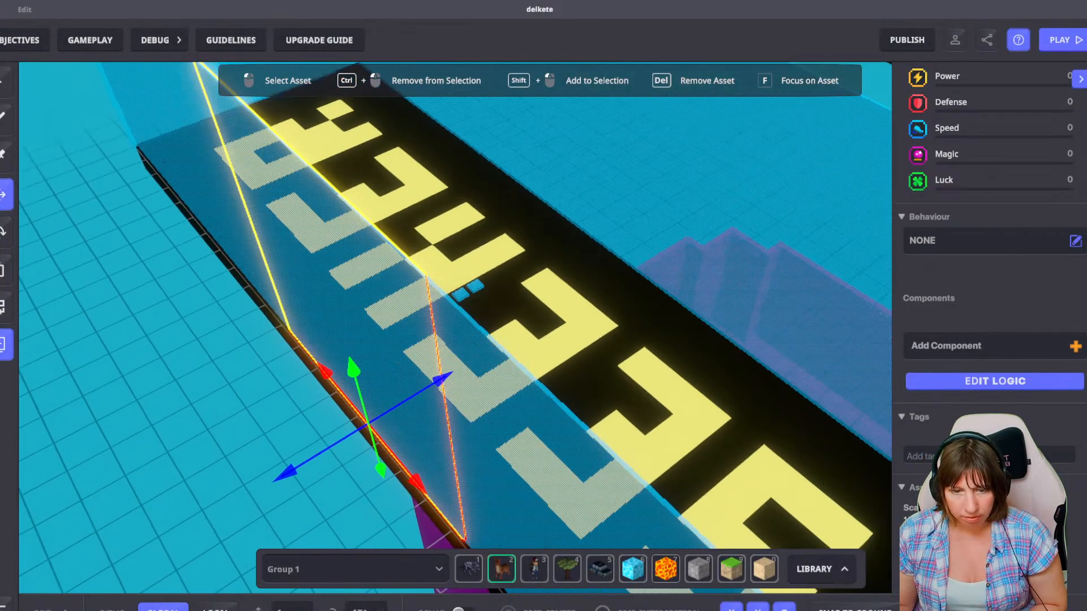
scroll(492, 359, down, 4)
scroll(498, 352, down, 2)
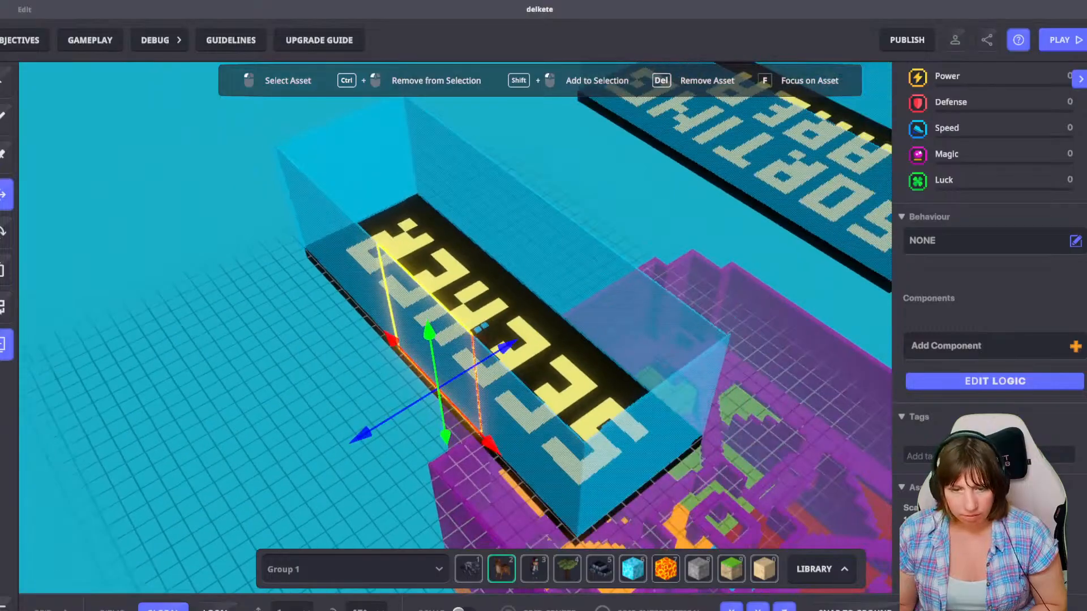
Inspect the properties and behaviour of the Players Escaped Banner at the centre of the purple arena.
middle_drag(655, 388, 368, 142)
scroll(456, 329, up, 6)
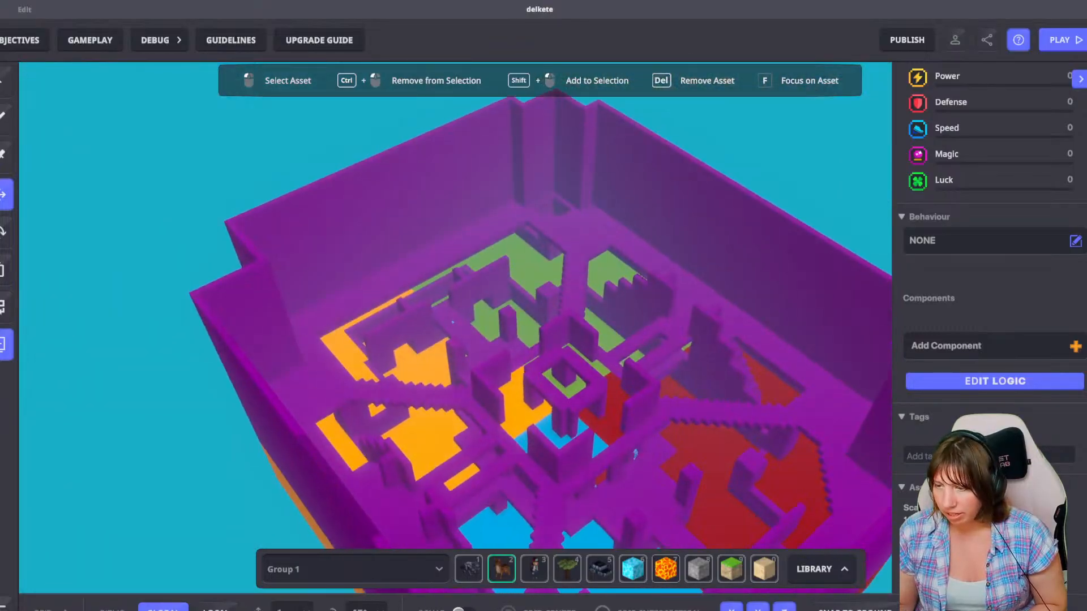
key(Escape)
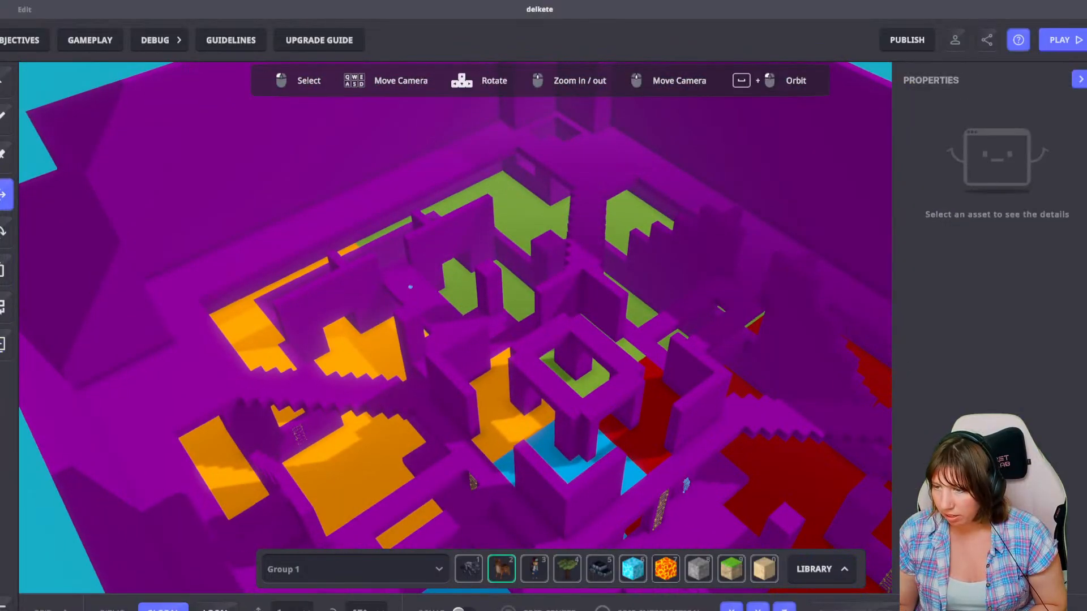
key(space)
drag(342, 380, 781, 419)
scroll(456, 328, up, 6)
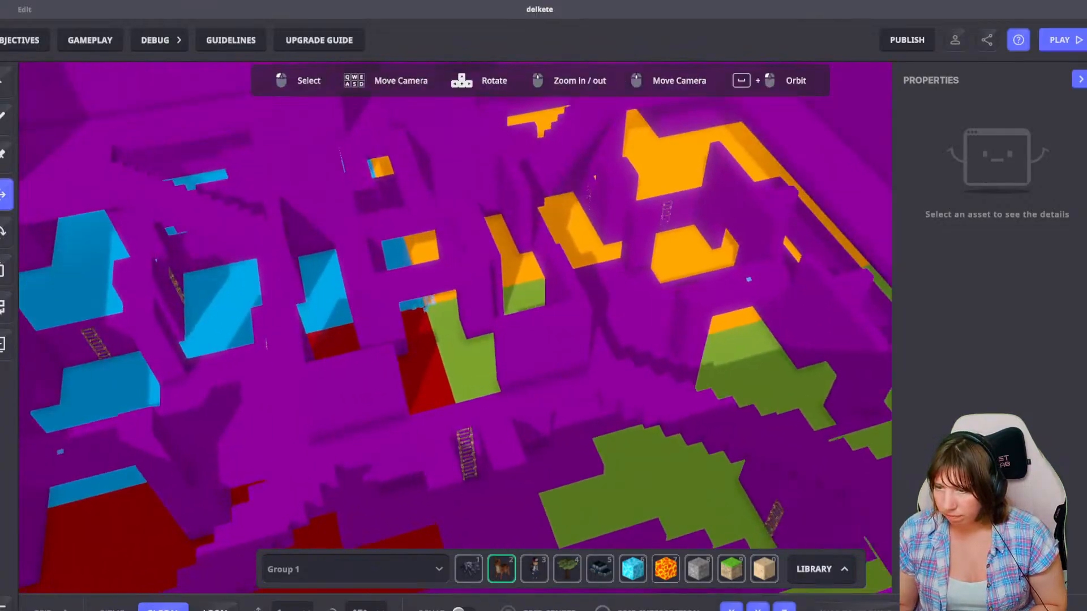
scroll(455, 329, up, 5)
click(460, 251)
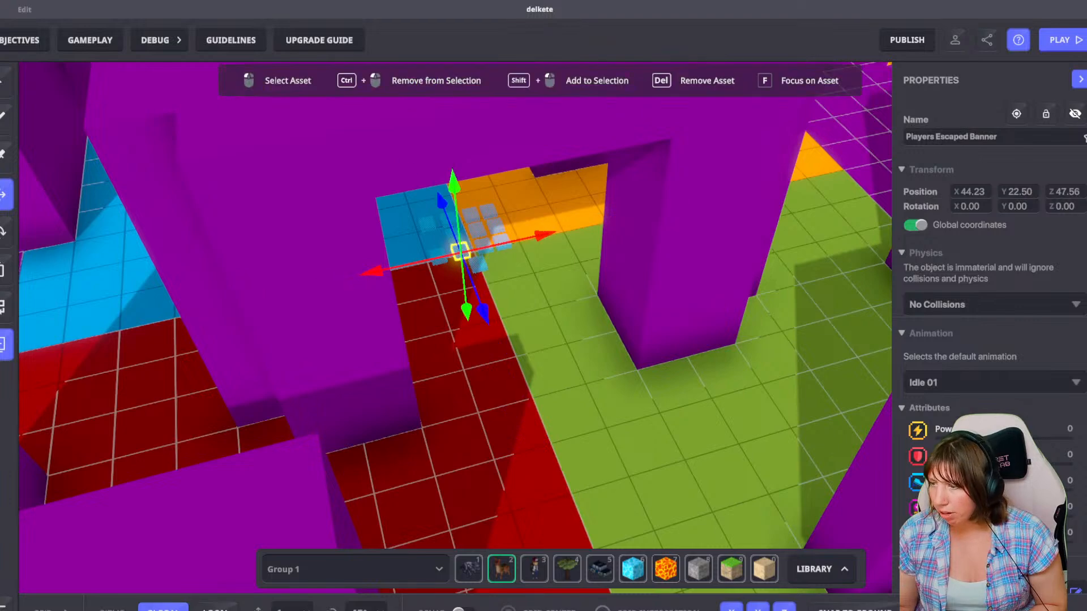
scroll(988, 283, down, 3)
scroll(607, 327, up, 5)
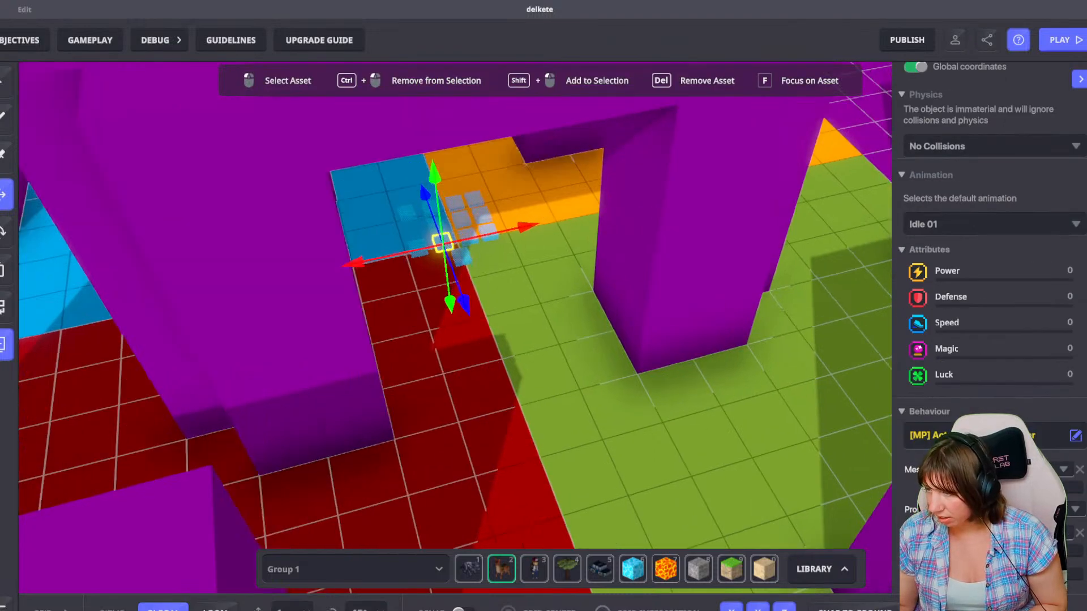
key(space)
drag(605, 326, 541, 303)
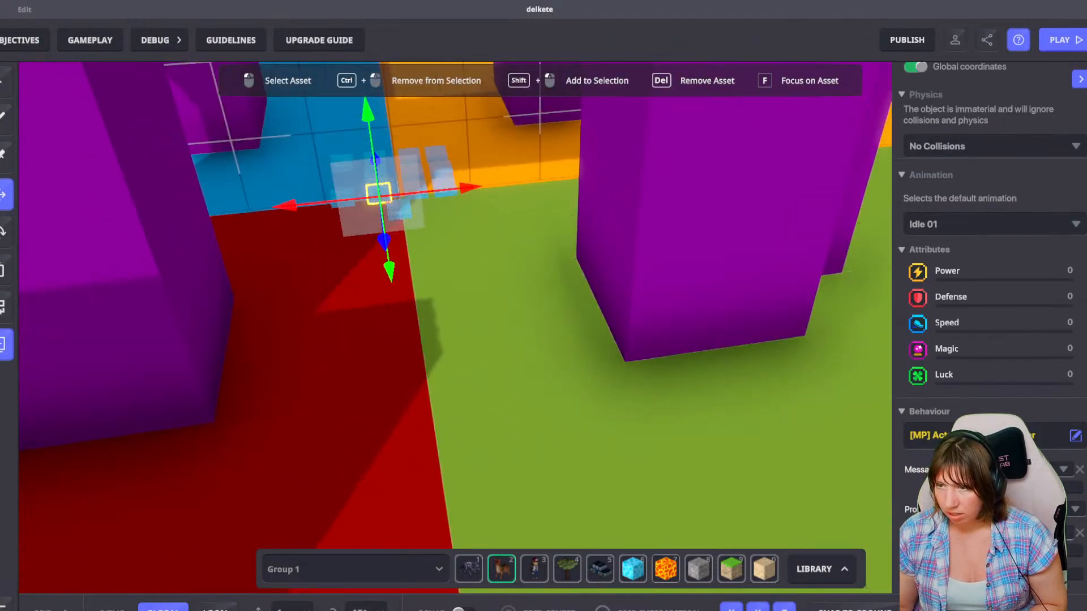
Inspect the Trigger Volume component of the logic block beside the Players Escaped Banner and its detection area.
middle_drag(465, 303, 563, 335)
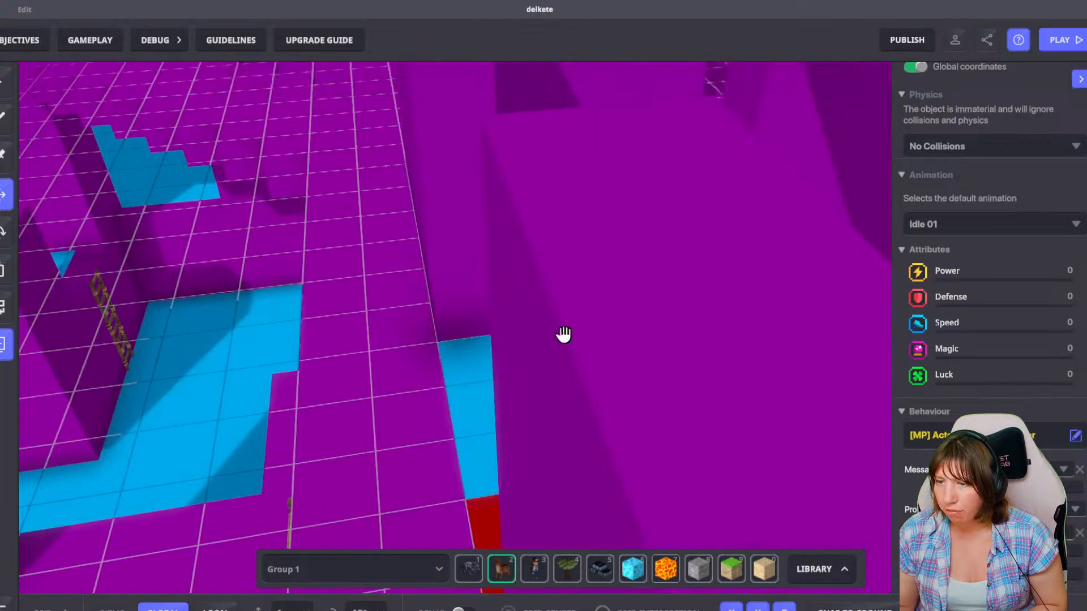
right_drag(563, 335, 592, 346)
middle_drag(591, 346, 695, 408)
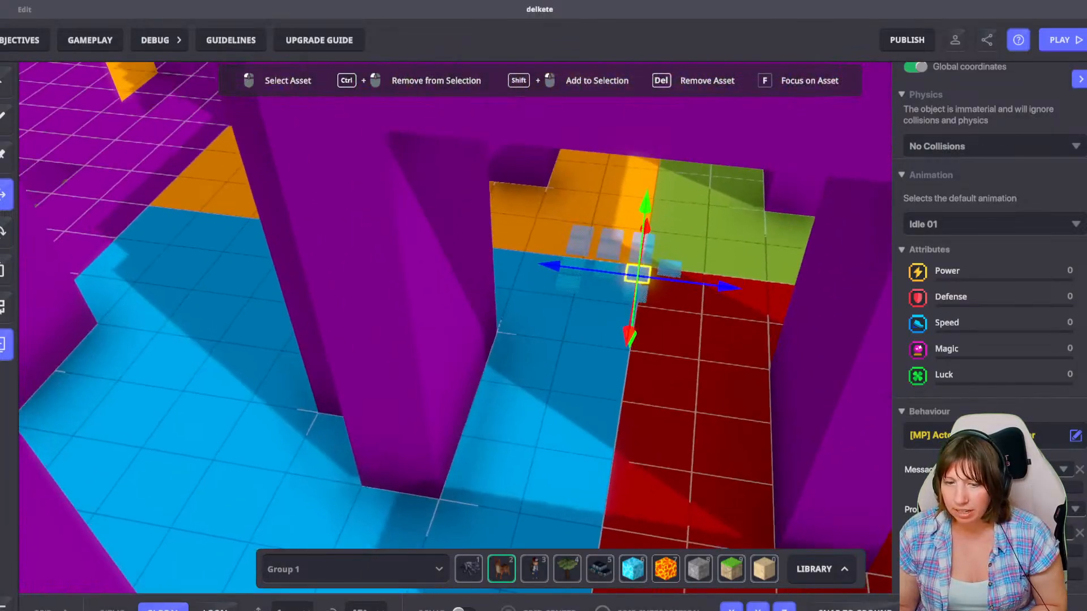
scroll(651, 345, up, 3)
click(547, 260)
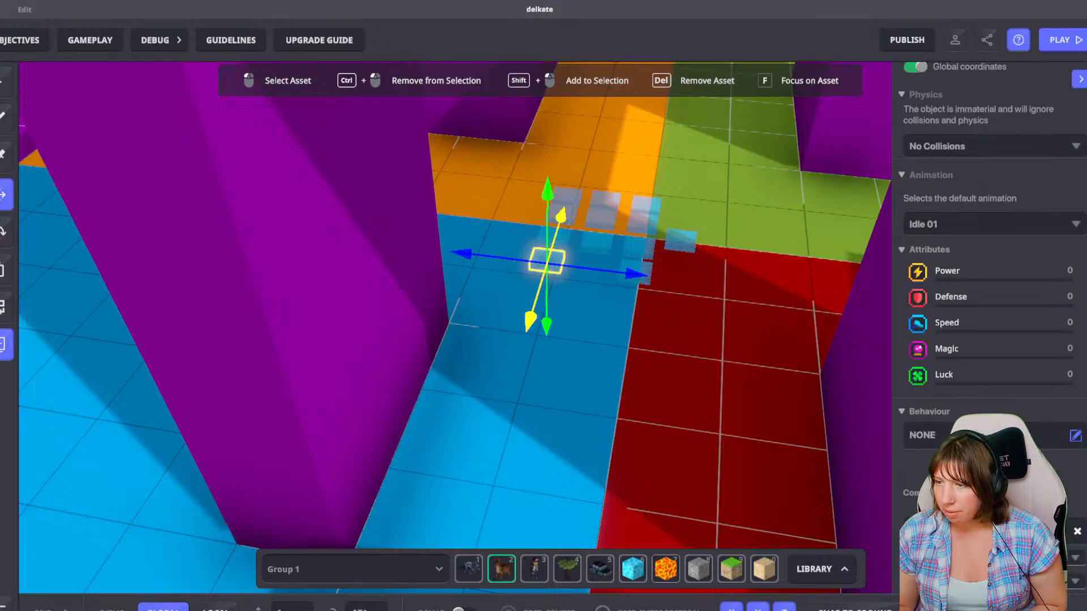
scroll(985, 283, down, 3)
scroll(701, 325, up, 2)
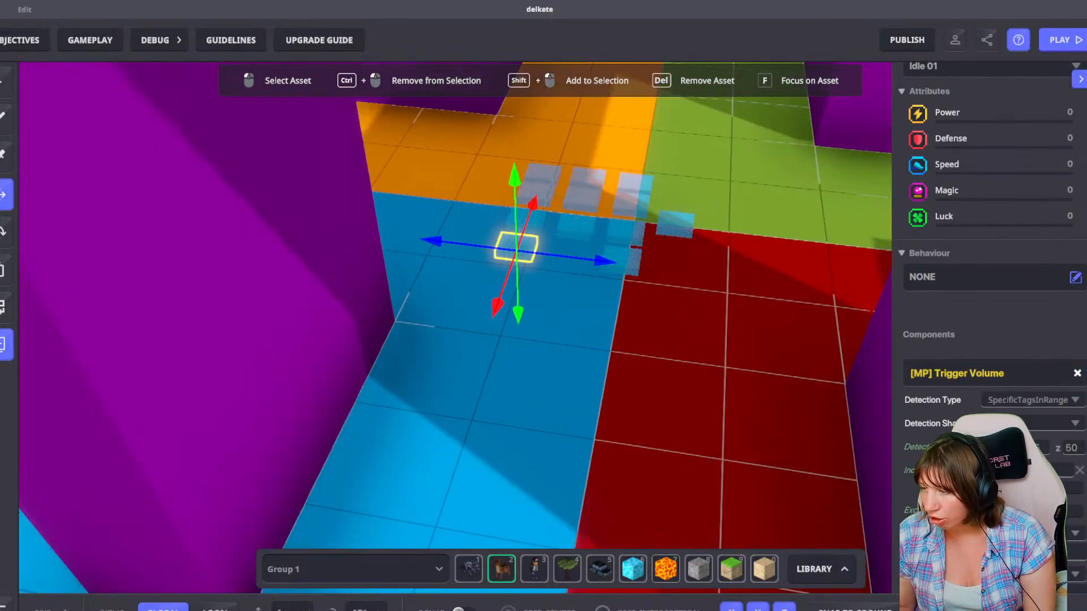
scroll(668, 340, down, 10)
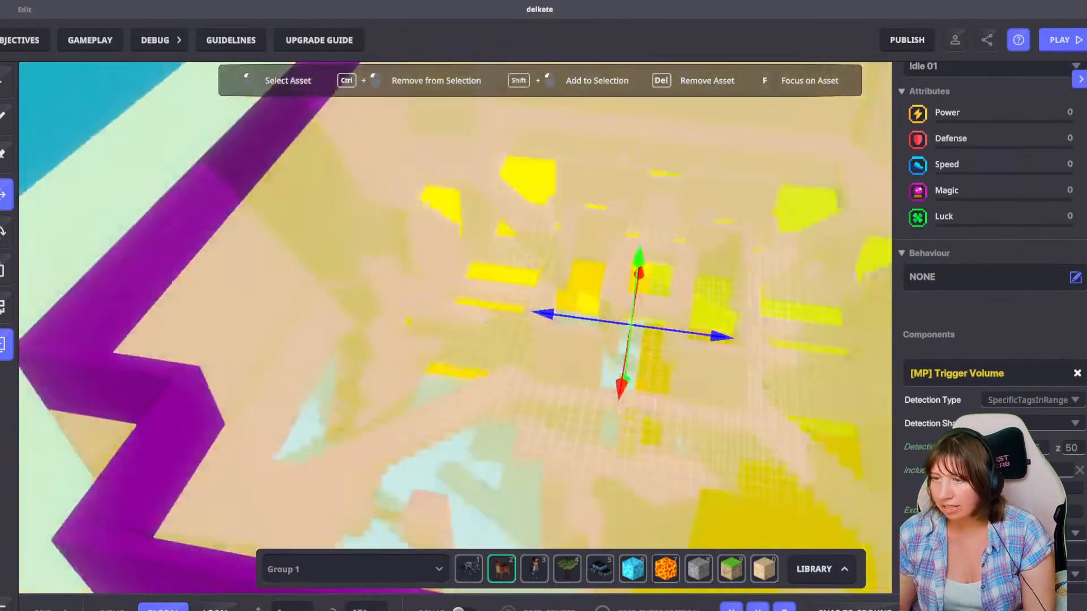
Select the first of the two logic blocks on the Seeker platform and inspect its Avatar Teleportation component.
scroll(626, 461, down, 6)
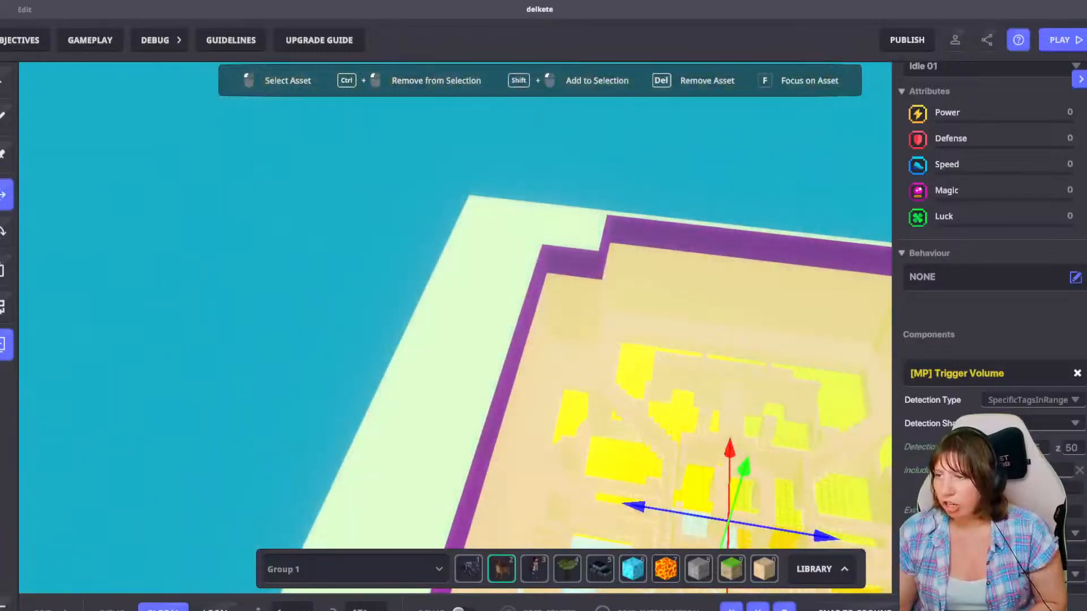
middle_drag(509, 255, 546, 405)
scroll(546, 340, up, 4)
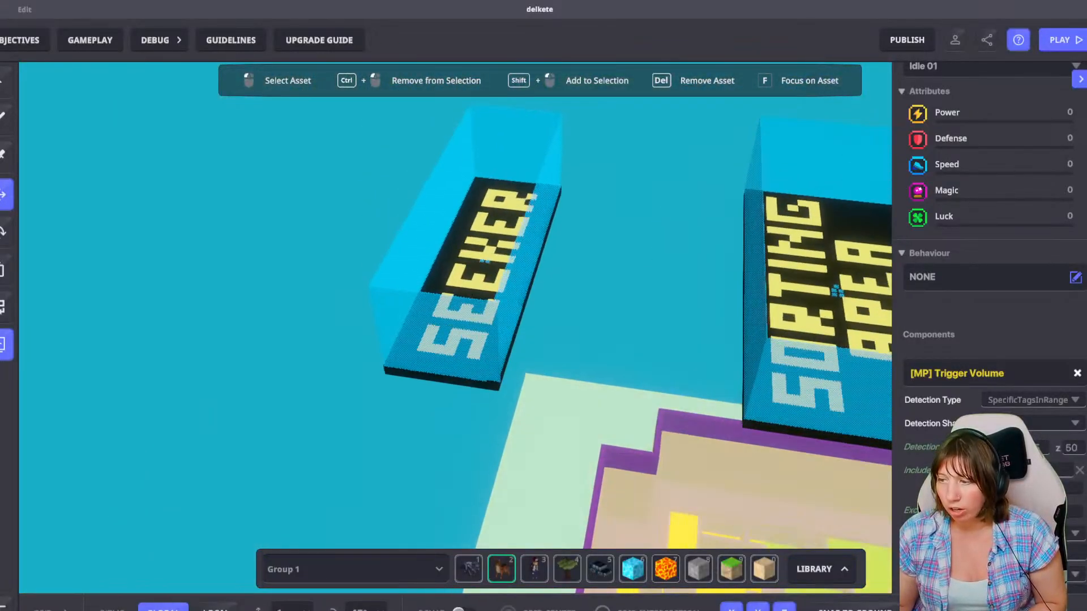
scroll(533, 315, up, 3)
middle_drag(396, 209, 690, 373)
scroll(667, 340, up, 6)
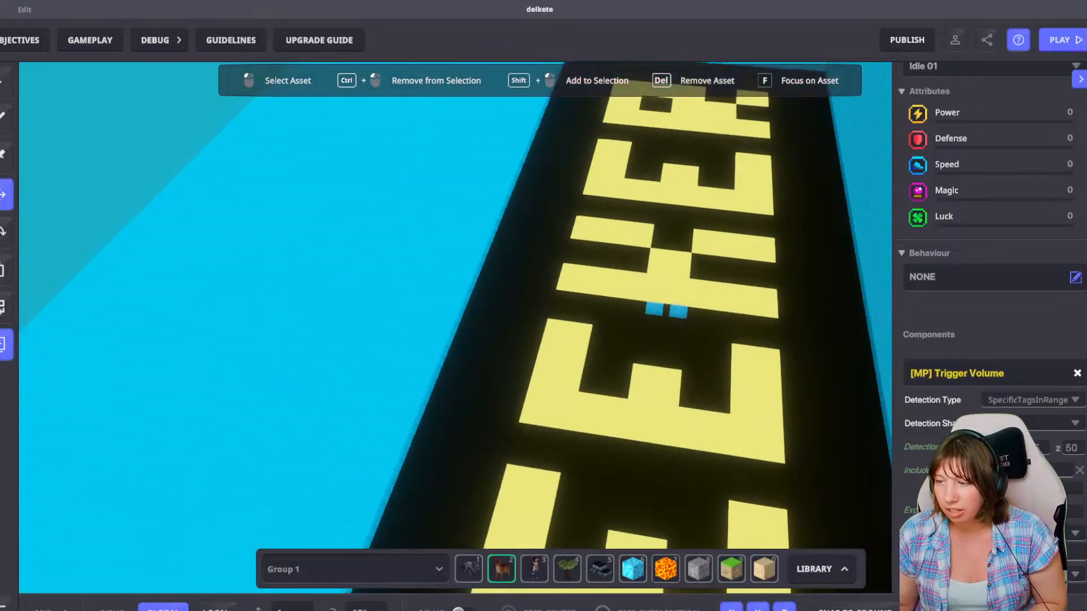
click(614, 244)
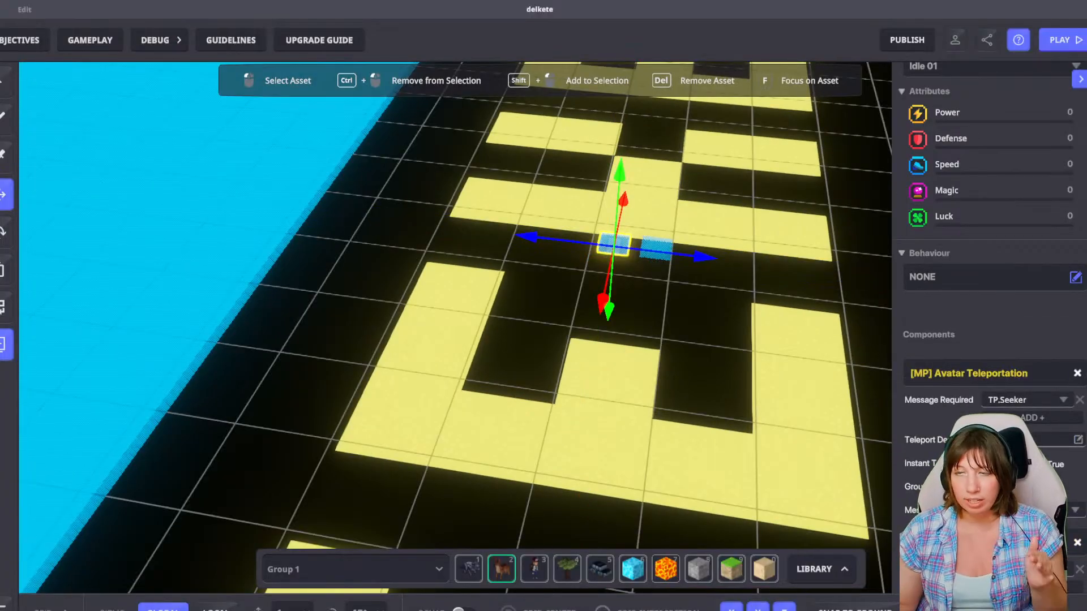
scroll(962, 447, down, 1)
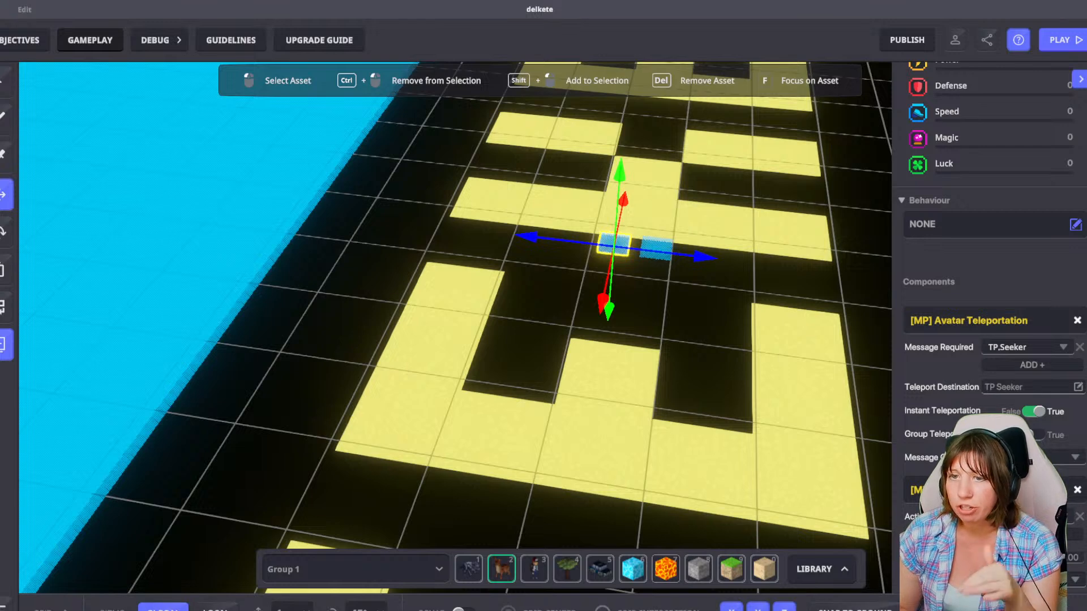
Look through the HUDs and Banners board of the game rules, including the player banner and skill banner rules.
click(90, 40)
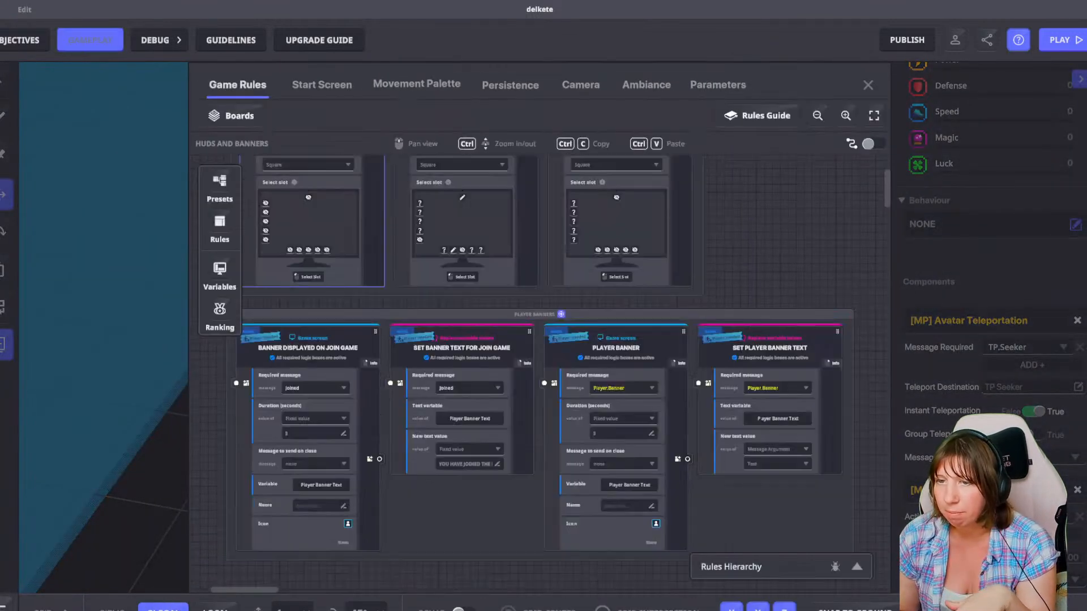
drag(705, 268, 747, 296)
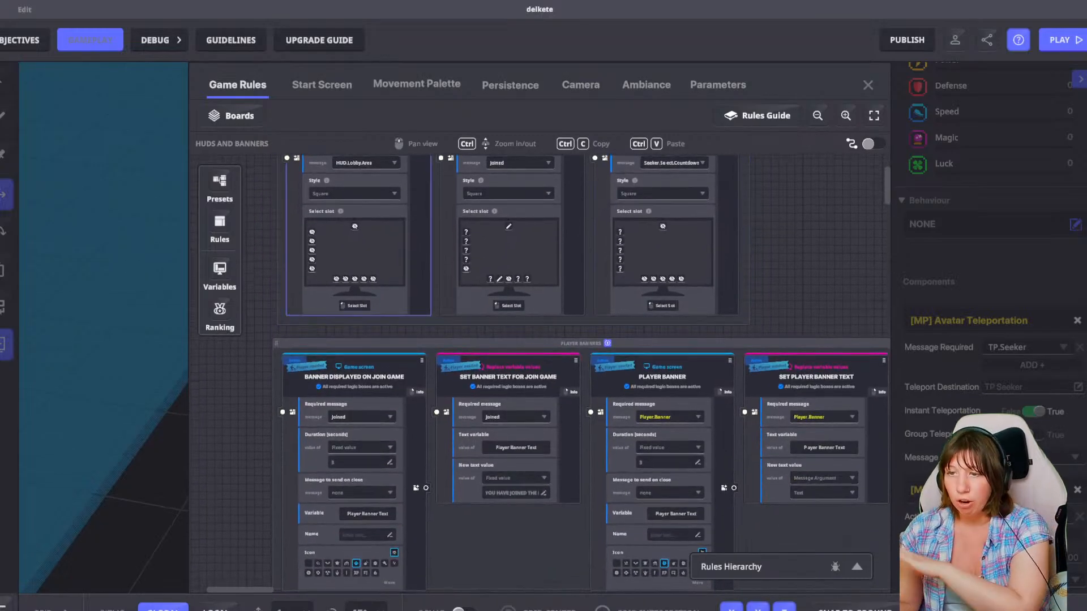
scroll(581, 374, down, 5)
scroll(580, 373, down, 4)
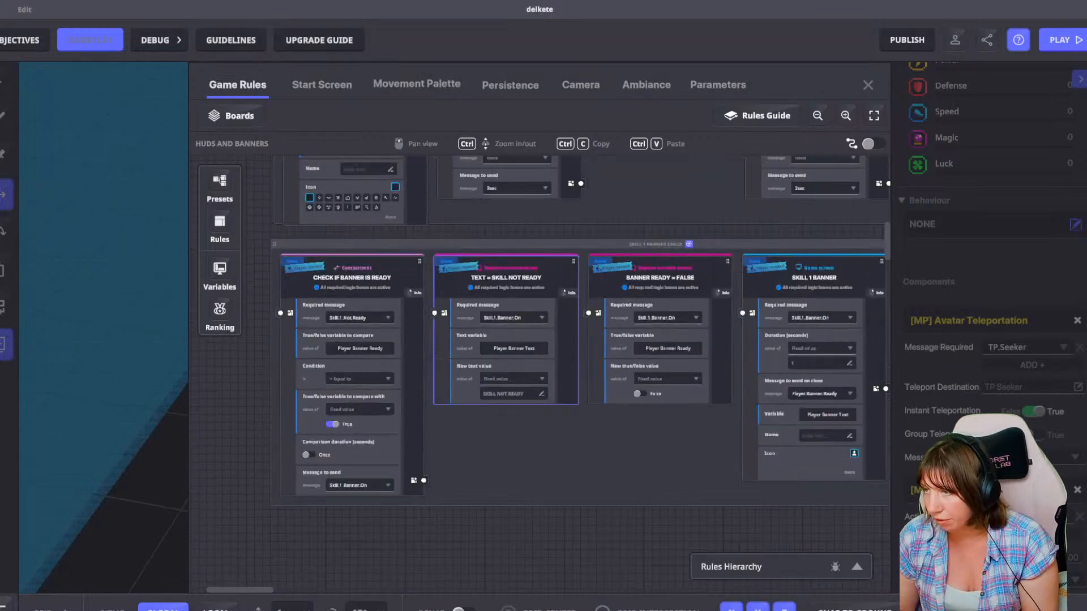
key(Escape)
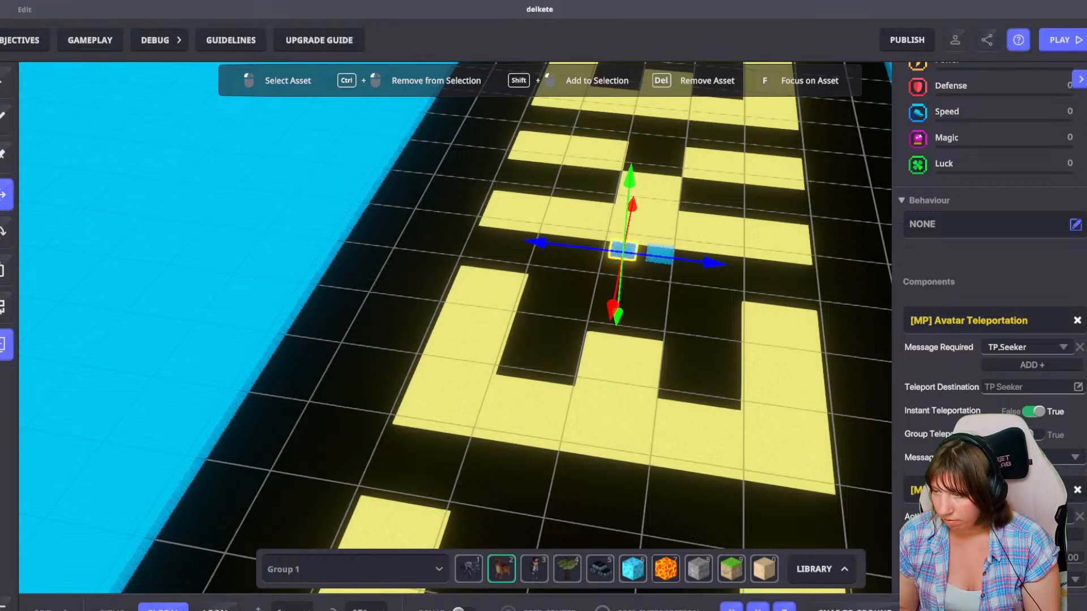
Review the Avatar Teleportation and Checkpoint settings of the selected logic block on the Seeker platform.
scroll(990, 340, down, 2)
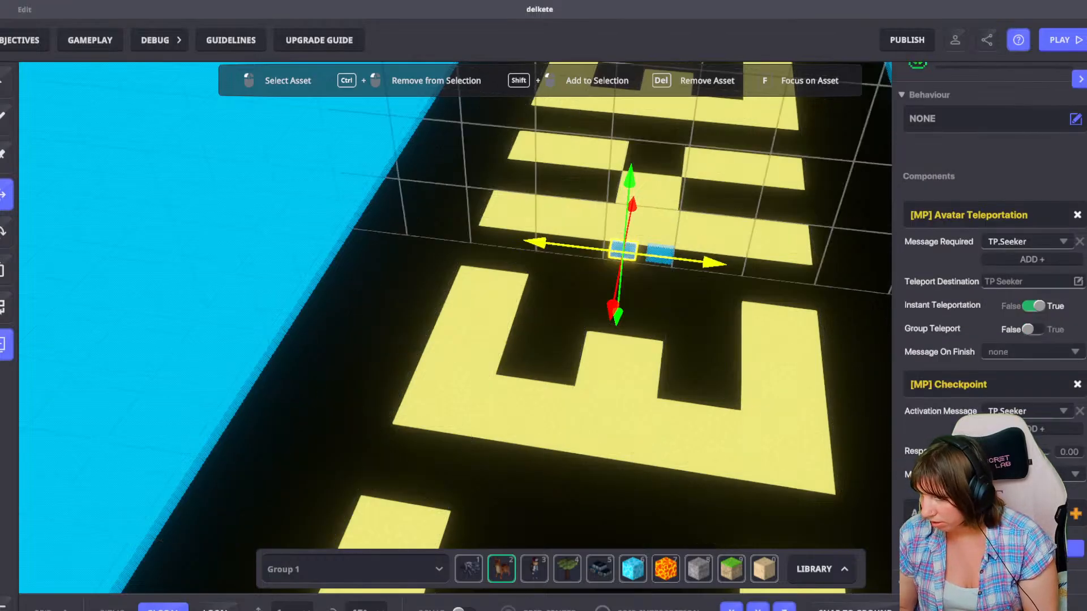
scroll(942, 355, up, 4)
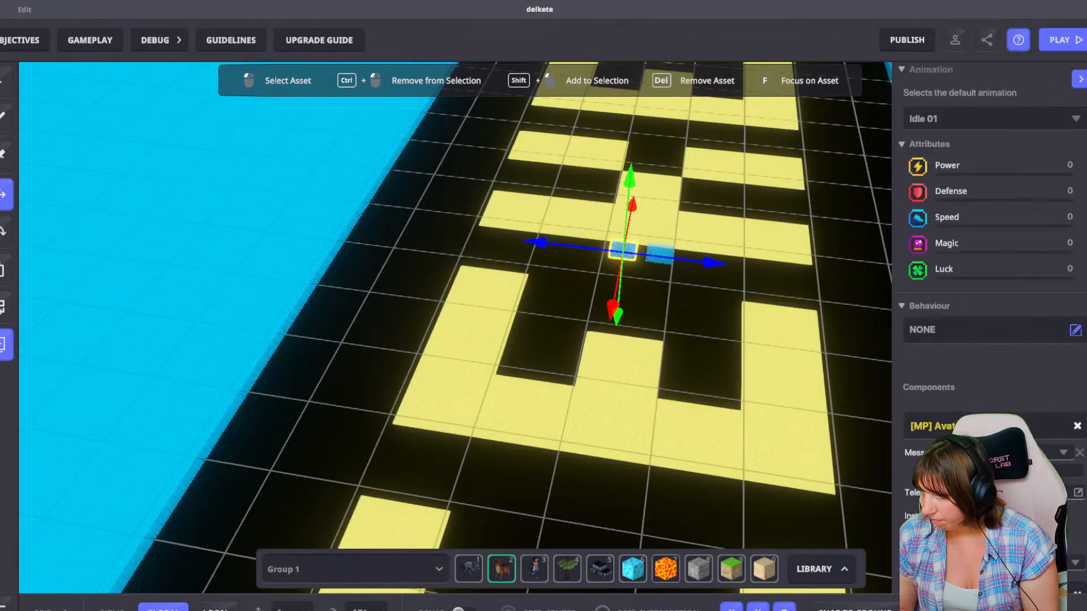
scroll(942, 355, down, 5)
scroll(943, 354, up, 1)
right_drag(679, 317, 733, 312)
drag(732, 313, 750, 338)
scroll(750, 338, up, 2)
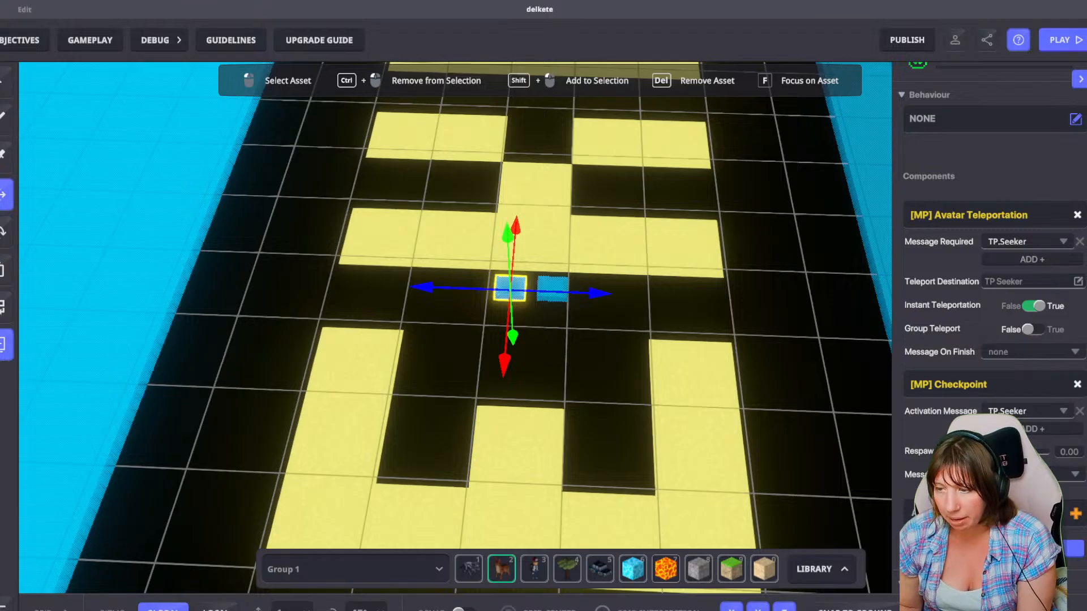
Inspect the second Seeker platform logic block's Actor Property Switcher, Trigger Volume range and Avatar Teleportation settings.
scroll(660, 309, up, 5)
scroll(659, 309, down, 2)
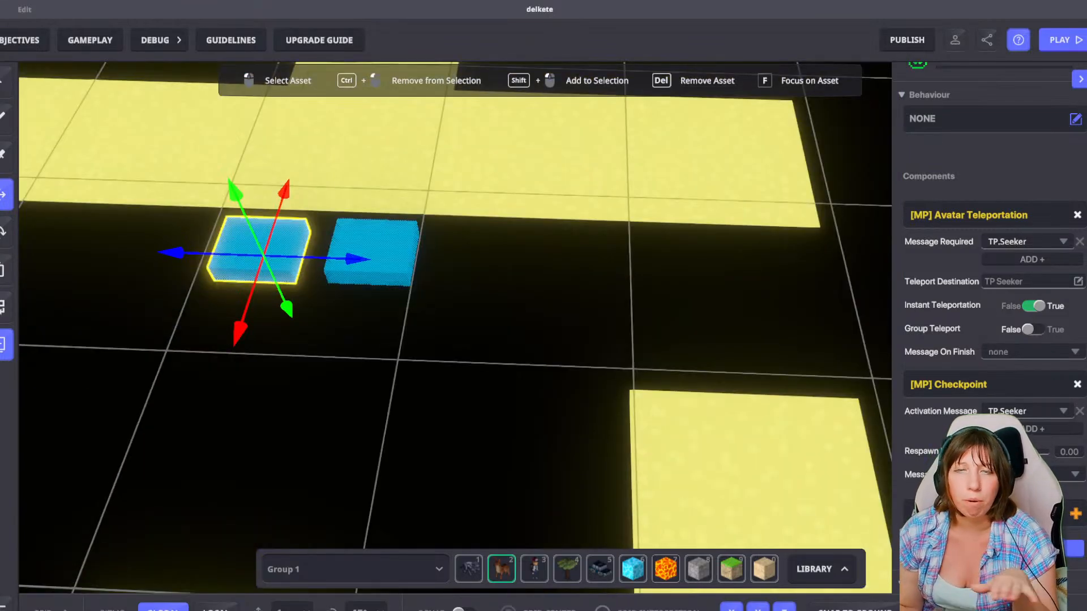
click(378, 249)
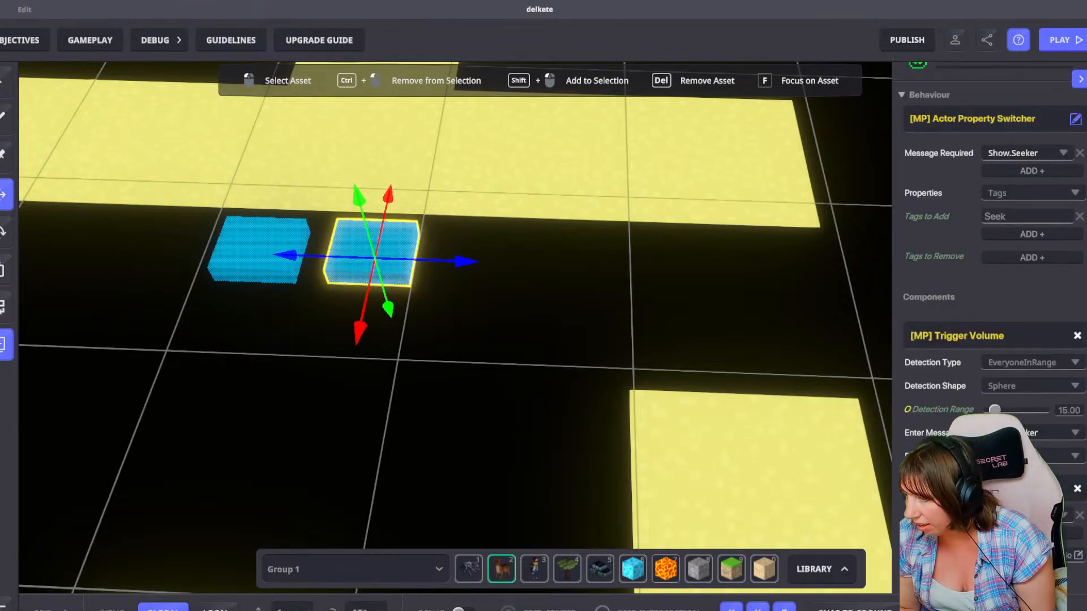
key(f)
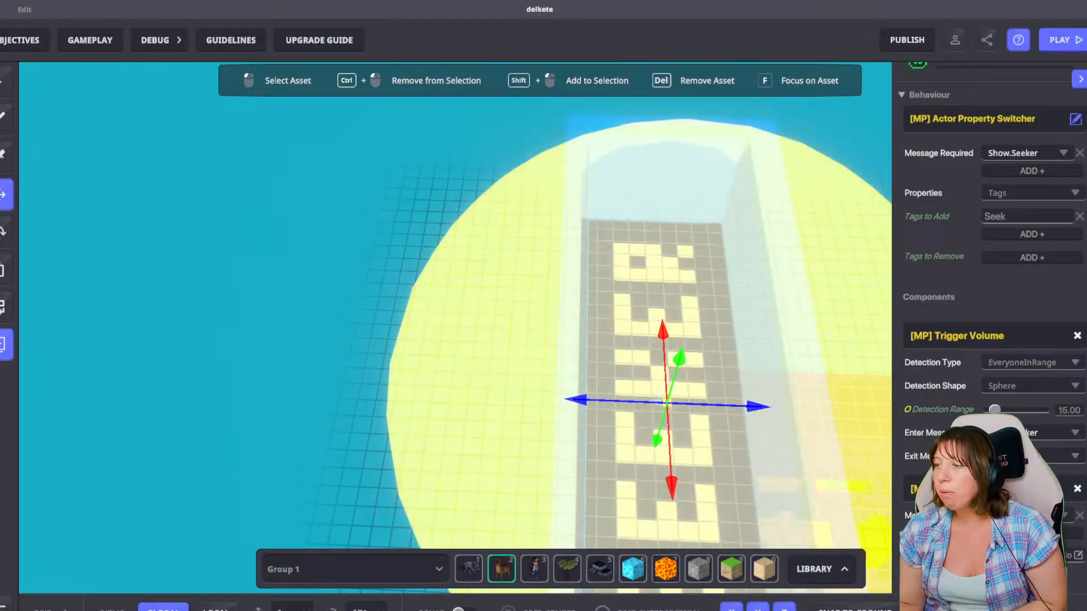
scroll(934, 473, down, 2)
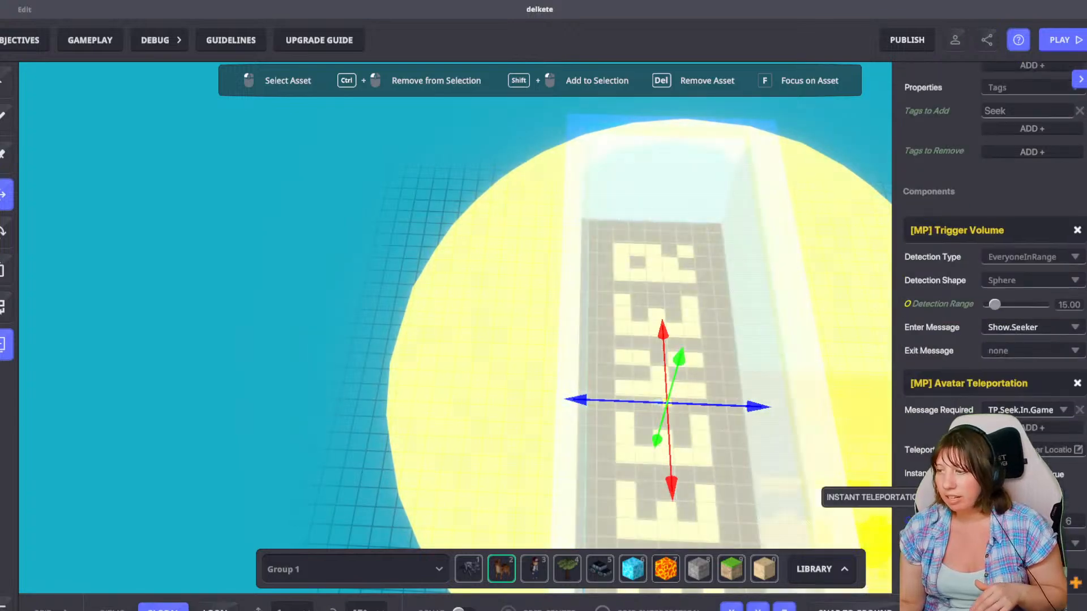
scroll(934, 473, down, 2)
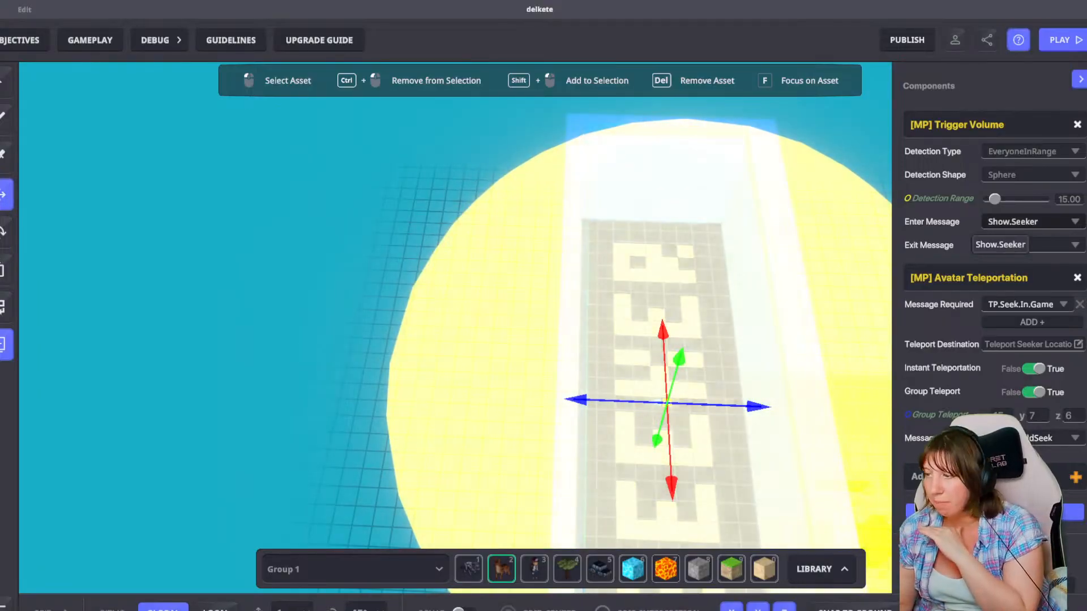
scroll(993, 255, down, 1)
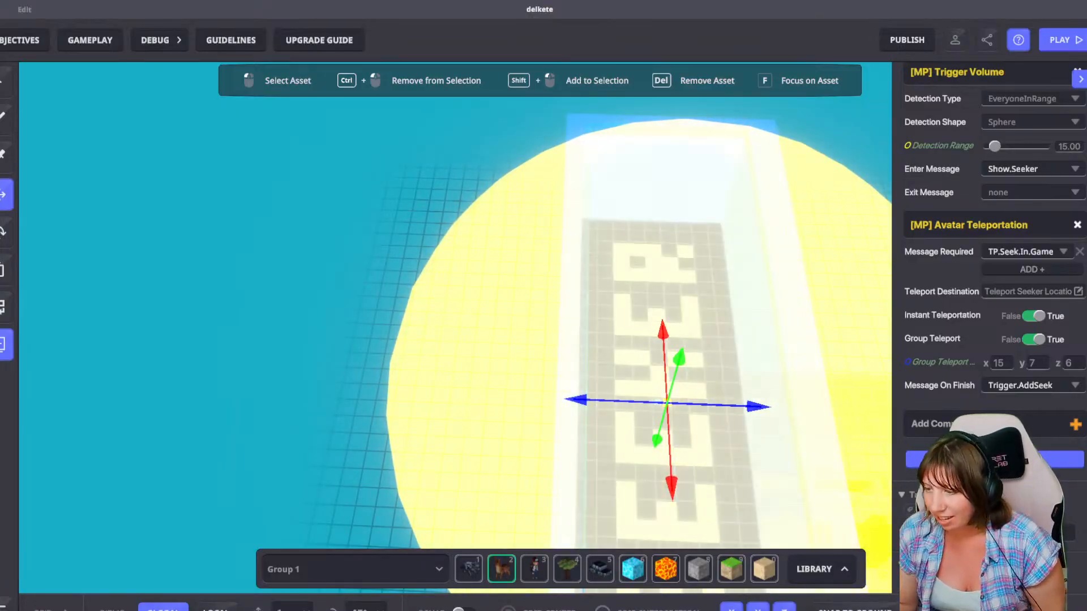
Look over the walled purple arena and its coloured floors down to the cluster of logic blocks at the centre.
key(s)
key(d)
click(609, 410)
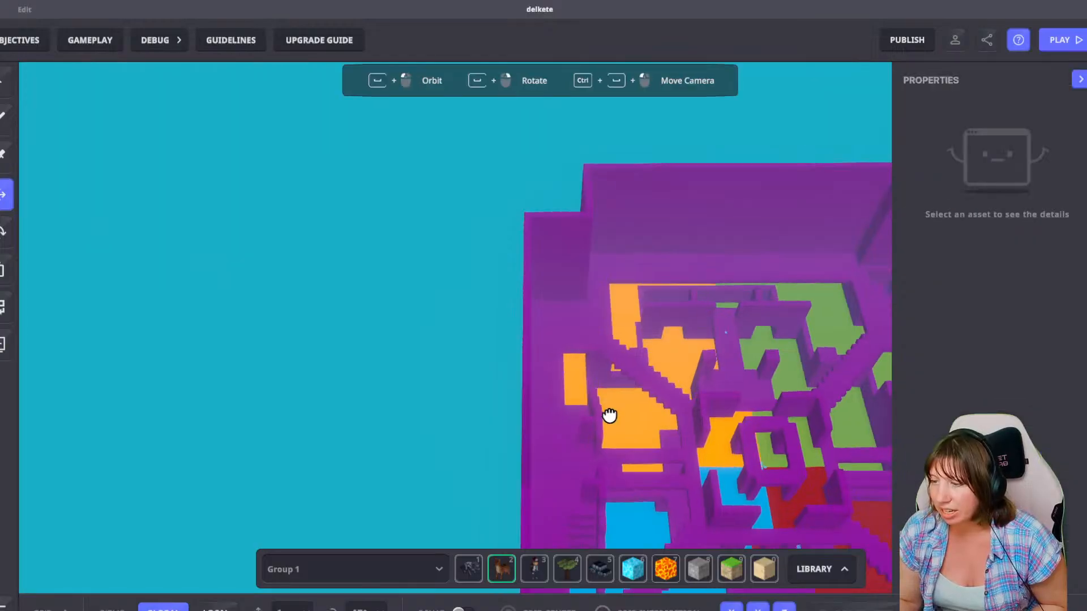
drag(609, 415, 737, 214)
key(w)
key(d)
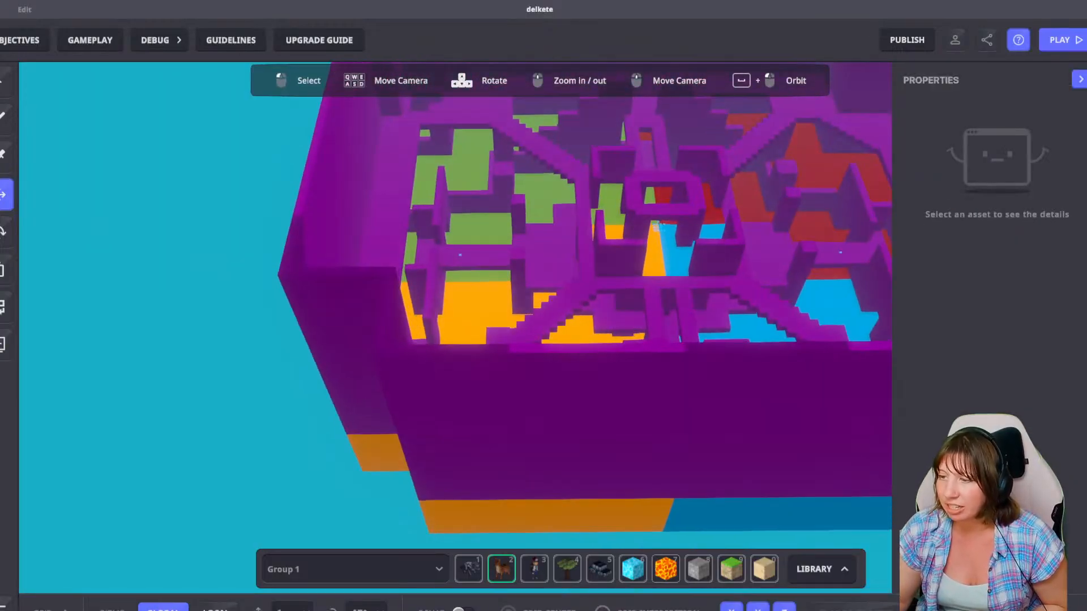
key(w)
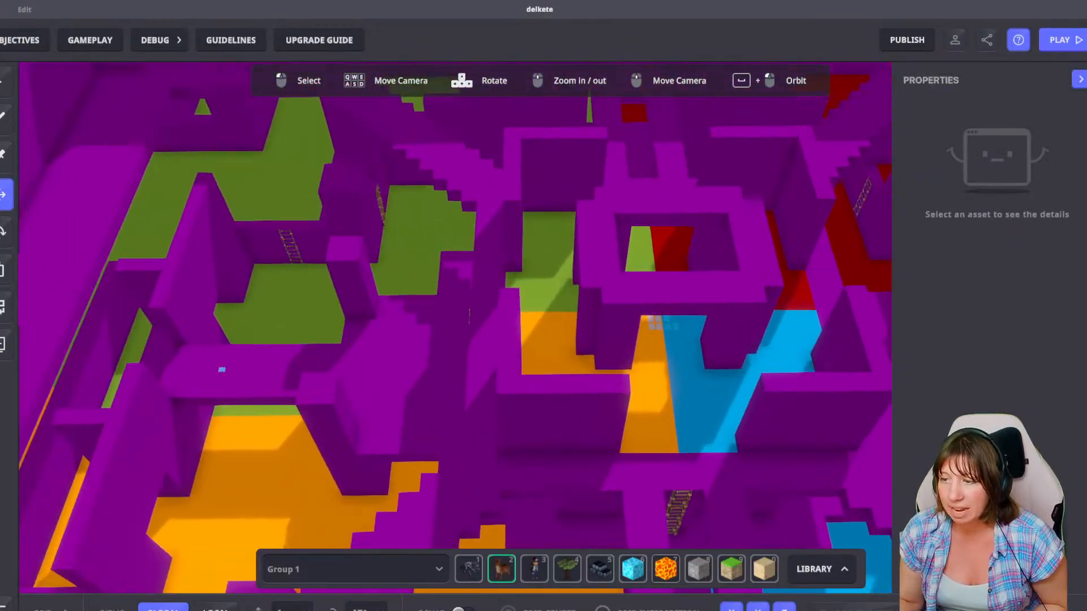
key(w)
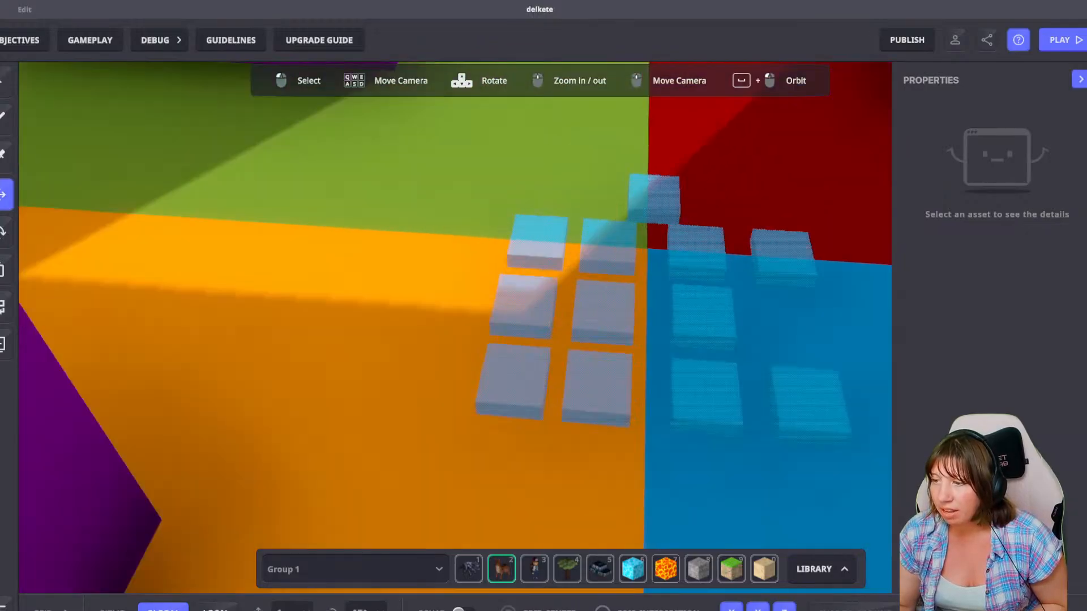
Select the whole cluster of logic blocks at the arena's centre to view their shared properties and clear the selection.
drag(501, 174, 822, 430)
scroll(745, 408, down, 5)
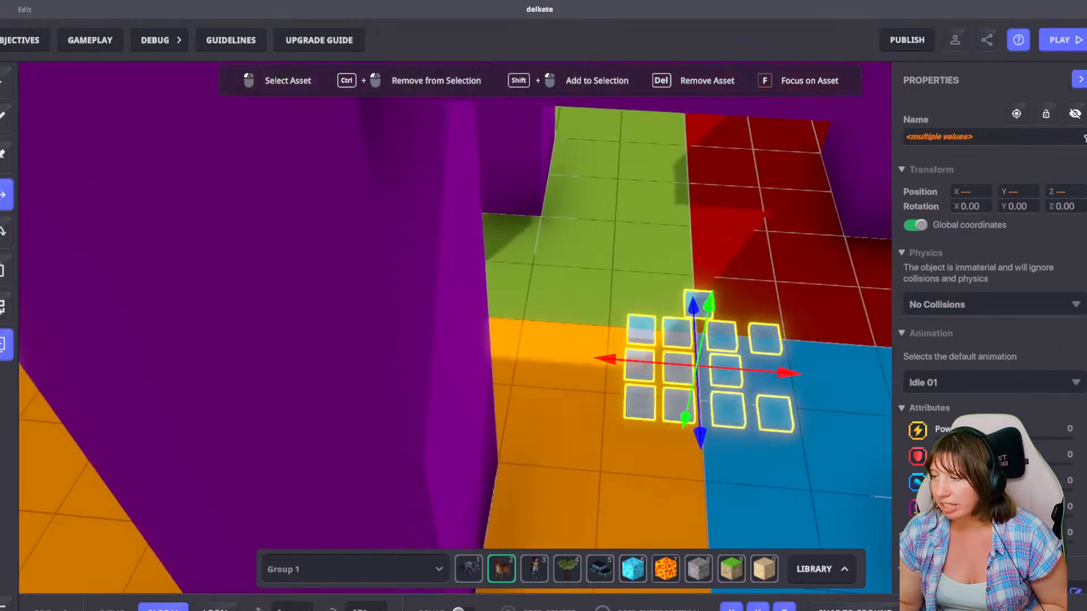
scroll(736, 396, up, 5)
scroll(730, 391, down, 4)
key(Escape)
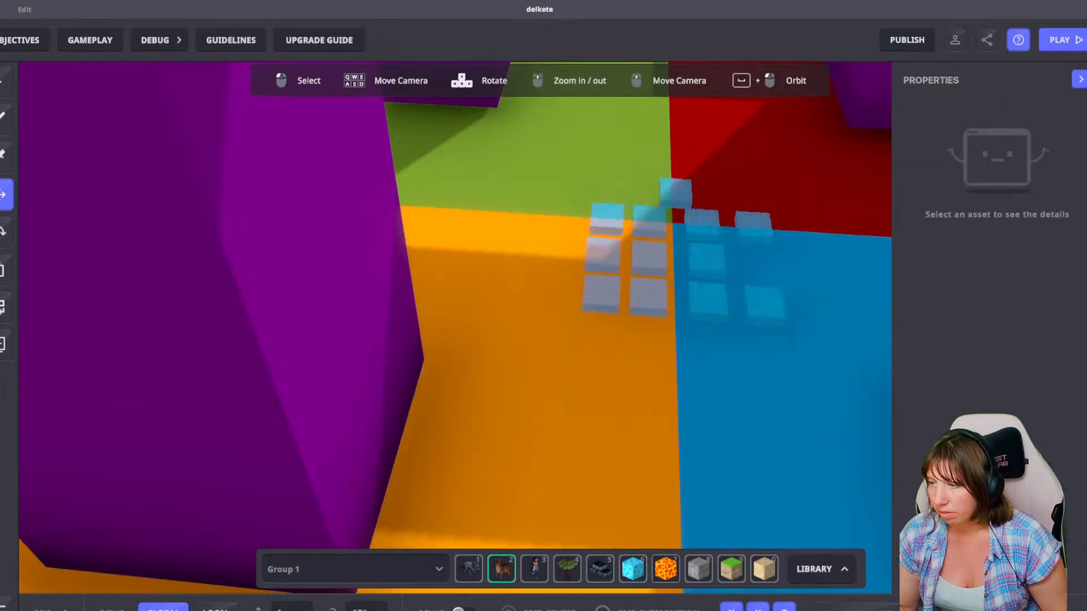
right_drag(753, 283, 713, 303)
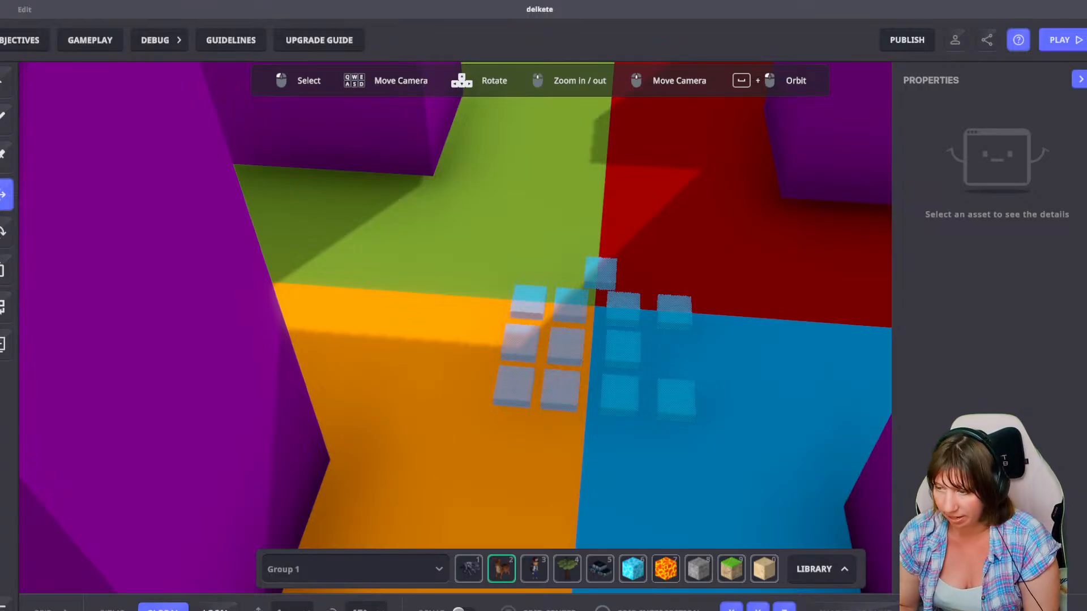
Inspect the behaviours and components of the individual teleport, time-out, no-hiders and audio streaming blocks in the central cluster.
click(600, 274)
scroll(962, 283, down, 5)
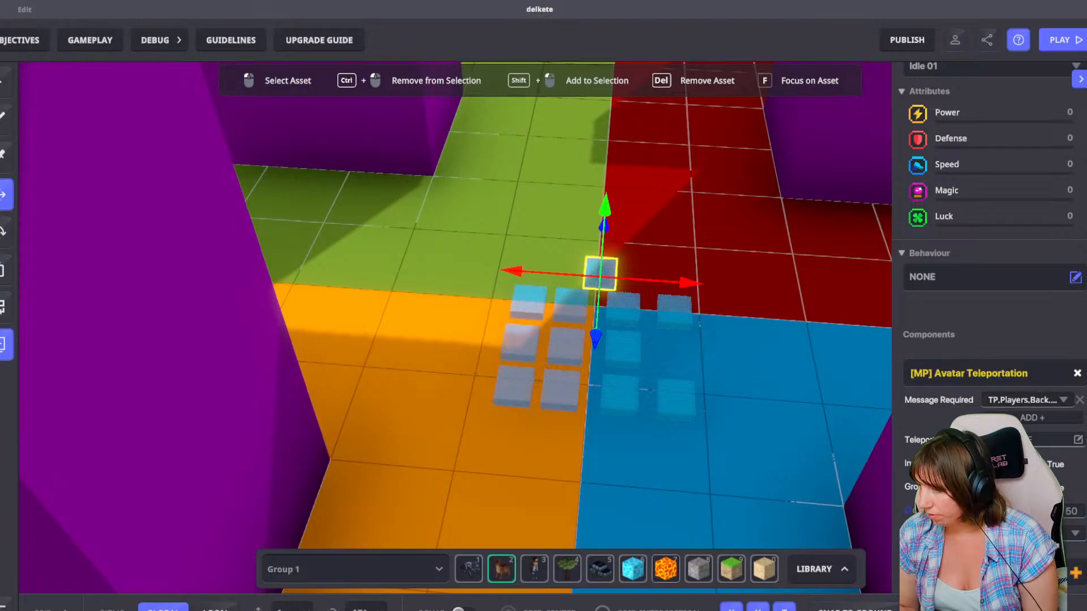
click(674, 313)
scroll(937, 416, down, 5)
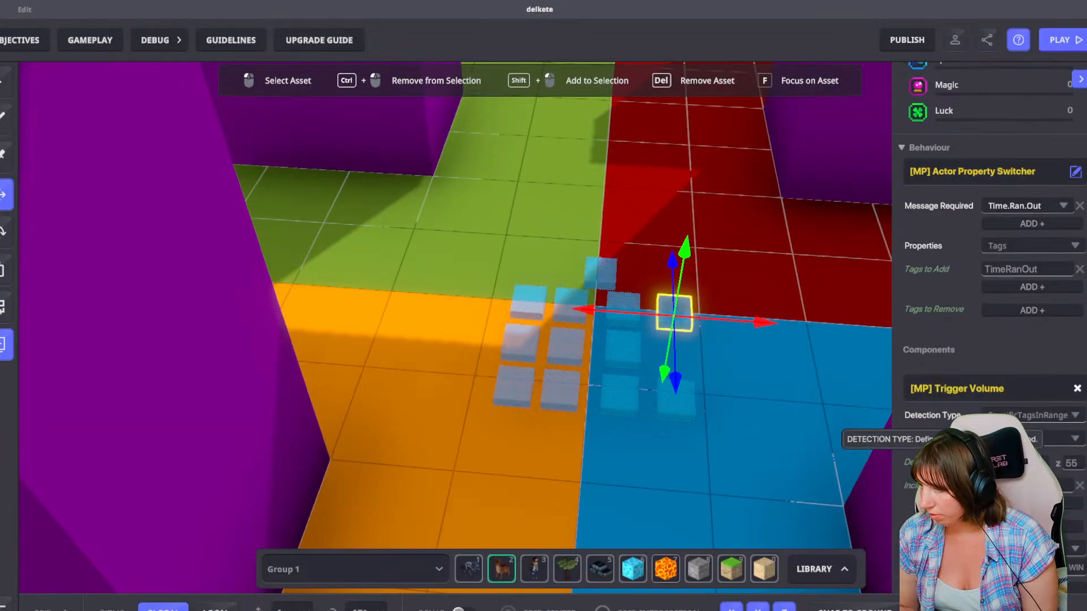
click(623, 309)
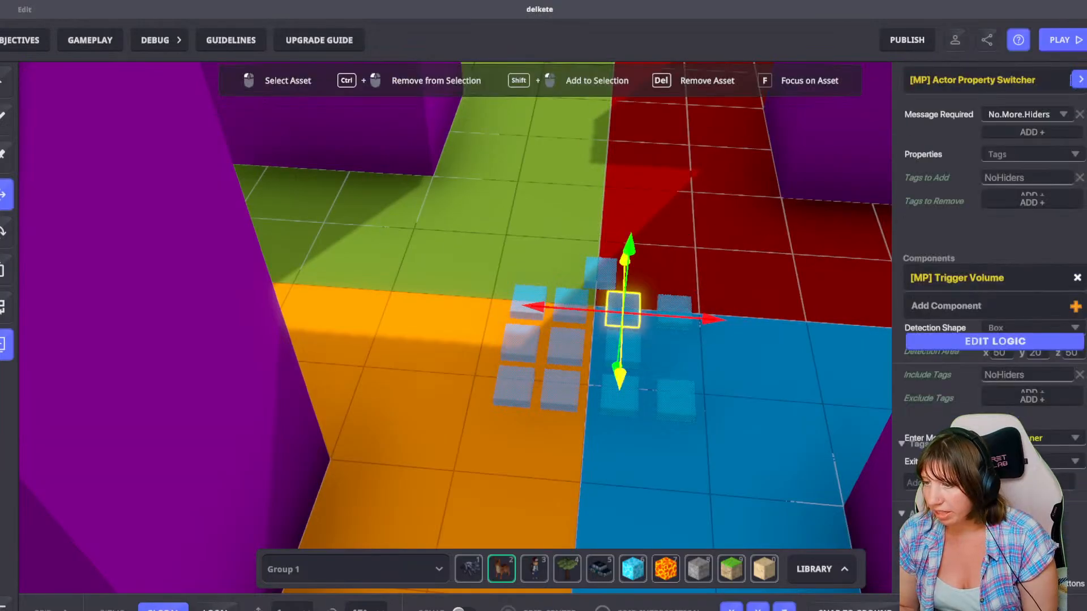
click(629, 351)
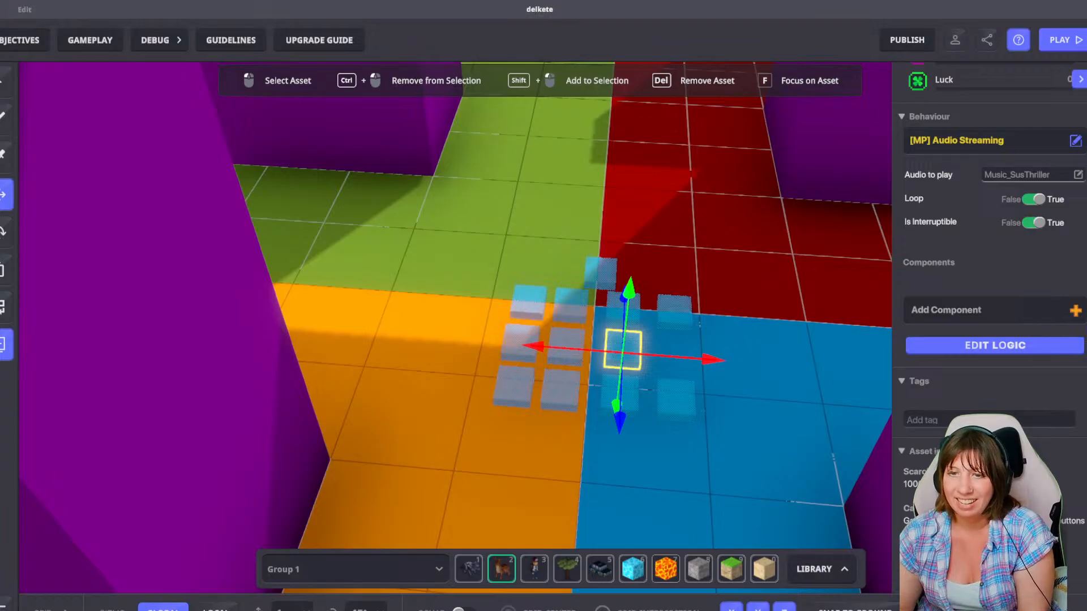
Quit the Game Maker editor and confirm leaving the delkete project.
click(3, 9)
click(4, 28)
click(3, 9)
click(22, 70)
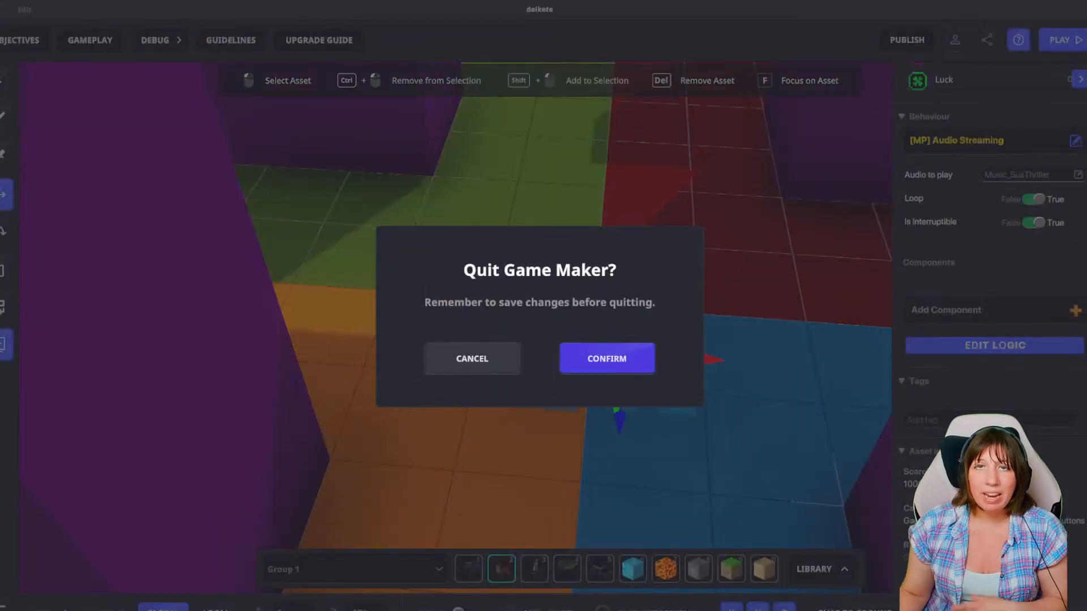
click(607, 359)
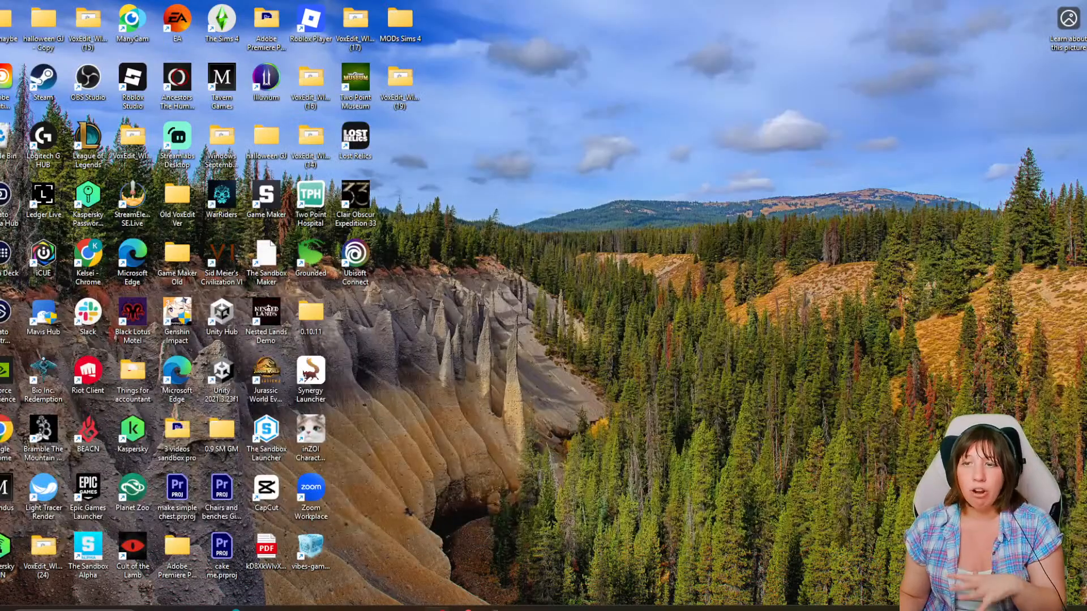
Minimize the VoxEdit window and open the My Experiences workspace in Game Maker.
click(539, 609)
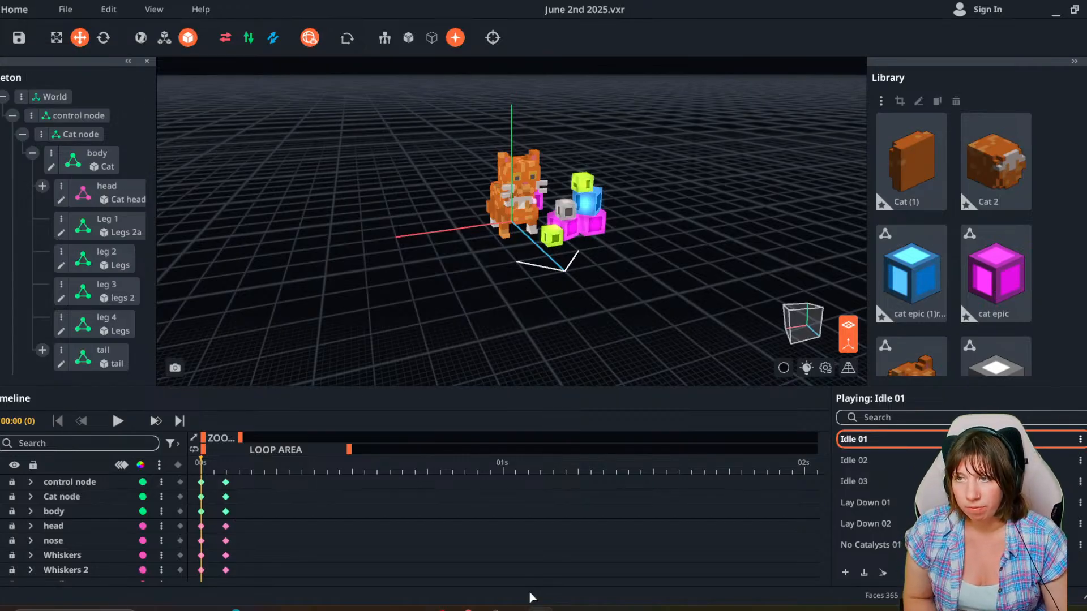
click(1056, 11)
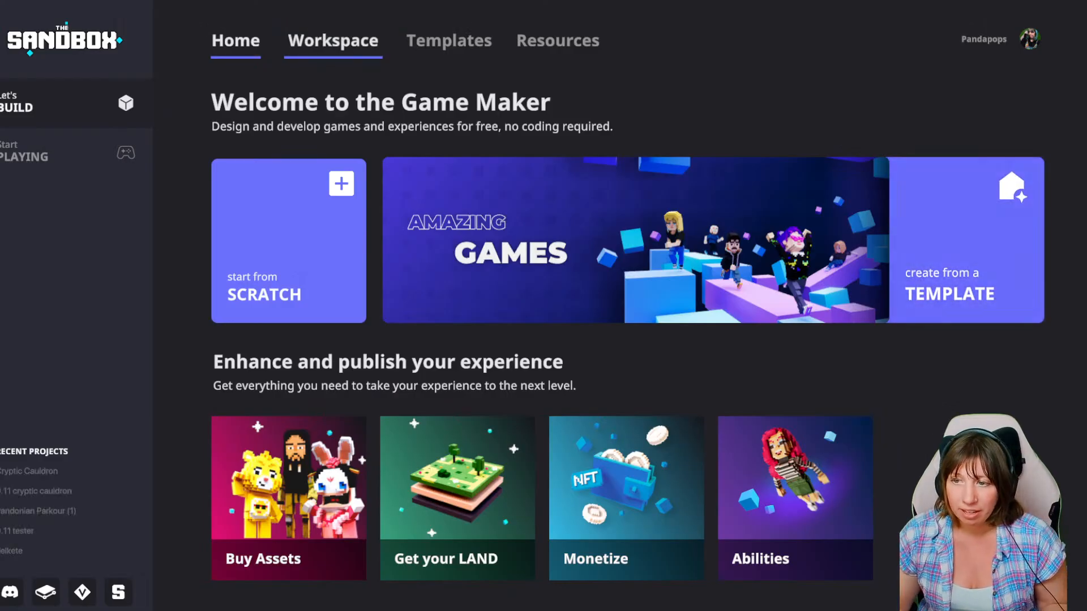
click(333, 41)
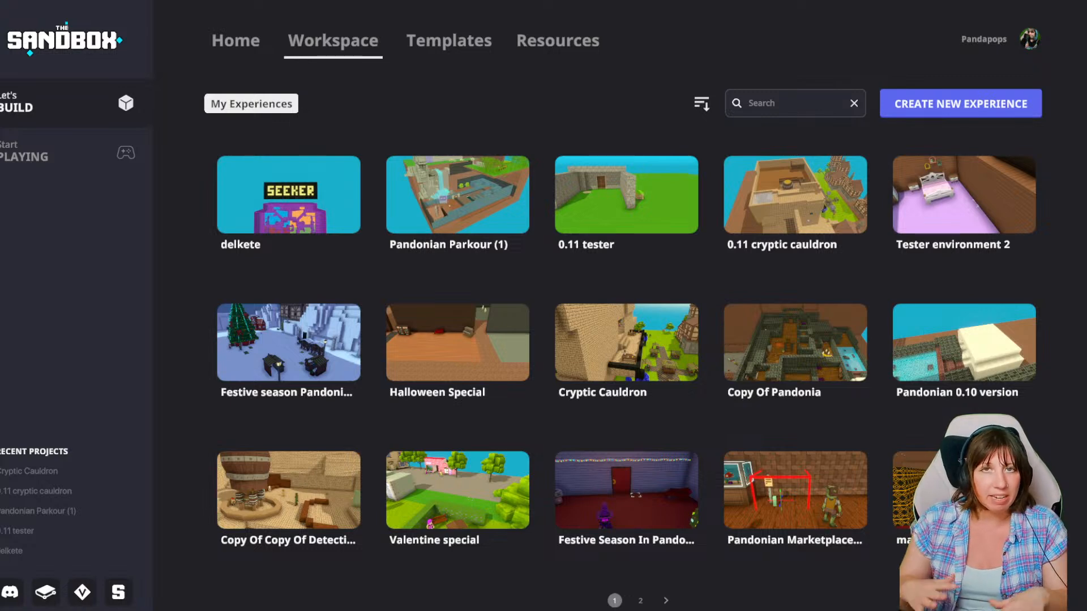
mouse_move(294, 198)
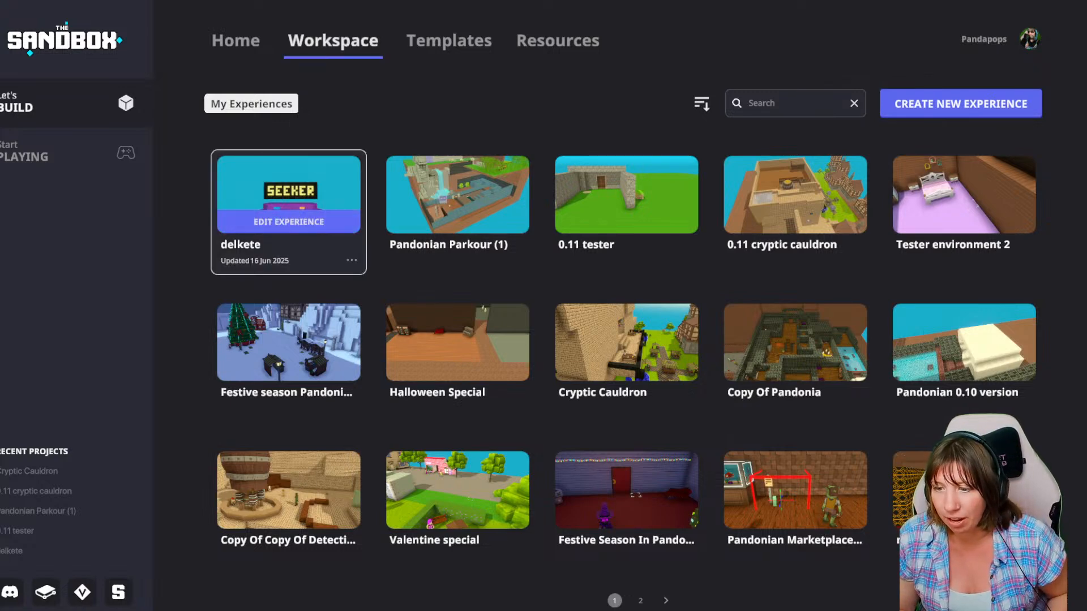
Open the delkete experience for editing and choose to share it on the Game Maker Gallery.
click(289, 221)
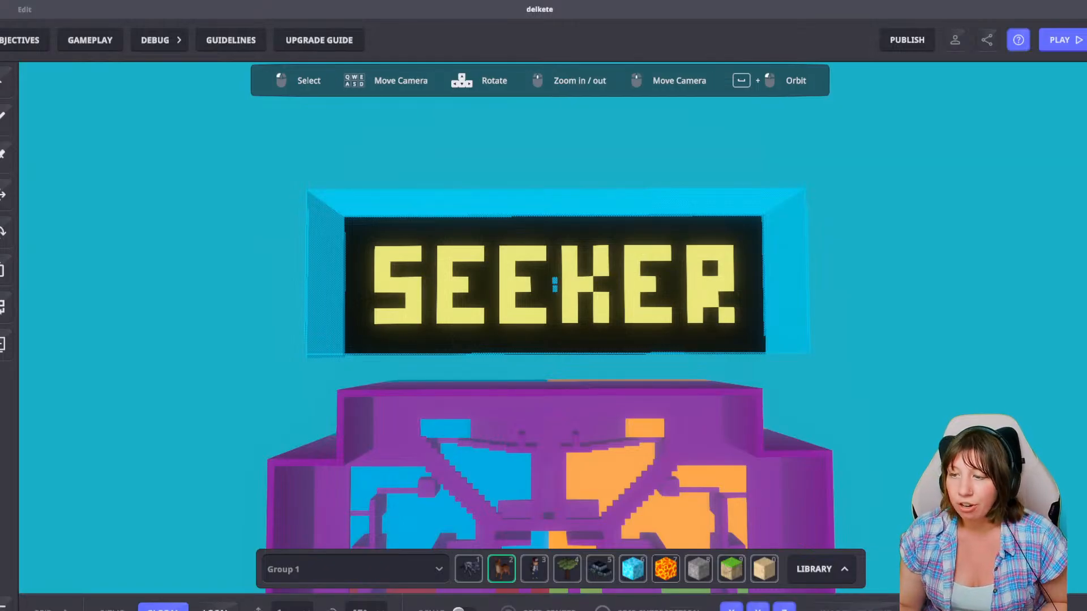
drag(390, 249, 335, 311)
middle_drag(345, 288, 249, 368)
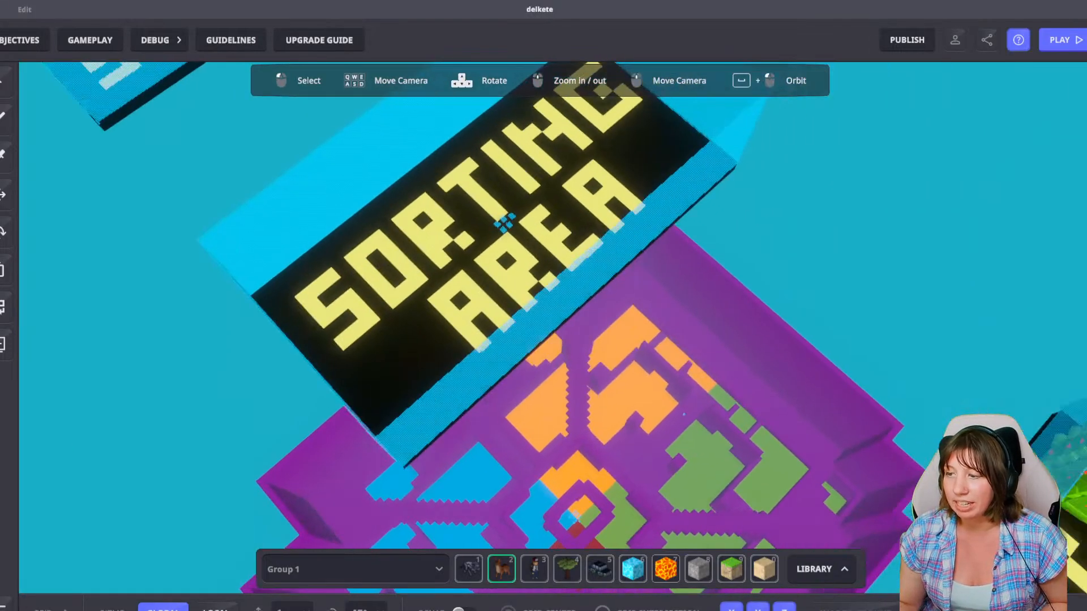
scroll(503, 224, down, 2)
click(907, 40)
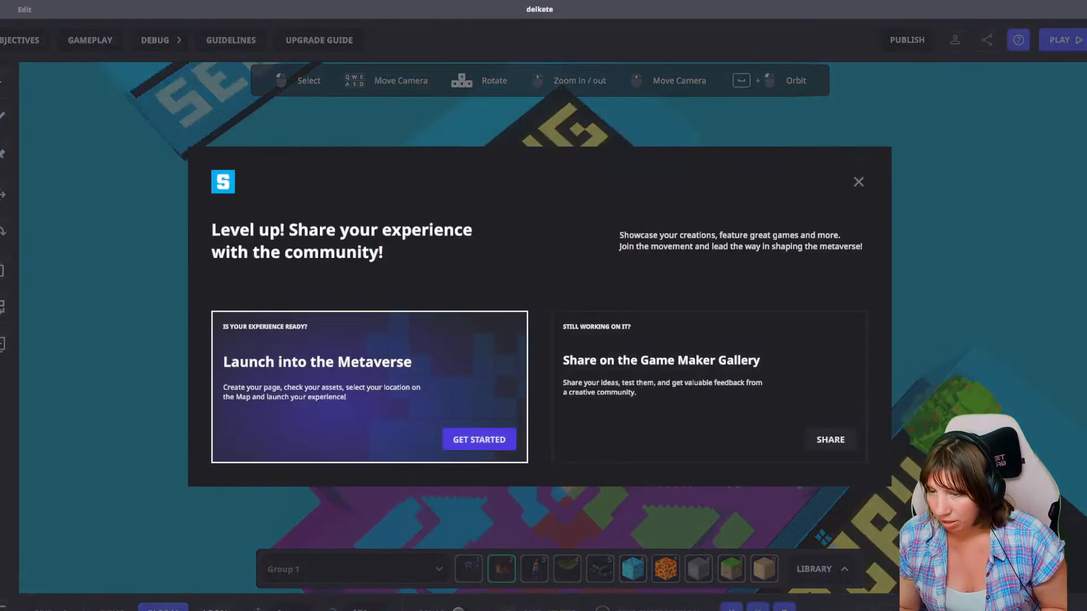
click(830, 440)
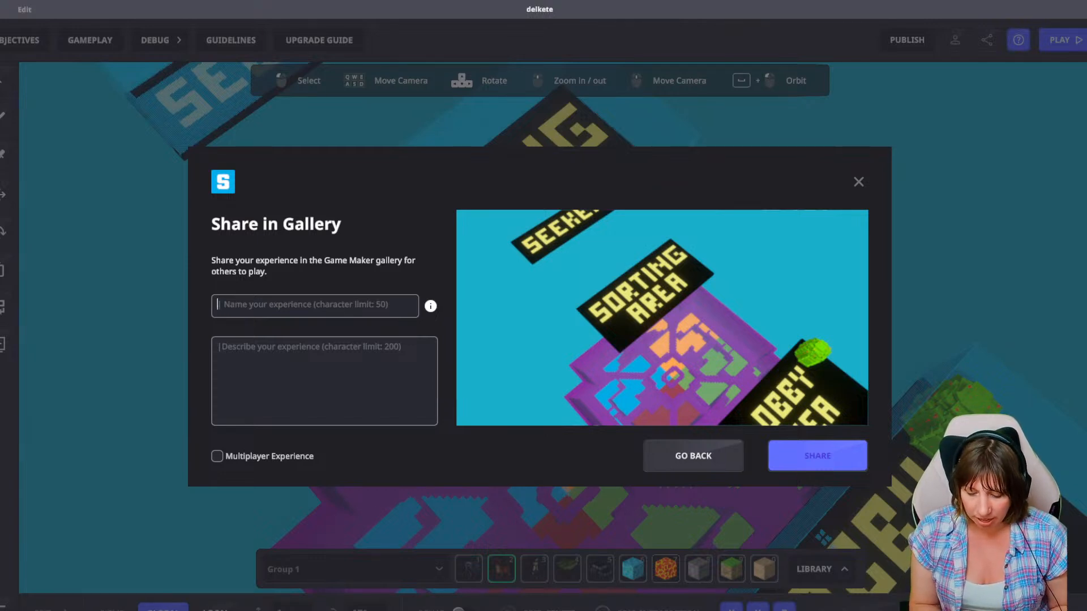
Share it in the gallery as "test for fun" with the description "please help" and the Multiplayer Experience option enabled.
text(test for fun)
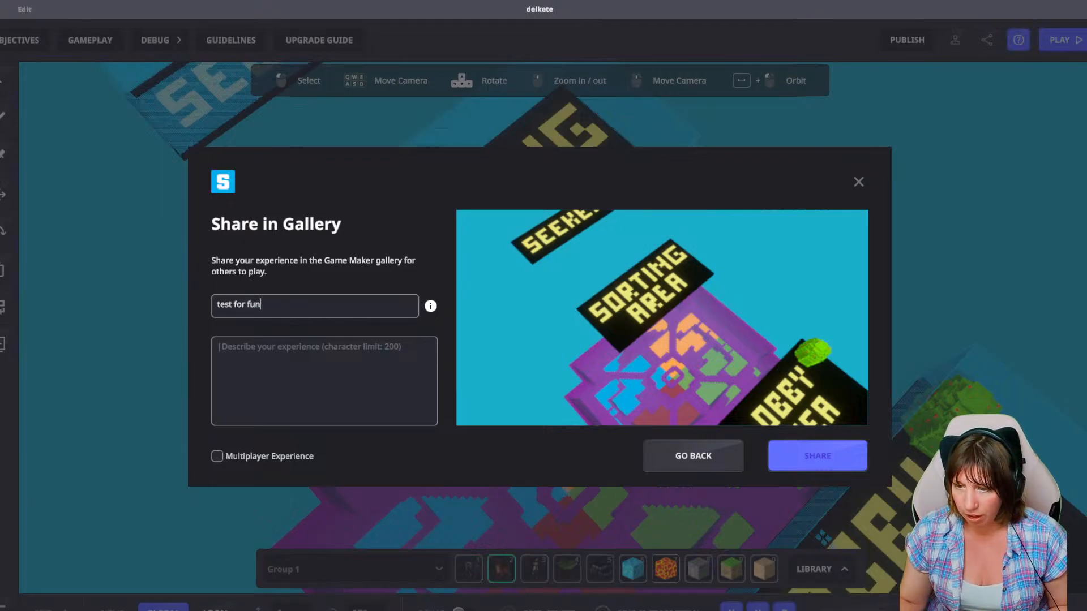
click(218, 346)
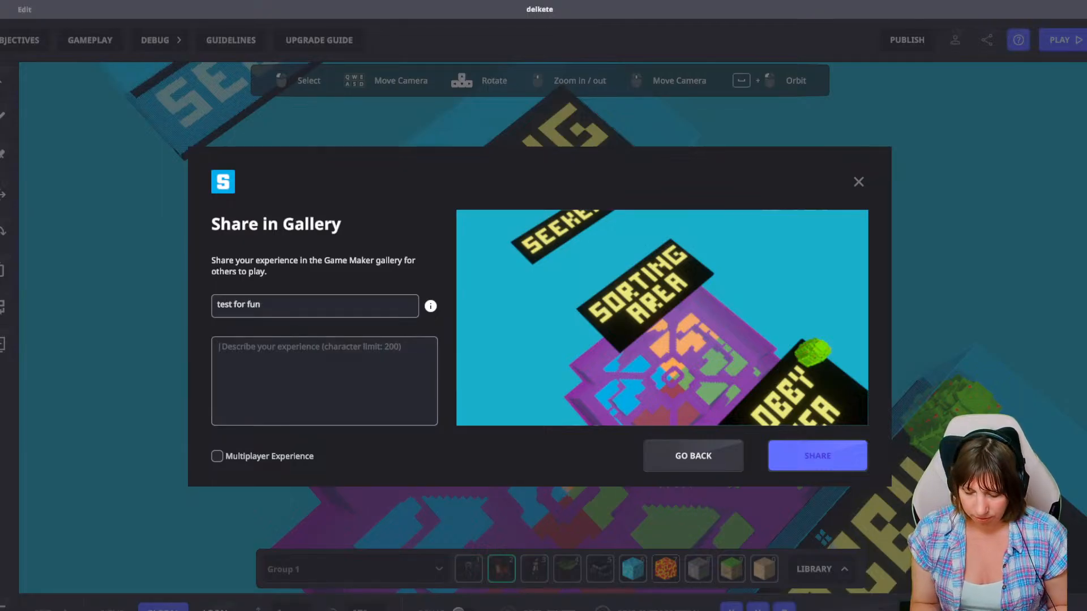
text(please help)
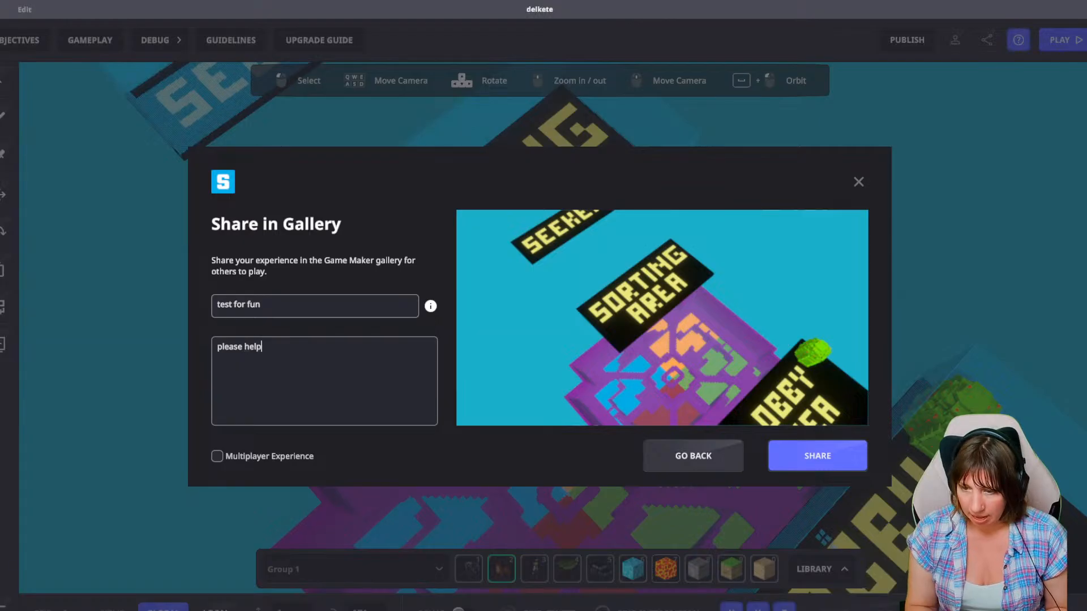
click(217, 456)
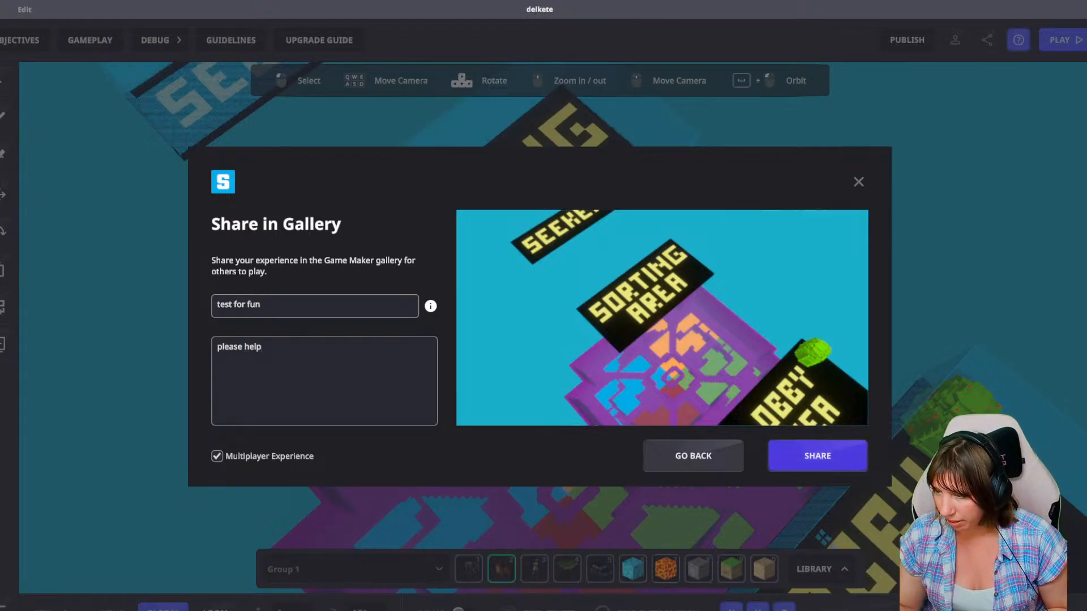
click(817, 455)
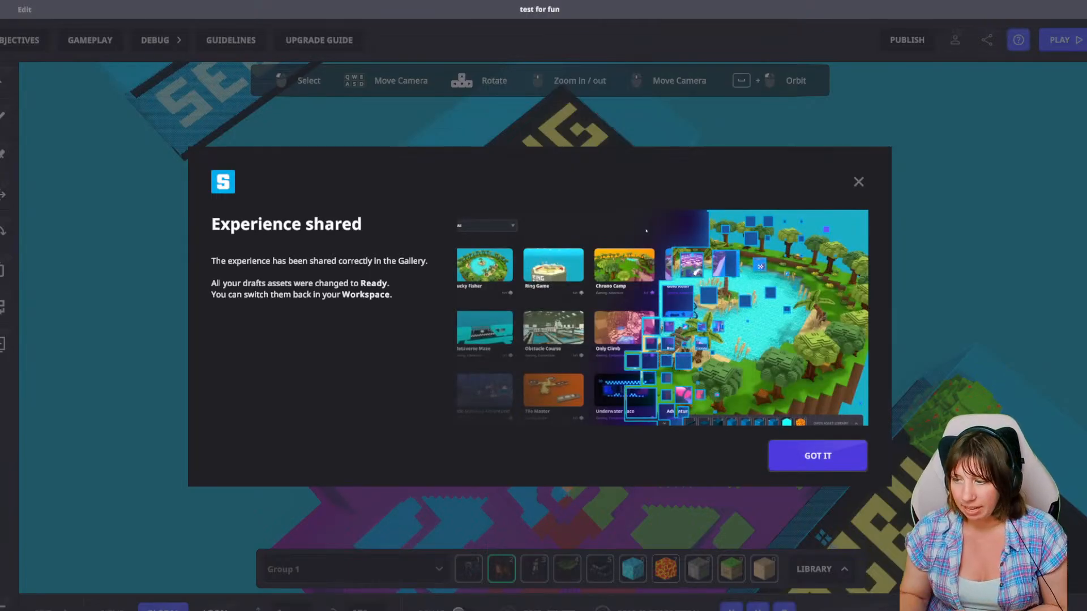
click(818, 456)
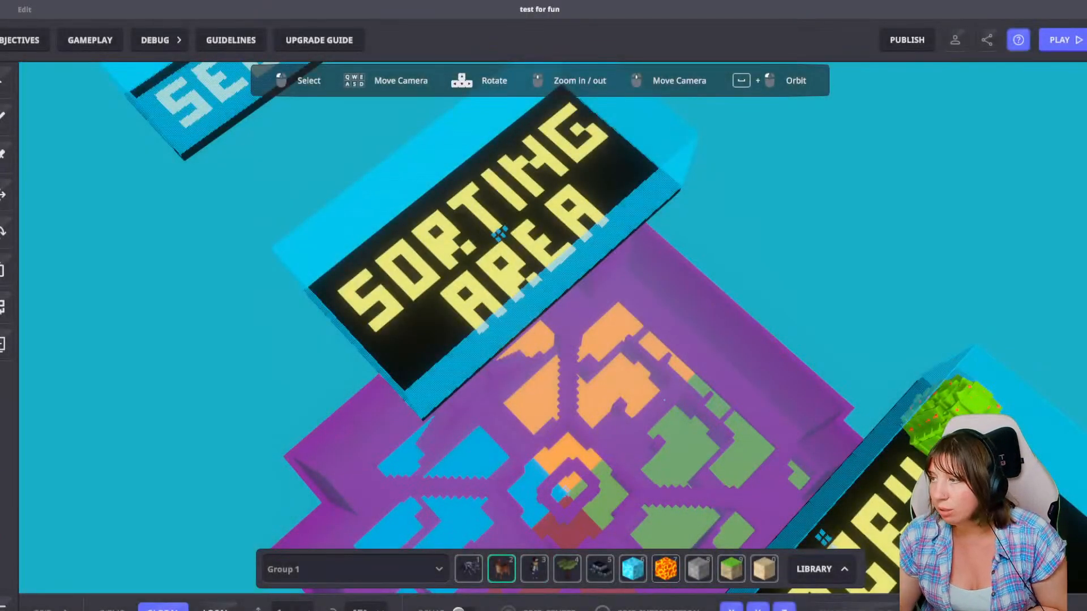
Leave the editor for the main menu and confirm the exit.
click(2, 9)
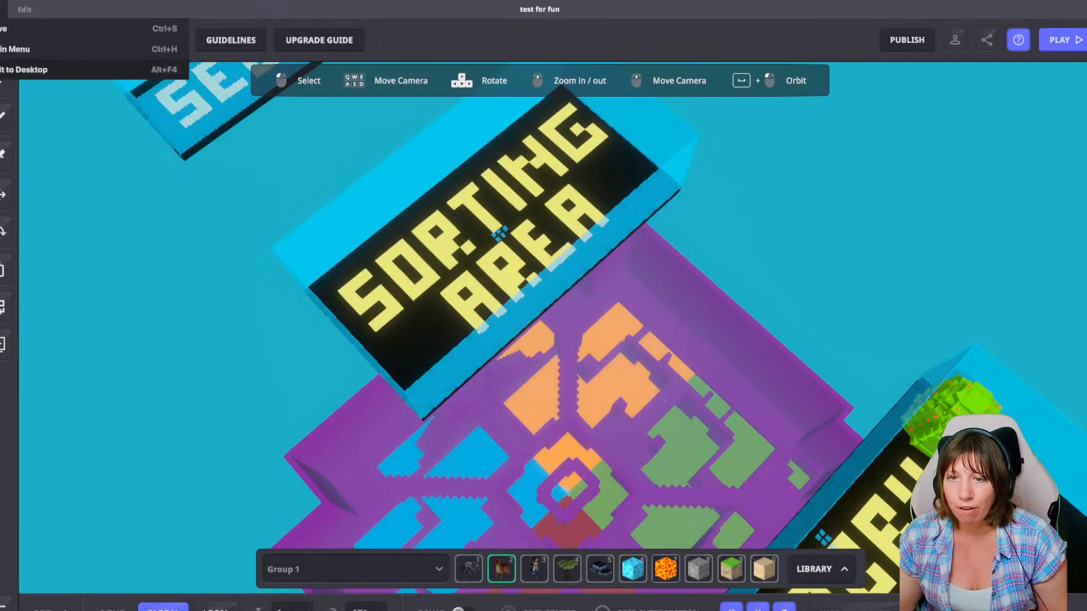
click(17, 49)
click(606, 358)
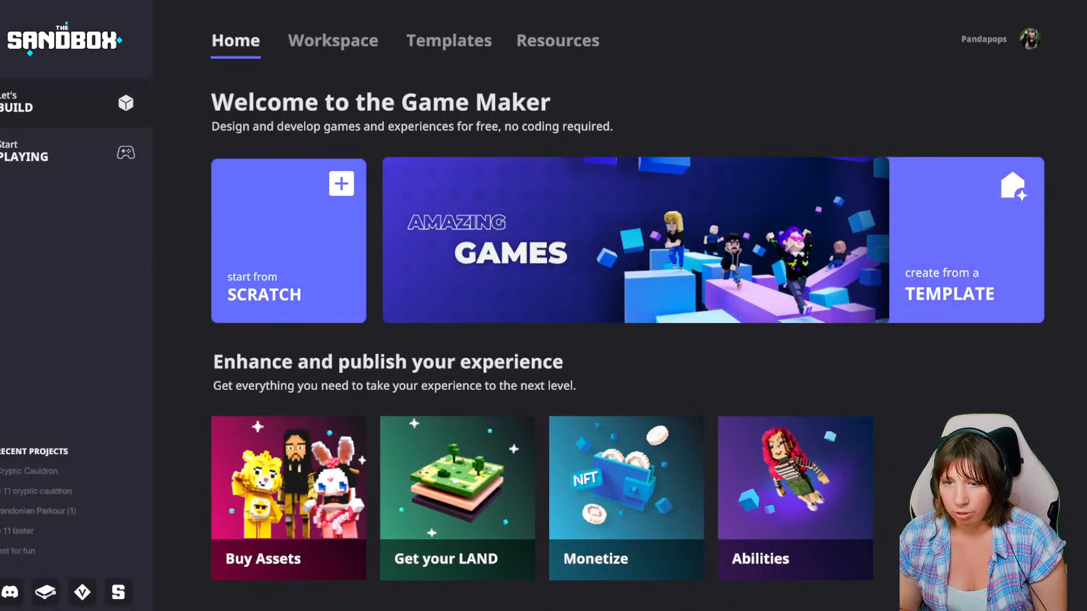
Show all experiences in the play gallery and launch the shared "test for fun" experience.
click(68, 152)
click(303, 103)
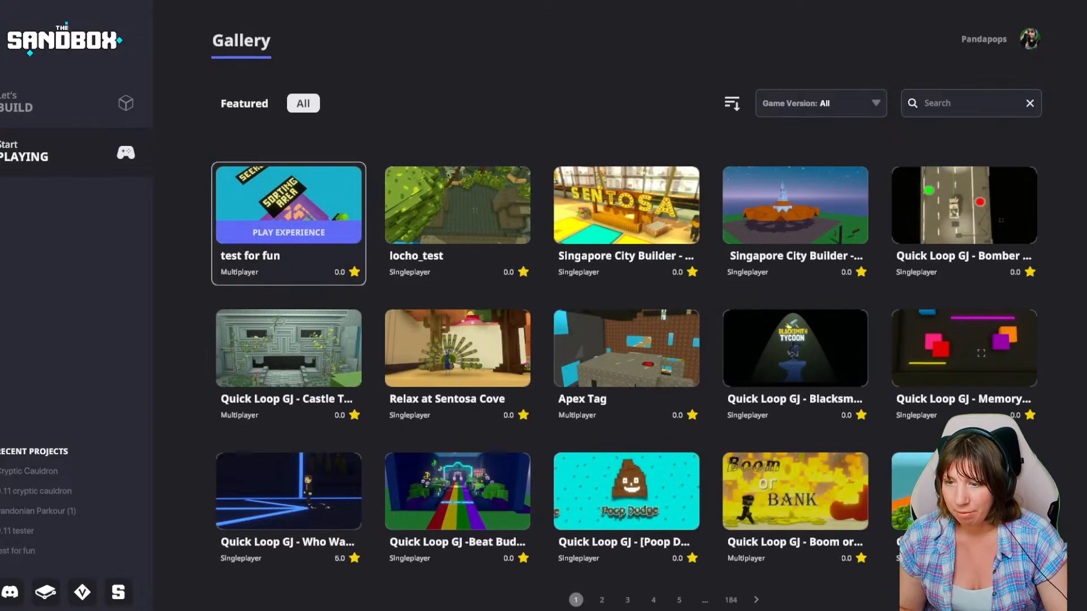
click(291, 233)
click(607, 436)
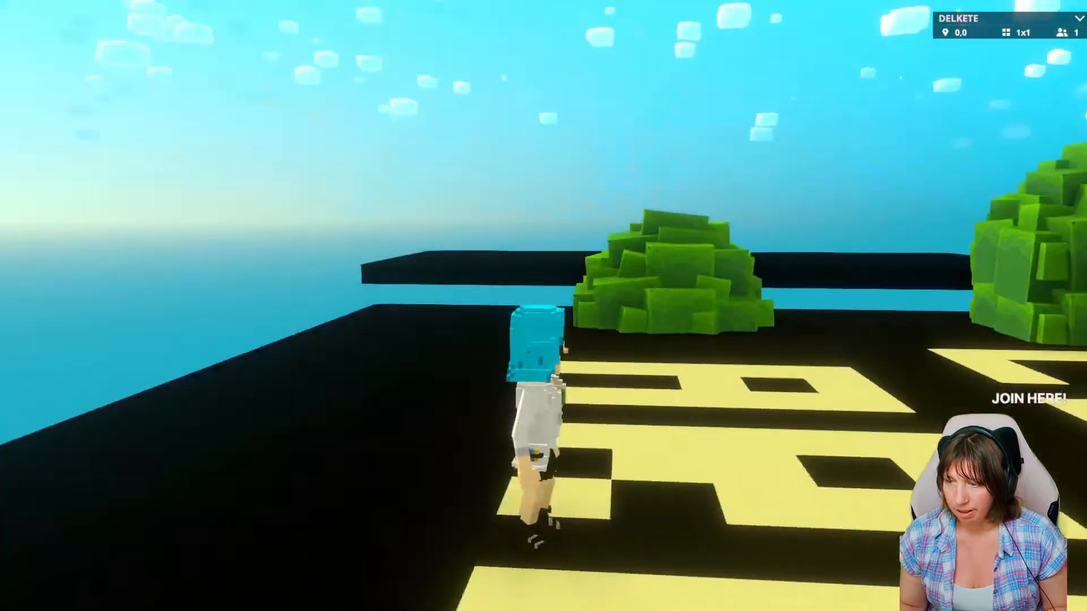
Walk the avatar around the Lobby Area platform and close the social overlay.
key(d)
key(w)
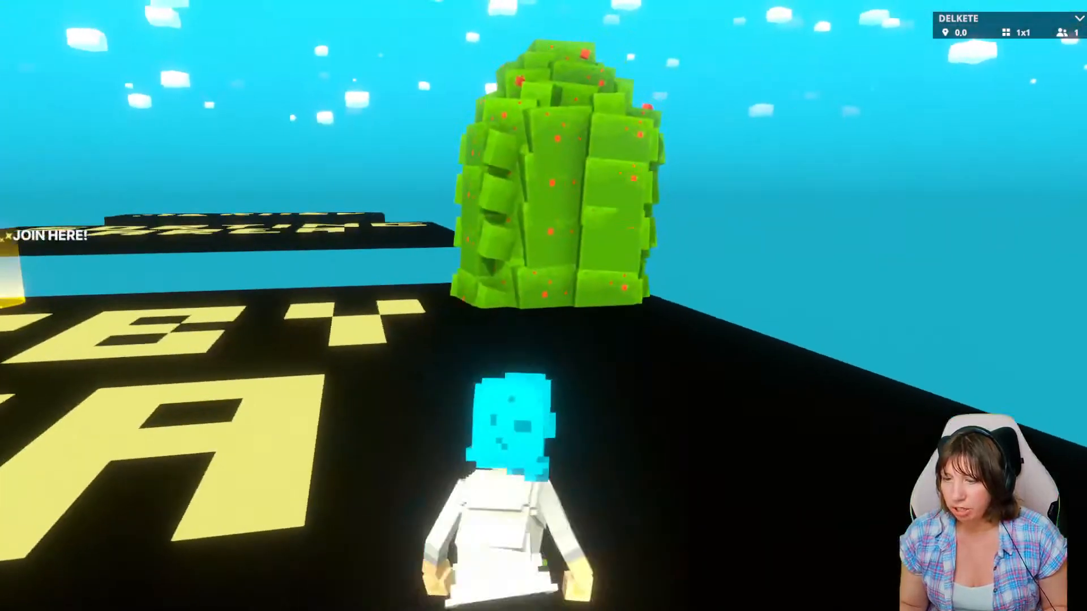
key(s)
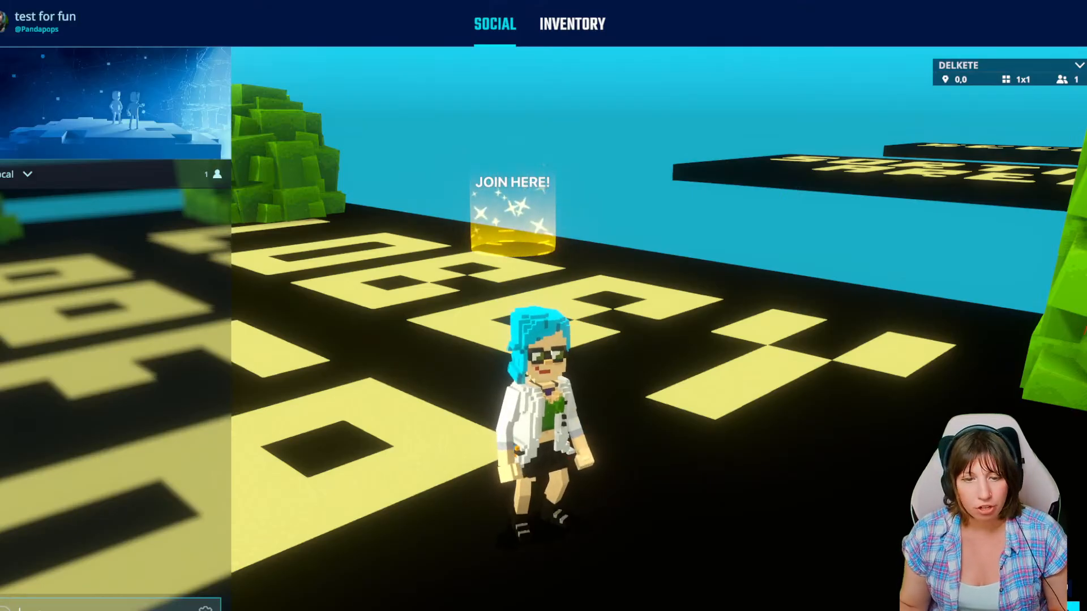
key(Tab)
Run to the plain green bushes in the lobby and test jumping up onto them.
key(w)
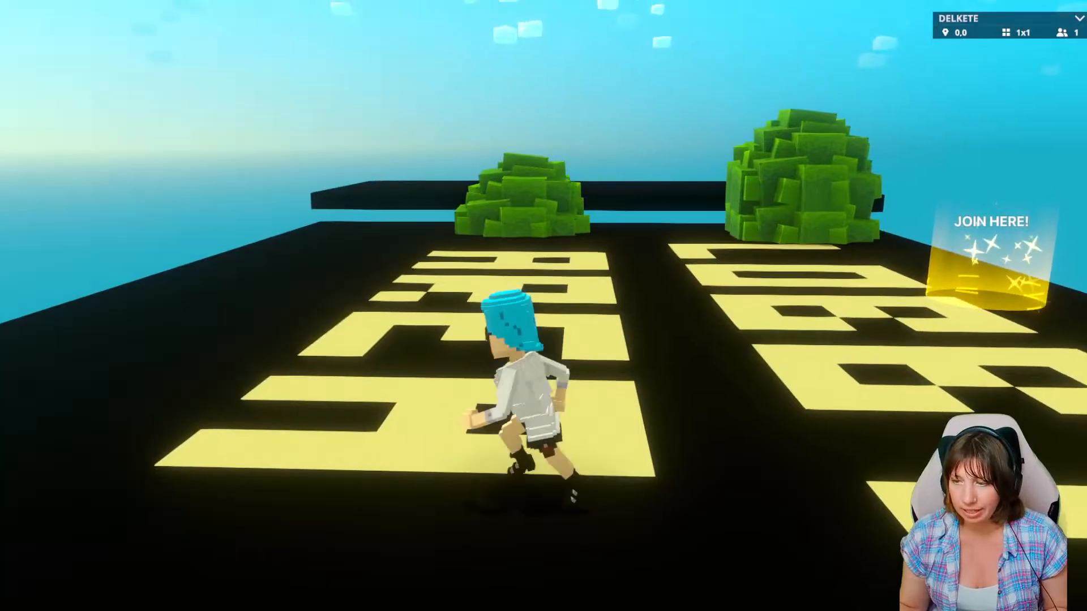
key(space)
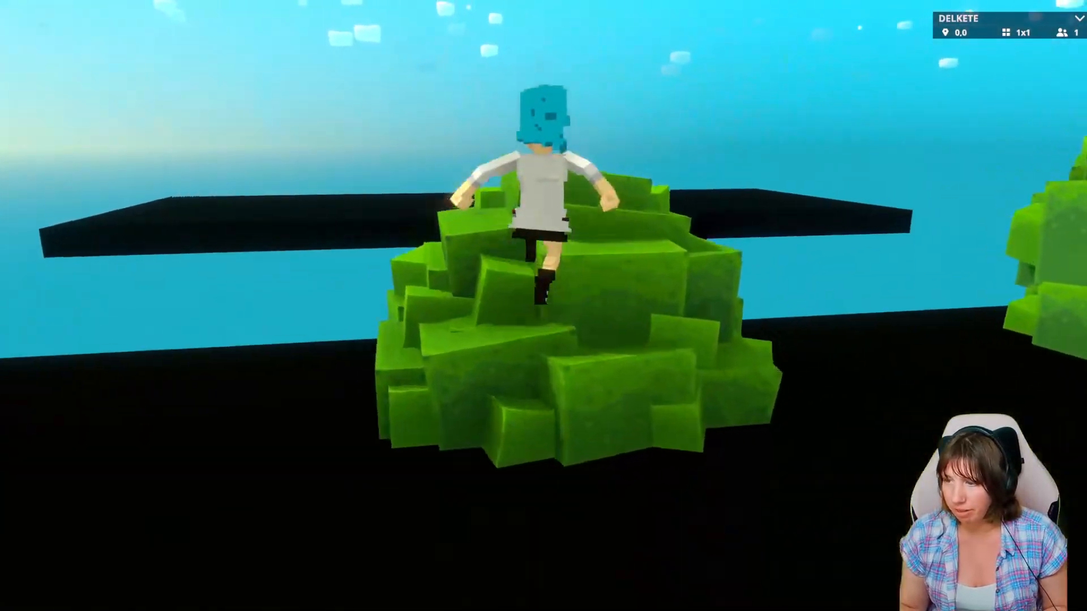
key(w)
key(space)
key(space)
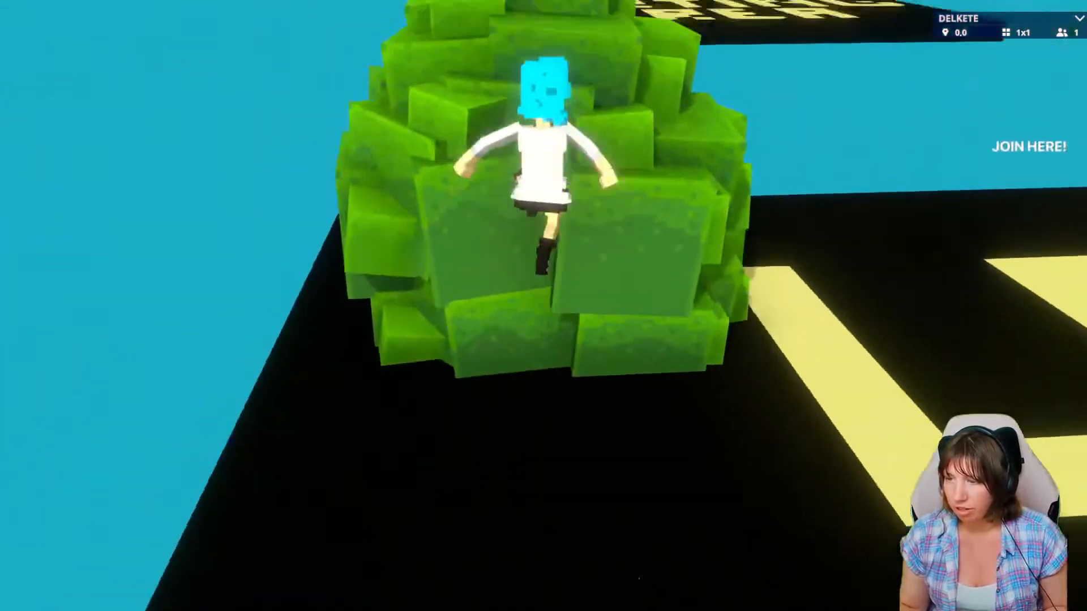
Run past the join portal to the tall red-dotted bush and examine it from several sides.
key(w)
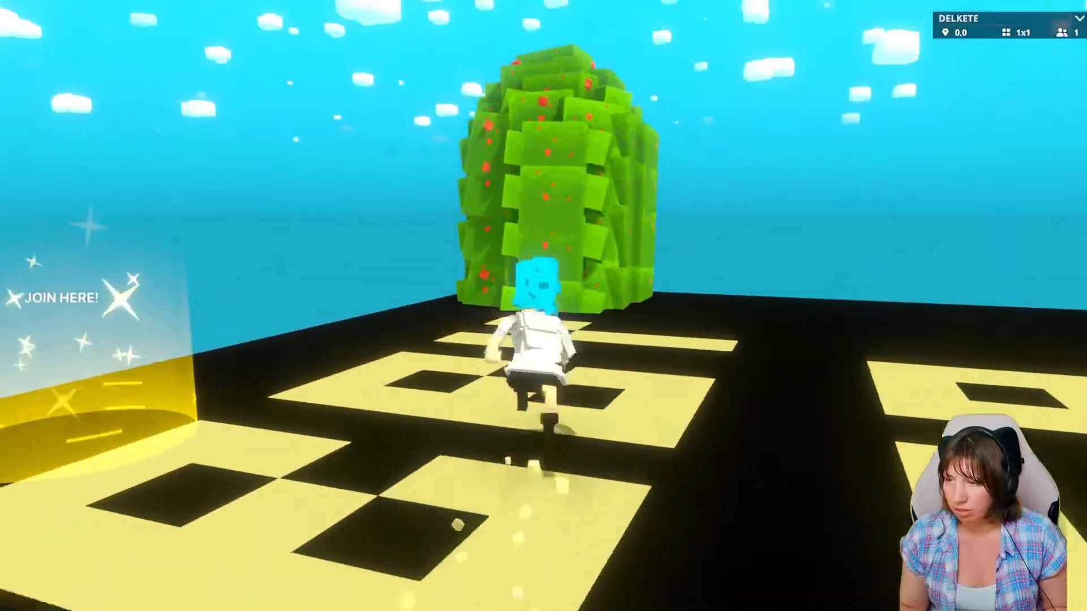
key(w)
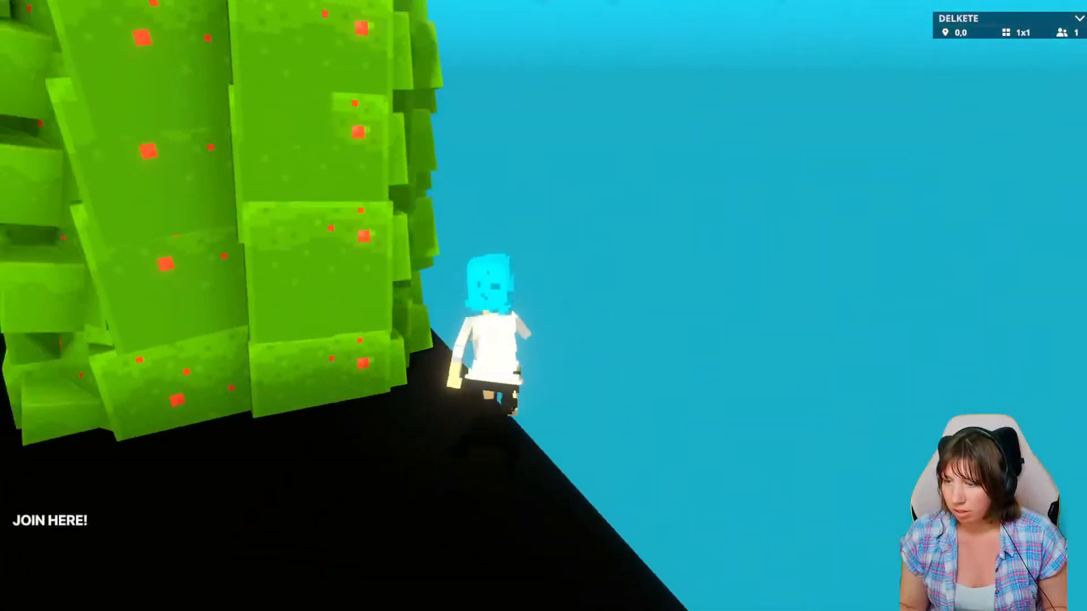
key(s)
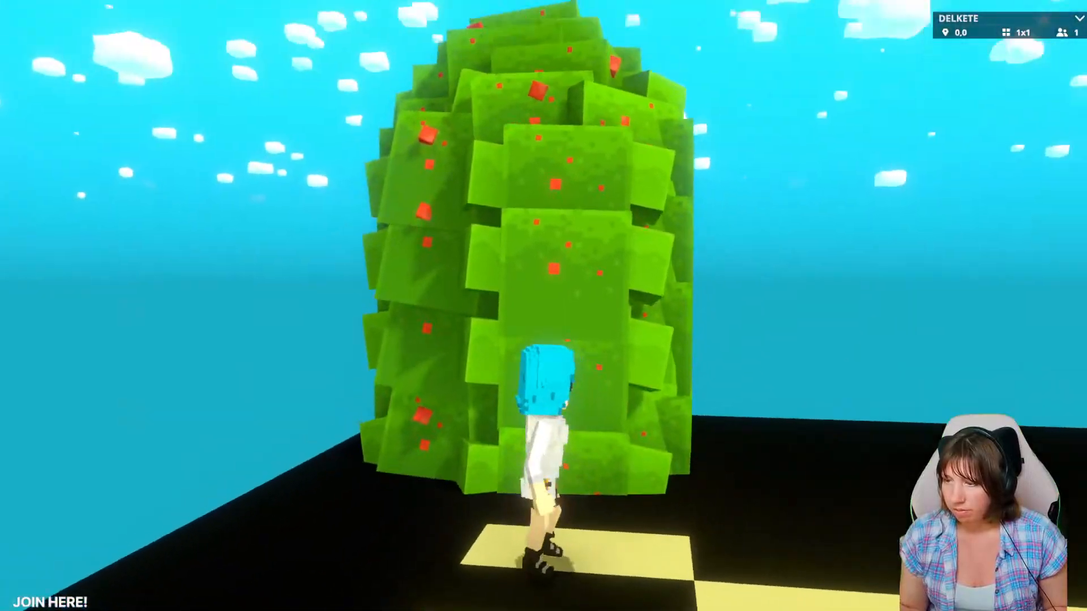
key(w)
key(s)
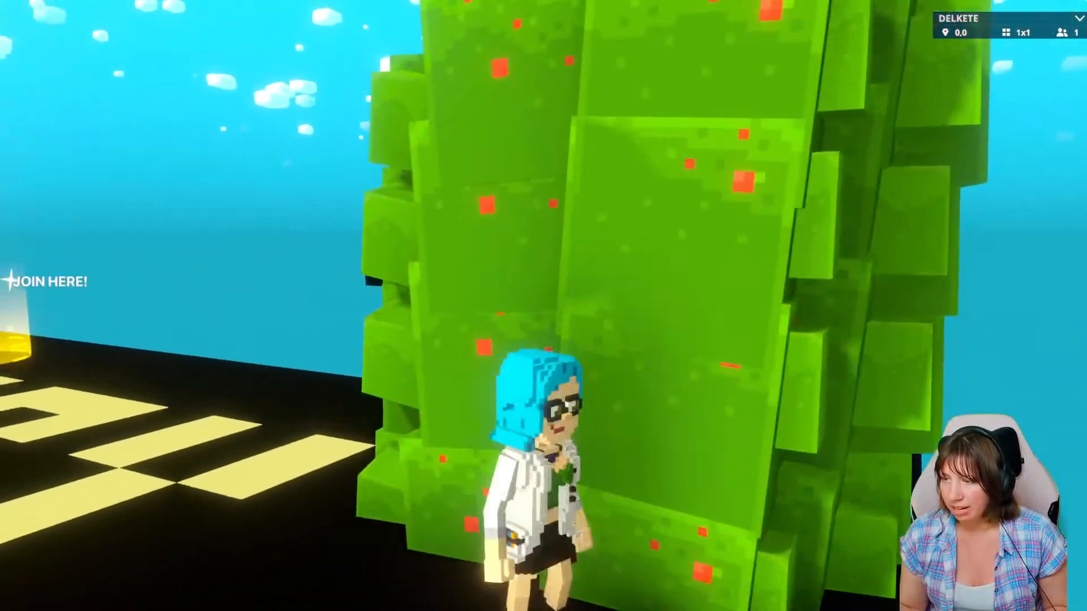
key(a)
key(w)
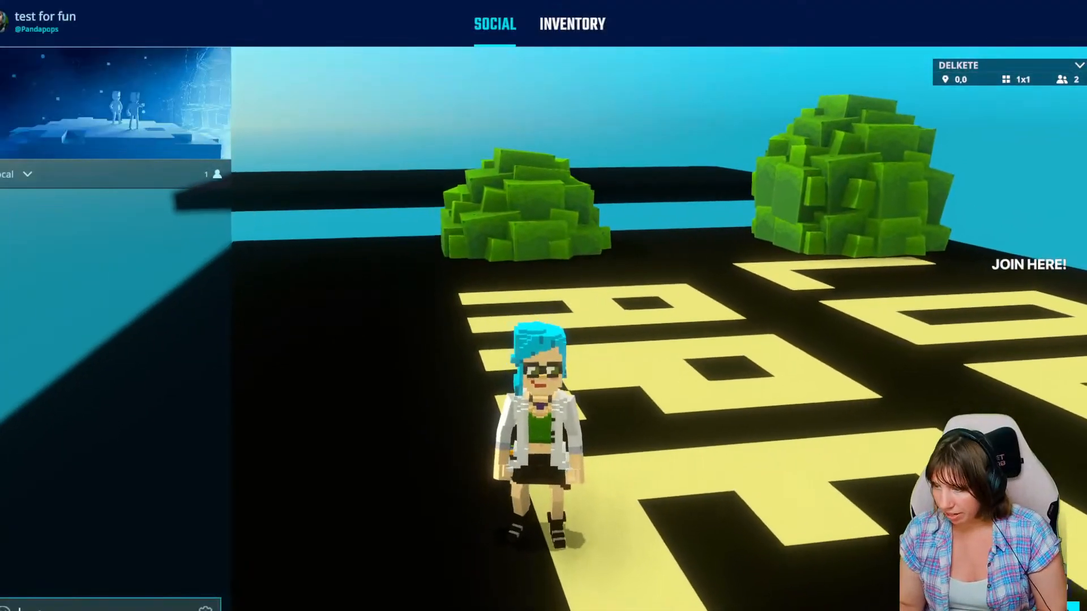
Dismiss the social overlay, approach the other player, and enter the JOIN HERE portal to join the match.
key(Escape)
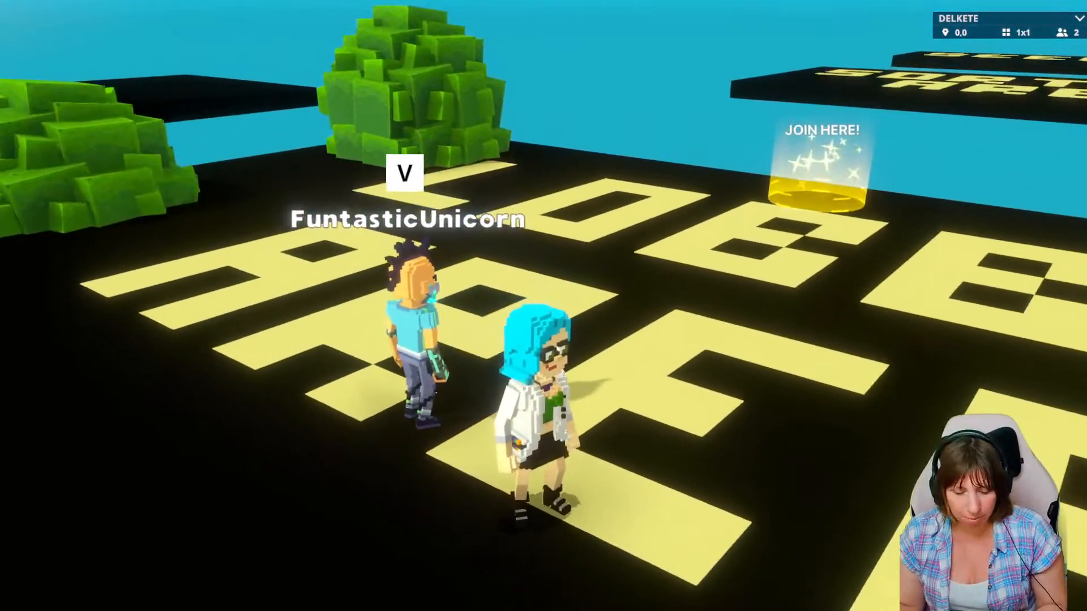
key(w)
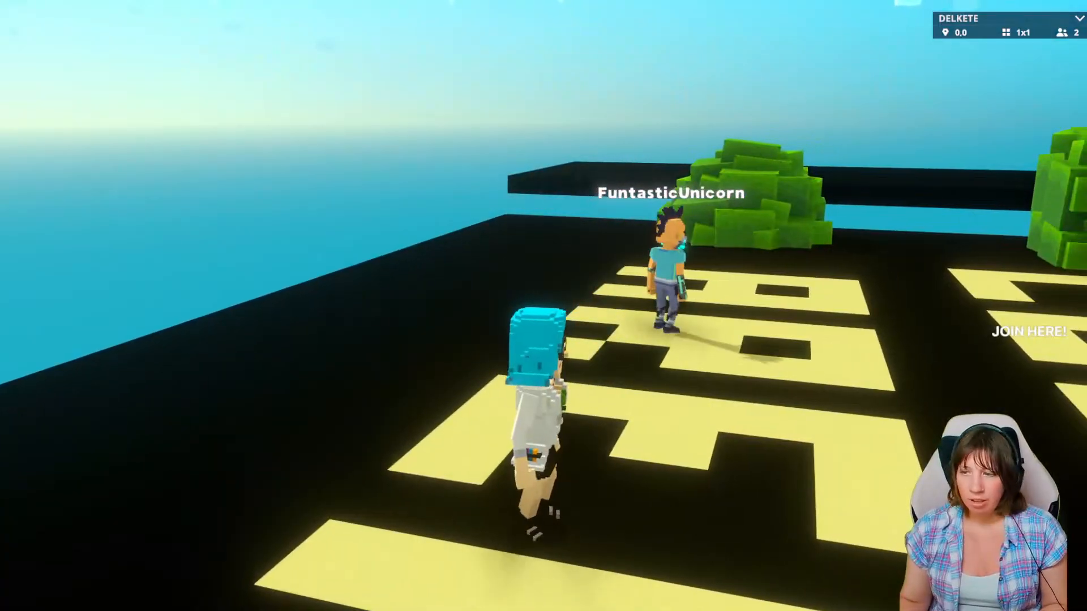
key(w)
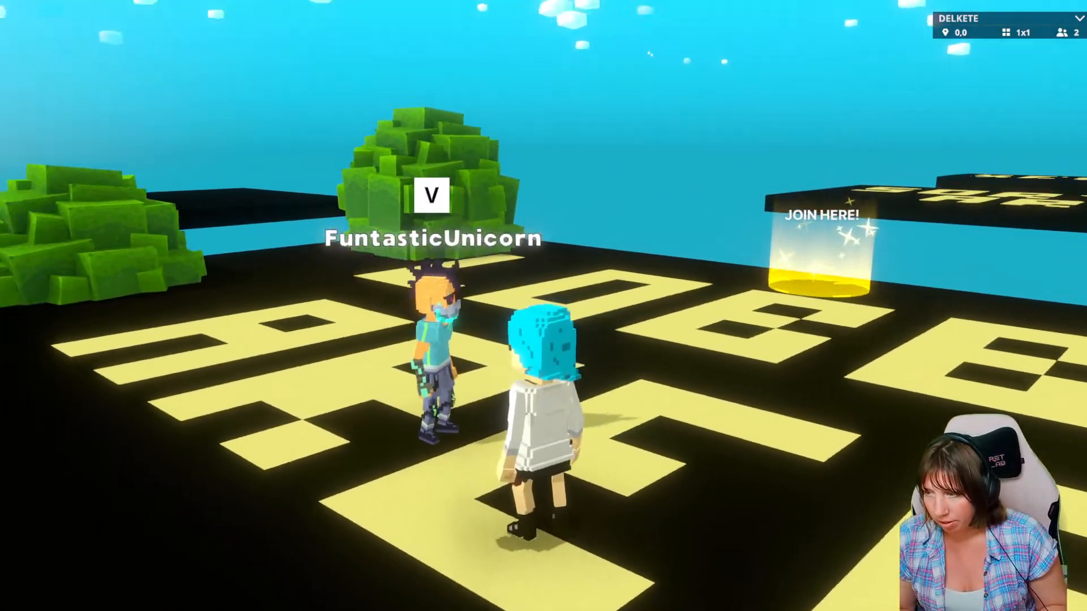
key(w)
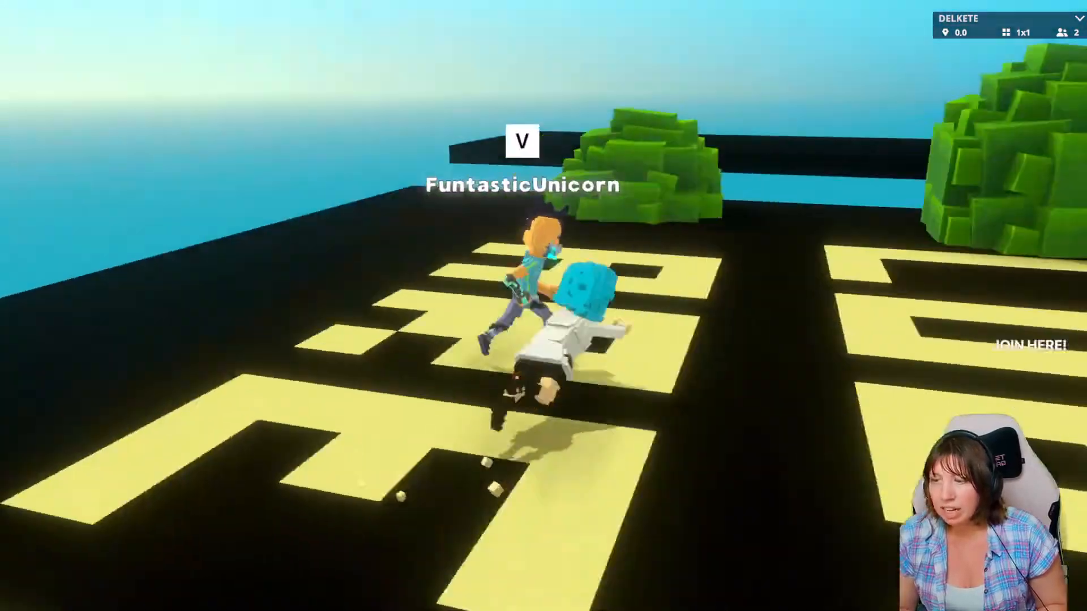
key(w)
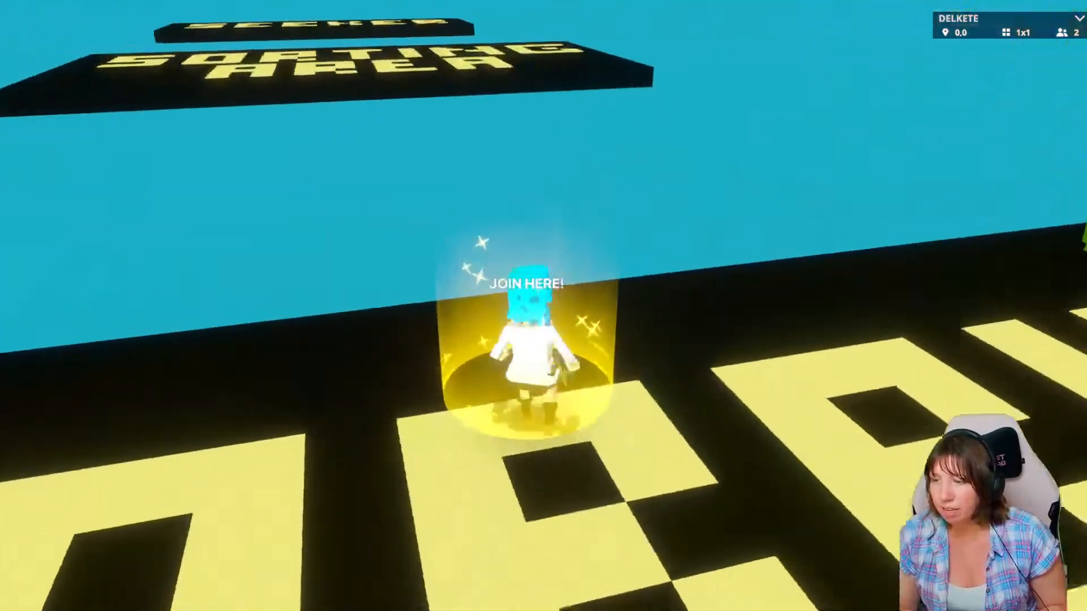
Move the avatar around the Sorting Area platform while waiting for the match to start.
key(s)
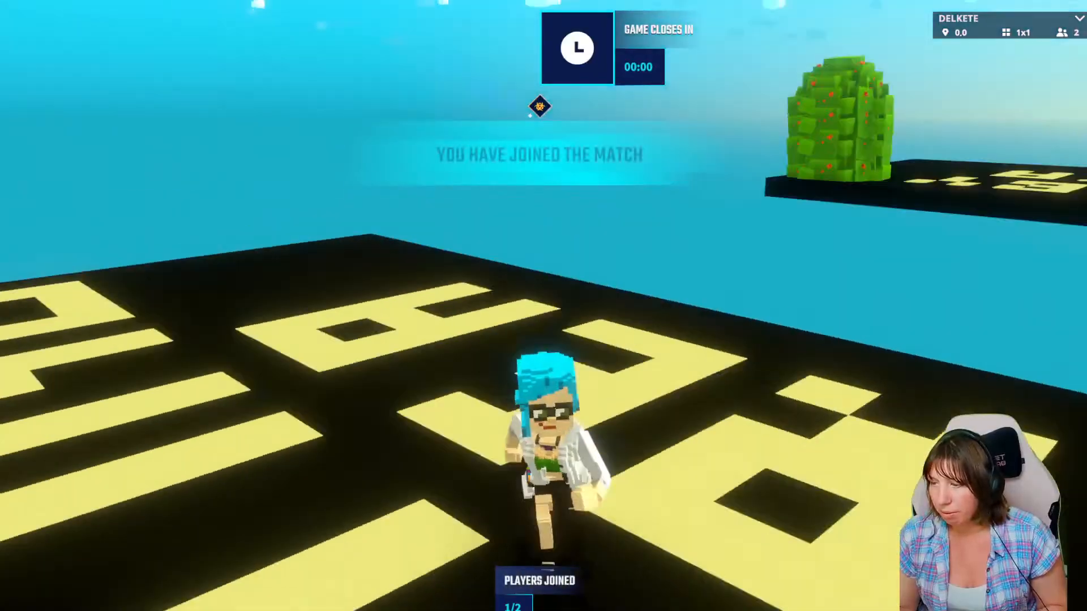
key(w)
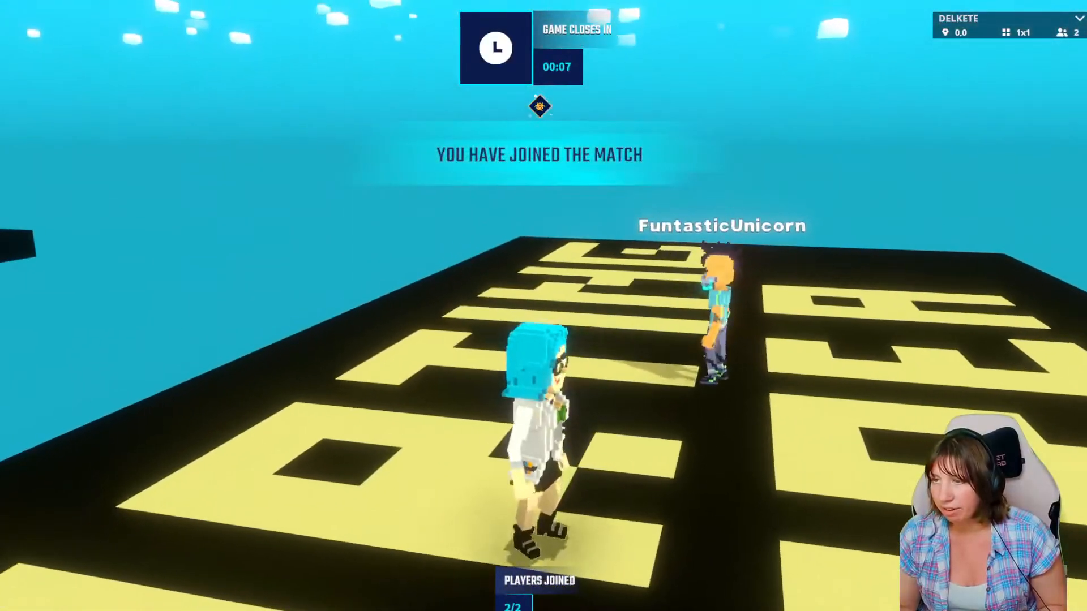
key(w)
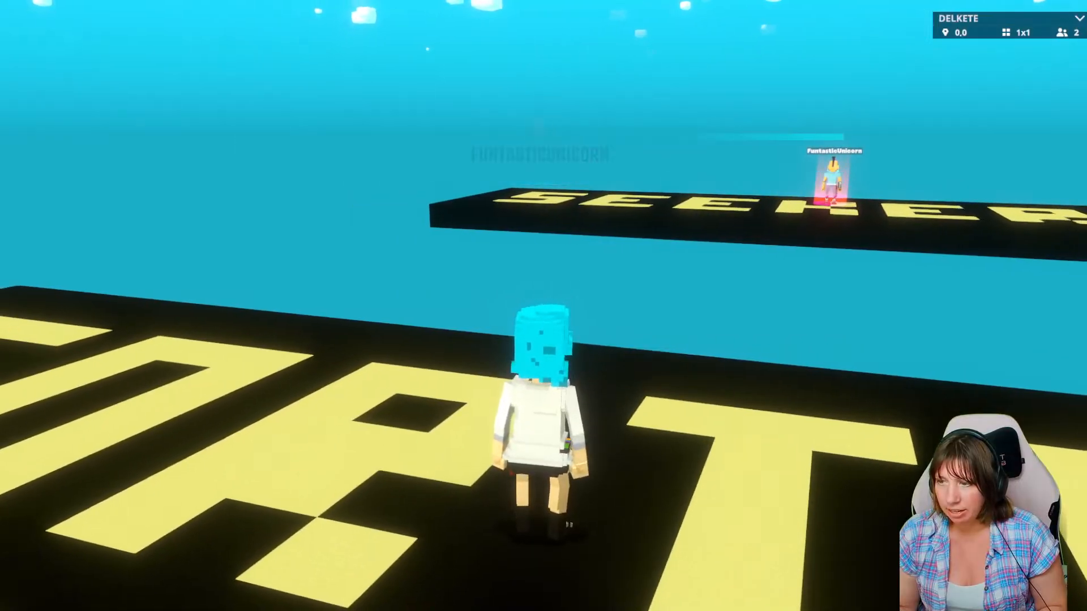
Run into the purple arena as a hider and climb the ladder to the coloured upper level.
key(w)
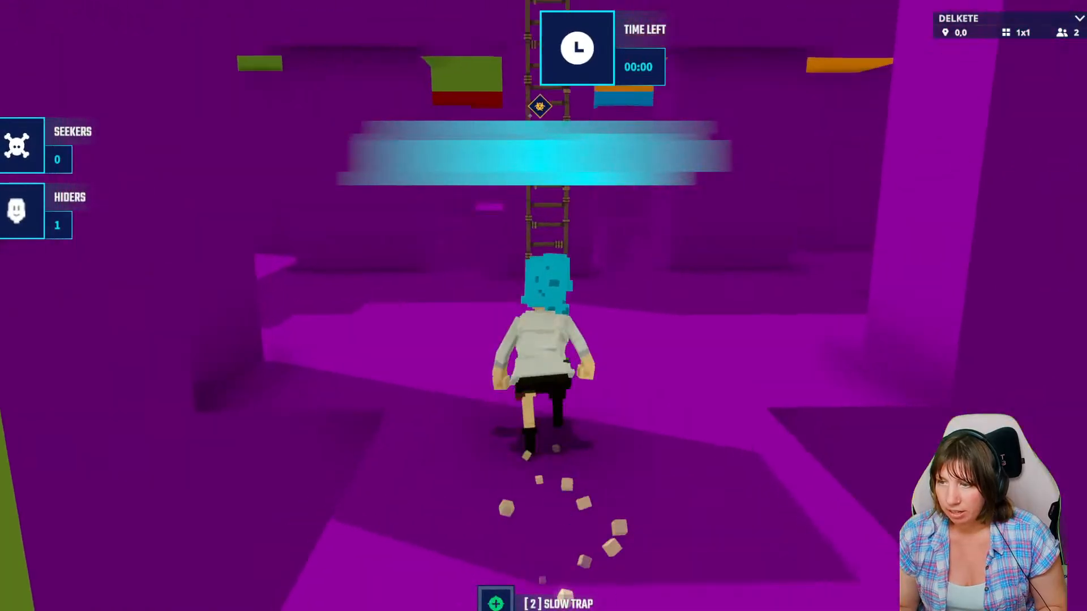
key(w)
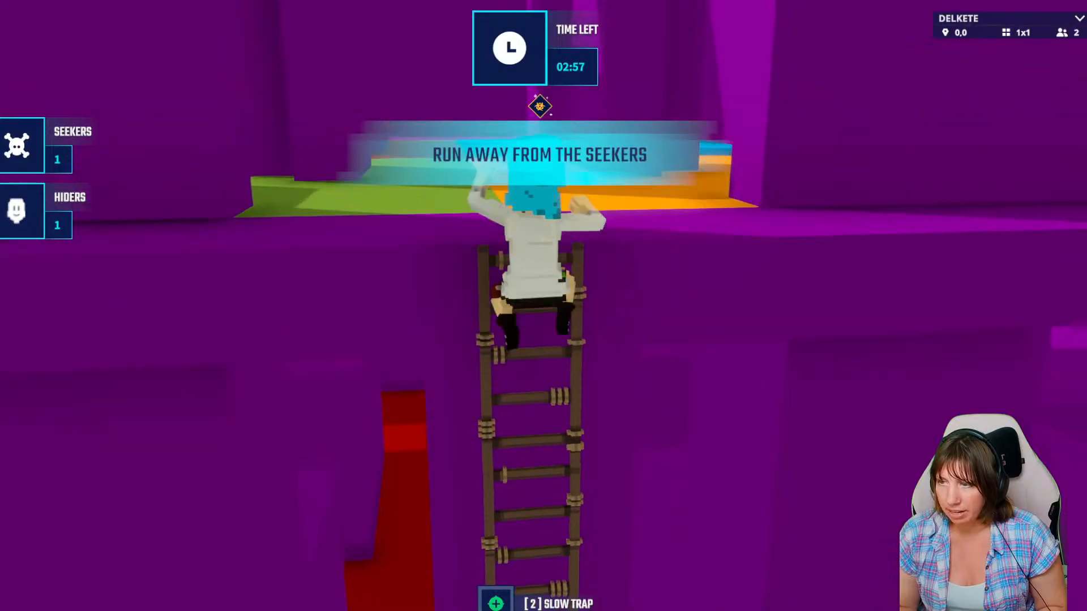
key(w)
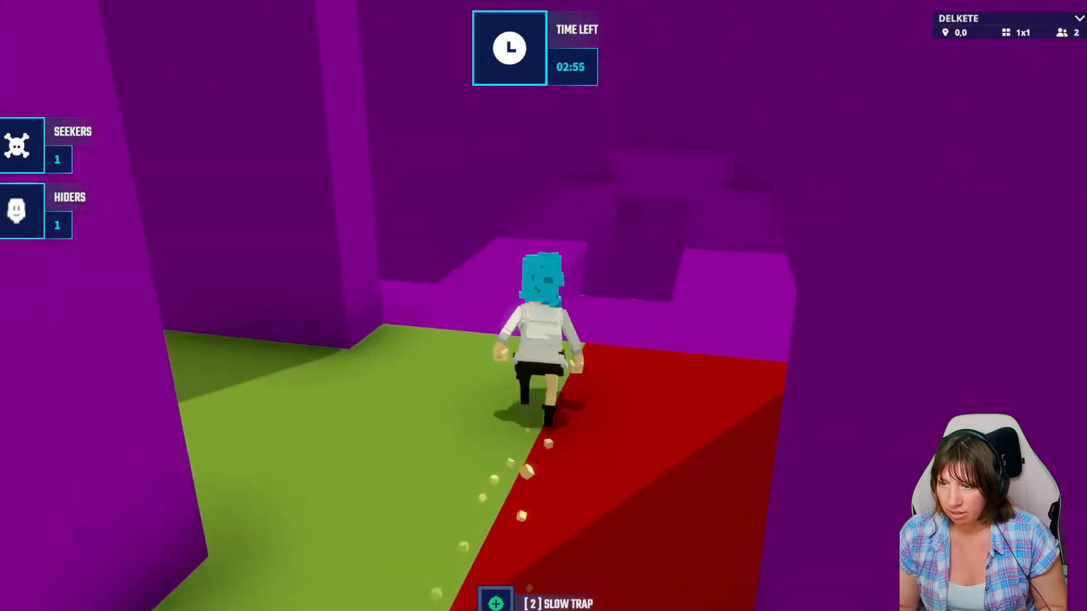
Run along the purple arena's upper ledge to overlook the coloured ground and locate the seeker below.
key(w)
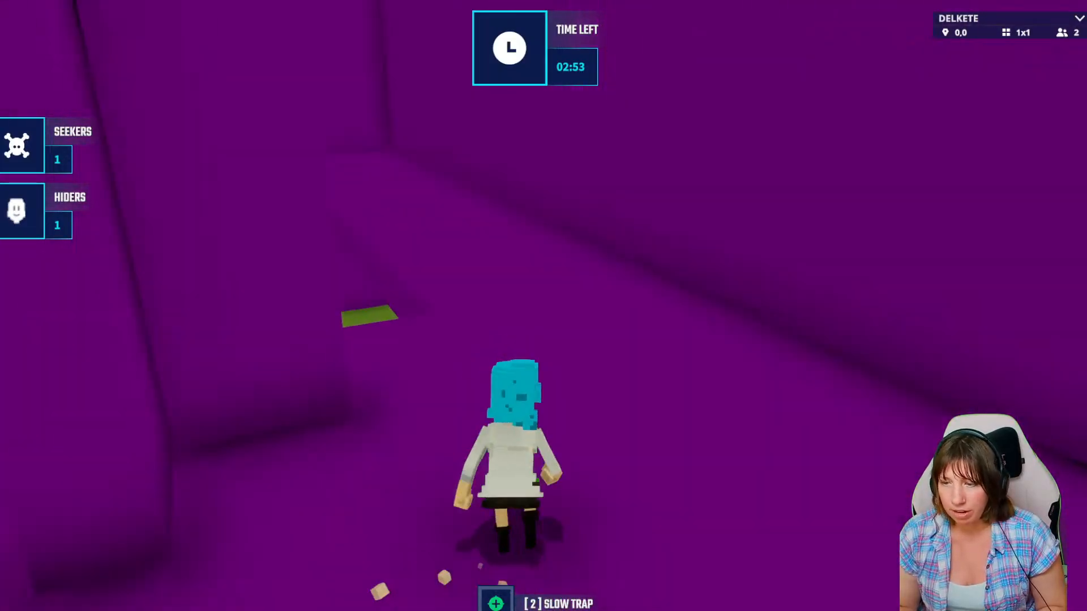
key(w)
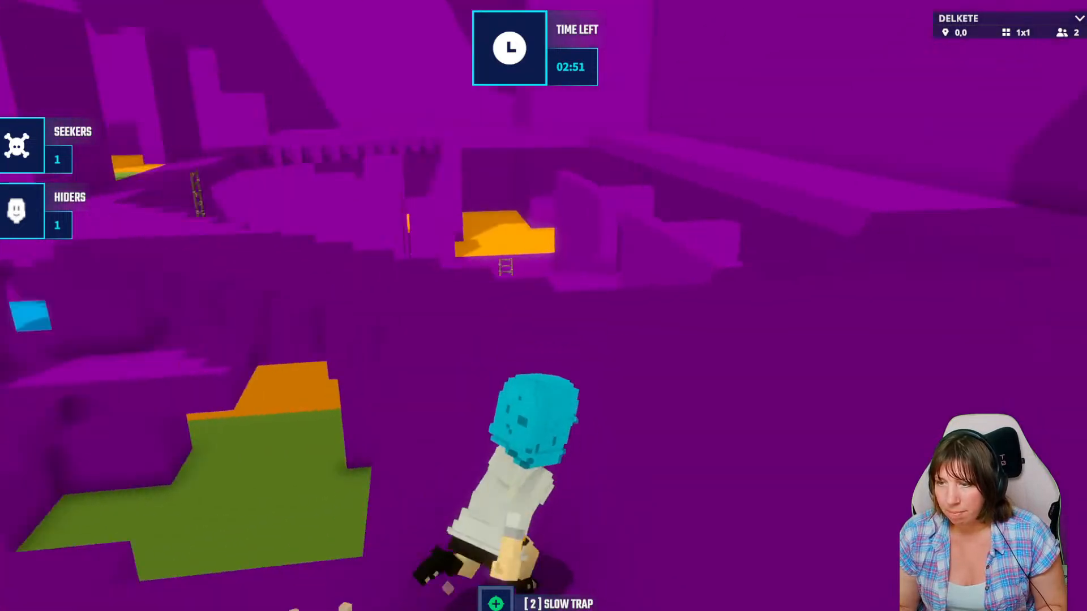
key(w)
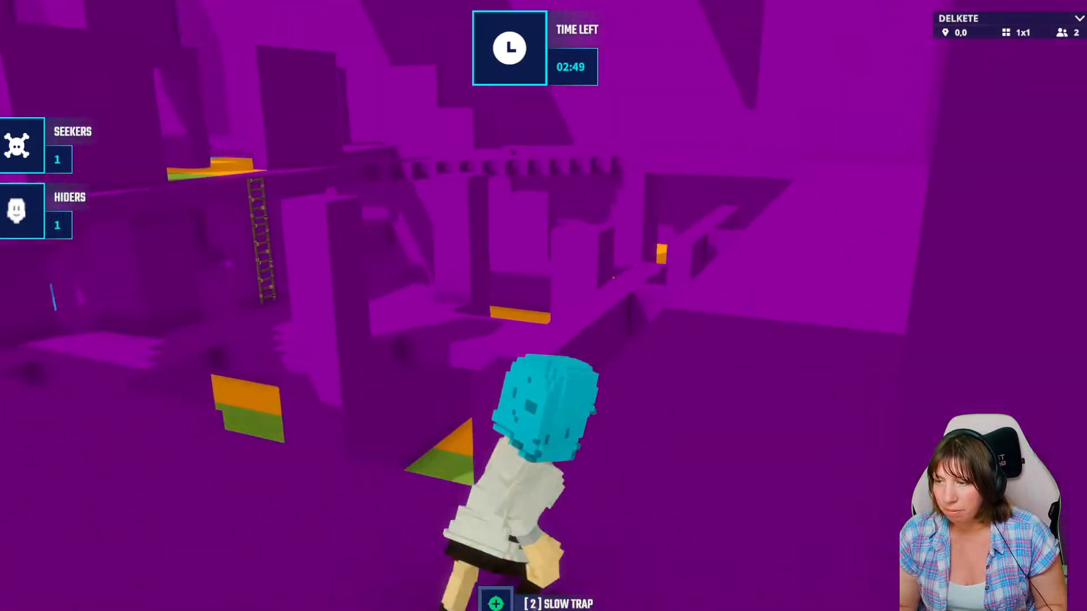
key(w)
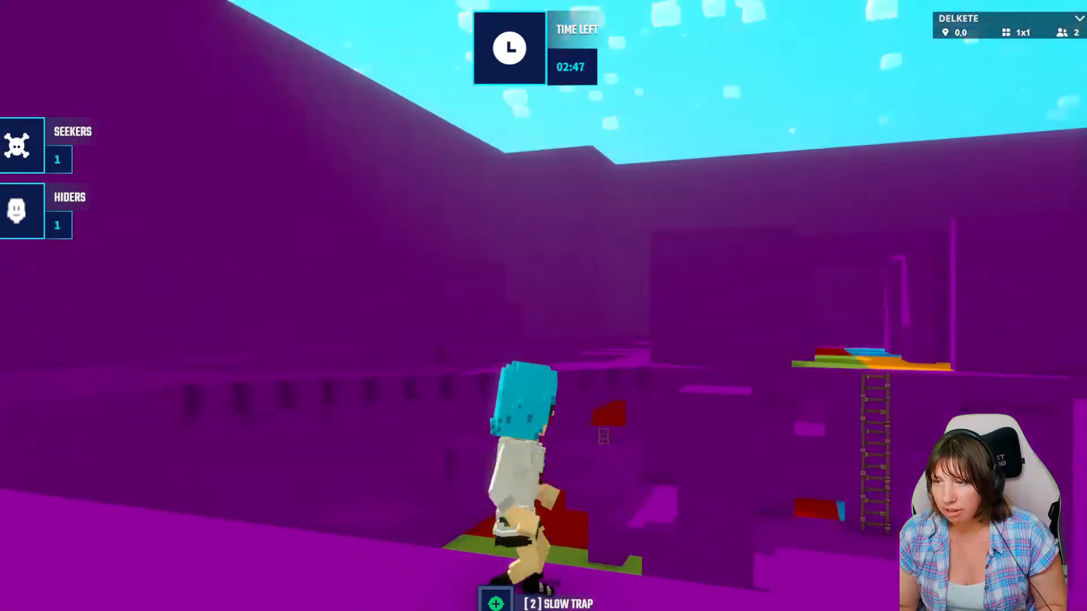
key(w)
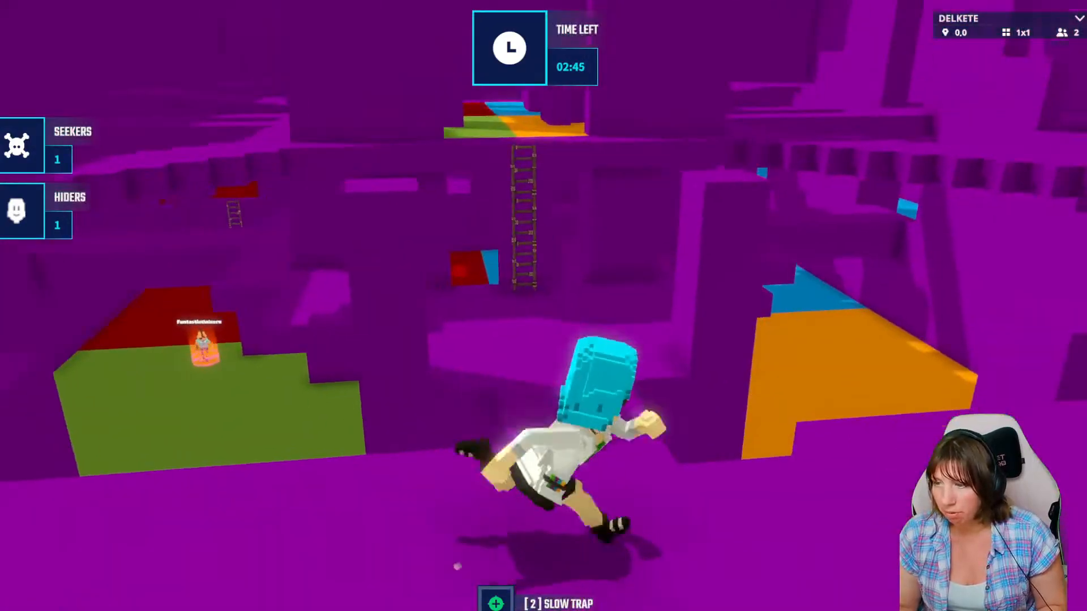
key(w)
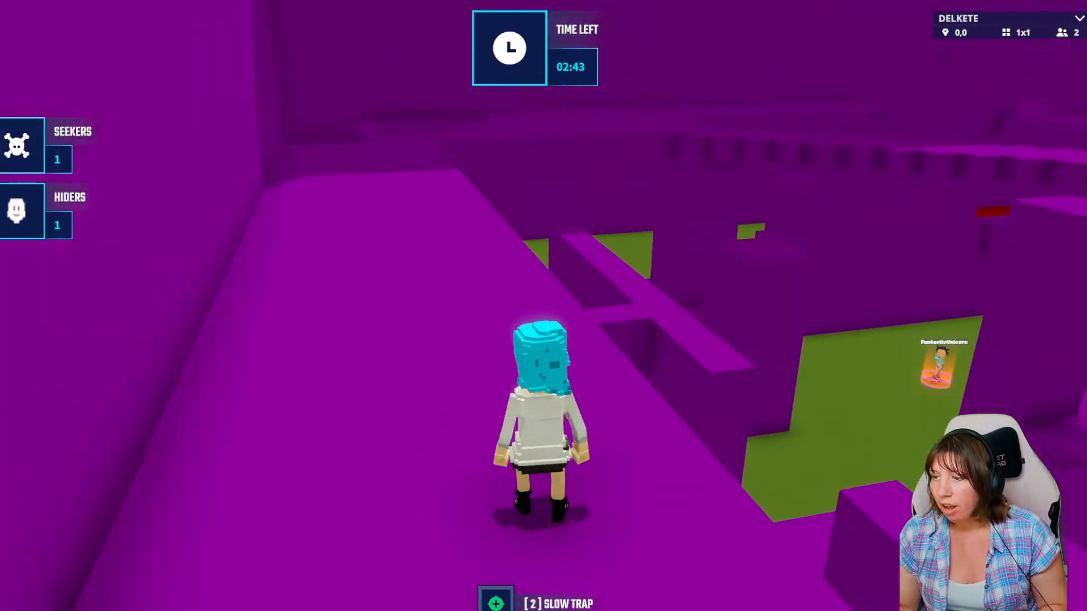
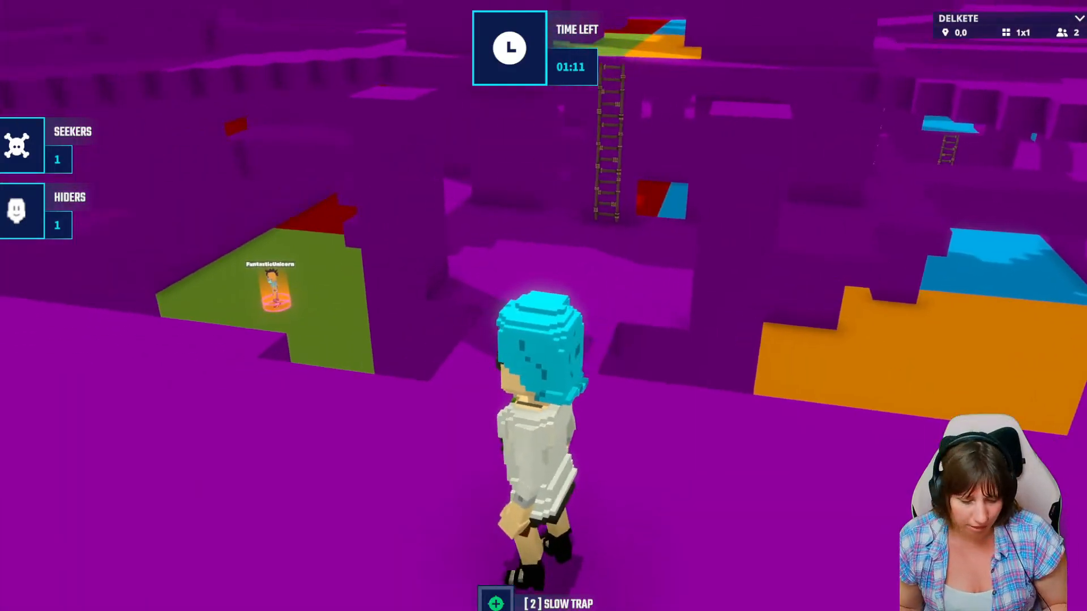
Jump down from the upper ledge across the purple walls and run to the seeker on the green ground to get tagged.
key(w)
key(space)
key(w)
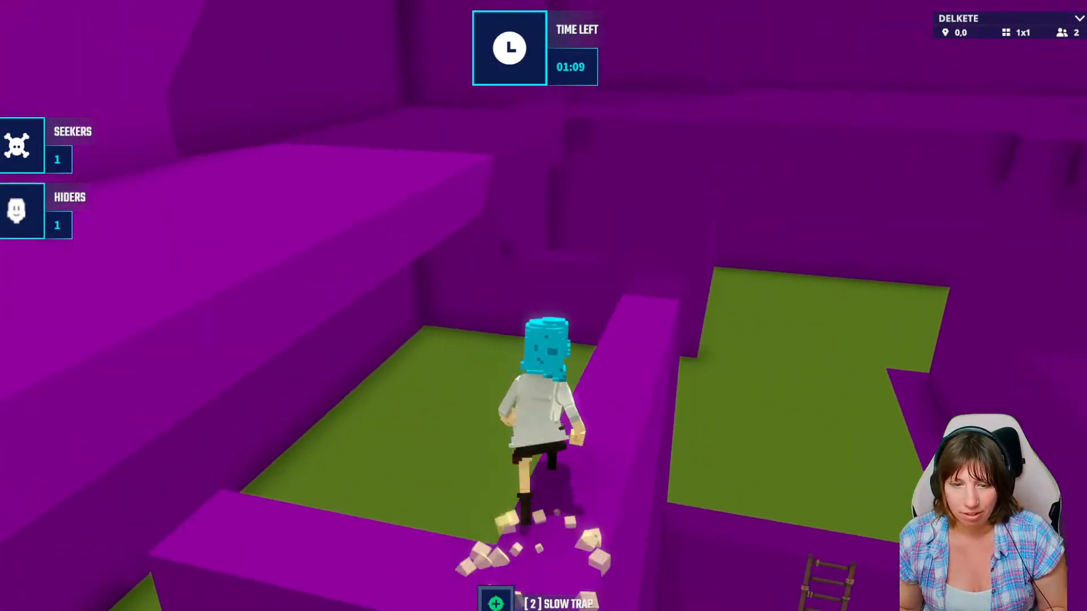
key(space)
key(w)
key(space)
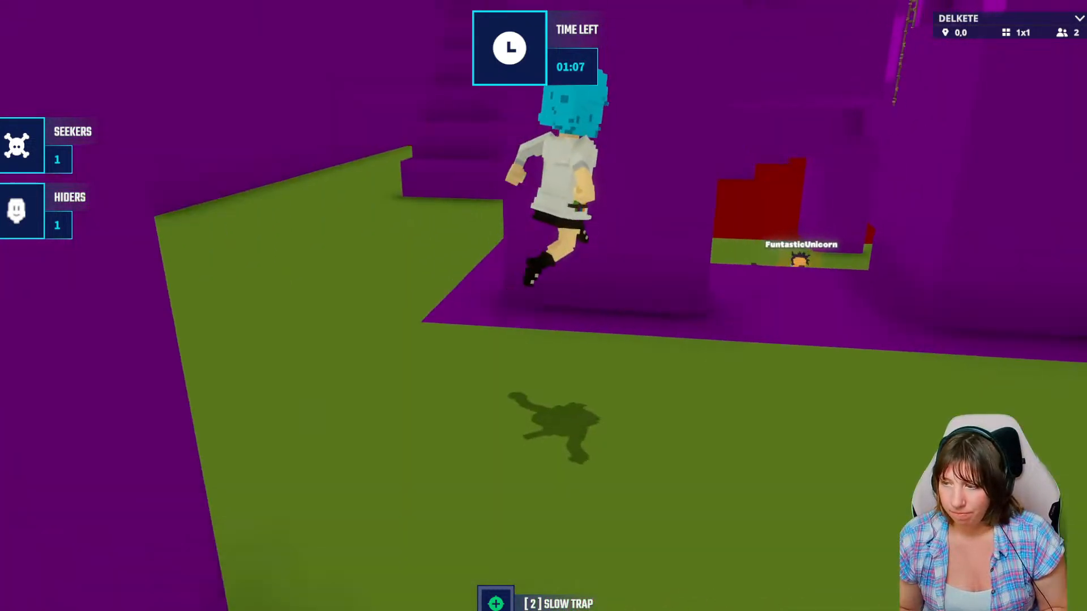
key(w)
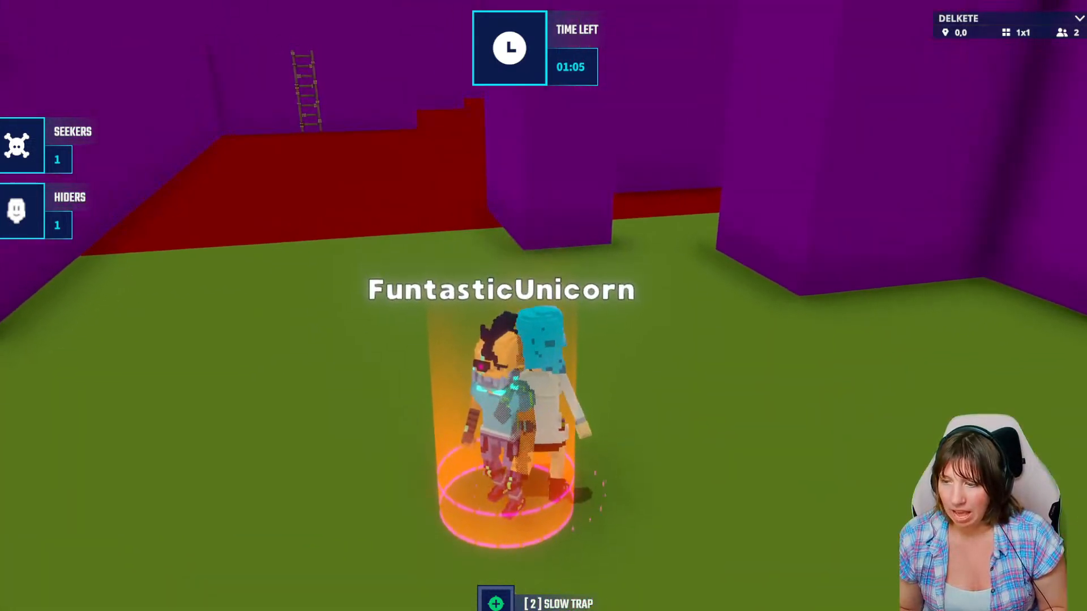
key(s)
key(w)
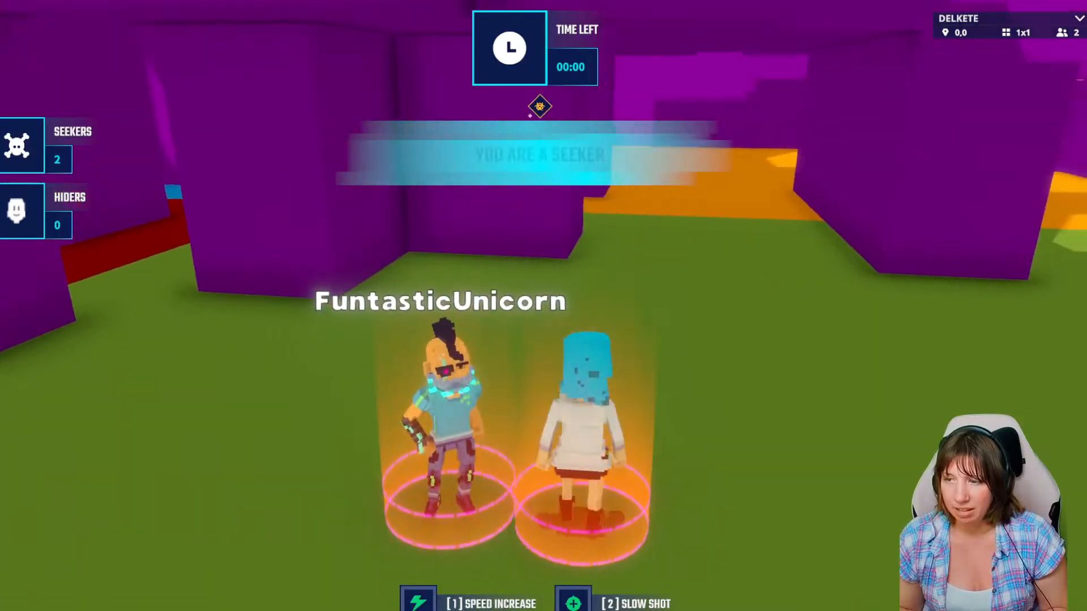
Move and jump the avatar beside the other seeker while waiting for the match to end.
key(s)
key(w)
key(space)
key(d)
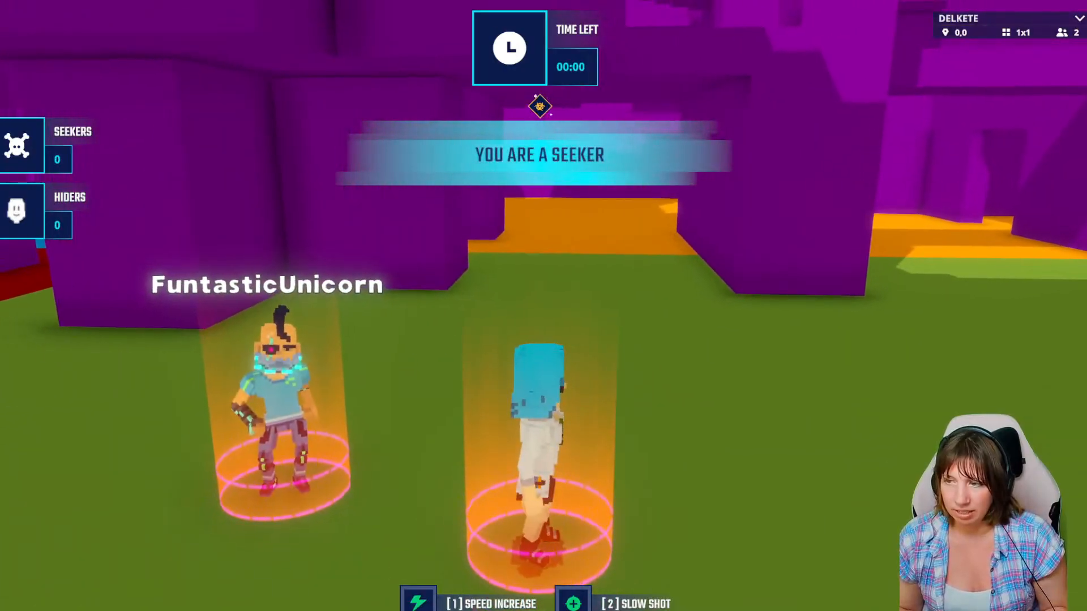
key(space)
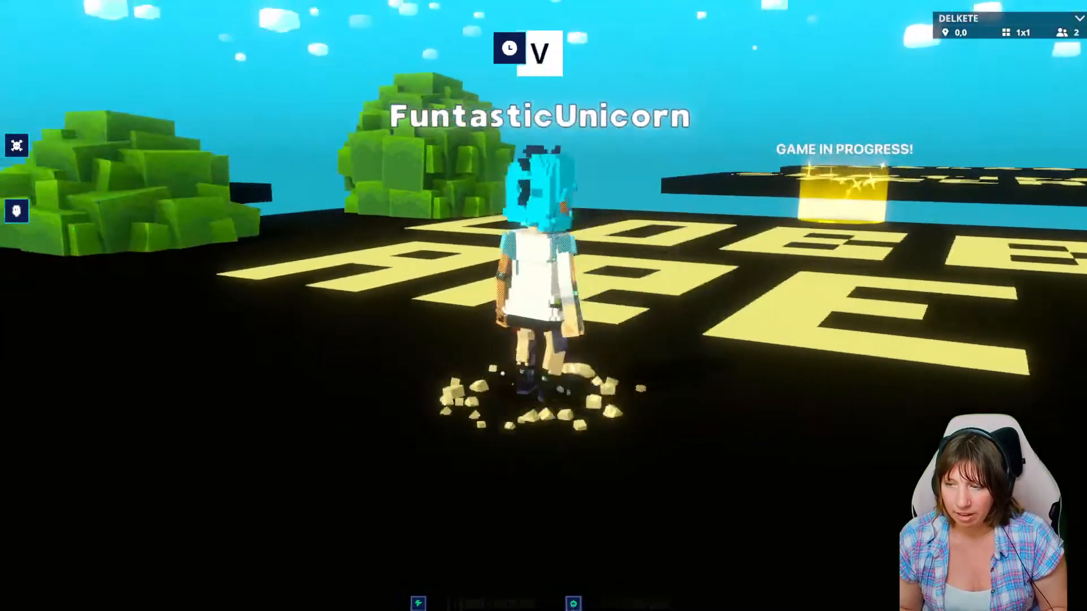
Move briefly around the lobby, then leave the play session and go back to the gallery.
key(w)
key(s)
key(Escape)
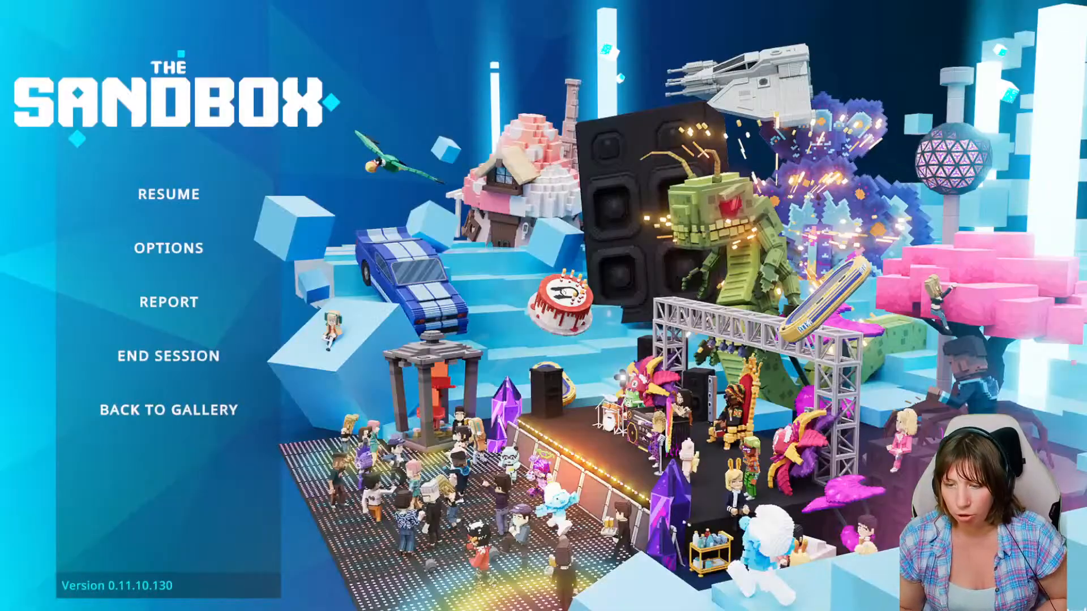
click(169, 410)
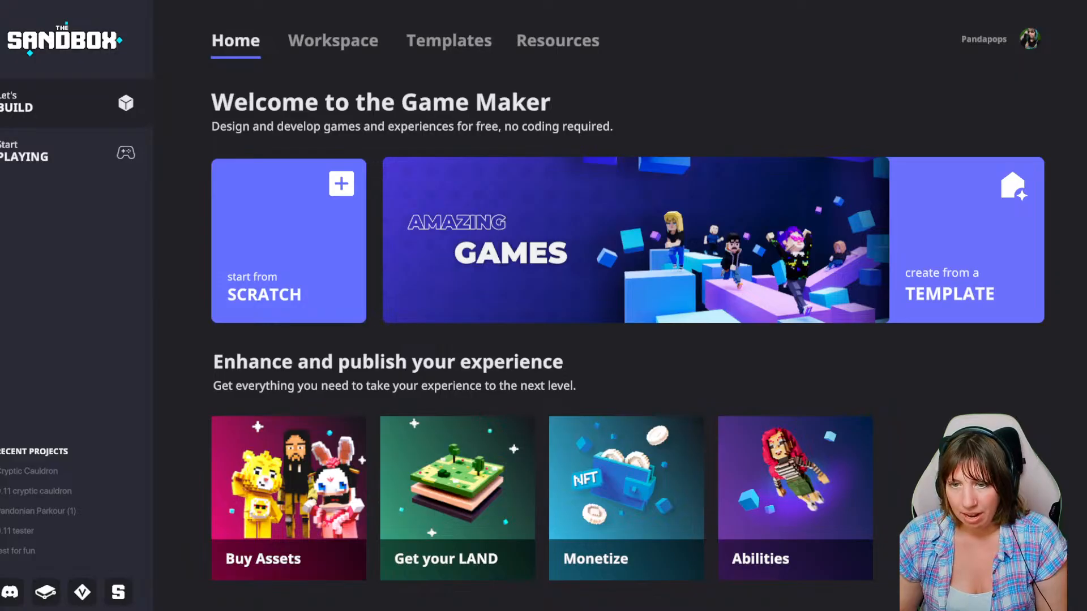
Remove the "test for fun" experience in the Game Maker workspace from the gallery.
click(332, 41)
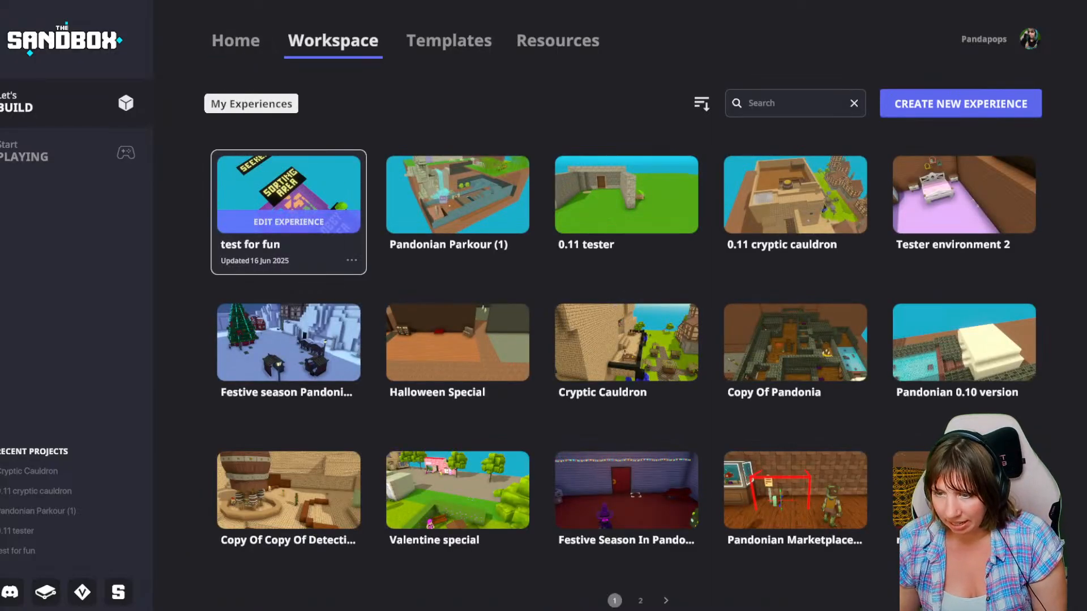
click(352, 260)
click(303, 242)
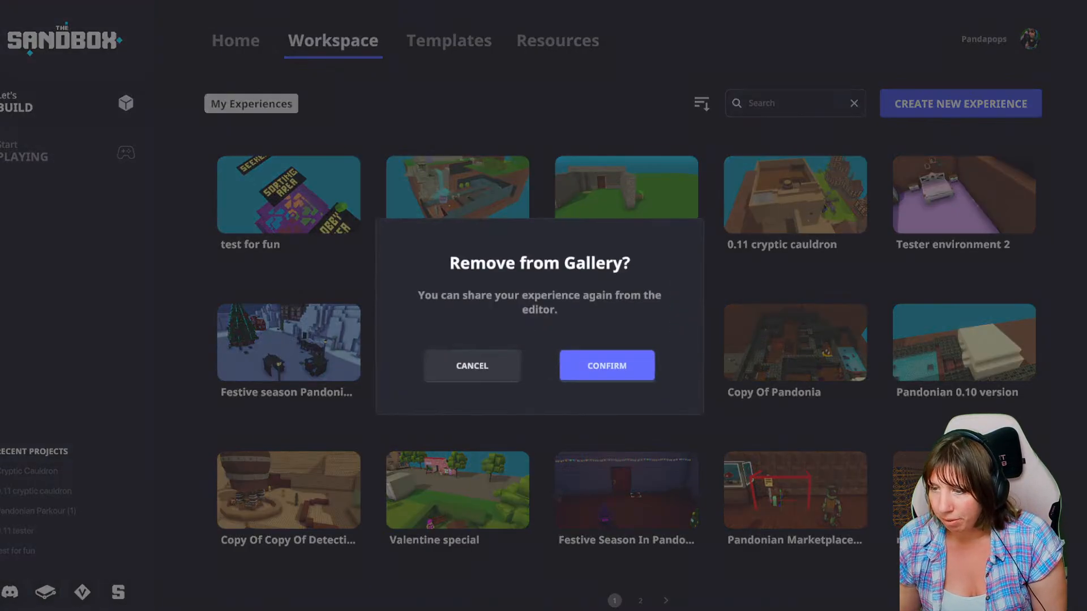
click(607, 366)
Delete the "test for fun" experience from the workspace permanently.
click(351, 260)
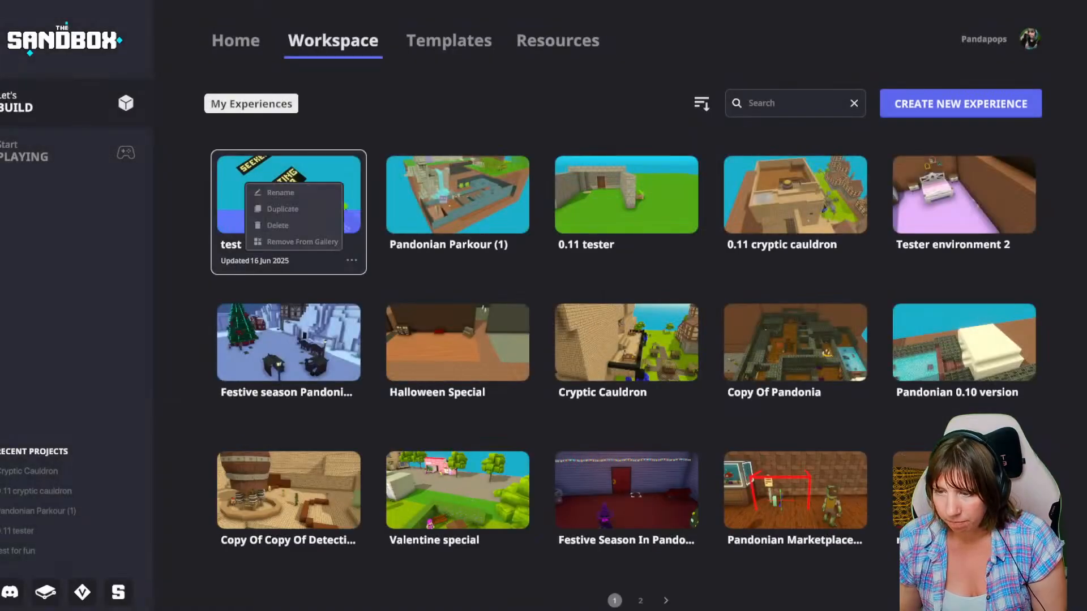
click(278, 226)
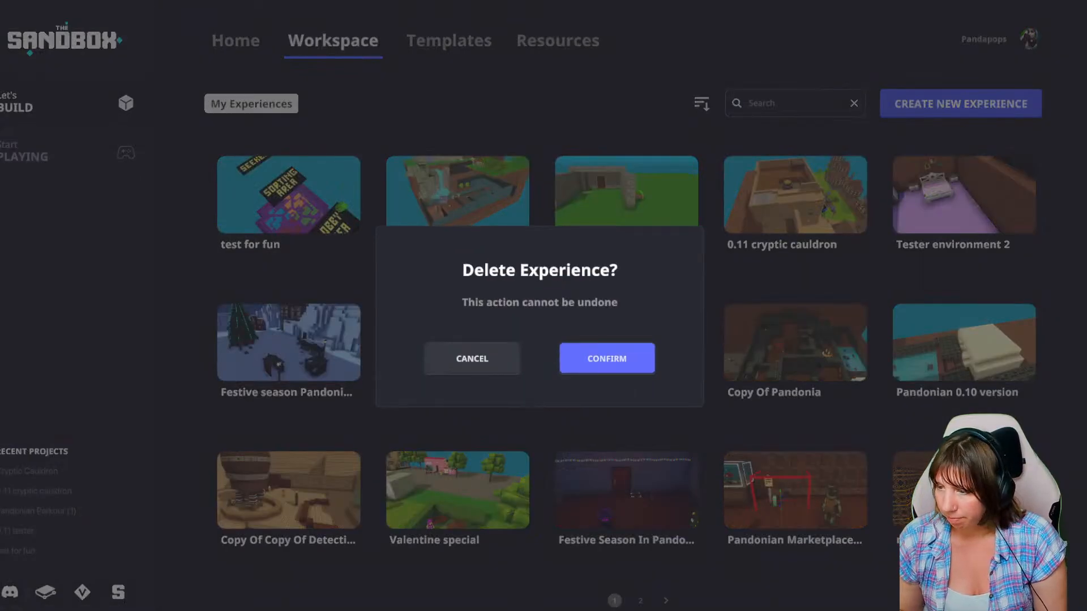
click(607, 358)
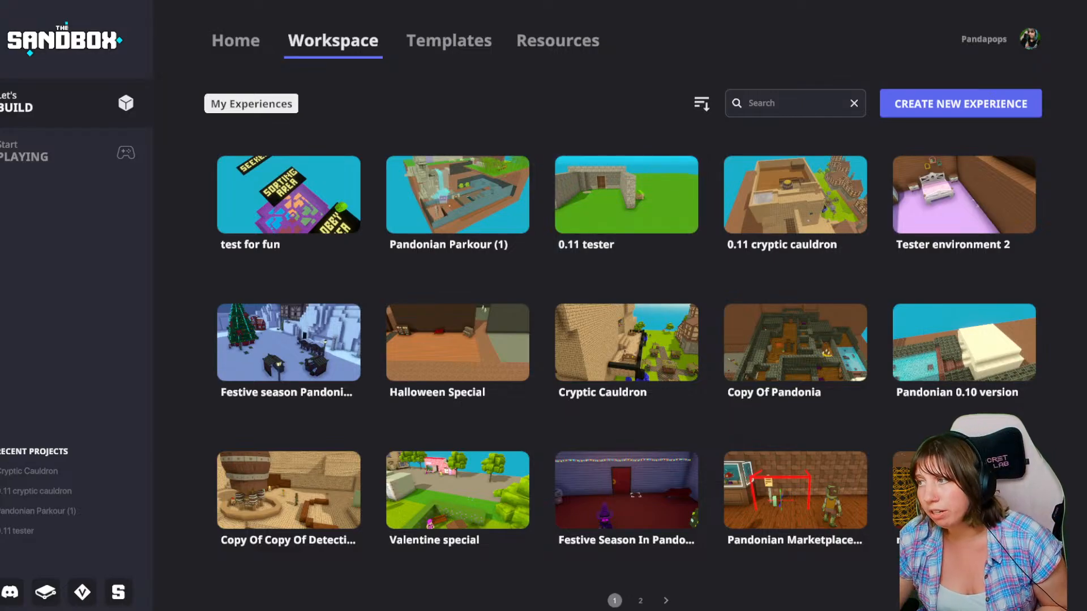
Switch to VoxEdit and hide the coloured axes in the viewport around the cat model.
click(999, 39)
click(1007, 93)
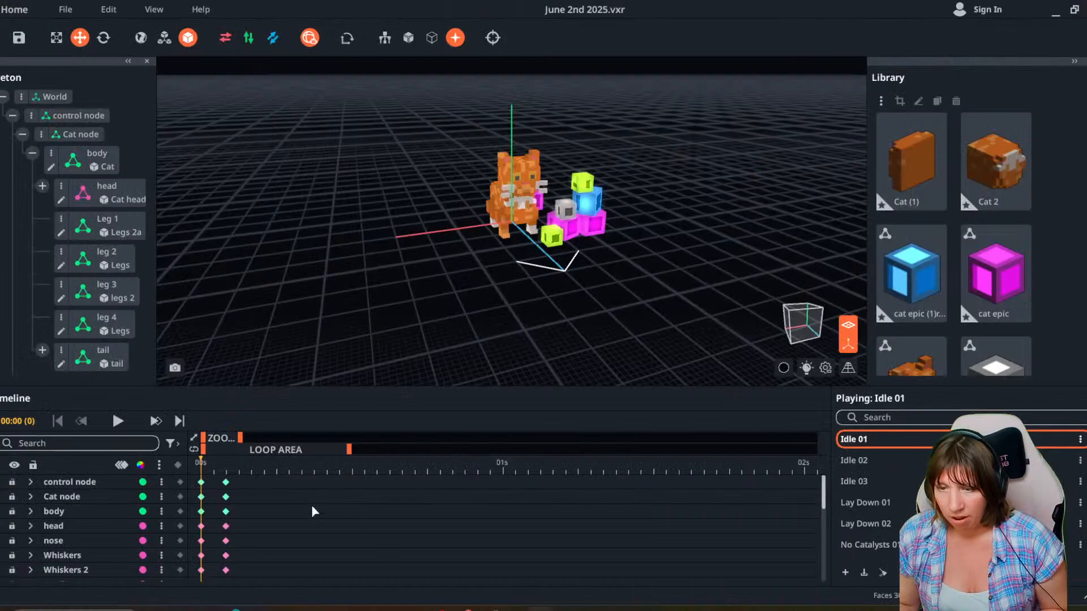
right_drag(431, 287, 491, 297)
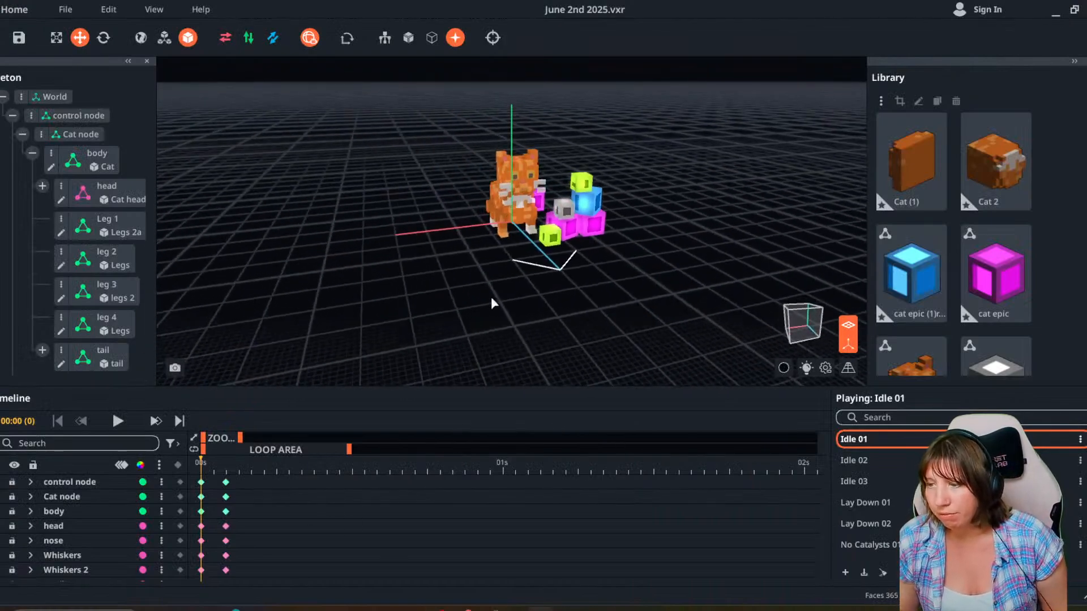
click(848, 344)
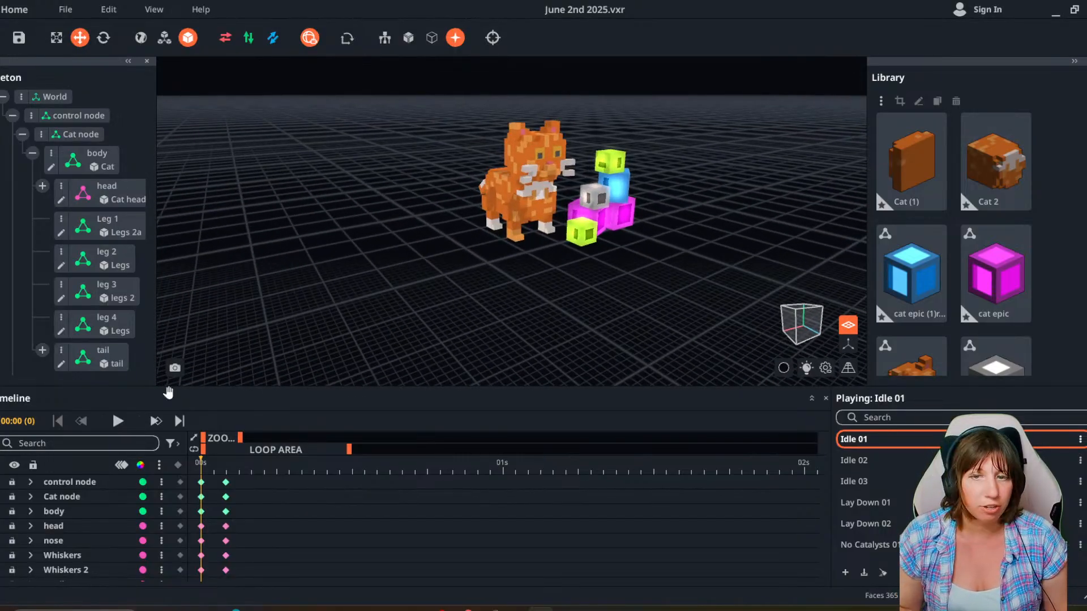
Leave June 2nd 2025.vxr and return to the Animator home page.
click(16, 10)
click(496, 339)
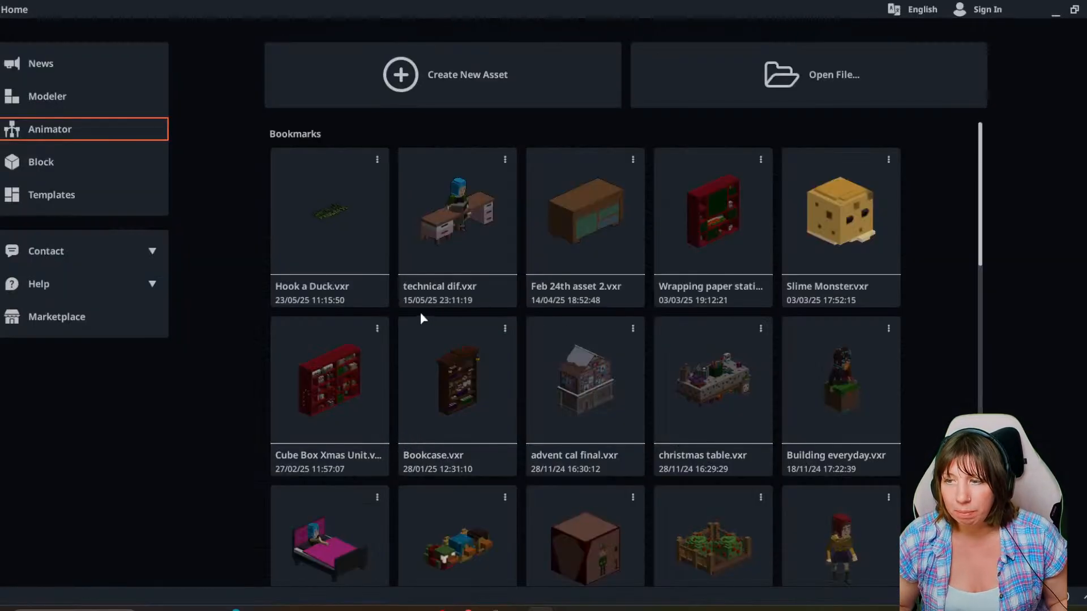
click(475, 85)
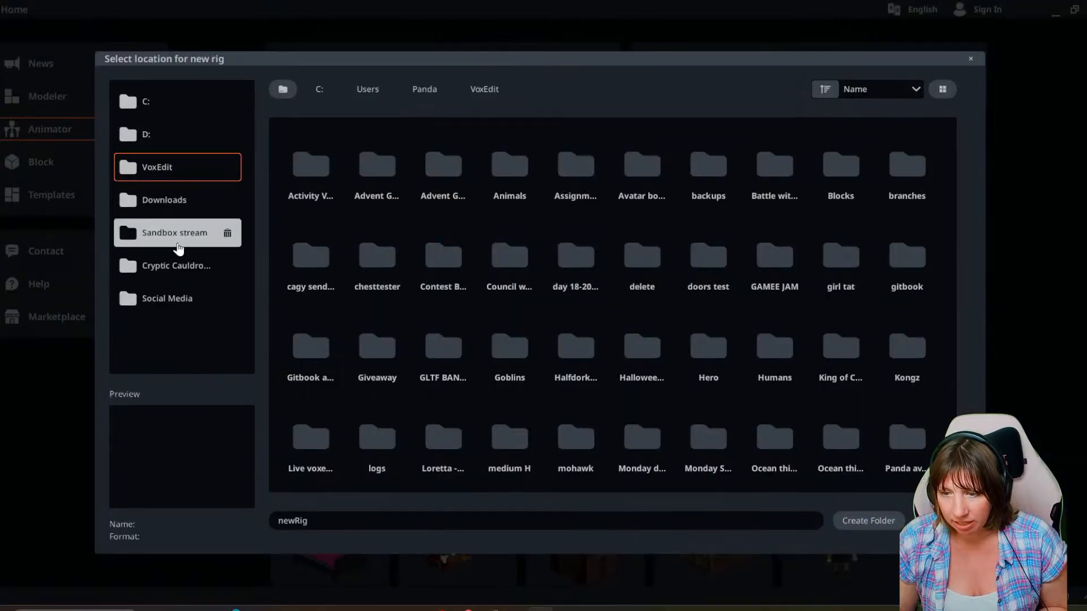
click(177, 264)
click(564, 89)
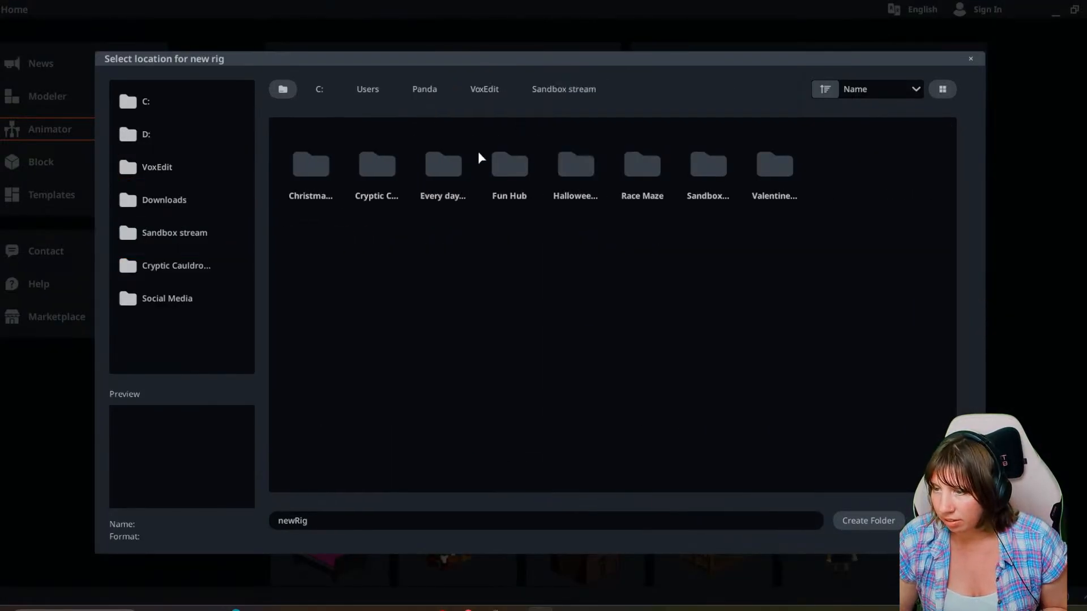
double_click(444, 165)
click(376, 525)
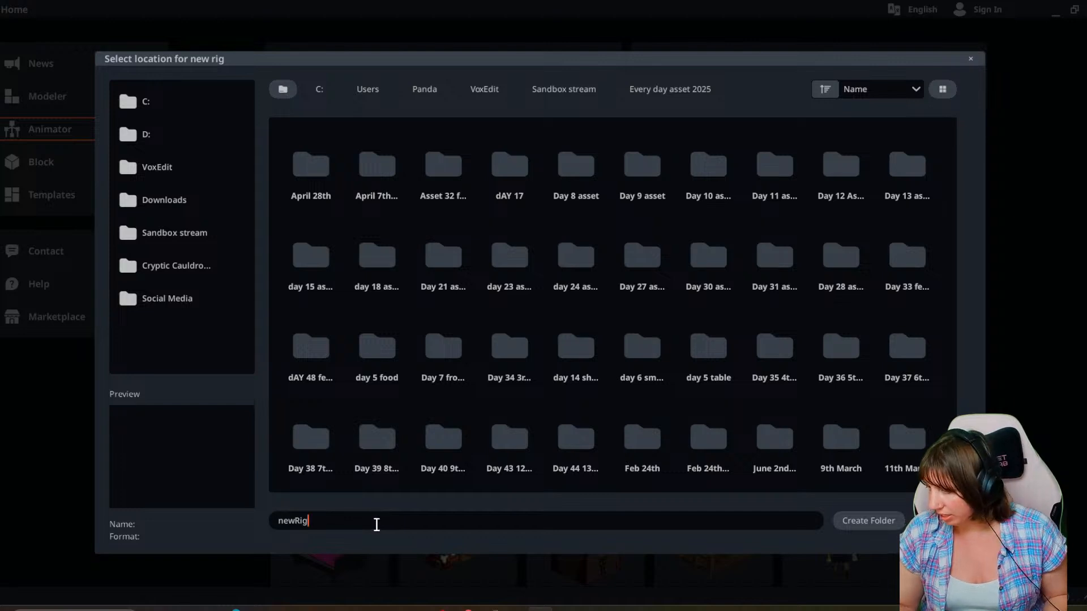
double_click(377, 525)
text(16th )
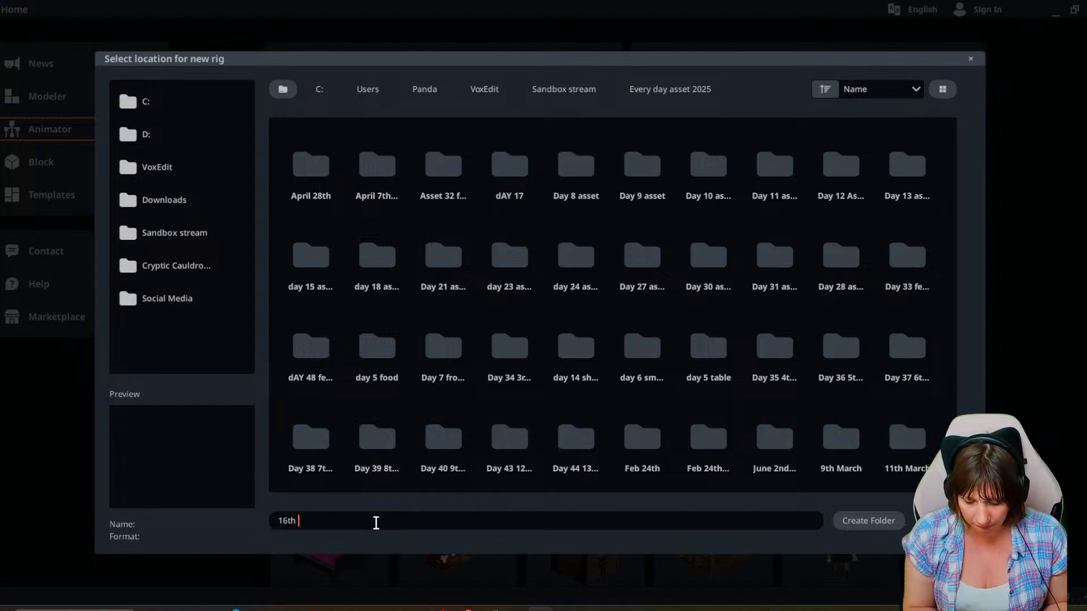
text(June 2025)
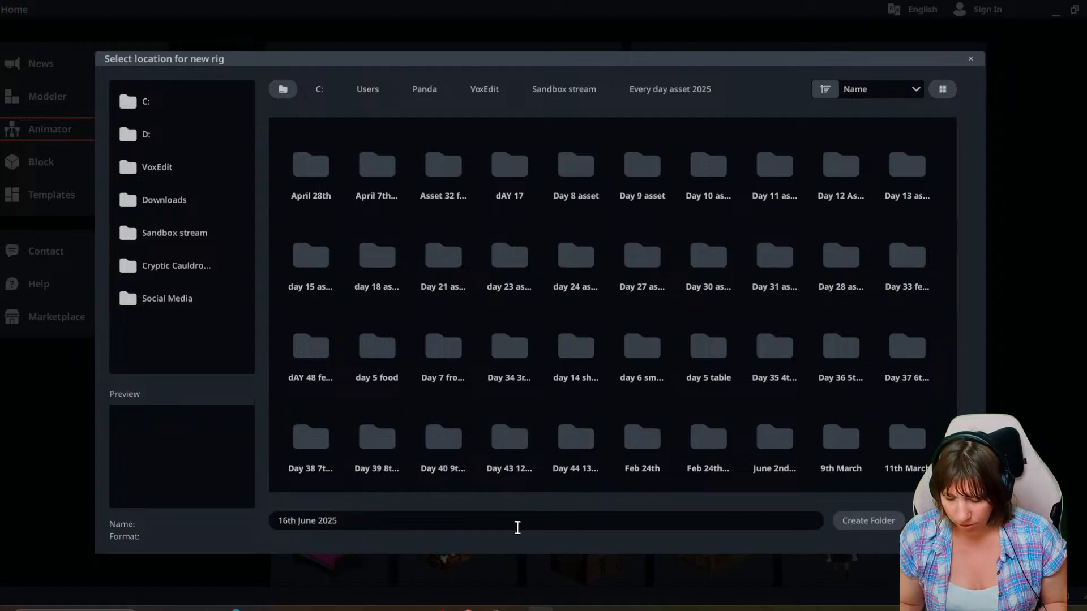
text( bee chase)
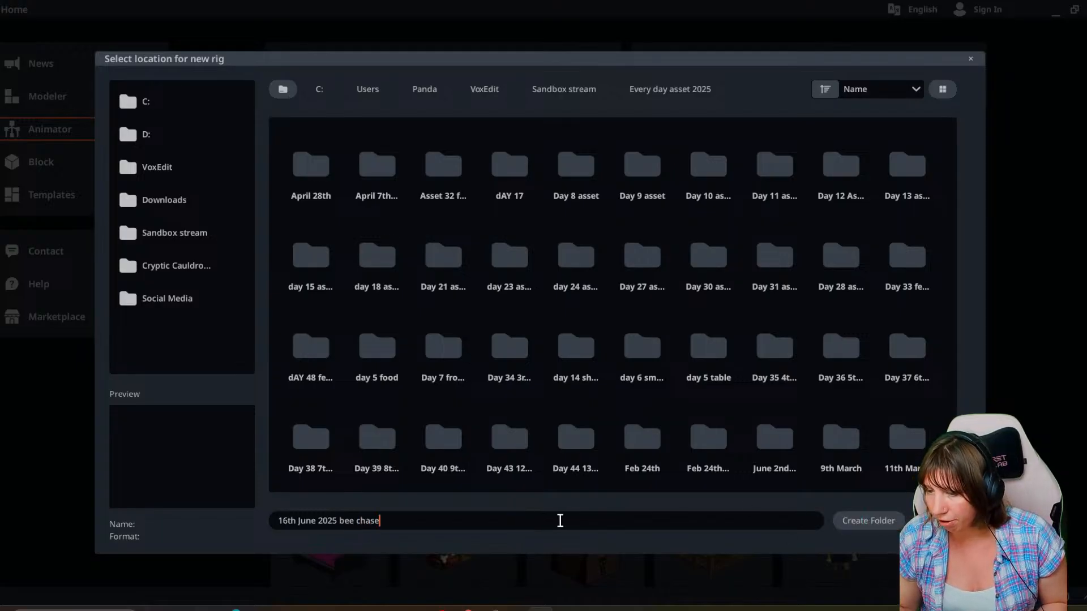
key(ctrl+a)
key(ctrl+x)
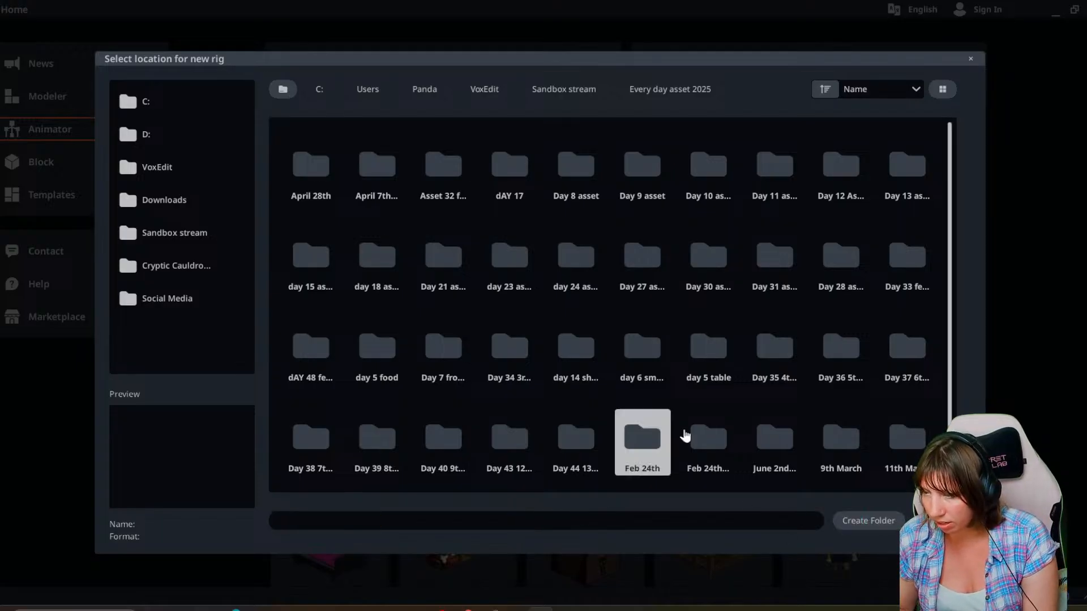
click(970, 58)
Choose the Every day asset 2025 folder inside Sandbox stream as the location for the new rig.
click(443, 87)
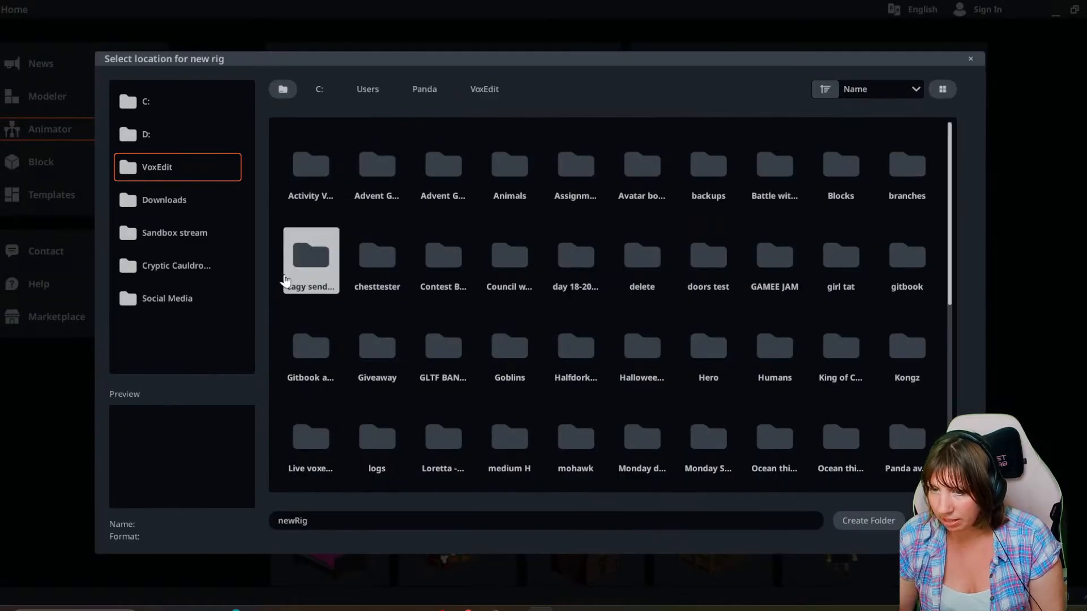
click(180, 266)
click(564, 90)
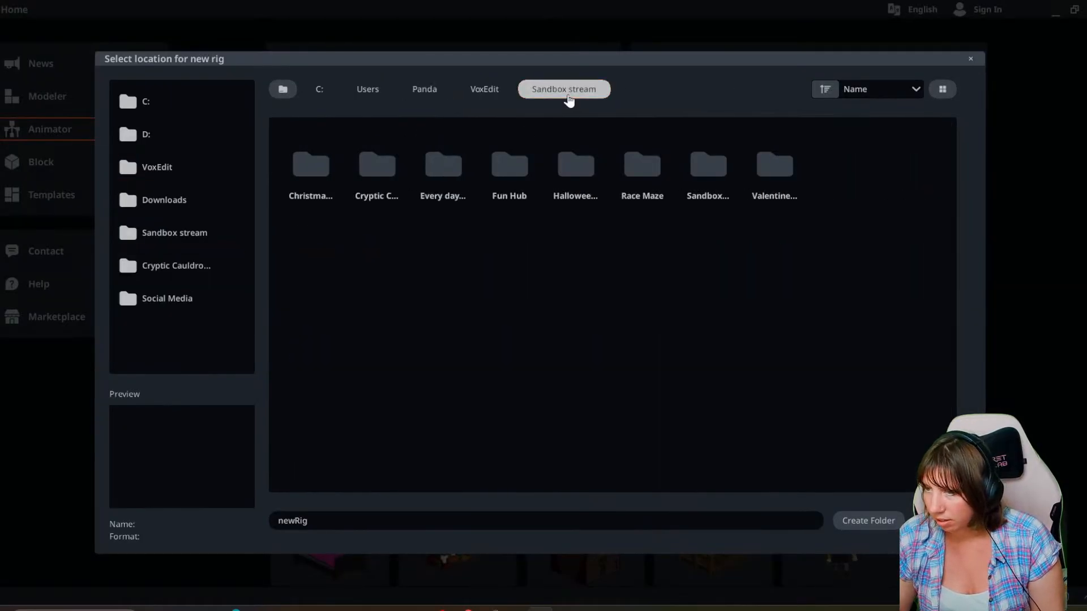
double_click(436, 175)
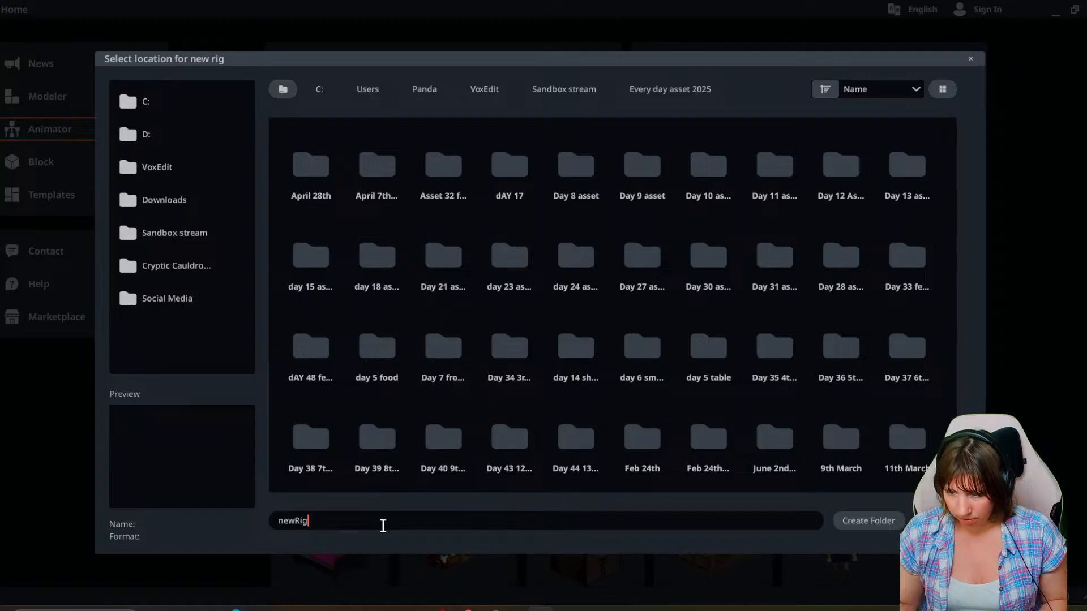
Name the new rig "16th june bee chase" and create it.
click(382, 525)
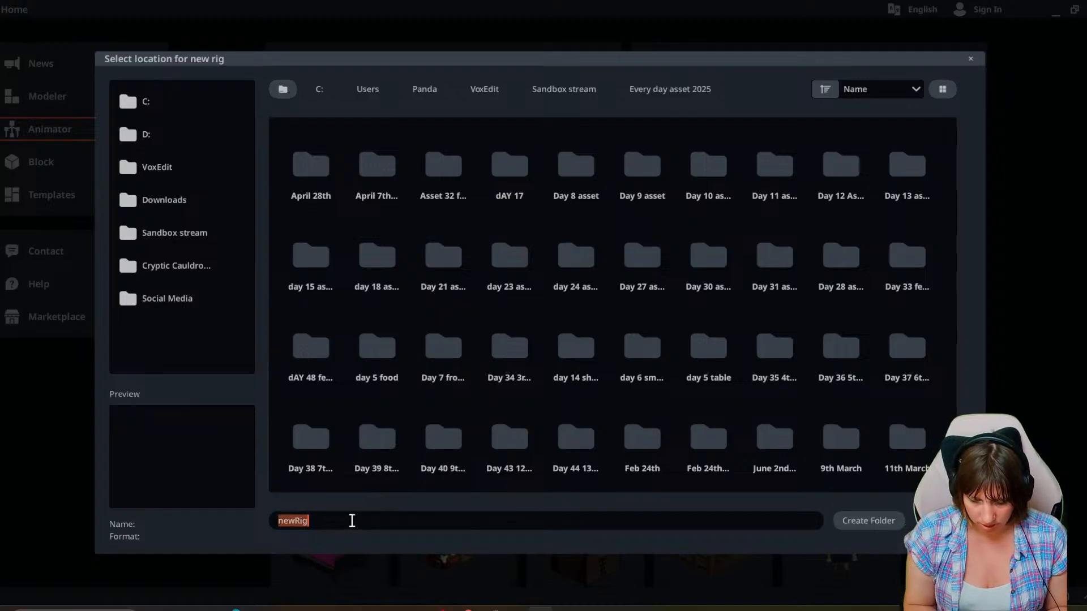
text(16th)
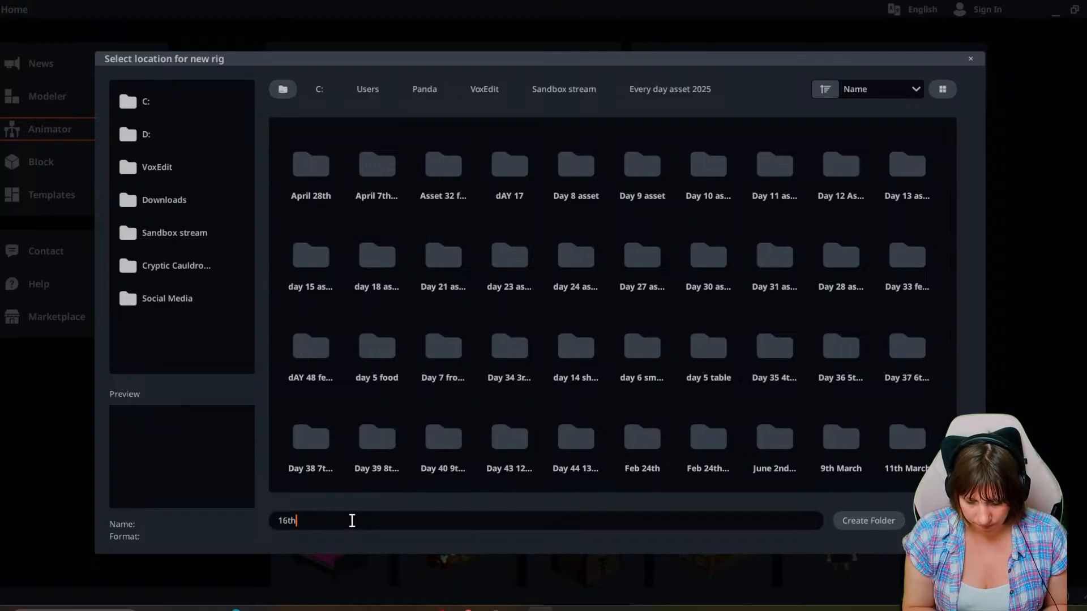
text( jan)
key(BackSpace)
key(BackSpace)
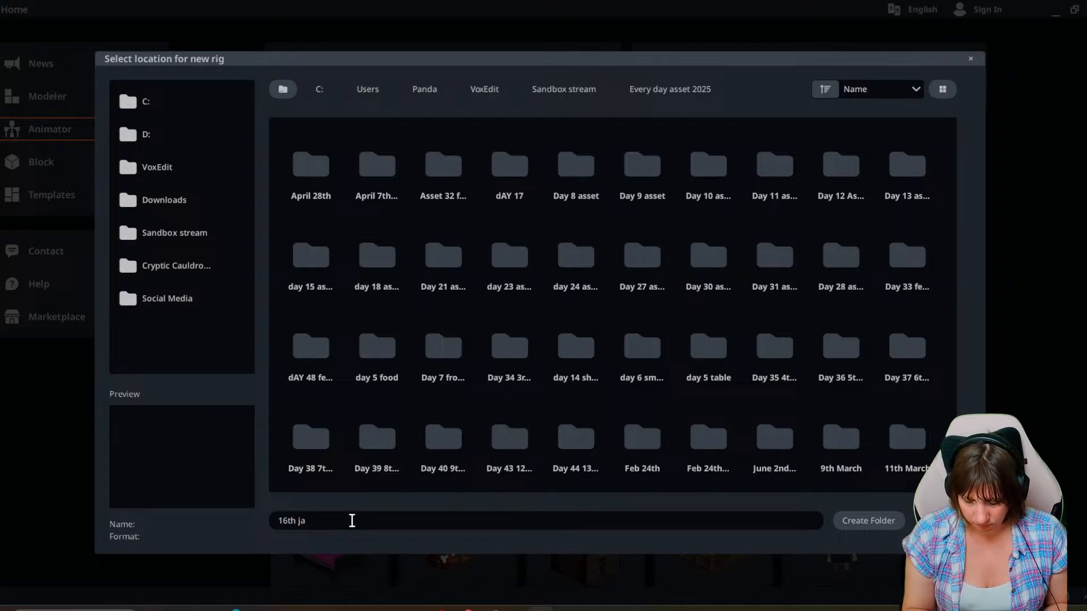
text(une)
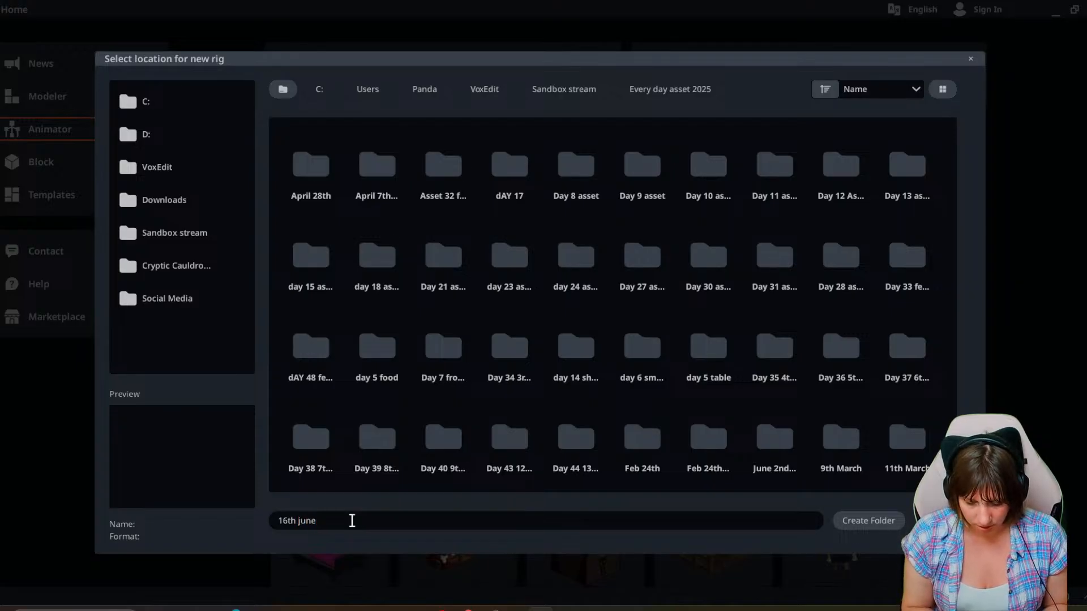
text( bee chase)
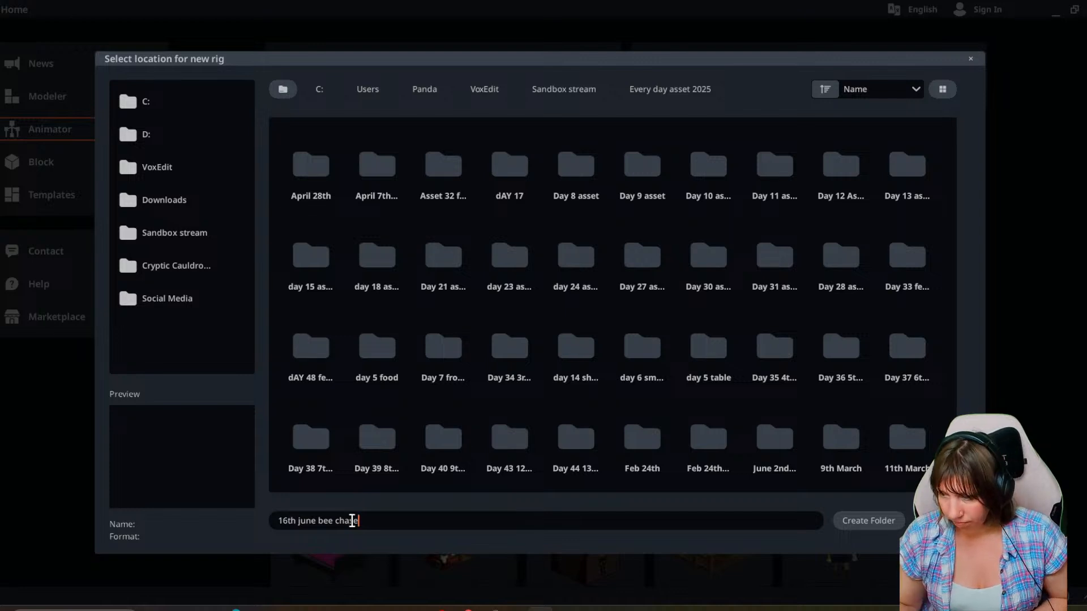
click(868, 520)
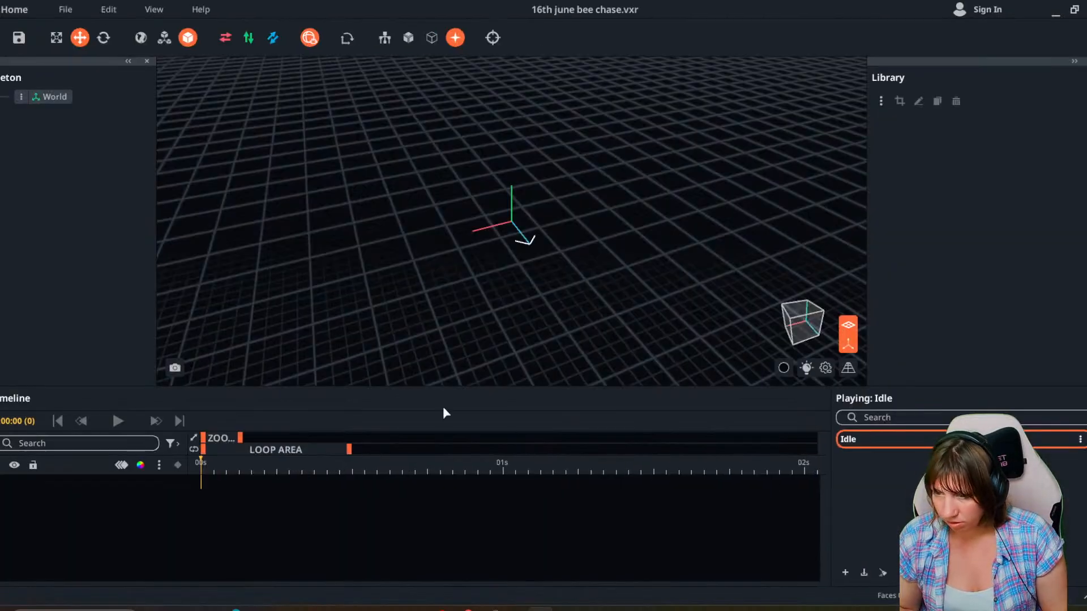
click(21, 97)
click(48, 110)
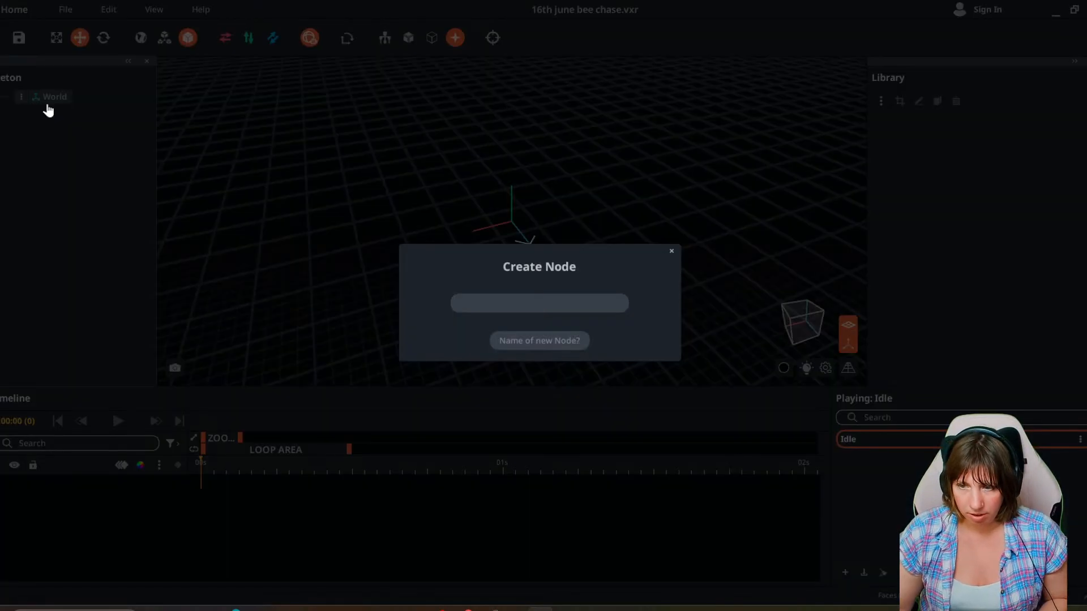
click(671, 250)
Create a child node named "panda node" under World in the skeleton.
click(21, 96)
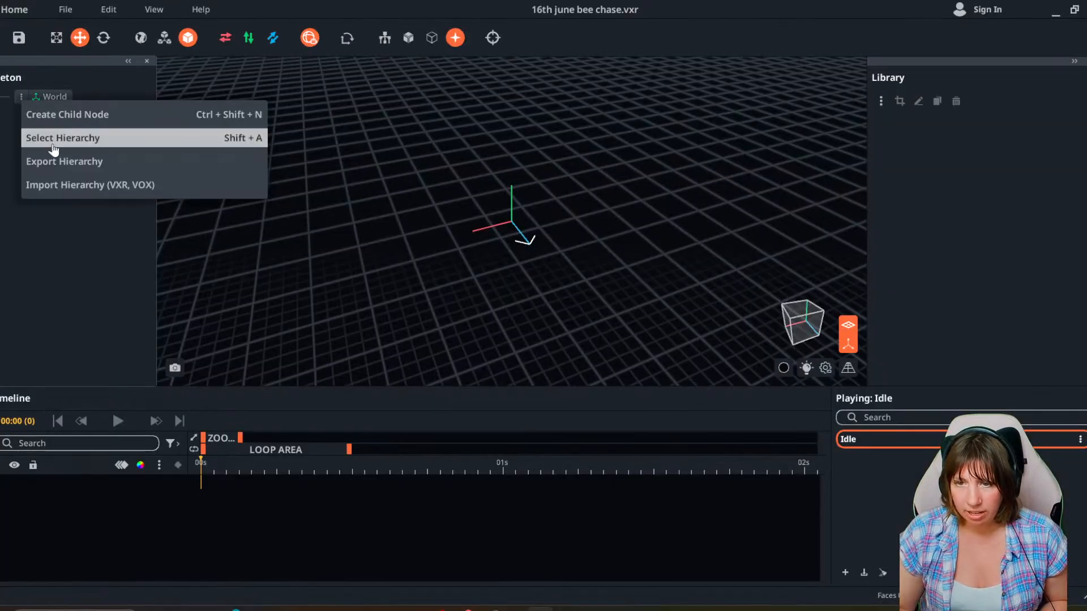
click(57, 117)
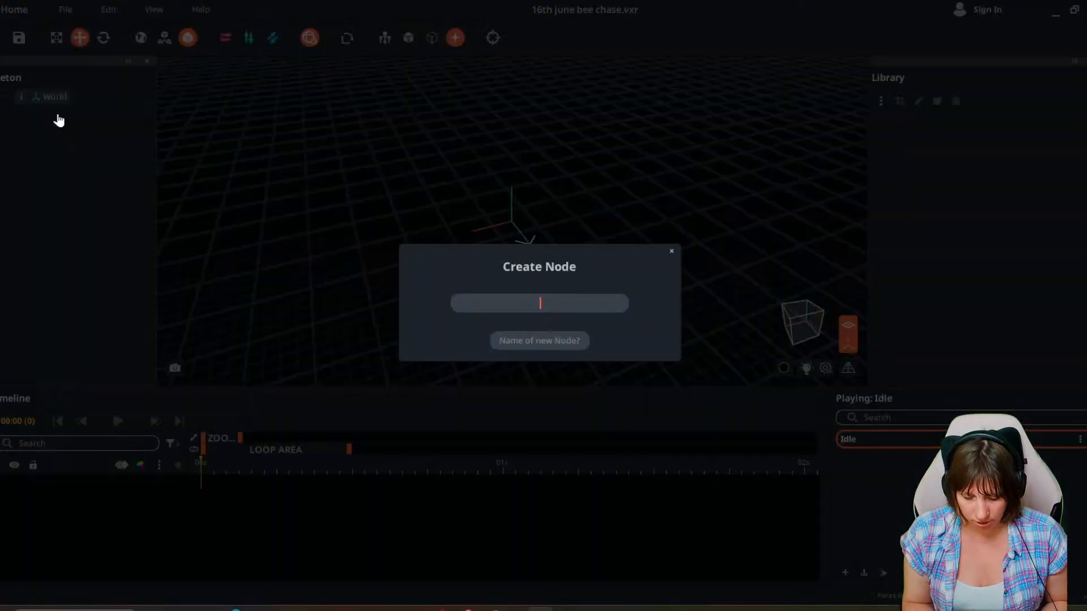
text(panda node)
key(Return)
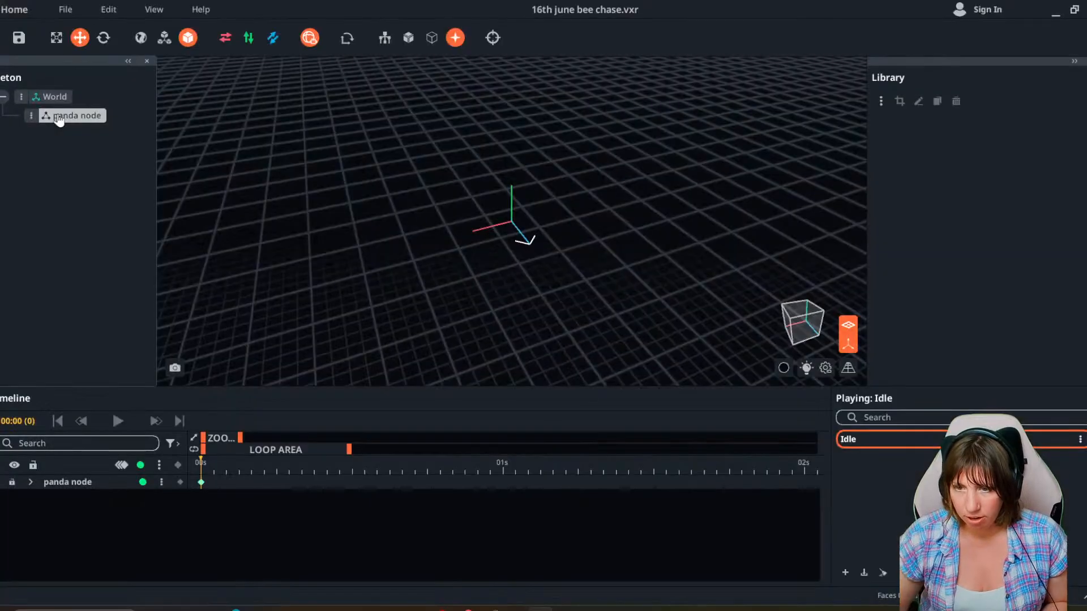
click(21, 97)
click(53, 117)
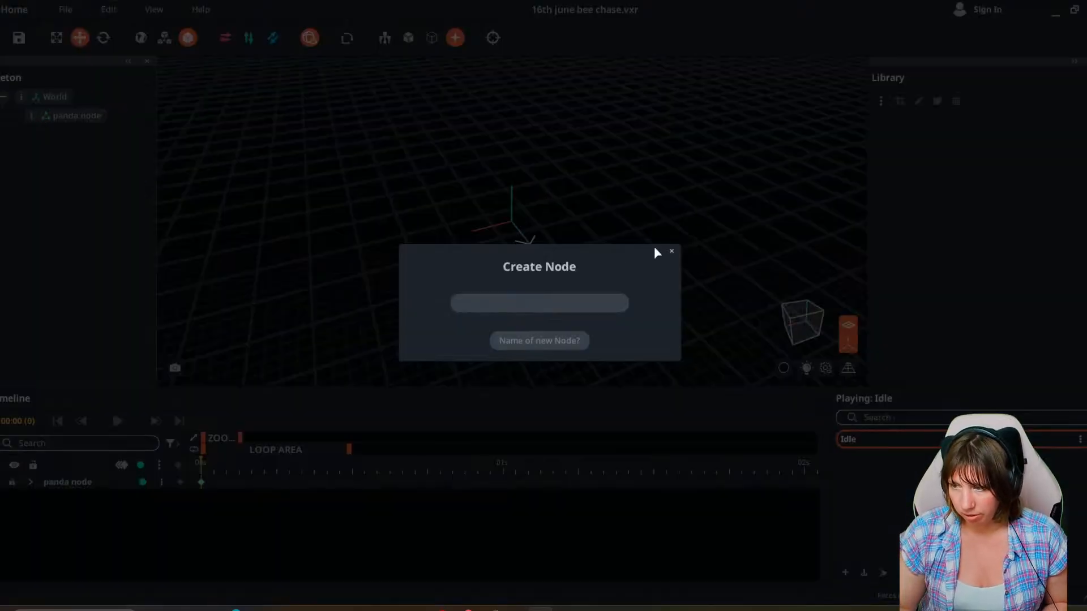
click(671, 251)
Create a node named "control" under World and make the panda node its child.
click(31, 115)
click(47, 113)
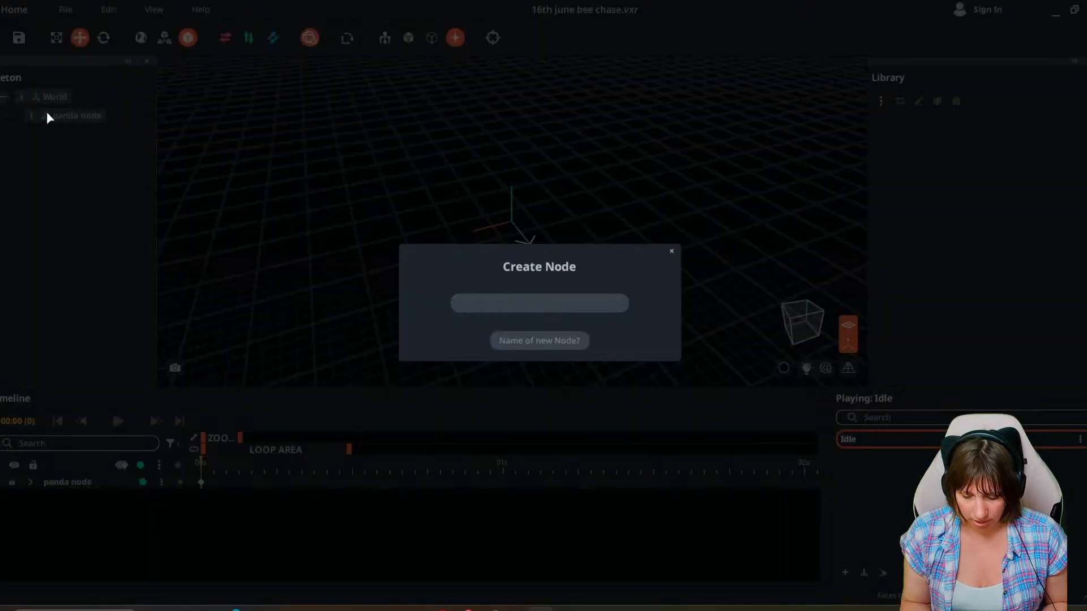
text(control)
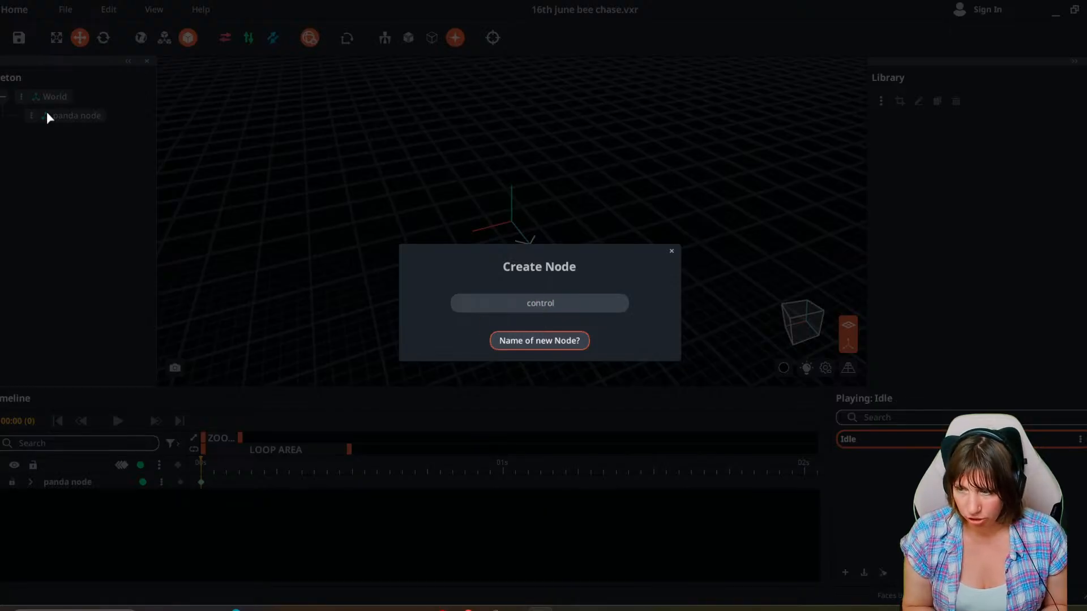
key(Return)
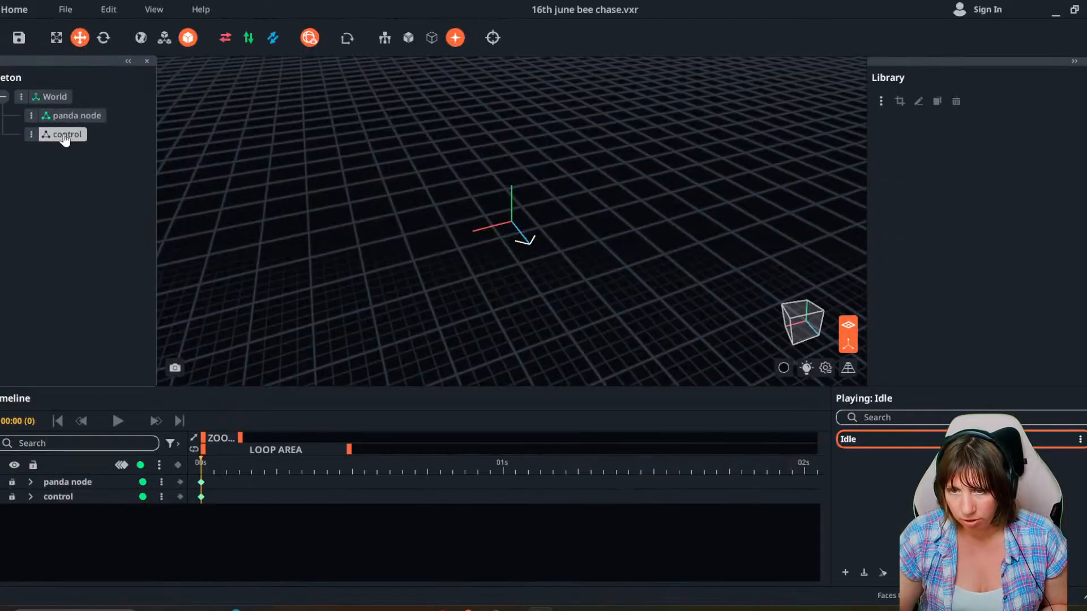
drag(81, 119, 60, 134)
Create a child node named "bee node" under the control node.
click(31, 116)
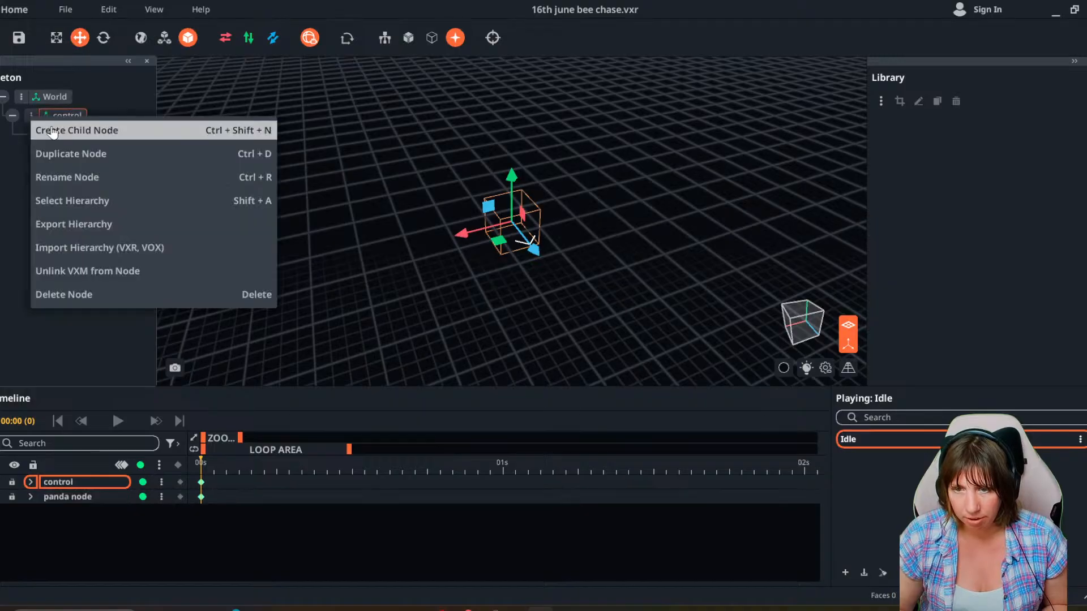
click(52, 131)
text(bee node)
key(Return)
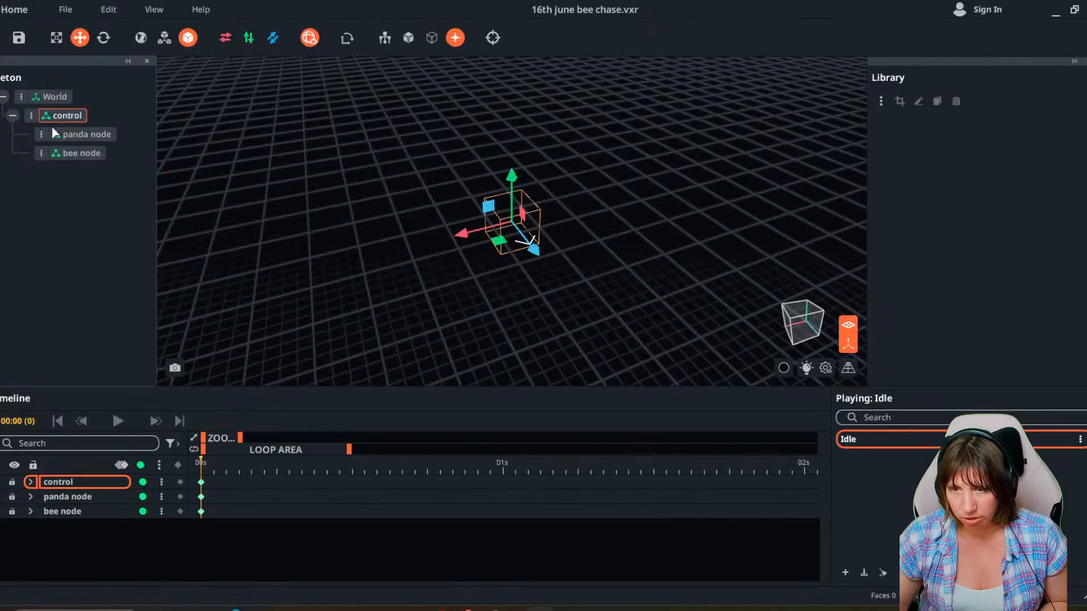
Try to import the Mammals_Biped_Medium avatar VXR from the Pandapops Avatar folder as a hierarchy into the panda node.
click(40, 134)
click(101, 265)
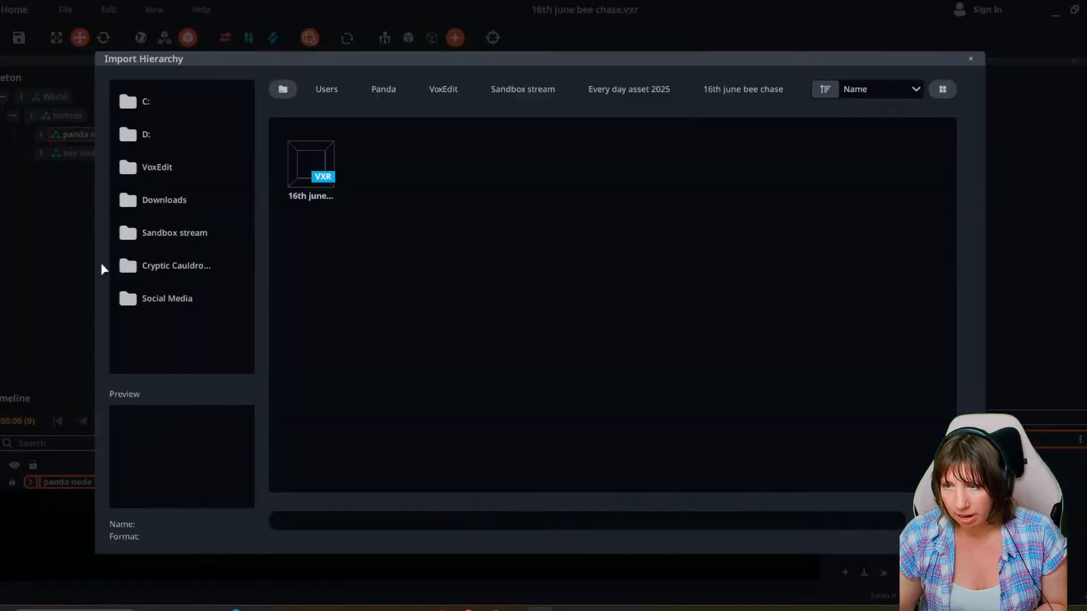
click(443, 89)
scroll(564, 321, down, 5)
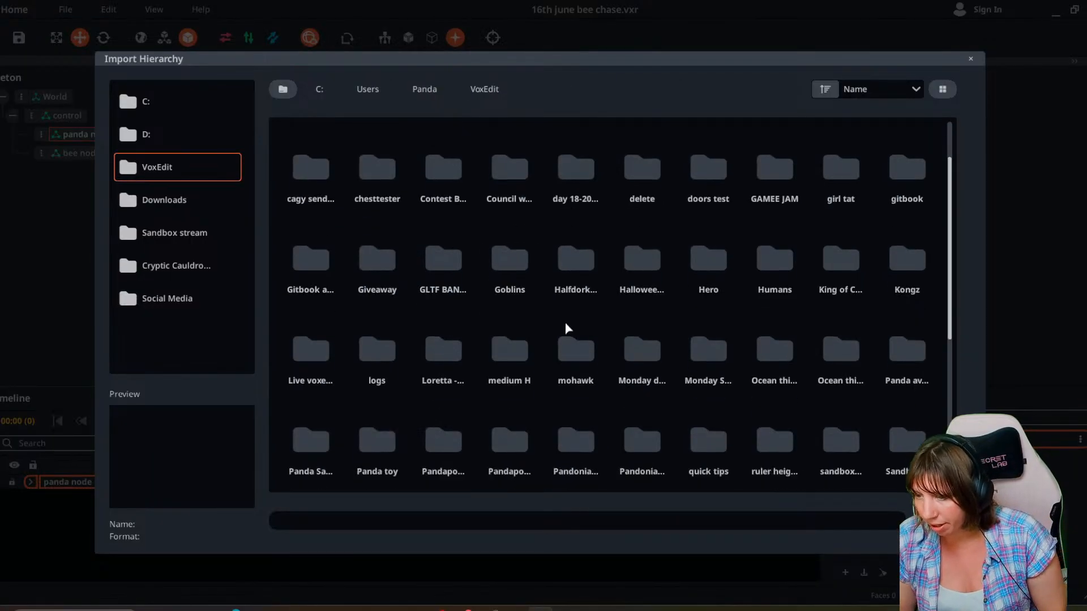
scroll(658, 420, down, 1)
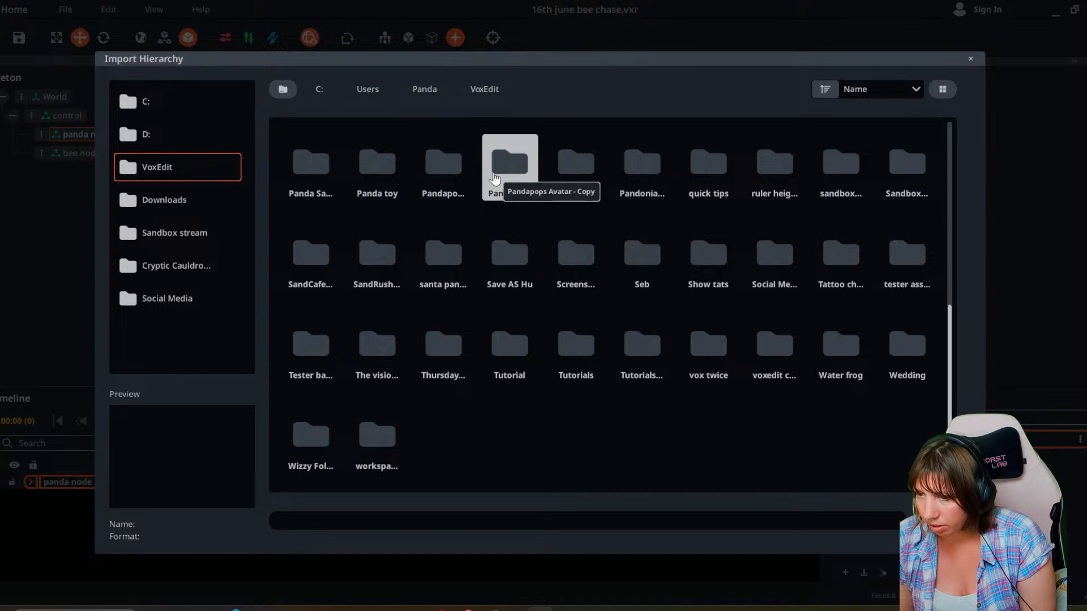
double_click(456, 169)
click(337, 174)
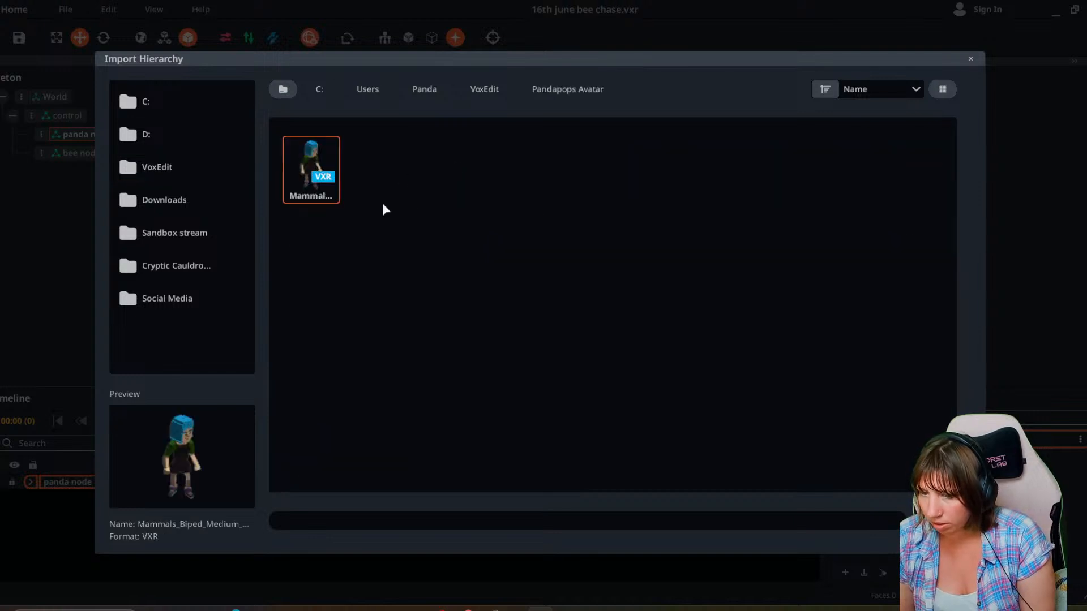
click(931, 521)
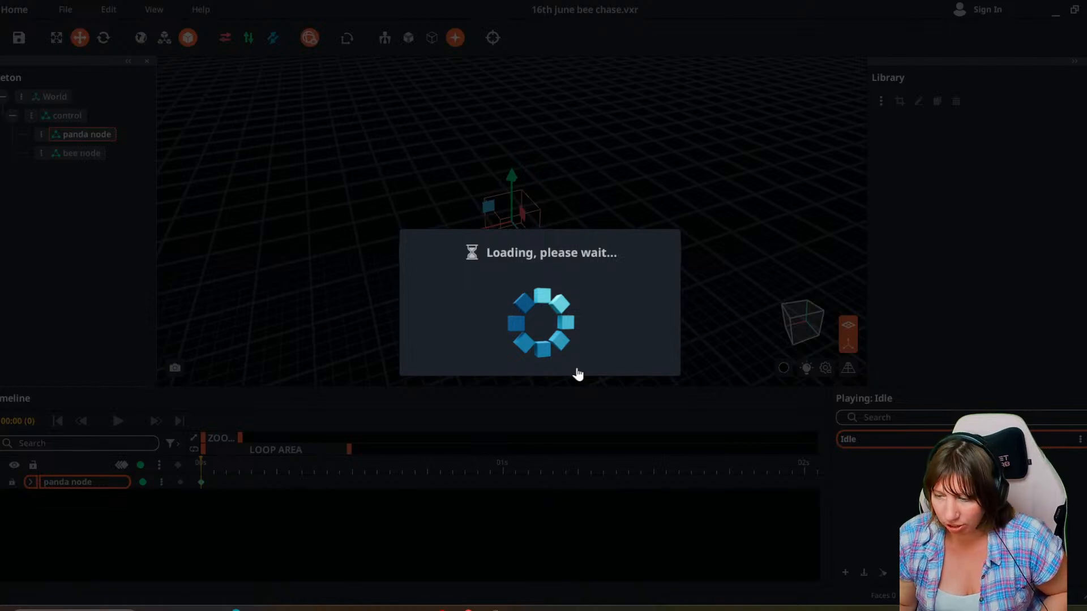
Switch to the older VoxEdit version and open the recent file 16th june bee chase.vxr in the Animator.
key(super)
key(Escape)
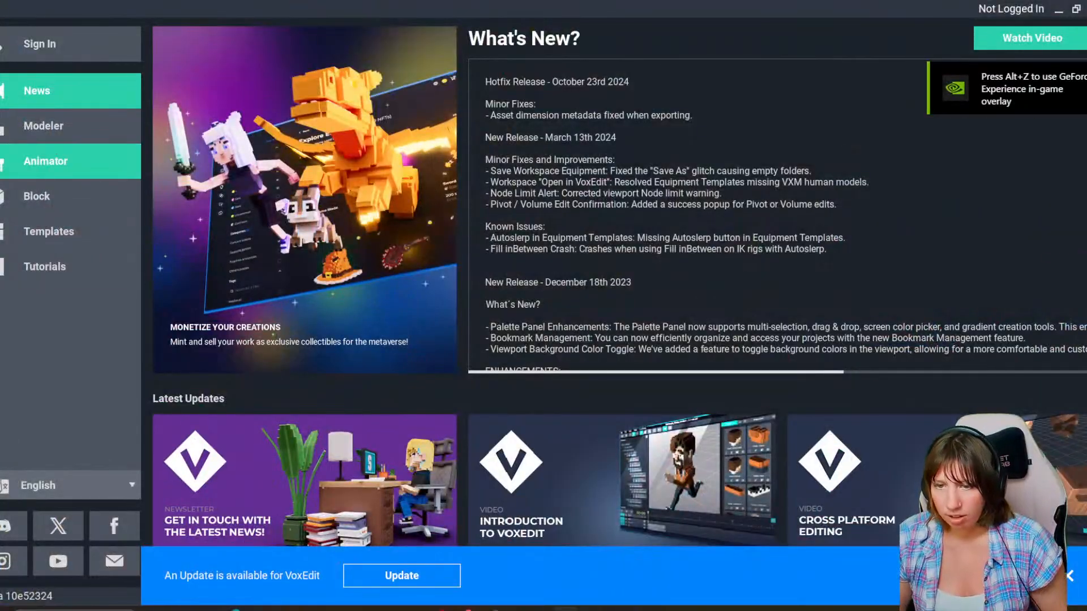
click(46, 161)
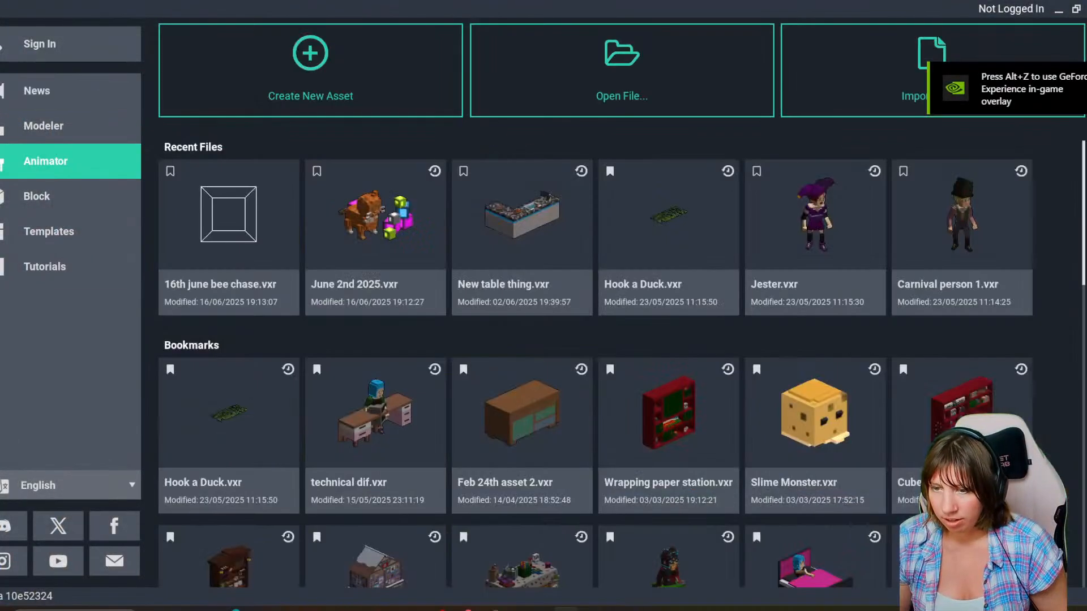
click(229, 227)
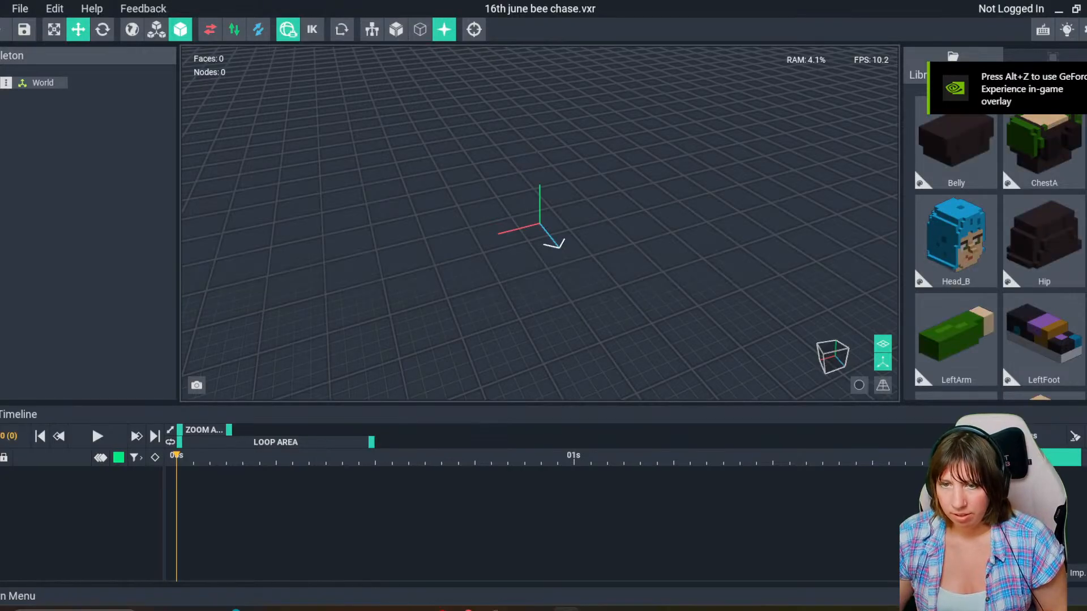
Create a child node named "control node" under World in the reopened rig.
click(7, 83)
click(47, 92)
text(vpo)
key(BackSpace)
key(BackSpace)
key(BackSpace)
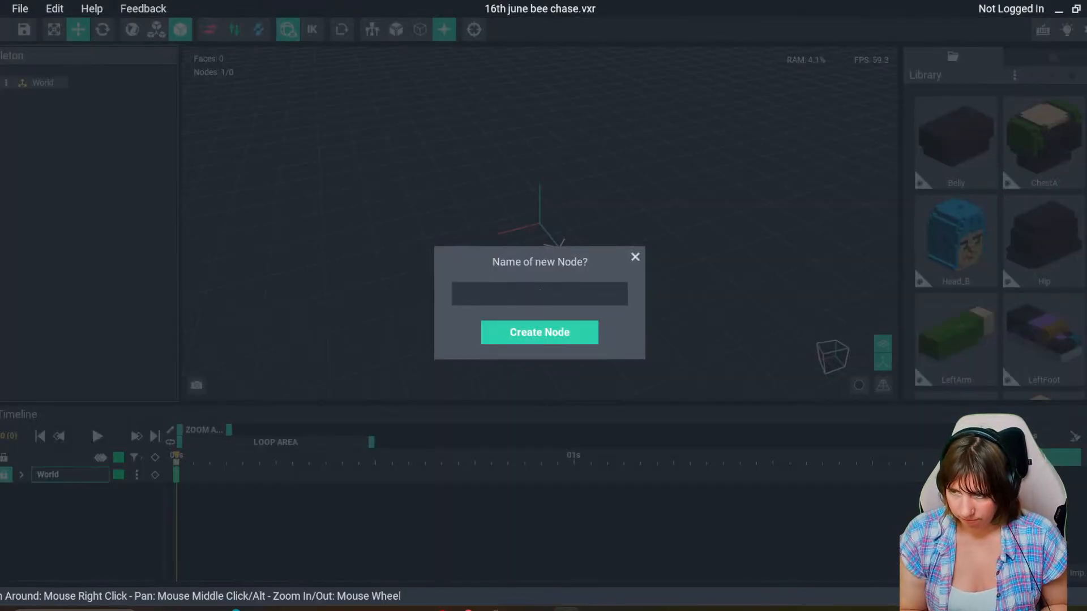
text(control)
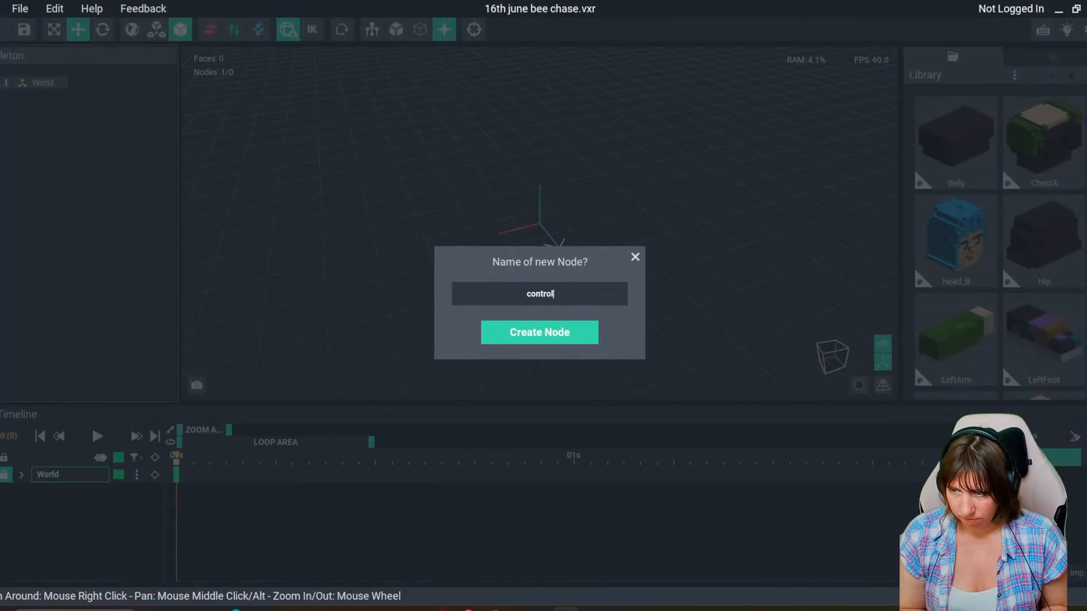
text( node)
key(Return)
Add two child nodes named "panda" and "bee node" under the control node.
click(18, 100)
click(59, 111)
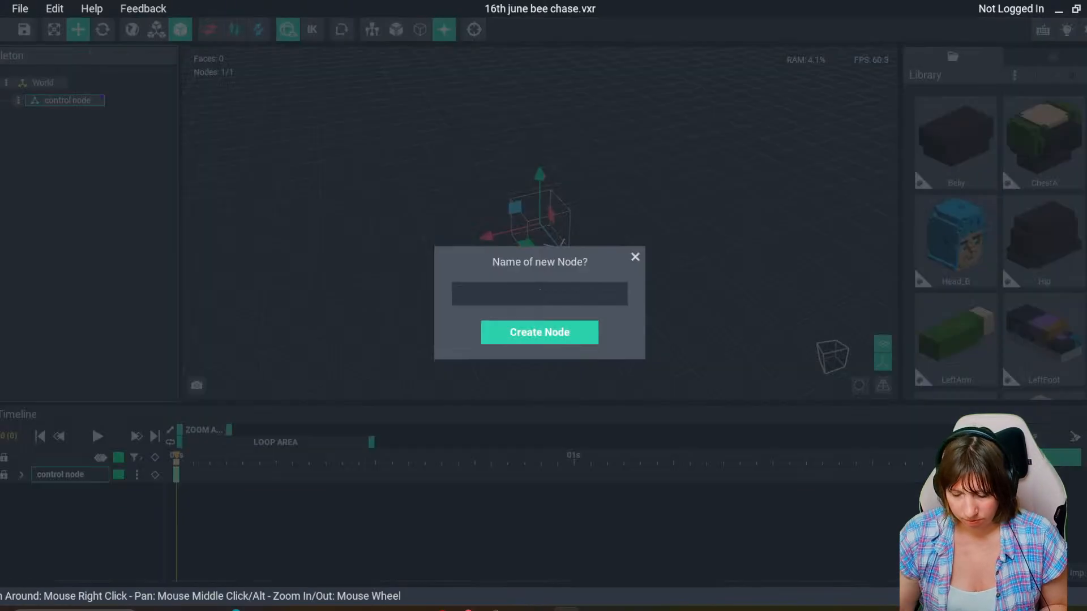
text(panda)
key(Return)
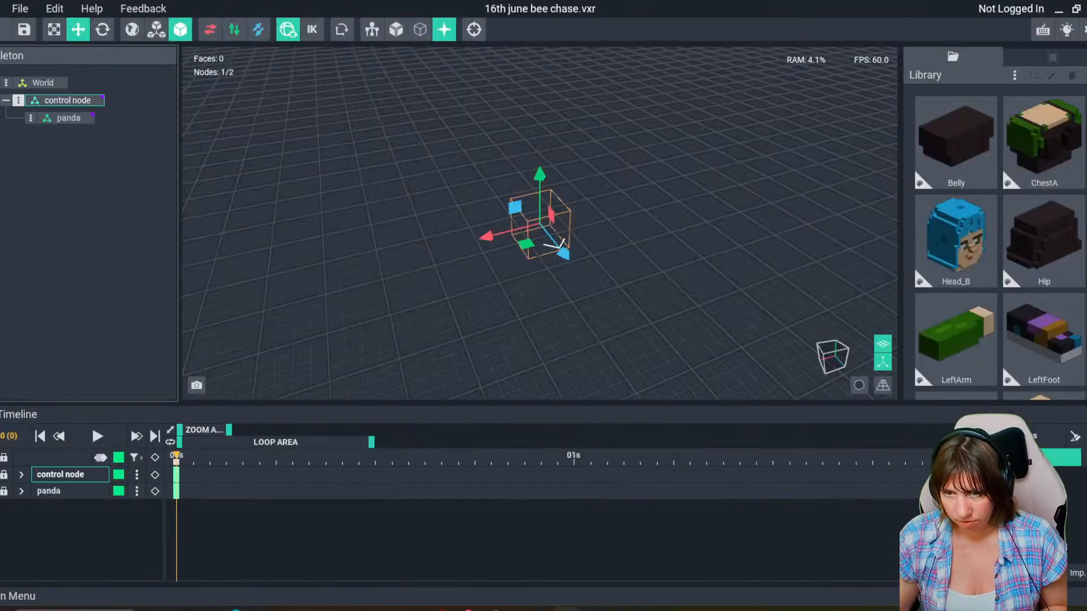
click(18, 100)
click(60, 110)
text(bee node)
key(Return)
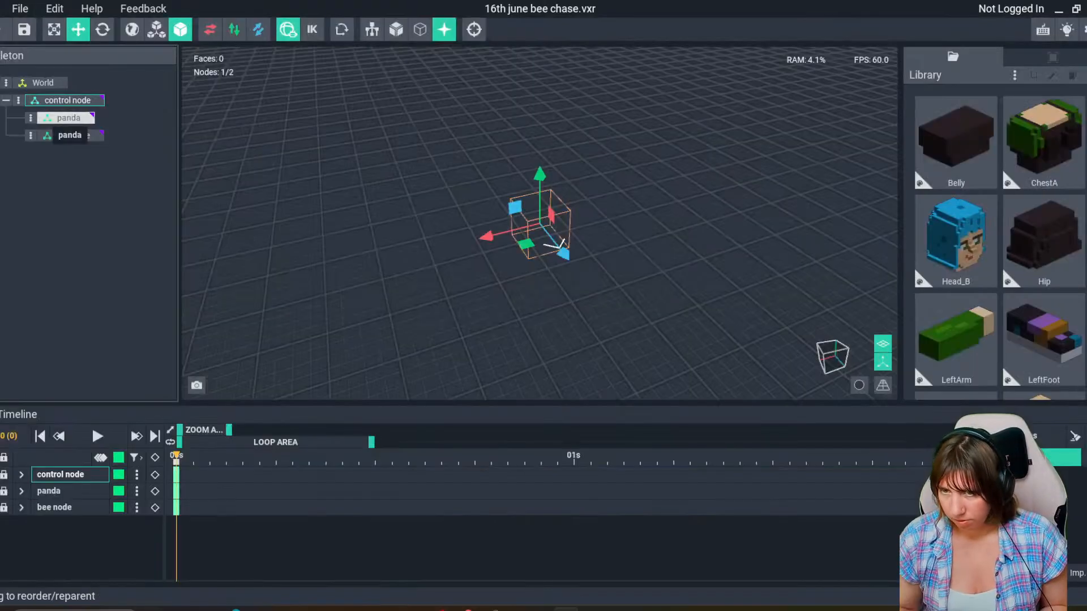
Select all the avatar body part models in the library and delete them permanently.
scroll(1000, 243, down, 9)
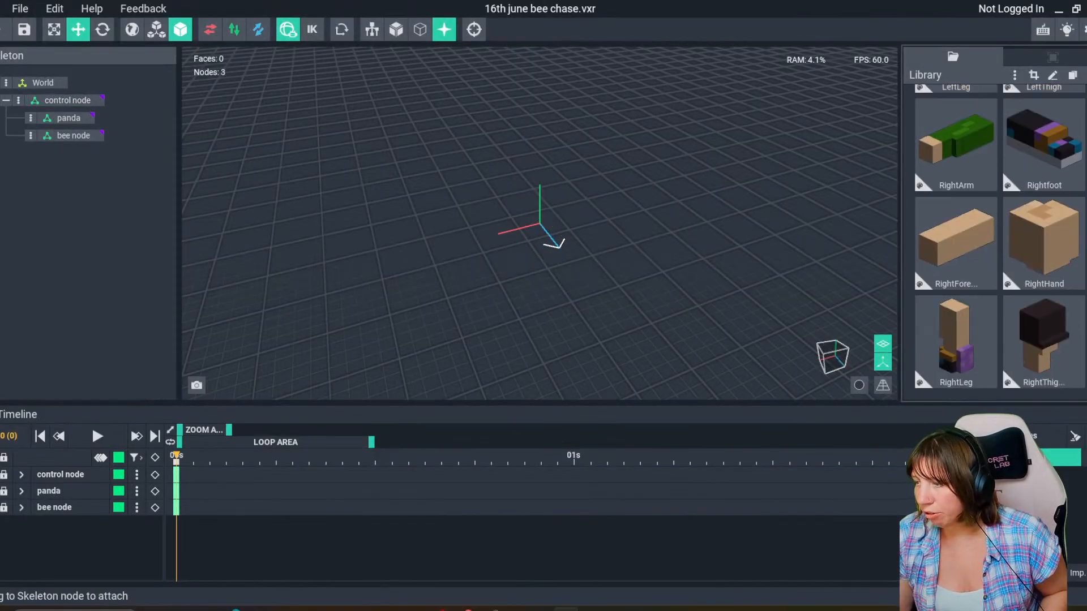
shift+click(1044, 342)
key(Delete)
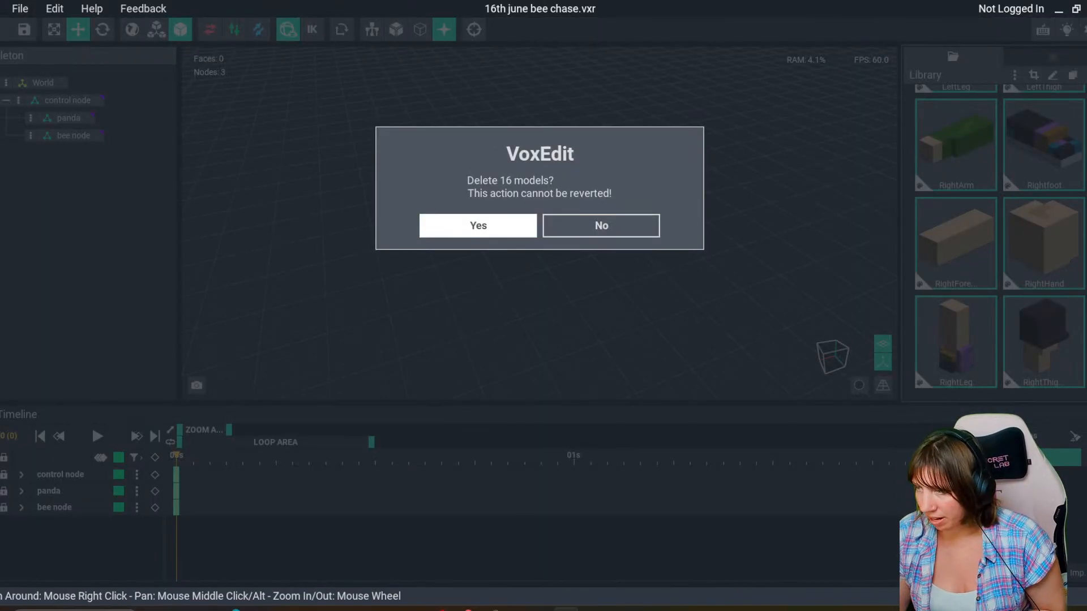
click(478, 225)
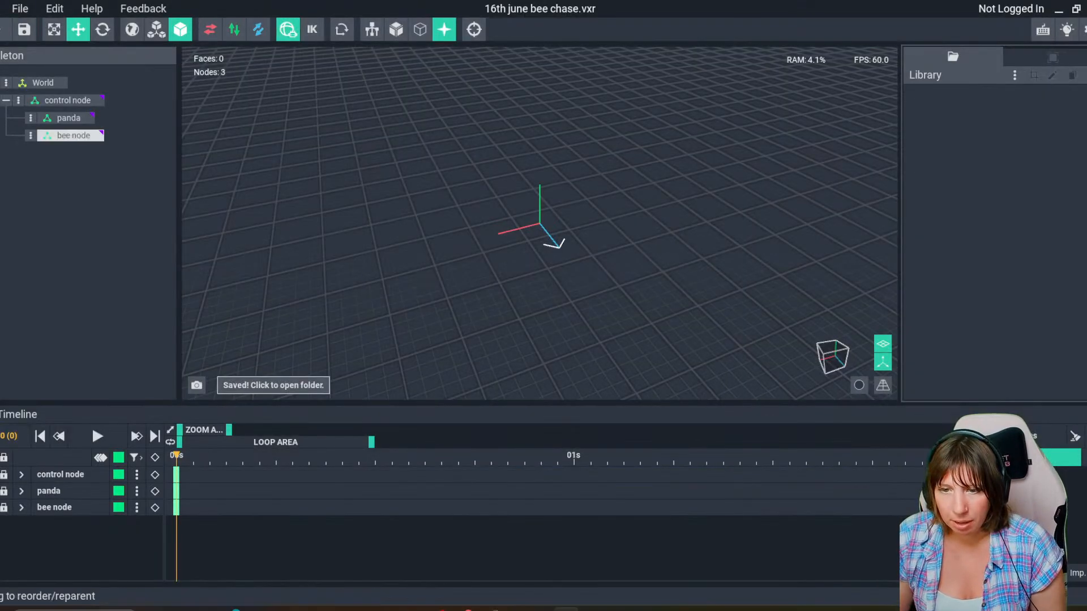
Import the Mammals_Biped_Medium avatar VXR from its folder in the VoxEdit directory into the panda node.
click(30, 118)
click(108, 217)
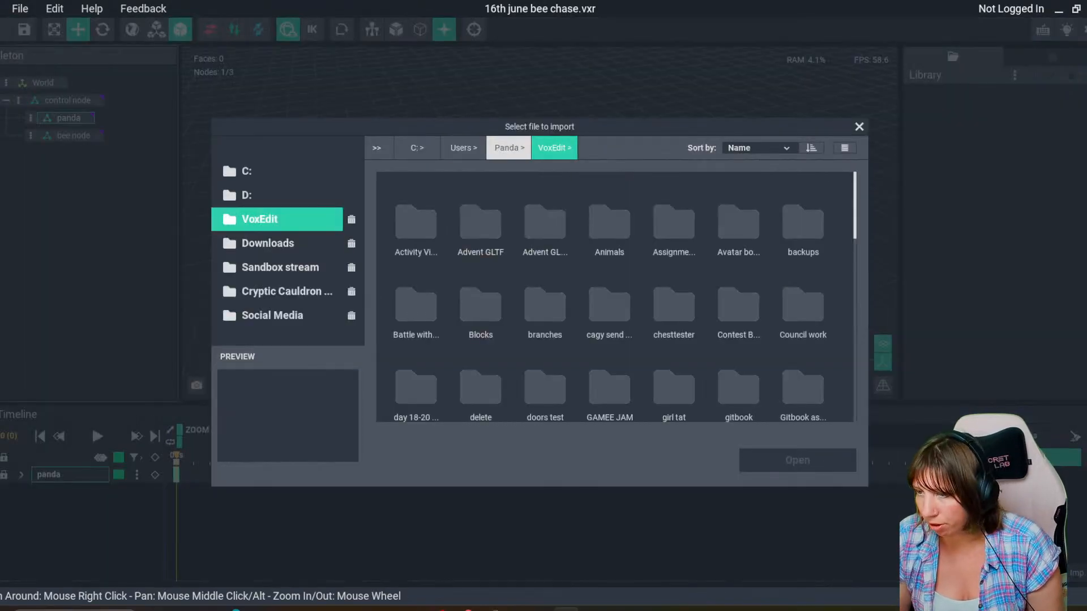
scroll(609, 305, down, 5)
scroll(609, 305, down, 2)
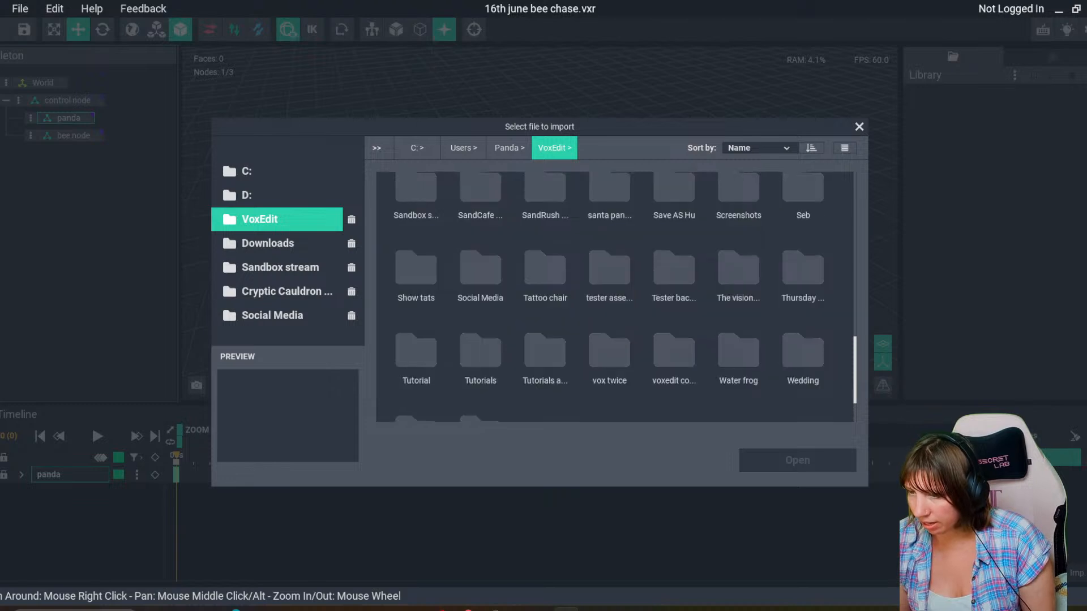
scroll(609, 306, up, 3)
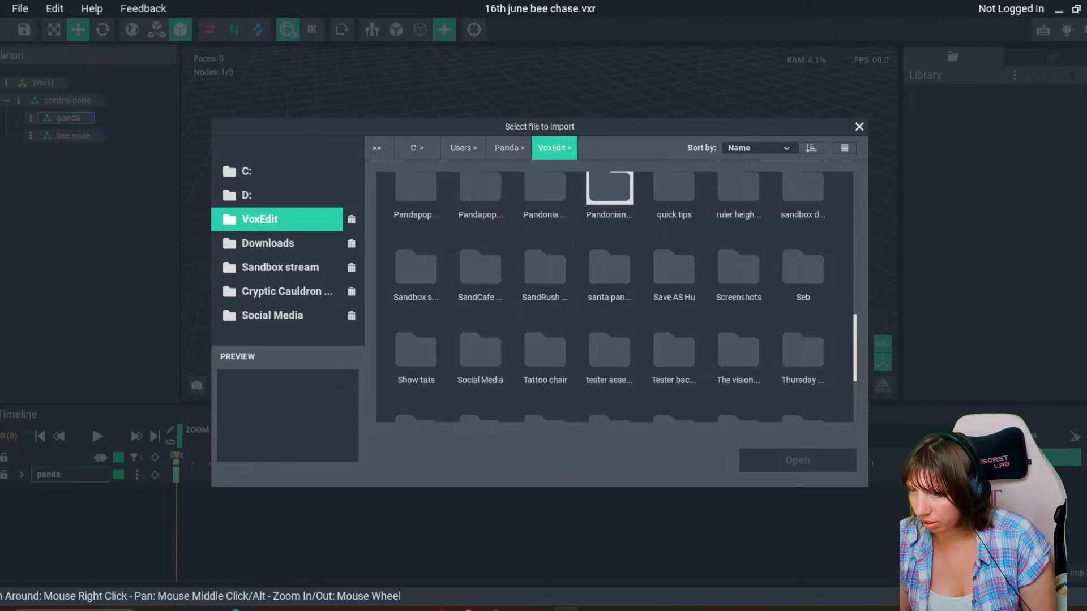
double_click(423, 198)
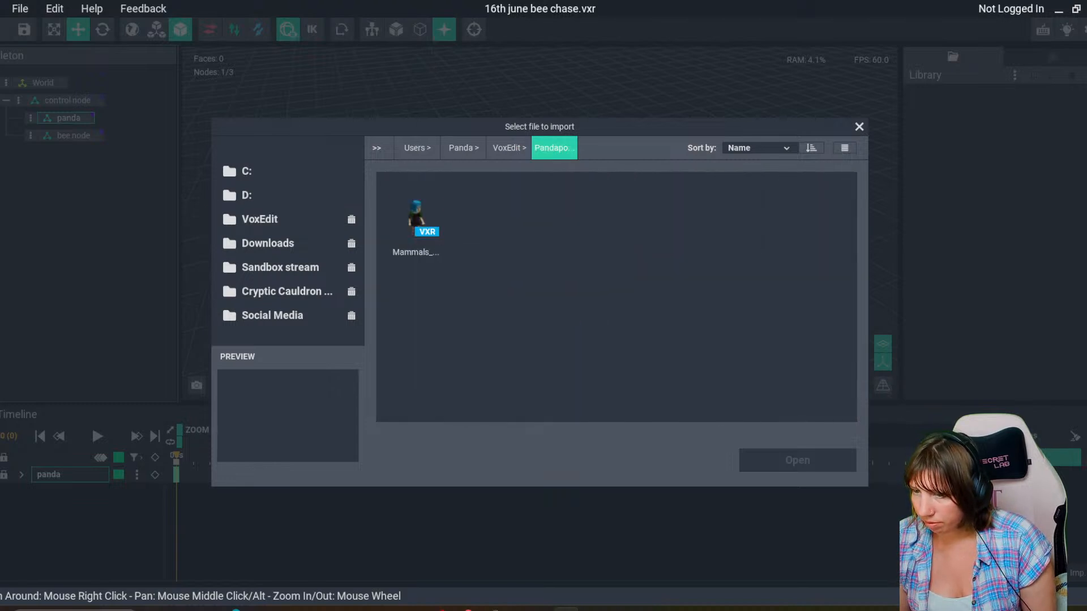
click(421, 212)
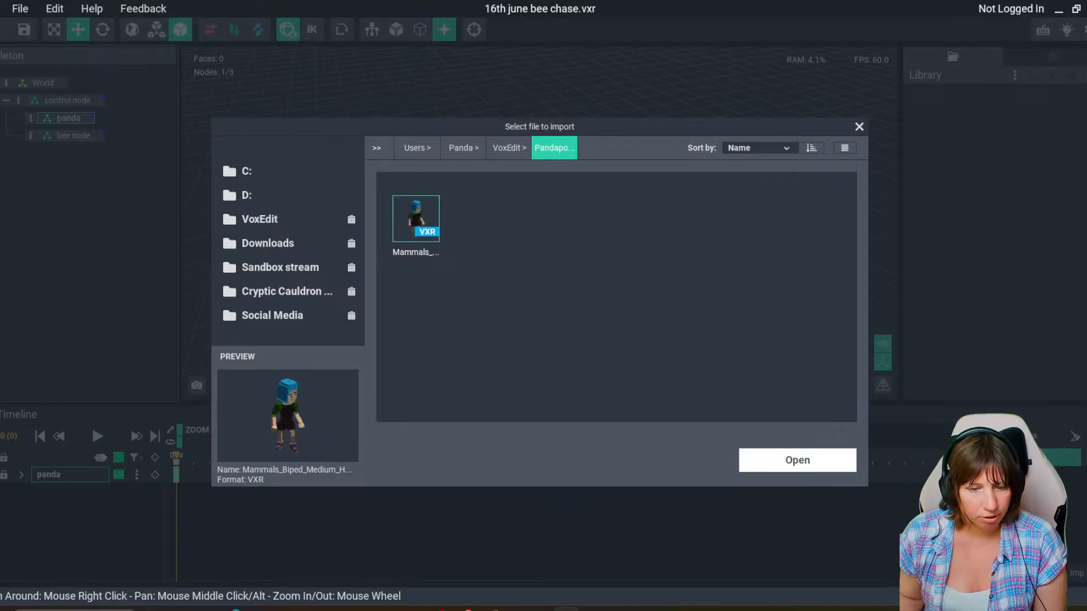
click(797, 460)
click(539, 226)
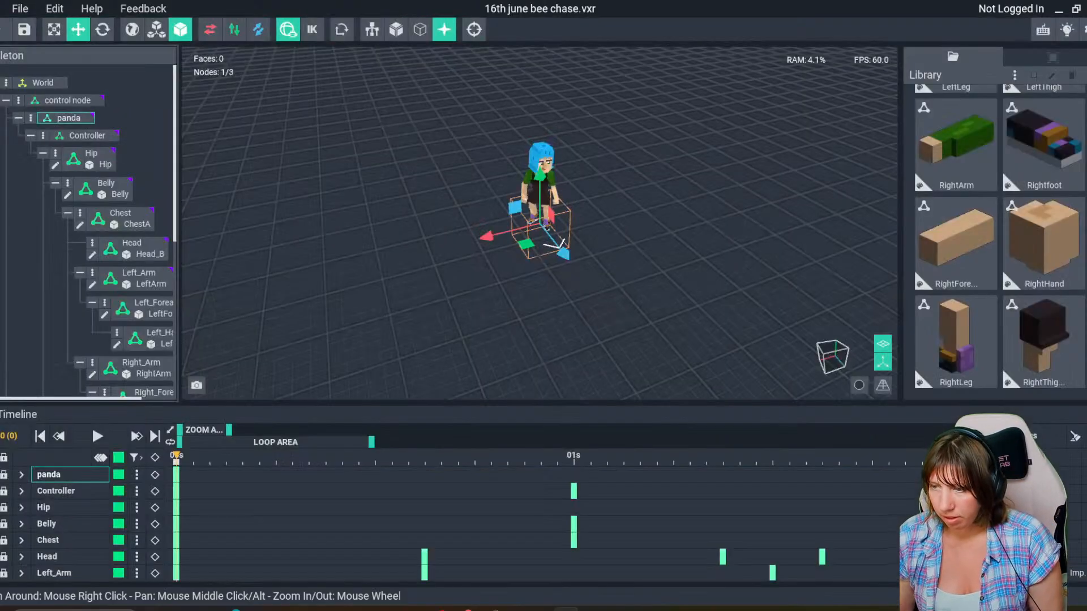
scroll(540, 225, up, 5)
scroll(539, 224, down, 5)
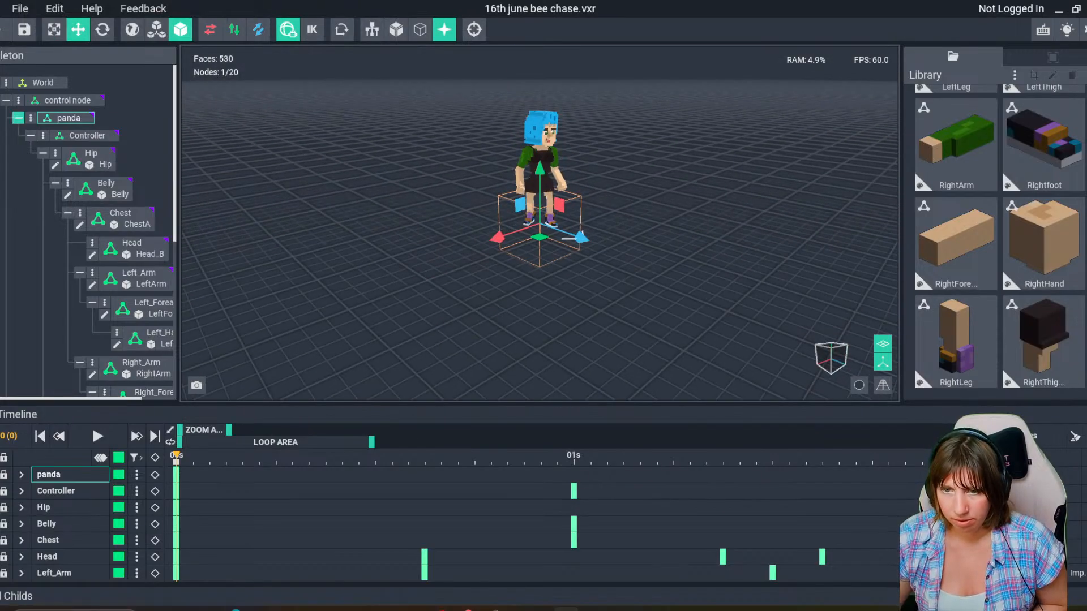
Collapse the panda node's children and close the older VoxEdit version, saving the changes to 16th june bee chase.vxr.
click(18, 117)
click(2, 30)
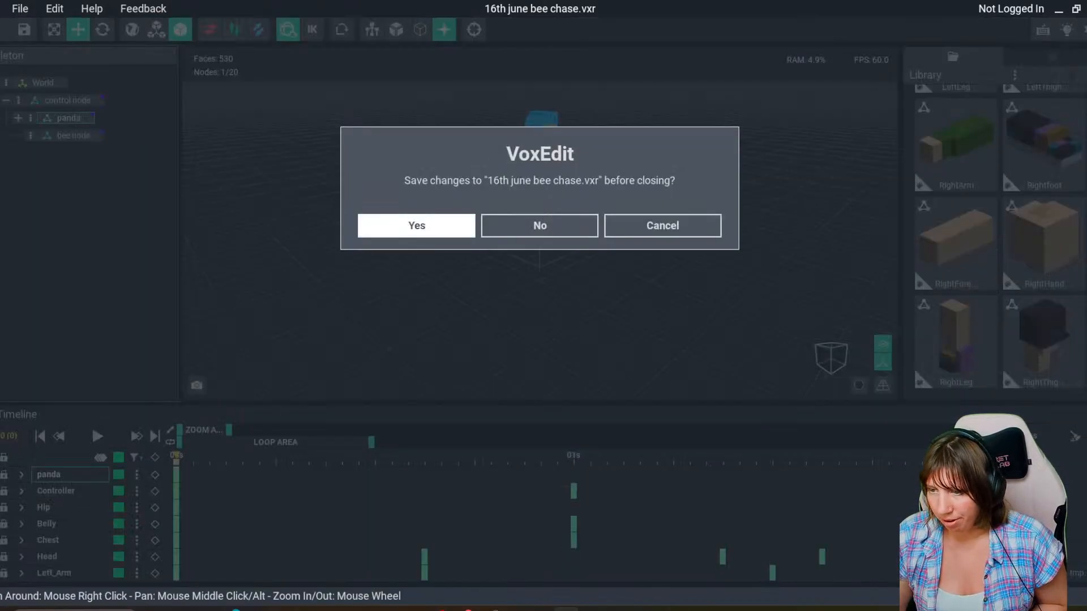
key(Return)
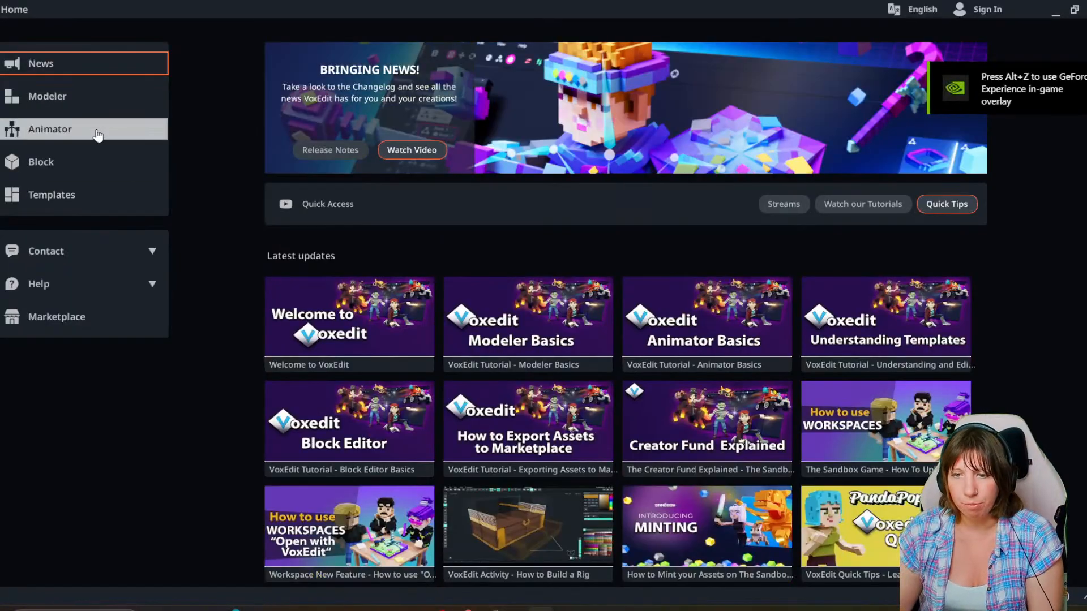
Switch to the newer VoxEdit version and open the recent file 16th june bee chase.vxr in the Animator.
click(97, 134)
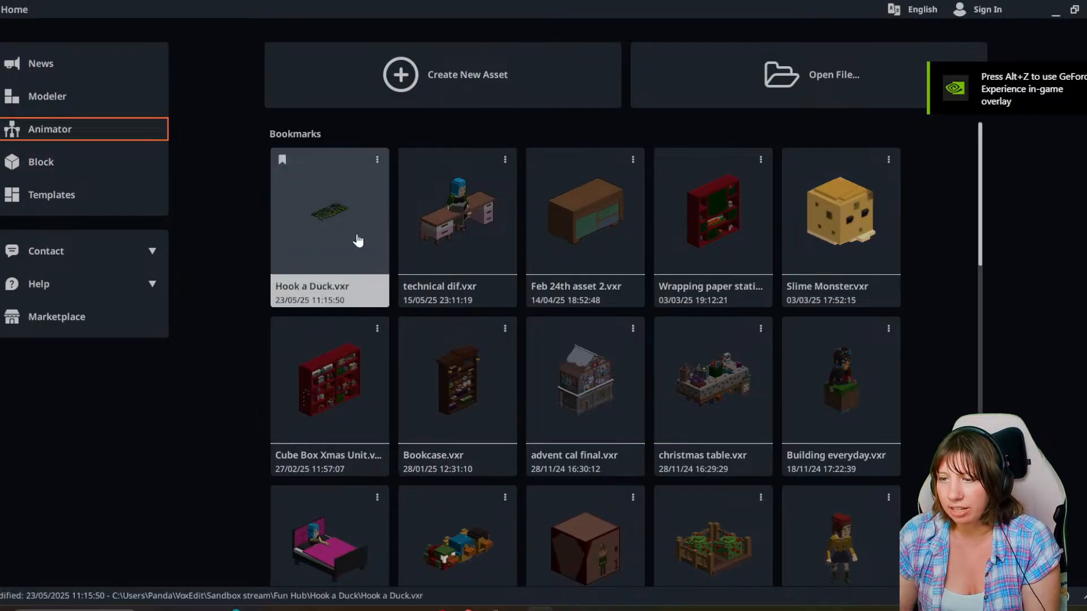
scroll(487, 403, down, 3)
scroll(488, 403, down, 12)
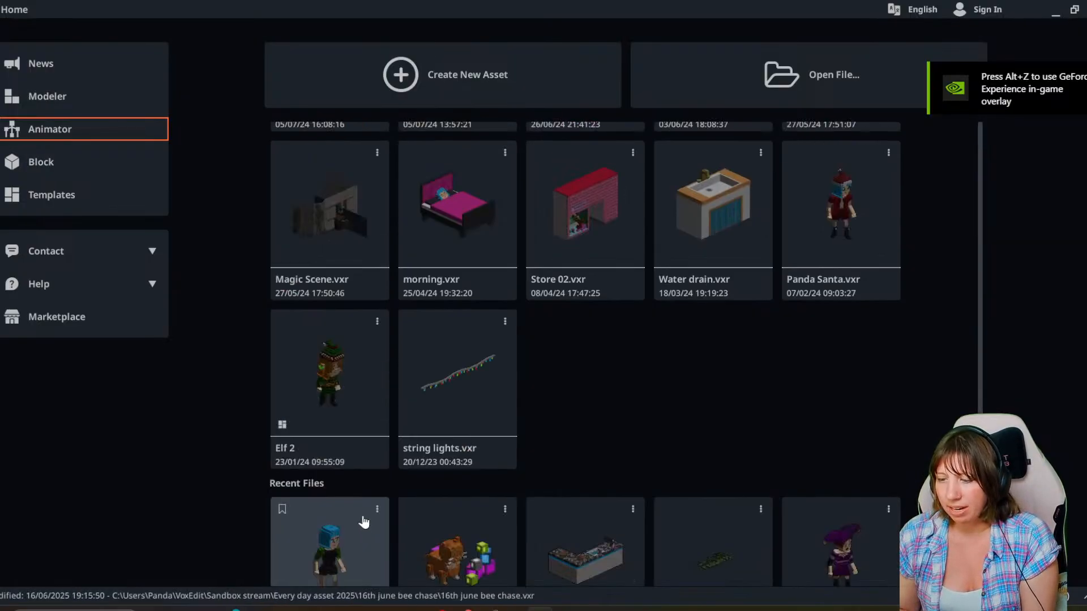
click(349, 495)
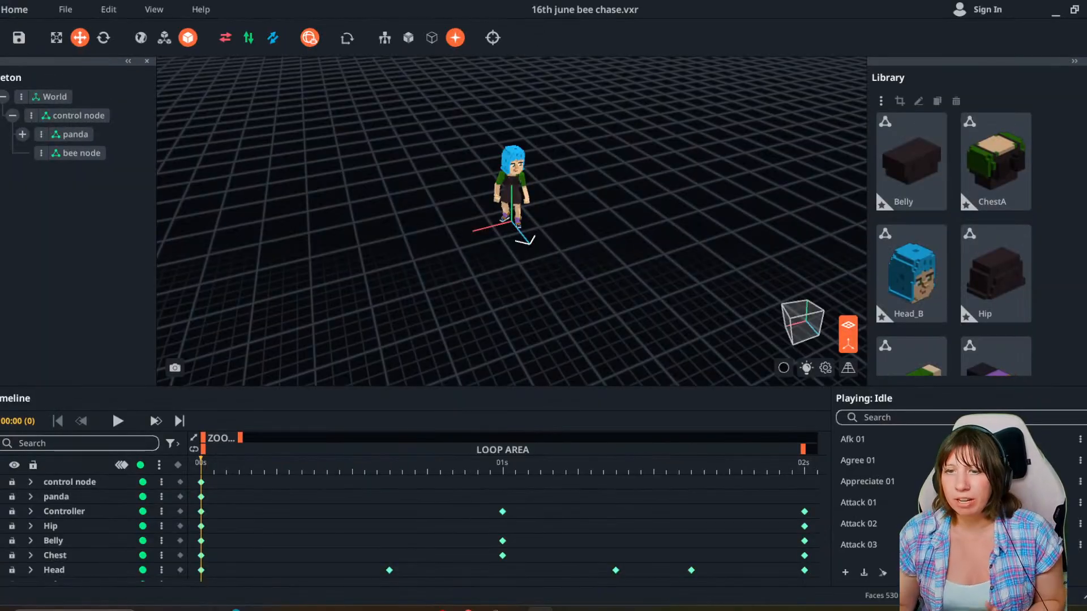
Open the avatar's right lower leg model, RightLeg.vxm, for editing.
scroll(447, 249, up, 6)
right_drag(504, 180, 484, 105)
right_drag(474, 187, 437, 337)
scroll(498, 294, up, 3)
right_drag(498, 294, 468, 340)
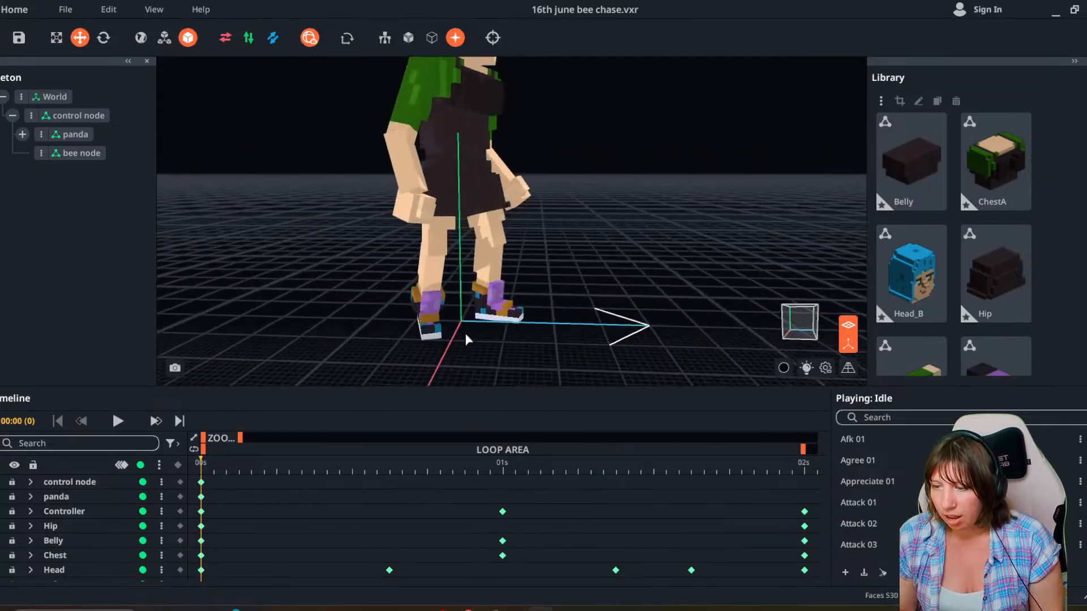
double_click(415, 311)
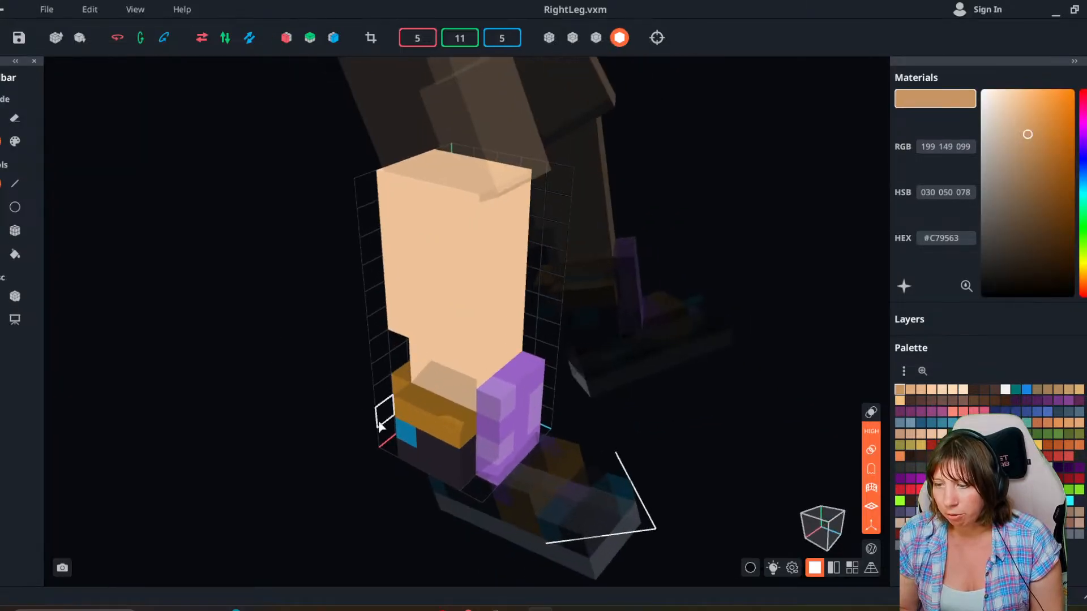
Sample the dark boot colour #26212A and add a row of voxels around the ankle on top of the orange band.
right_drag(378, 425, 406, 449)
alt+click(436, 469)
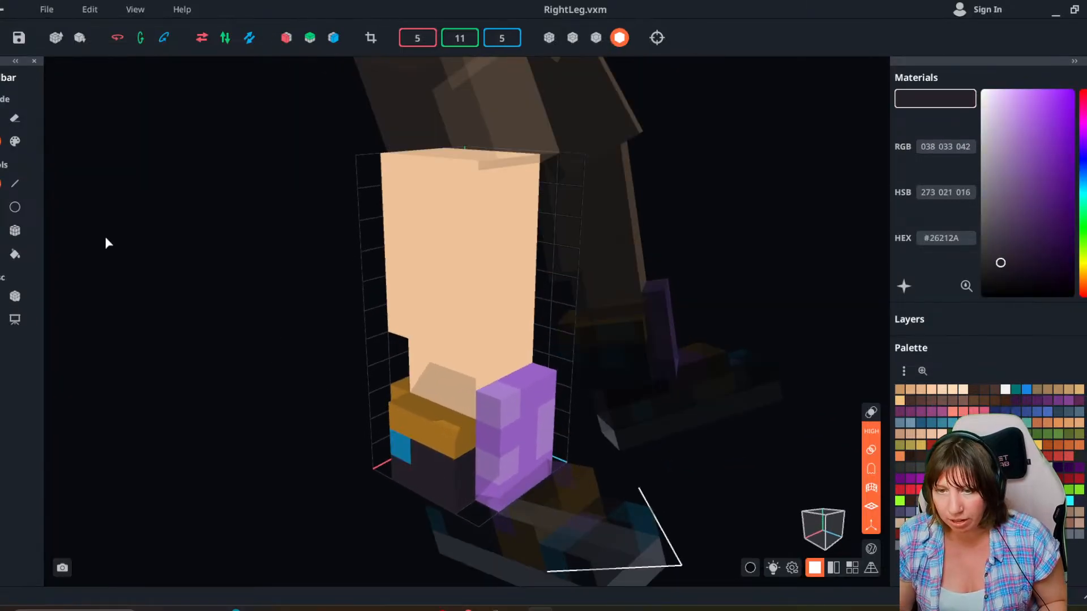
click(16, 121)
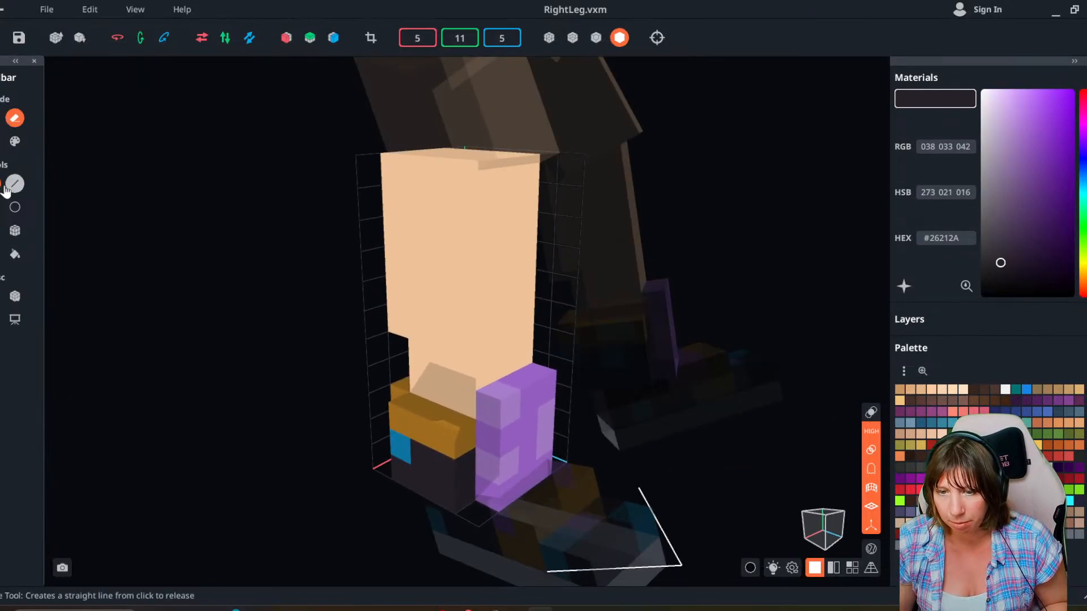
mouse_move(420, 383)
mouse_down()
mouse_move(463, 403)
mouse_move(453, 393)
mouse_move(463, 413)
mouse_up()
click(2, 140)
right_drag(494, 432, 251, 378)
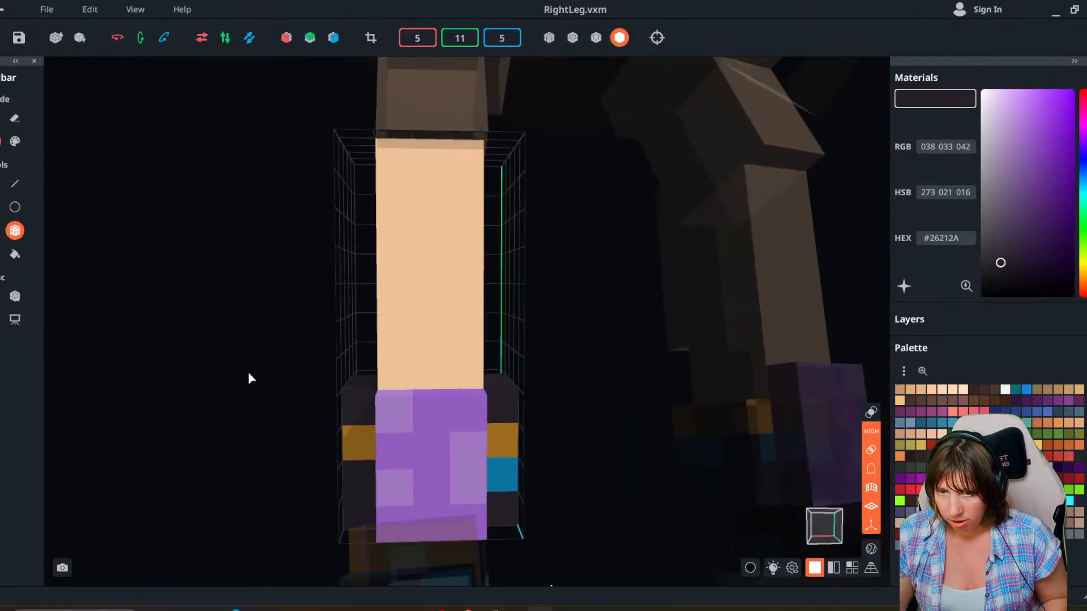
Paint over the purple, orange and blue voxels on all sides of the right ankle with #26212A.
click(16, 141)
mouse_move(437, 428)
mouse_down()
mouse_move(465, 493)
mouse_move(437, 518)
mouse_up()
right_drag(437, 519, 410, 518)
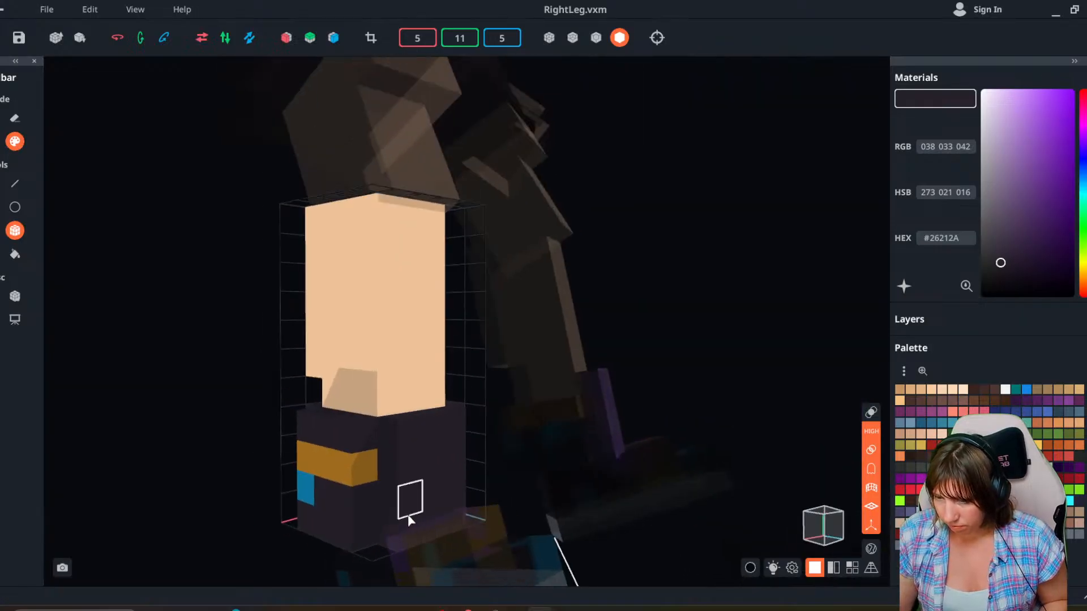
drag(409, 520, 311, 485)
right_drag(311, 486, 338, 527)
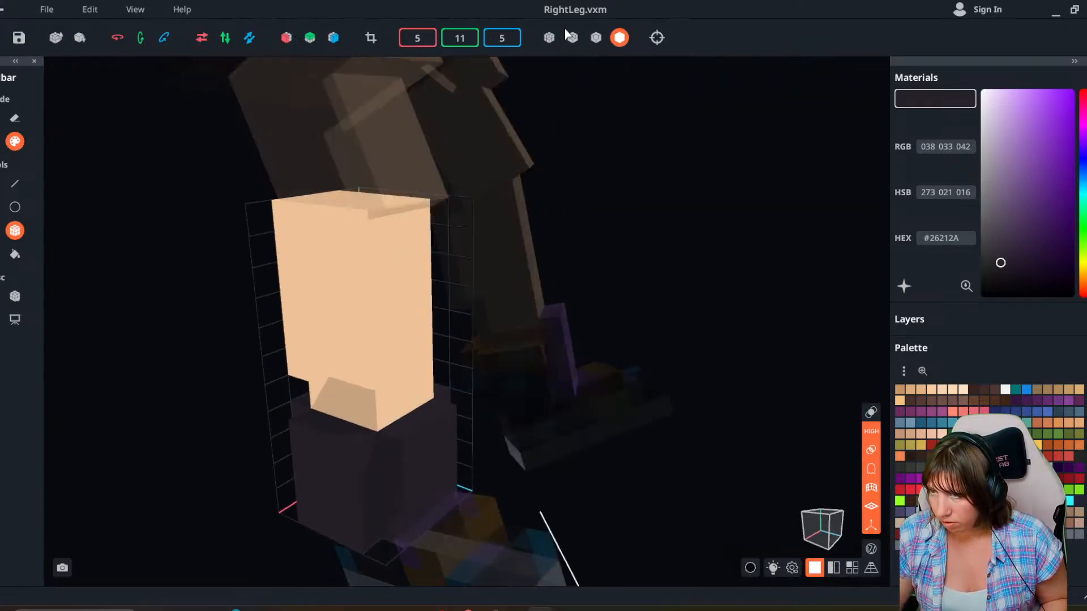
click(595, 37)
right_drag(528, 152, 416, 492)
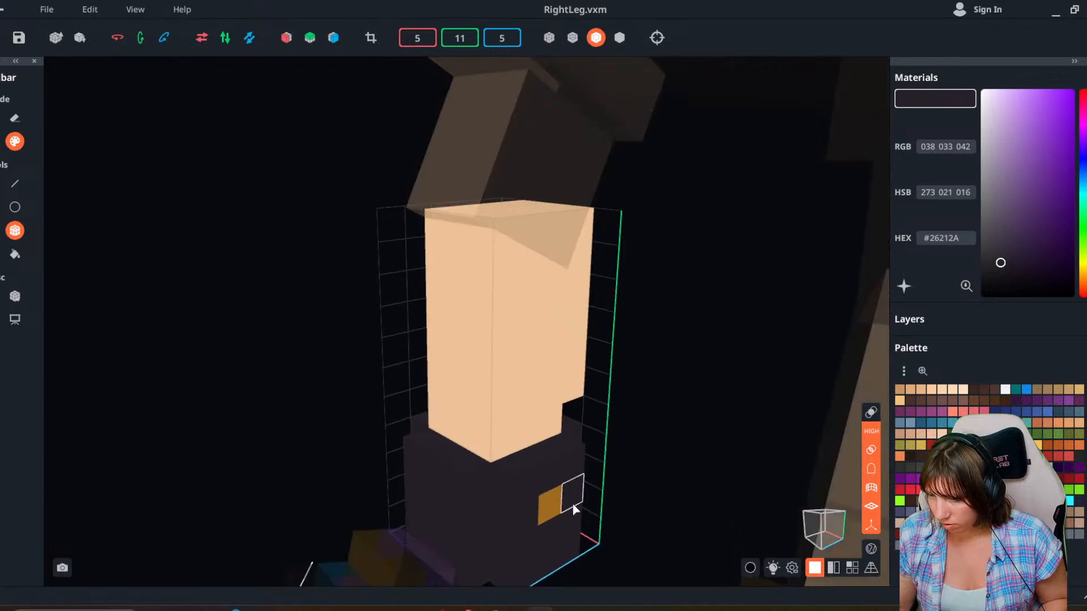
right_drag(467, 525, 785, 531)
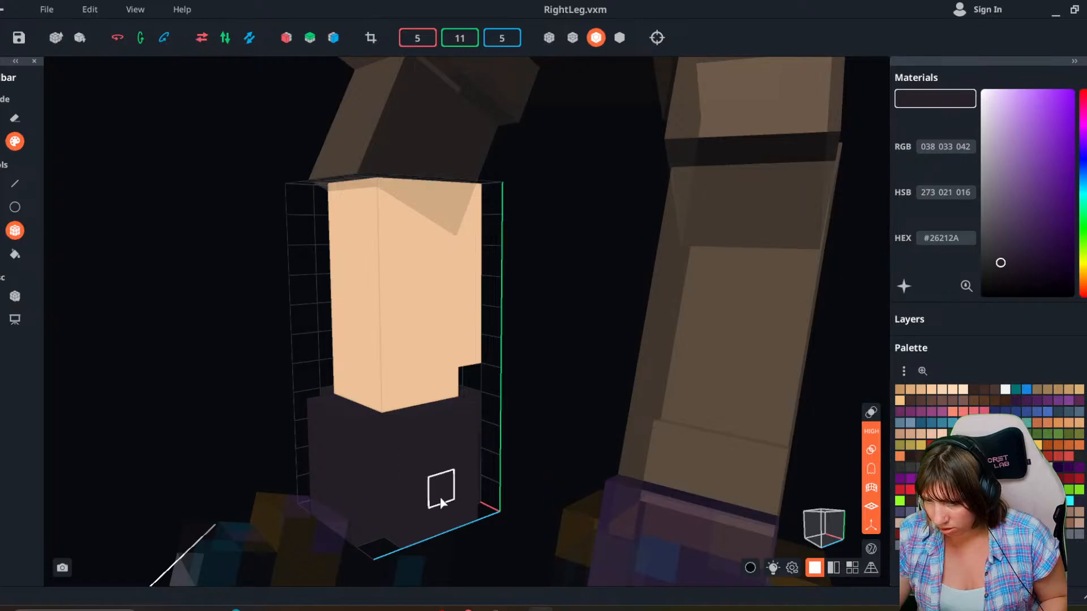
right_drag(438, 503, 542, 532)
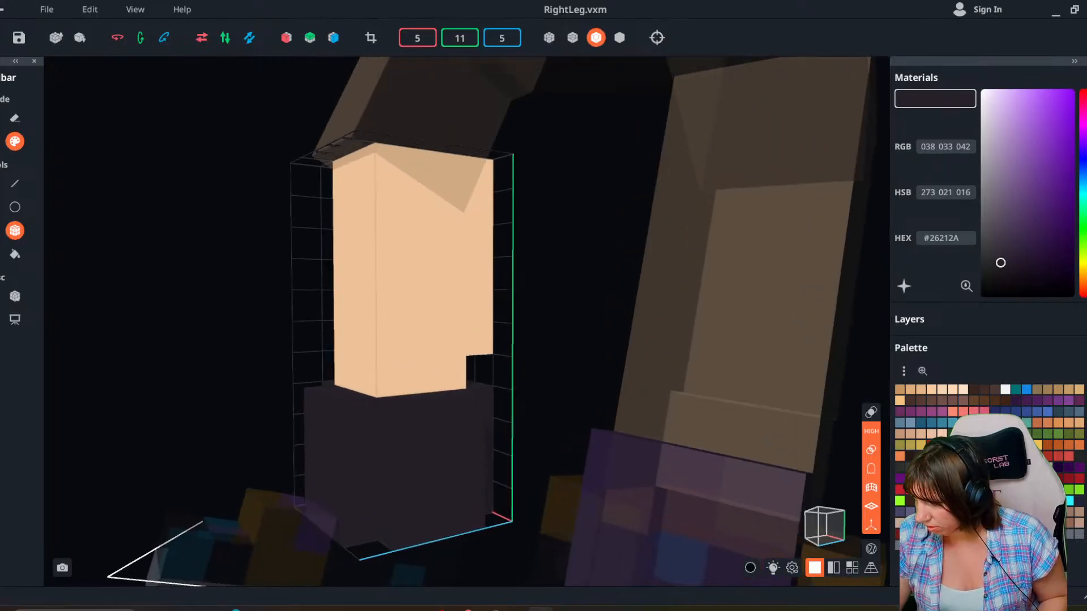
Try the shades #242623, #261913 and #2D2F2B on a vertical strip of the ankle's side and restore the strip to #26212A.
click(1079, 457)
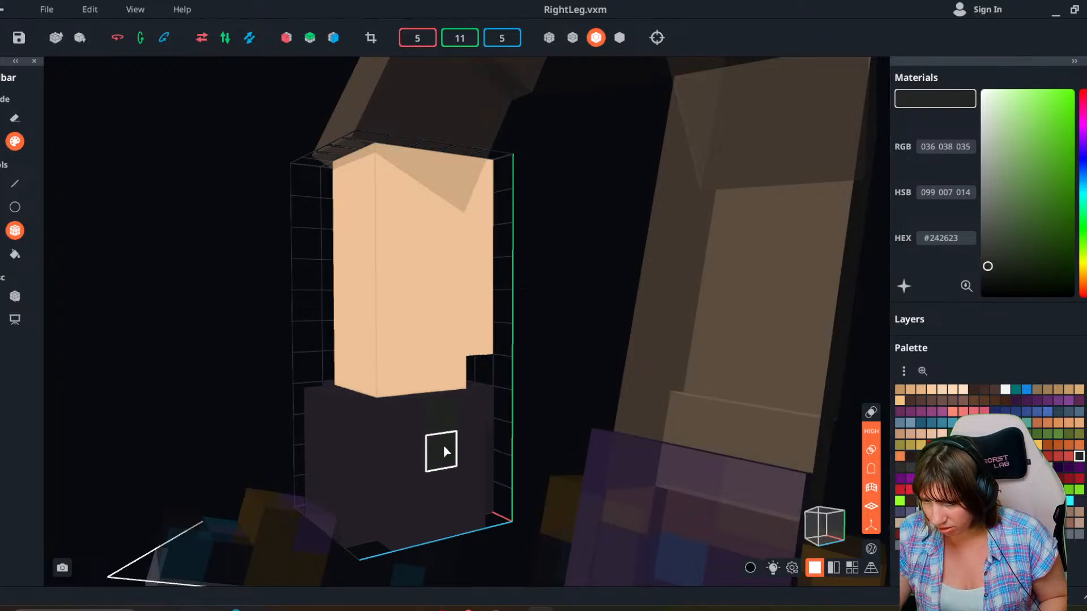
drag(444, 447, 454, 491)
right_drag(453, 537, 427, 532)
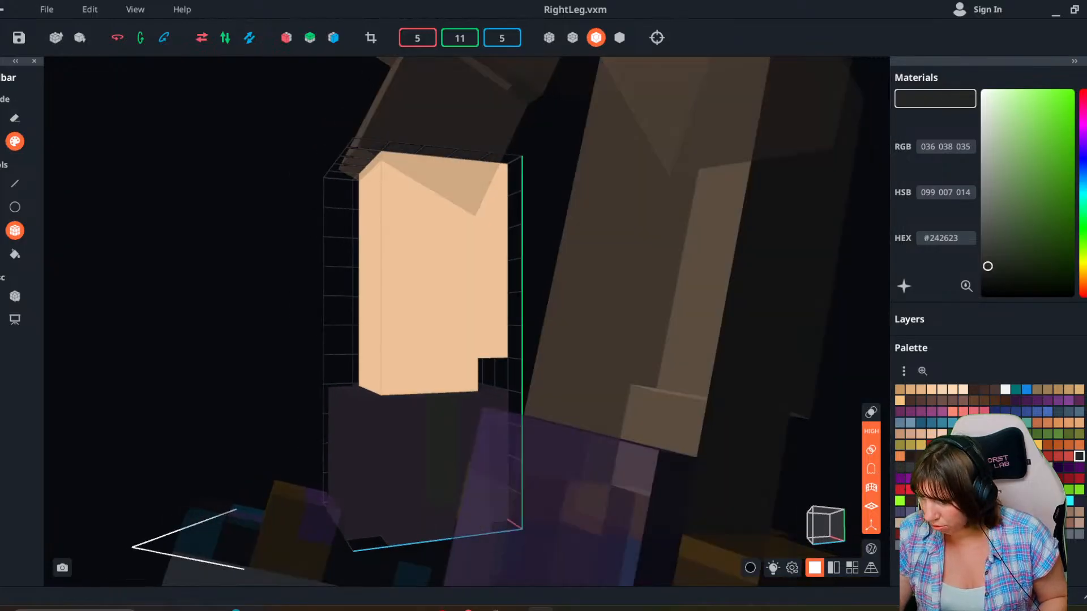
click(912, 457)
drag(445, 415, 452, 479)
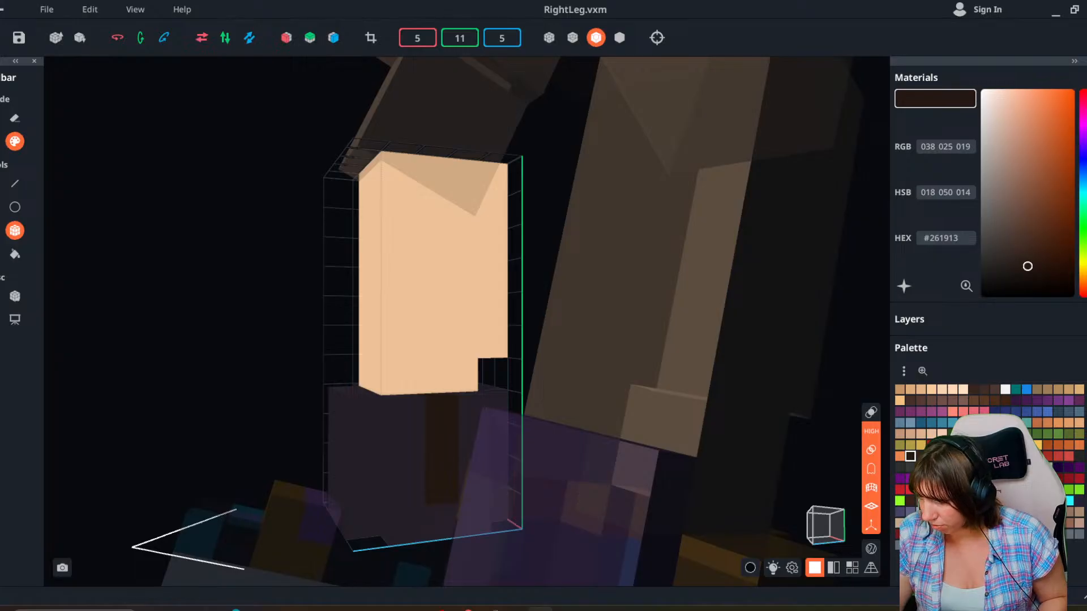
click(899, 468)
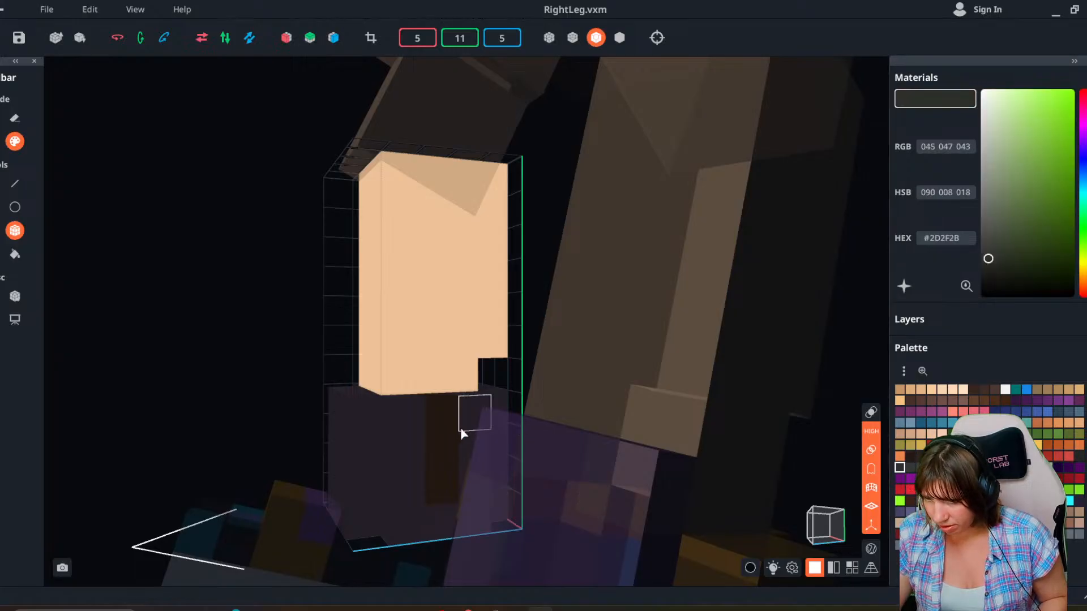
drag(447, 413, 458, 481)
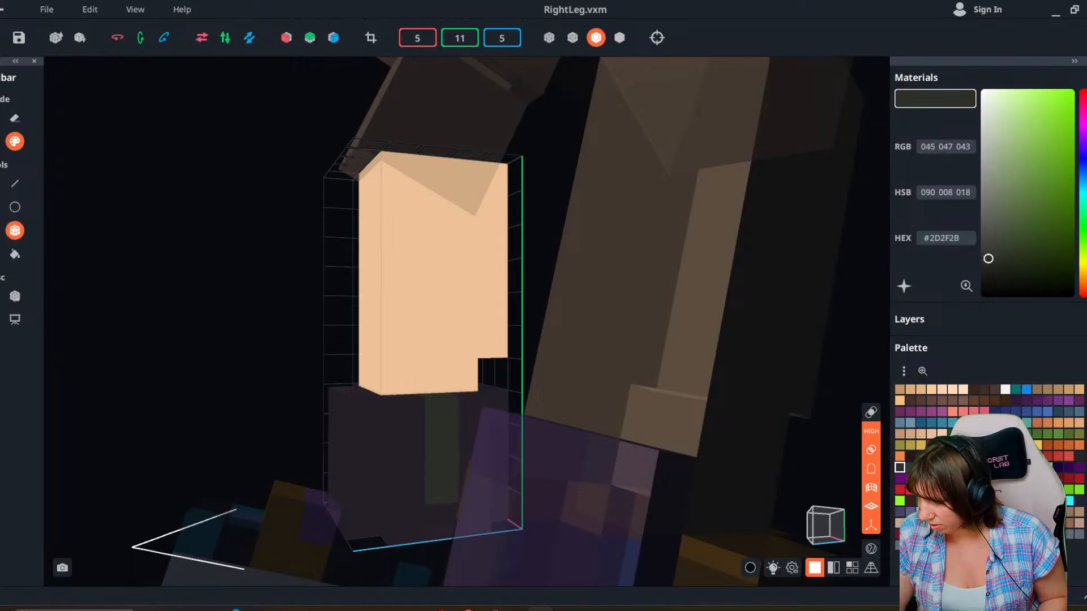
click(922, 468)
drag(447, 416, 449, 479)
right_drag(404, 524, 412, 522)
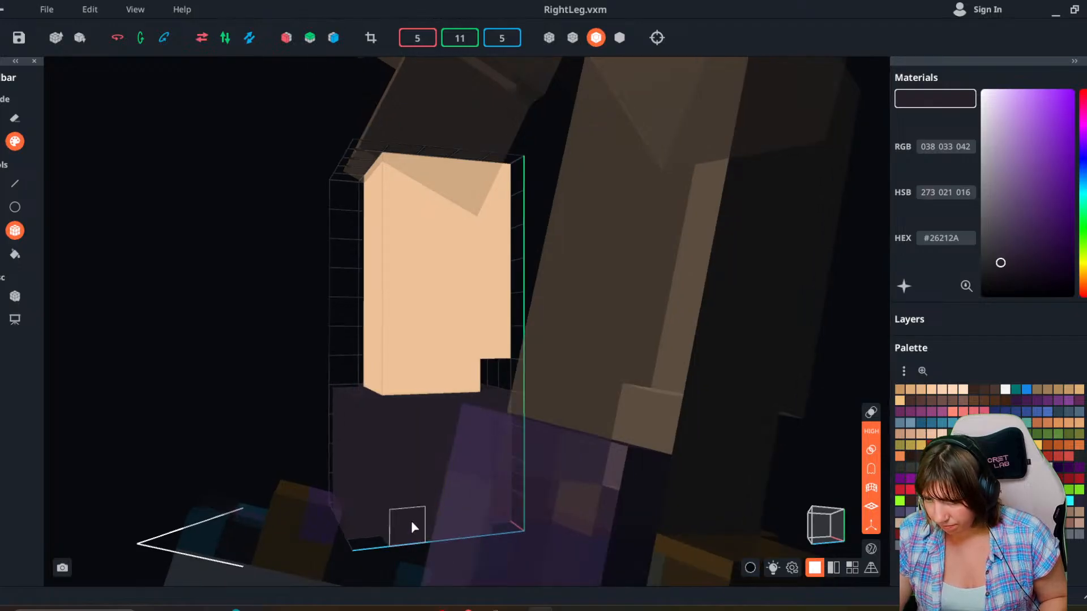
Try the shades #252239 and #231B1D on the vertical strip of the ankle's side.
click(1079, 501)
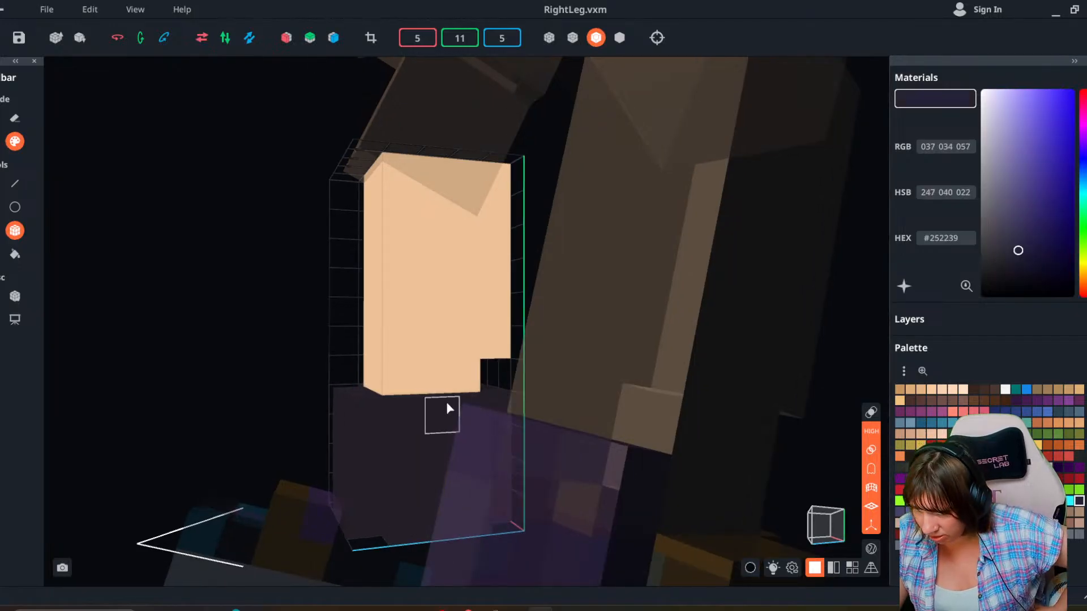
right_drag(447, 478, 892, 512)
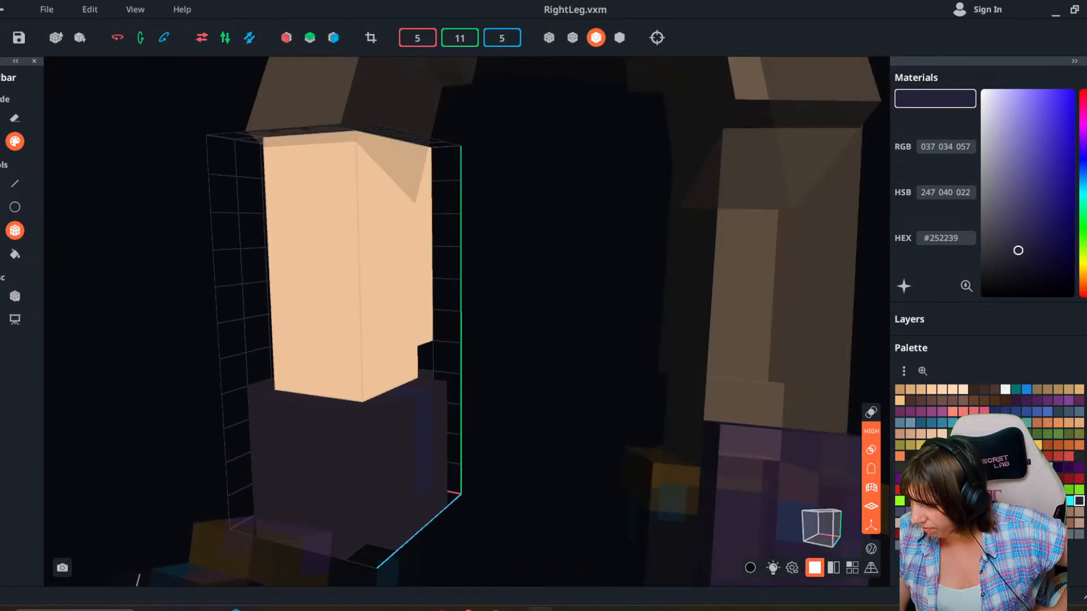
click(912, 468)
right_drag(424, 480, 433, 498)
right_drag(371, 543, 452, 524)
right_drag(319, 443, 287, 276)
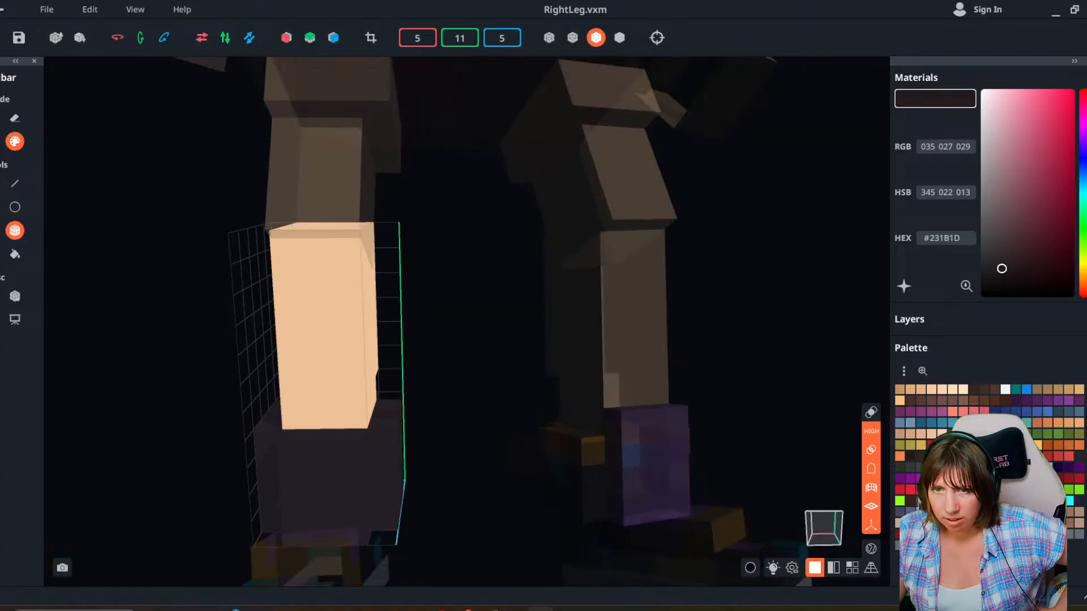
Return to the bee chase rig and open the avatar's right foot model, Rightfoot.vxm, for editing.
click(4, 10)
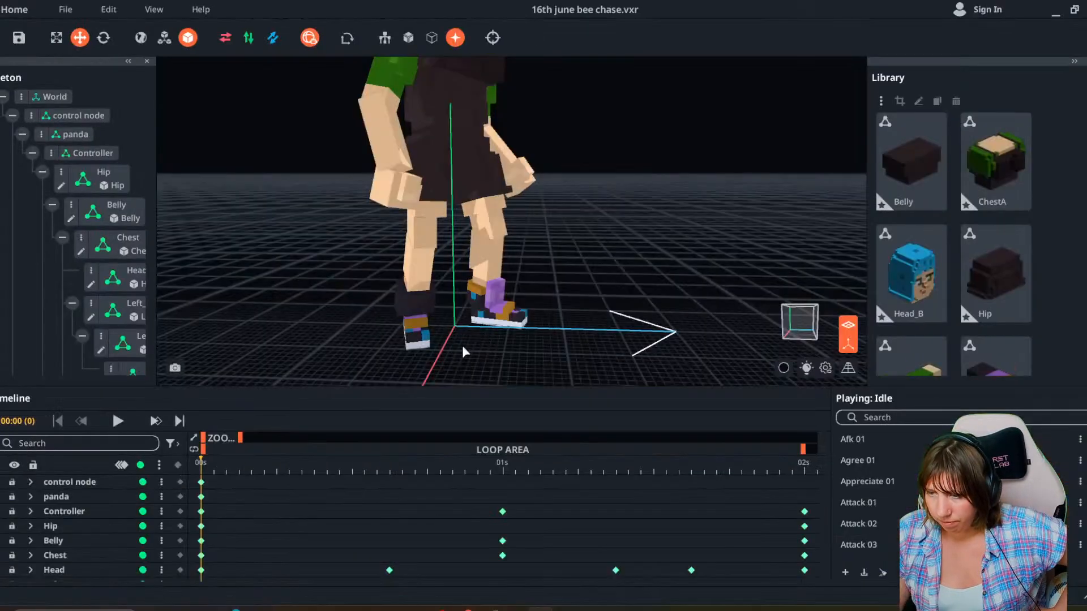
right_drag(462, 345, 499, 293)
scroll(499, 293, up, 2)
double_click(389, 352)
right_drag(379, 371, 478, 392)
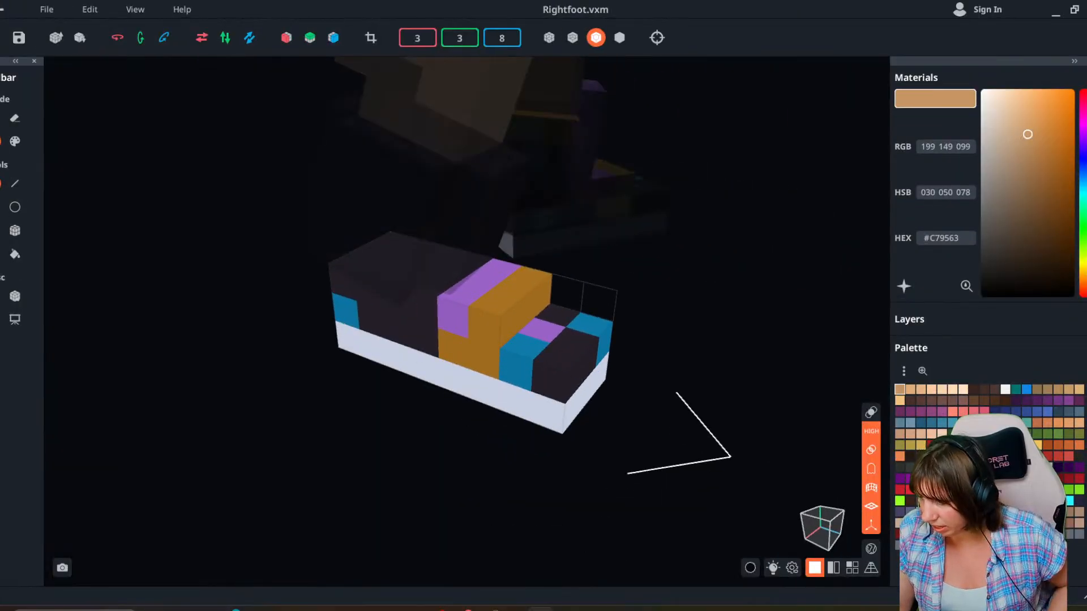
Paint the purple, orange and blue voxels of the right foot above the sole with #26212A.
click(931, 501)
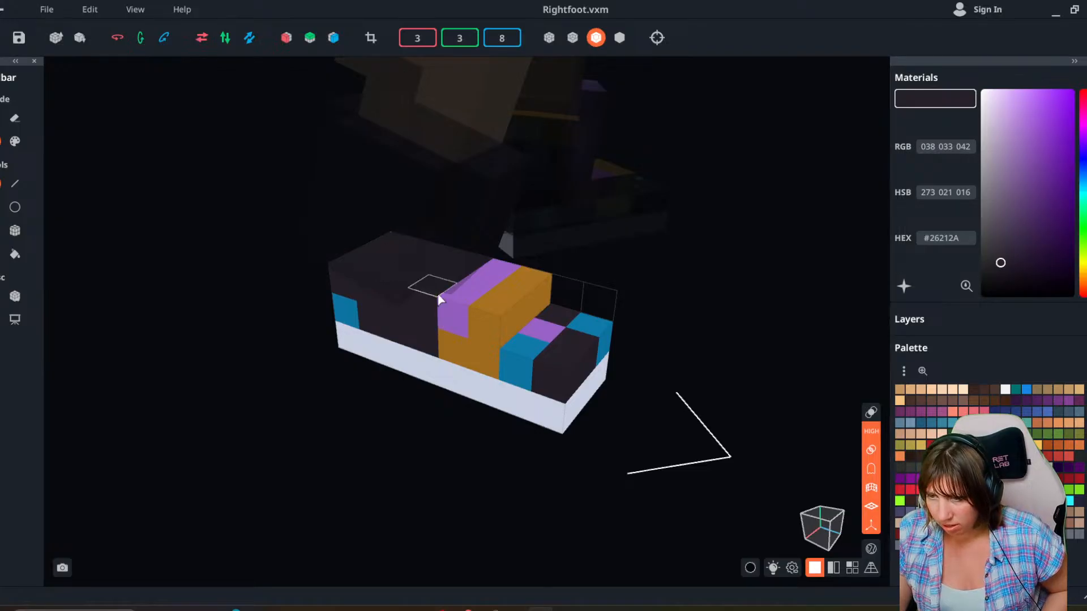
drag(509, 323, 579, 387)
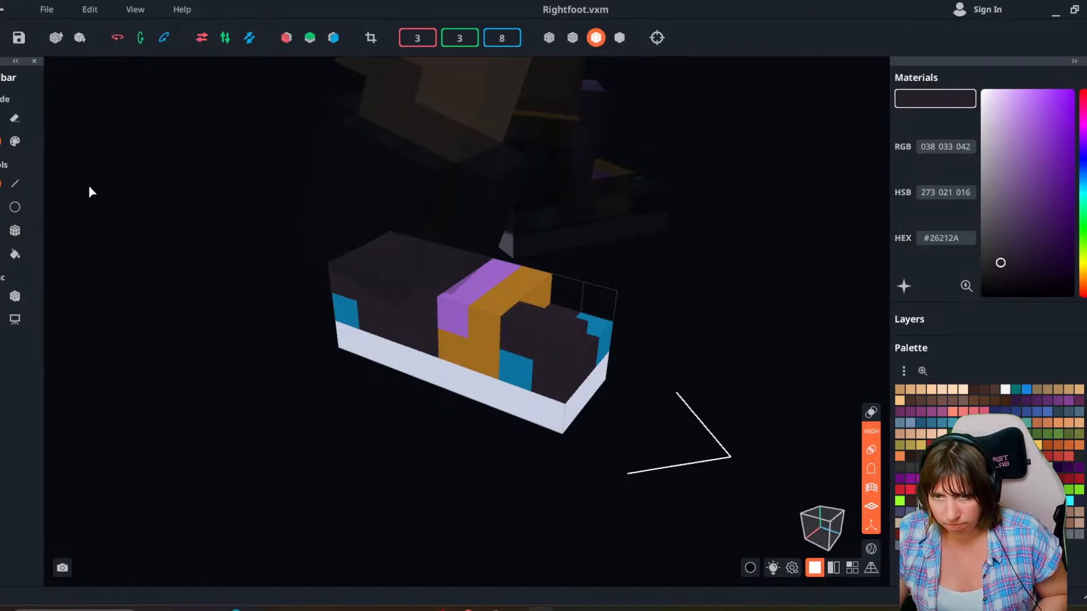
key(ctrl+z)
click(15, 141)
mouse_move(442, 303)
mouse_down()
mouse_move(553, 379)
mouse_move(344, 308)
mouse_move(581, 323)
mouse_up()
right_drag(581, 322, 590, 328)
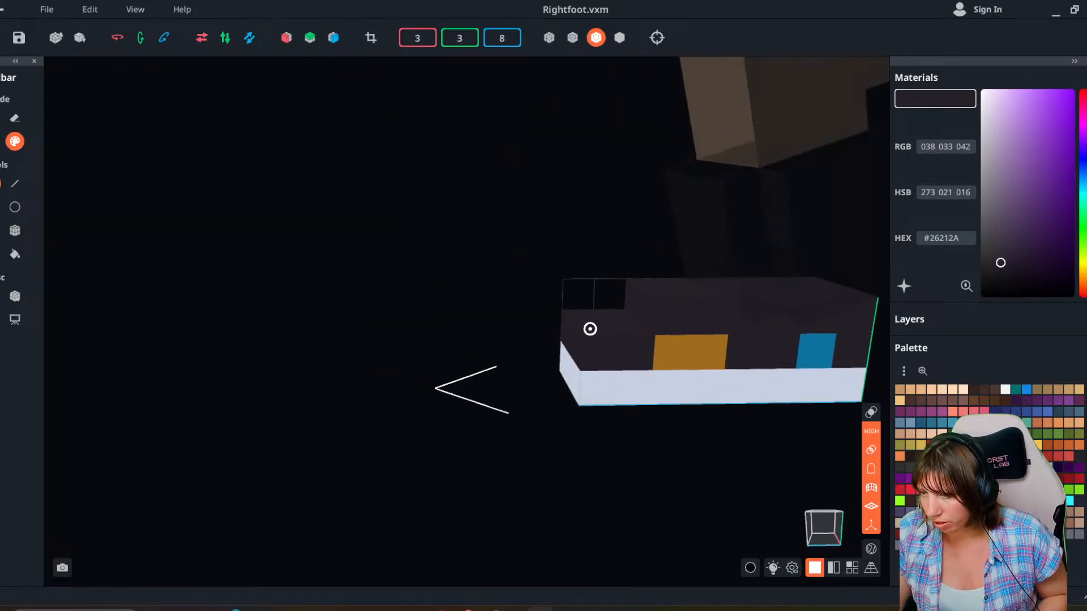
drag(860, 315, 690, 354)
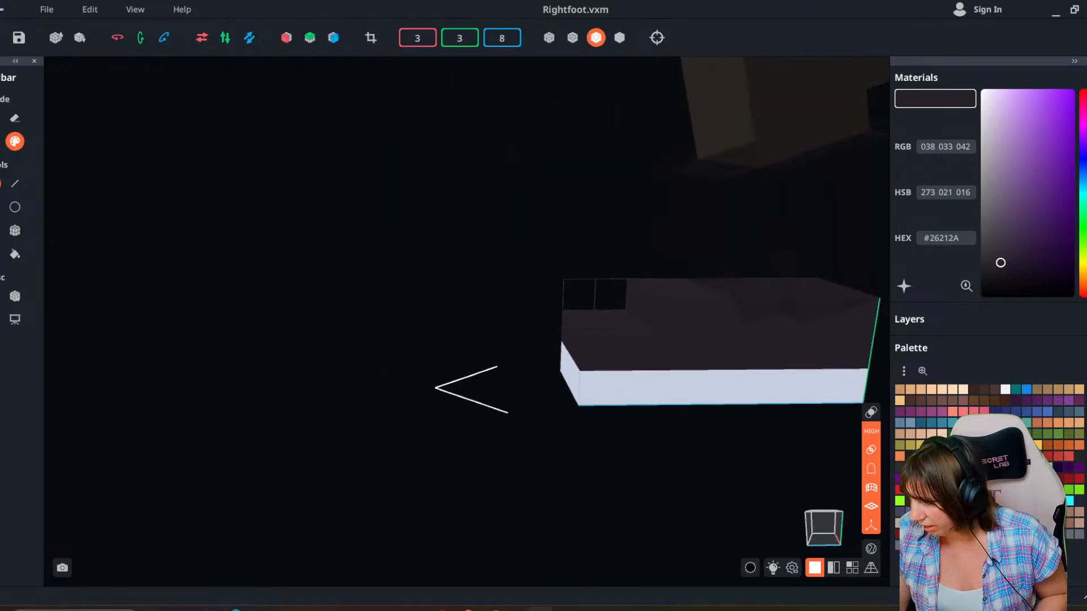
Paint the side edge and toe end of the foot's white sole with #26212A.
right_drag(498, 373, 543, 384)
mouse_move(544, 384)
mouse_down()
mouse_move(708, 399)
mouse_move(728, 384)
mouse_move(583, 388)
mouse_up()
mouse_move(582, 388)
right_down()
mouse_move(781, 417)
mouse_move(765, 428)
right_up()
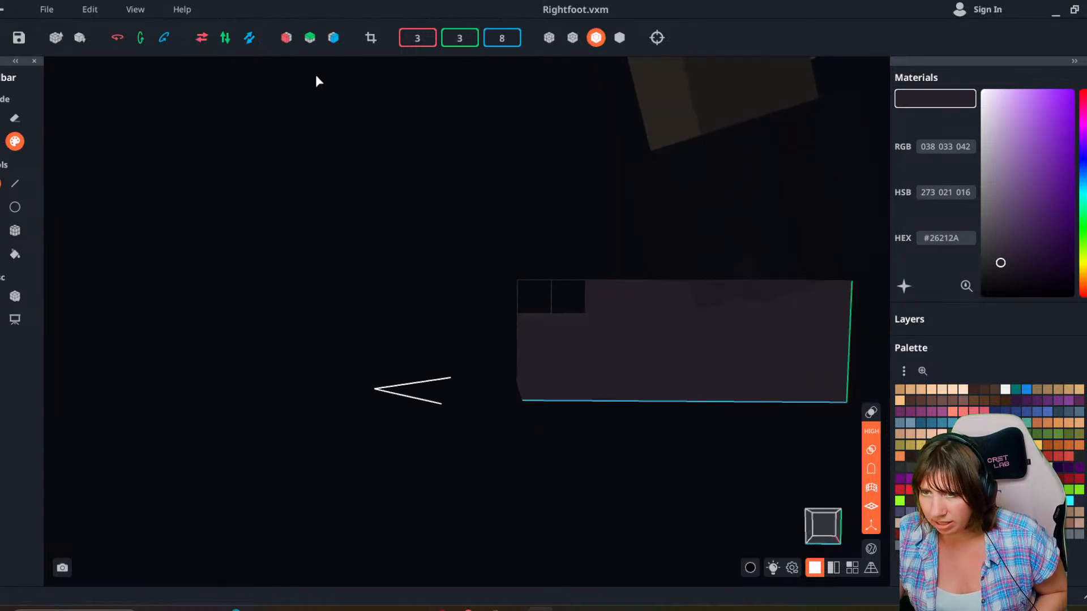
Erase one row of voxels across the width of the sole to separate the boot's heel.
click(14, 119)
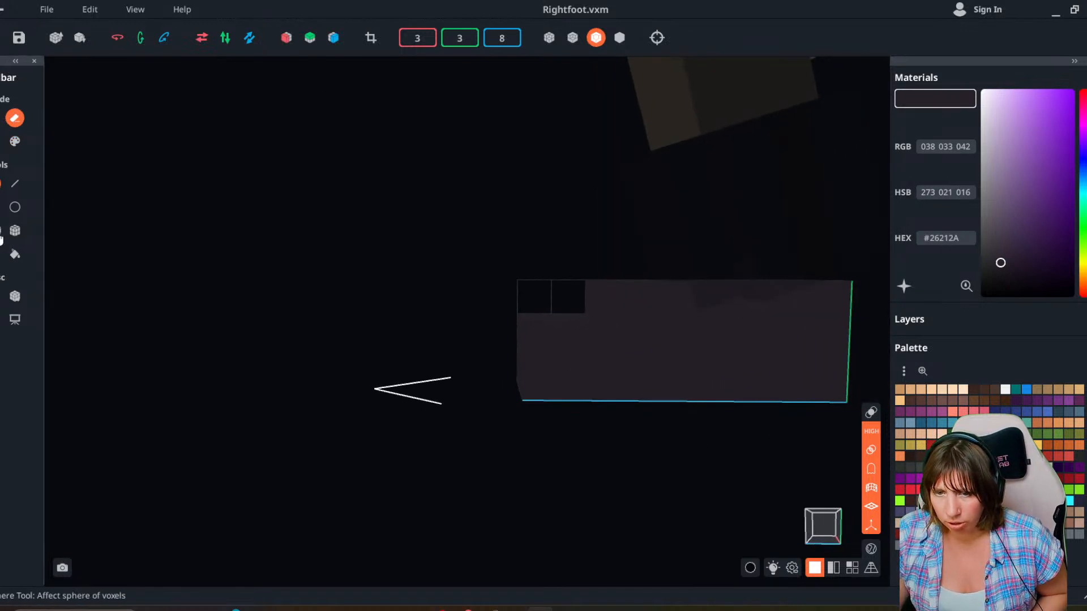
middle_drag(782, 331, 648, 327)
click(625, 377)
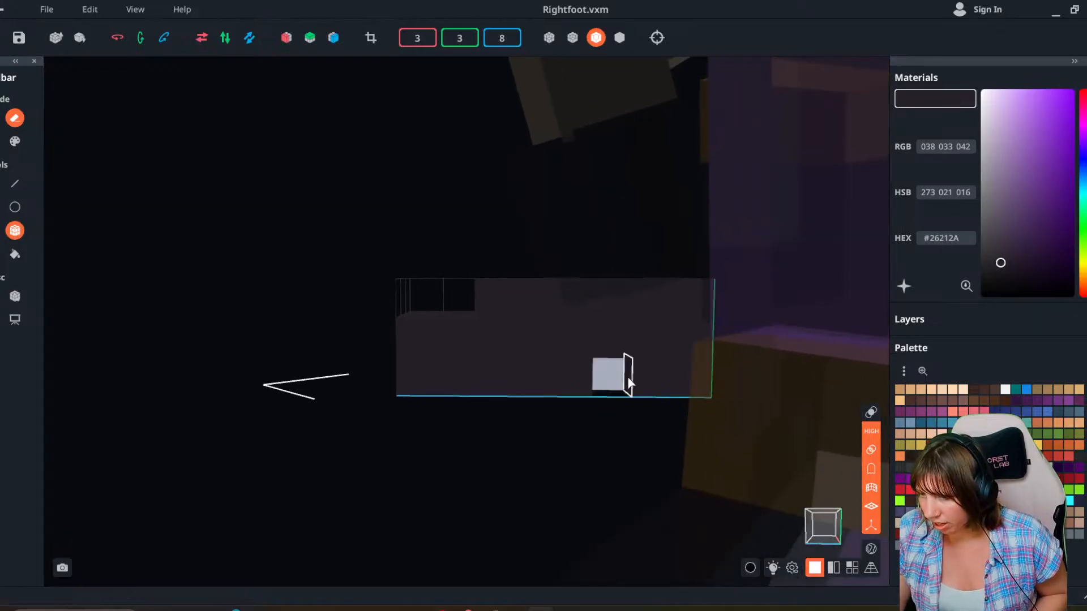
right_drag(616, 381, 614, 379)
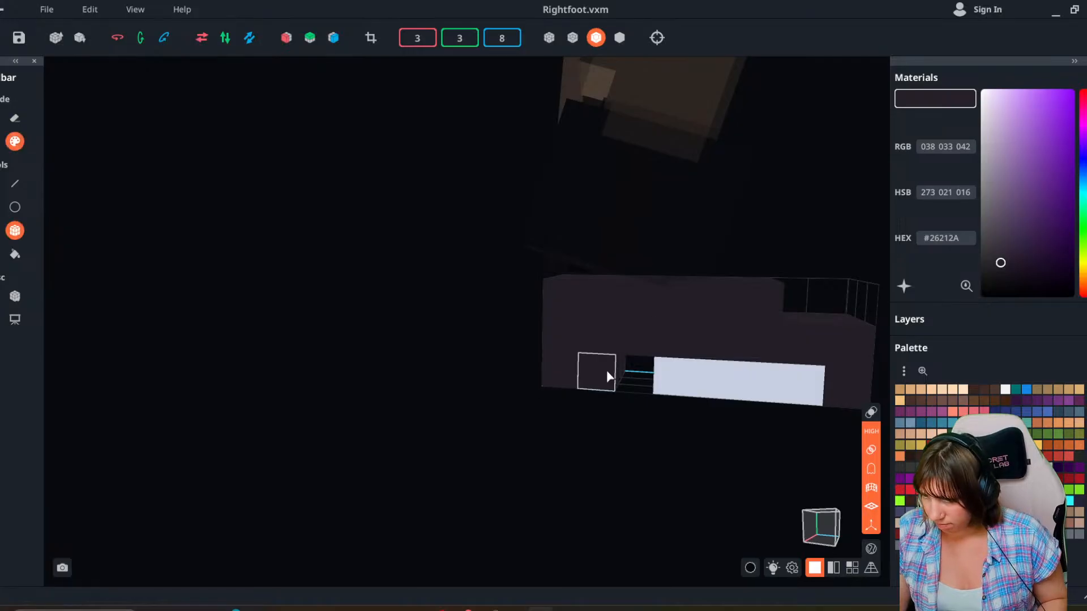
Paint the remaining white voxels on the sole's opposite side, heel and underside with #26212A.
drag(675, 382, 820, 395)
right_drag(660, 389, 659, 389)
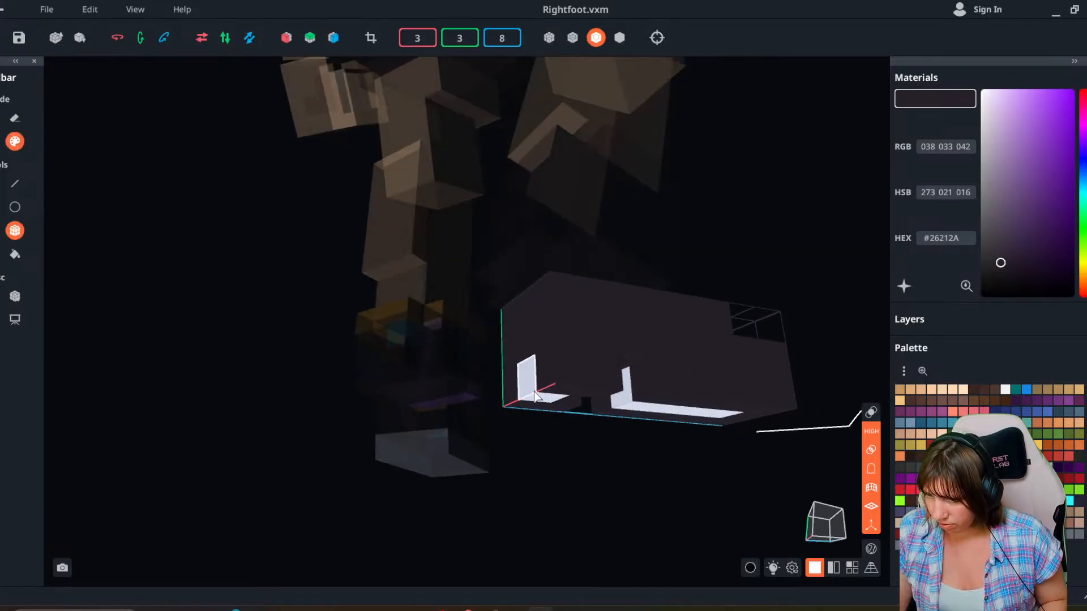
drag(536, 396, 665, 430)
right_drag(660, 432, 262, 59)
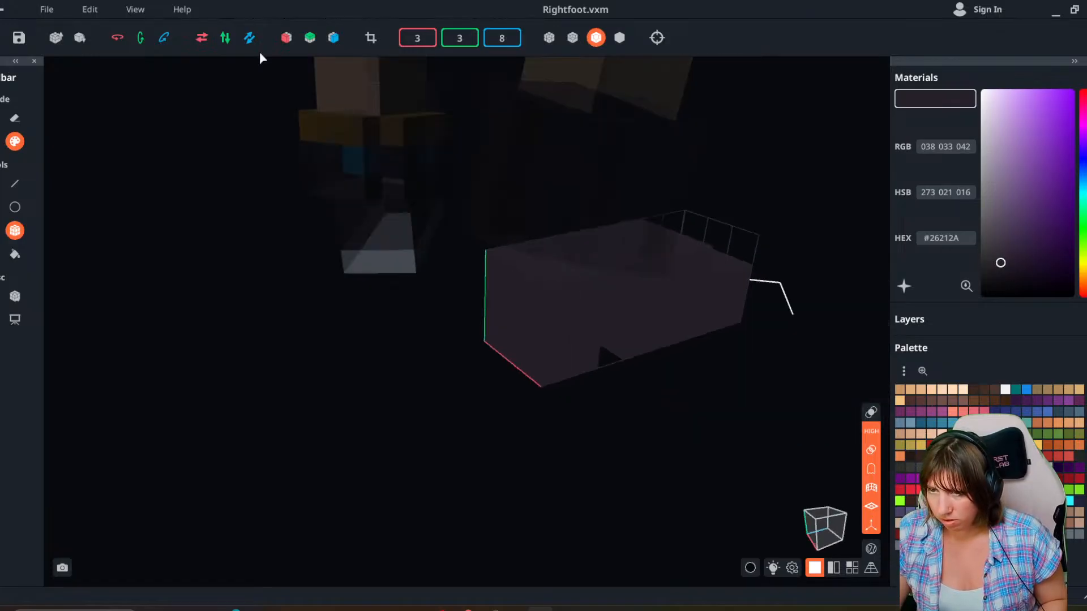
right_drag(399, 223, 693, 325)
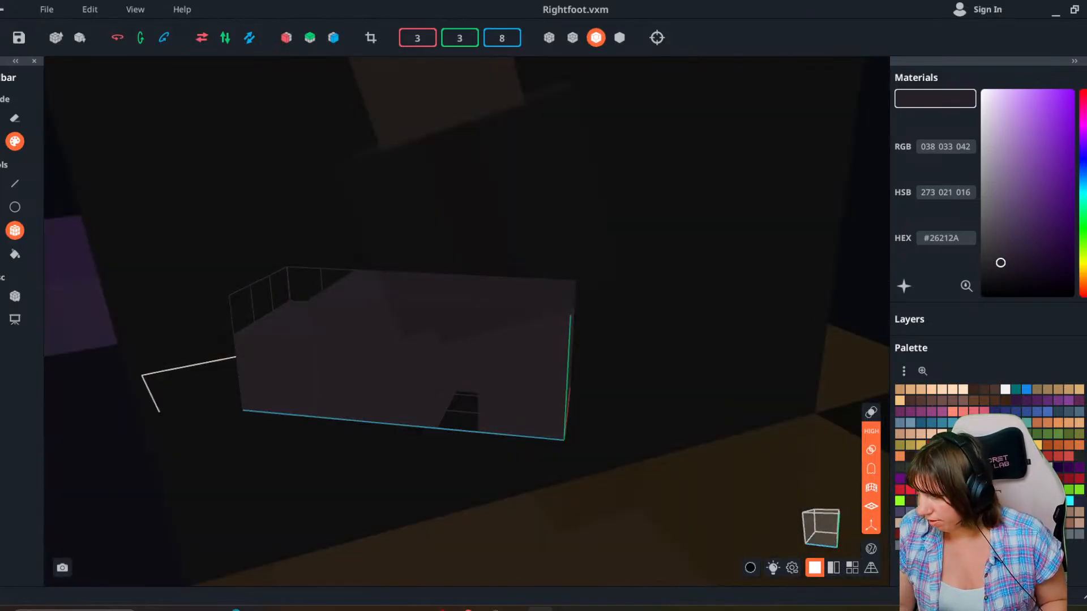
Paint a small patch on the foot's side near the heel with #252239, then save the model and return to the rig.
click(1078, 501)
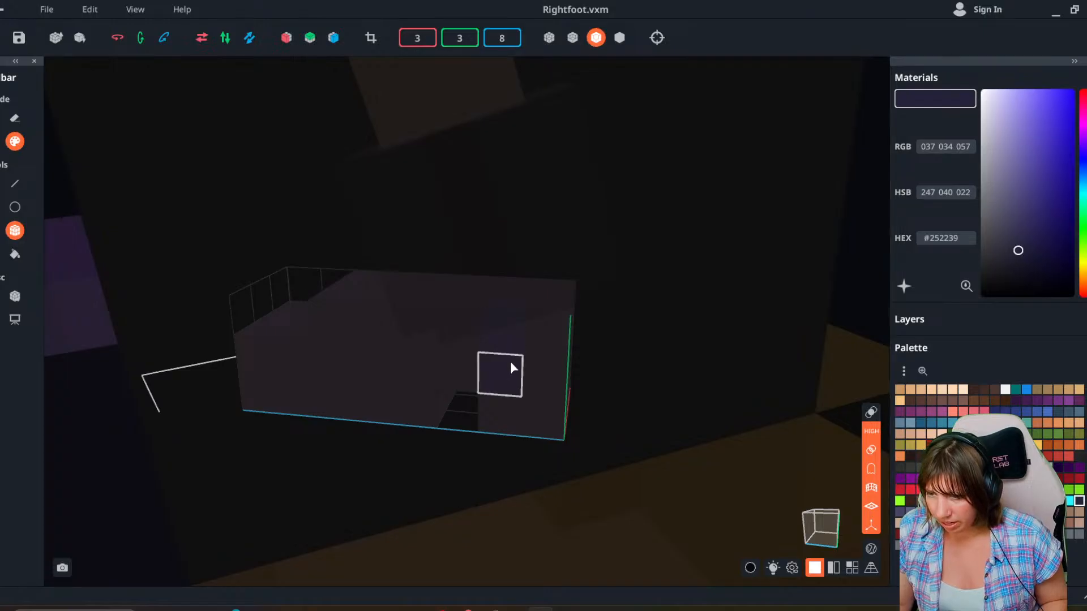
right_drag(504, 335, 373, 305)
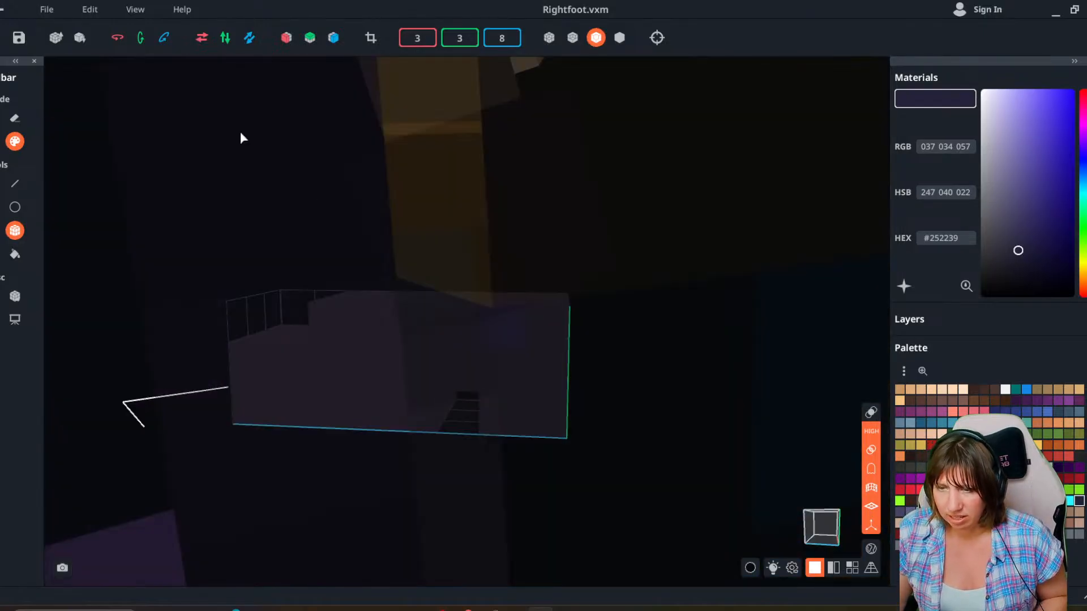
key(Escape)
click(487, 337)
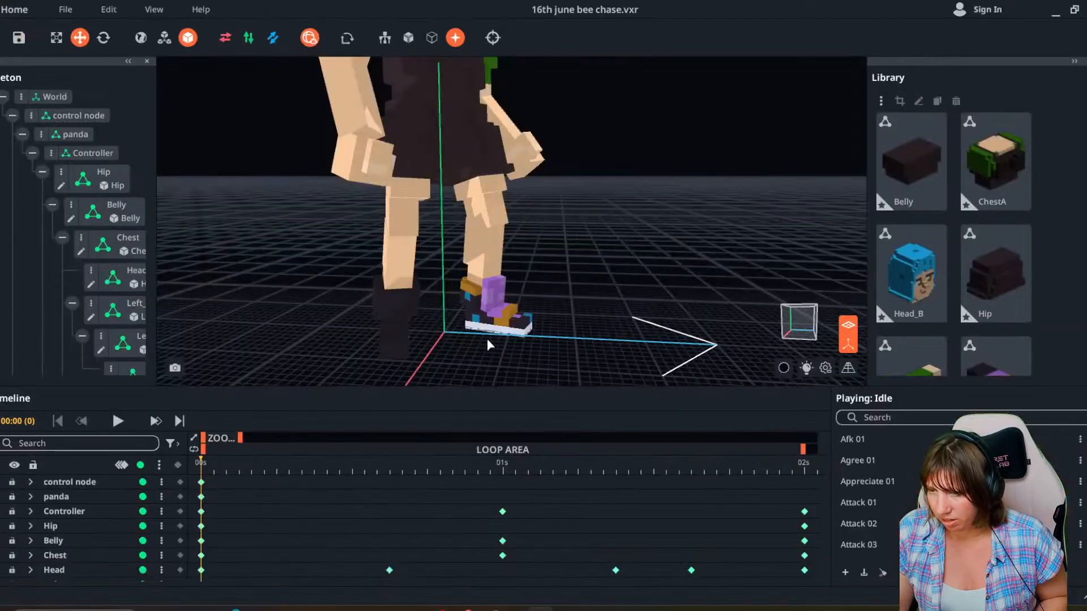
Reopen the right foot model, repaint the bluish patch near the heel with #231B1D, and save it back to the rig.
right_drag(498, 292, 440, 324)
click(441, 324)
double_click(441, 323)
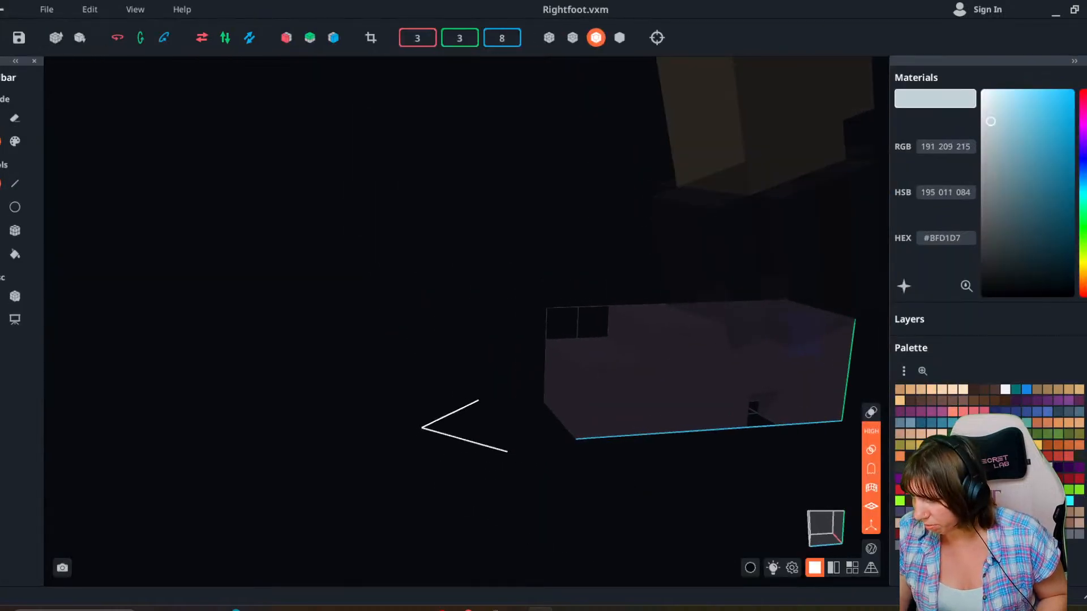
alt+click(795, 367)
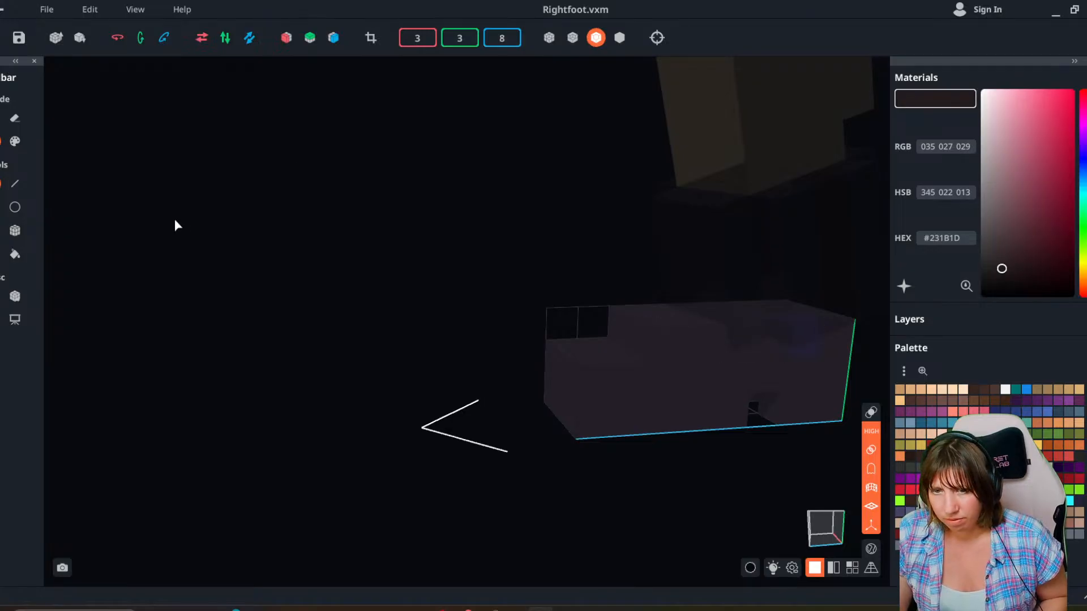
click(16, 141)
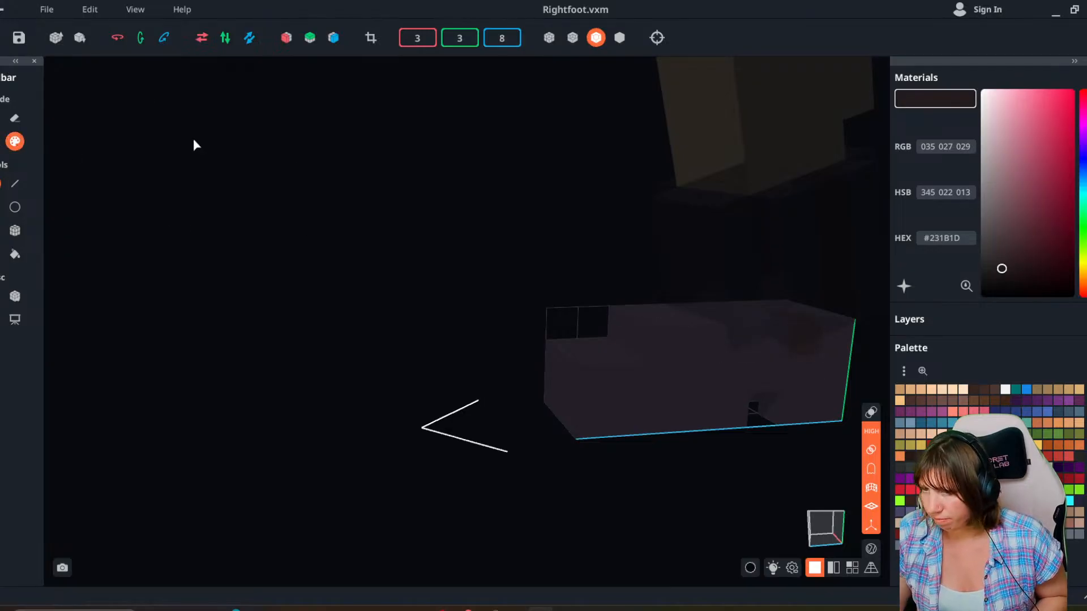
click(17, 37)
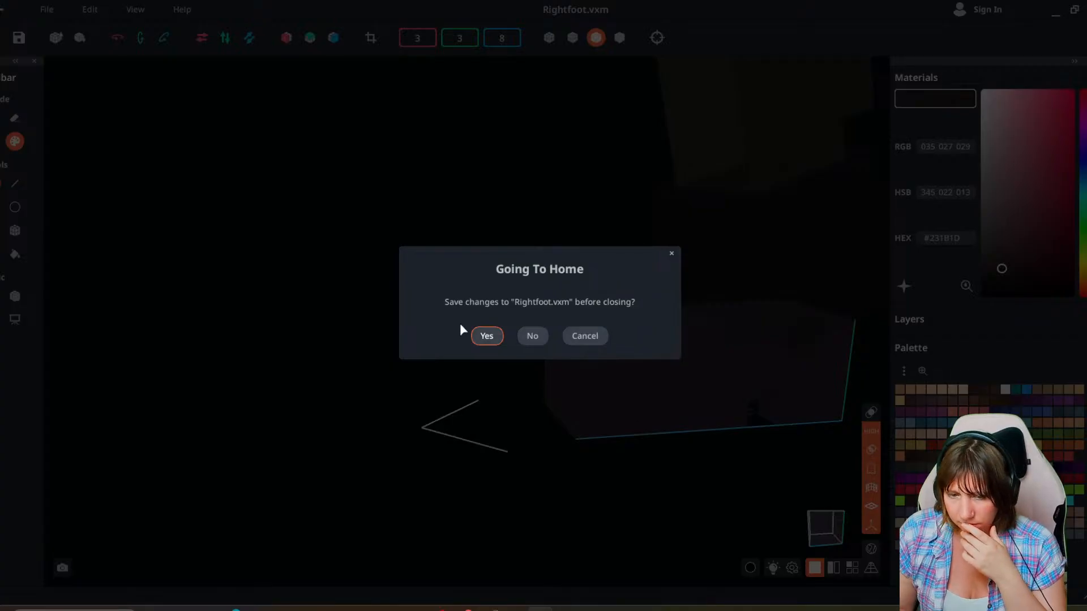
click(488, 336)
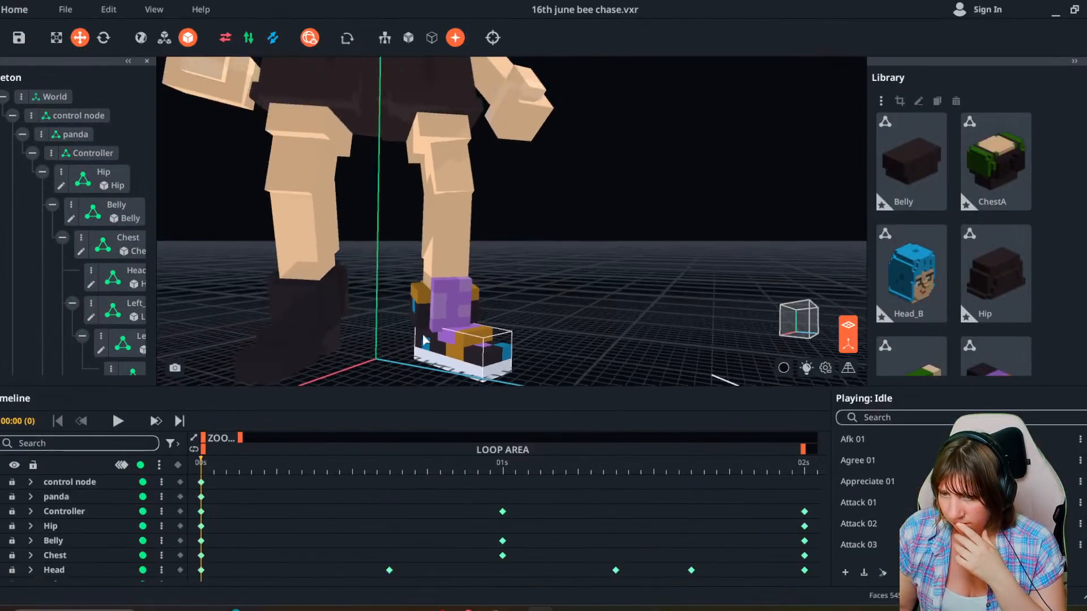
Open the avatar's right leg model and paint the skin-coloured section just above the boot with #D2DAED as a sock.
double_click(356, 294)
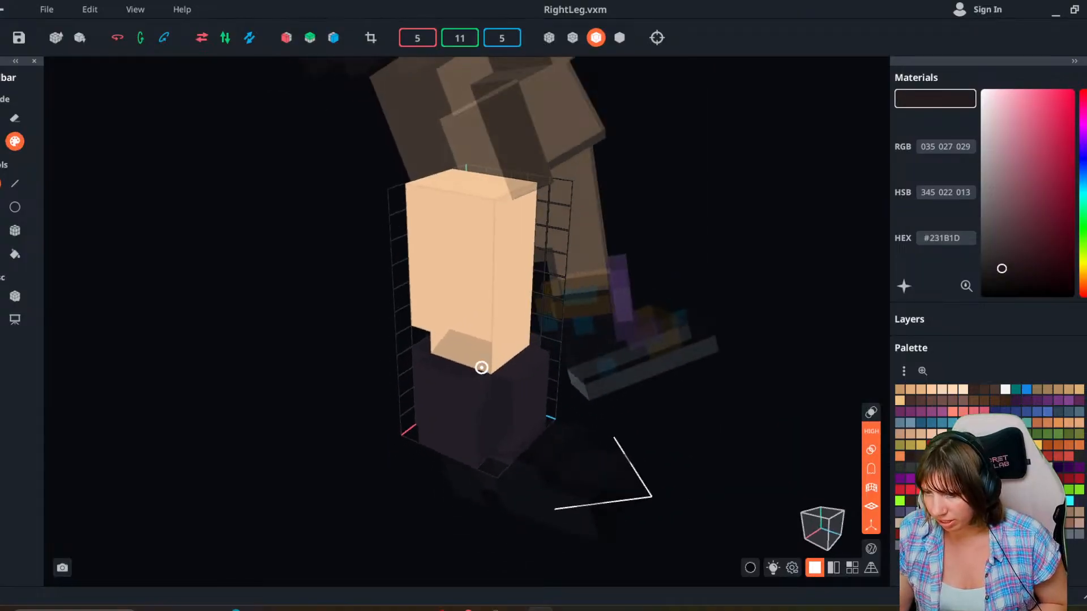
click(1002, 392)
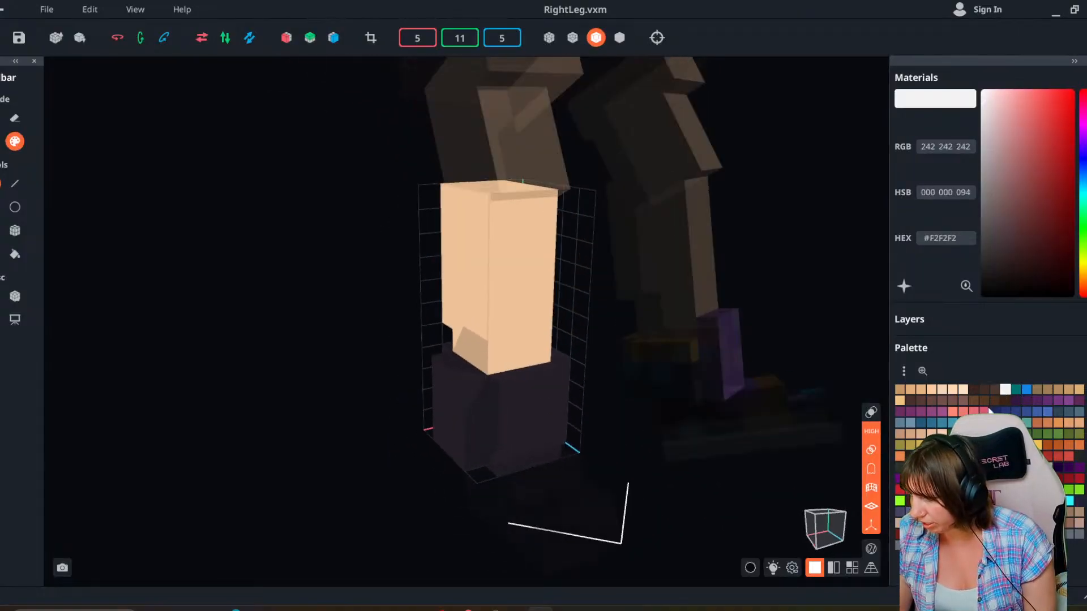
click(931, 545)
right_drag(422, 363, 485, 366)
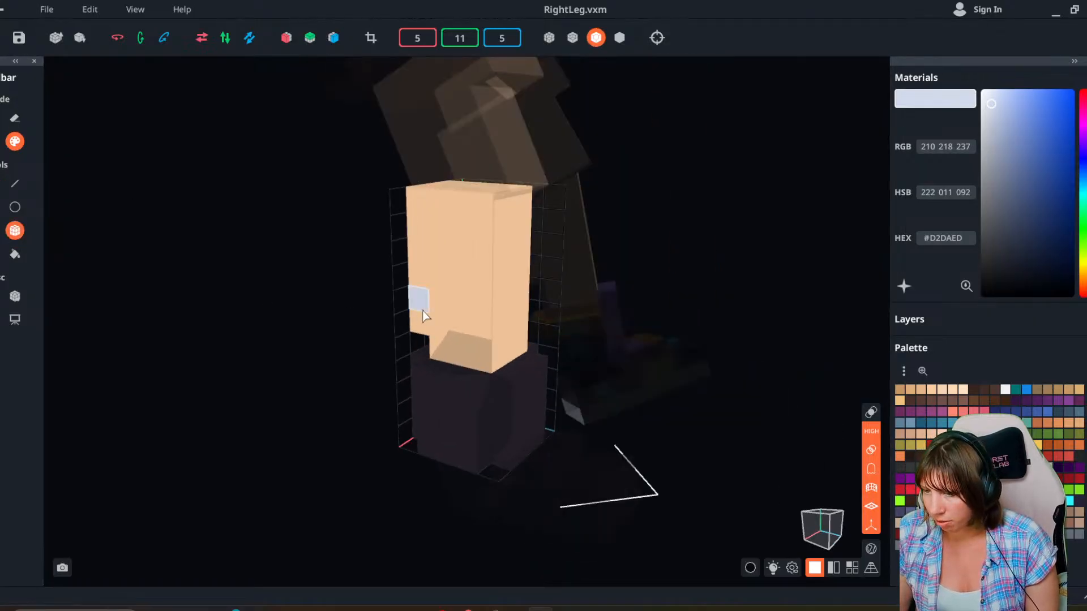
mouse_move(420, 302)
mouse_down()
mouse_move(514, 357)
mouse_move(519, 345)
mouse_up()
right_drag(518, 344, 519, 345)
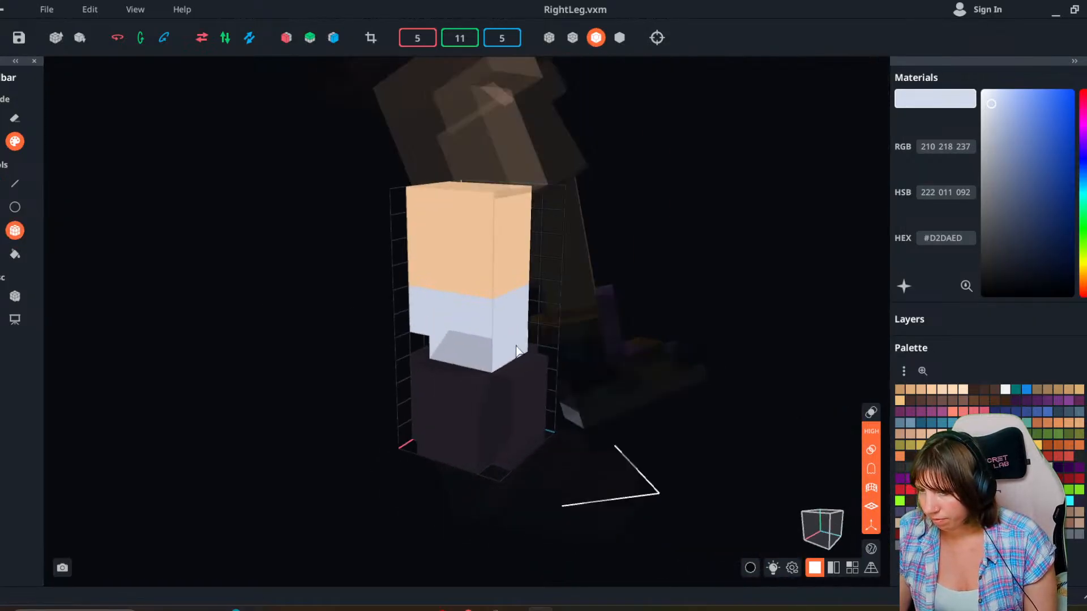
Paint the top row of the sock with #F2F2F2, then save the right leg model and return to the rig.
click(1004, 391)
drag(392, 302, 517, 308)
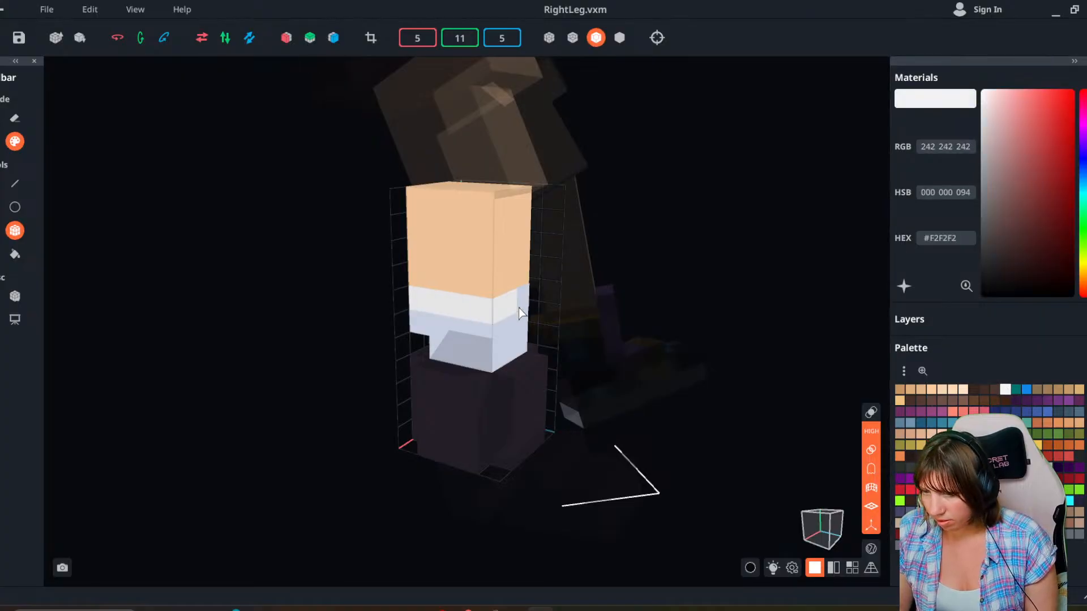
right_drag(517, 308, 284, 153)
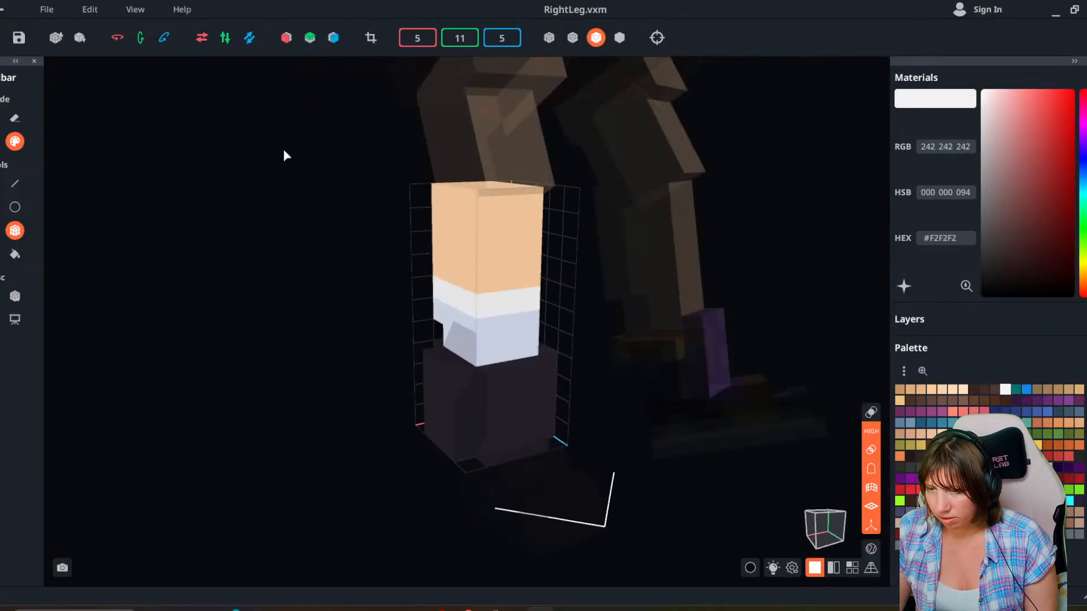
click(4, 9)
click(495, 338)
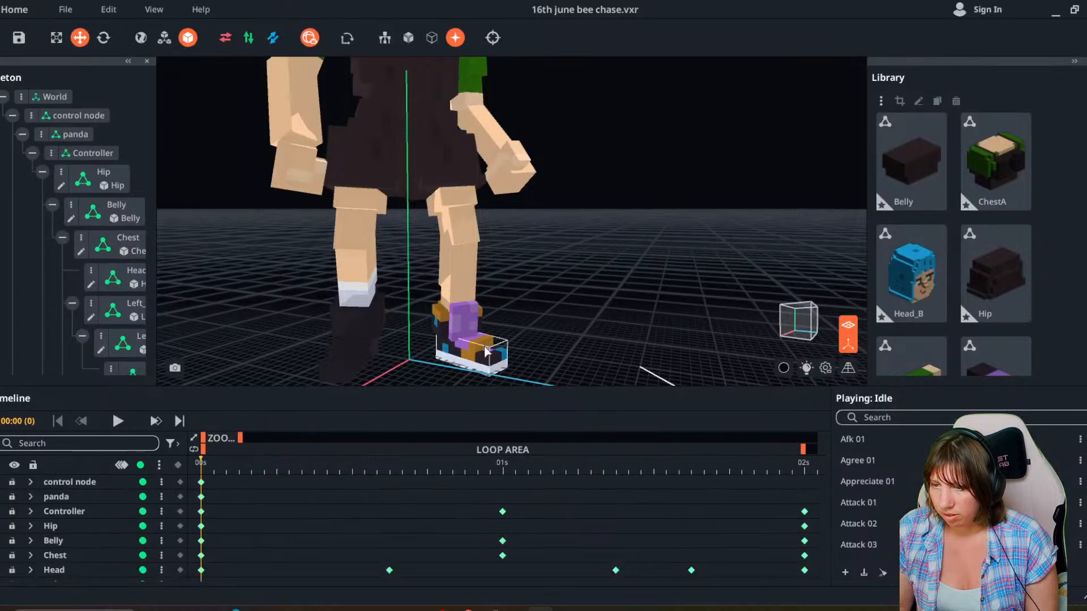
Open the right arm model, paint its green sleeve with the skin tone #F9CC9F, and save it back to the rig.
right_drag(486, 351, 398, 291)
click(368, 181)
double_click(369, 181)
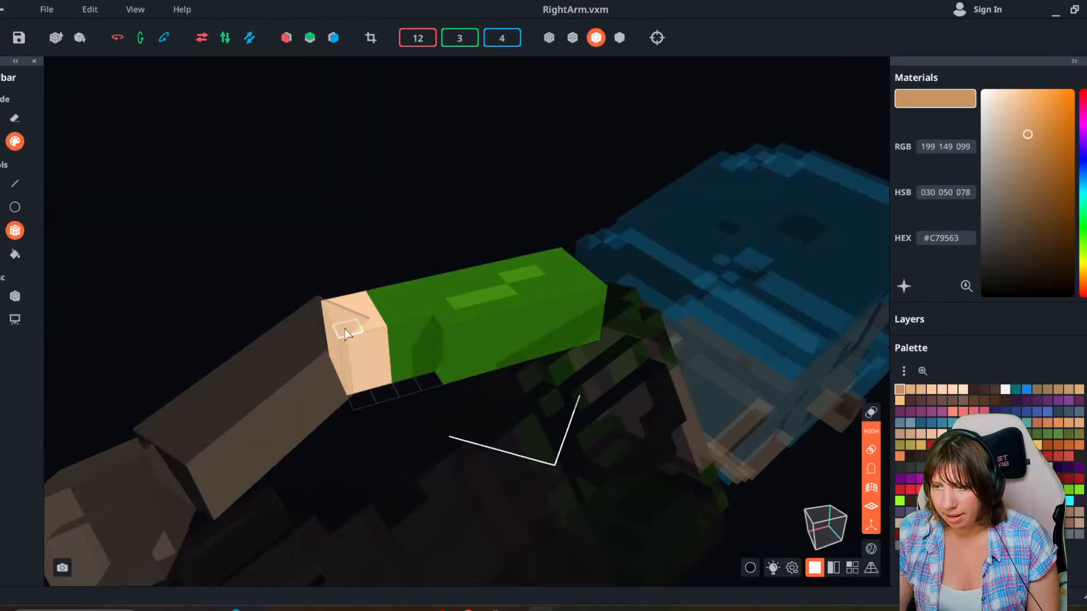
alt+click(374, 309)
drag(396, 291, 605, 399)
click(3, 10)
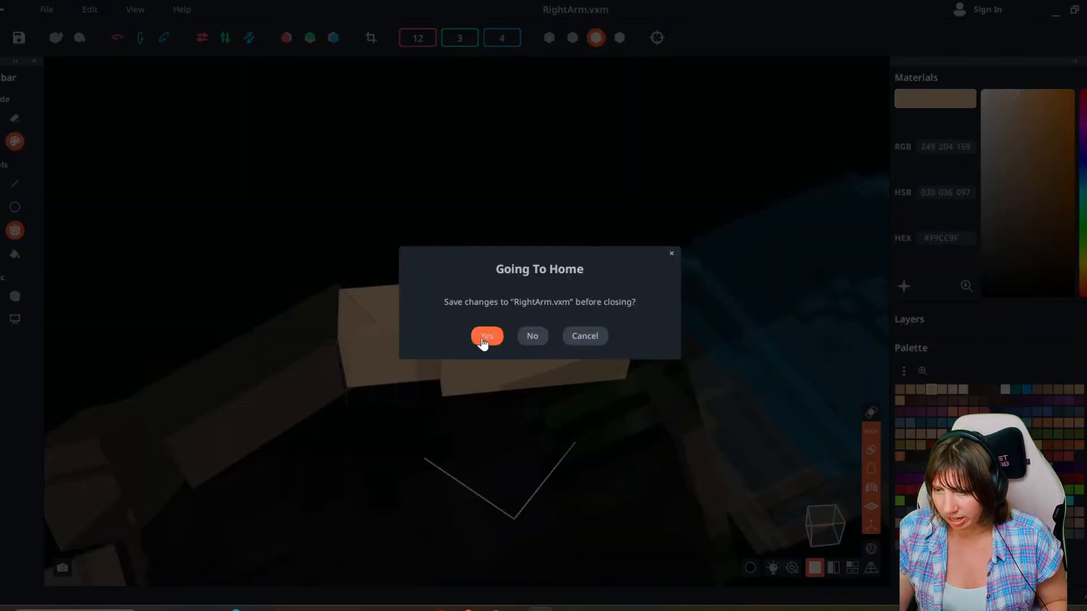
click(480, 337)
Open the left arm model, paint its green sleeve with the skin tone #F8D5B1, and save it back to the rig.
double_click(447, 181)
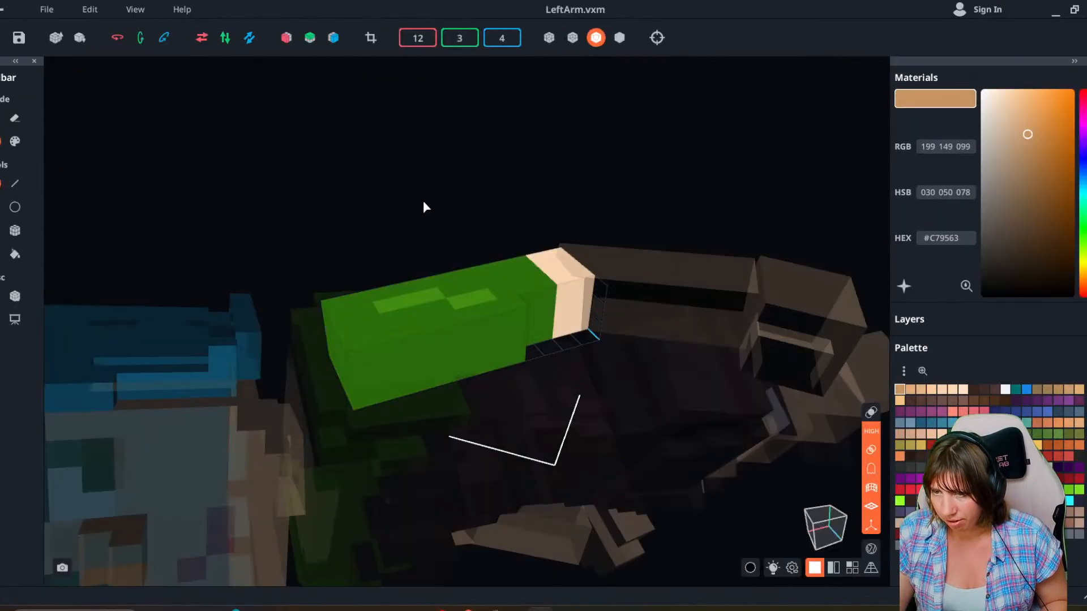
alt+click(537, 277)
click(15, 141)
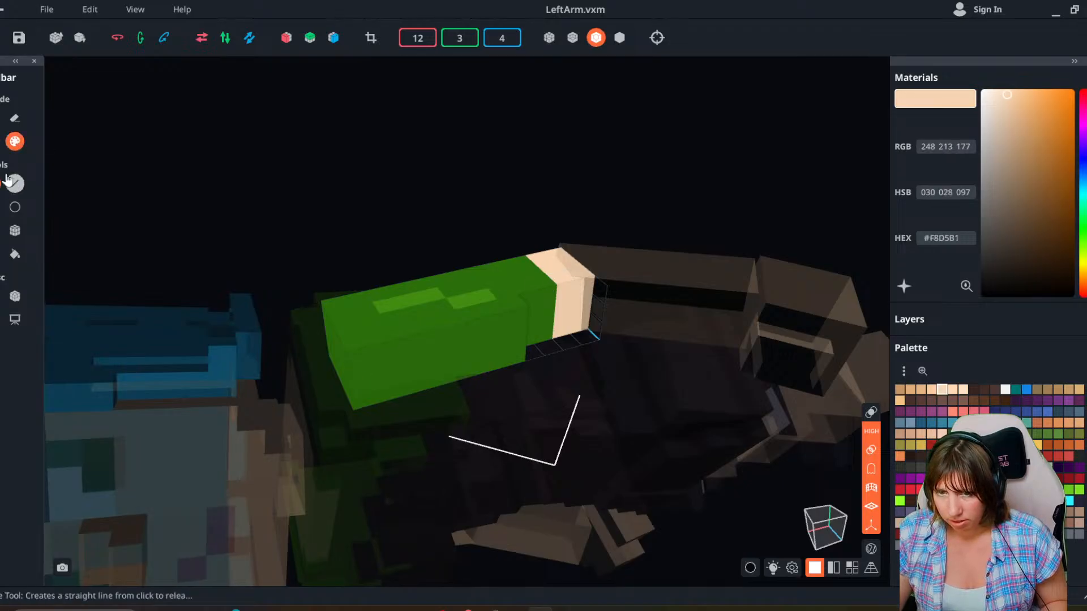
click(15, 231)
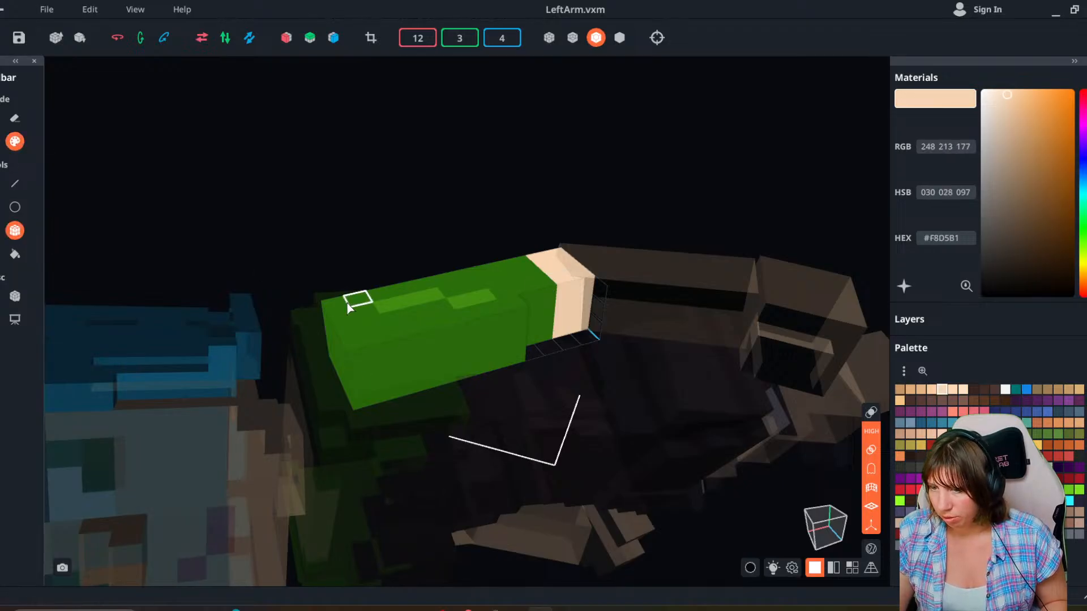
mouse_move(338, 305)
mouse_down()
mouse_move(542, 351)
mouse_move(540, 363)
mouse_up()
right_drag(539, 363, 454, 326)
click(3, 9)
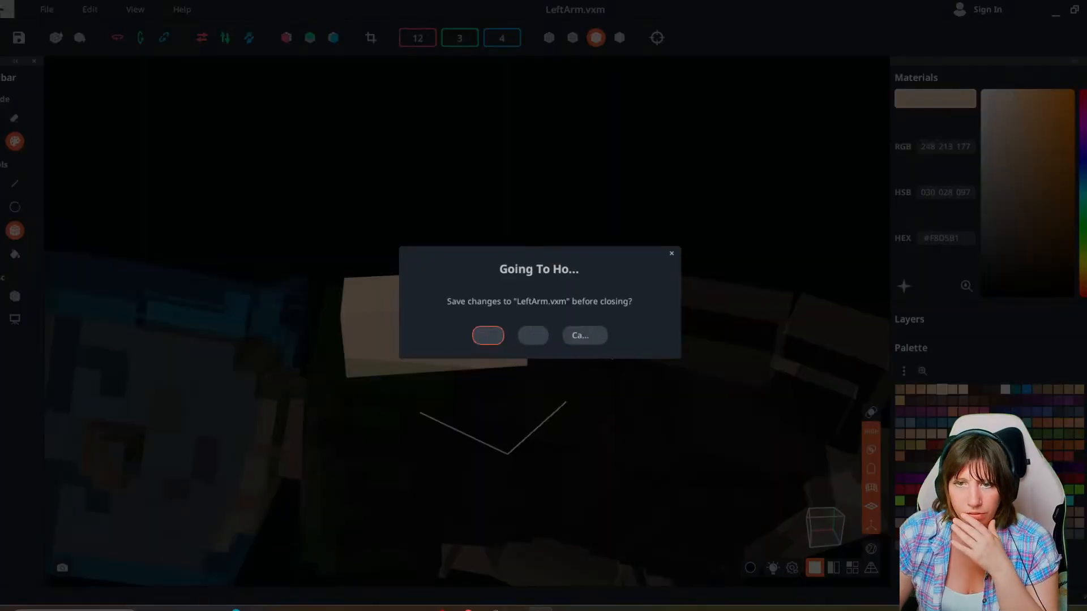
click(486, 341)
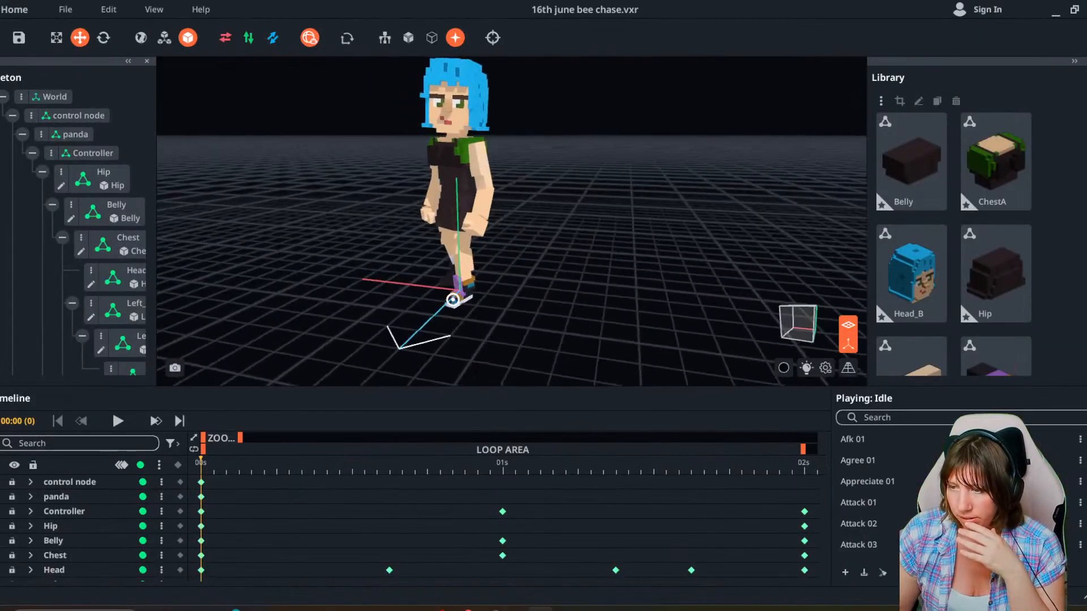
right_drag(448, 300, 437, 294)
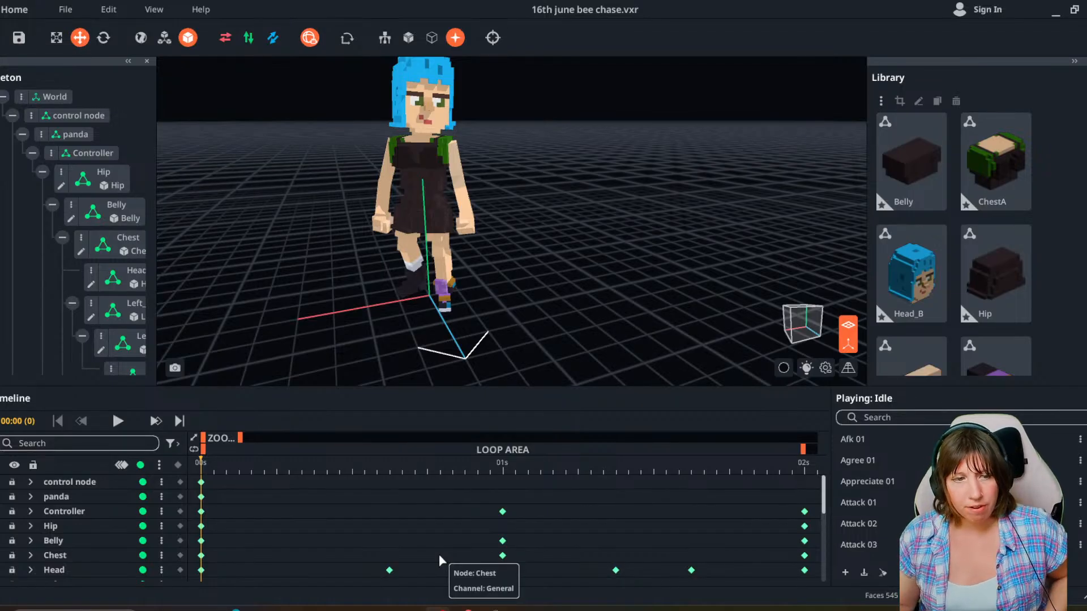
right_drag(491, 229, 459, 226)
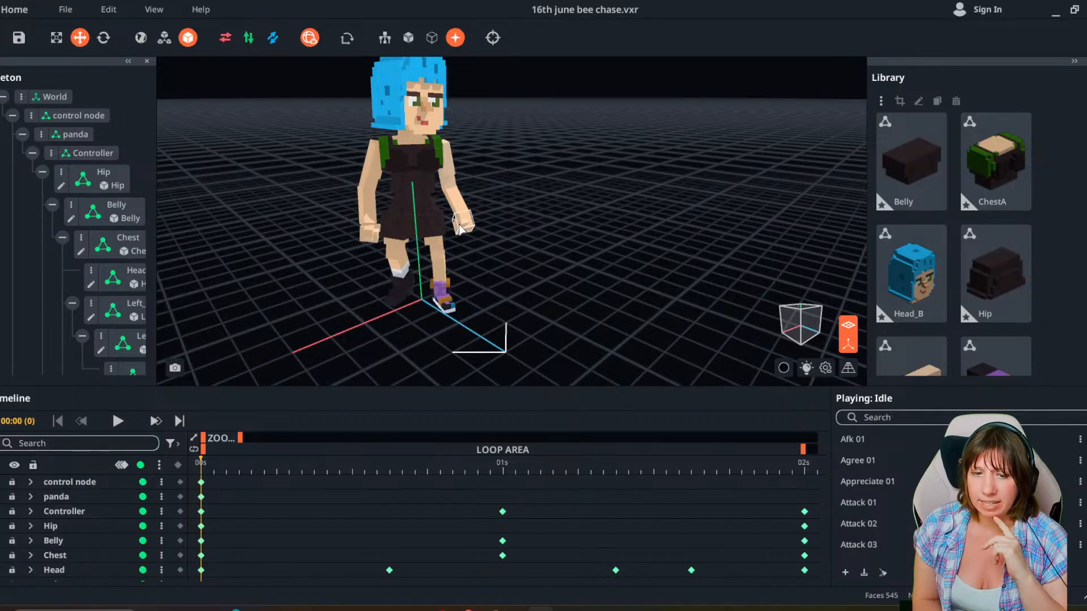
Open the avatar's left foot model, sample its dark colour #26212A and paint the whole shoe with it.
scroll(446, 303, up, 5)
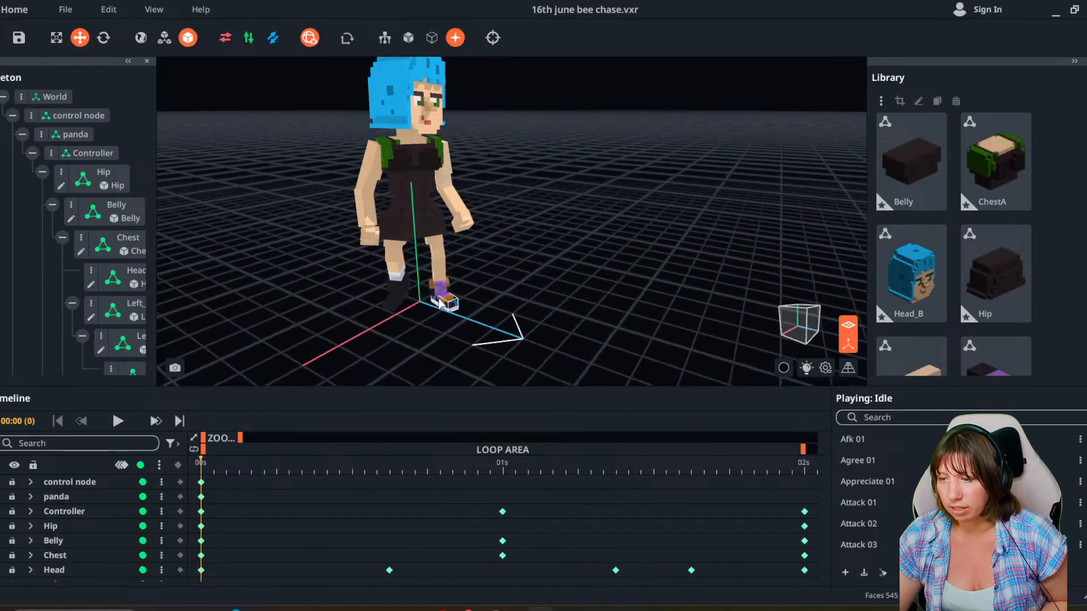
scroll(447, 311, up, 2)
double_click(449, 306)
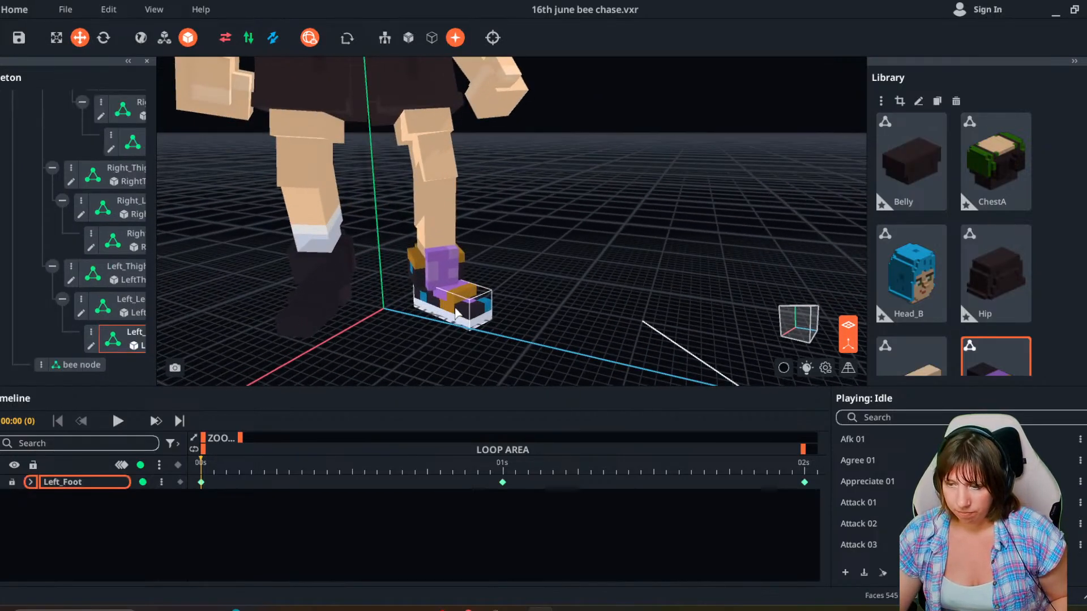
alt+click(357, 261)
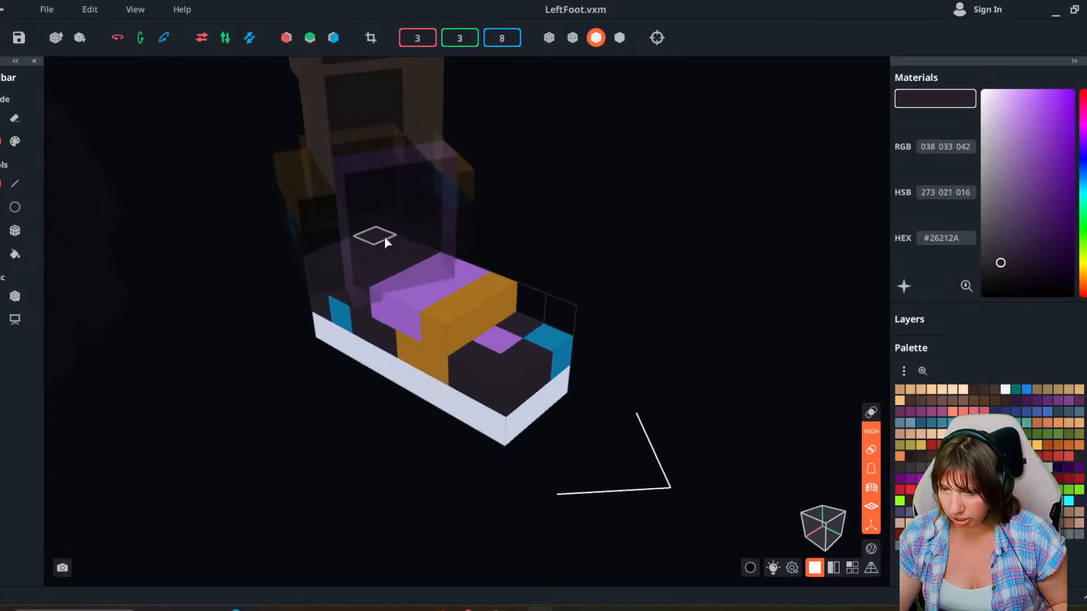
click(433, 311)
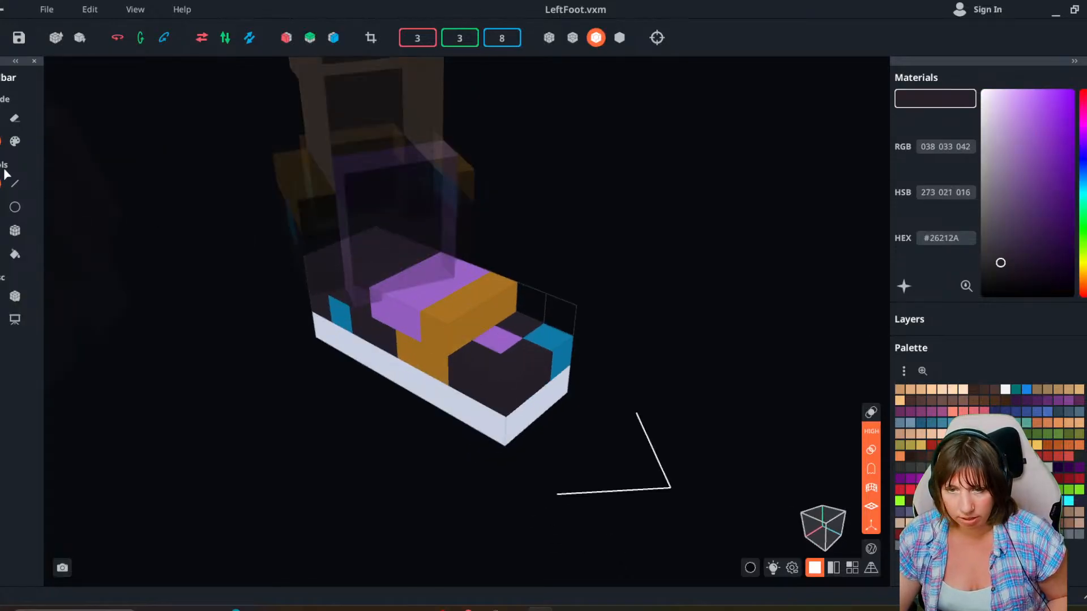
click(14, 141)
click(15, 230)
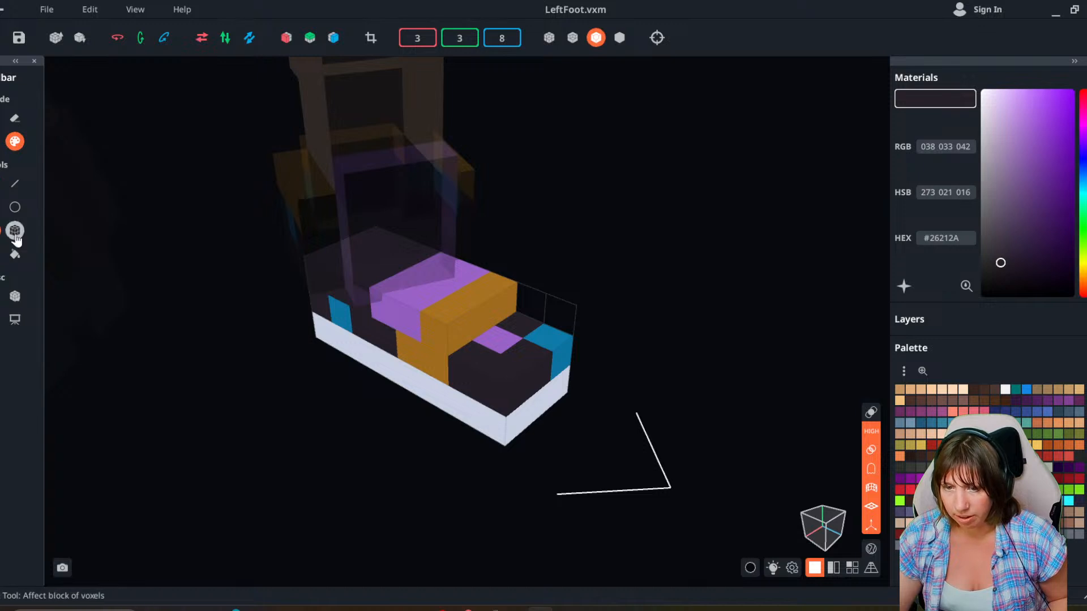
mouse_move(371, 240)
mouse_down()
mouse_move(537, 382)
mouse_move(511, 418)
mouse_up()
right_drag(414, 409, 283, 285)
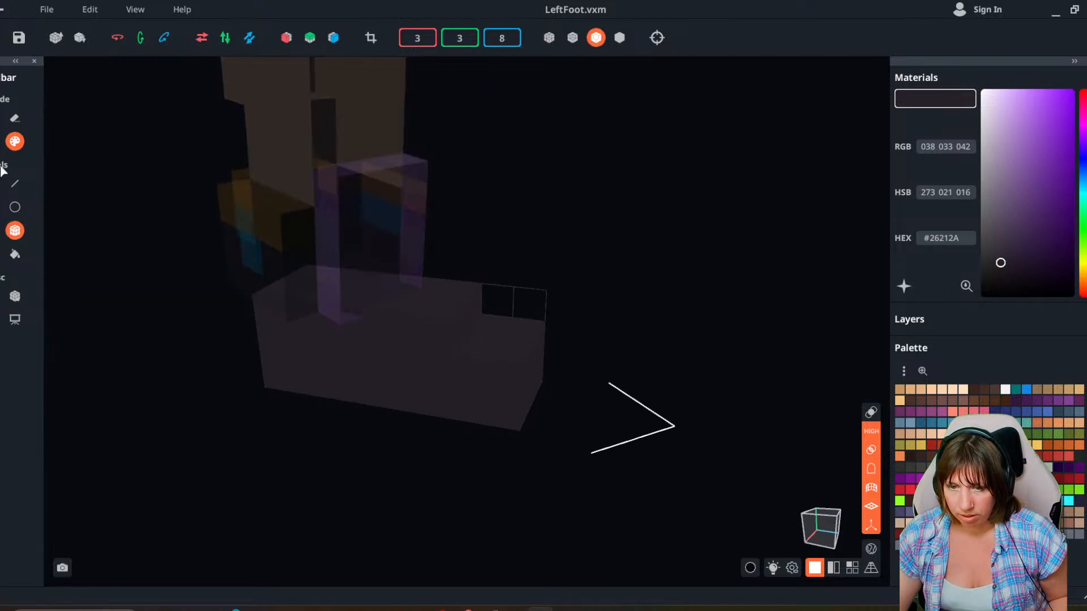
Erase a small notch in the underside of the left boot to shape the heel, then save the foot model and return to the rig.
click(15, 119)
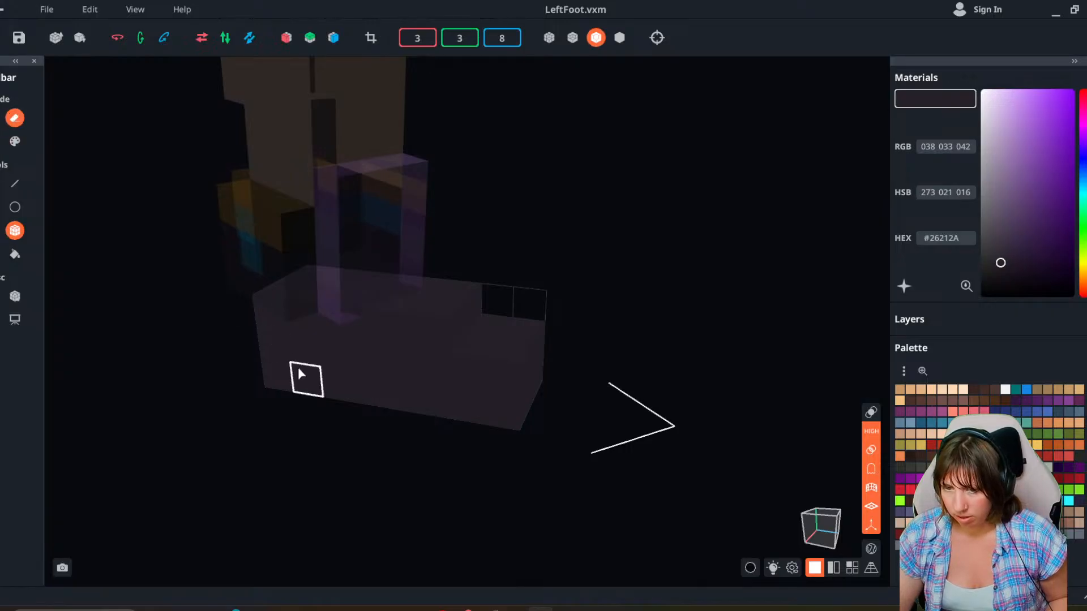
right_drag(305, 378, 320, 400)
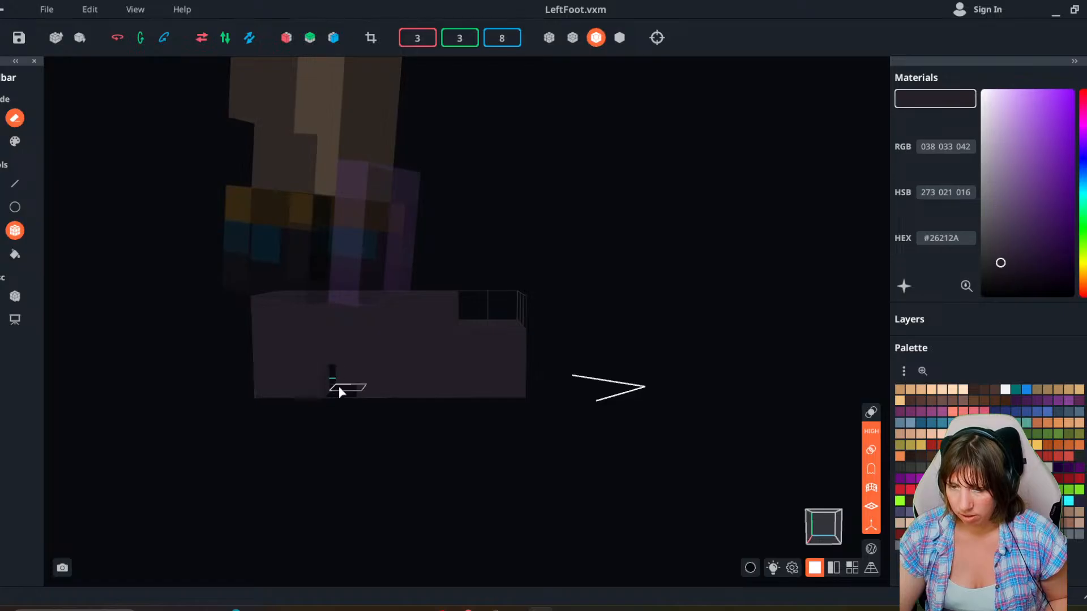
right_drag(339, 389, 366, 418)
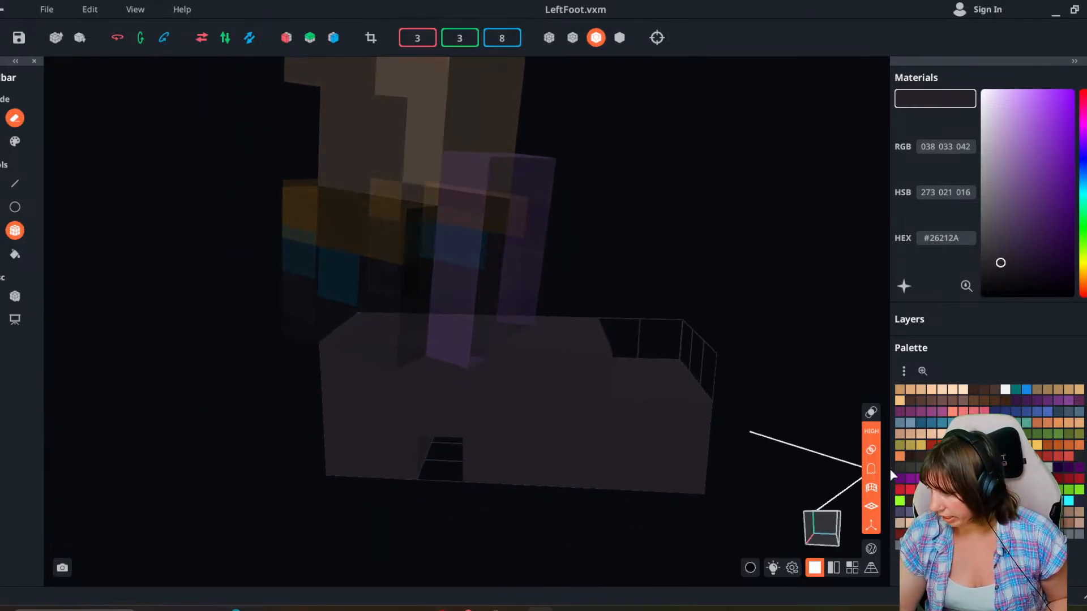
click(920, 501)
click(15, 141)
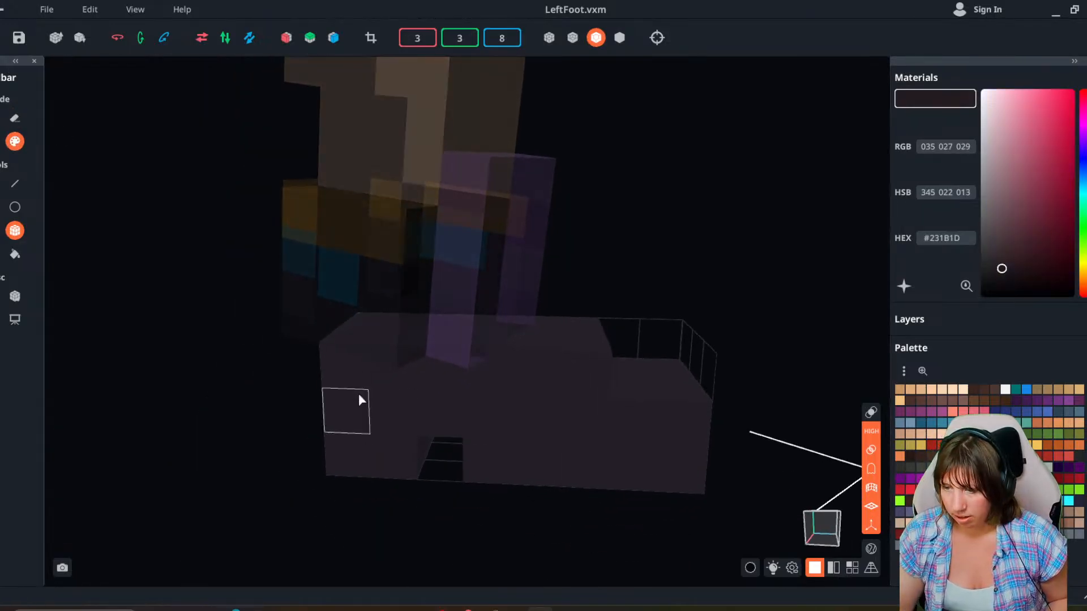
click(5, 10)
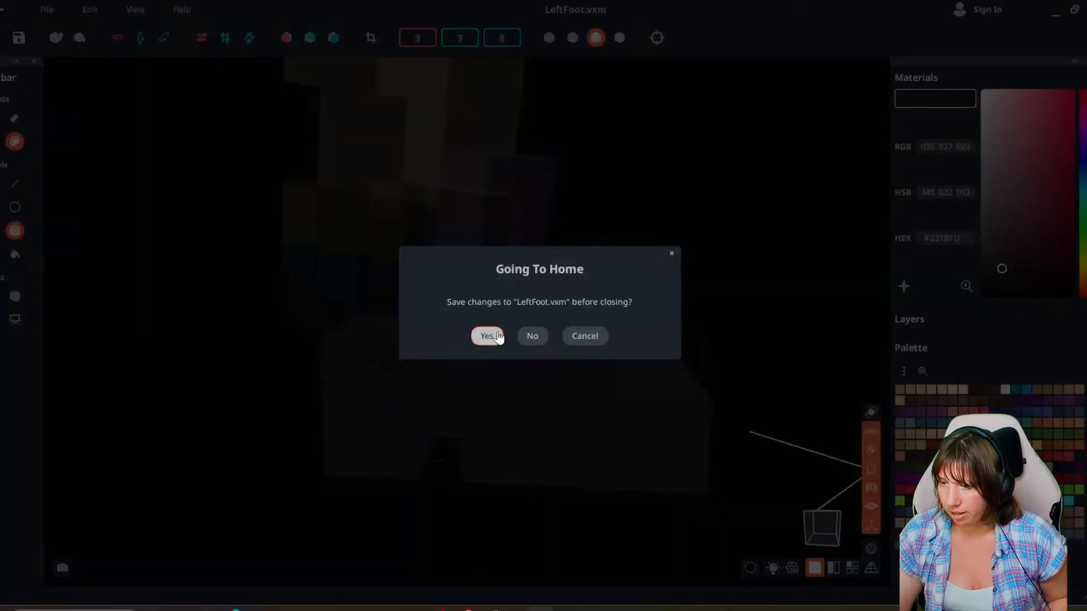
click(486, 336)
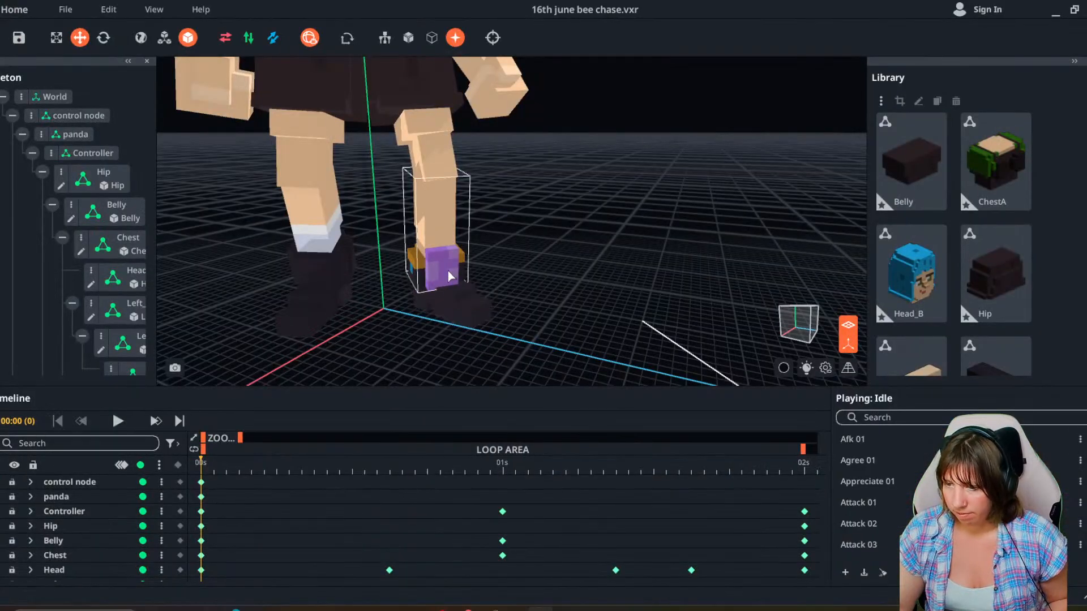
double_click(448, 271)
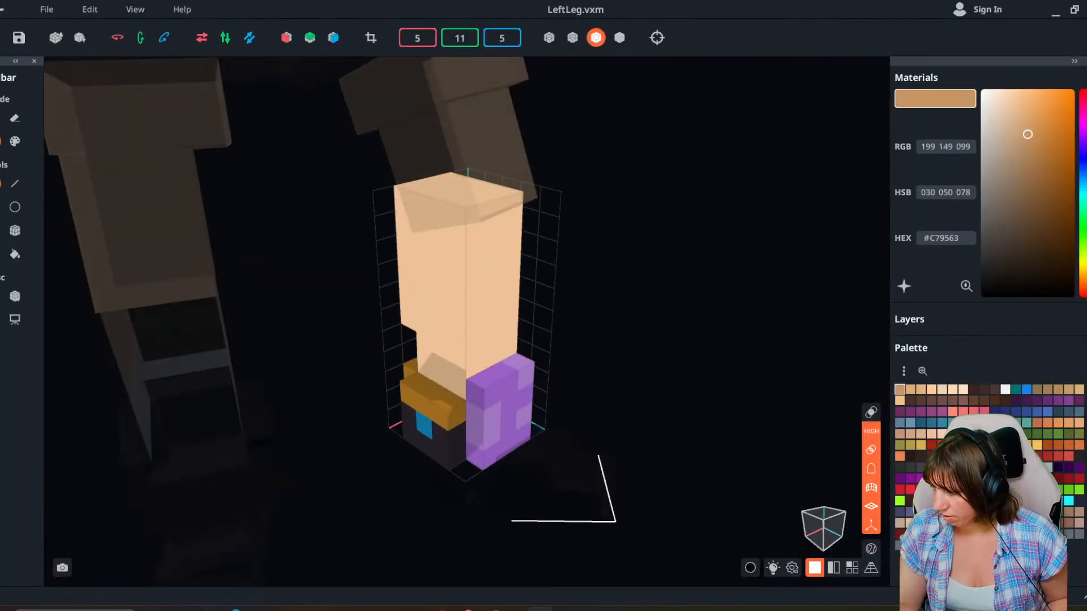
alt+click(443, 450)
right_drag(447, 403, 405, 401)
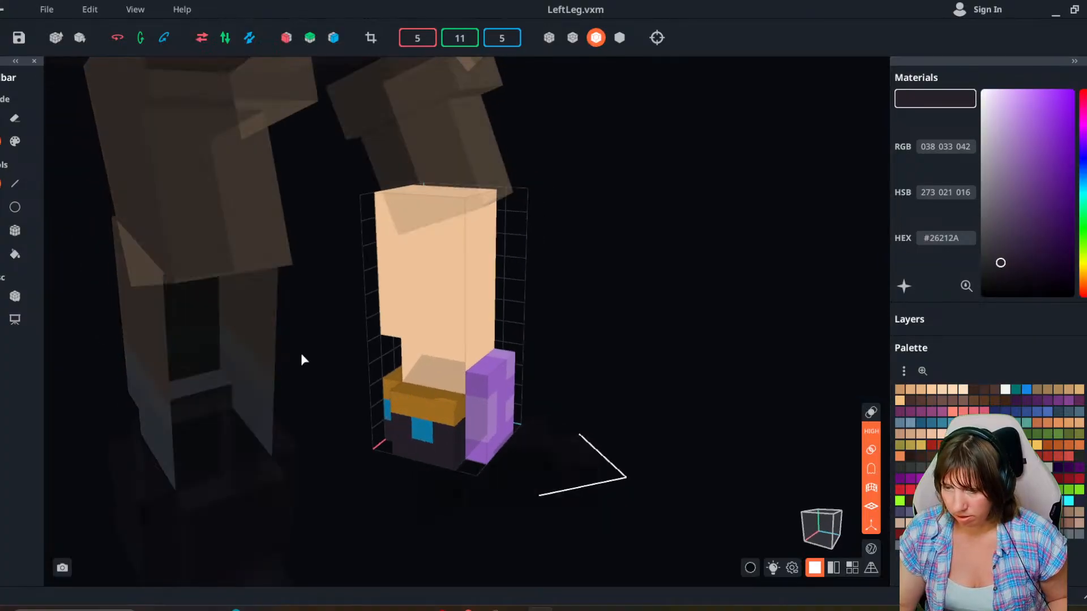
click(15, 230)
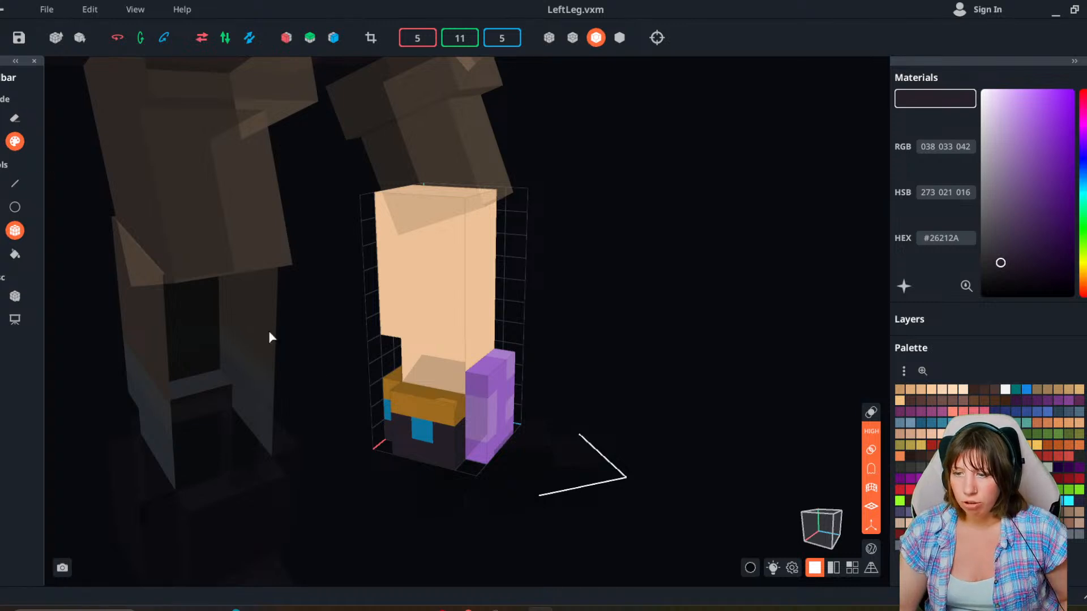
drag(405, 395, 445, 459)
mouse_move(445, 459)
right_down()
mouse_move(388, 406)
mouse_move(316, 396)
right_up()
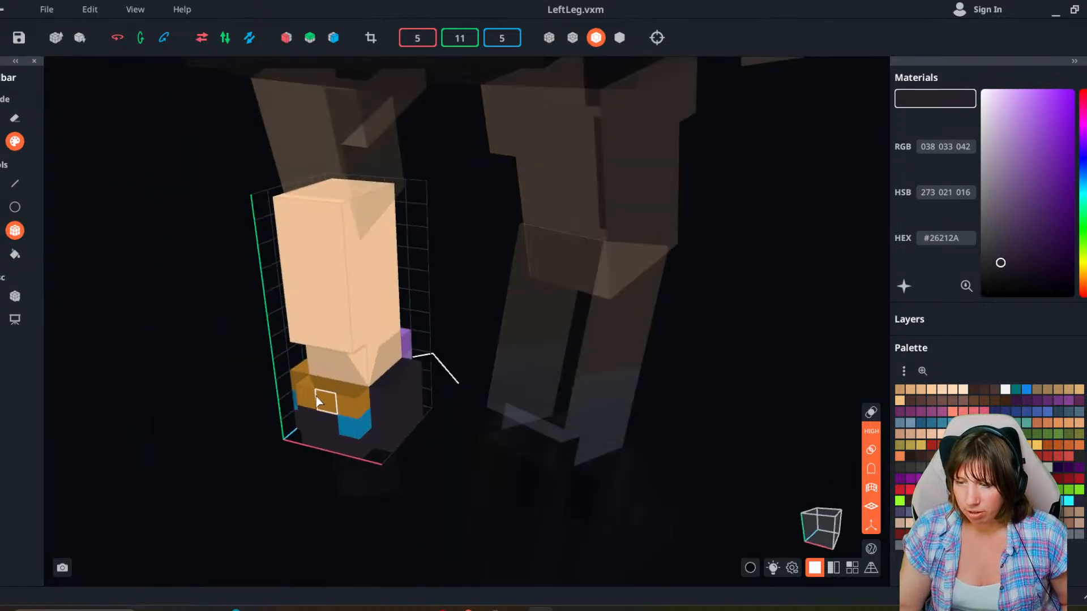
right_drag(367, 457, 367, 444)
drag(362, 425, 425, 500)
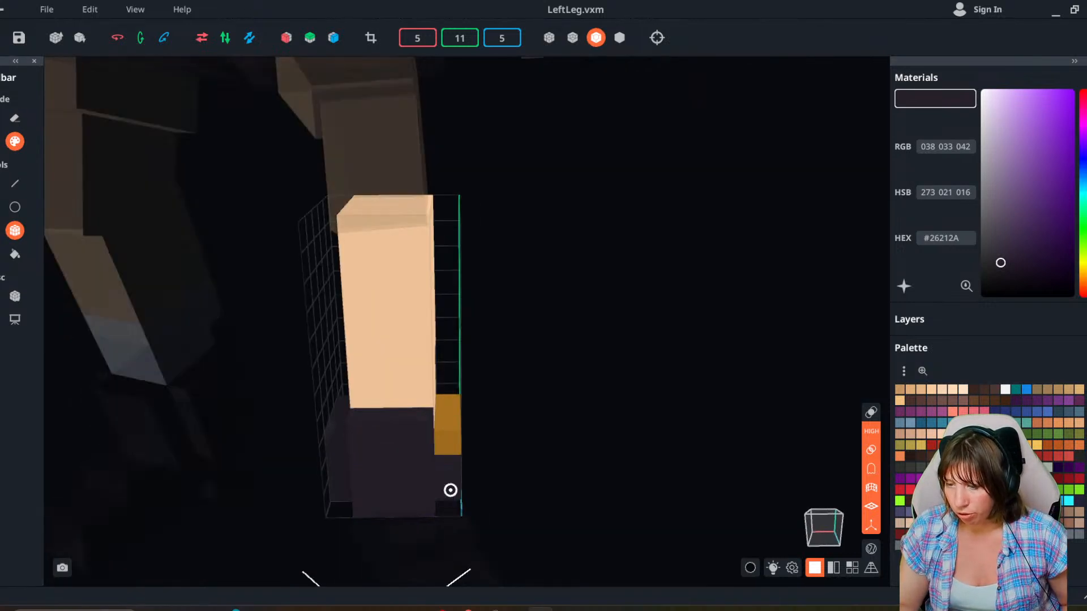
right_drag(449, 490, 451, 486)
mouse_move(452, 486)
mouse_down()
mouse_move(466, 440)
mouse_move(490, 460)
mouse_up()
mouse_move(523, 478)
right_down()
mouse_move(495, 485)
mouse_move(541, 466)
right_up()
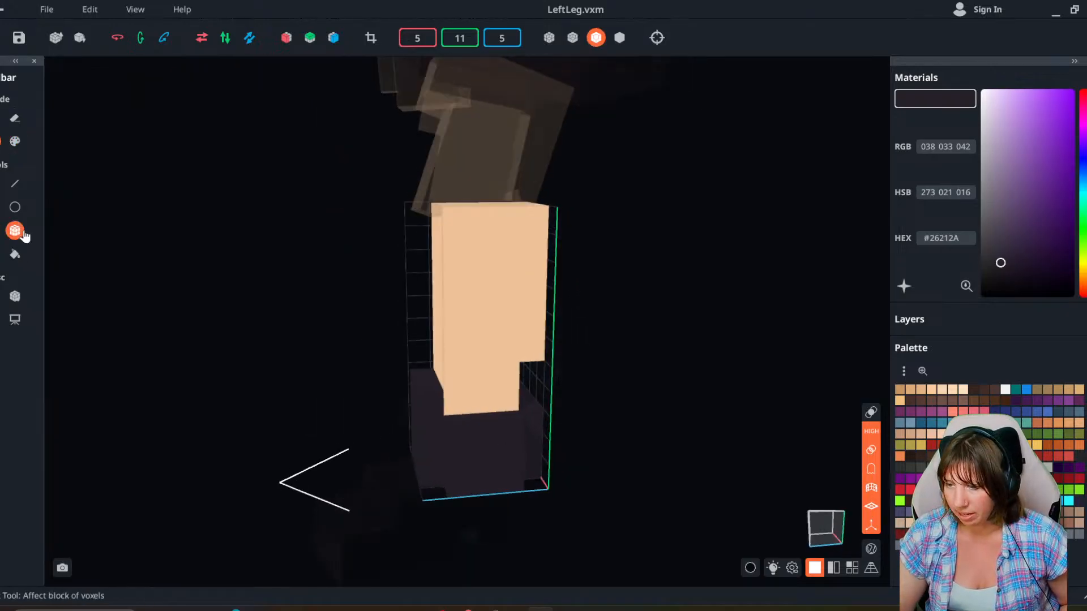
drag(458, 404, 502, 406)
right_drag(512, 407, 500, 406)
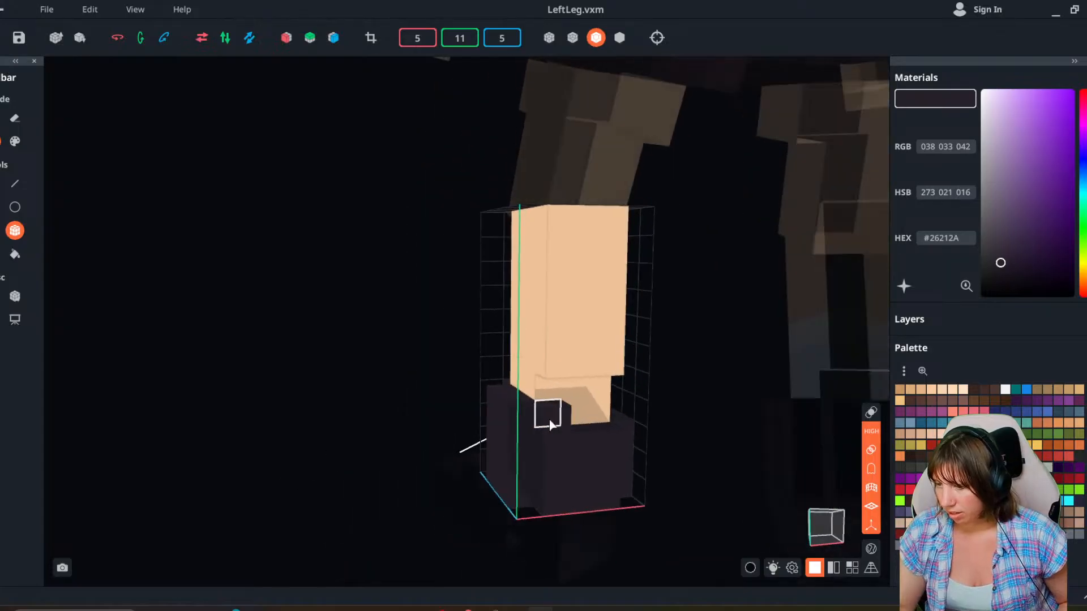
drag(549, 423, 589, 418)
mouse_move(529, 418)
right_down()
mouse_move(541, 418)
mouse_move(533, 473)
mouse_move(539, 417)
right_up()
click(13, 9)
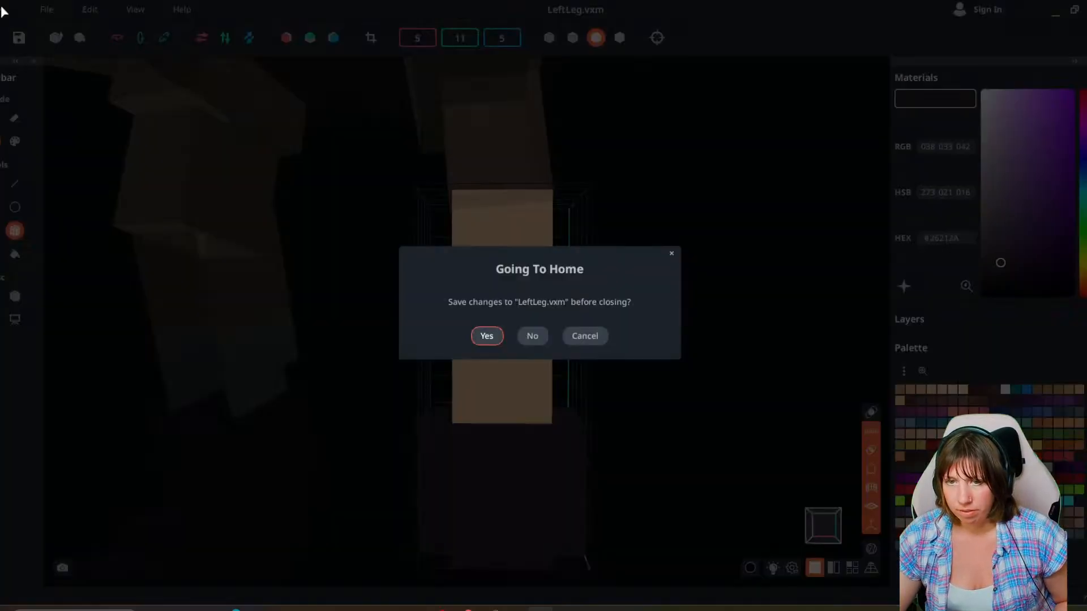
click(532, 335)
Open the left leg model and paint all sides of its coloured shoe section with #26212A as the boot shaft.
double_click(436, 272)
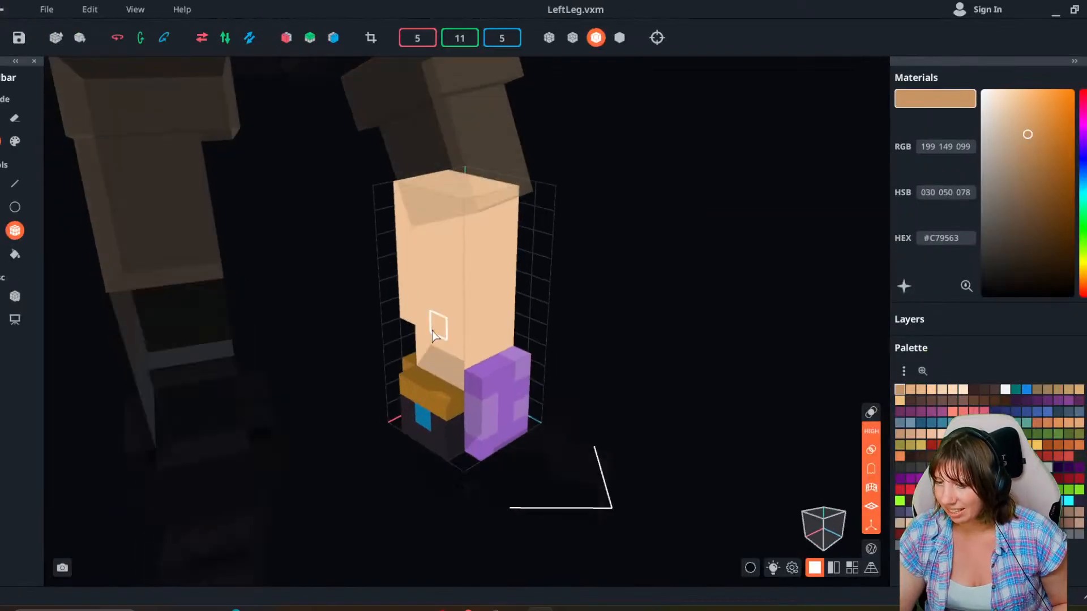
click(962, 503)
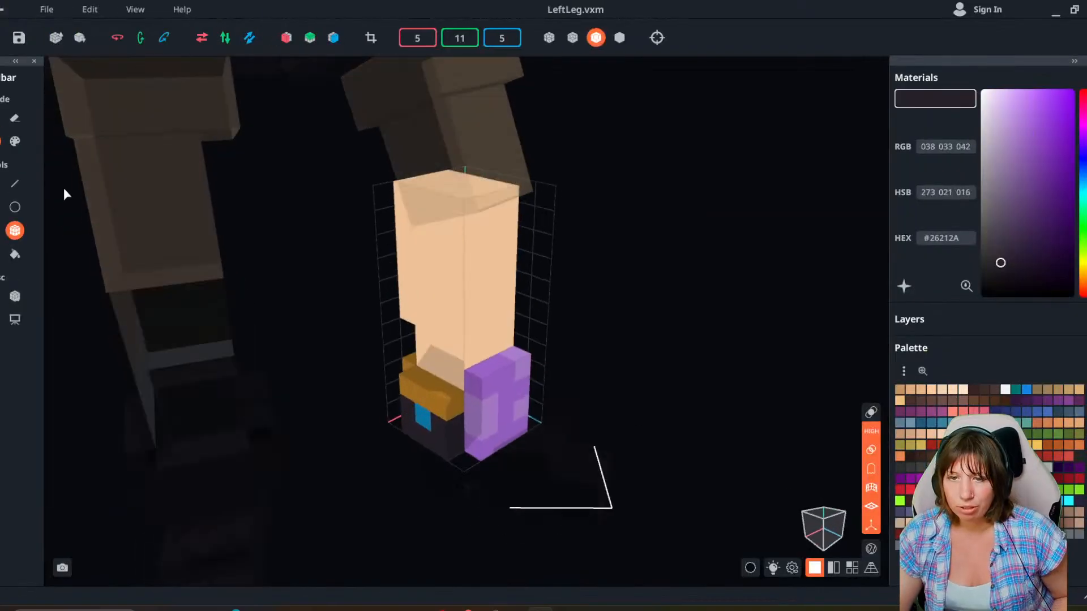
click(18, 145)
drag(408, 386, 457, 451)
drag(474, 386, 519, 426)
right_drag(454, 439, 373, 439)
drag(373, 438, 356, 481)
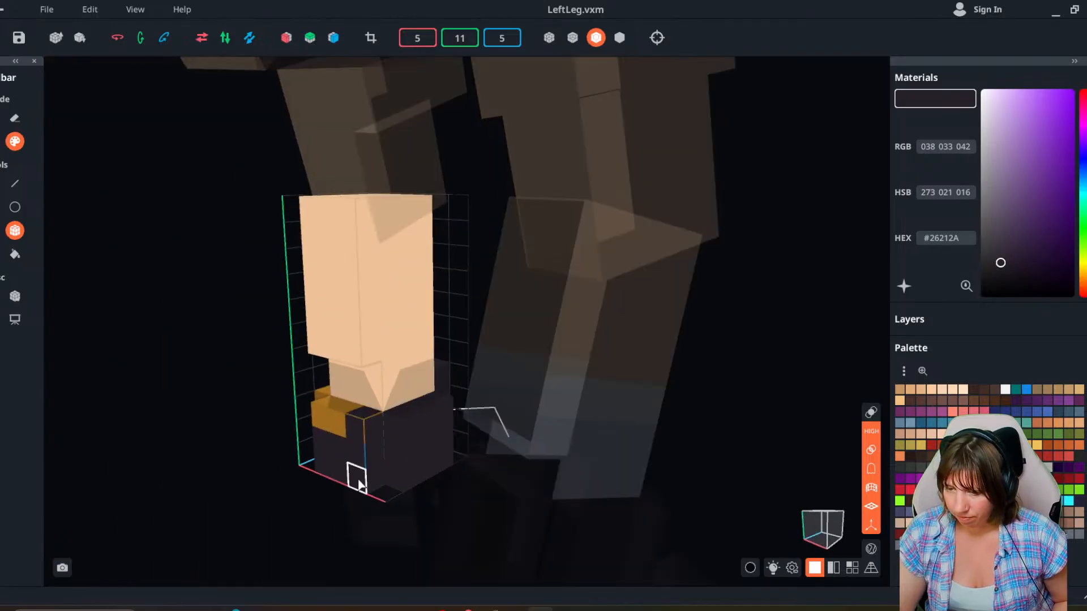
drag(326, 417, 347, 487)
right_drag(347, 486, 313, 456)
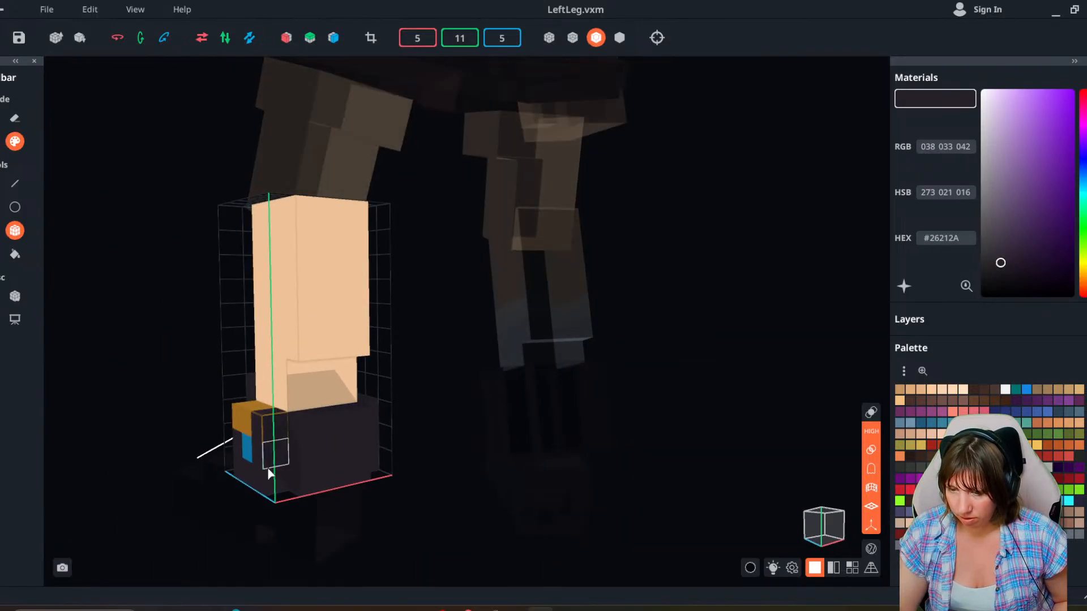
drag(249, 479, 248, 421)
right_drag(267, 443, 266, 438)
Attach #26212A voxels around the ankle along the top edge of the left leg's boot.
click(2, 136)
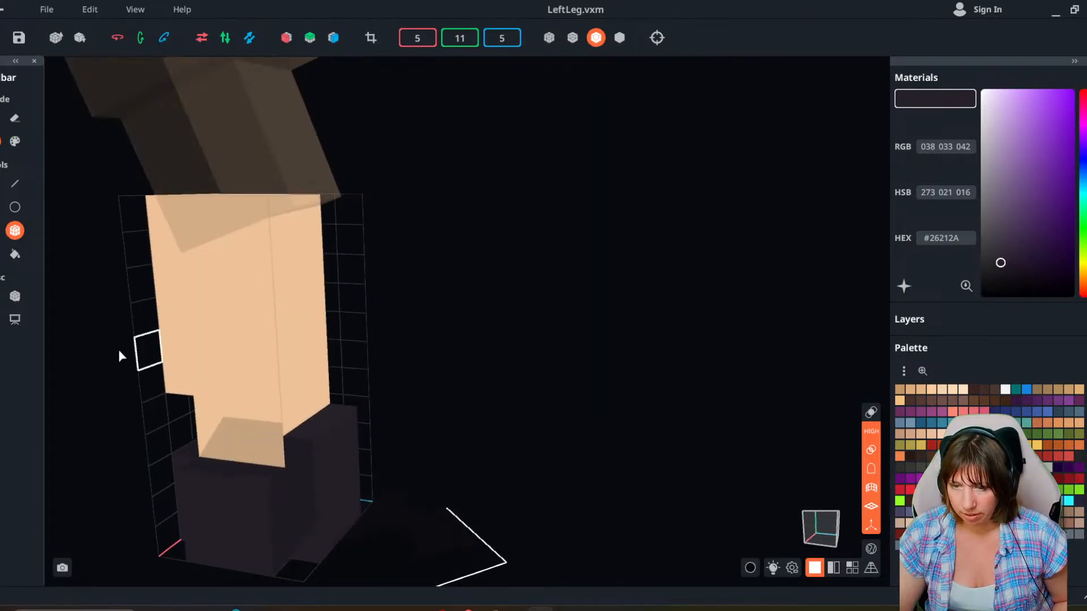
drag(216, 442, 258, 453)
right_drag(258, 458, 272, 473)
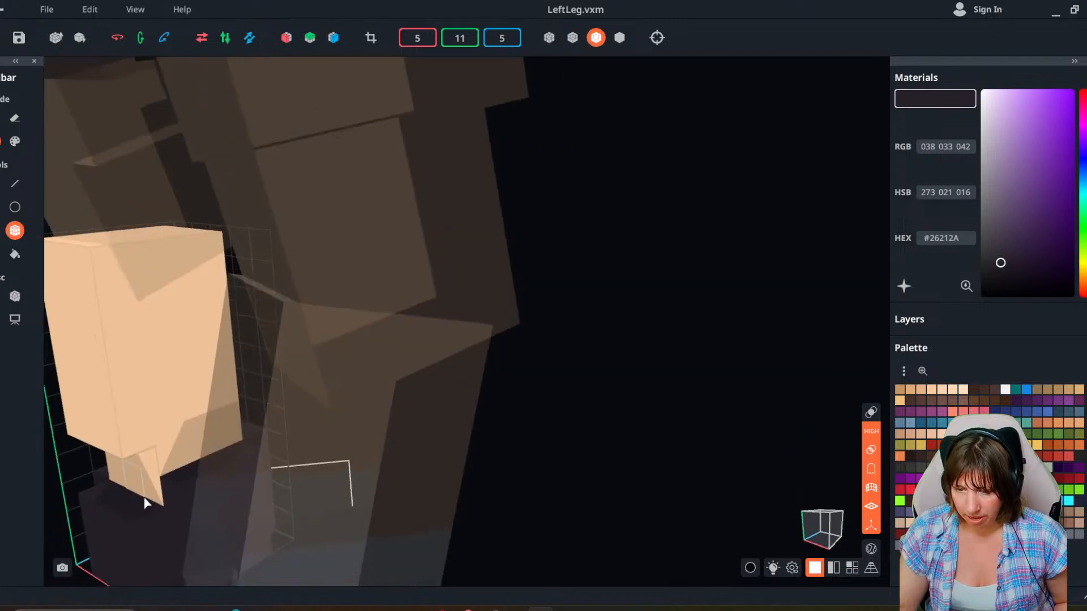
drag(145, 498, 120, 496)
right_drag(192, 492, 218, 507)
click(53, 522)
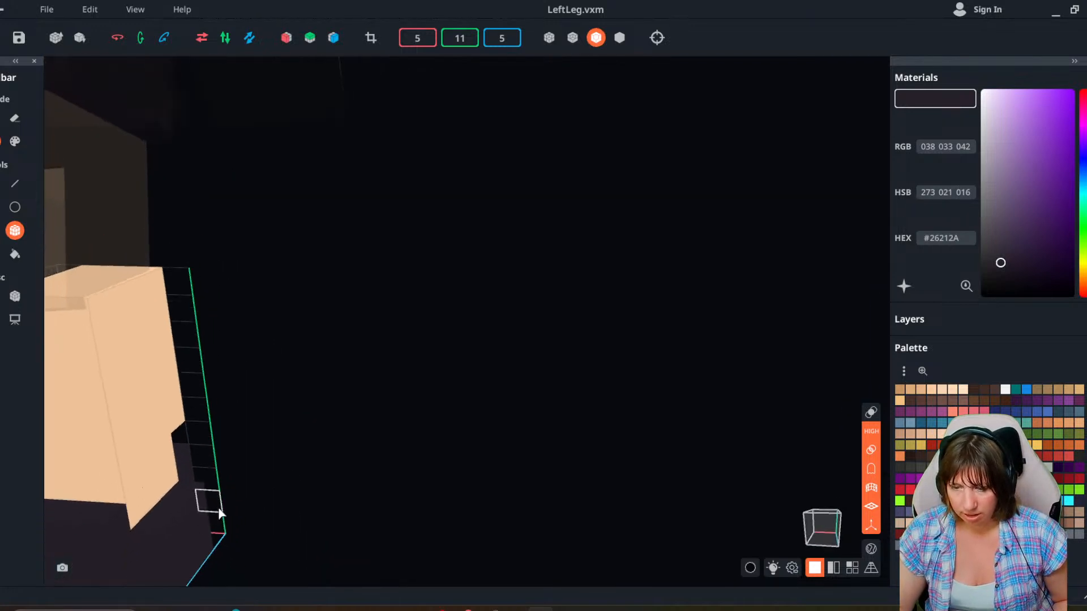
Paint the two skin-coloured rows just above the left boot with #BFD1D7 as a sock.
scroll(151, 518, down, 2)
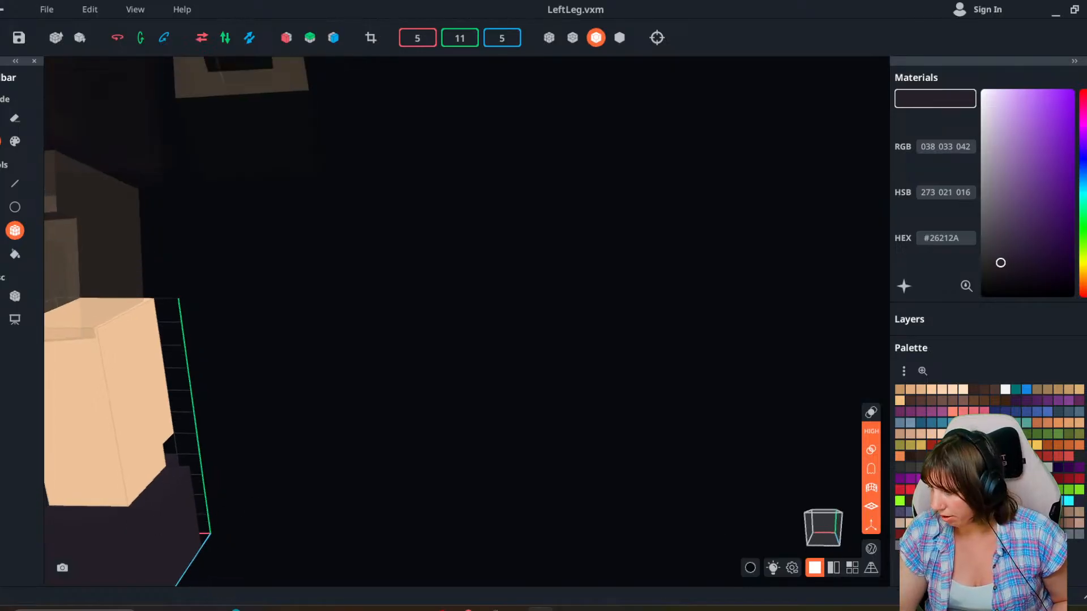
click(1036, 468)
middle_drag(516, 558, 626, 509)
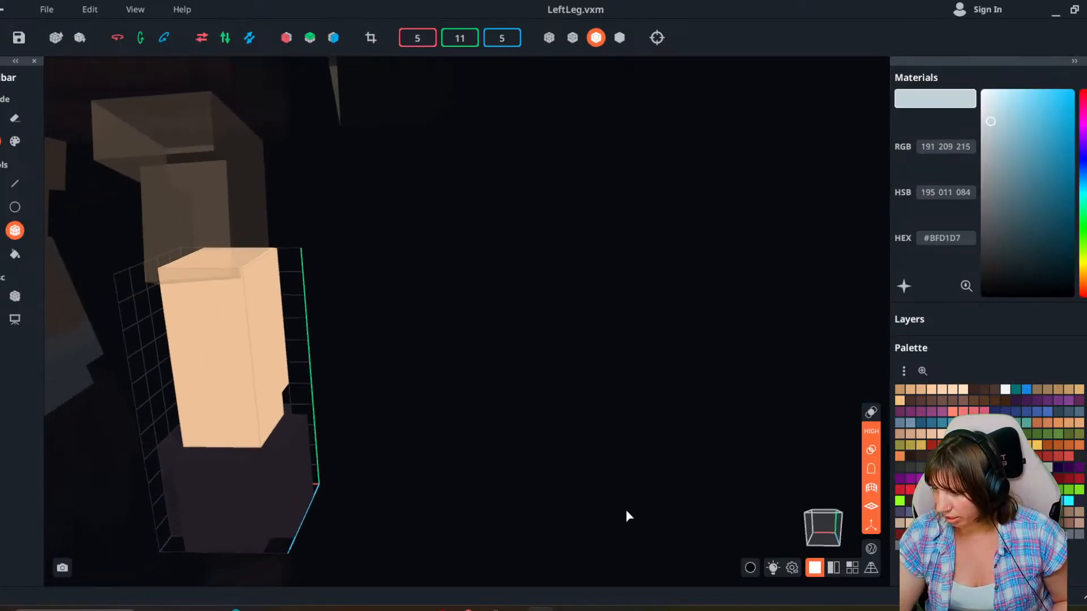
click(14, 141)
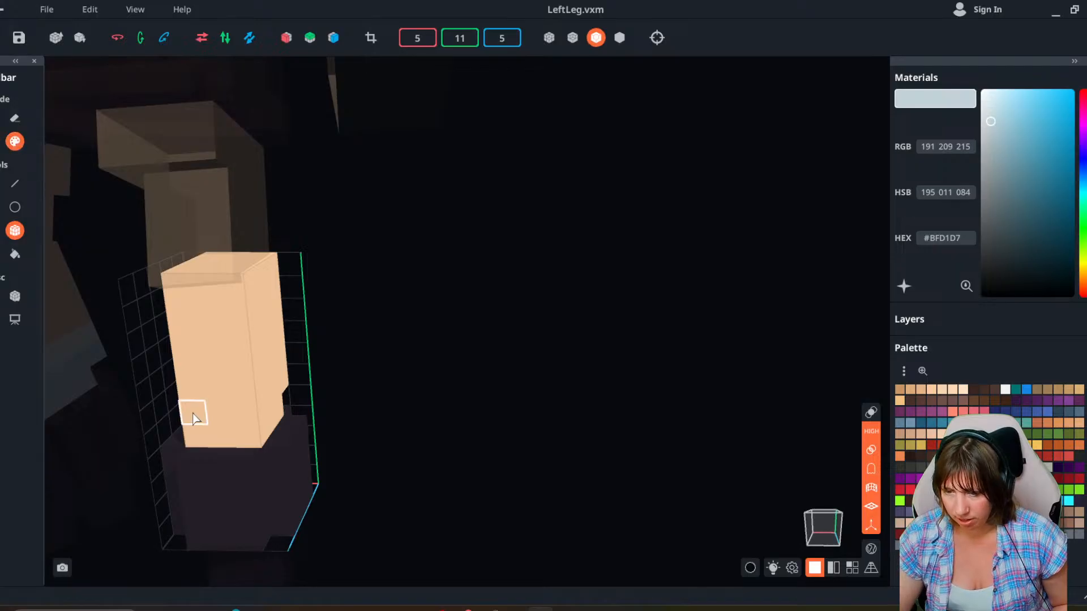
mouse_move(194, 411)
mouse_down()
mouse_move(267, 436)
mouse_move(285, 391)
mouse_up()
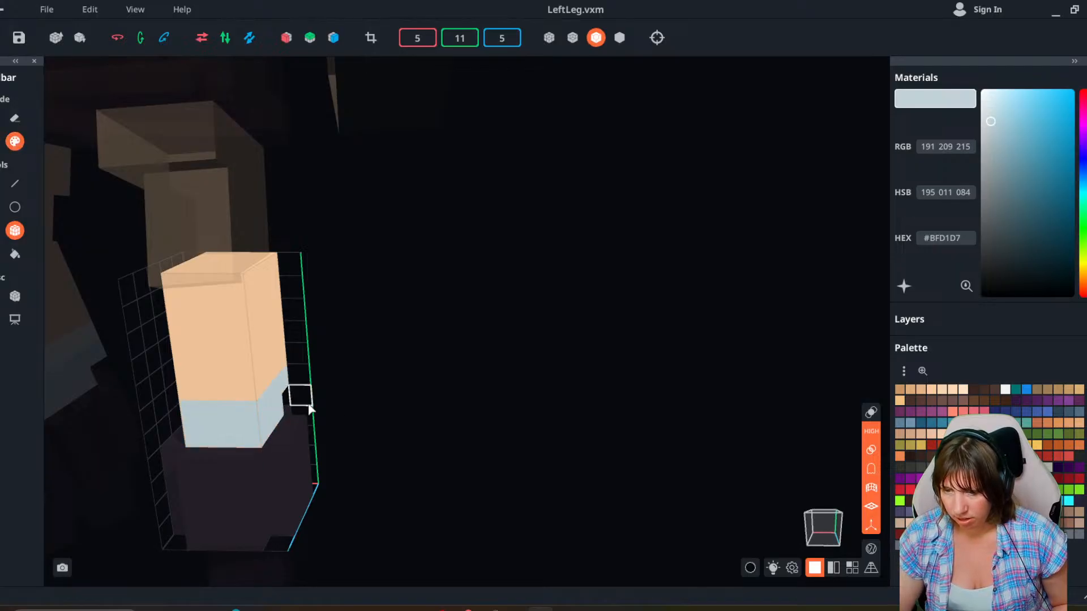
Paint the row directly above the grey-blue sock with #F2F2F2, then save the left leg model and return to the rig.
click(1006, 390)
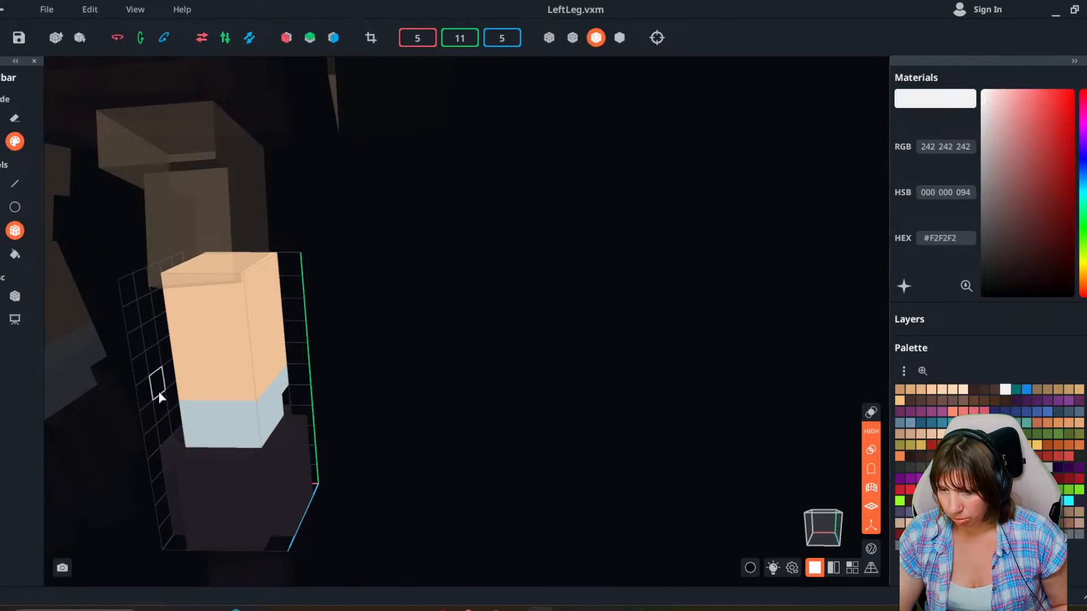
scroll(235, 417, down, 2)
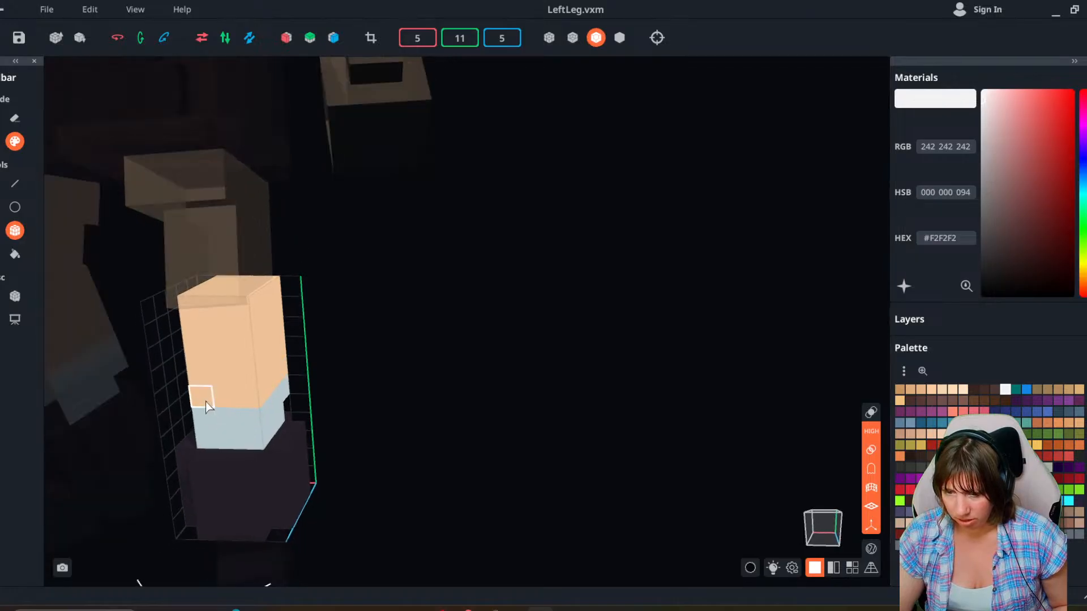
drag(275, 385, 283, 391)
right_drag(162, 413, 260, 400)
key(ctrl+z)
drag(209, 393, 291, 378)
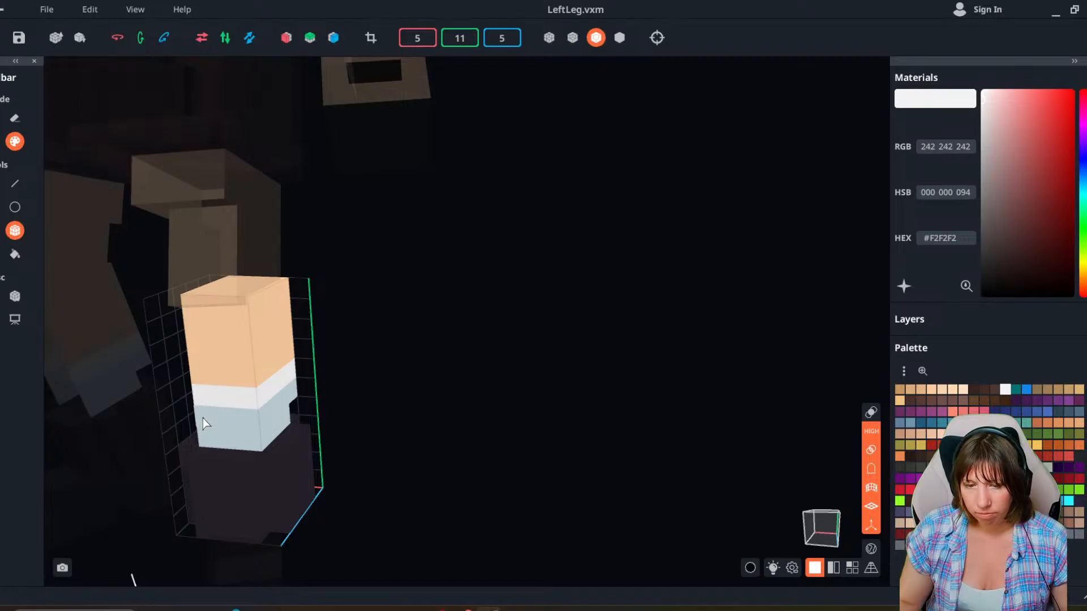
click(6, 9)
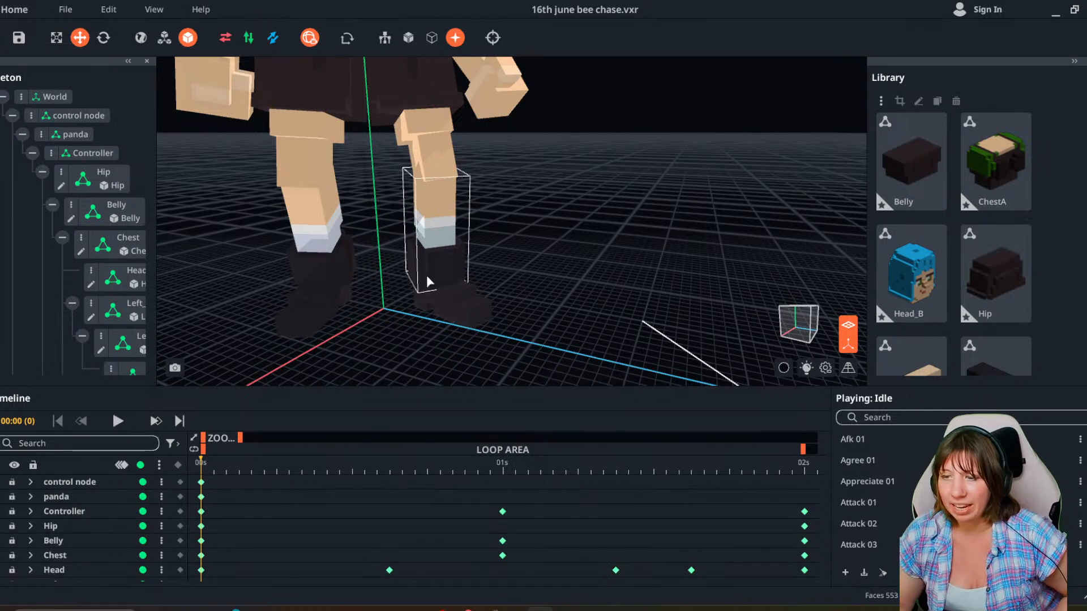
Open the right leg model, sample its bluish sock colour #D2DAED as the active colour, then save and return to the rig.
right_drag(426, 251, 418, 244)
double_click(268, 239)
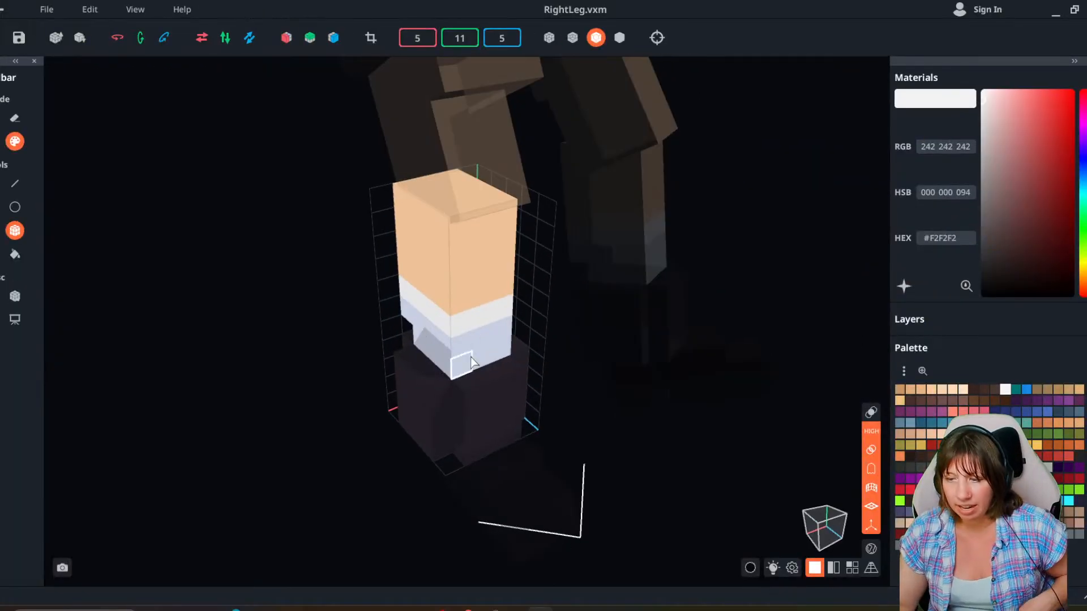
alt+click(469, 352)
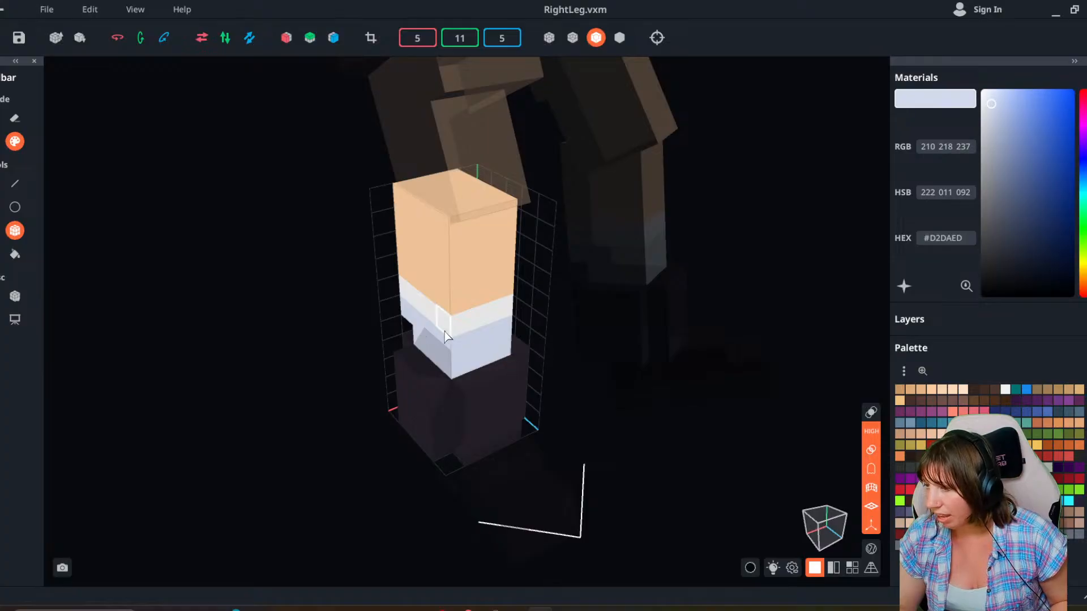
click(7, 9)
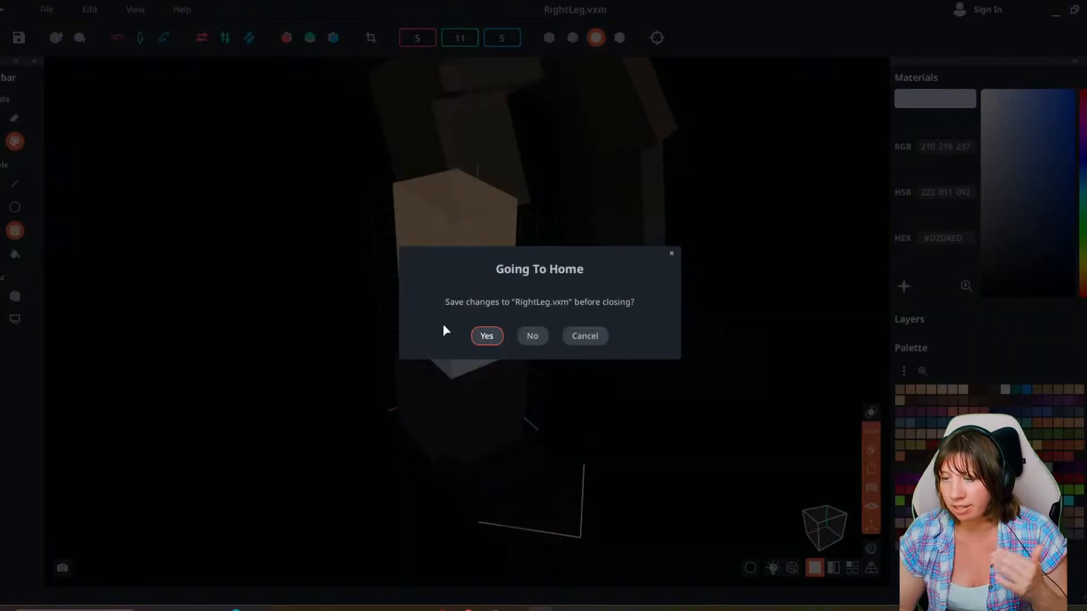
click(483, 335)
Open the left leg model, repaint the grey-blue sock band with #D2DAED, then save it and return to the rig.
double_click(423, 240)
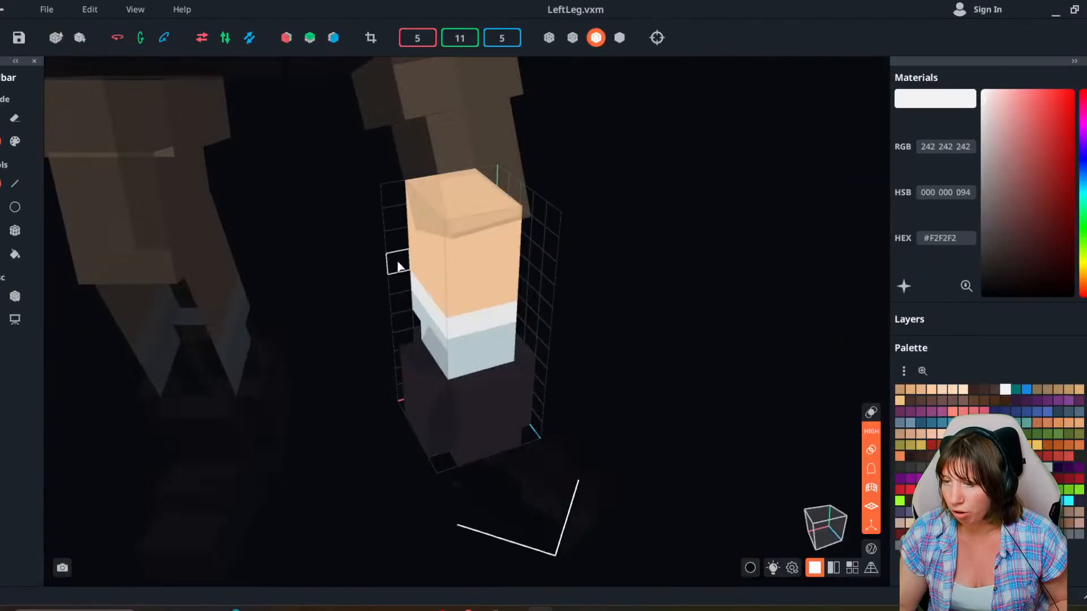
click(963, 490)
right_drag(629, 427, 605, 383)
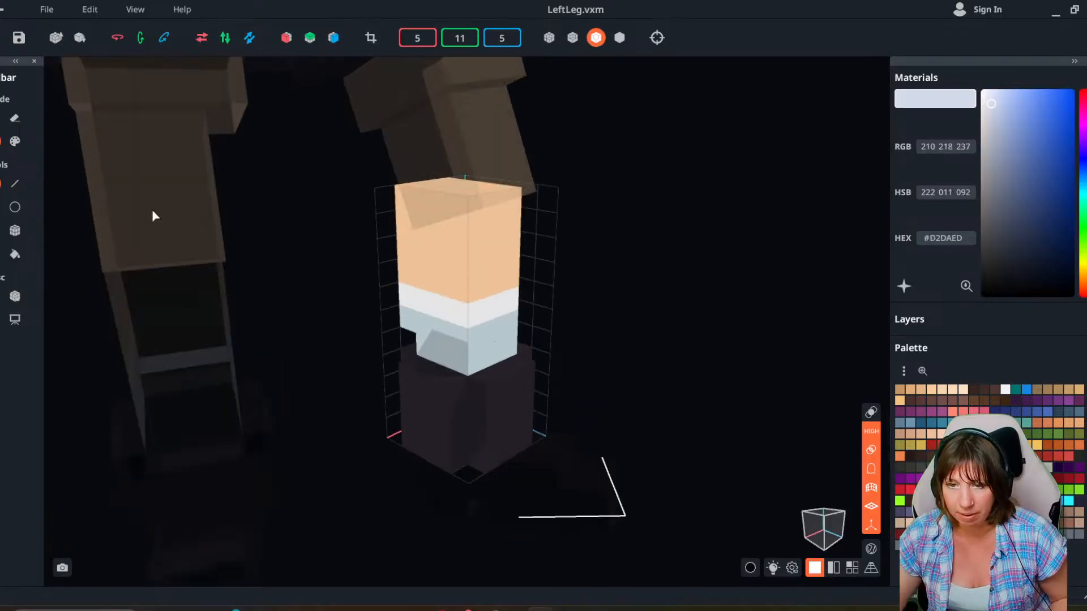
click(16, 143)
click(15, 231)
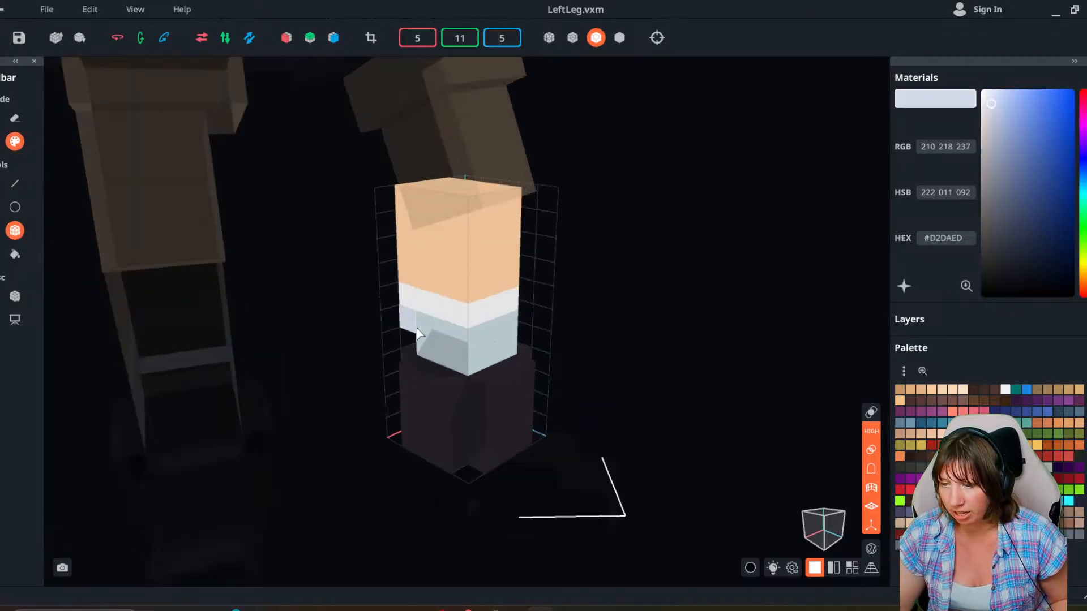
click(4, 9)
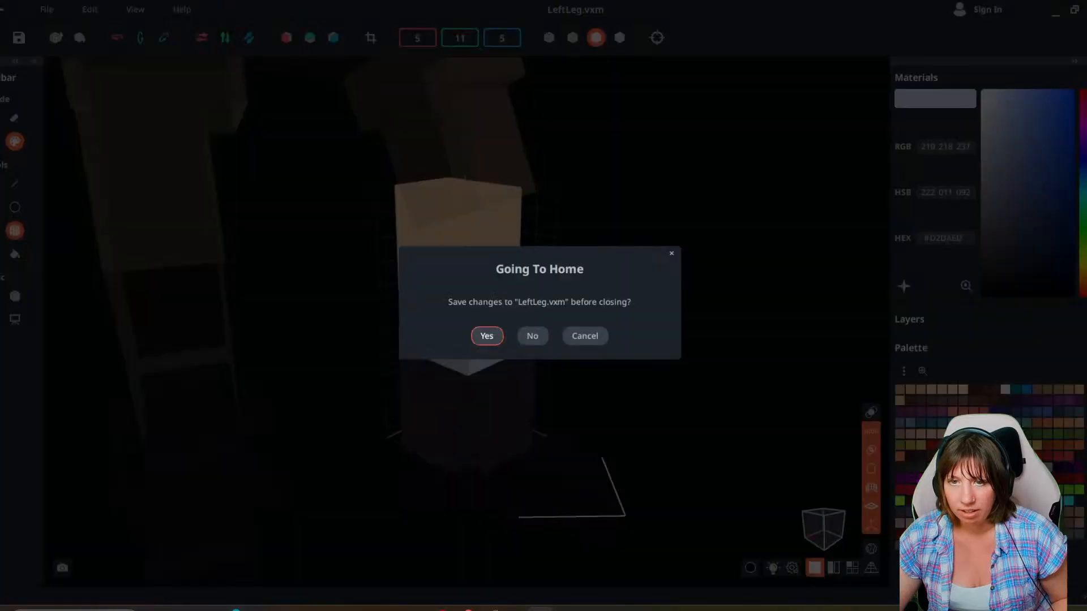
click(485, 335)
Reopen the left leg model, paint a vertical stripe on the boot shaft with #363131, then save it and return to the rig.
right_drag(459, 315, 471, 322)
scroll(460, 315, down, 3)
double_click(431, 294)
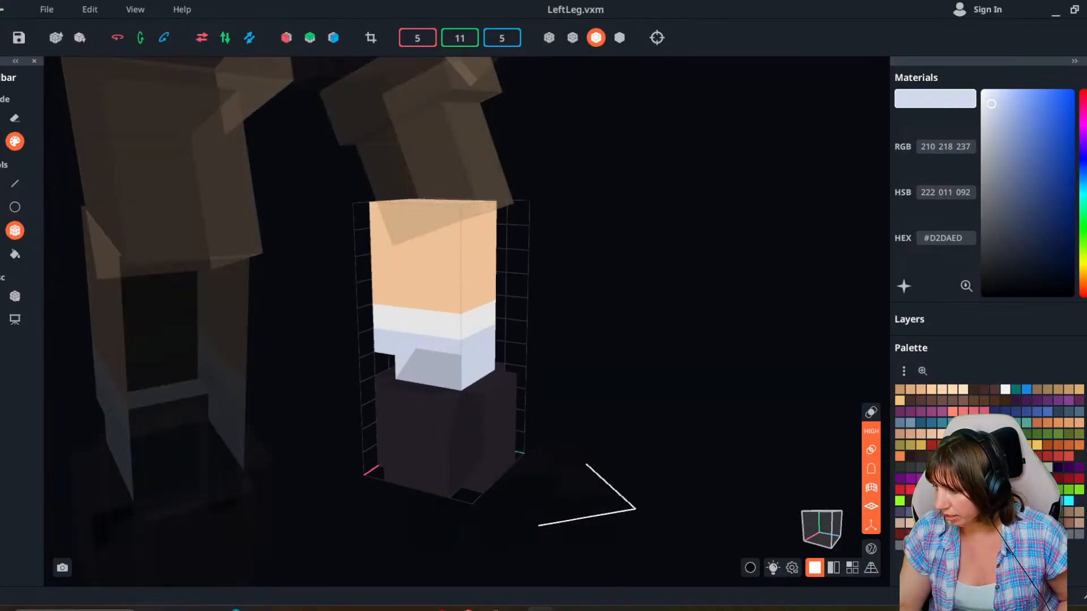
click(942, 467)
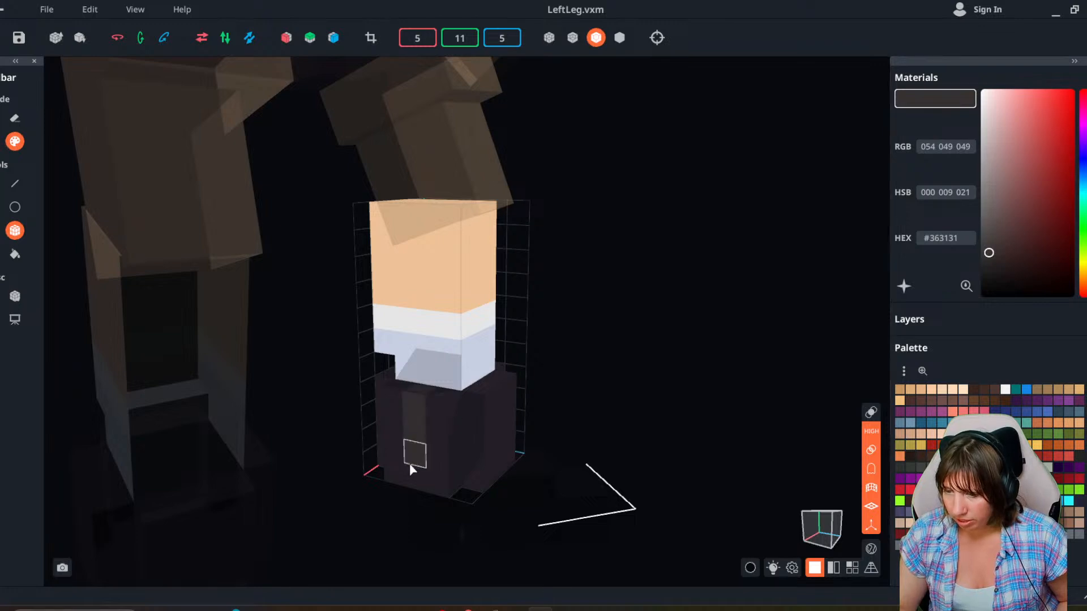
click(7, 9)
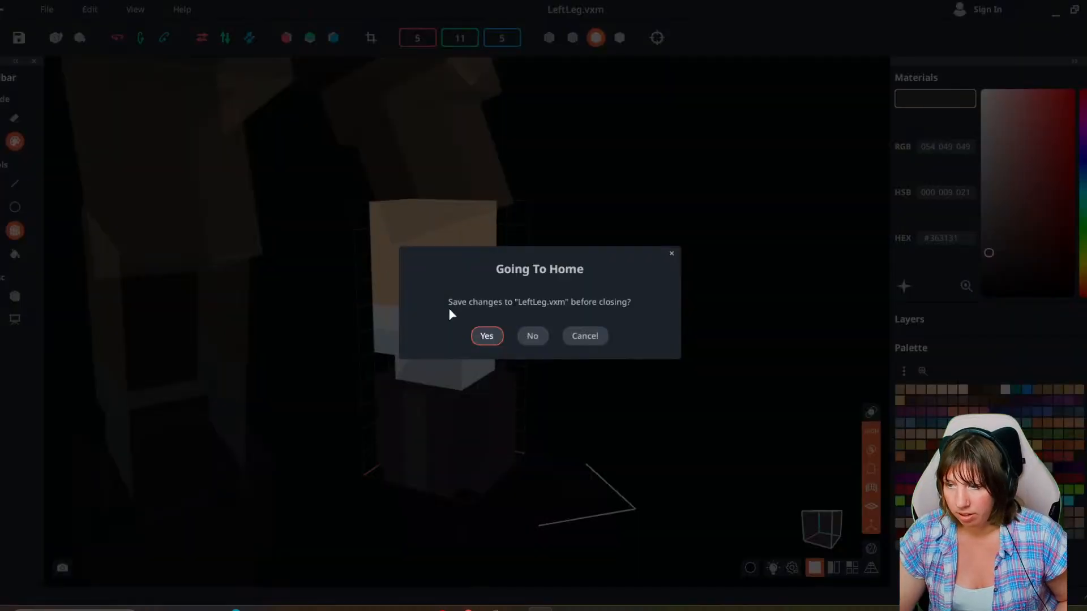
click(484, 334)
Repaint the vertical stripe on the left leg's boot shaft with #231B1D, then save the model and return to the rig.
mouse_move(455, 311)
right_down()
mouse_move(390, 365)
mouse_move(455, 311)
right_up()
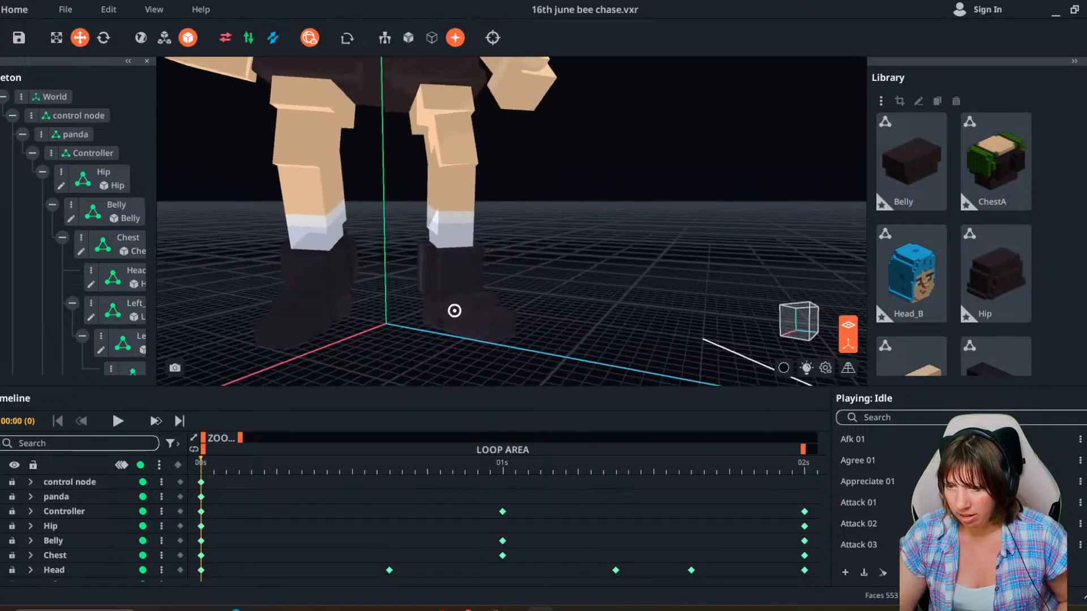
double_click(444, 283)
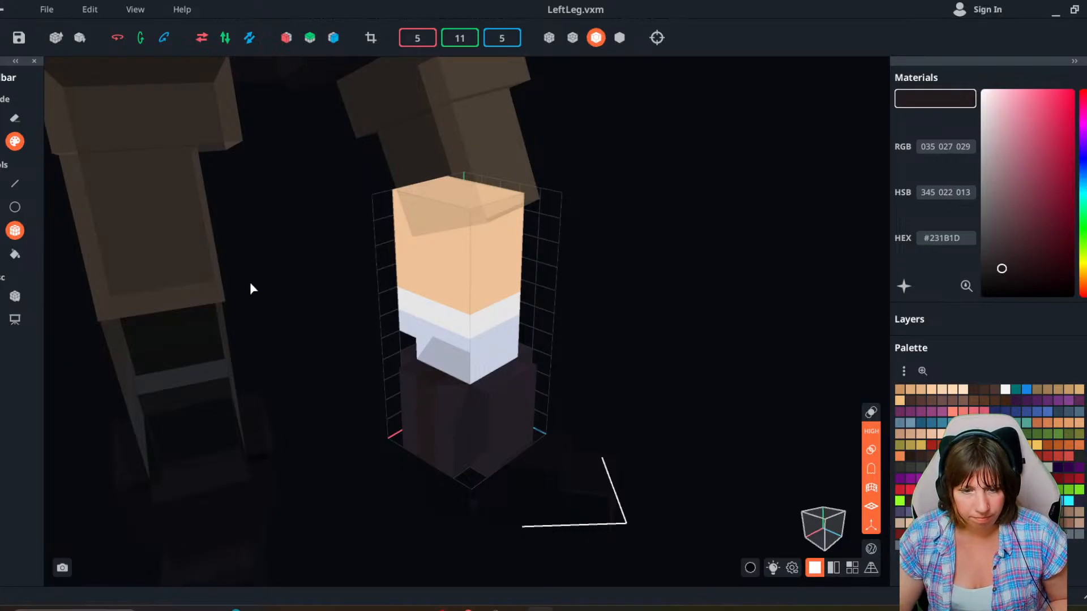
click(5, 10)
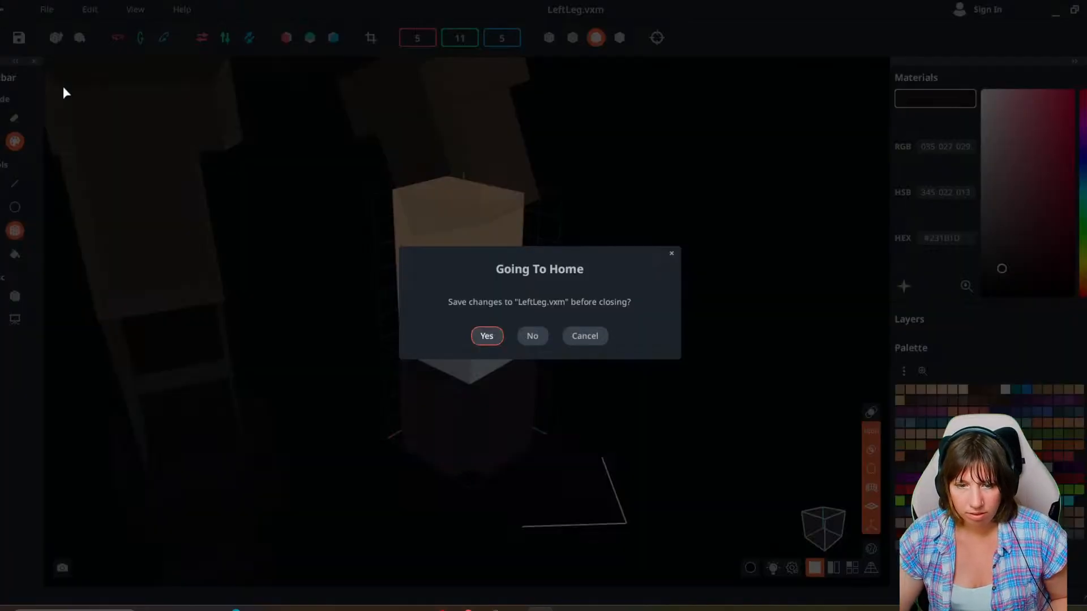
click(486, 336)
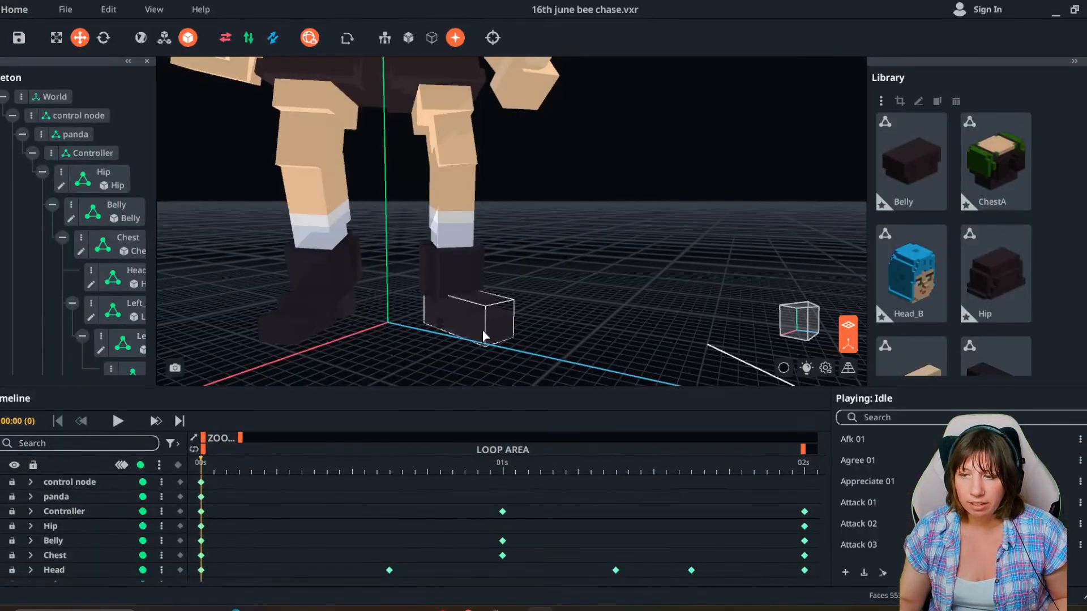
Examine the avatar's recoloured boots and socks in the rig from different angles and distances.
right_drag(438, 279, 439, 288)
scroll(439, 289, down, 2)
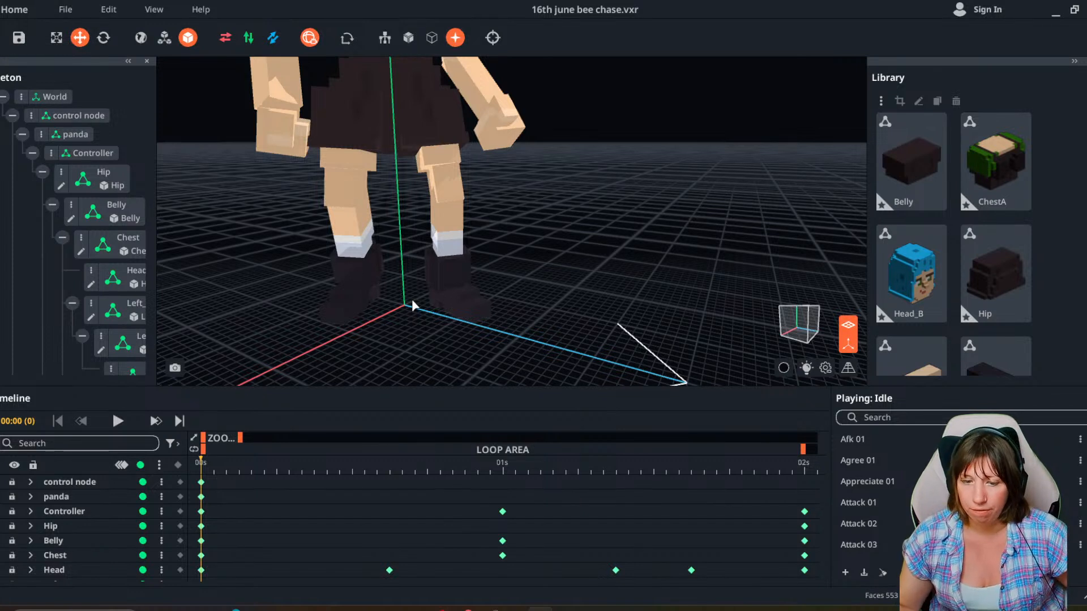
right_drag(279, 290, 399, 290)
scroll(376, 285, down, 3)
scroll(378, 290, down, 2)
scroll(404, 290, down, 4)
scroll(404, 290, down, 2)
scroll(404, 290, up, 4)
scroll(413, 292, up, 4)
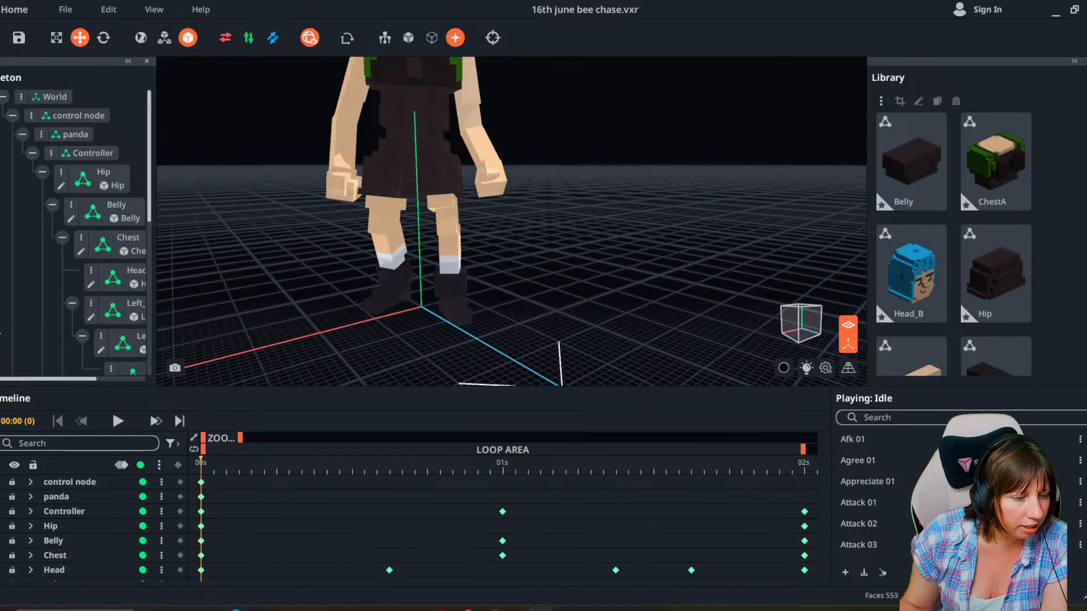
key(super+d)
key(super+d)
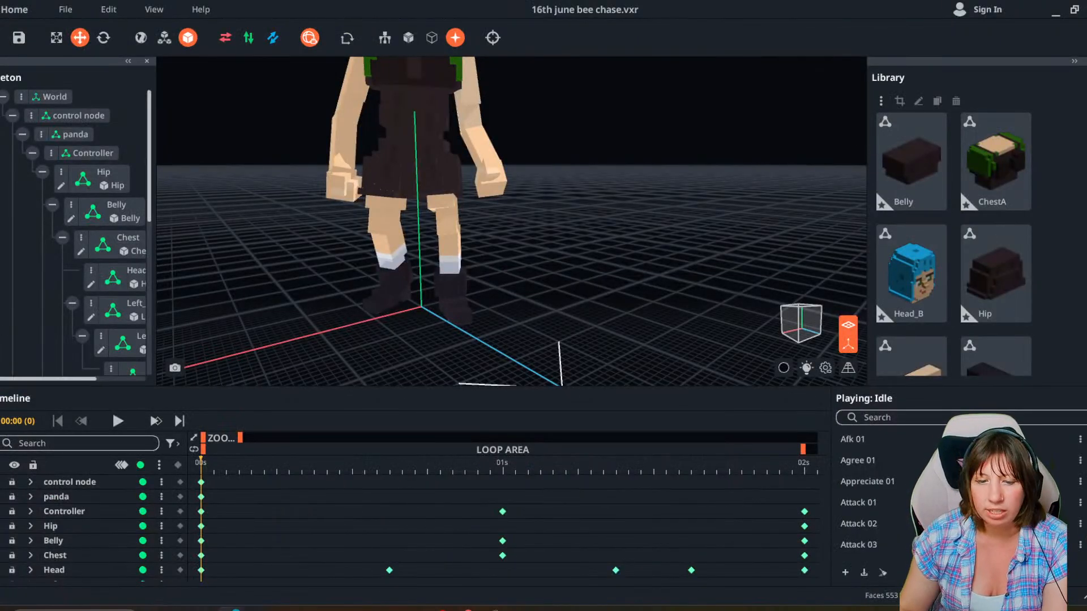
Open the chest model, enable mirroring across the X axis and paint its entire top surface with the sampled skin colour #F9CC9F.
right_drag(407, 266, 403, 294)
middle_drag(403, 141, 376, 218)
scroll(376, 218, down, 3)
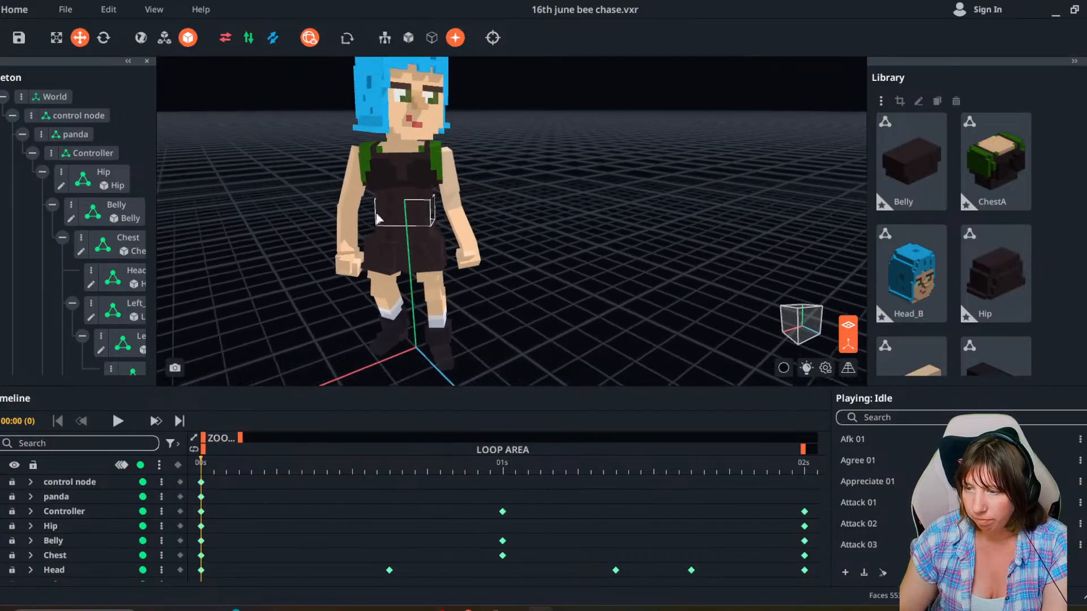
right_drag(390, 317, 447, 331)
click(423, 183)
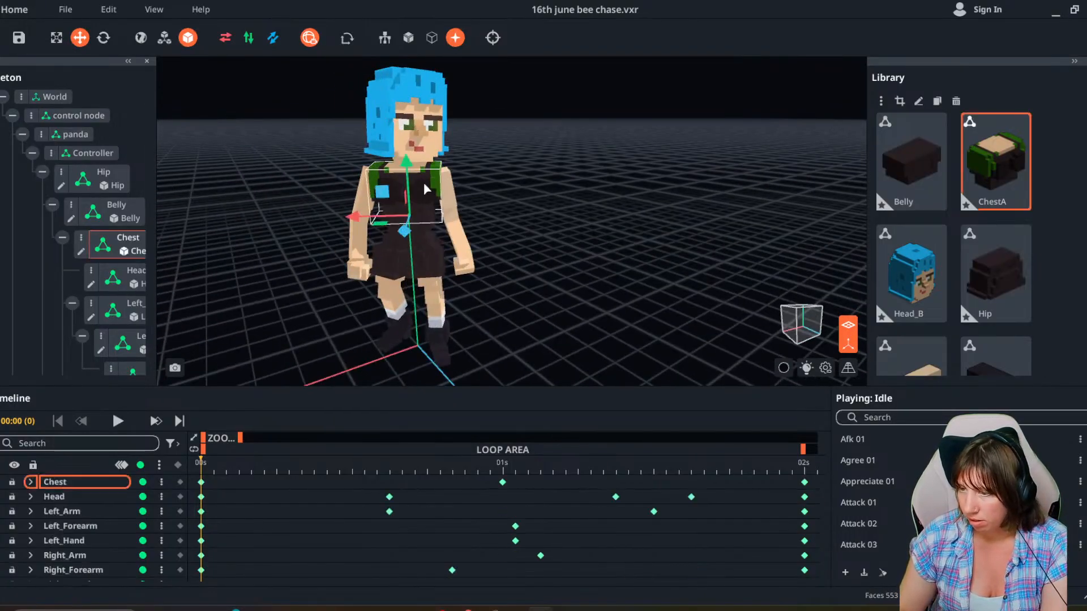
double_click(423, 182)
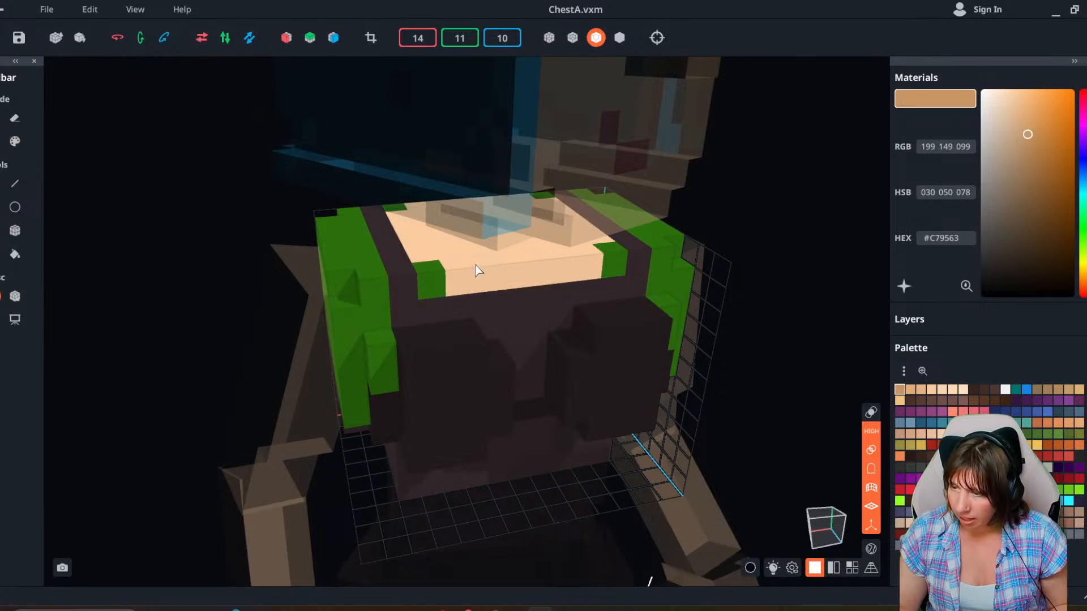
alt+click(476, 266)
right_drag(391, 289, 402, 286)
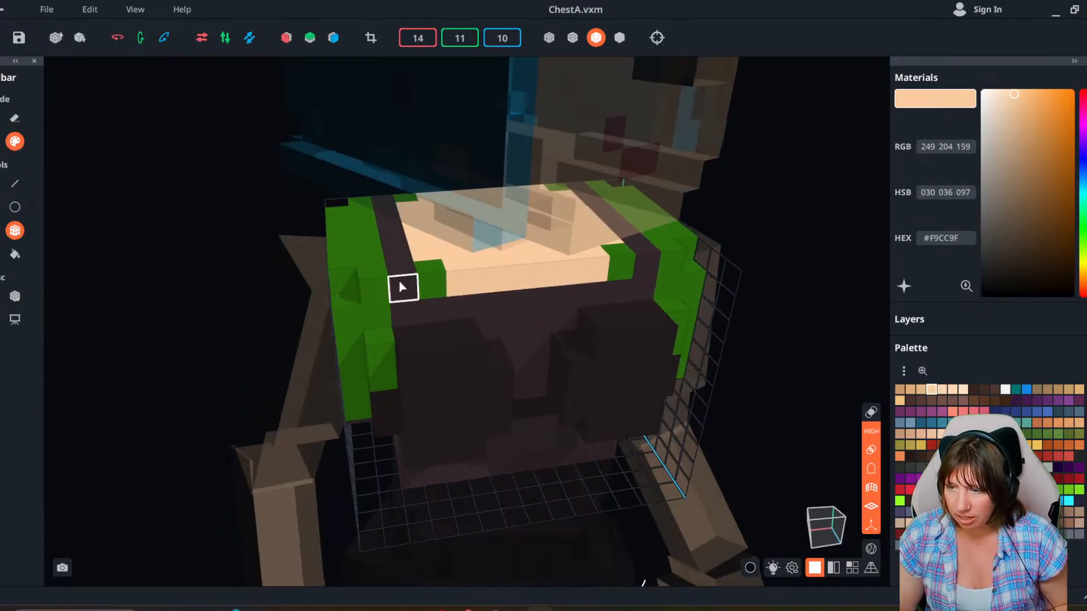
click(286, 37)
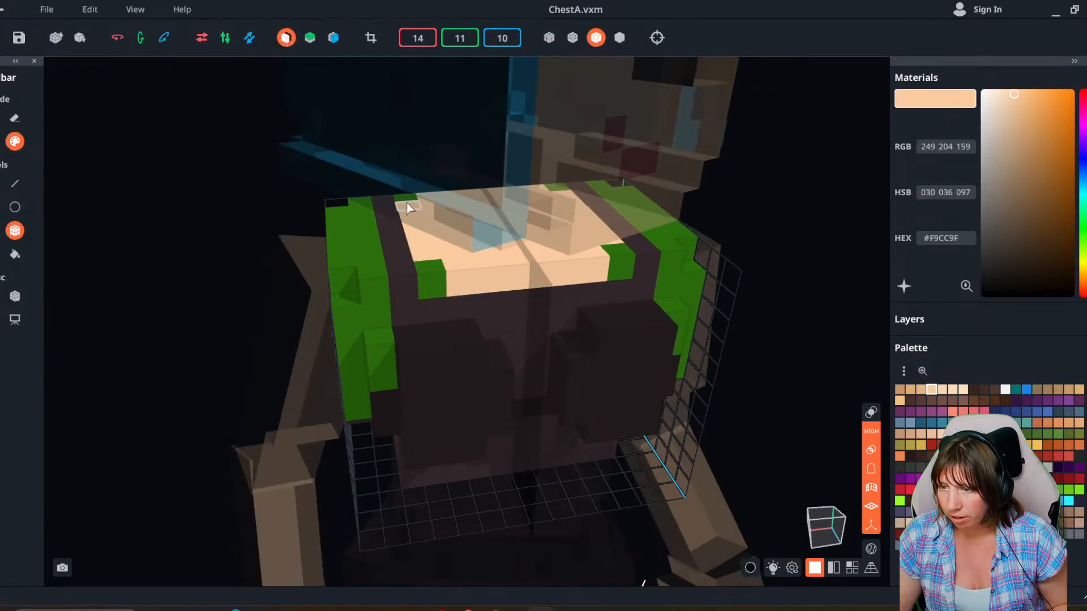
drag(406, 203, 343, 283)
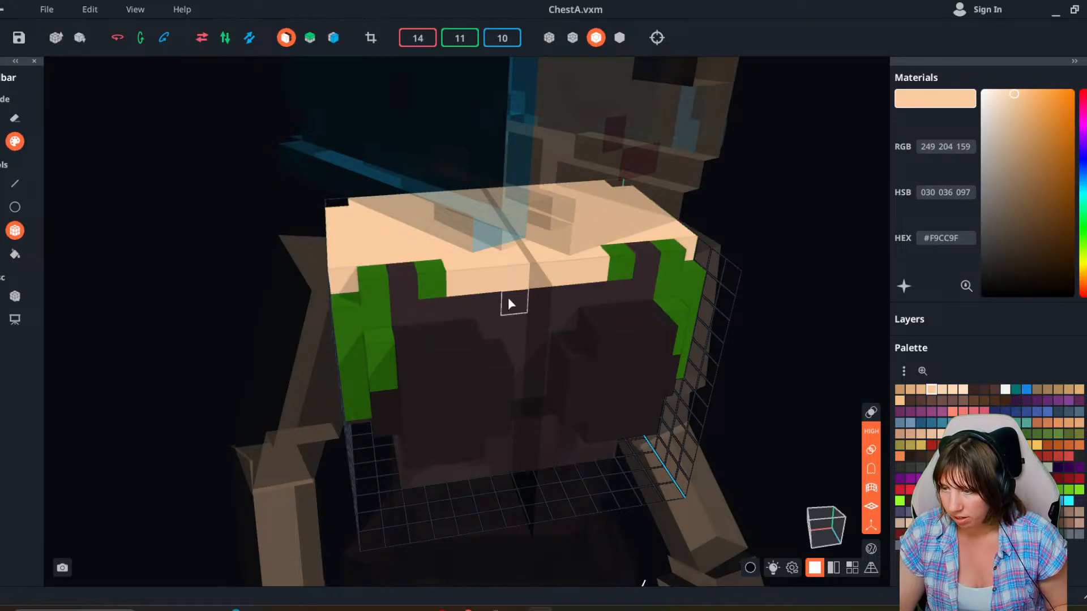
Paint the chest's upper front row, front shoulder straps and green side panels with #F9CC9F.
mouse_move(510, 300)
mouse_down()
mouse_move(539, 337)
mouse_move(454, 308)
mouse_move(405, 312)
mouse_up()
mouse_move(432, 284)
mouse_down()
mouse_move(403, 287)
mouse_move(352, 403)
mouse_up()
right_drag(351, 403, 396, 362)
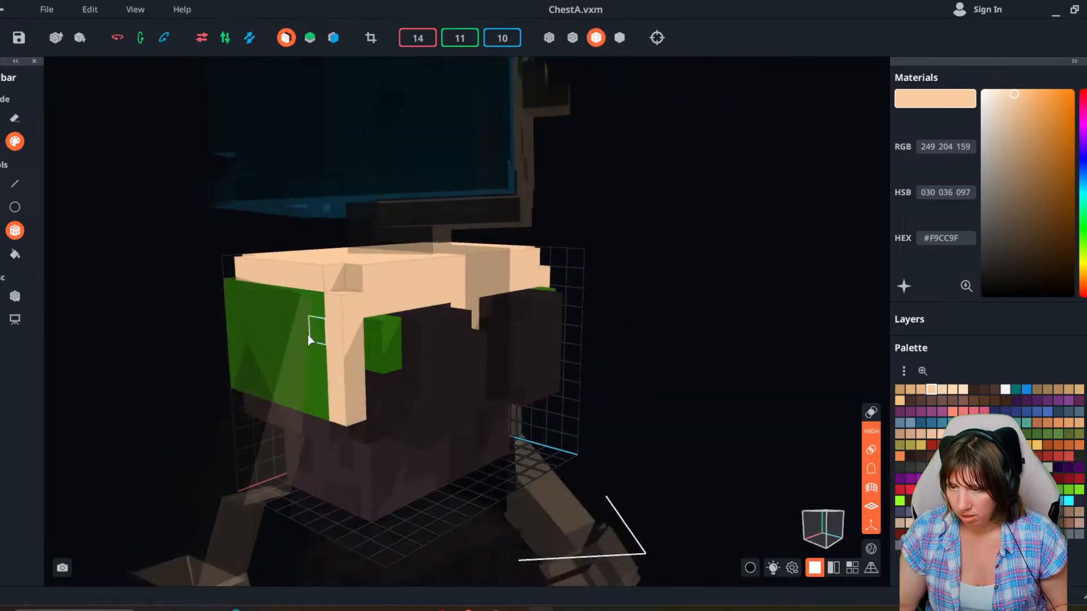
drag(302, 310, 229, 386)
drag(319, 333, 316, 303)
Paint the chest's back with #F9CC9F except for its lowest dark rows, then save the model and return to the rig.
right_drag(323, 339, 315, 415)
right_drag(555, 390, 400, 408)
drag(156, 297, 352, 380)
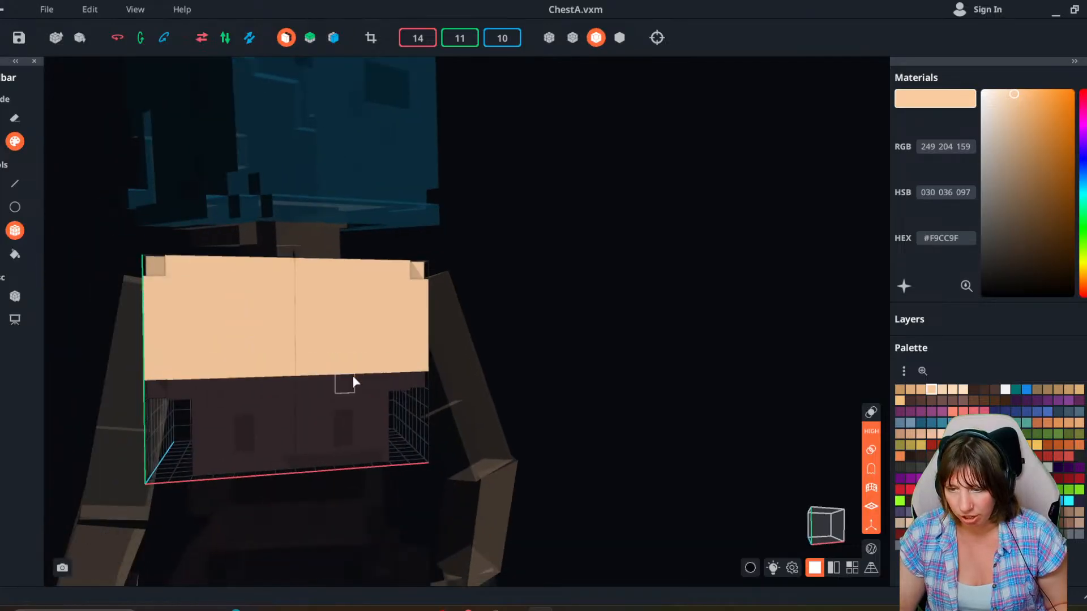
drag(211, 416, 342, 417)
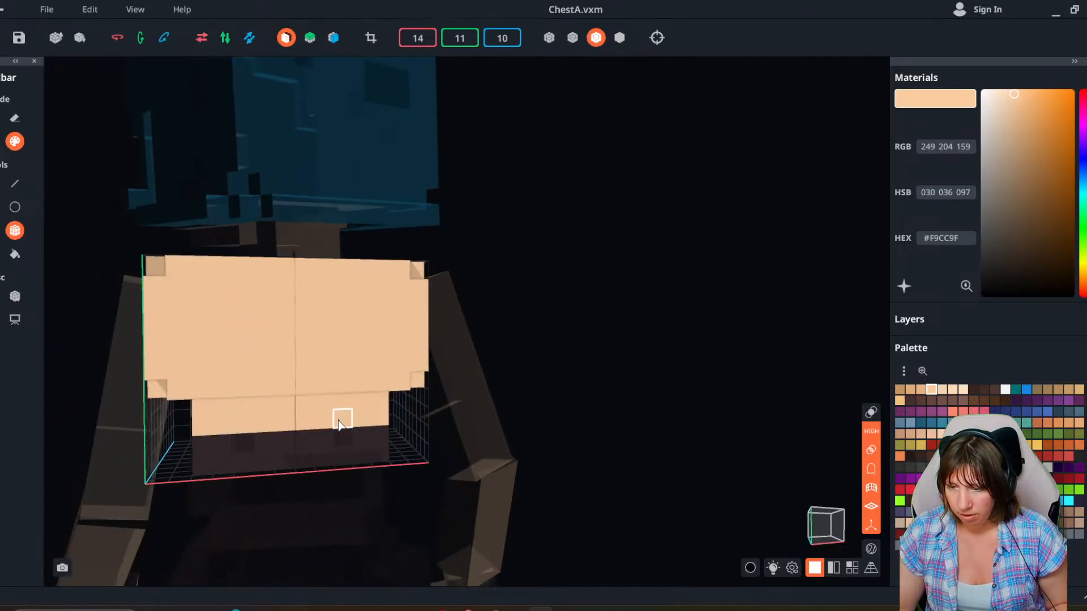
right_drag(342, 417, 105, 480)
right_drag(117, 400, 122, 430)
click(2, 9)
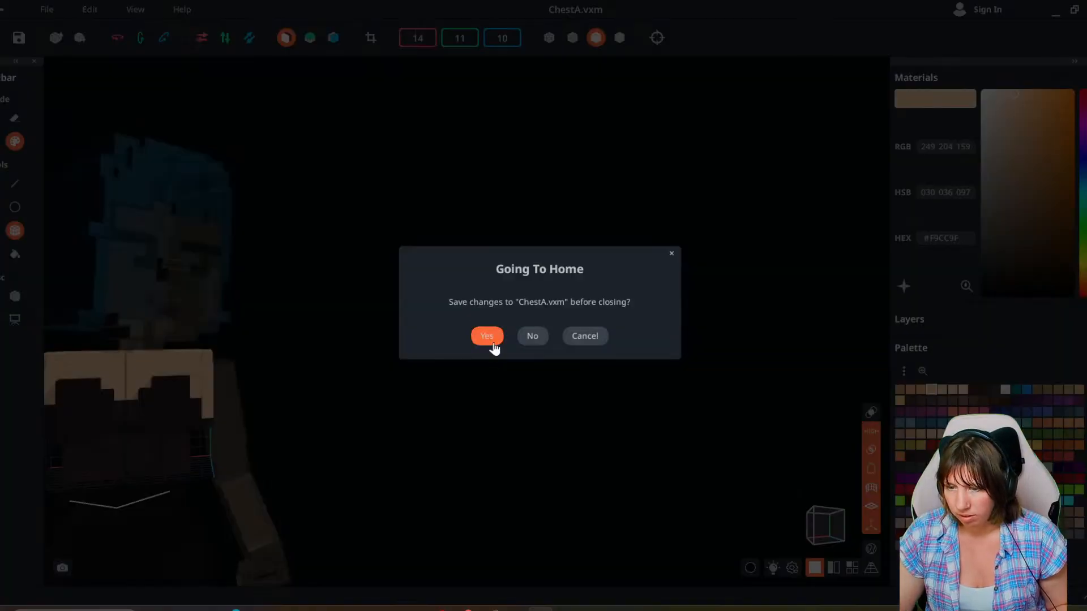
click(490, 339)
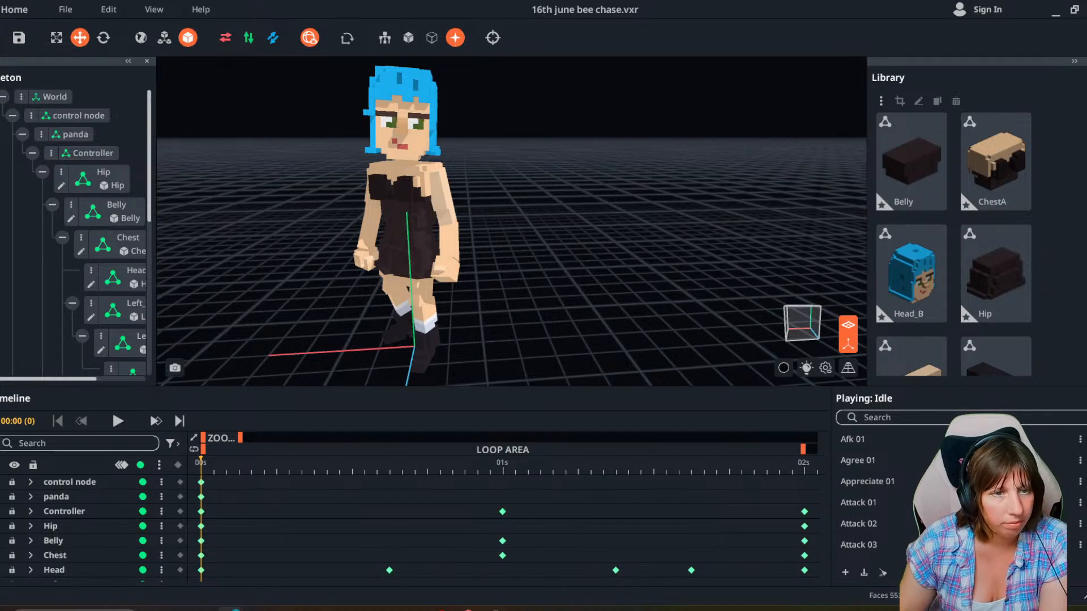
key(super+d)
key(super+d)
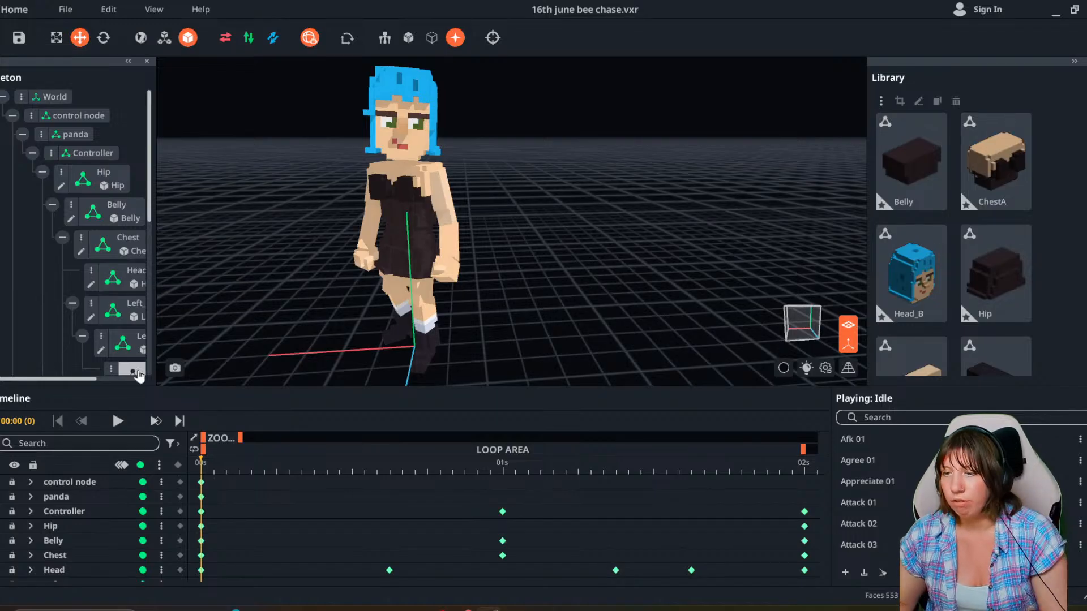
scroll(396, 331, down, 5)
mouse_move(409, 314)
right_down()
mouse_move(395, 332)
mouse_move(408, 308)
mouse_move(392, 323)
right_up()
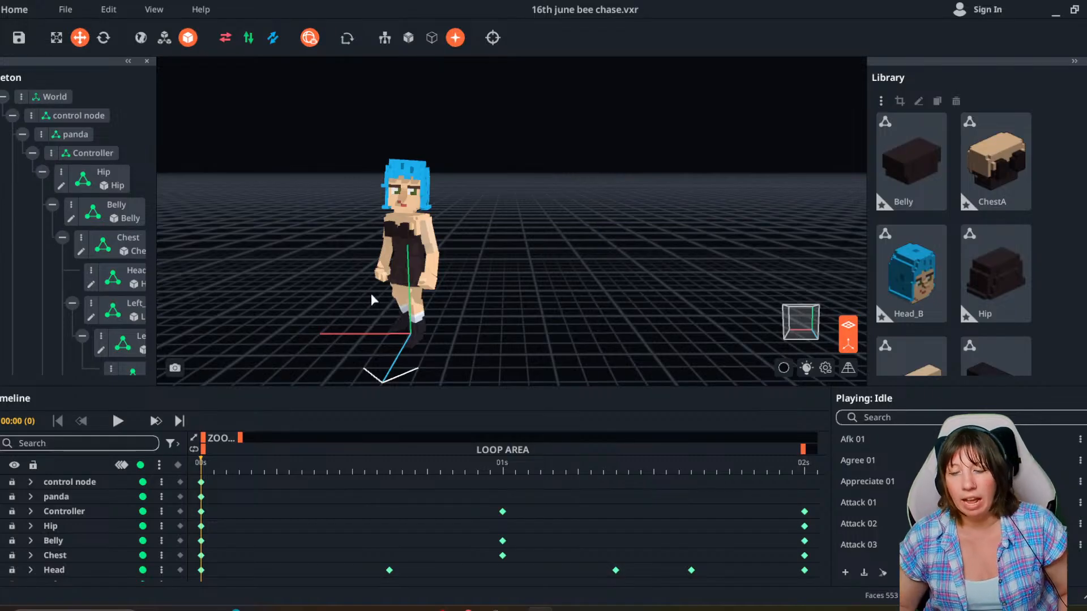
right_drag(334, 273, 313, 278)
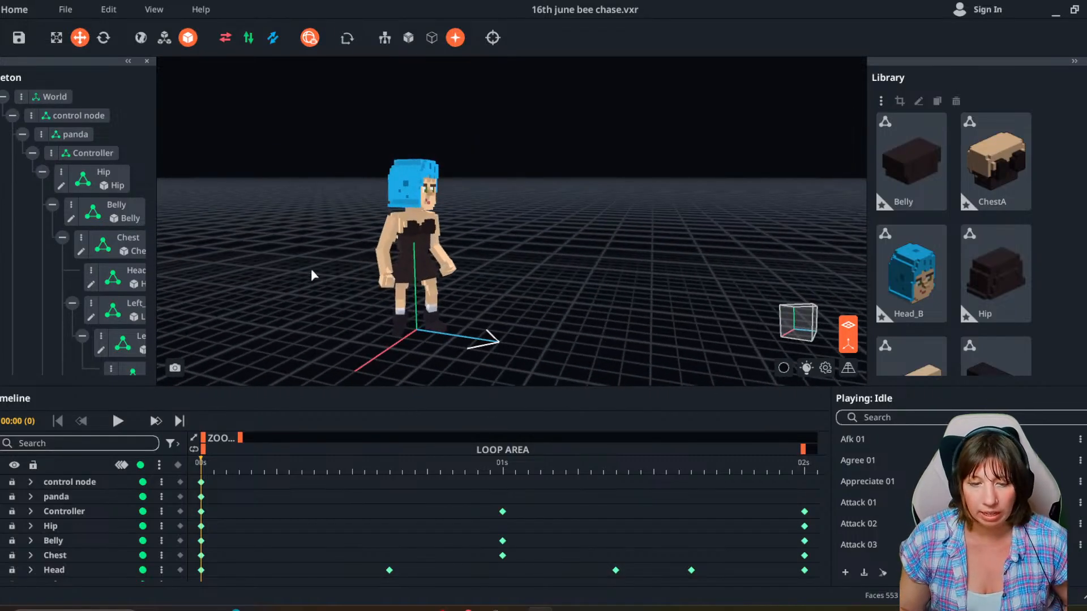